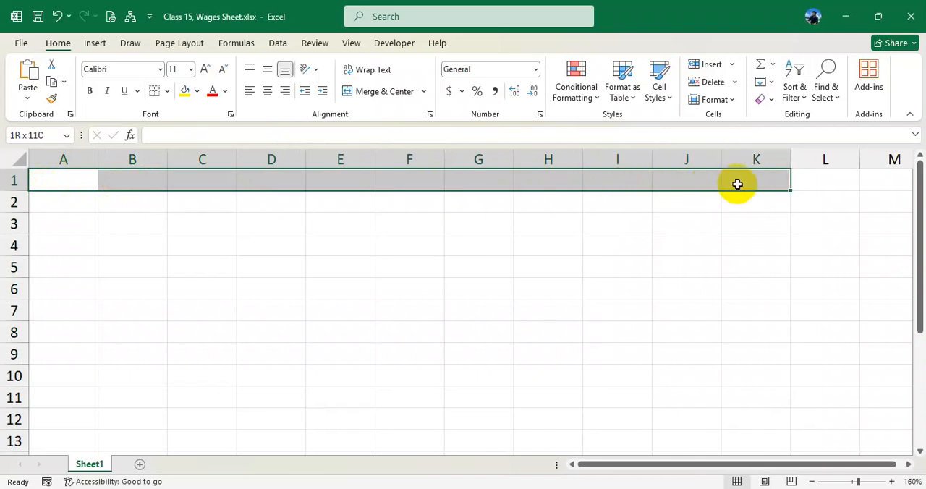
drag(737, 184, 777, 391)
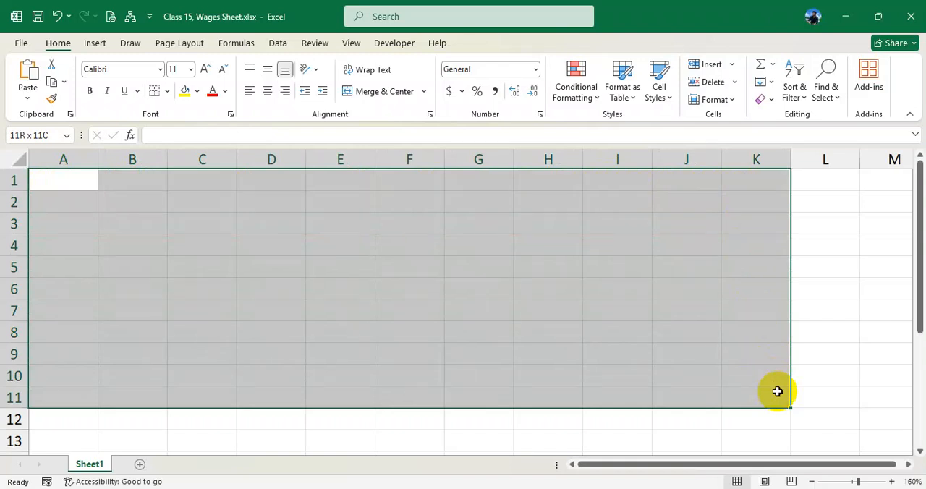
drag(66, 207, 665, 387)
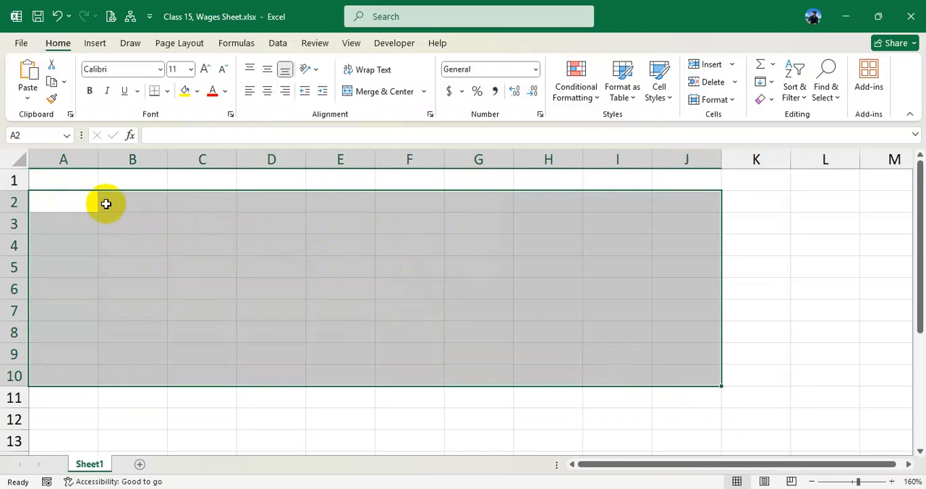
drag(73, 179, 534, 181)
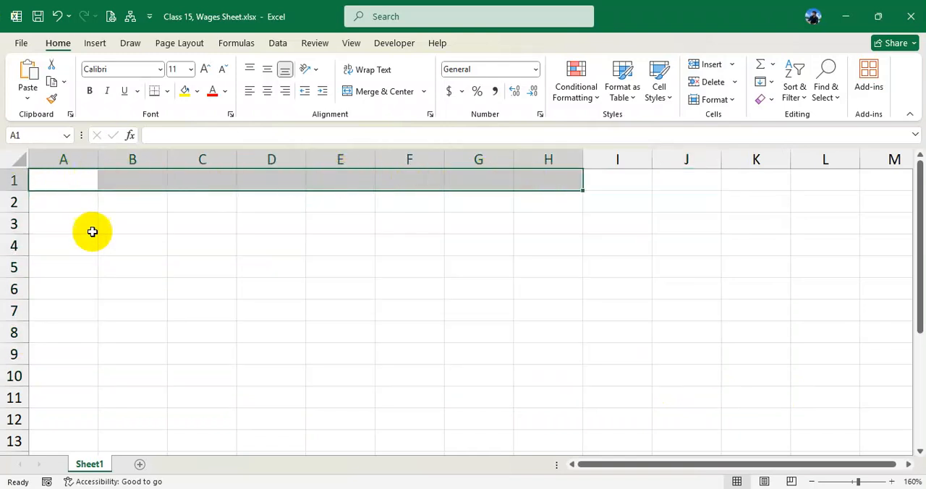
- Apply All Borders to the range A3:K13 to form the wages table grid
drag(66, 221, 785, 443)
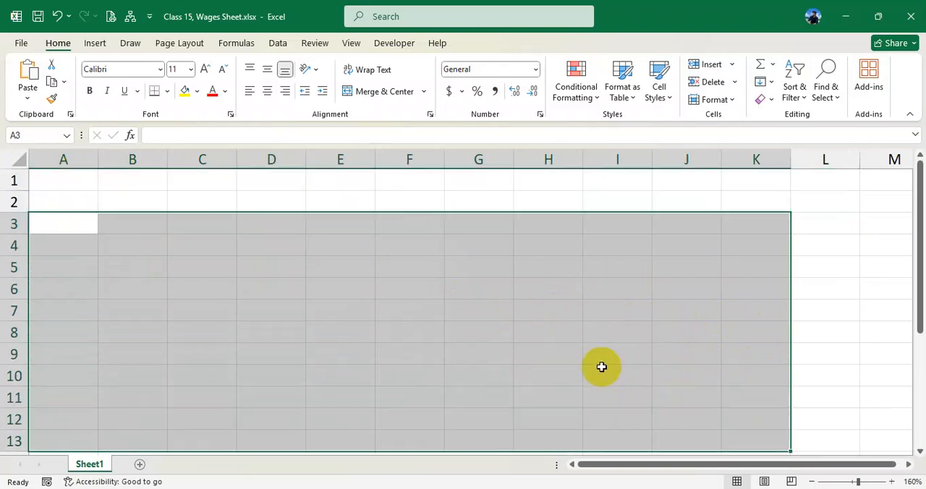
click(167, 91)
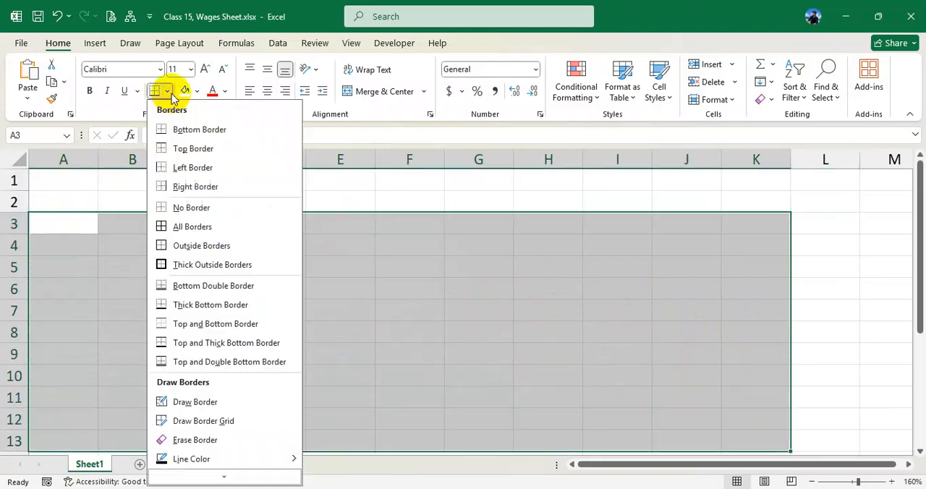
click(208, 227)
click(250, 267)
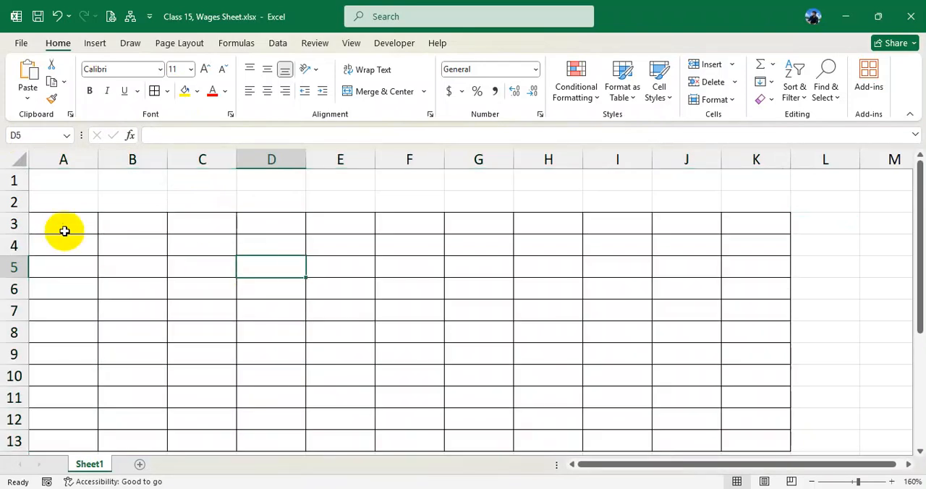
- Check the sample wages sheet PDF and enter the headers SL No, Emp ID, Name and Designation in cells A3 to D3
click(66, 222)
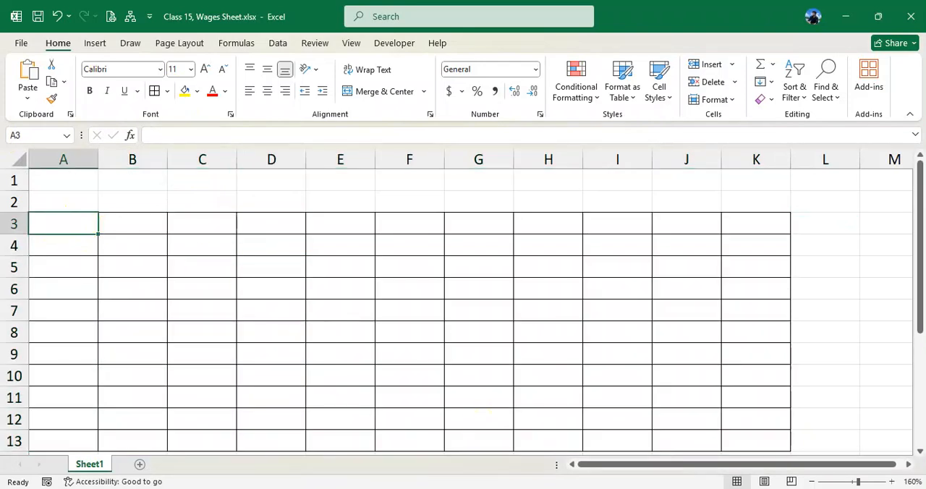
key(alt+Tab)
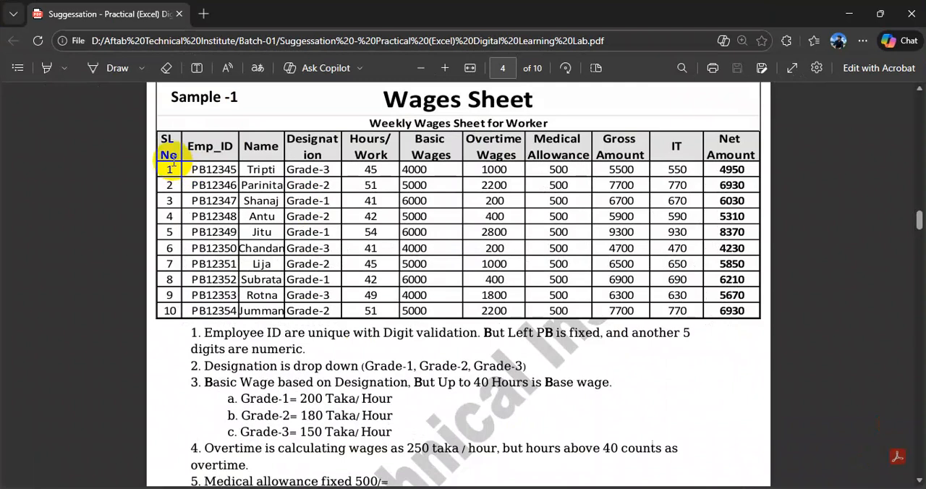
key(alt+Tab)
text(S)
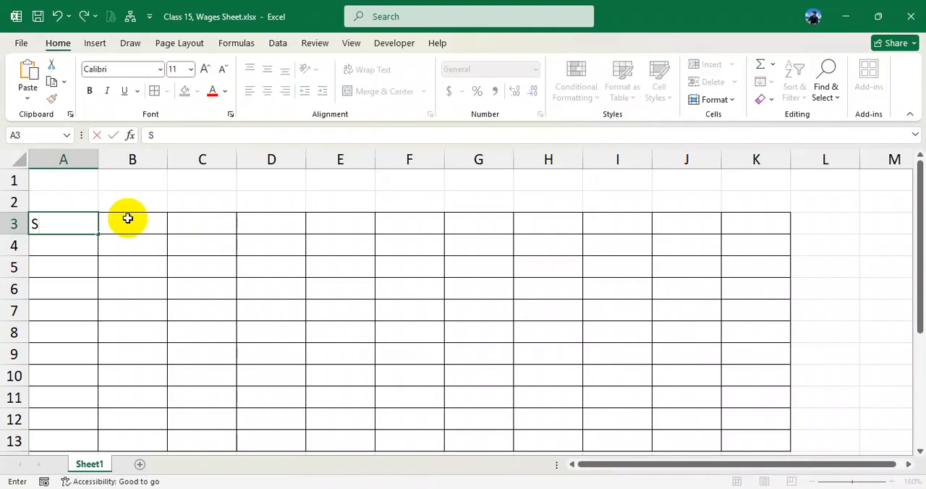
click(127, 219)
text(Emp ID)
key(Tab)
text(Name)
key(Tab)
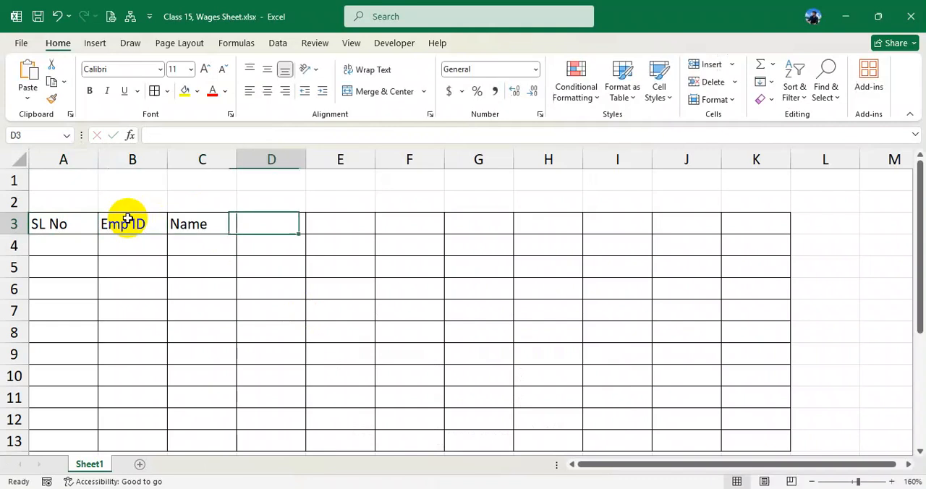
text(Designation)
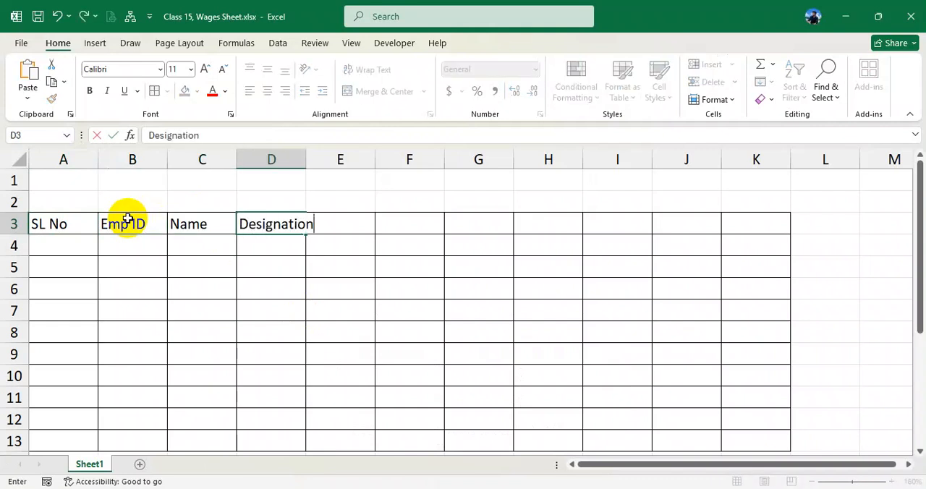
key(Tab)
- Consult the sample PDF again and enter the headers Working Hours and Basic Wages in cells E3 and F3
click(513, 488)
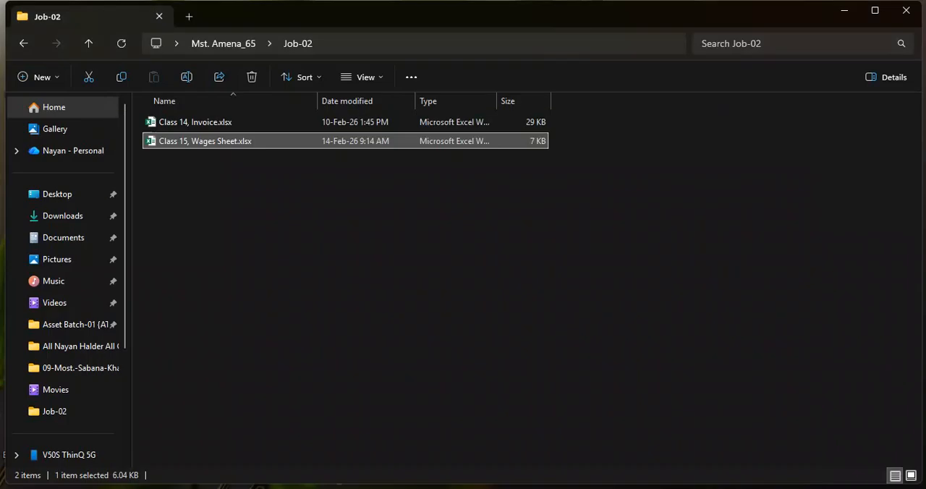
click(514, 488)
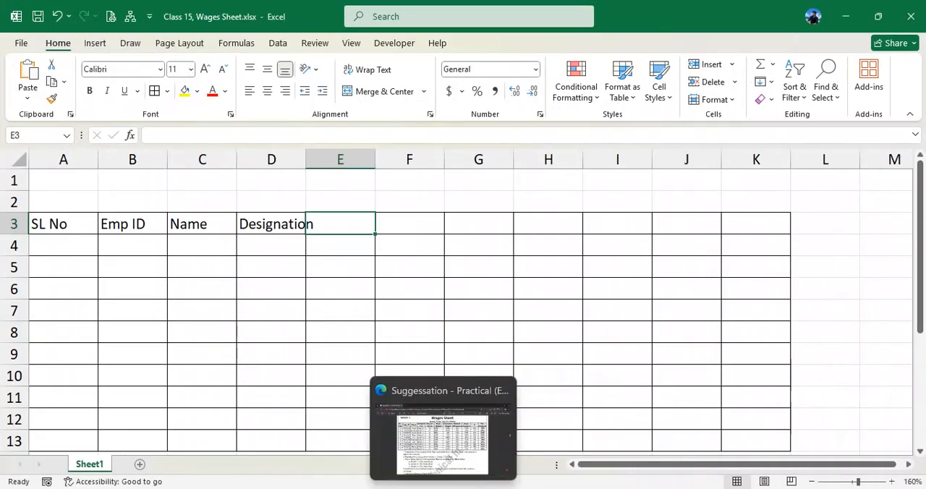
click(443, 487)
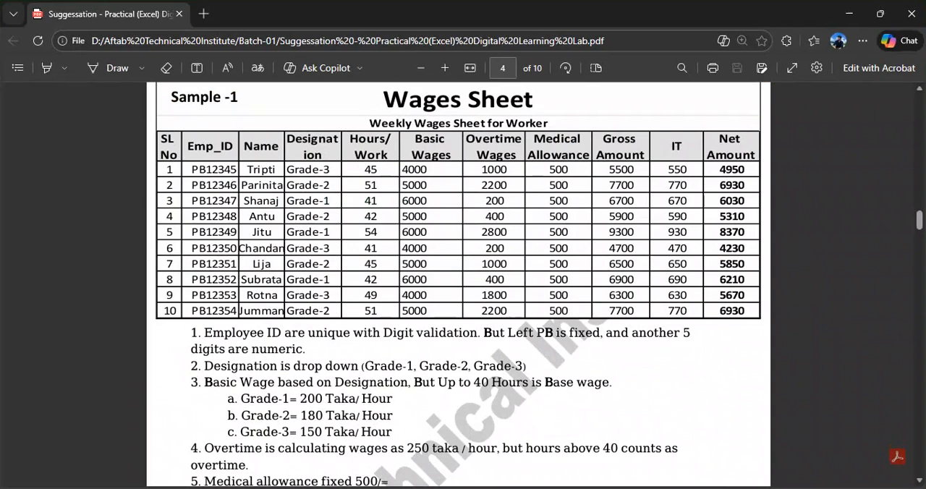
key(alt+Tab)
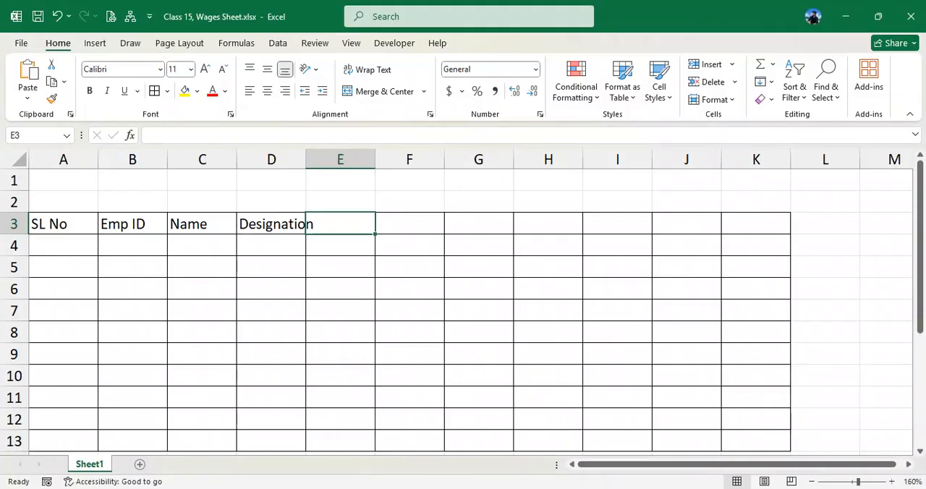
text(Working Hours)
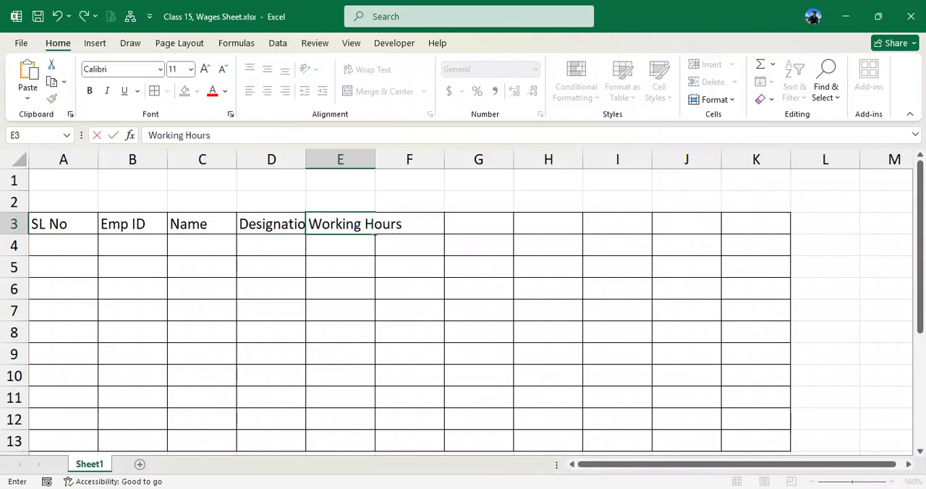
key(Tab)
text(Ba)
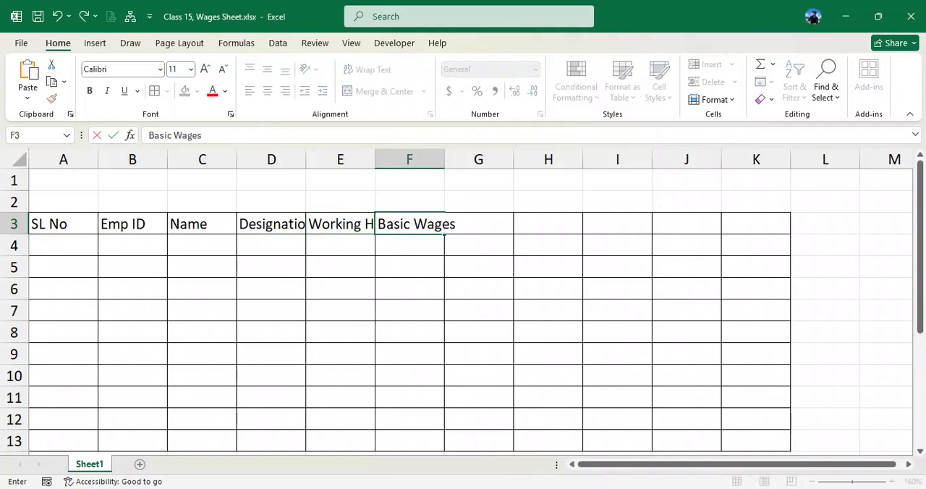
key(Tab)
- Following the sample PDF, add the headers Overtime Wages and Medical Allowance in cells G3 and H3
key(alt+Tab)
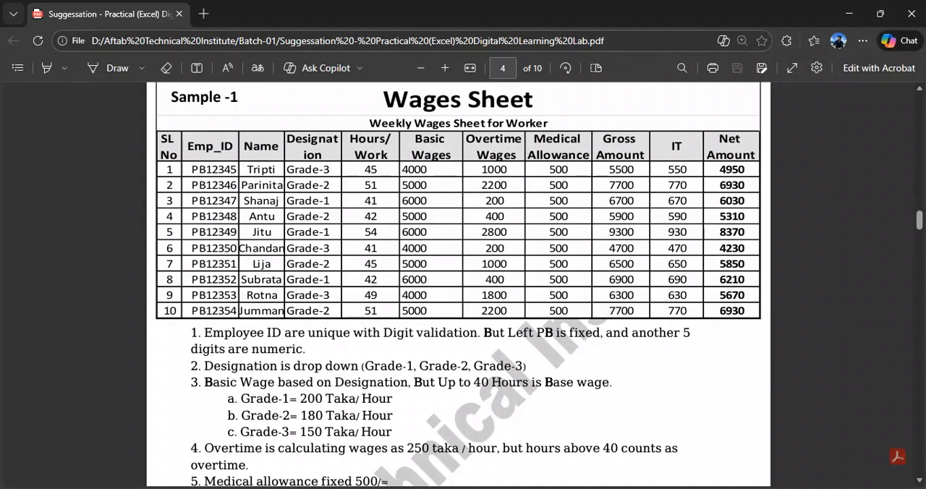
key(alt+Tab)
text(O)
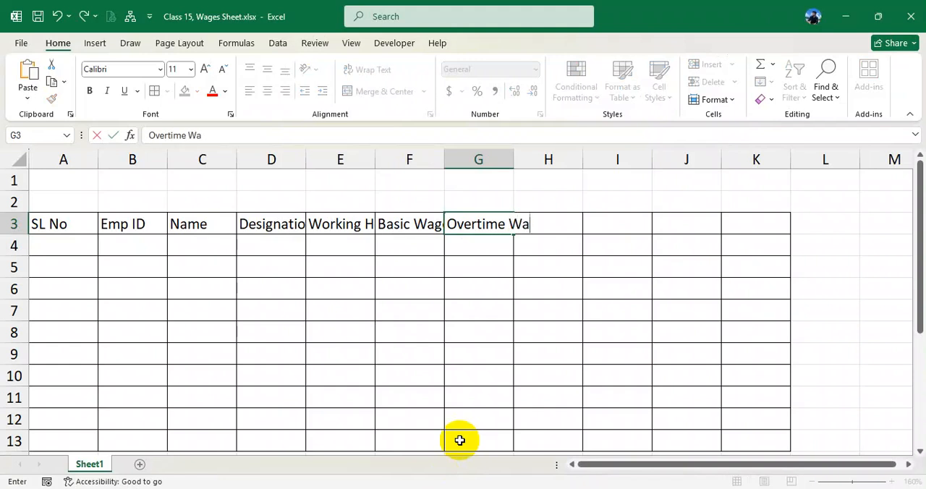
text(vertime Wages)
key(Tab)
text(Ma)
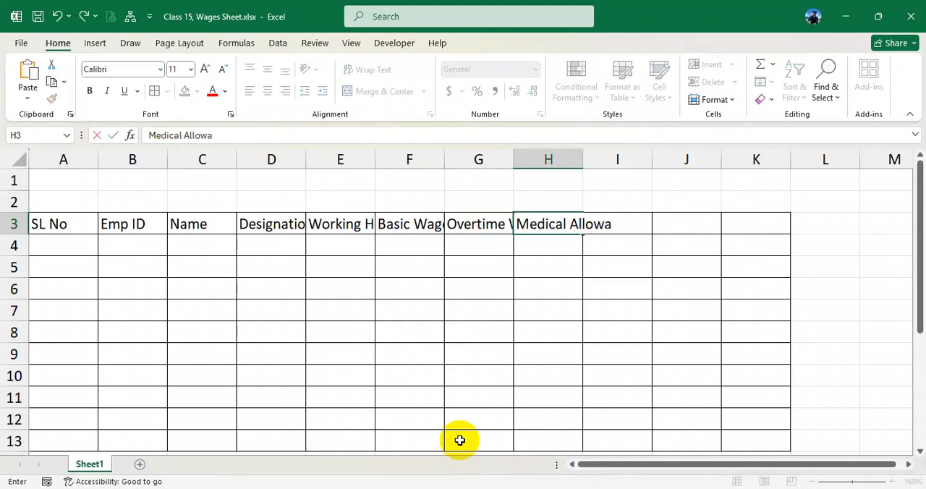
key(Tab)
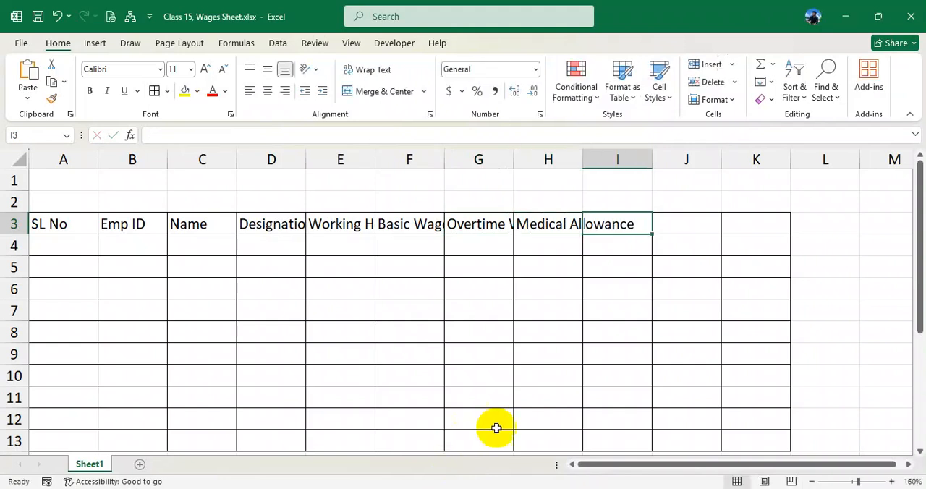
- Complete the header row from the sample PDF with Gross Amount, IT and Net Amount in cells I3 to K3
click(498, 488)
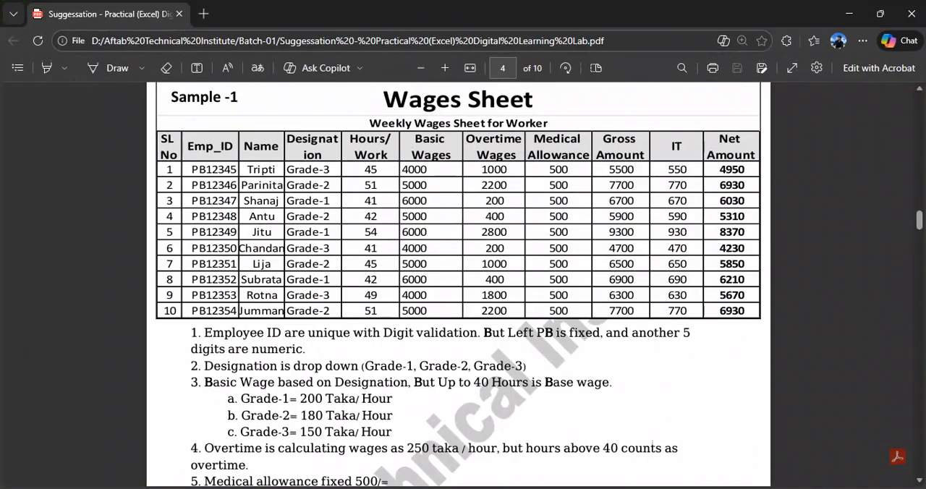
click(500, 488)
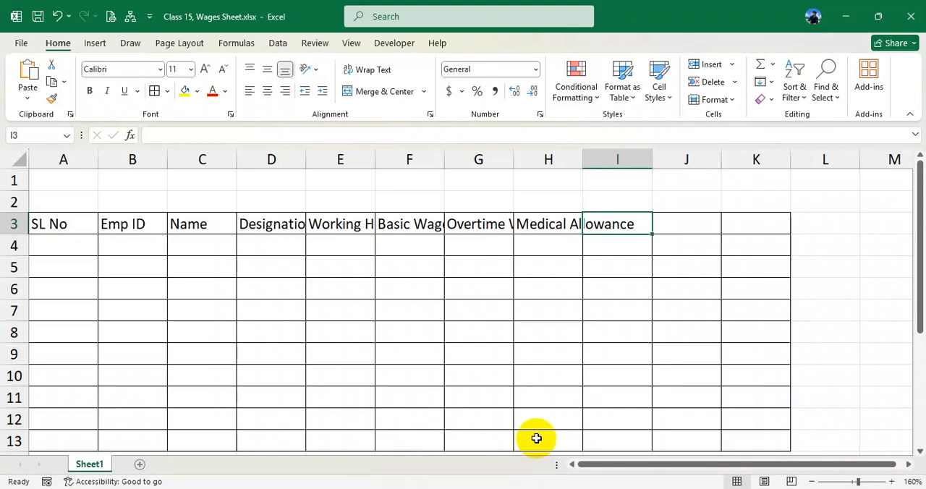
text(Gross Amount)
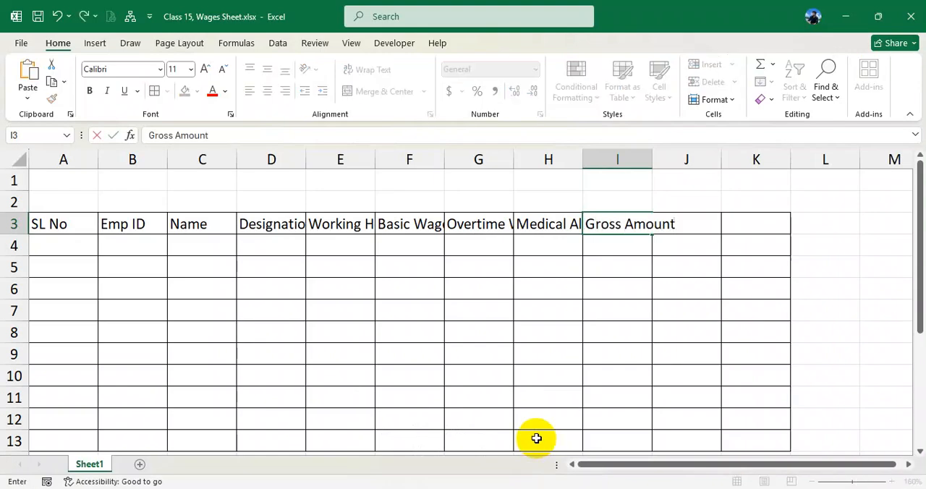
key(Tab)
text(IT)
key(Tab)
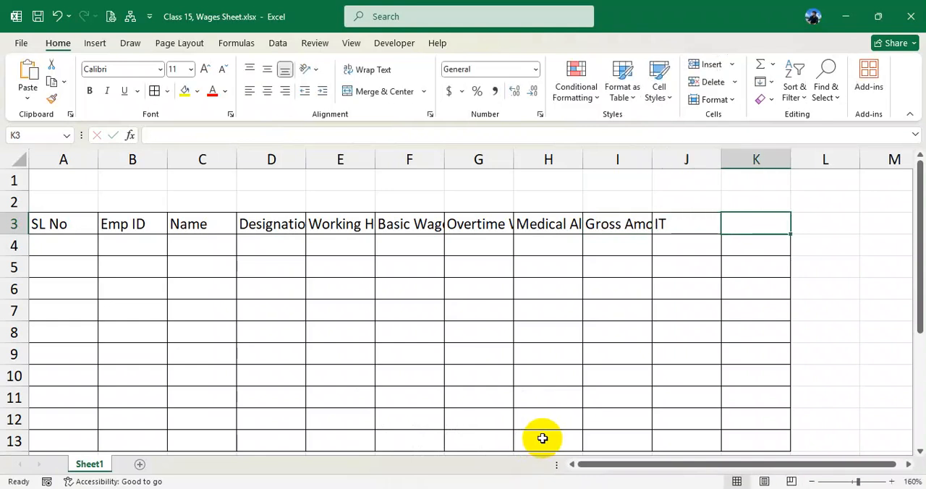
key(alt+Tab)
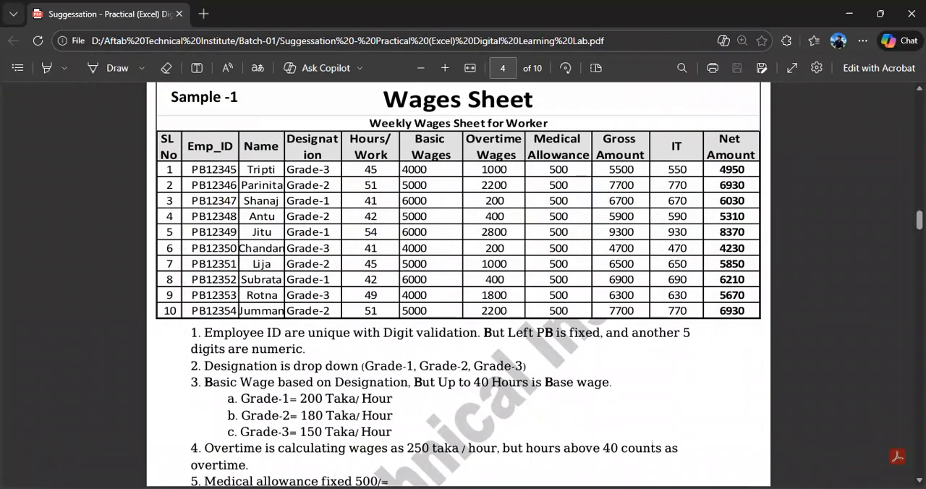
key(alt+Tab)
text(Ne)
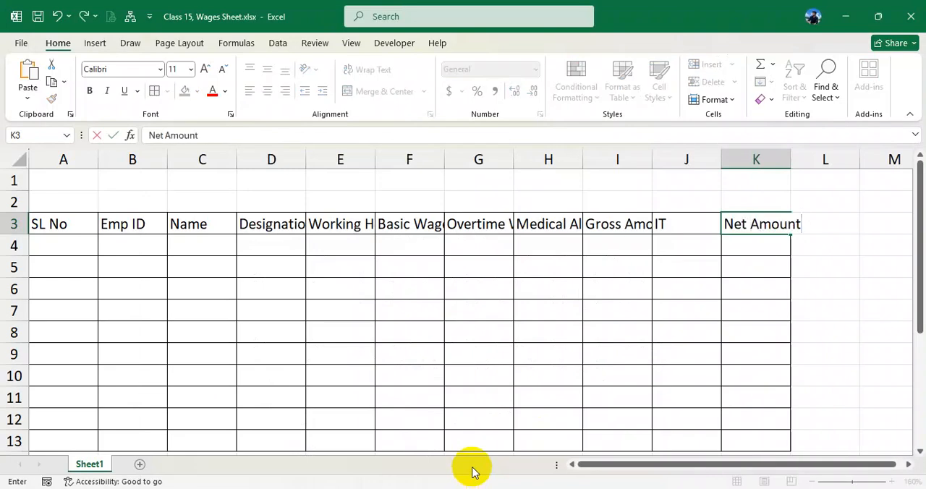
- Resize columns A through K together to one equal width slightly wider than the default
drag(73, 160, 723, 156)
double_click(653, 159)
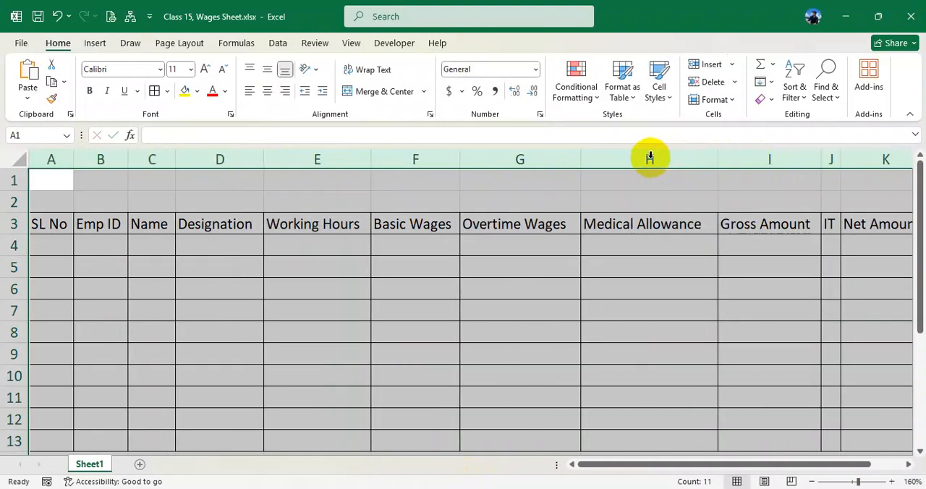
drag(818, 157, 793, 172)
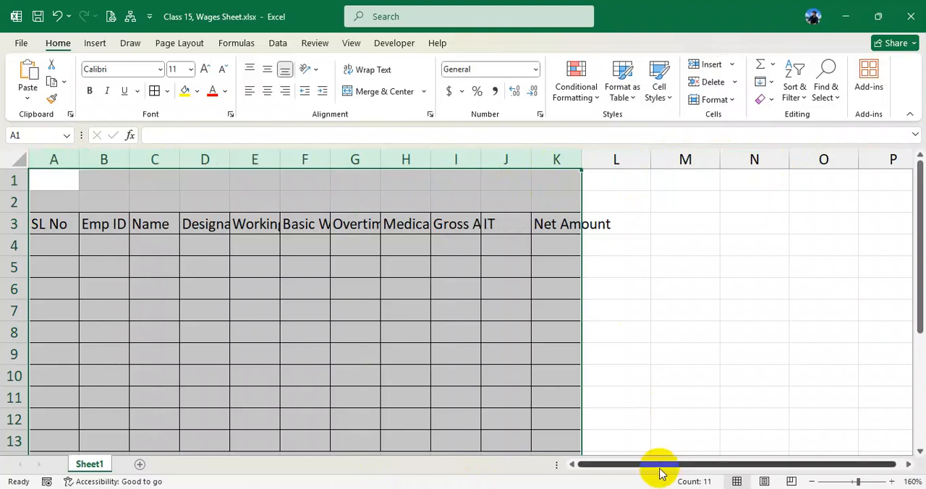
drag(481, 159, 506, 159)
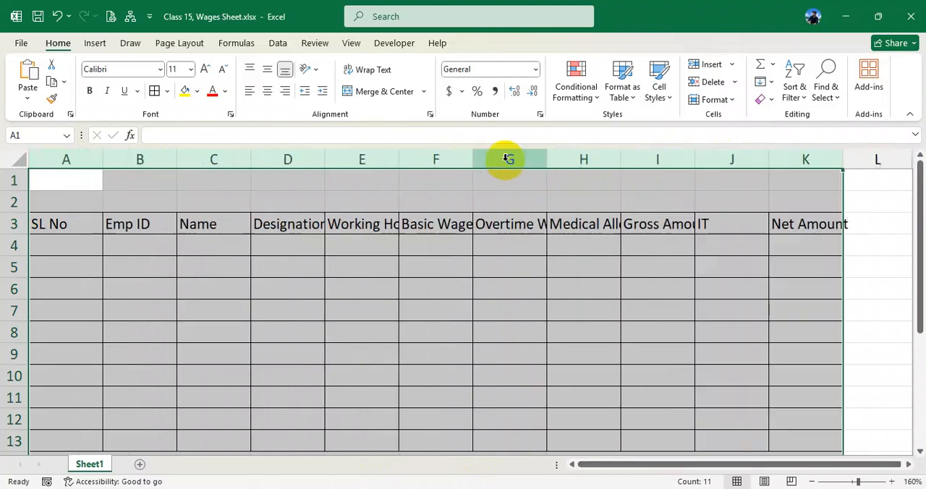
click(614, 378)
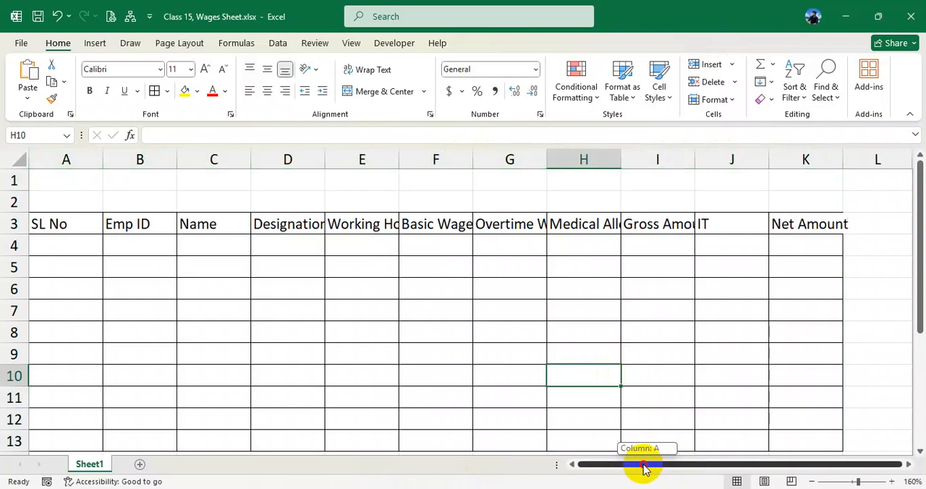
- Widen the Emp ID column a little, and widen the Working Hours and Basic Wages columns to fit their headers
drag(176, 159, 188, 159)
drag(89, 221, 775, 227)
click(711, 280)
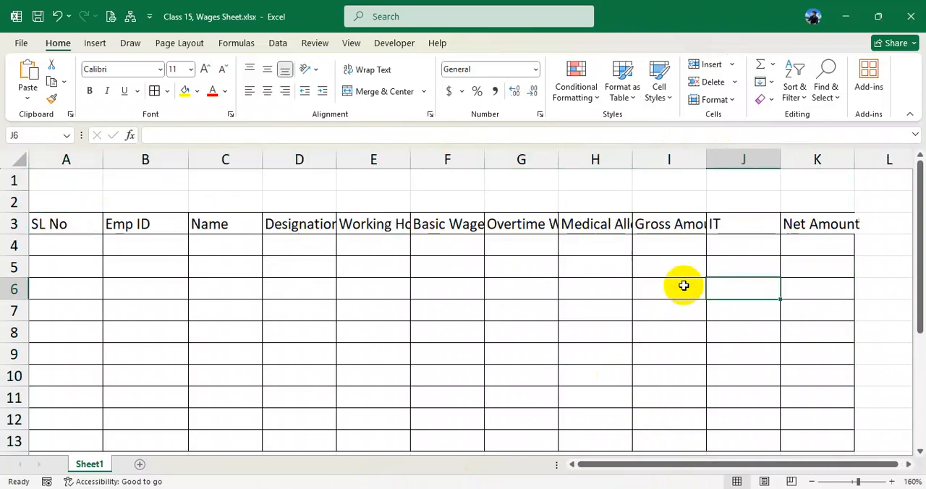
drag(410, 157, 436, 152)
drag(505, 153, 530, 152)
- Wrap the text of header row 3 and slightly reduce the row's height
click(13, 224)
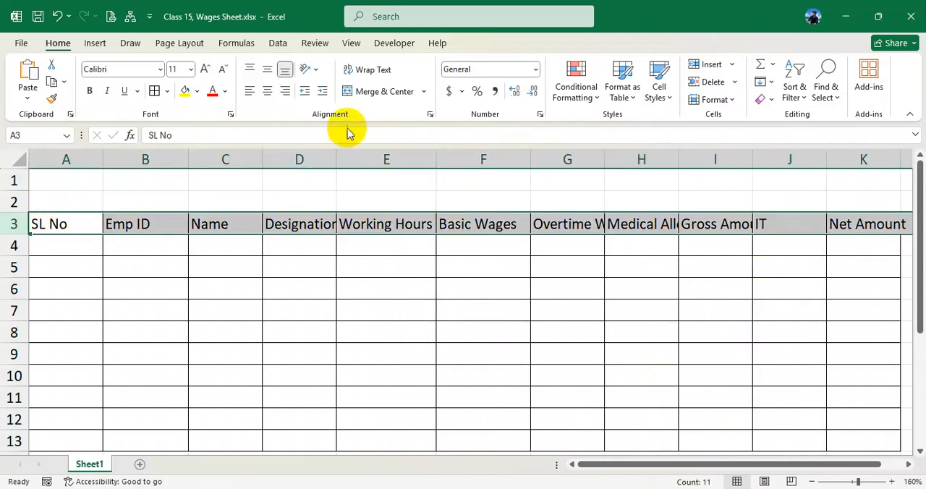
click(373, 70)
click(403, 231)
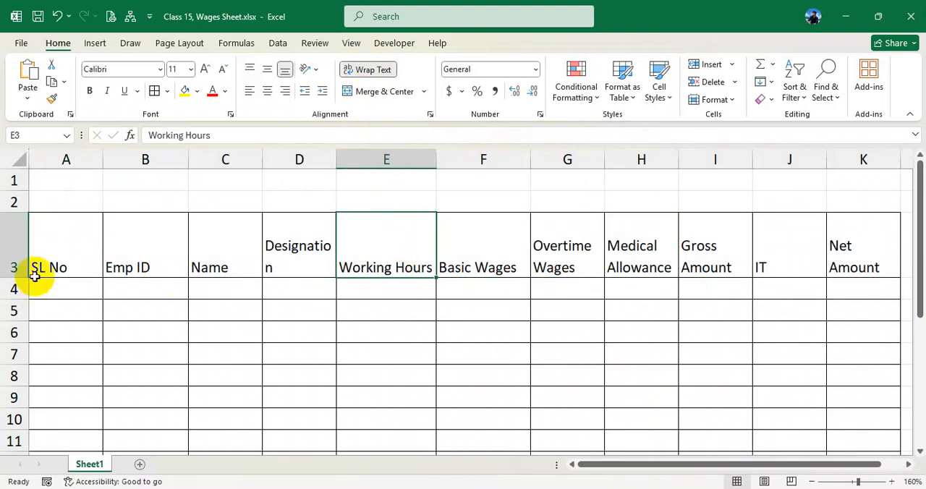
drag(16, 276, 13, 269)
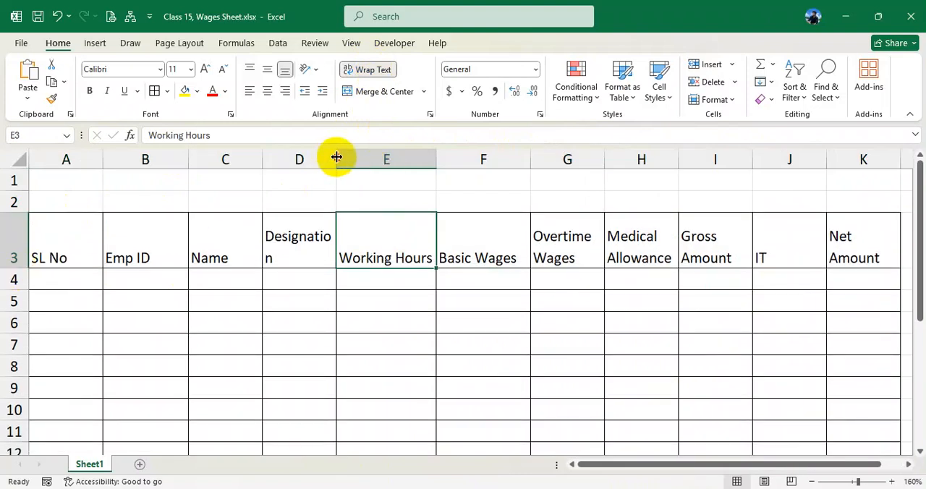
- Widen the Designation column to fit its header, and narrow the Working Hours column and row 3 so the header wraps onto two lines
drag(334, 157, 345, 157)
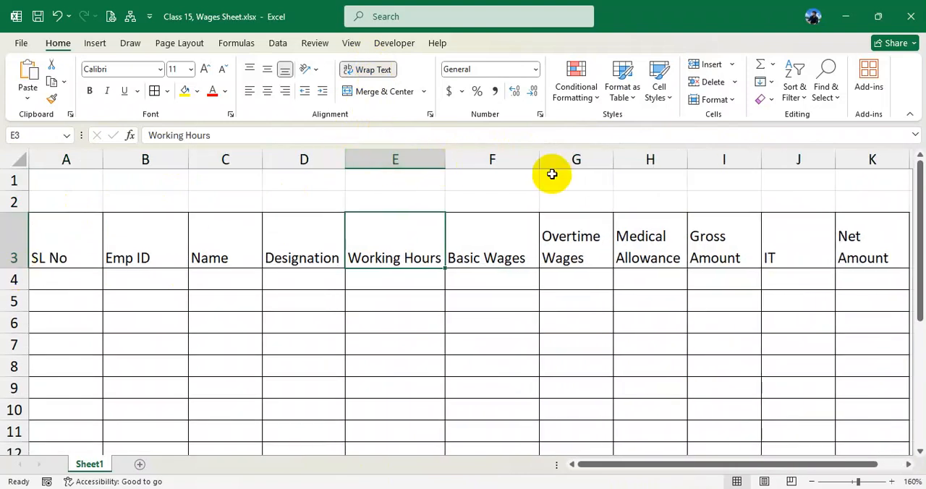
drag(443, 160, 417, 163)
drag(14, 267, 13, 254)
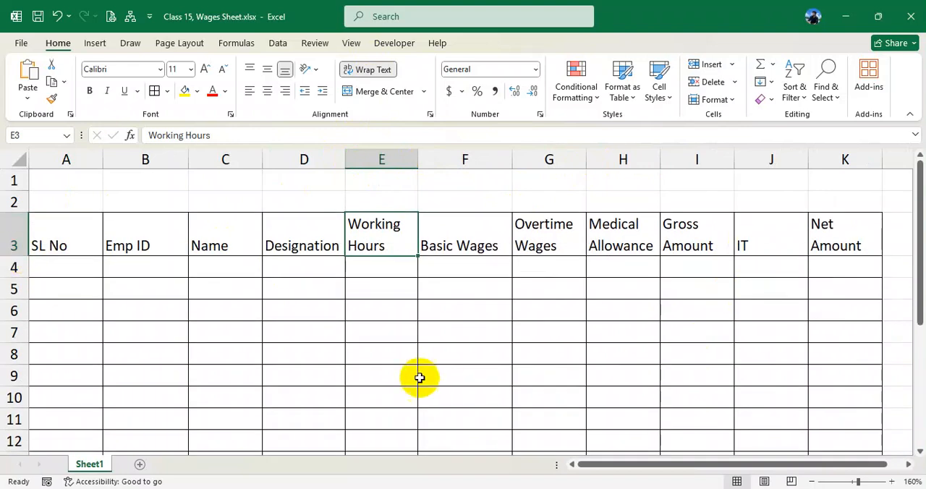
click(379, 328)
- Merge and center cells A1 to K1 and enter the title Wages Sheet
drag(40, 175, 840, 184)
right_click(835, 184)
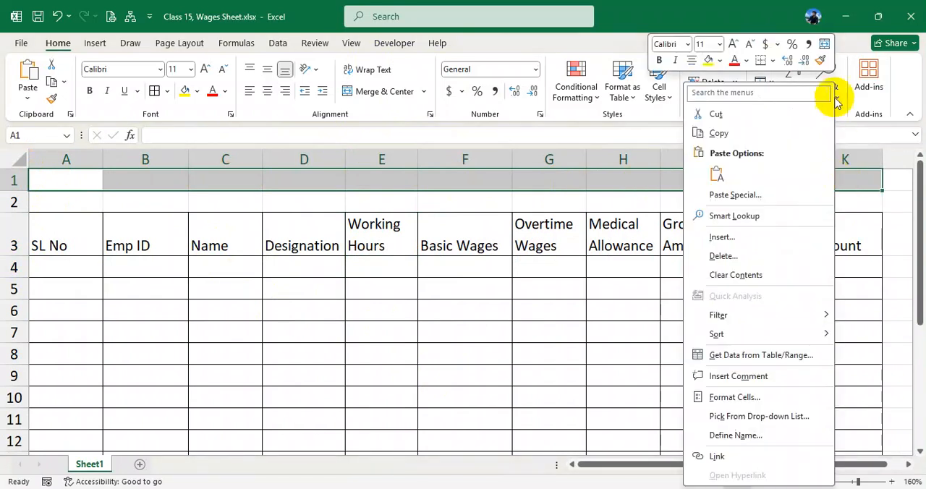
click(822, 46)
click(455, 268)
click(417, 178)
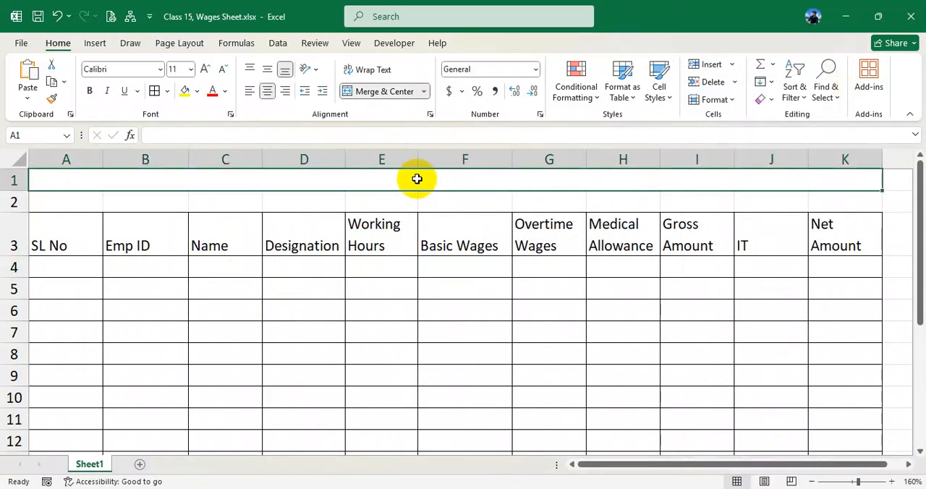
text(Wage)
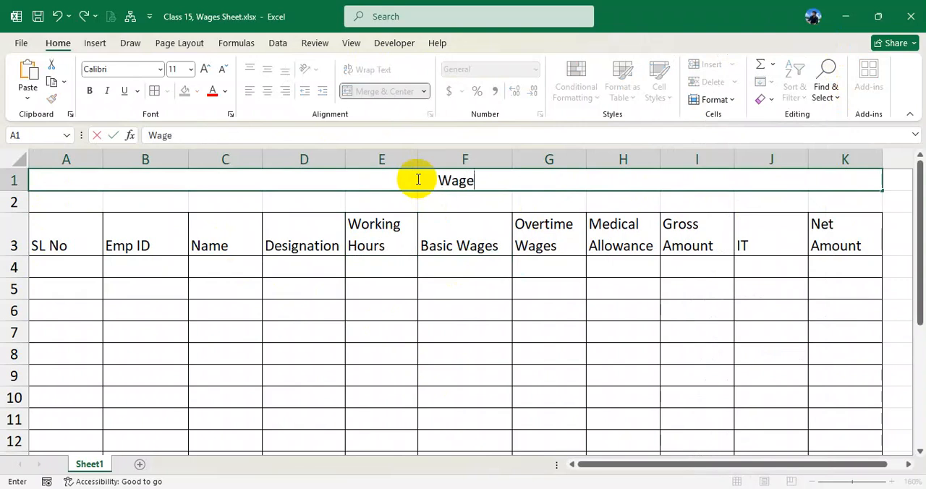
text(s Sheet)
key(Return)
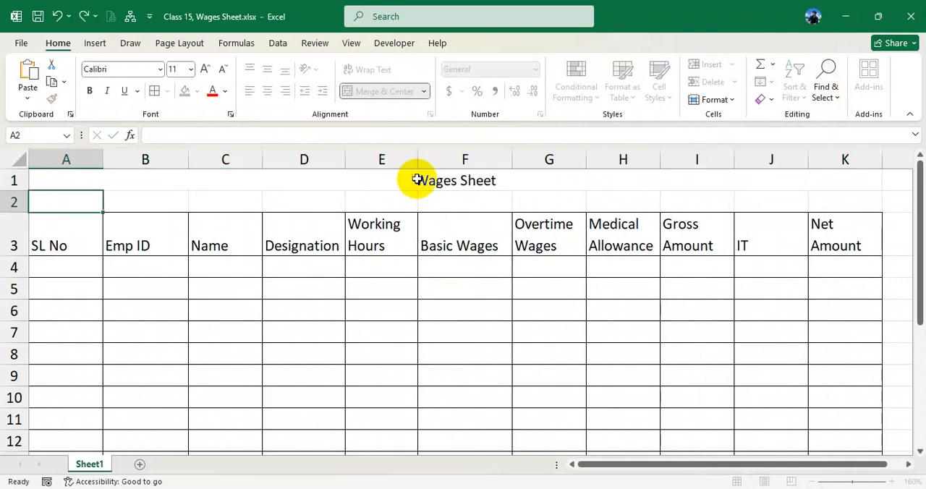
- Enlarge the Wages Sheet title to 16 pt and make it bold
click(444, 180)
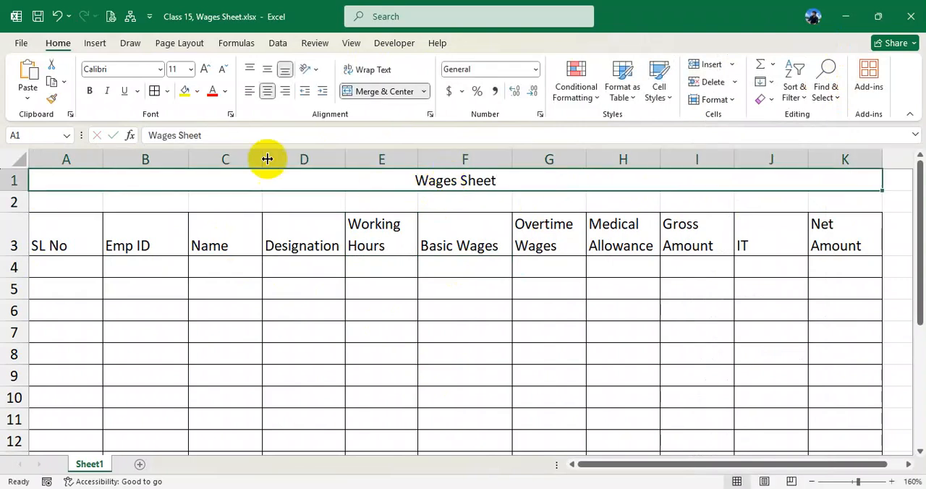
click(206, 69)
click(205, 68)
click(205, 68)
click(90, 90)
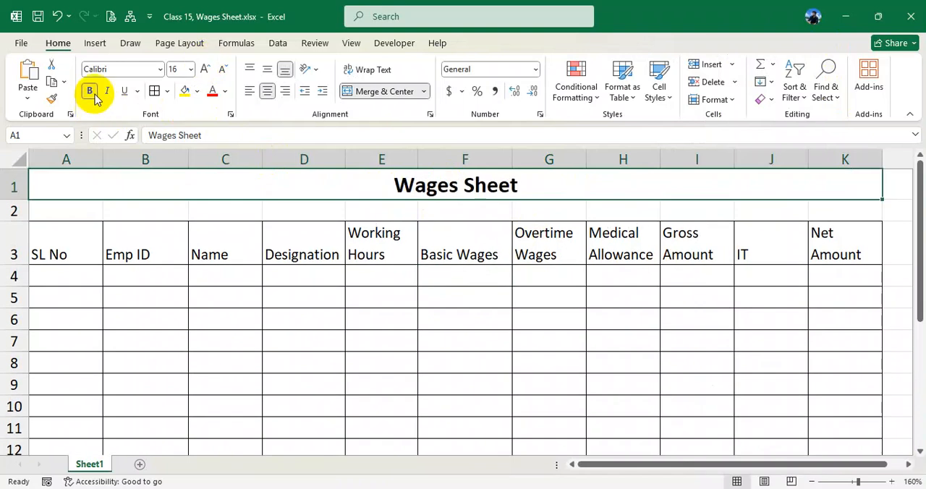
click(443, 208)
click(369, 269)
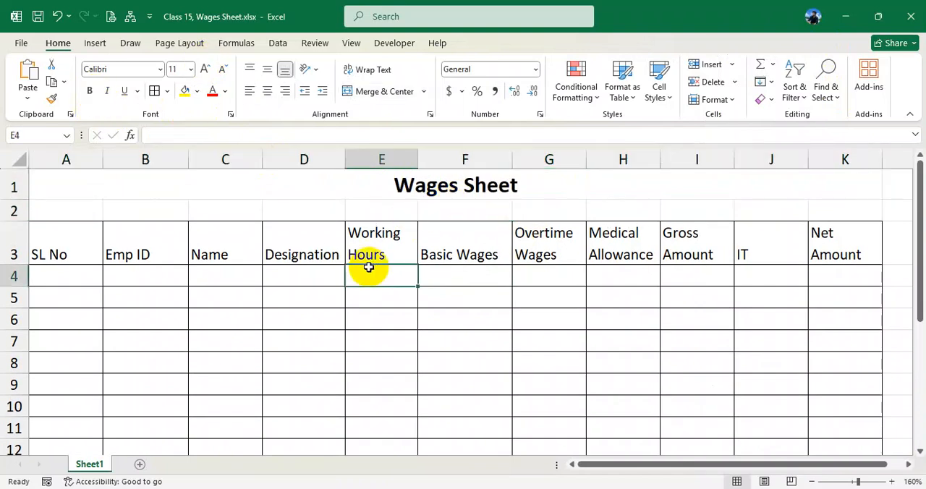
- Switch to the sample PDF in the browser and review the employee rows of its Wages Sheet table
drag(68, 281, 839, 412)
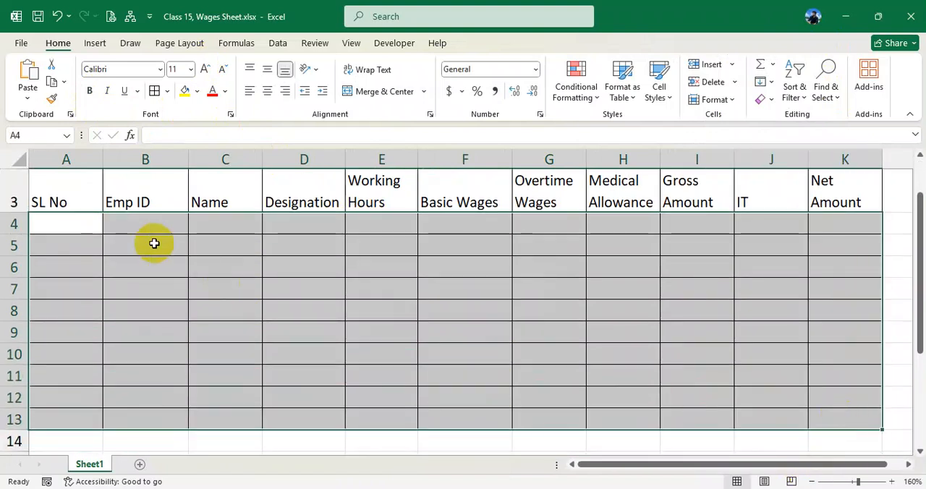
click(68, 223)
click(447, 488)
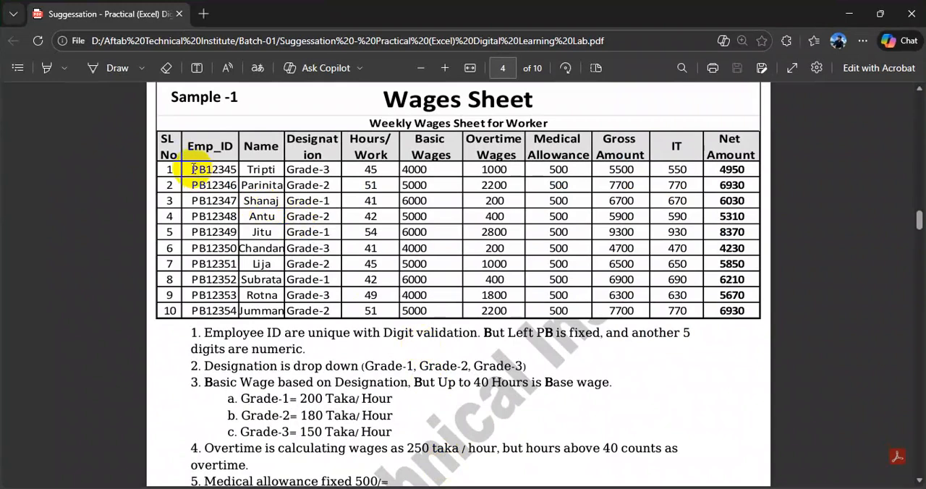
drag(167, 148, 626, 168)
drag(168, 169, 356, 185)
click(262, 171)
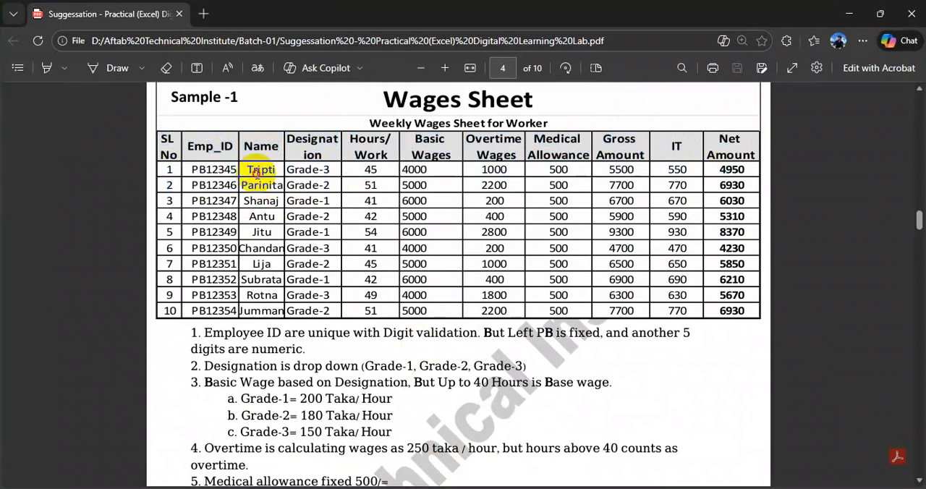
drag(210, 180, 196, 215)
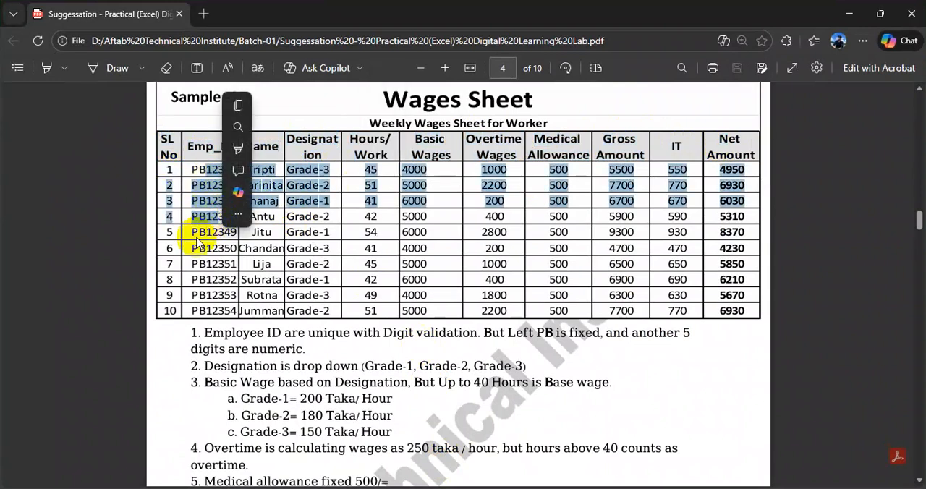
click(299, 196)
drag(300, 176, 308, 181)
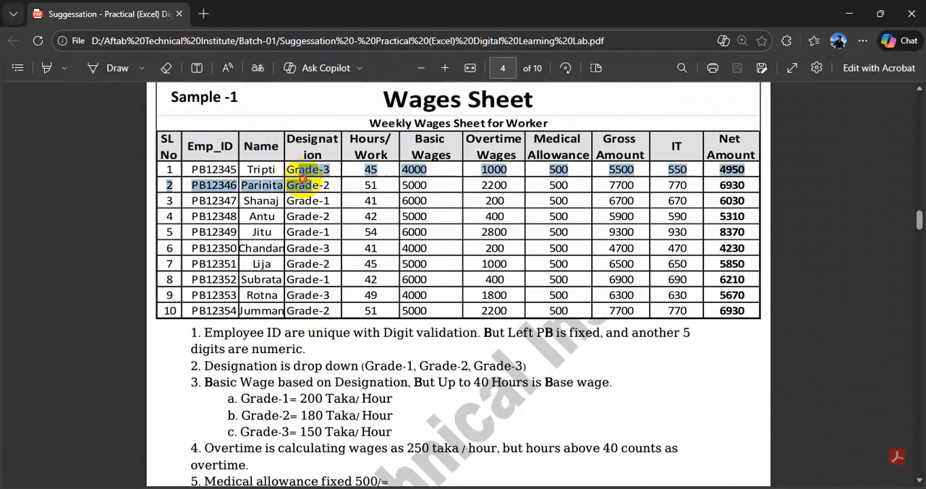
click(310, 259)
- Examine the first rule below the sample table, on employee ID validation, against the prefix and digits in the Emp_ID column
drag(190, 333, 501, 335)
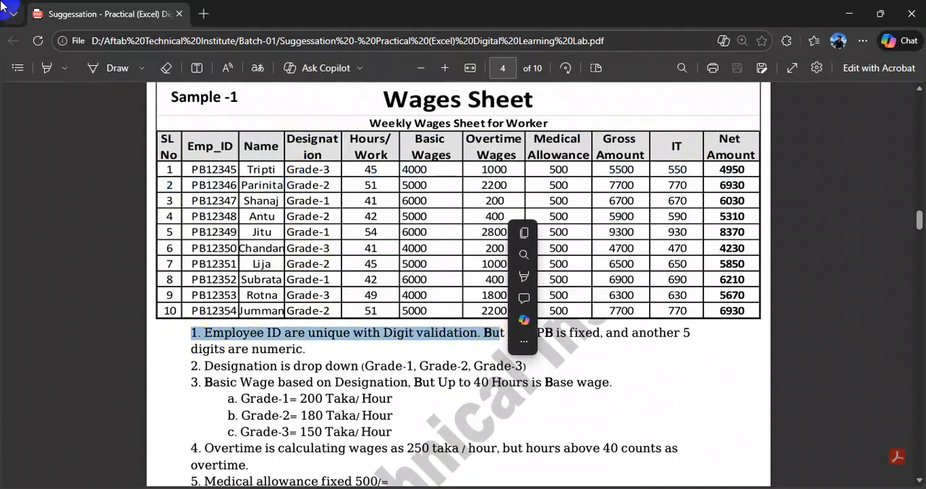
click(209, 337)
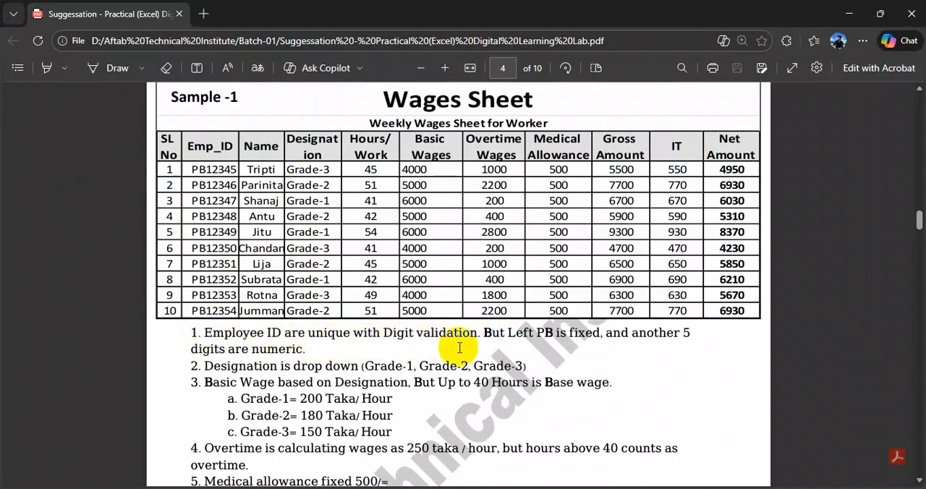
scroll(466, 347, up, 5)
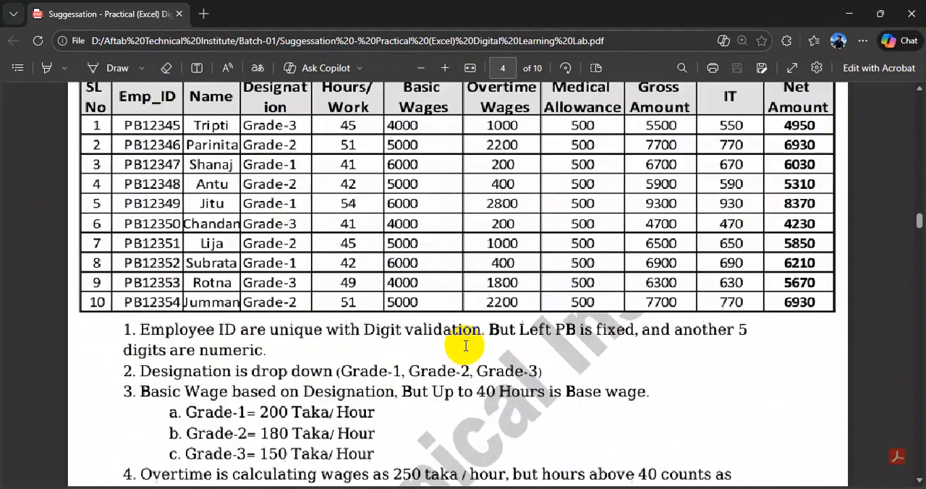
scroll(356, 351, down, 3)
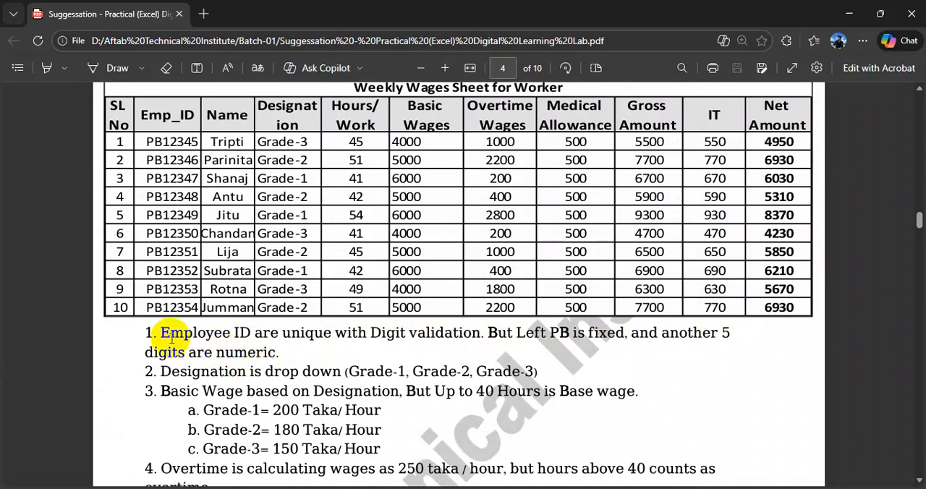
drag(199, 334, 565, 332)
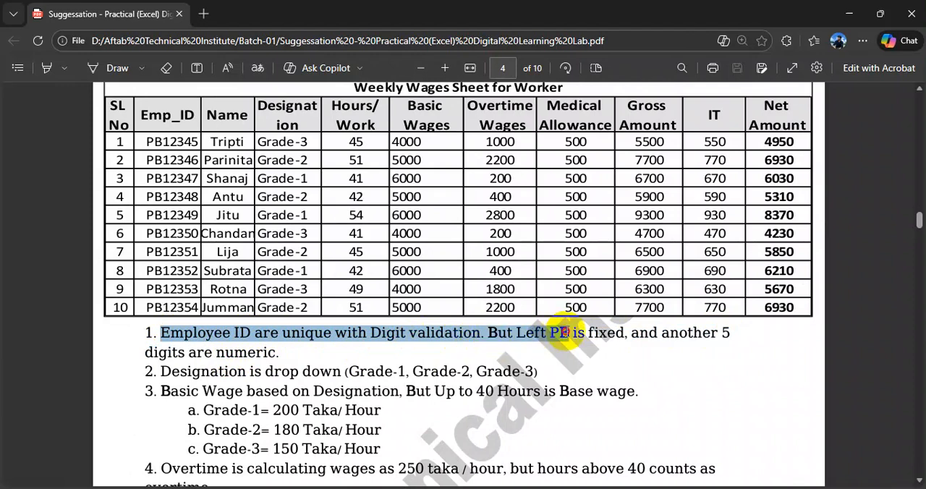
drag(562, 332, 568, 332)
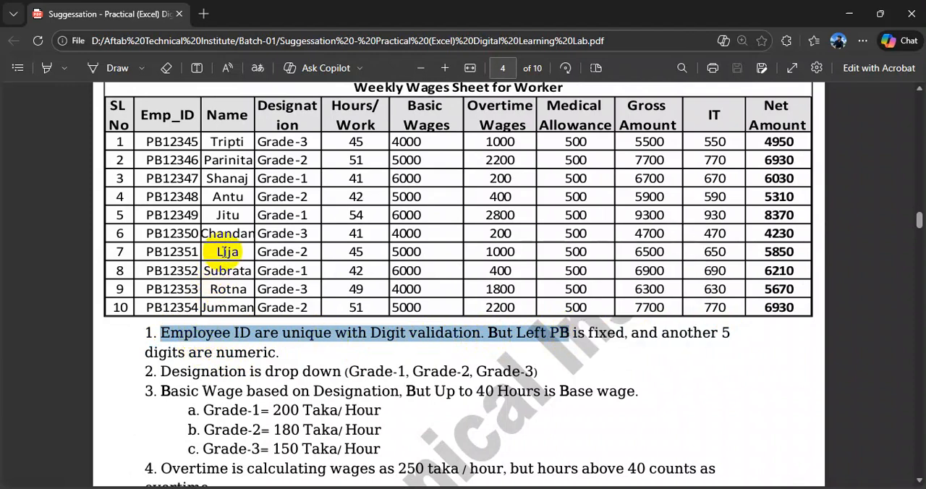
drag(155, 337, 278, 347)
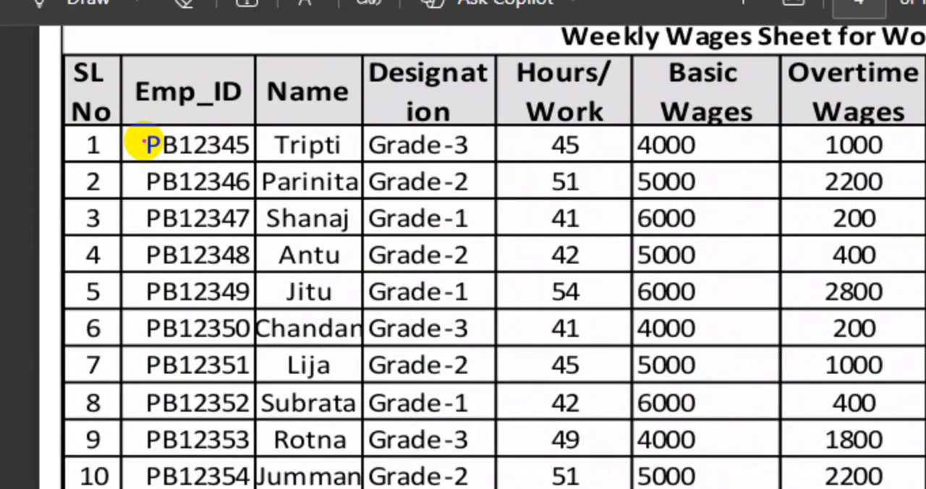
drag(139, 132, 256, 230)
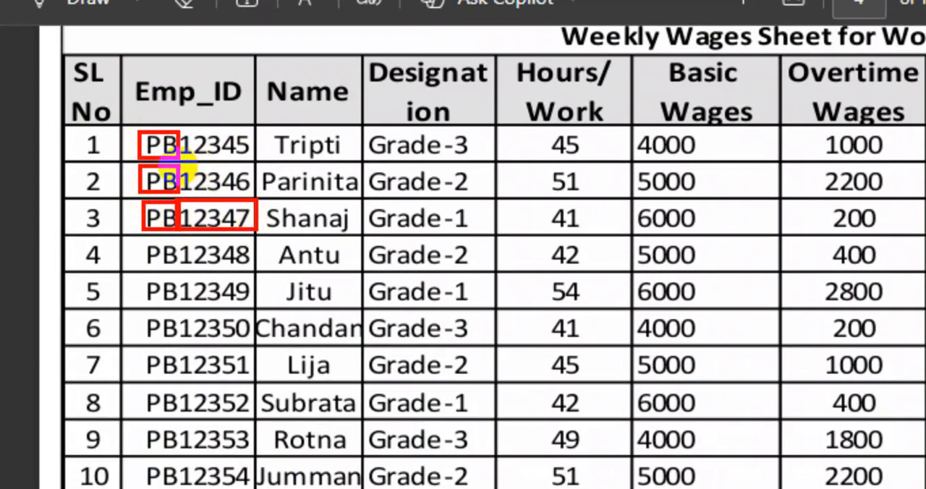
drag(177, 164, 253, 197)
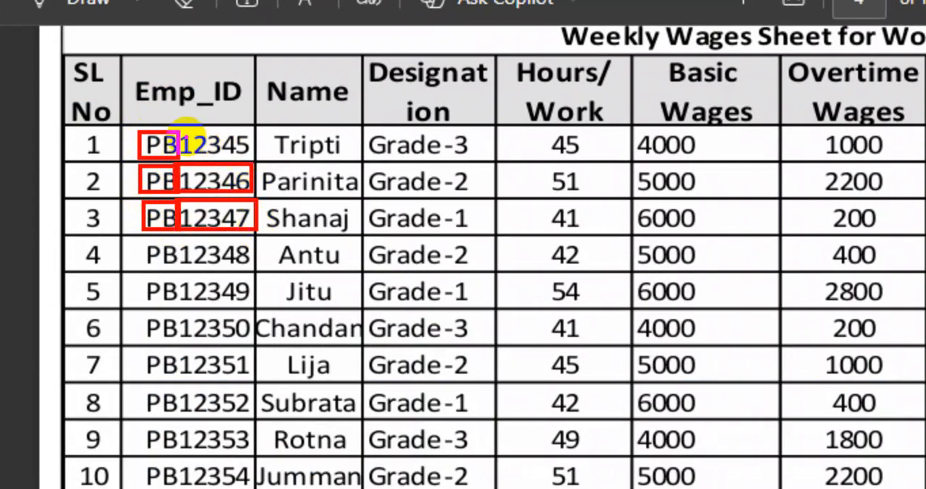
drag(176, 129, 254, 160)
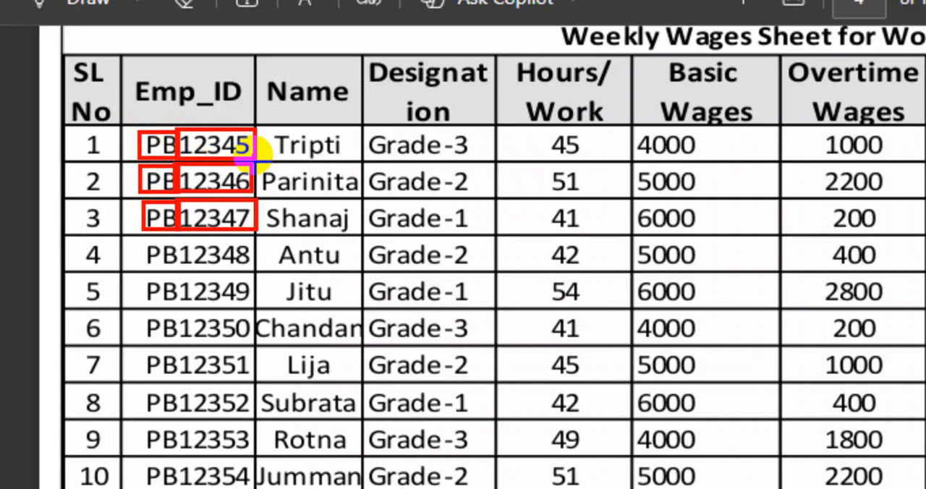
key(Escape)
mouse_move(147, 145)
mouse_down()
mouse_move(186, 144)
mouse_move(149, 145)
mouse_move(162, 147)
mouse_up()
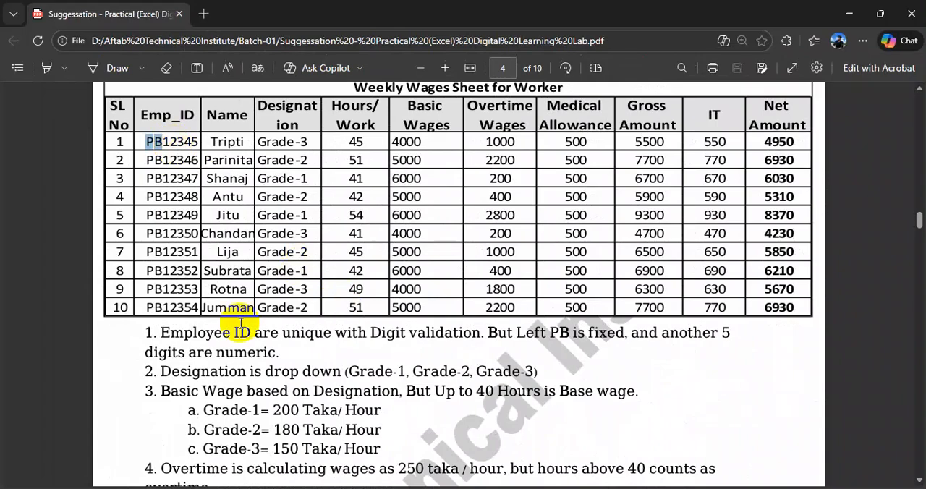
drag(160, 333, 271, 352)
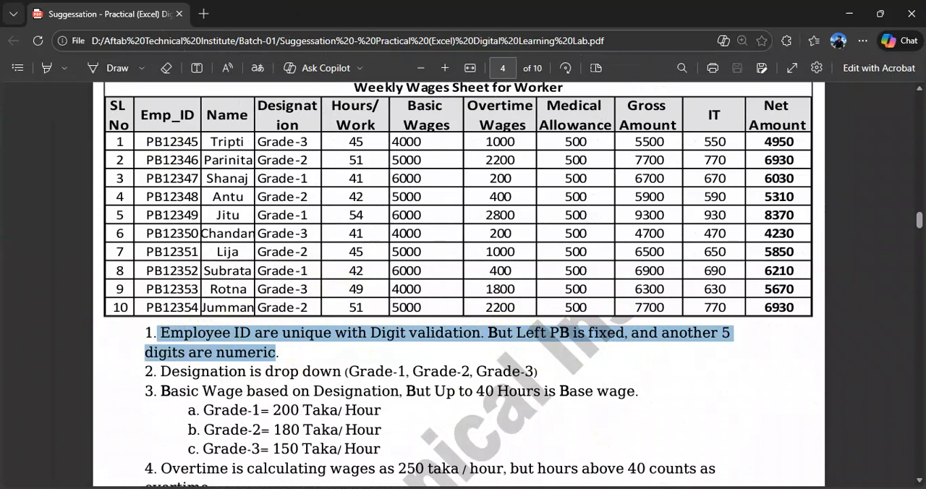
- Switch back to the Excel workbook, fill A4 to A13 with the series 1 to 10, and narrow the SL No column to fit
mouse_move(533, 488)
click(535, 487)
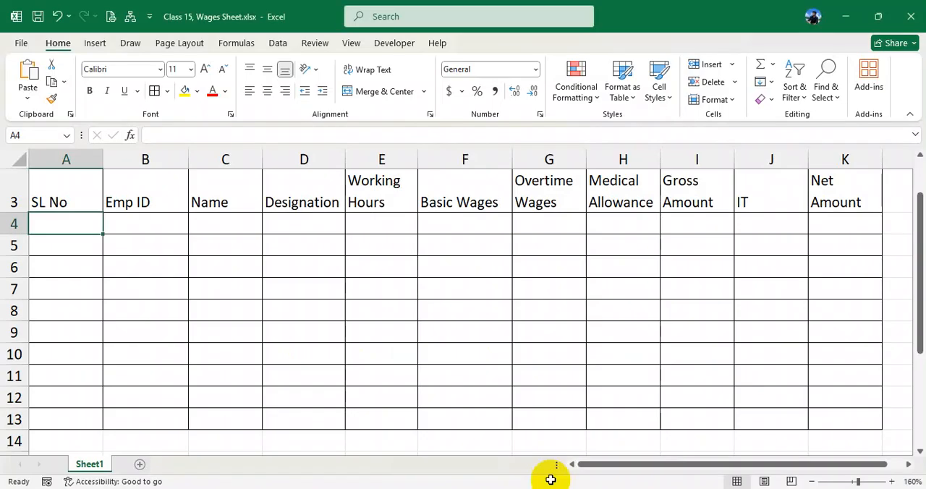
text(1)
key(Return)
click(74, 225)
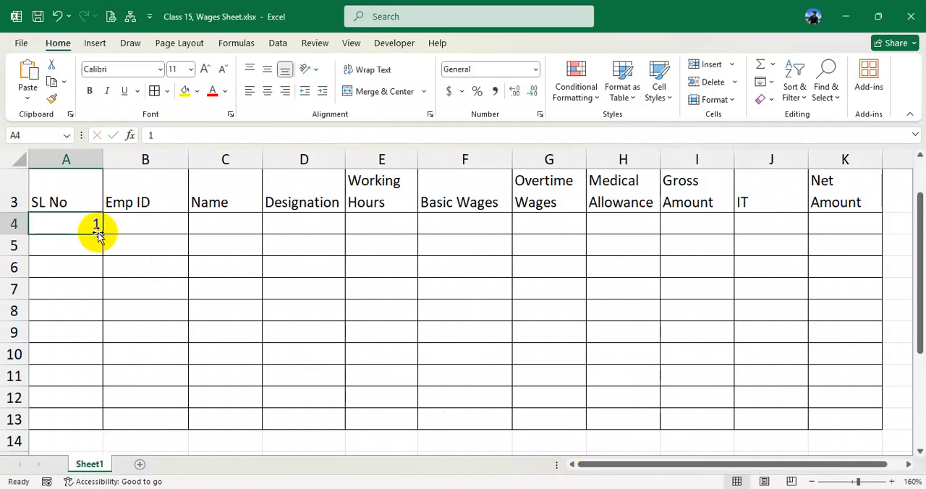
drag(101, 234, 103, 428)
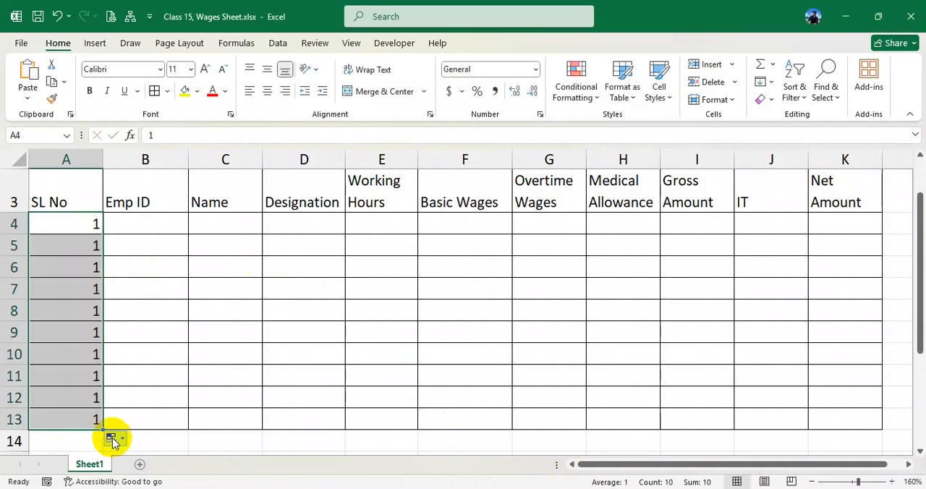
click(110, 437)
click(142, 373)
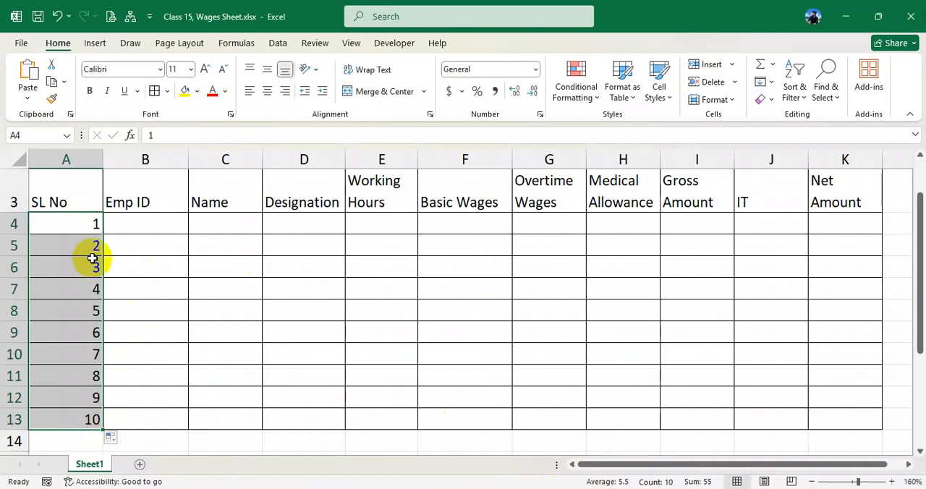
drag(102, 159, 73, 157)
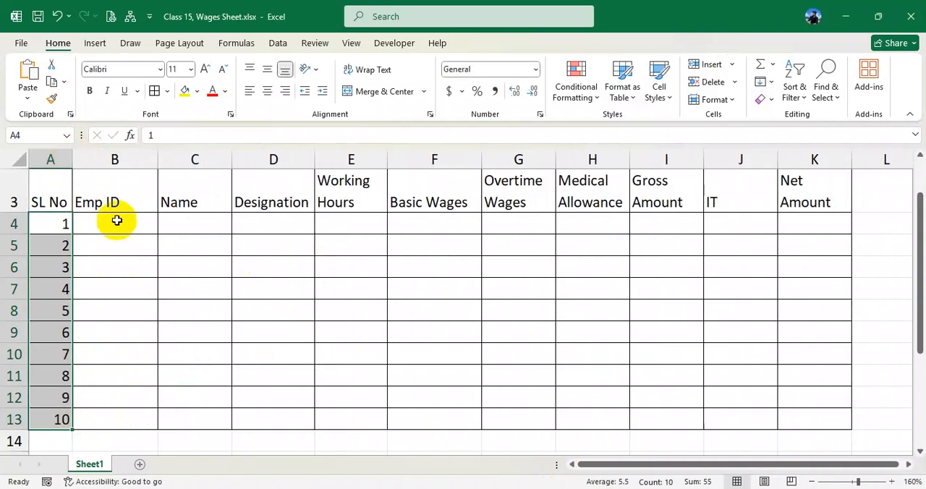
- Apply the custom number format "PB"# to the Emp ID cells B4:B13
click(117, 220)
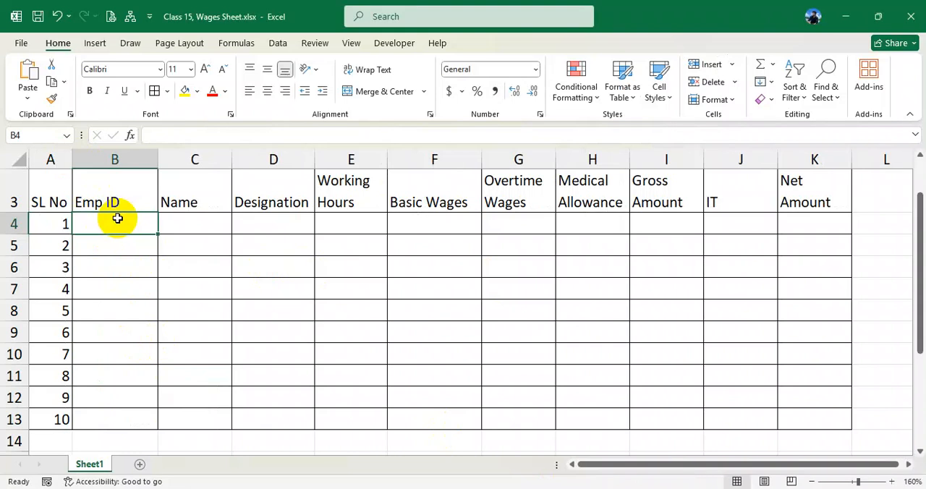
drag(117, 221, 125, 418)
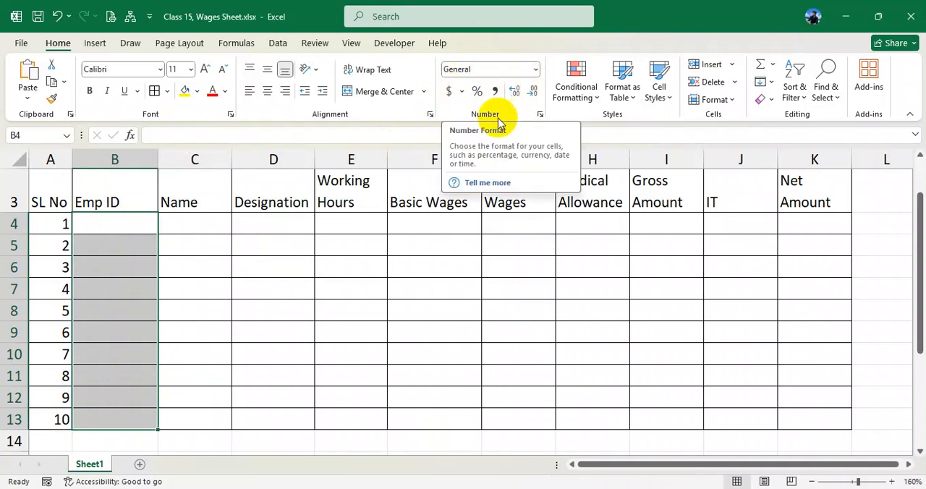
click(539, 115)
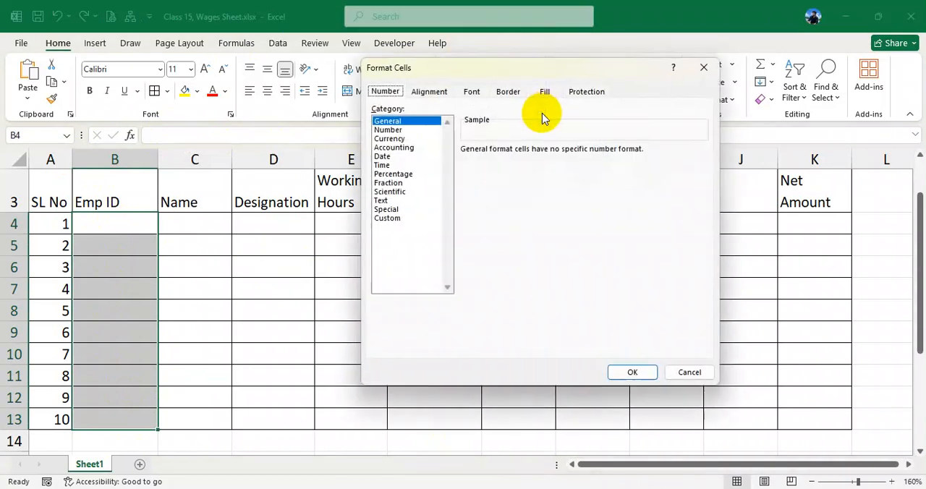
click(403, 219)
drag(498, 162, 454, 161)
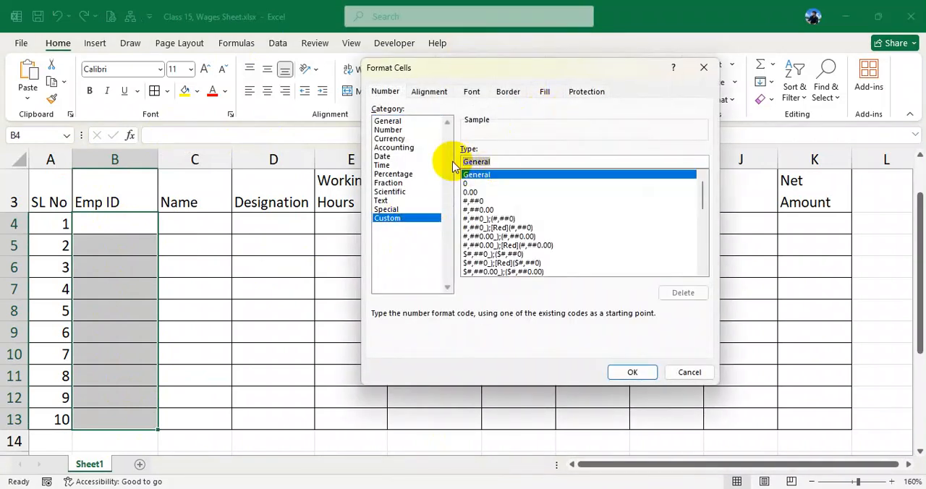
text("PB"#)
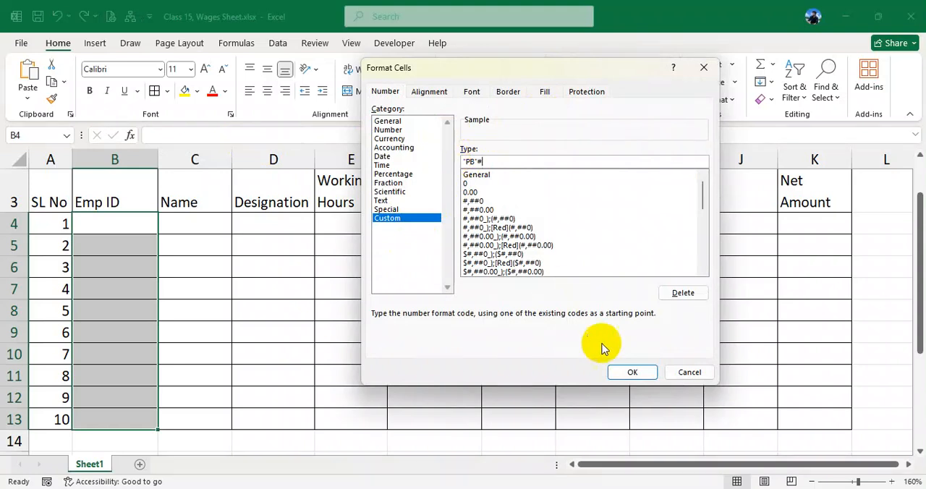
click(632, 372)
- Test the PB prefix format with a four-digit number in B4, a five-digit one in B5 and a four-digit one in B6
click(123, 225)
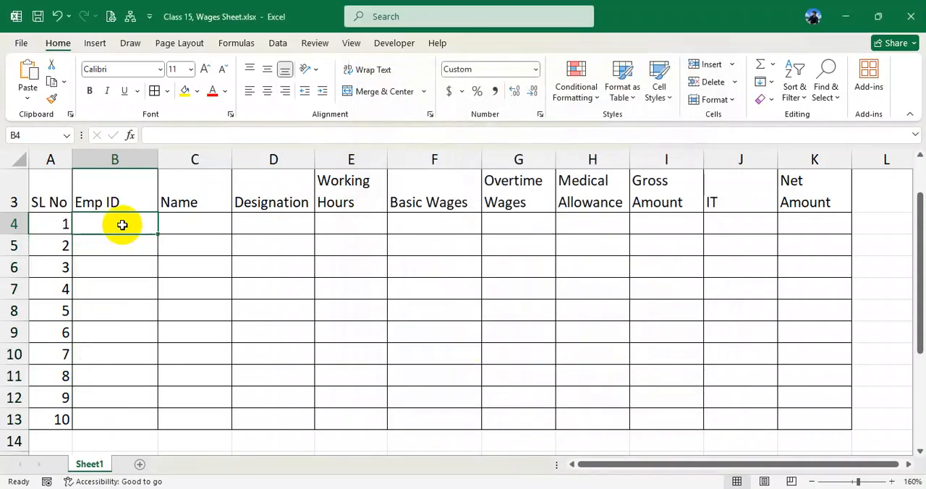
text(1234)
key(Return)
click(125, 225)
click(129, 245)
text(43534)
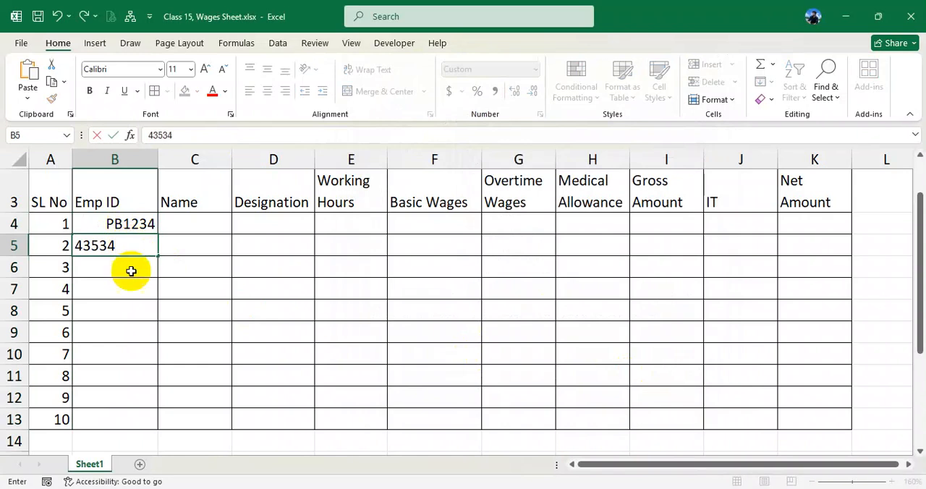
key(Return)
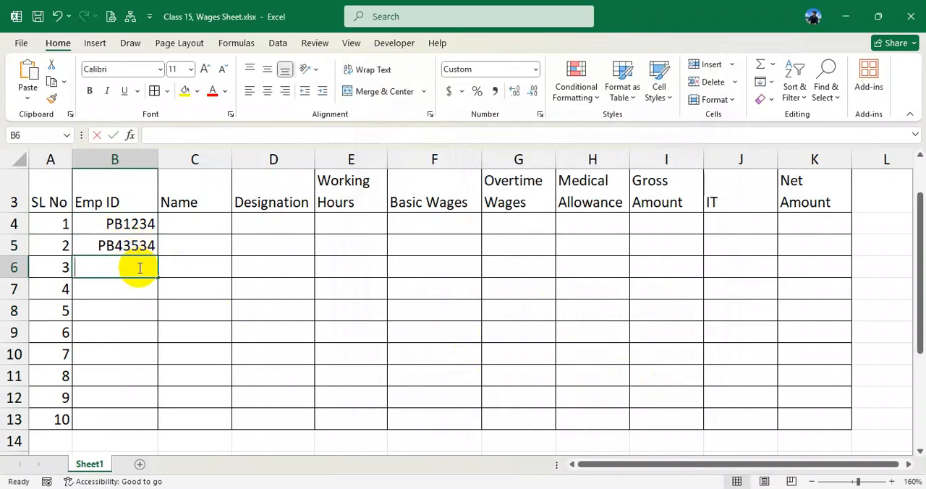
text(5435)
key(Return)
- Clear the test entries from the Emp ID cells B4:B13
click(128, 269)
drag(128, 227, 127, 419)
key(Delete)
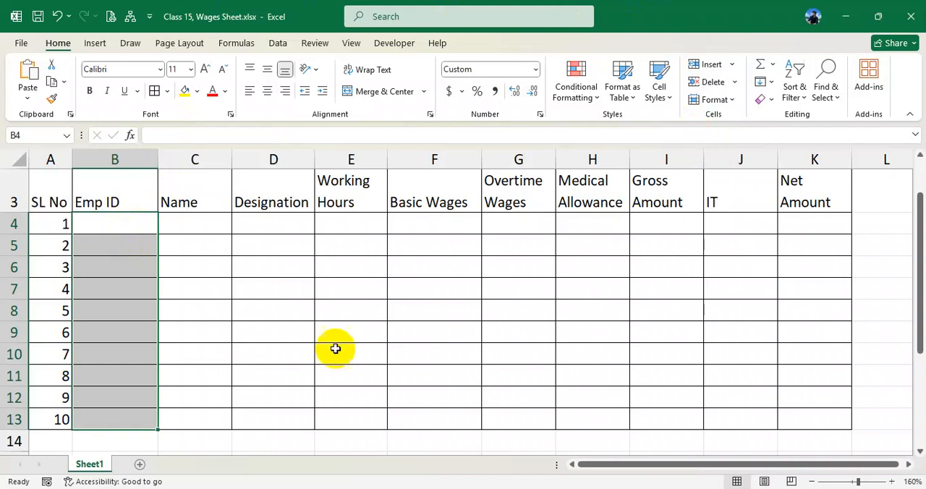
- Open Data Validation for the Emp ID cells B4:B13 and allow Custom criteria
click(279, 43)
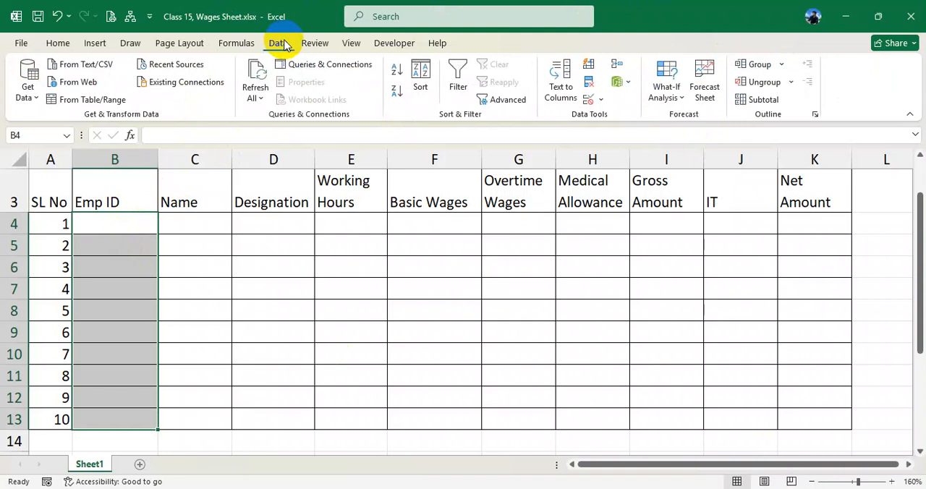
click(591, 99)
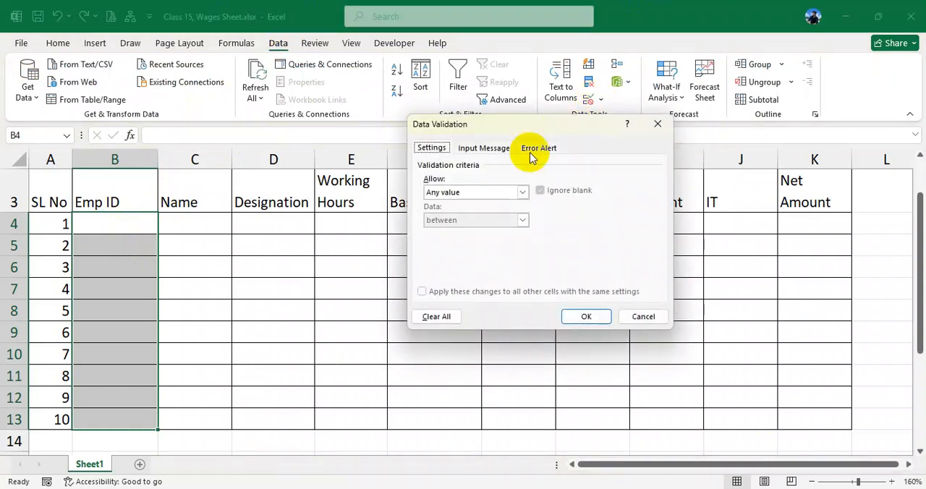
click(511, 192)
click(460, 266)
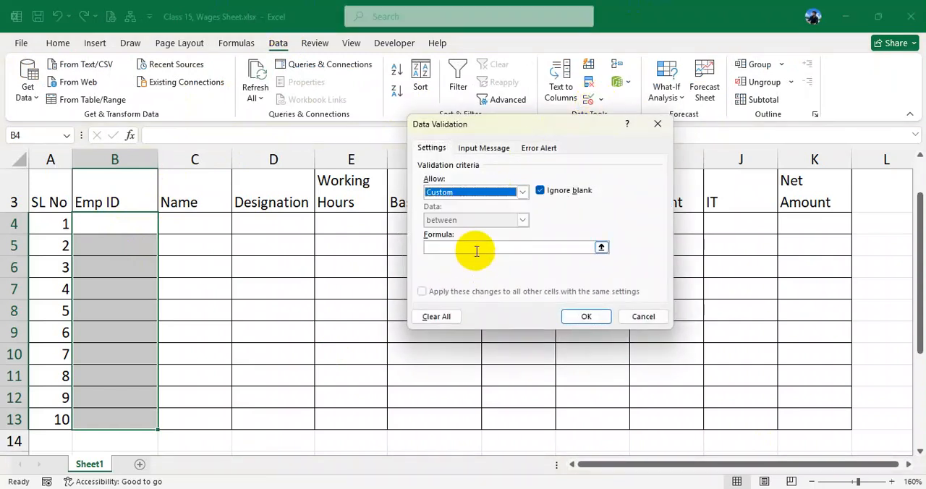
- Begin the validation formula with =and(countif($B$4:$B$13,B4)<2 so that duplicate employee IDs are rejected
click(475, 248)
text(=and(countif()
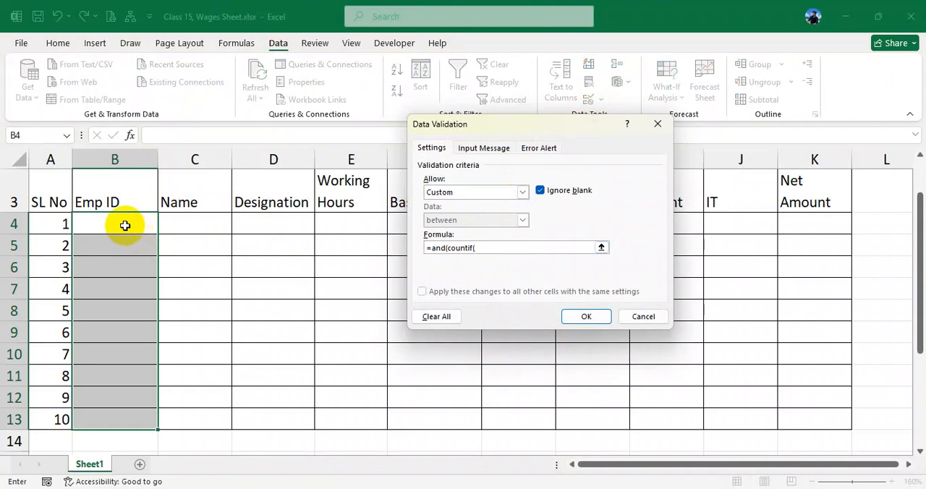
click(126, 224)
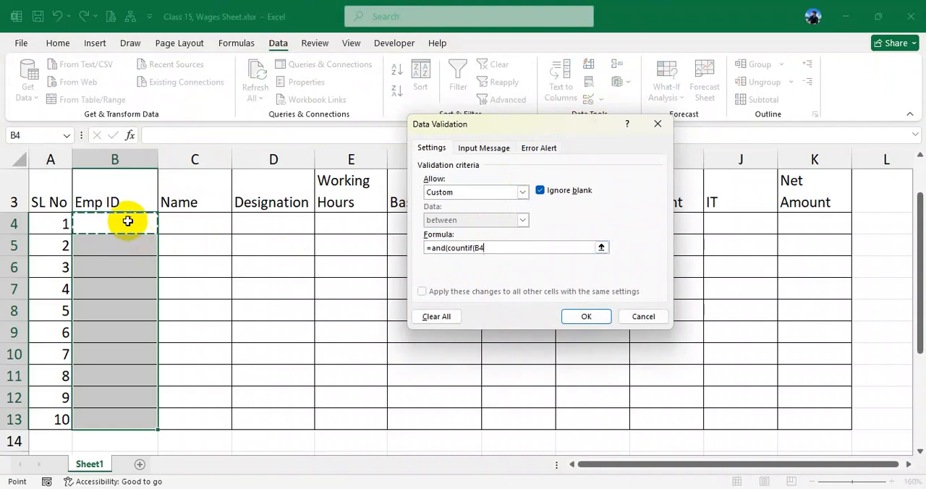
drag(127, 220, 123, 418)
key(F4)
text(,)
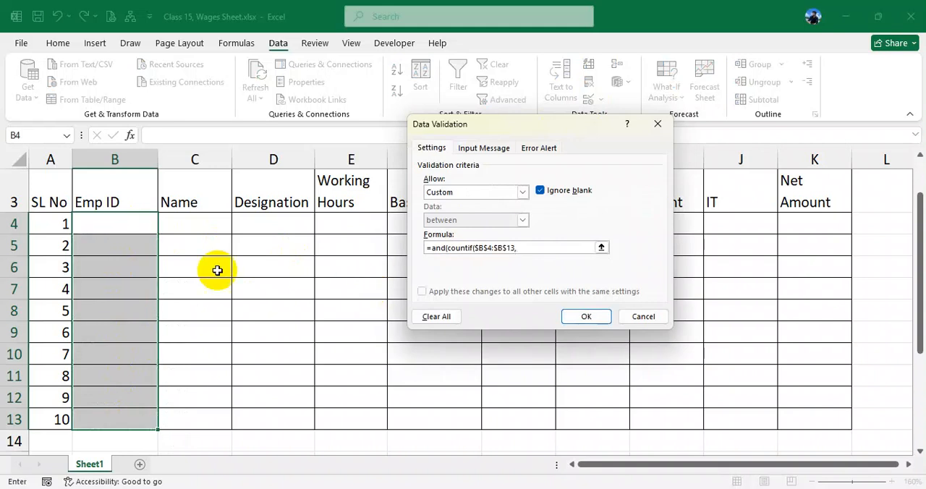
click(123, 223)
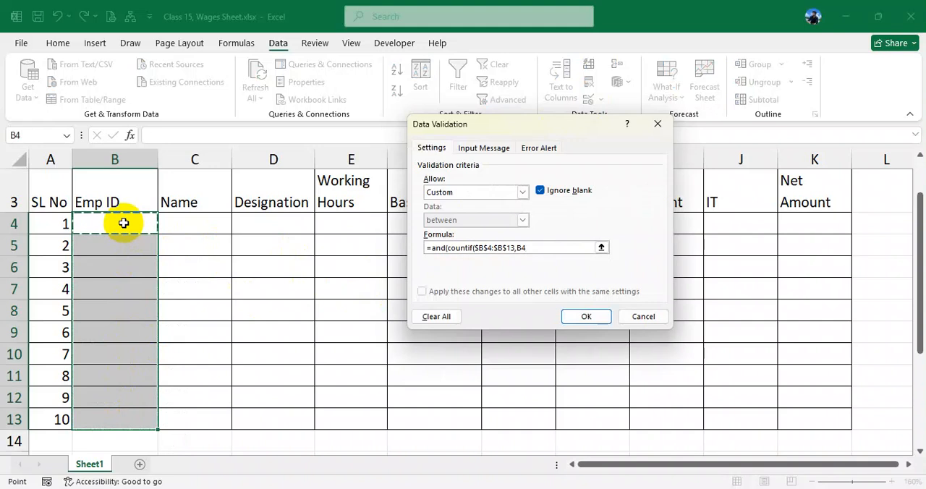
text()<2,len()
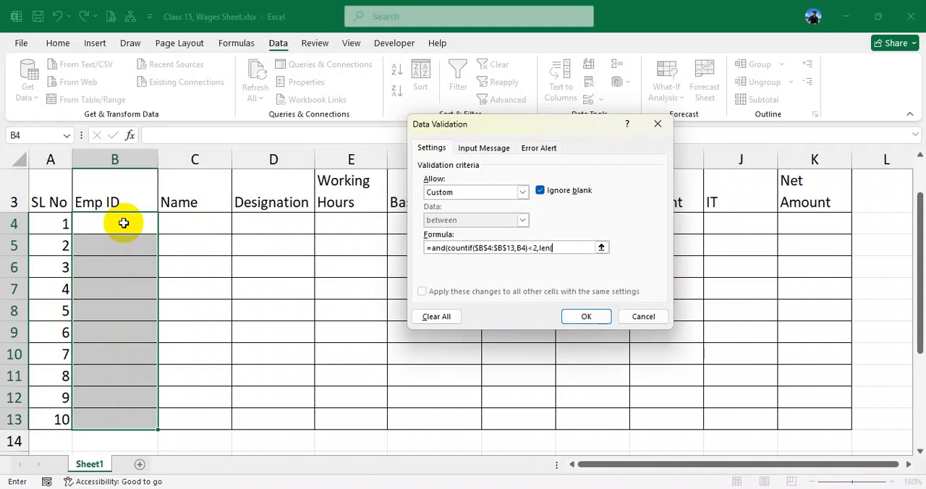
- Complete the validation formula with the length condition len(B4)=5) and apply the rule to the Emp ID cells
click(108, 225)
text()=5)
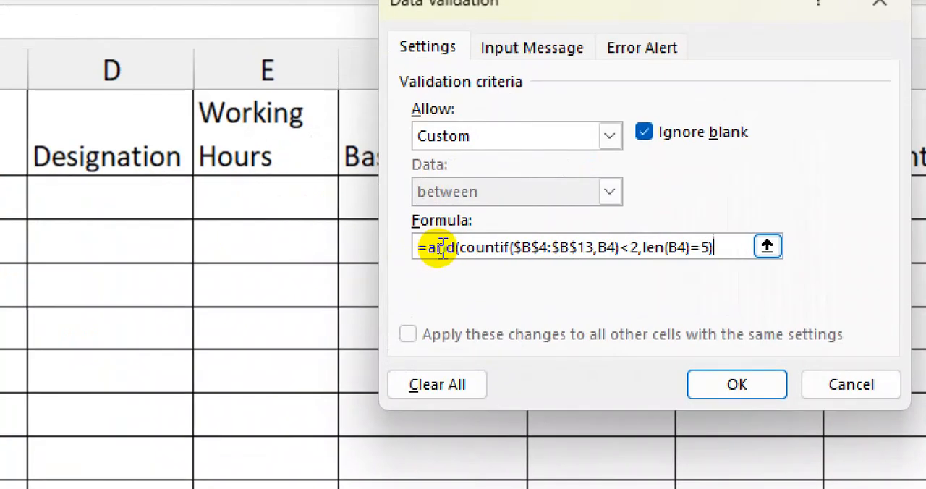
drag(443, 248, 722, 241)
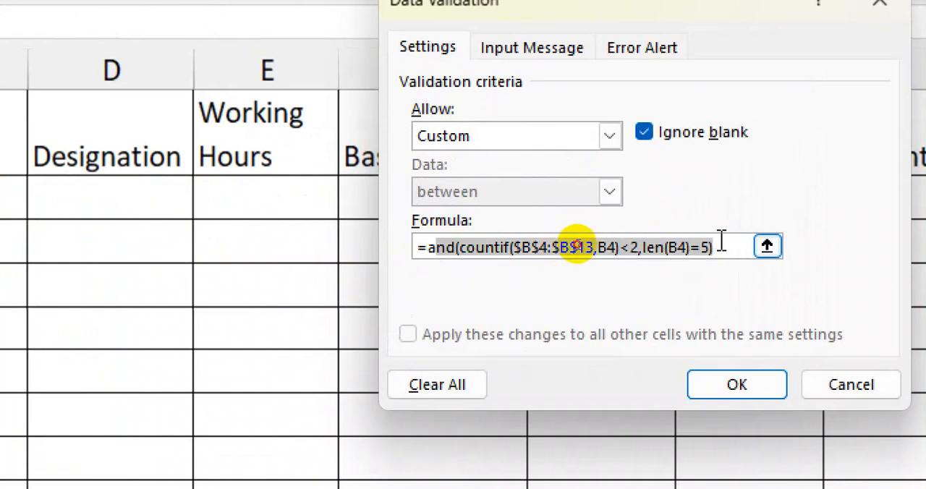
click(486, 247)
drag(460, 248, 663, 253)
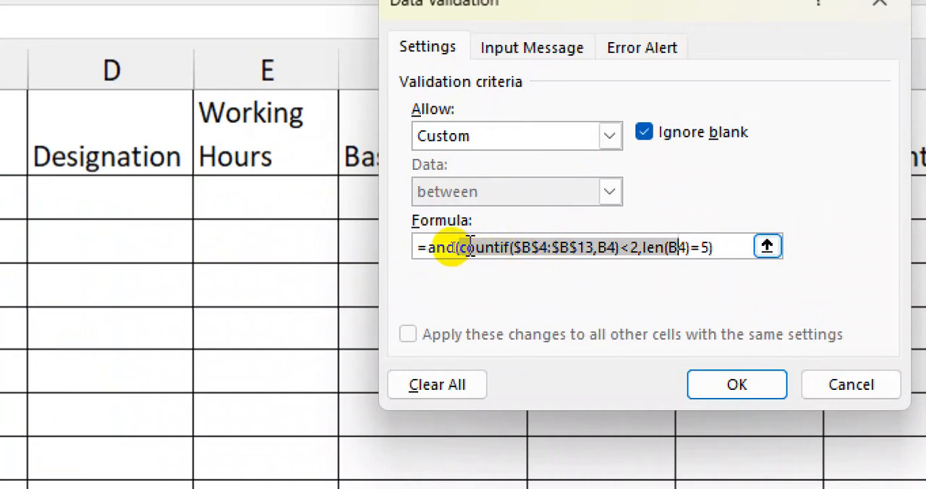
drag(425, 247, 455, 245)
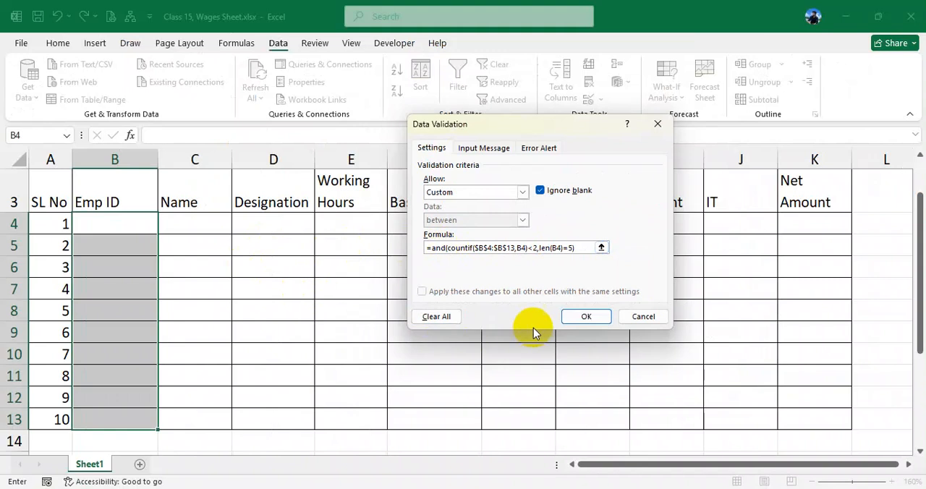
click(585, 316)
- Enter the first five-digit employee ID in B4 without its PB prefix
click(129, 223)
text(12345)
key(Return)
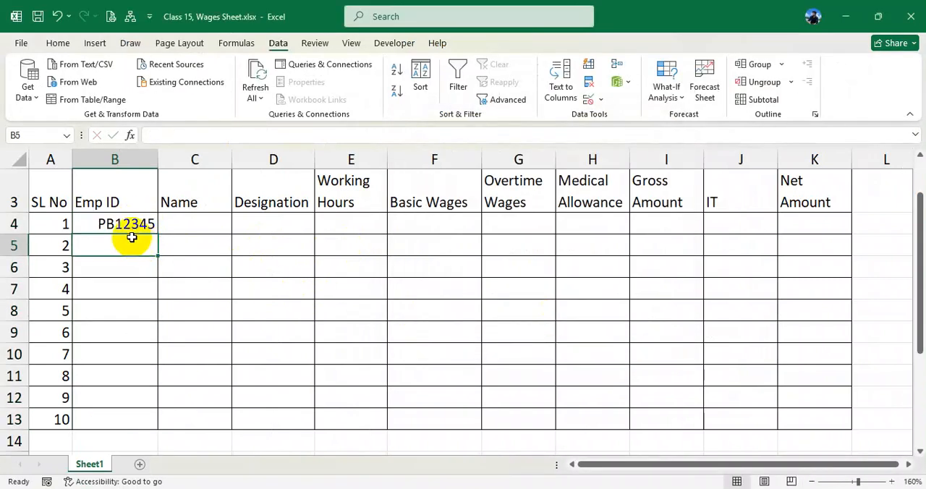
- Test the length rule by trying a six-digit number and a four-digit number in B5
text(123456)
key(Return)
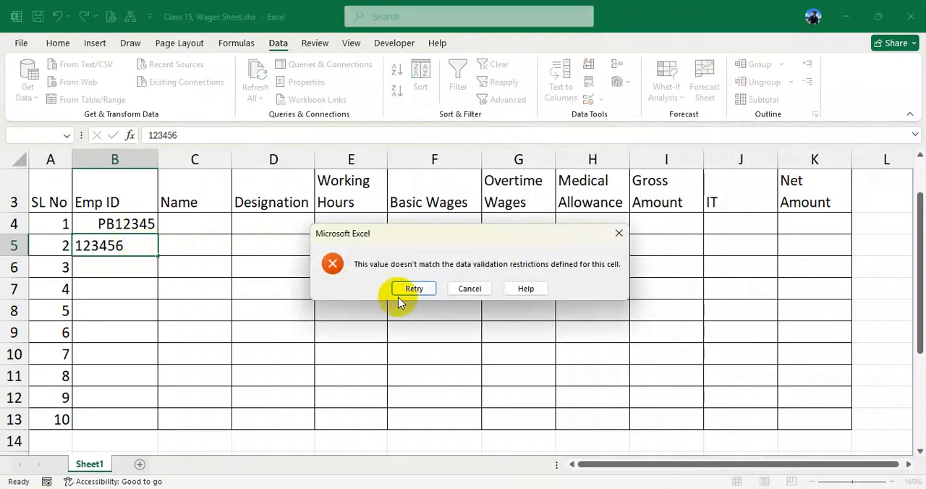
click(414, 290)
drag(109, 246, 162, 248)
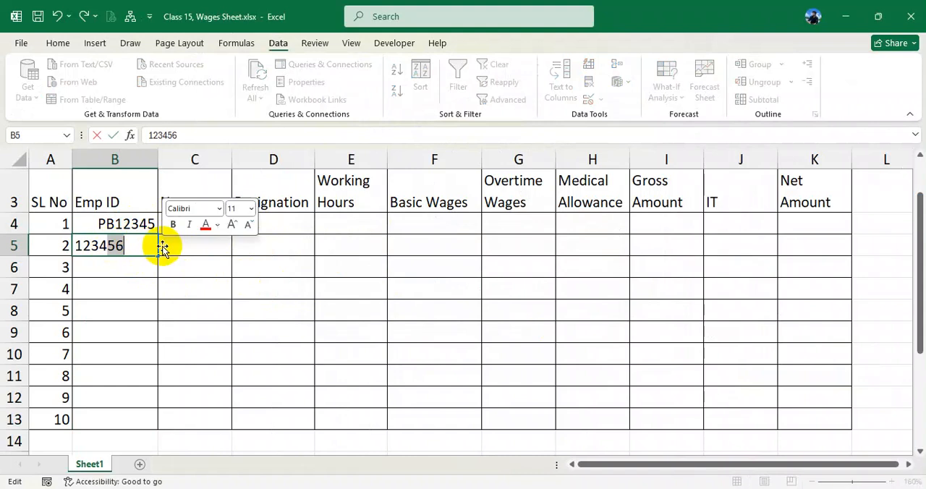
key(BackSpace)
key(Return)
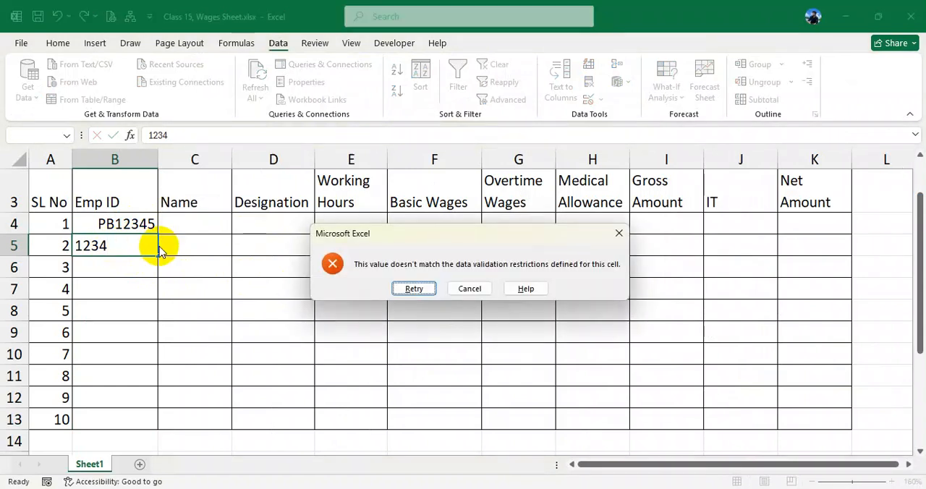
key(Return)
- Try the same employee ID as B4 in B5 to test the duplicate rule, and clear the entry
click(139, 246)
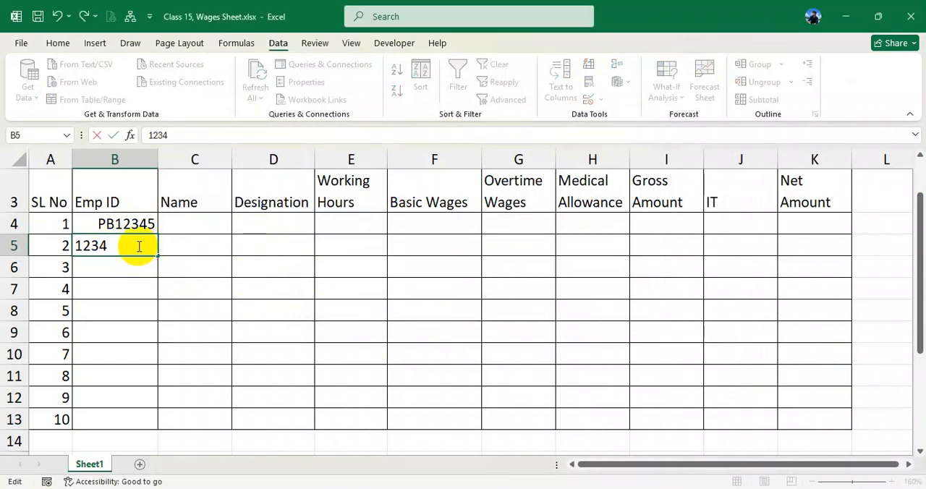
key(Return)
key(Return)
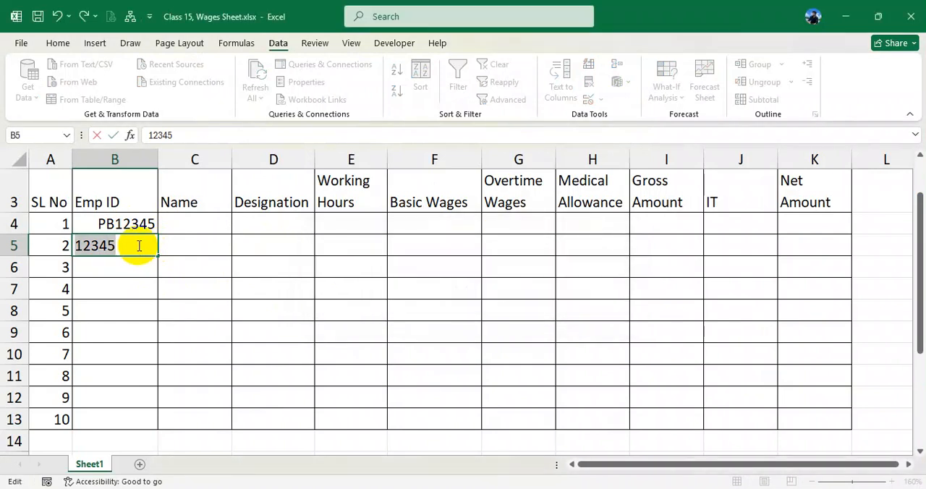
key(BackSpace)
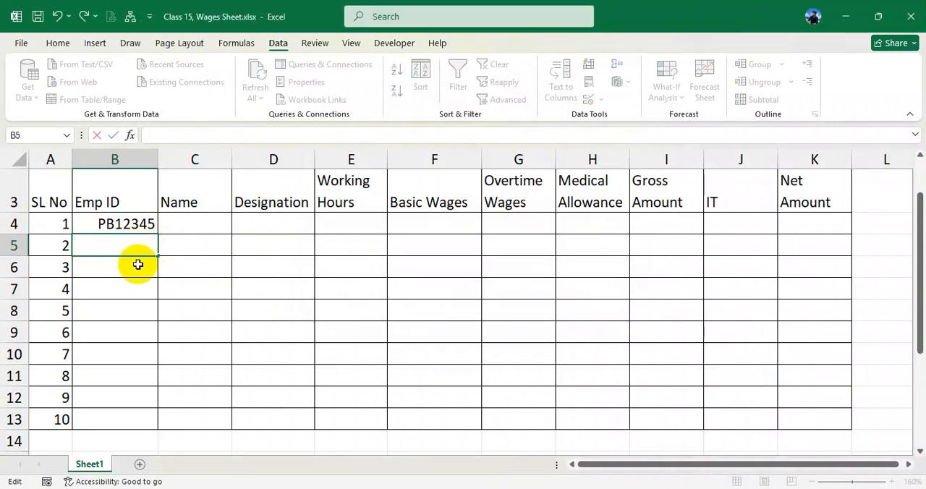
key(Return)
- Fill the employee ID from B4 down to B13 as an incrementing series
click(146, 225)
drag(157, 233, 159, 429)
click(170, 438)
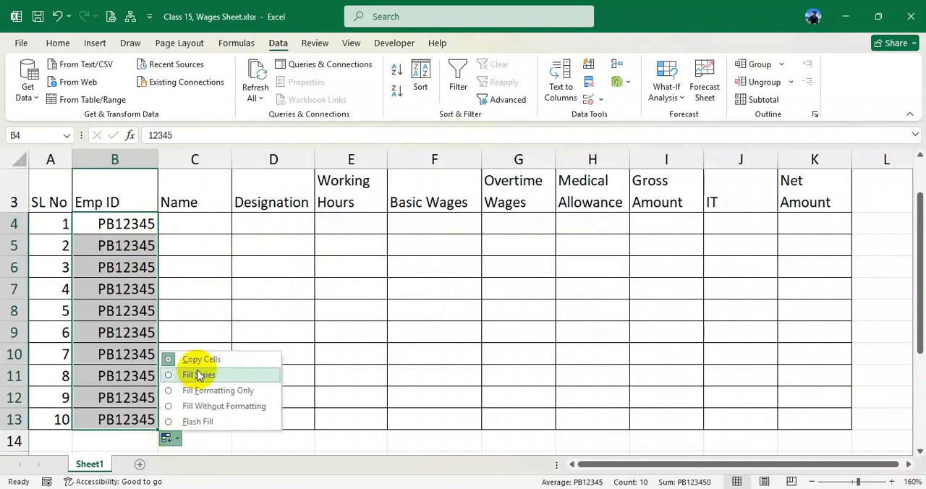
click(197, 376)
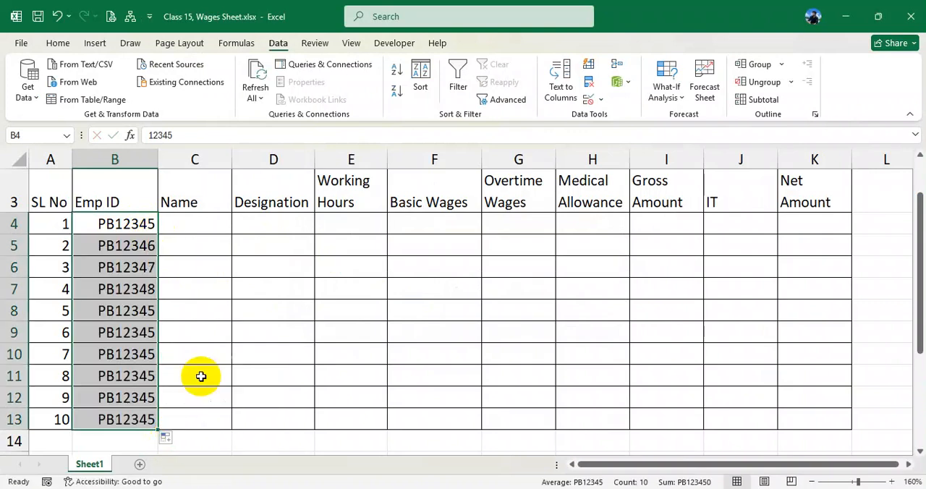
click(148, 226)
- Enter the first employee's name in C4 and autofill the list of names down to C13
click(191, 227)
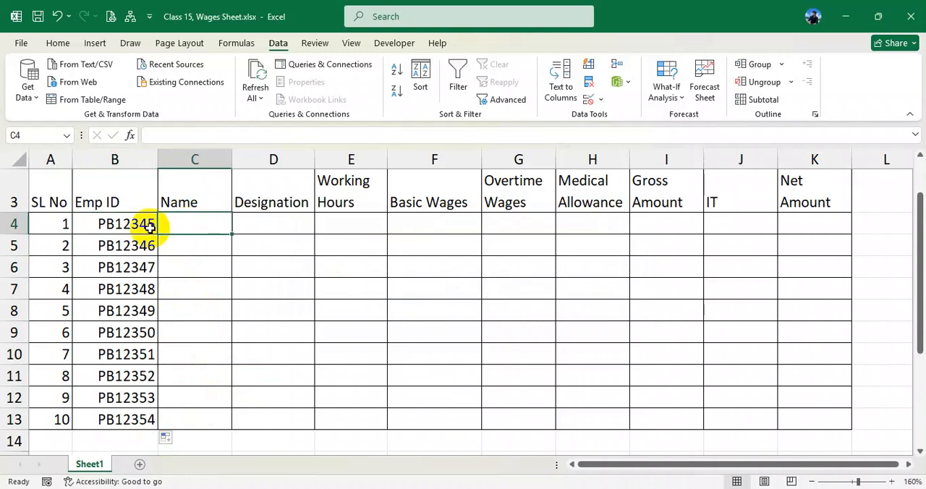
text(Mo)
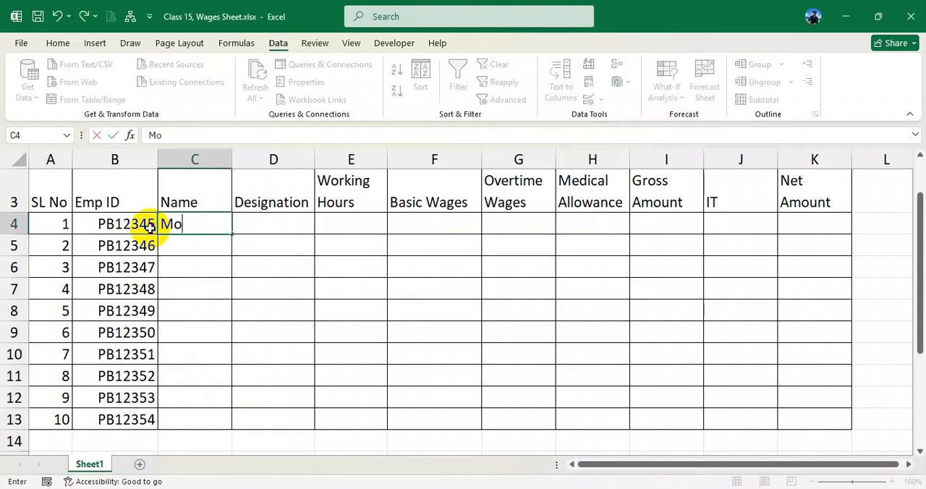
text(ly)
key(Return)
click(202, 223)
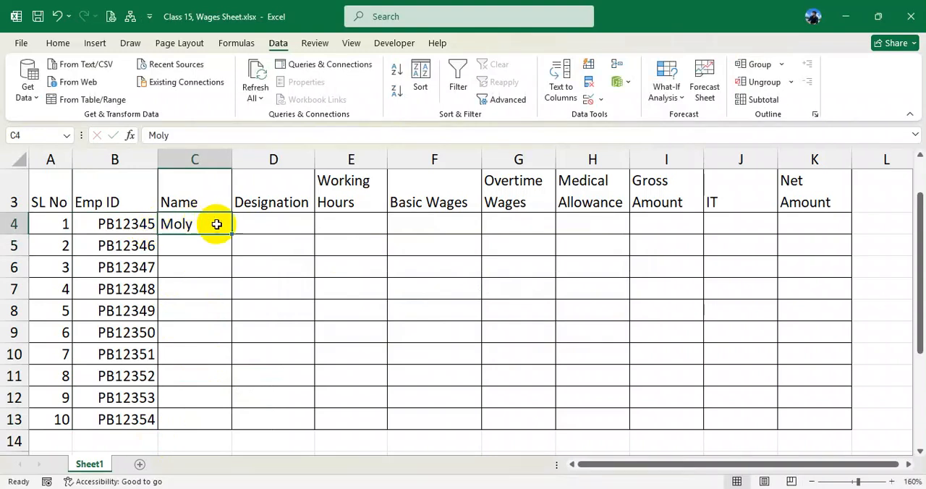
drag(230, 233, 221, 426)
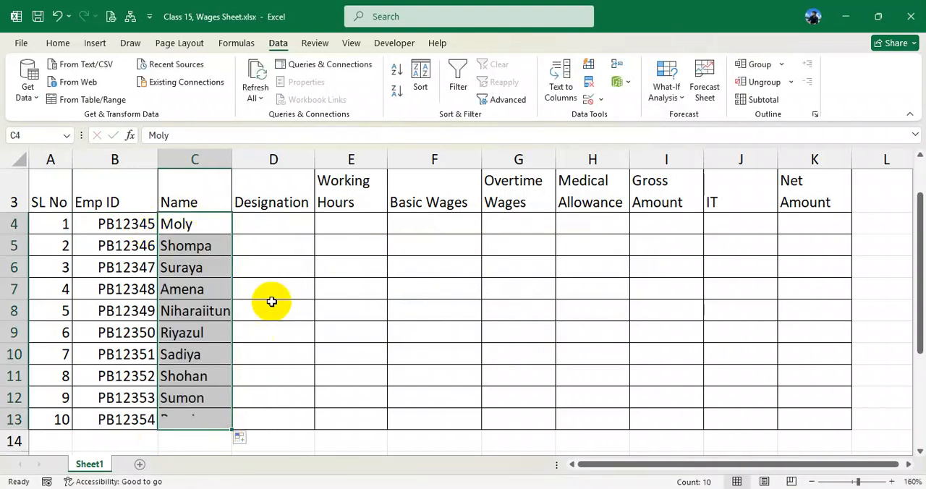
click(273, 231)
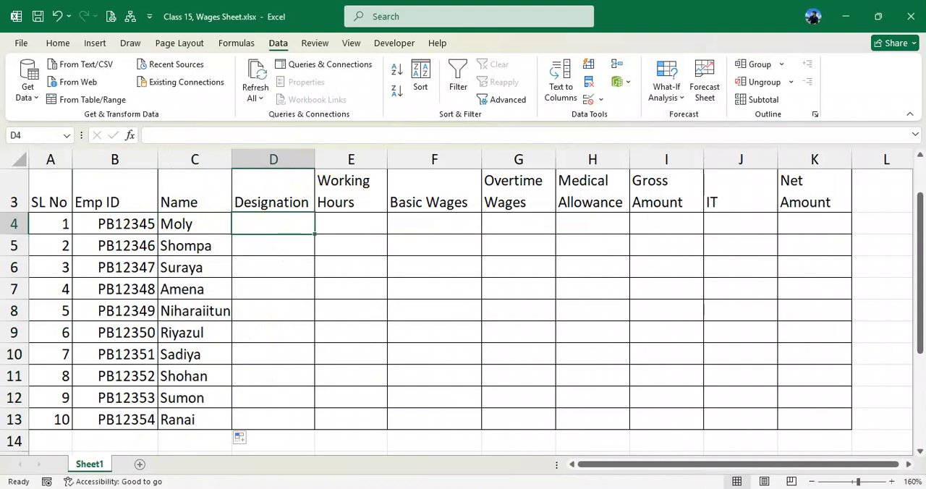
- Copy the subtitle "Weekly Wages Sheet for Worker" from the PDF and paste it into A2 of the Excel workbook
key(alt+Tab)
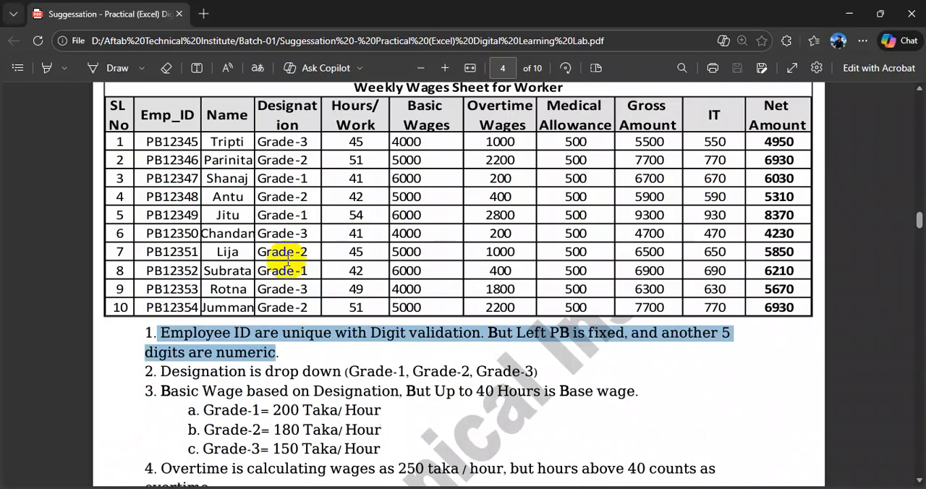
click(275, 160)
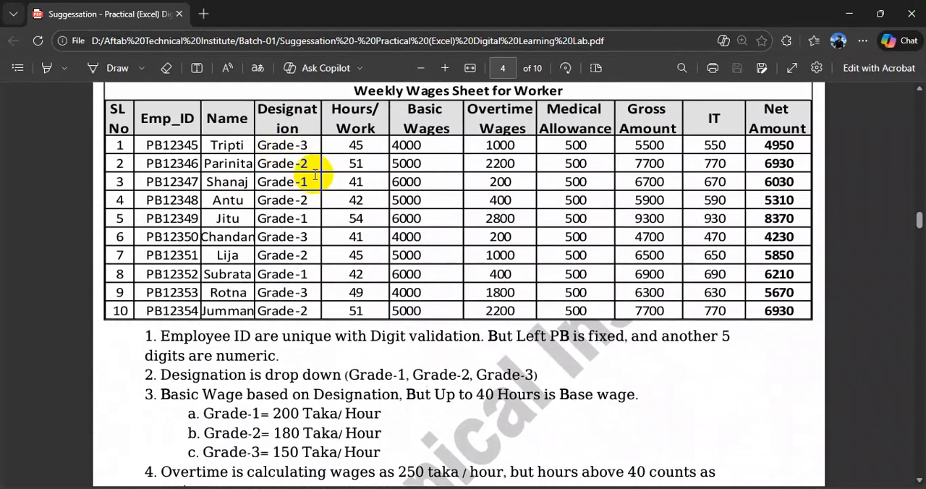
scroll(315, 175, up, 2)
drag(357, 153, 562, 154)
key(ctrl+c)
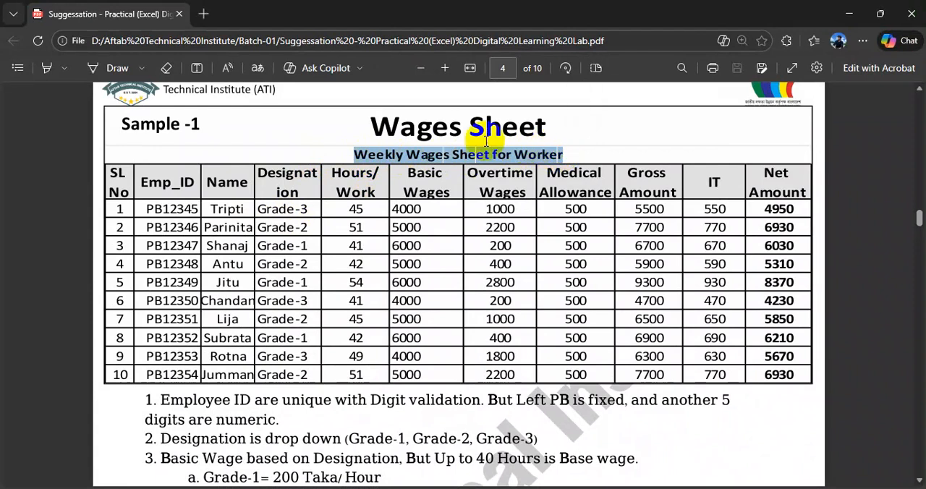
click(279, 217)
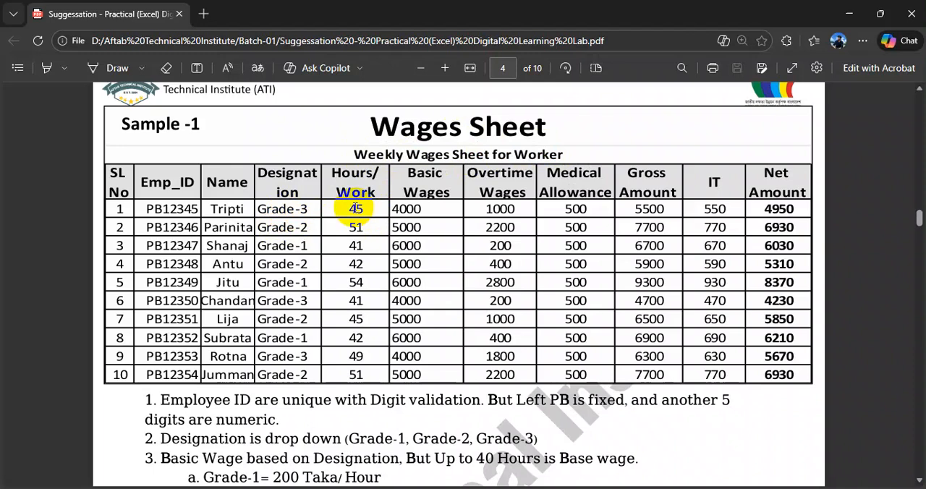
key(alt+Tab)
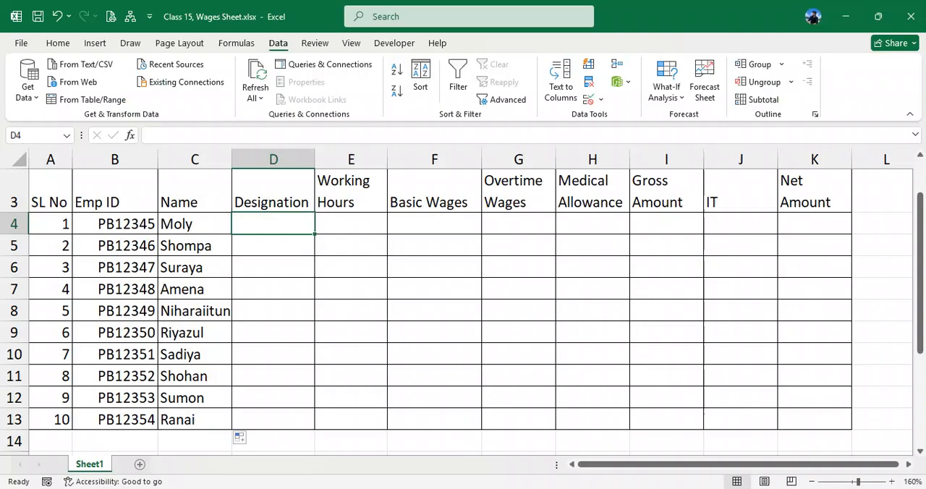
scroll(282, 241, up, 1)
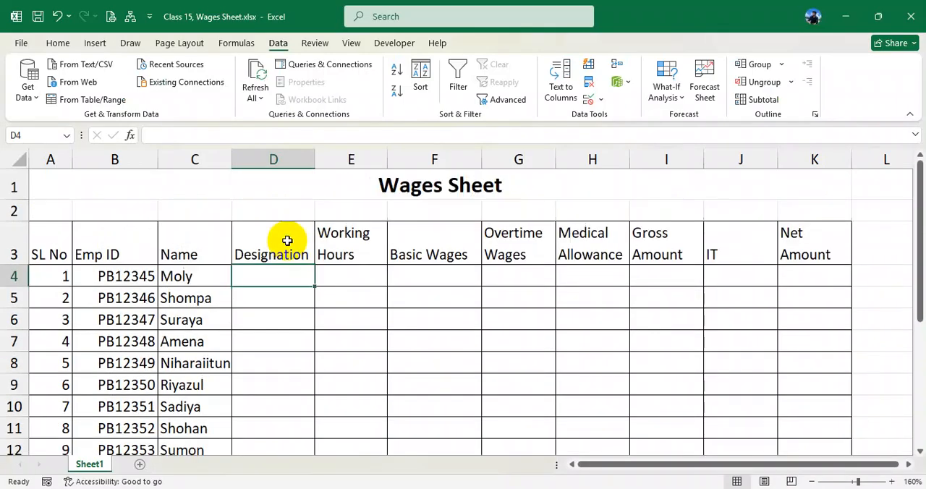
click(51, 210)
key(ctrl+v)
- Merge and center the subtitle across A2:K2
click(128, 275)
drag(62, 208, 829, 215)
right_click(830, 211)
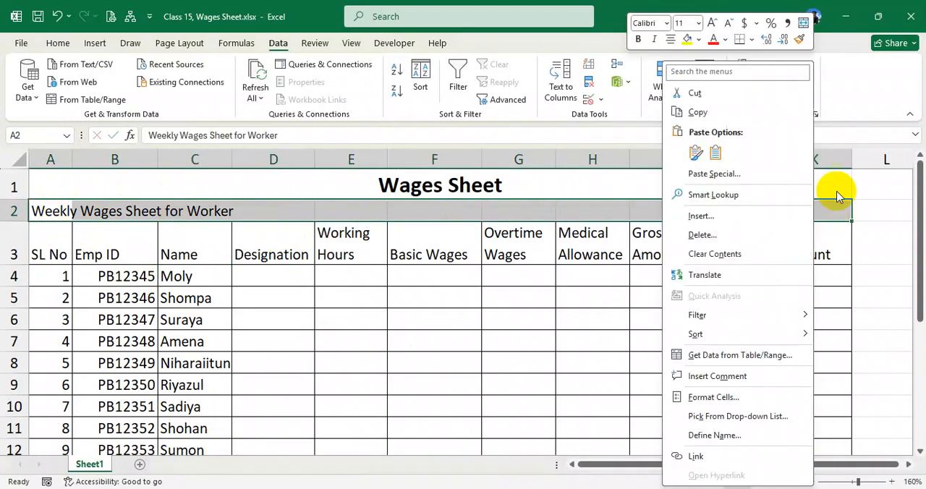
click(802, 22)
click(427, 306)
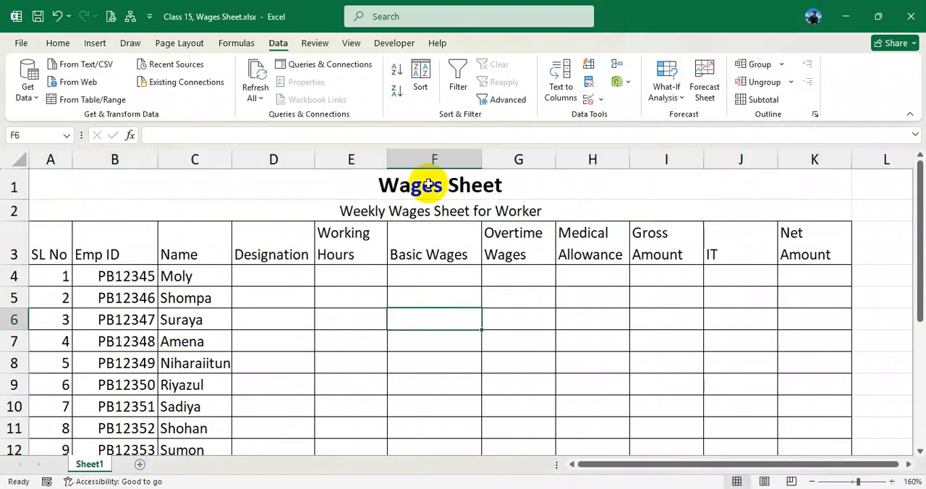
drag(421, 182, 432, 200)
click(397, 254)
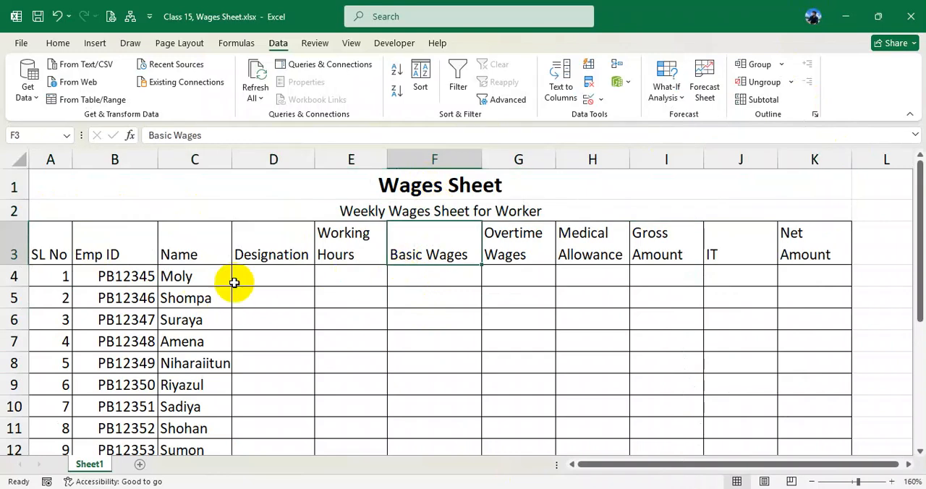
- Examine the Designation column and the designation drop-down rule in the PDF
click(270, 275)
key(alt+Tab)
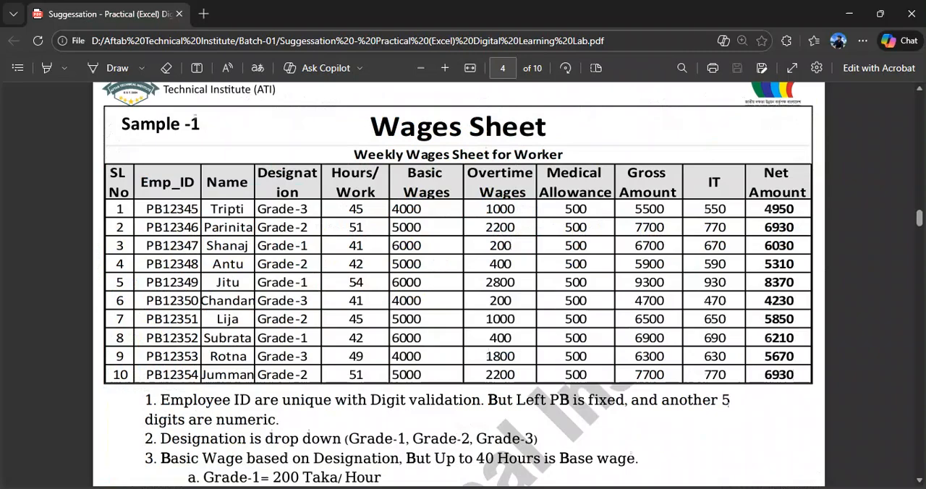
drag(259, 209, 308, 210)
drag(262, 229, 305, 264)
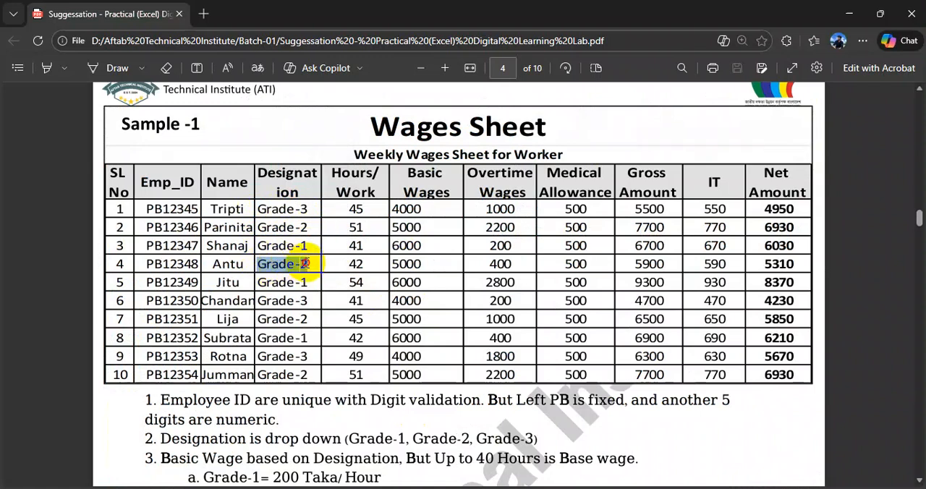
click(287, 211)
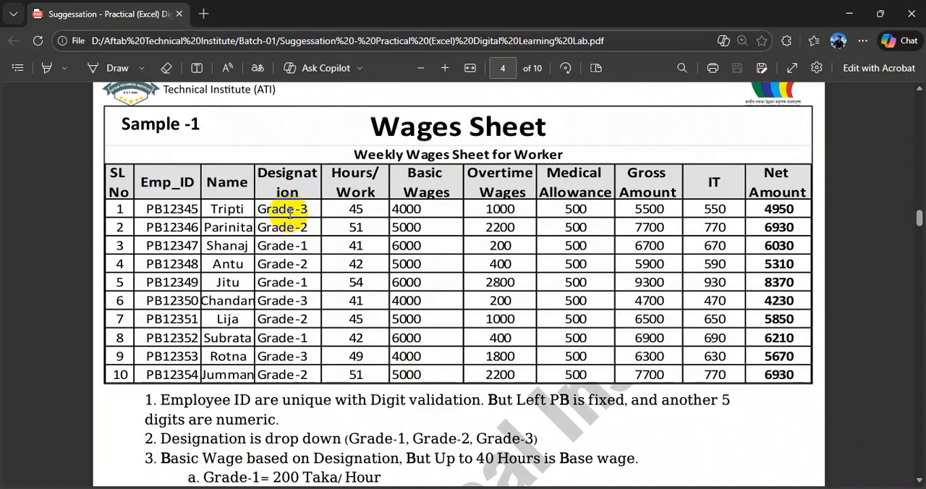
drag(162, 437, 530, 441)
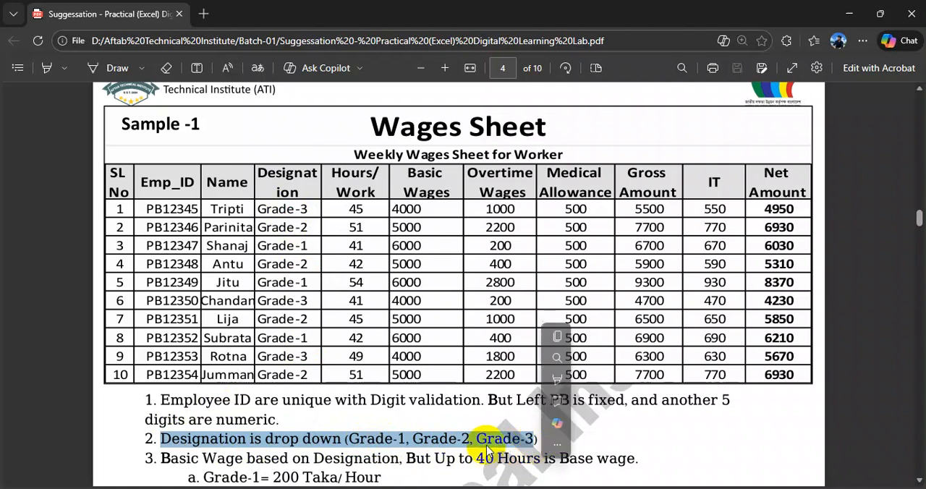
click(164, 440)
drag(164, 441, 541, 458)
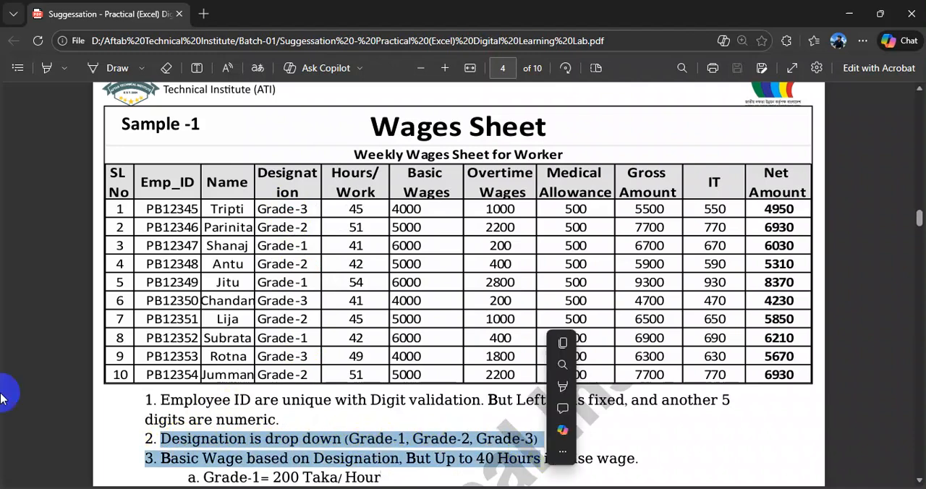
- Switch to Excel and add list data validation to D4:D13 with the source Grade-1,Grade-2,Grade-3
key(alt+Tab)
drag(295, 283, 273, 420)
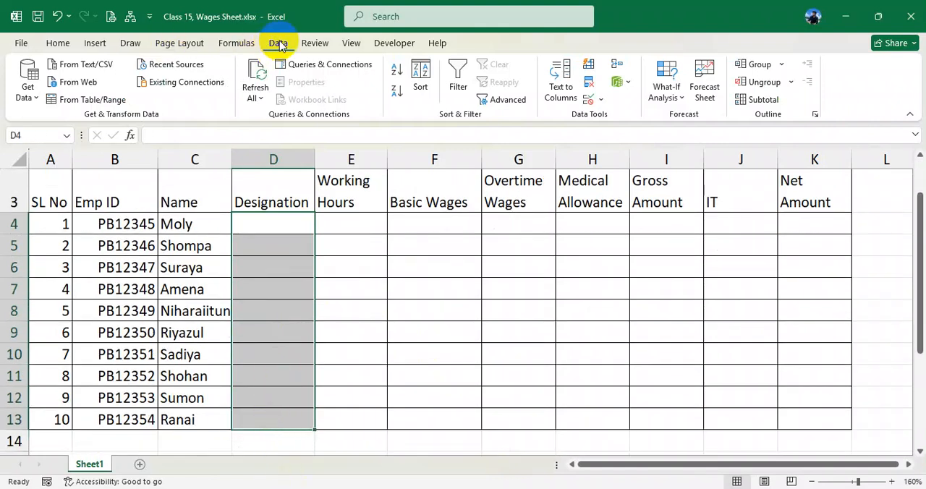
click(589, 101)
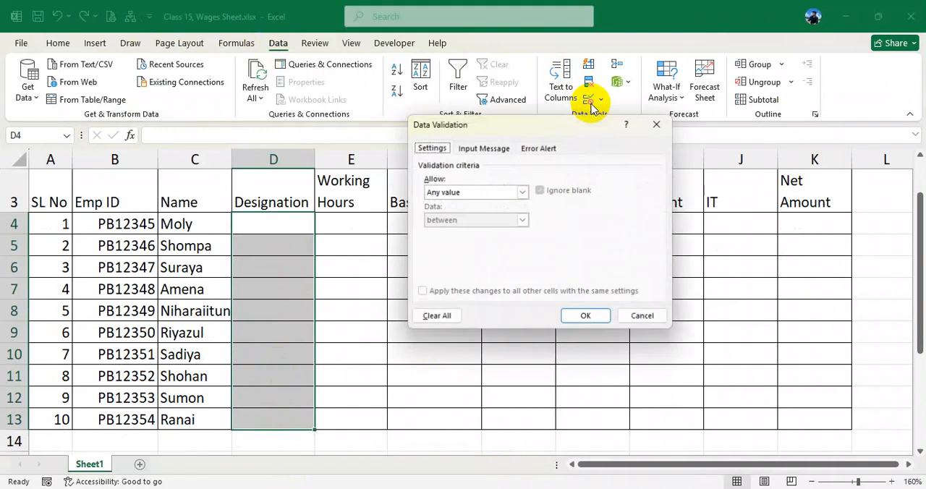
click(520, 191)
click(450, 231)
click(465, 249)
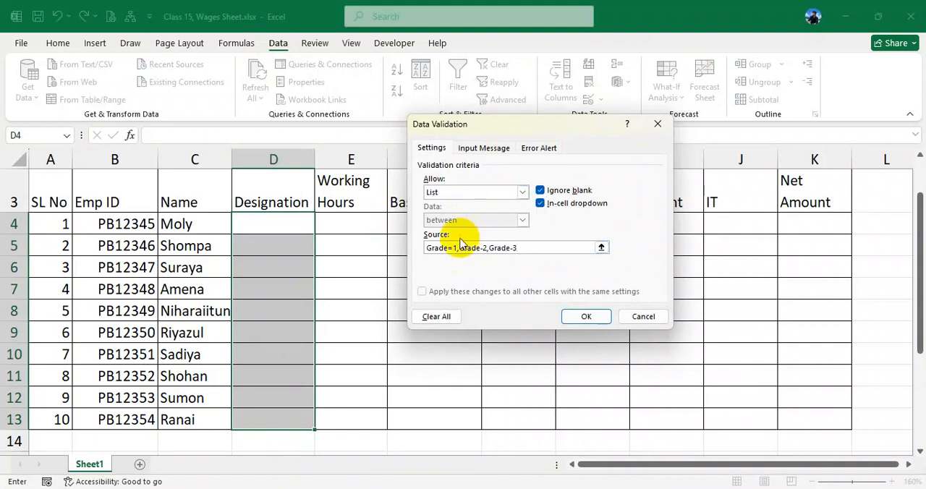
key(BackSpace)
text(1)
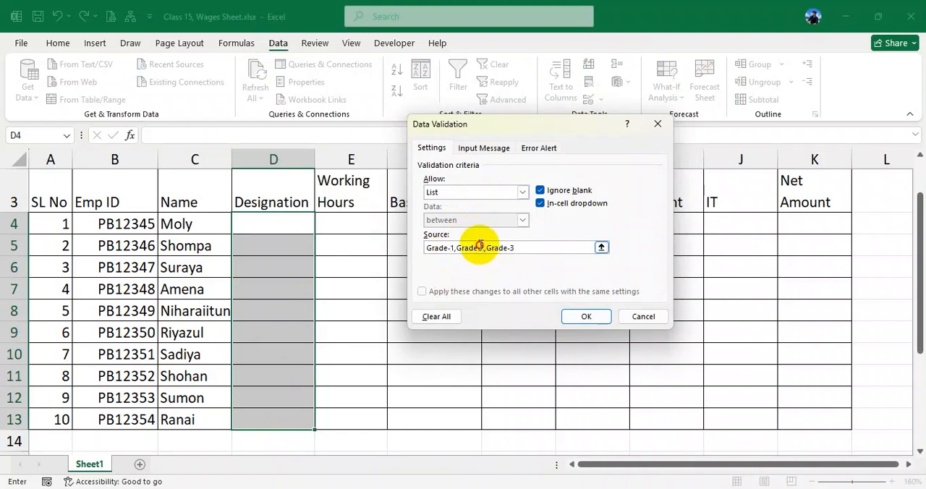
click(528, 246)
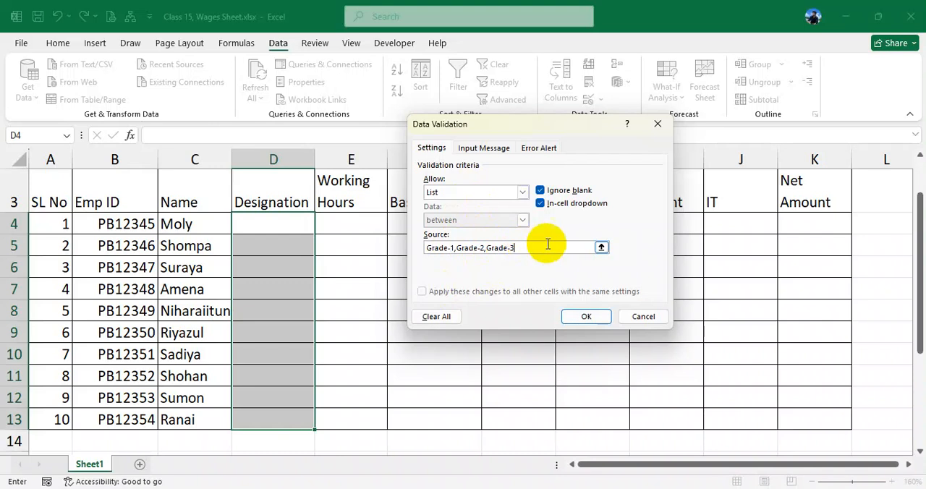
click(586, 316)
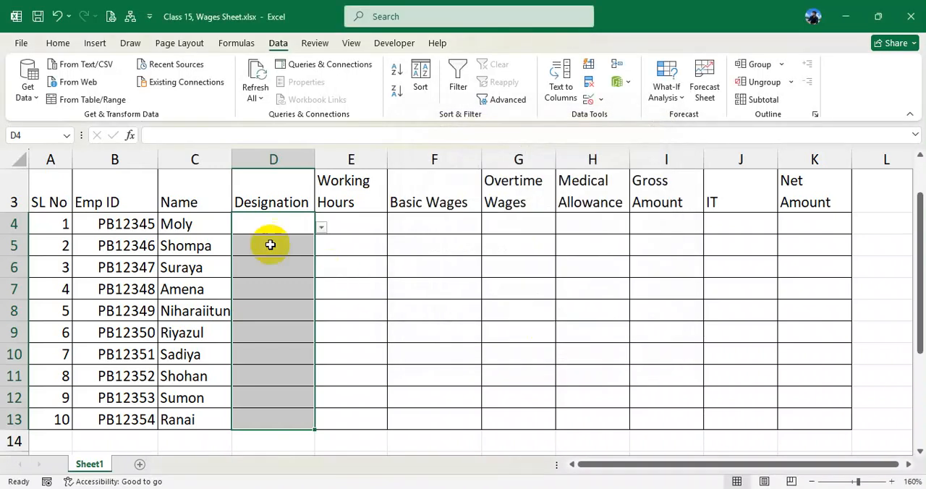
- Choose Grade-2 as the designation in D4 and Grade-1 in D5 and D6
click(279, 241)
click(302, 226)
click(322, 226)
click(285, 252)
key(Return)
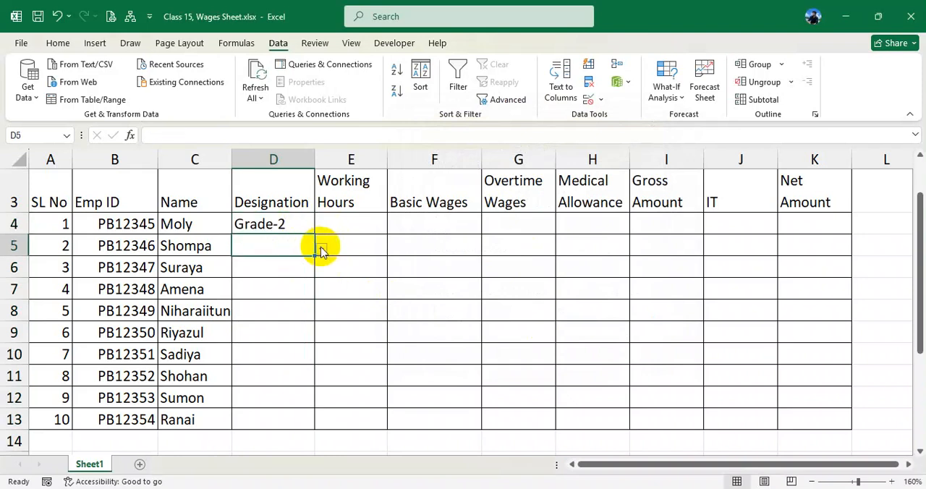
click(322, 249)
click(275, 262)
click(299, 267)
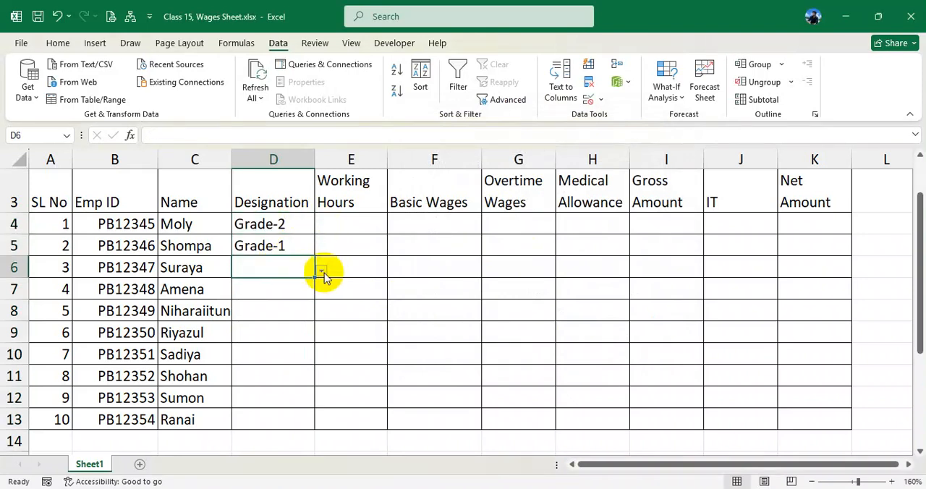
click(322, 271)
click(277, 284)
- Choose Grade-3 as the designation in D7 and D8, and Grade-2 in D9
click(289, 288)
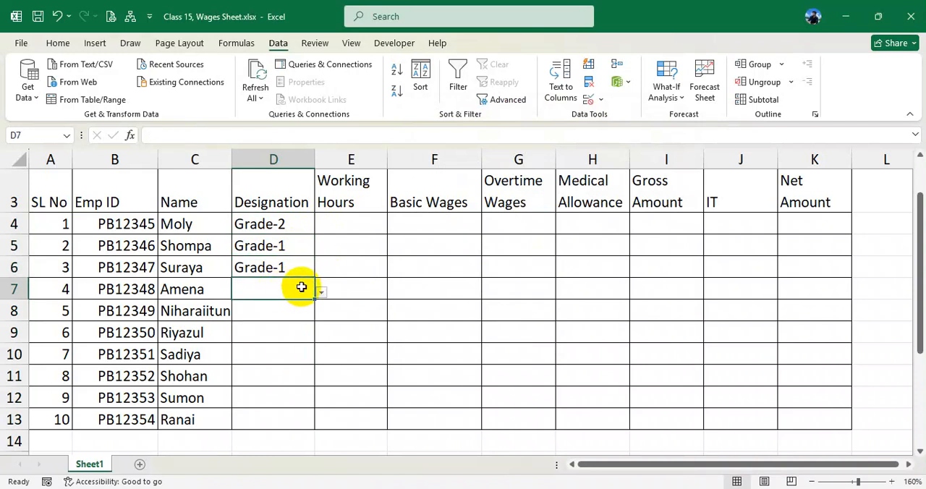
click(322, 293)
click(273, 328)
click(299, 312)
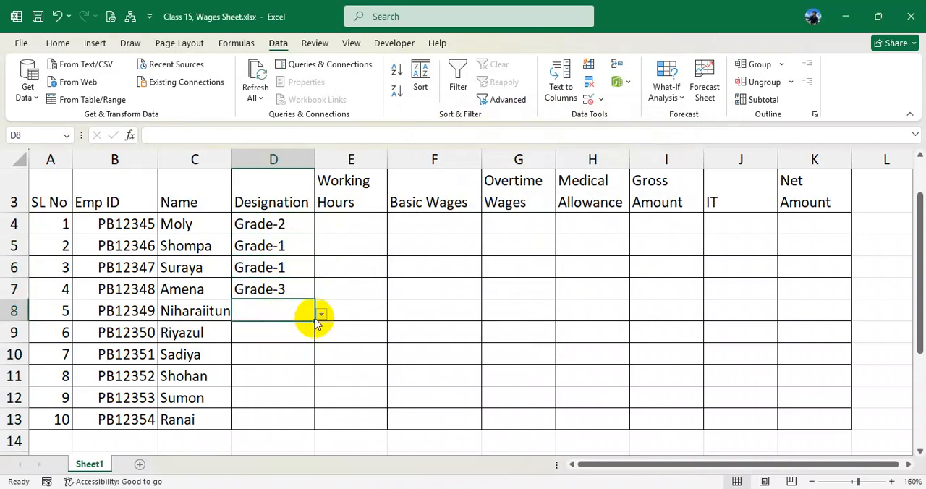
click(322, 315)
click(275, 351)
click(289, 334)
click(321, 335)
click(280, 362)
- Choose Grade-2 as the designation in D10, Grade-1 in D11, Grade-3 in D12 and Grade-2 in D13
click(291, 355)
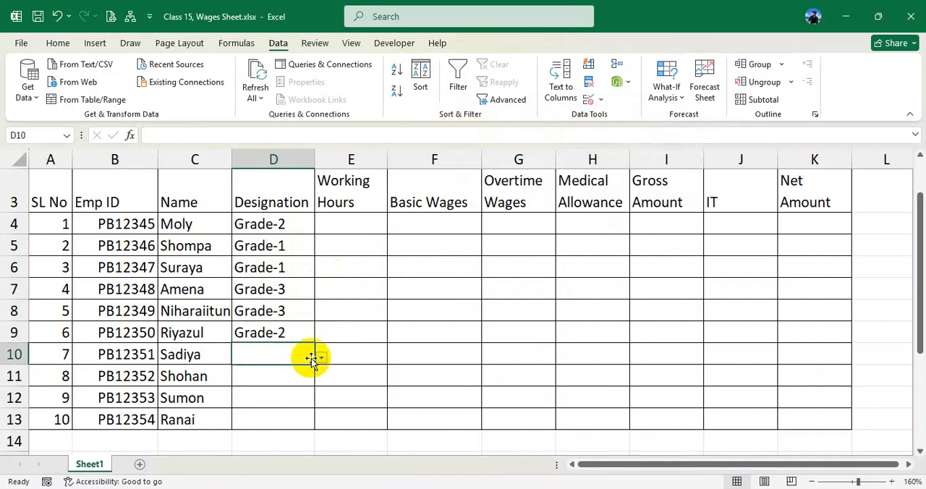
click(319, 358)
click(279, 383)
click(287, 373)
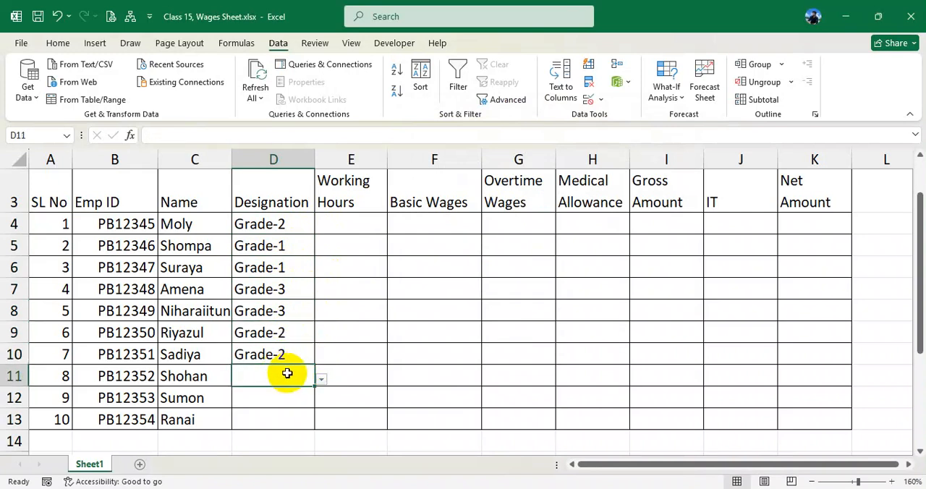
click(320, 377)
click(275, 395)
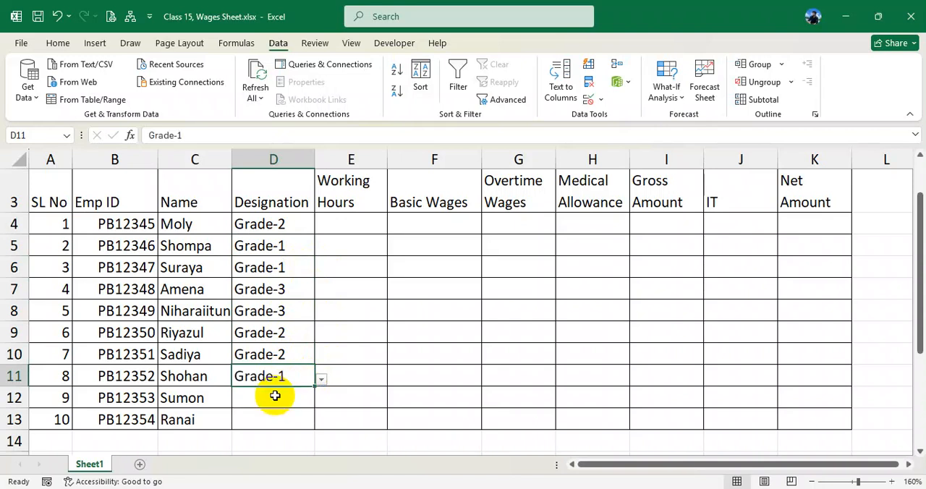
click(297, 408)
click(321, 403)
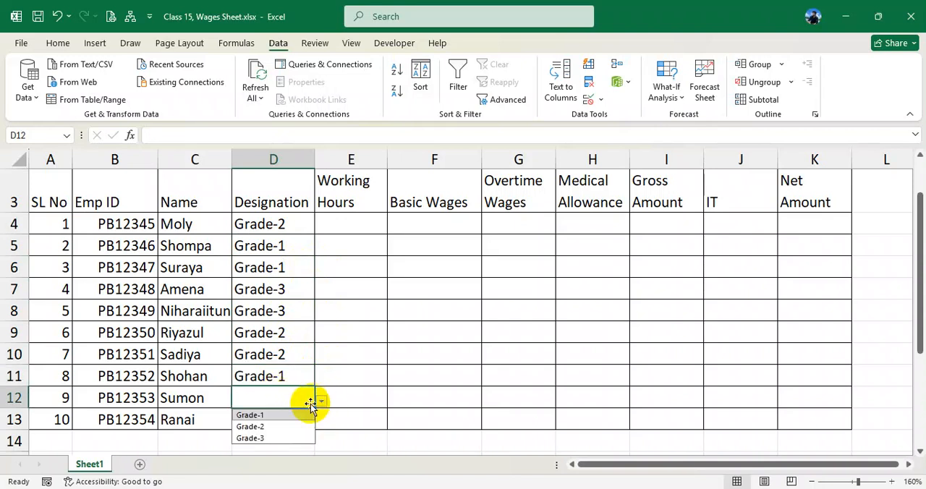
click(275, 436)
click(304, 424)
click(320, 424)
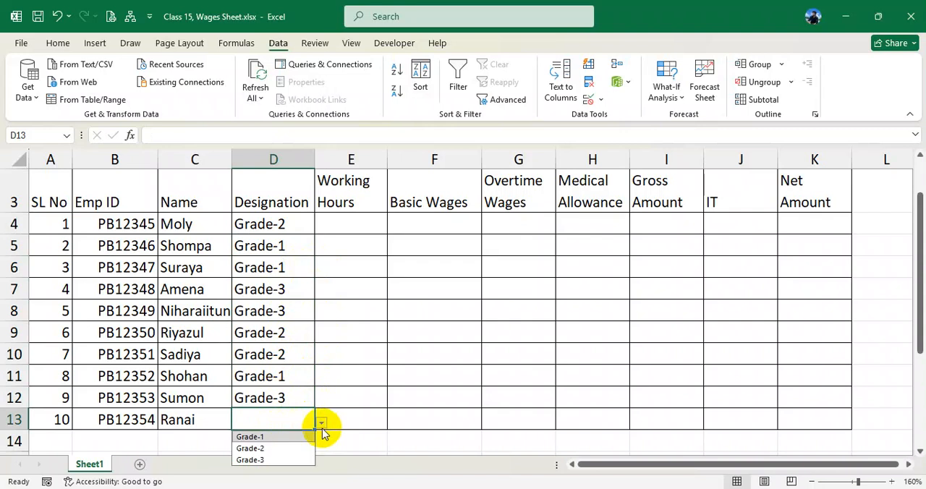
click(280, 449)
click(278, 313)
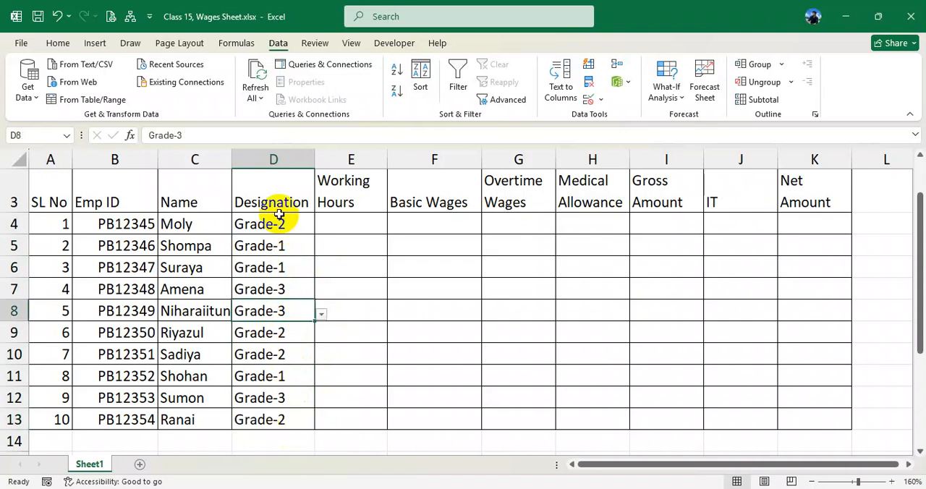
drag(278, 218, 261, 417)
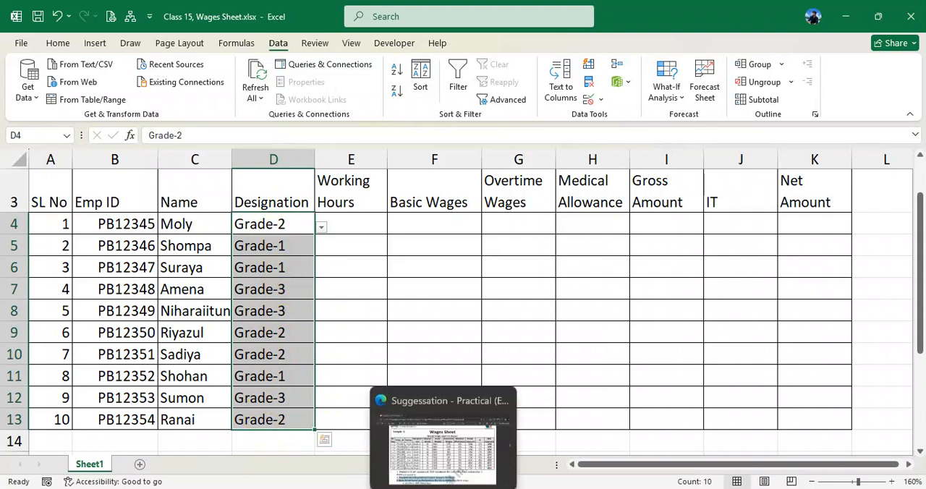
- Switch to the suggestion PDF in the browser and read rule 3's hourly rates for Grade-1, Grade-2 and Grade-3
click(409, 424)
scroll(410, 424, down, 3)
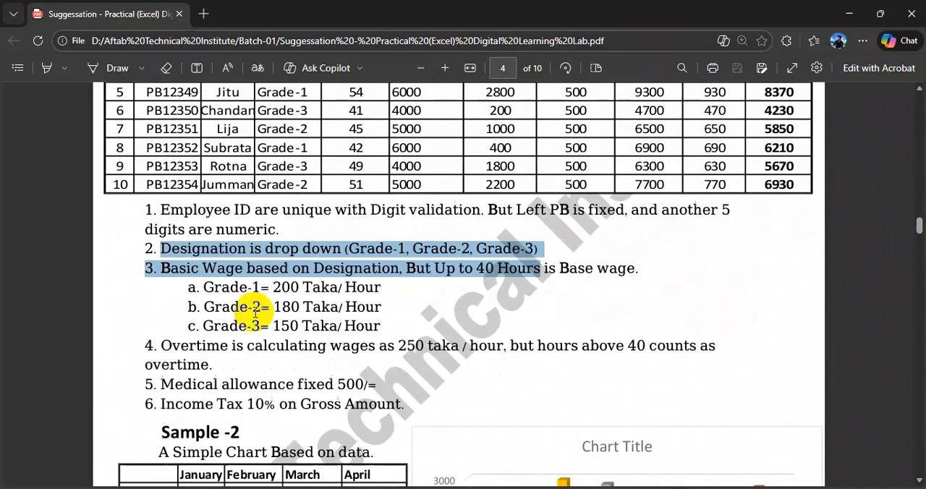
drag(206, 275, 383, 274)
drag(202, 293, 359, 293)
drag(200, 312, 394, 315)
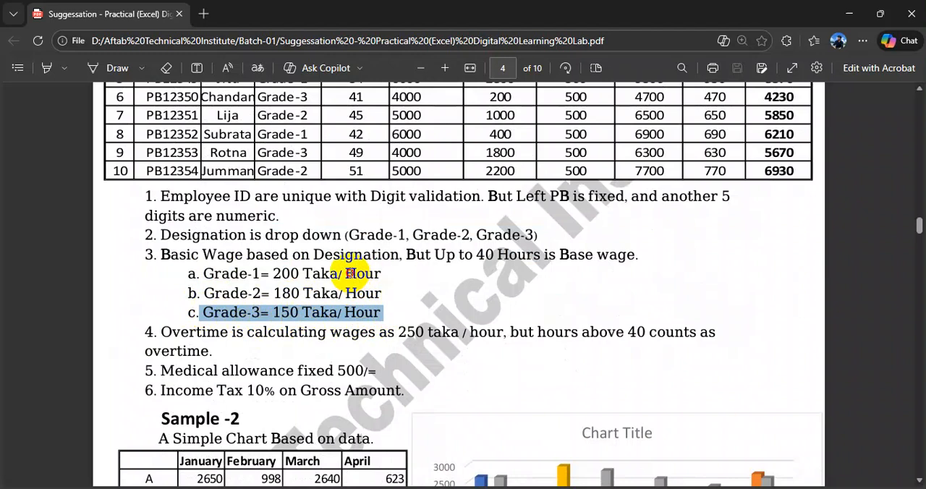
double_click(358, 279)
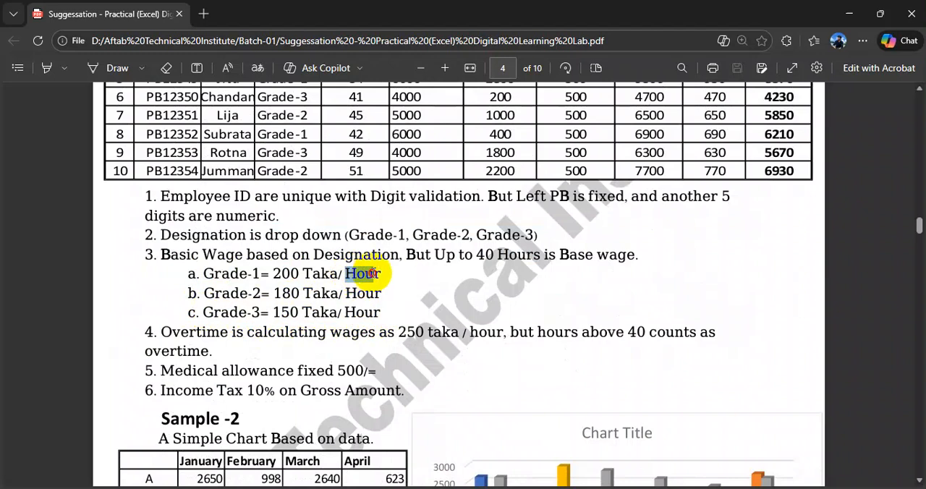
double_click(280, 275)
double_click(283, 293)
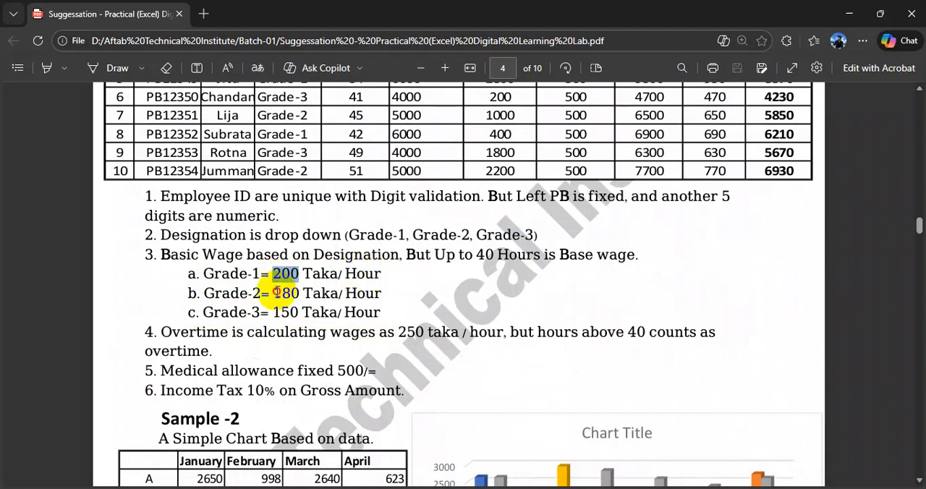
double_click(285, 311)
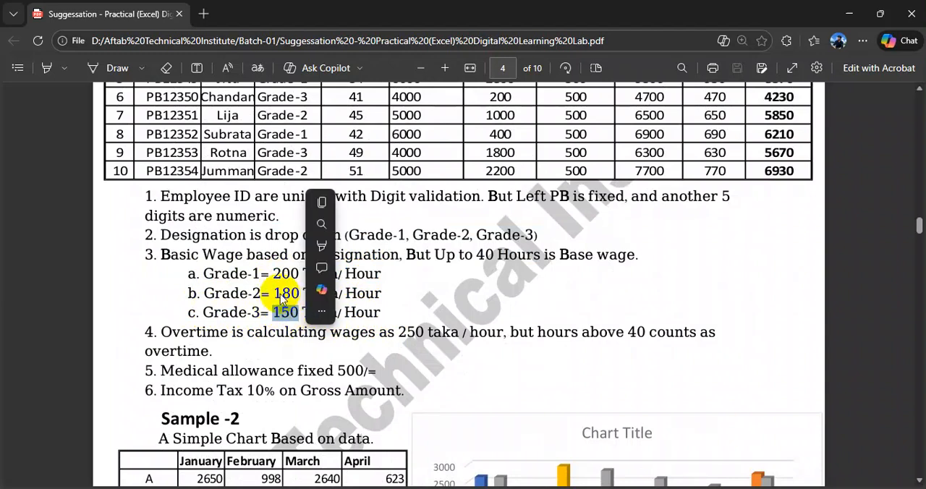
- Check the sample table's weekly wages subtitle and reread the three grade rates listed under the basic wage rule
scroll(284, 299, up, 4)
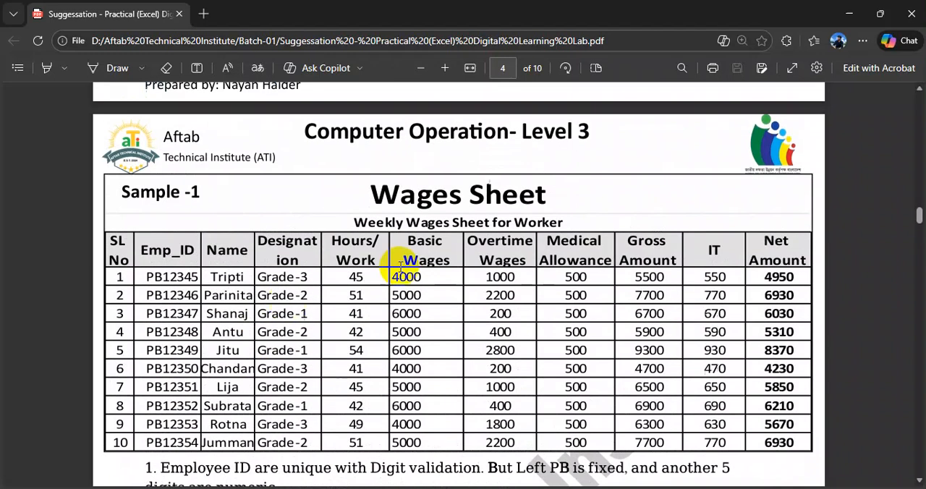
drag(355, 222, 565, 225)
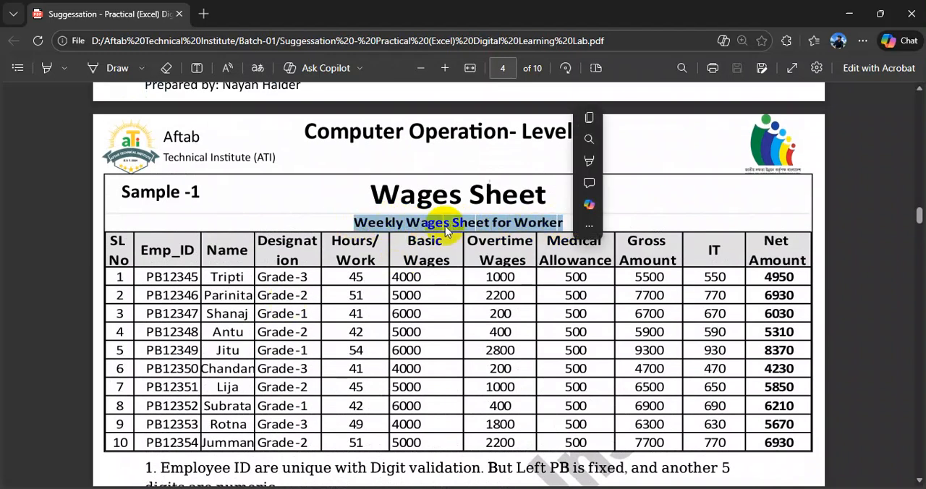
drag(371, 222, 563, 223)
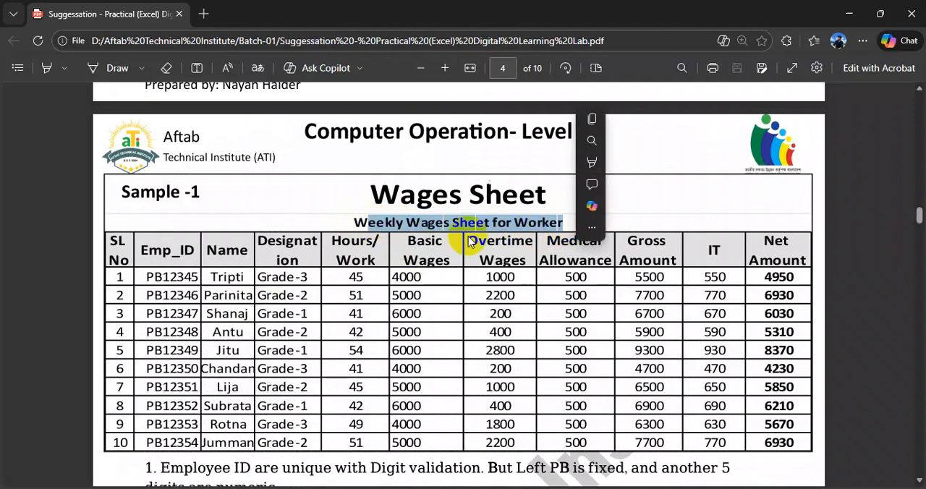
scroll(408, 264, down, 2)
scroll(361, 302, down, 1)
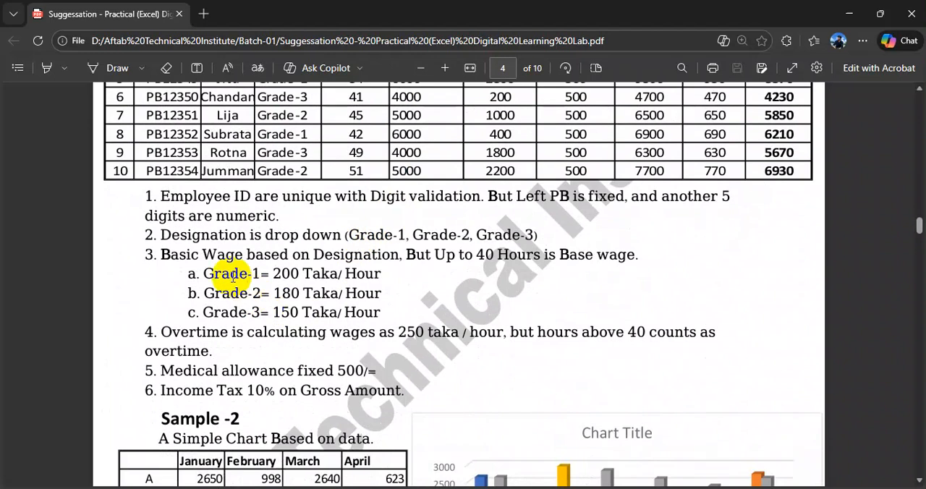
drag(205, 273, 379, 307)
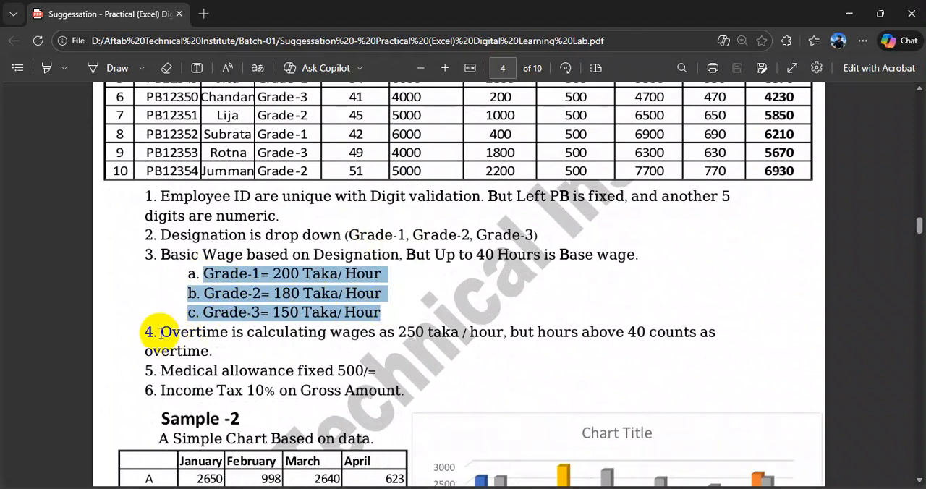
- Read rule 4 for the overtime rate per hour and the hours threshold above which overtime counts
drag(161, 332, 506, 335)
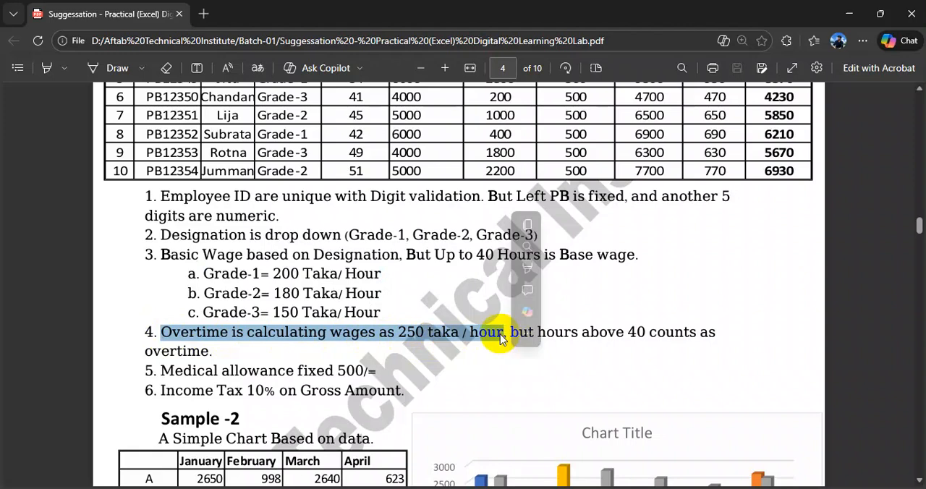
drag(503, 333, 502, 334)
click(408, 332)
drag(400, 332, 474, 335)
click(452, 332)
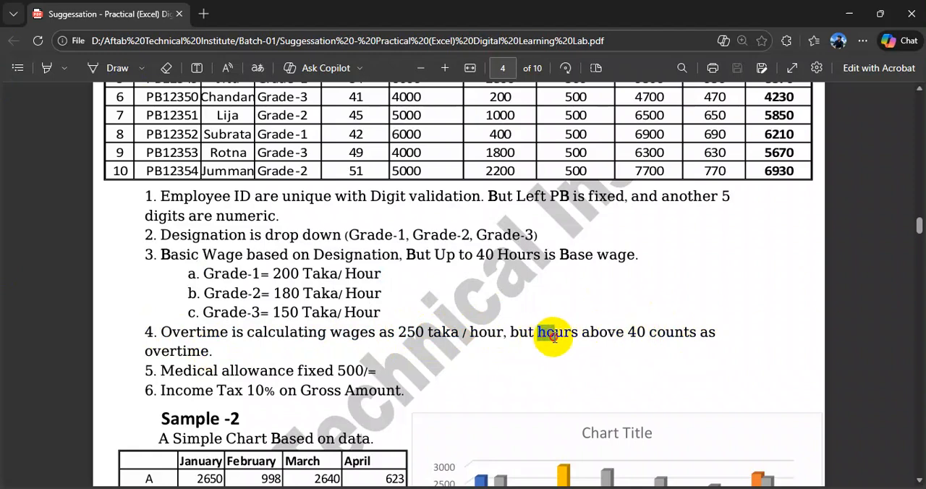
drag(546, 334, 208, 352)
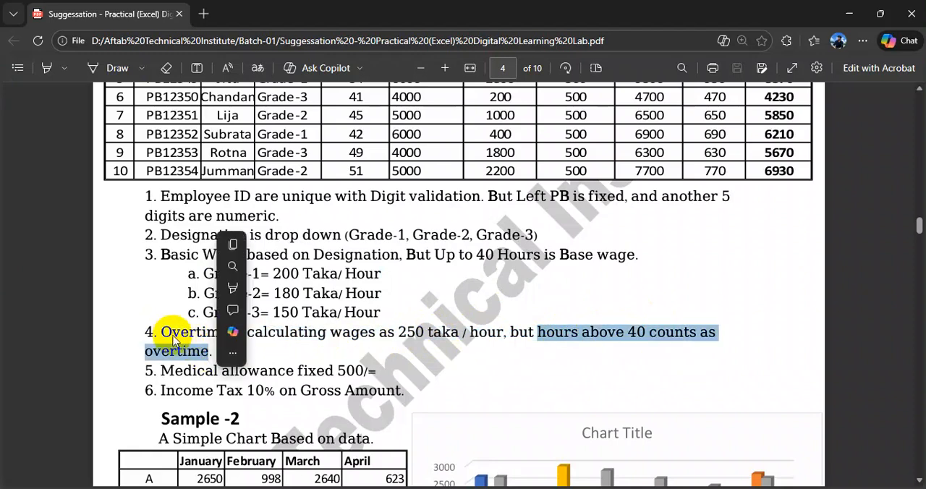
click(166, 332)
drag(165, 332, 434, 340)
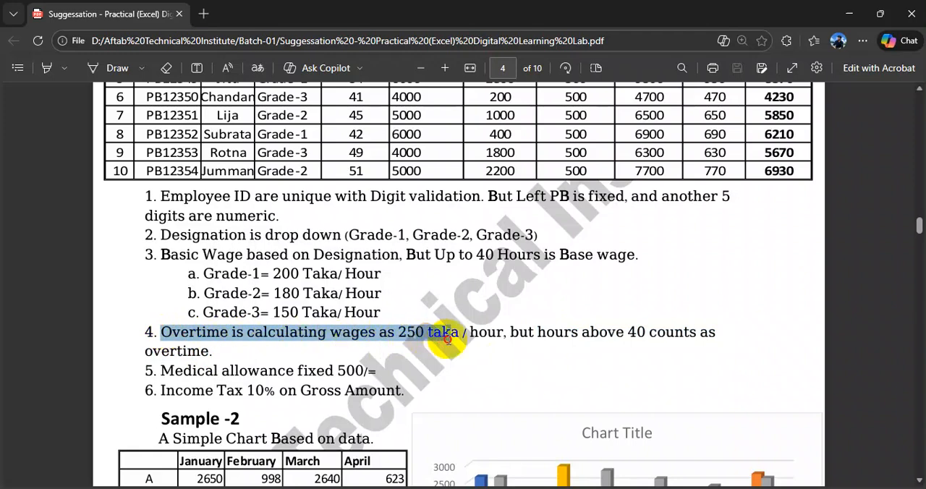
drag(467, 339, 504, 339)
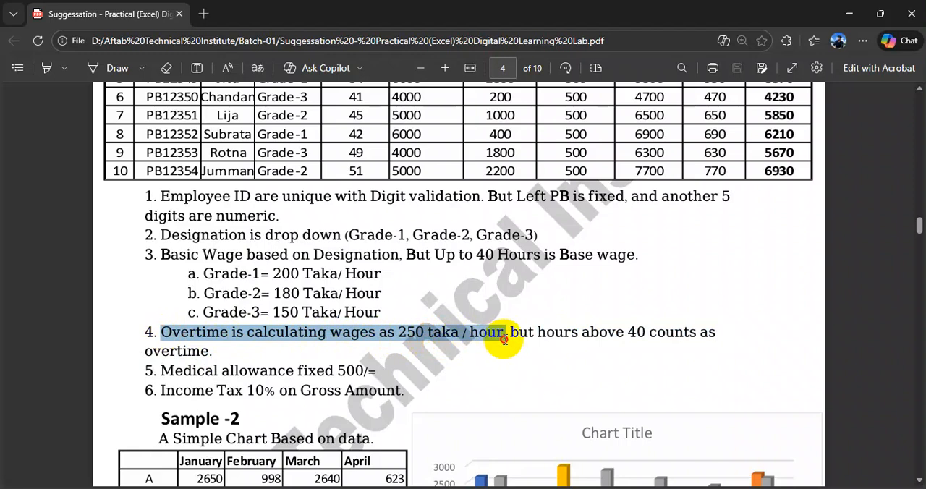
right_click(505, 340)
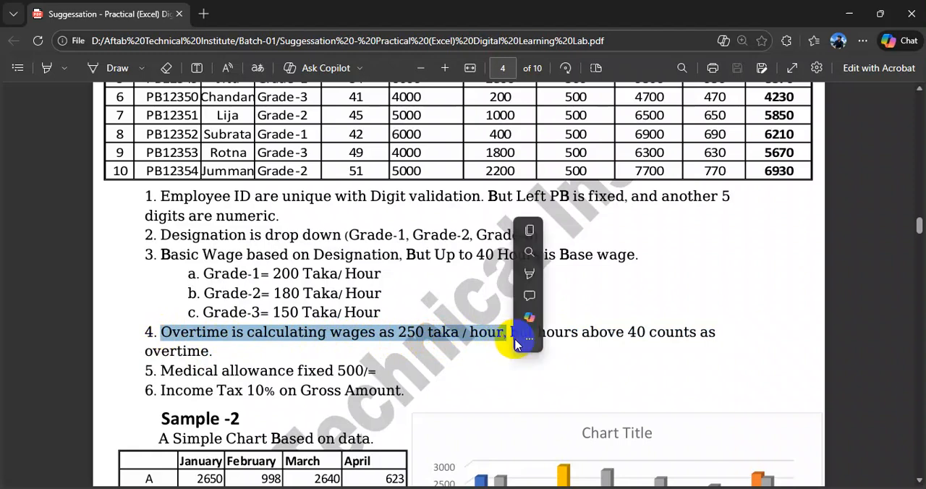
click(712, 333)
drag(713, 333, 513, 337)
drag(213, 351, 165, 334)
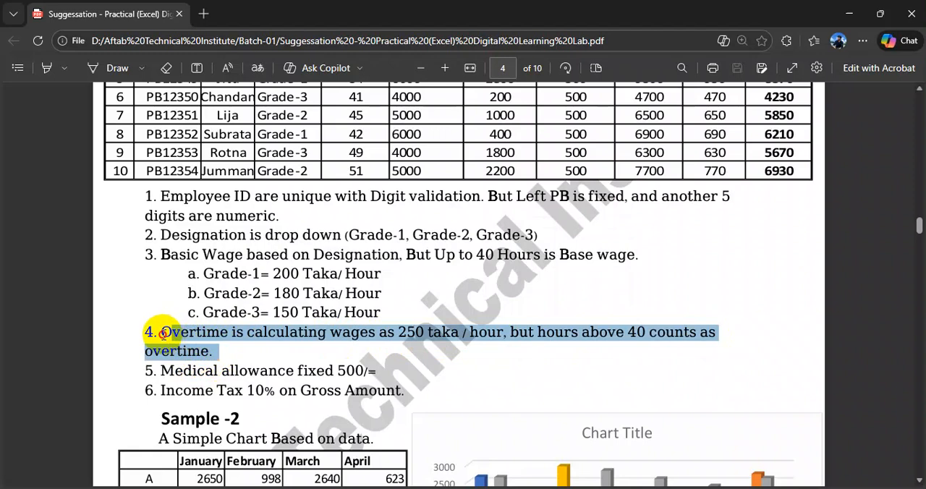
right_click(162, 334)
click(521, 403)
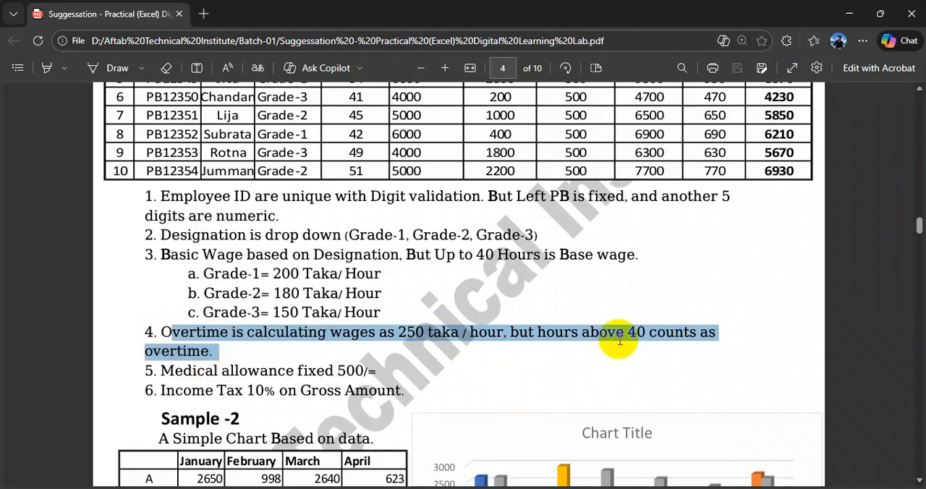
click(629, 331)
drag(630, 331, 642, 331)
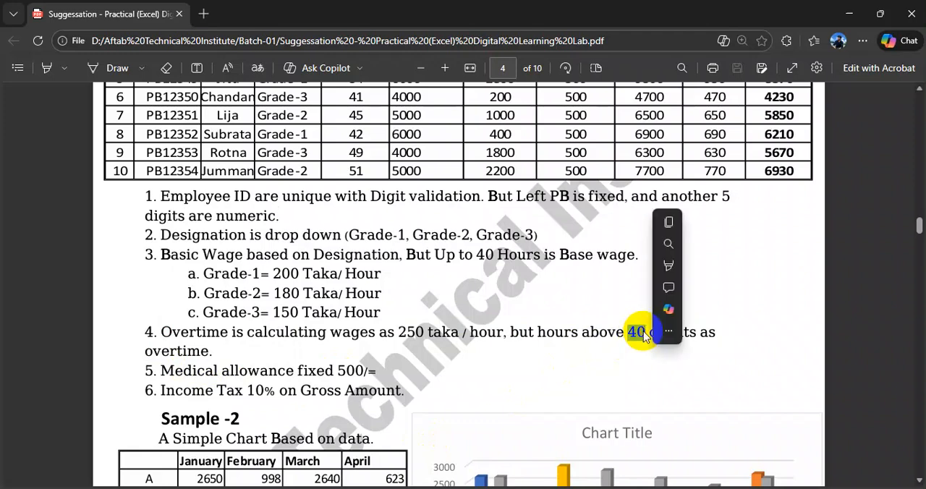
- Read rules 5 and 6 on the medical allowance and income tax, and glance back at the overtime rule
drag(157, 371, 372, 374)
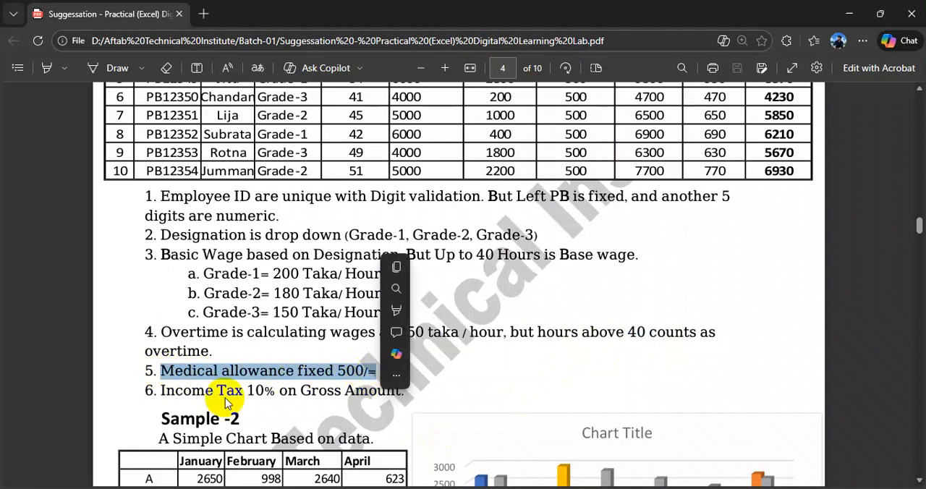
drag(147, 391, 403, 396)
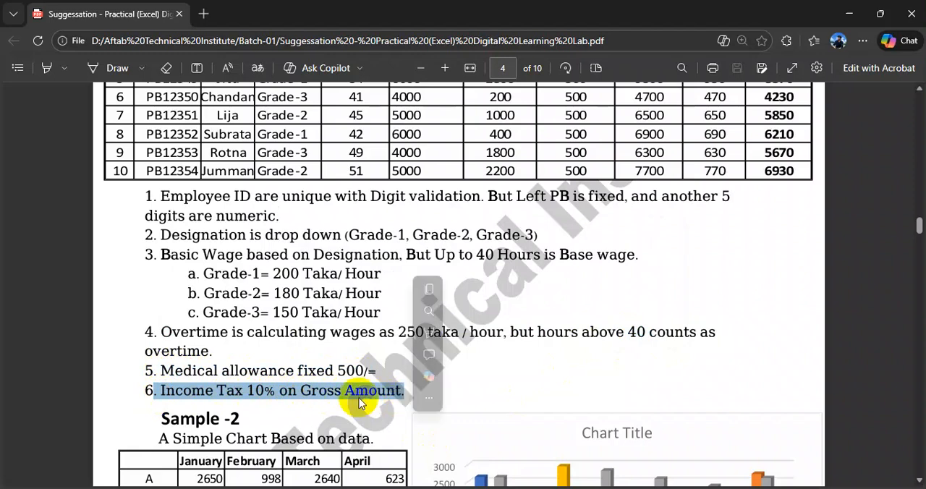
drag(163, 335, 285, 334)
- Examine the sample table's Basic Wages column together with the first worker's hours and designation grade
scroll(413, 196, up, 2)
scroll(426, 212, up, 1)
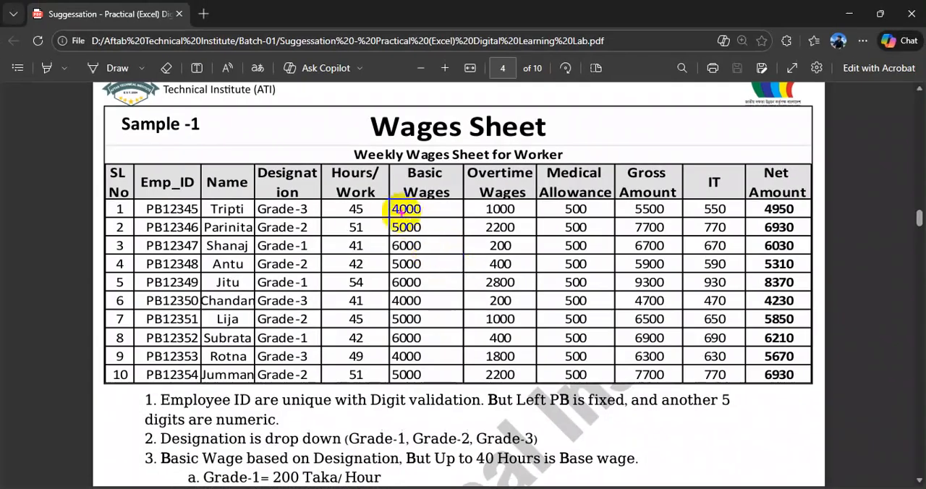
mouse_move(389, 202)
mouse_down()
mouse_move(433, 232)
mouse_move(462, 377)
mouse_up()
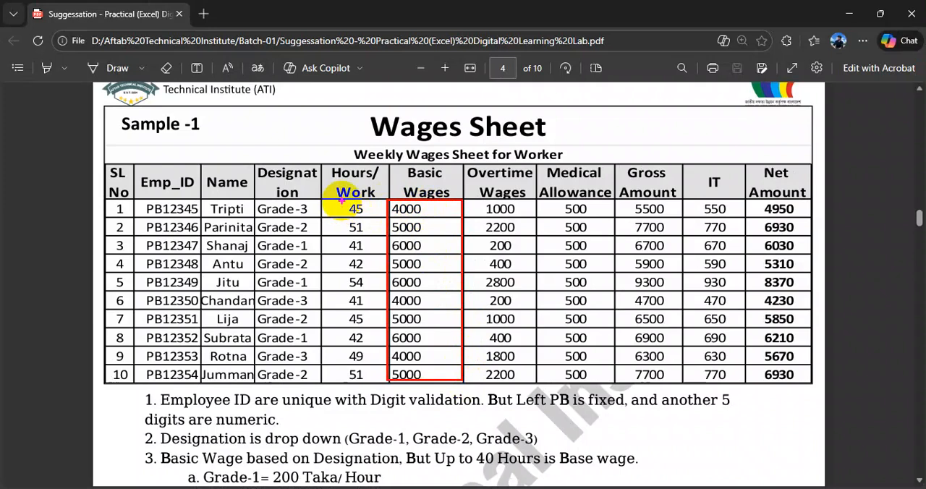
drag(341, 200, 358, 210)
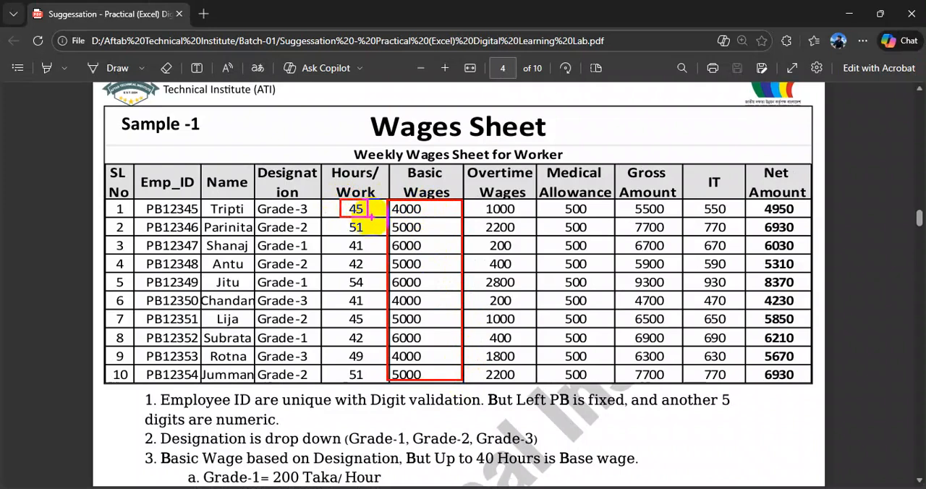
mouse_move(370, 216)
mouse_down()
mouse_move(355, 209)
mouse_move(370, 216)
mouse_up()
drag(296, 202, 316, 216)
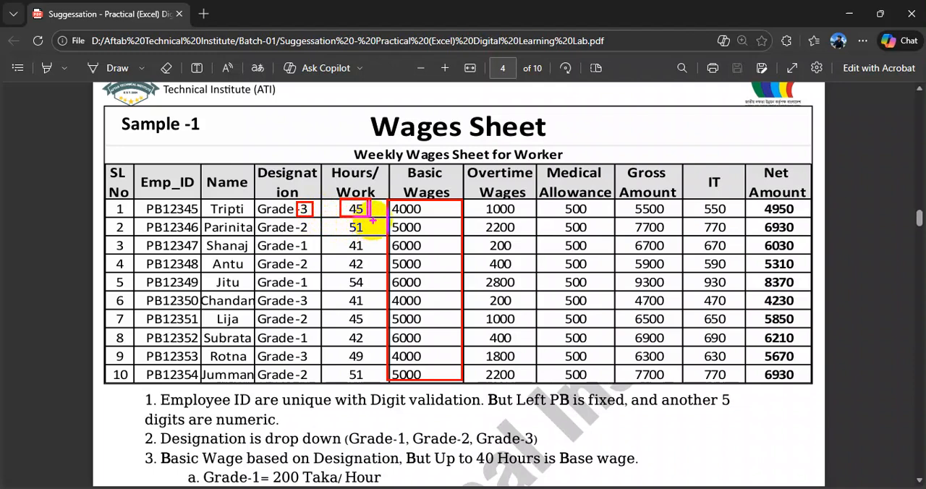
key(Escape)
- Compare the Grade-3 hourly rate in rule 3 with the first worker's basic wage in the sample table
scroll(352, 388, down, 1)
drag(270, 449, 290, 449)
drag(392, 139, 410, 222)
click(400, 152)
drag(393, 141, 420, 141)
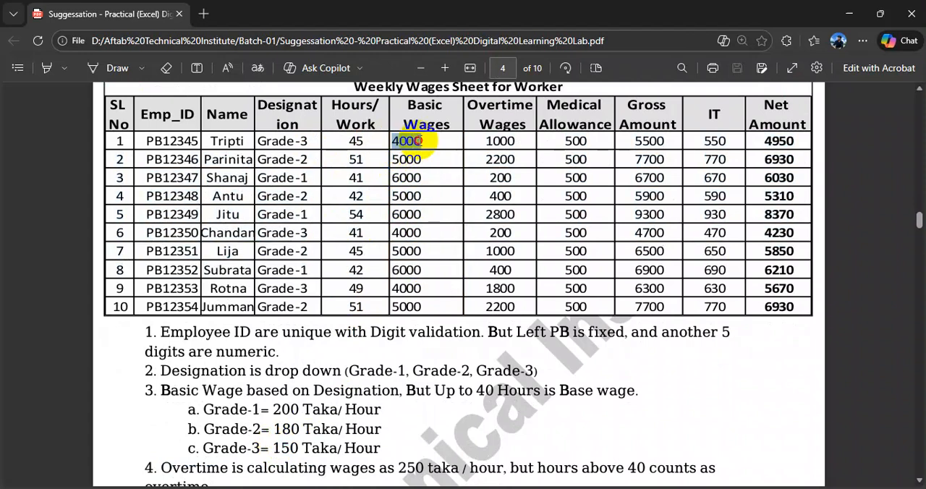
click(407, 176)
- Compare the first worker's hours with the basic wages and overtime wages in the same row of the sample table
scroll(406, 195, up, 1)
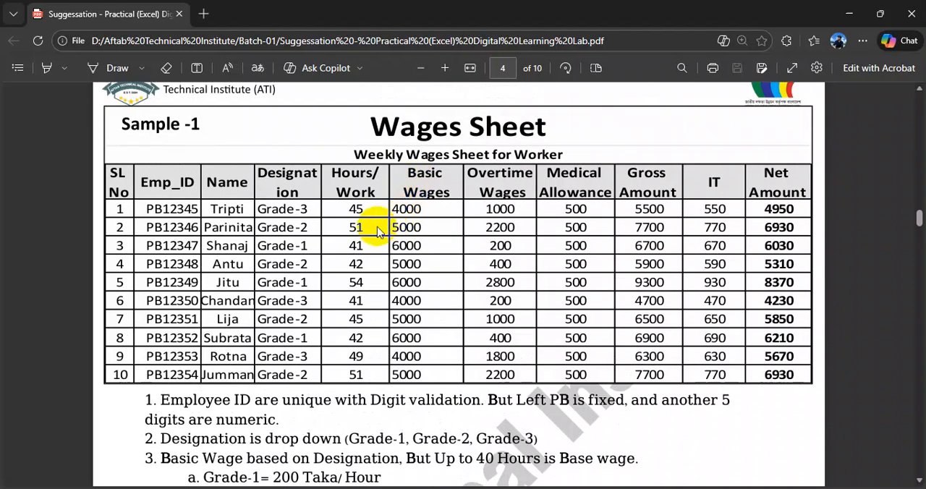
scroll(379, 230, up, 2)
scroll(352, 217, down, 3)
drag(354, 207, 365, 207)
right_click(362, 207)
key(Escape)
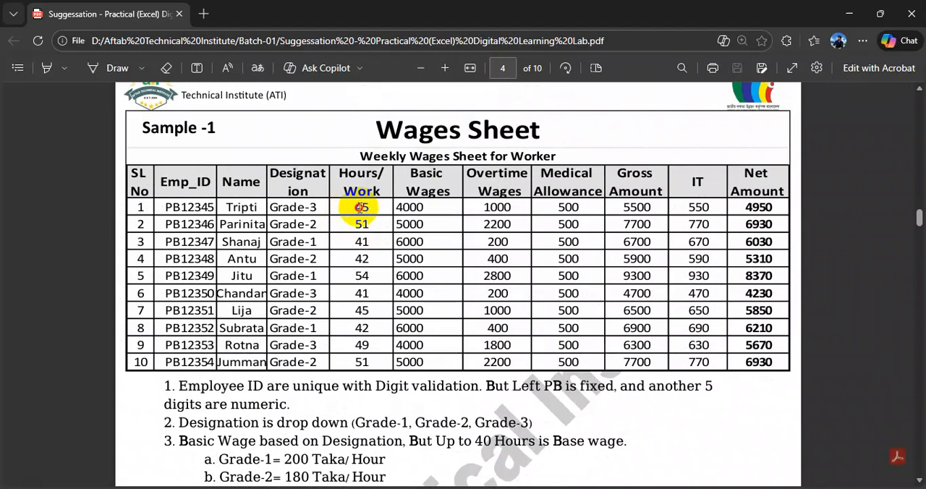
drag(397, 207, 424, 207)
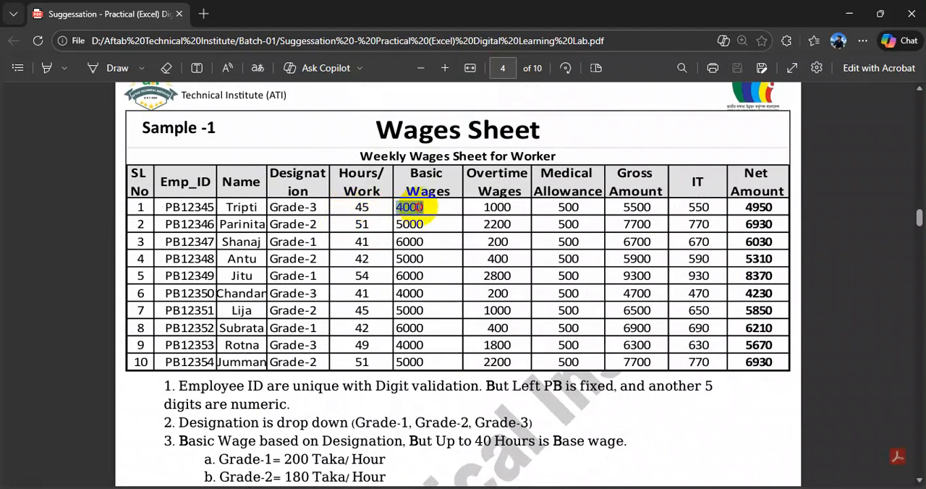
drag(354, 207, 364, 207)
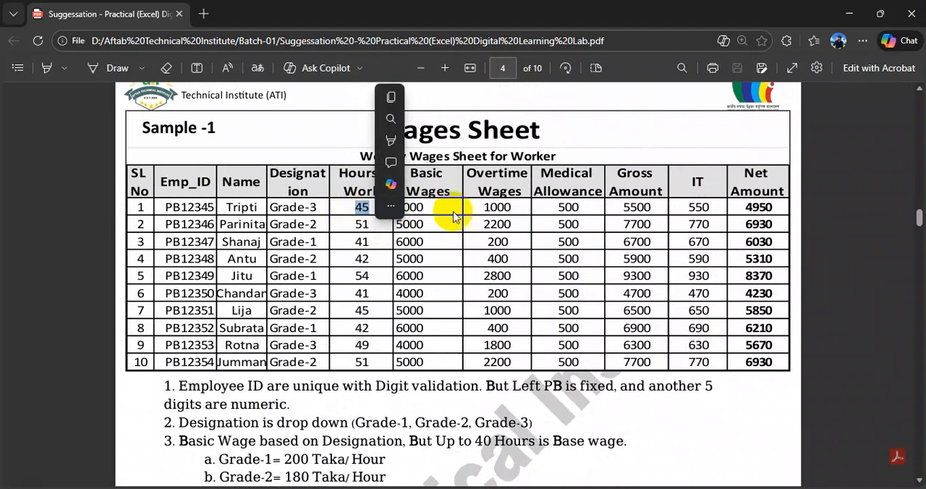
drag(508, 241, 501, 241)
drag(484, 206, 511, 207)
- Examine the Sample-1 main worksheet on page 10 of the PDF, including its hours per week and formatting instructions
scroll(390, 226, down, 20)
scroll(393, 231, down, 20)
scroll(394, 231, up, 6)
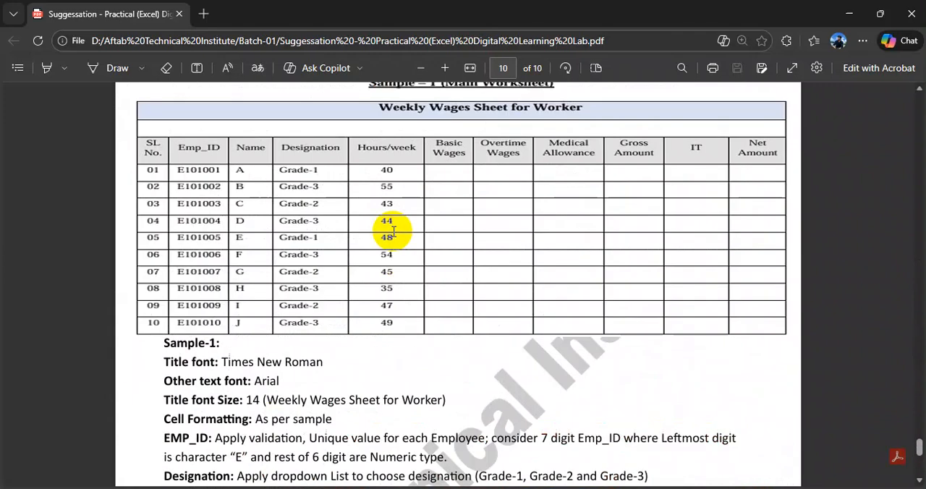
ctrl+scroll(394, 232, up, 1)
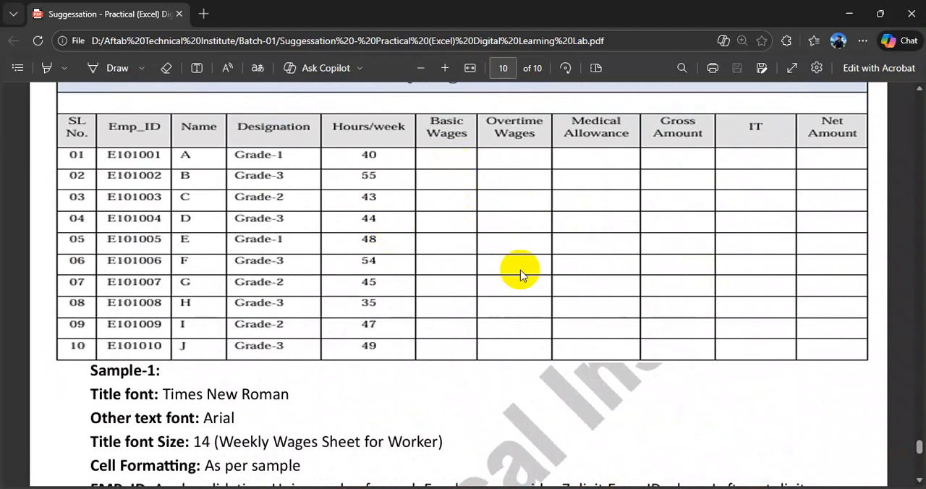
scroll(521, 272, up, 1)
scroll(543, 259, down, 2)
scroll(492, 200, up, 1)
scroll(492, 201, up, 1)
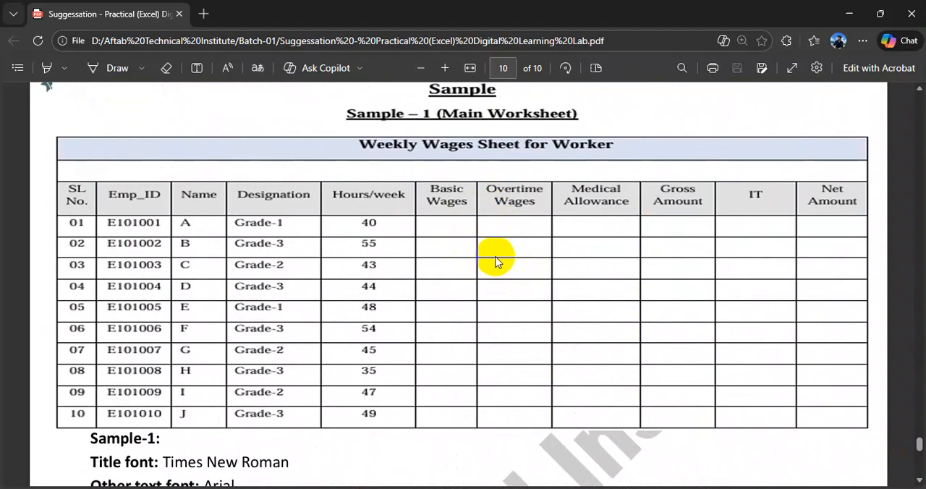
ctrl+scroll(495, 262, down, 1)
- Return to the Wages Sheet sample on page 4 and review its table and numbered wage rules
scroll(492, 258, up, 15)
scroll(489, 253, up, 20)
scroll(504, 237, up, 15)
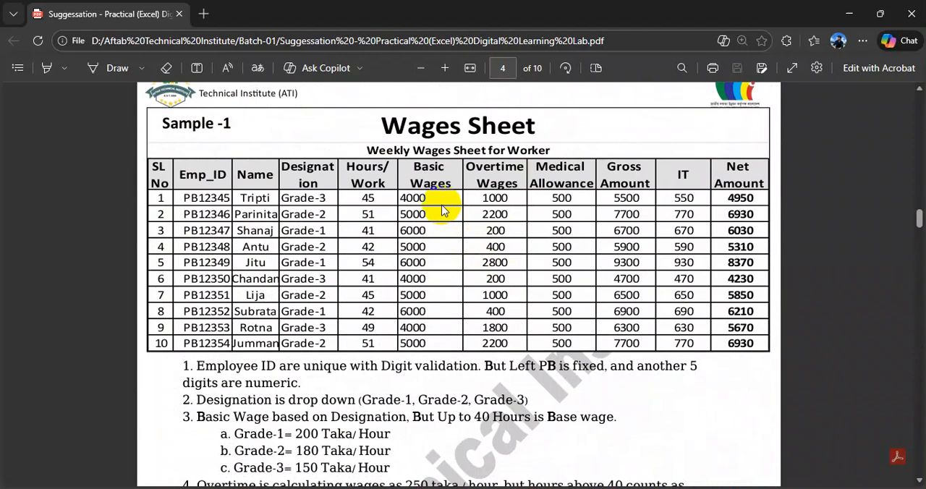
scroll(444, 210, down, 15)
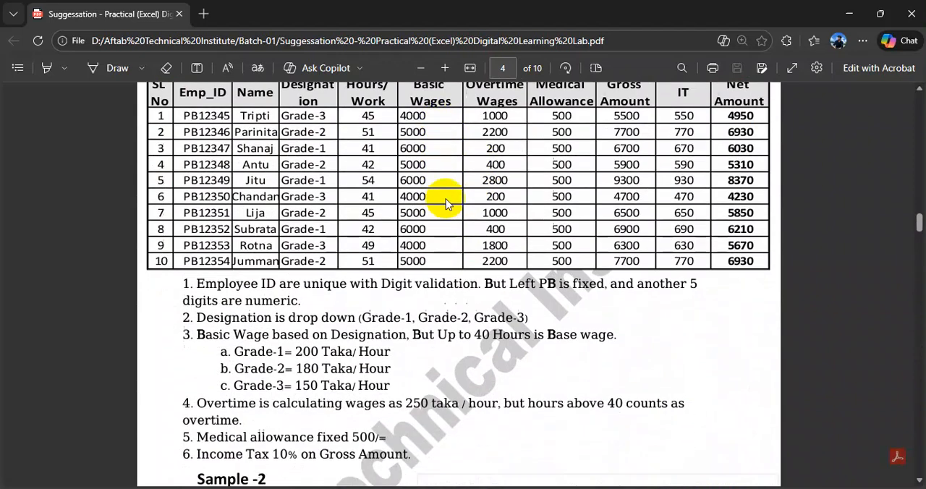
- Examine the Sample-1 main worksheet on page 10 of the PDF, from serial numbers to hours per week
scroll(446, 196, down, 20)
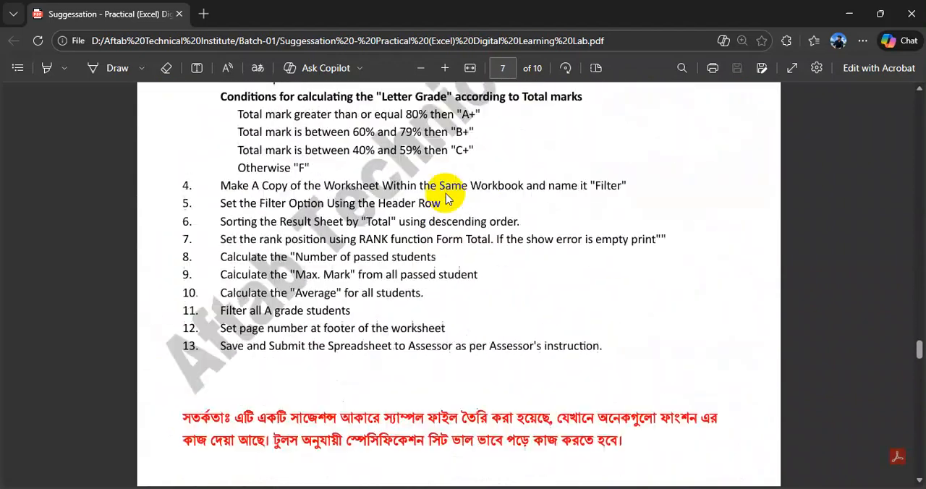
scroll(447, 197, down, 10)
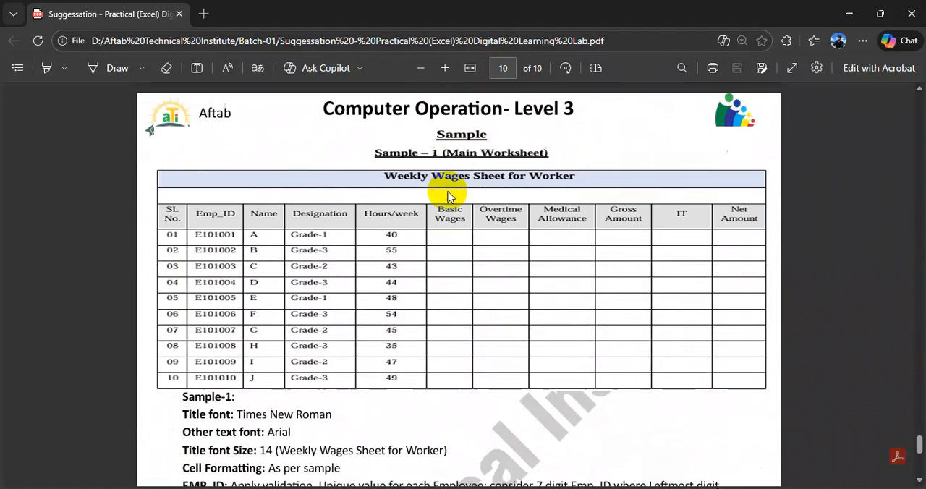
ctrl+scroll(455, 214, up, 1)
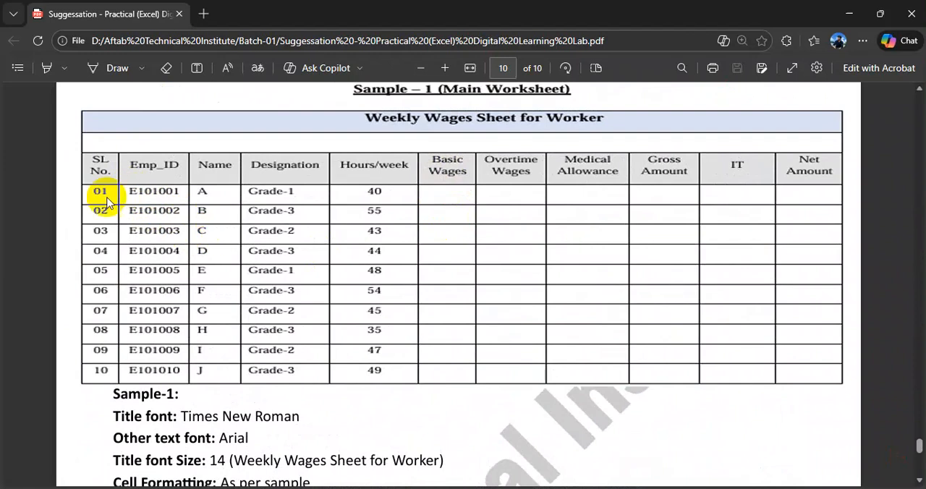
click(222, 218)
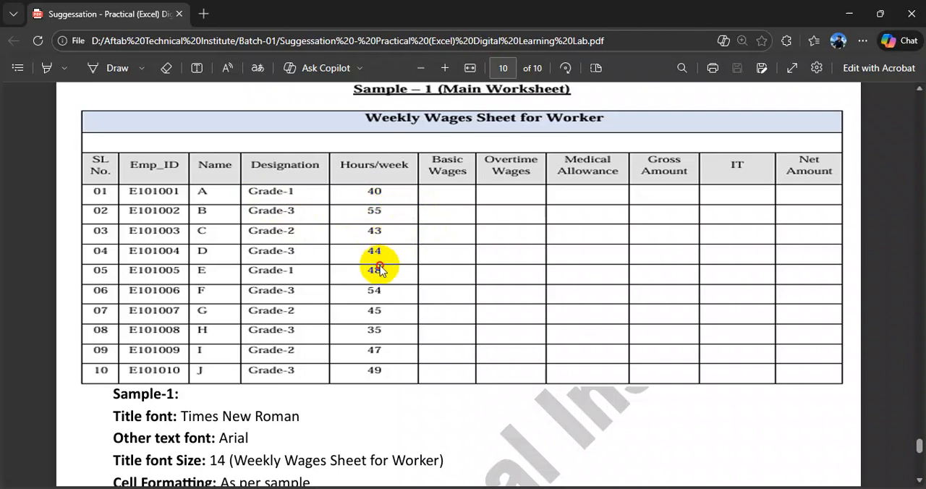
- Switch to the Excel wages sheet and enter working hours 45, 35 and 50 in E4:E6
click(505, 488)
drag(66, 217, 278, 416)
click(351, 222)
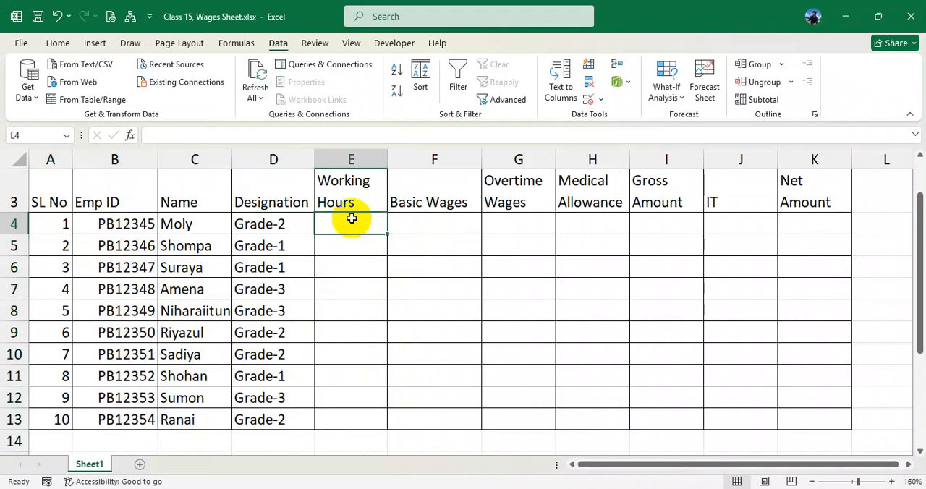
text(45)
click(358, 243)
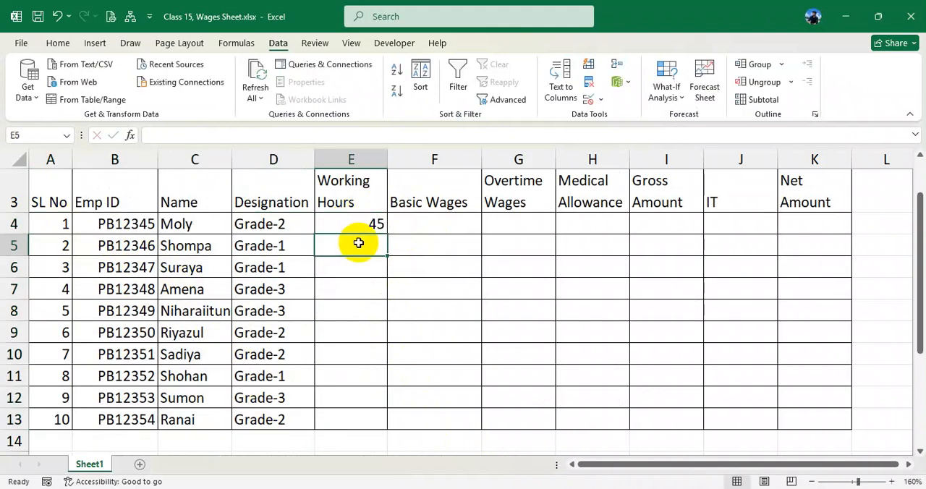
text(35)
key(Up)
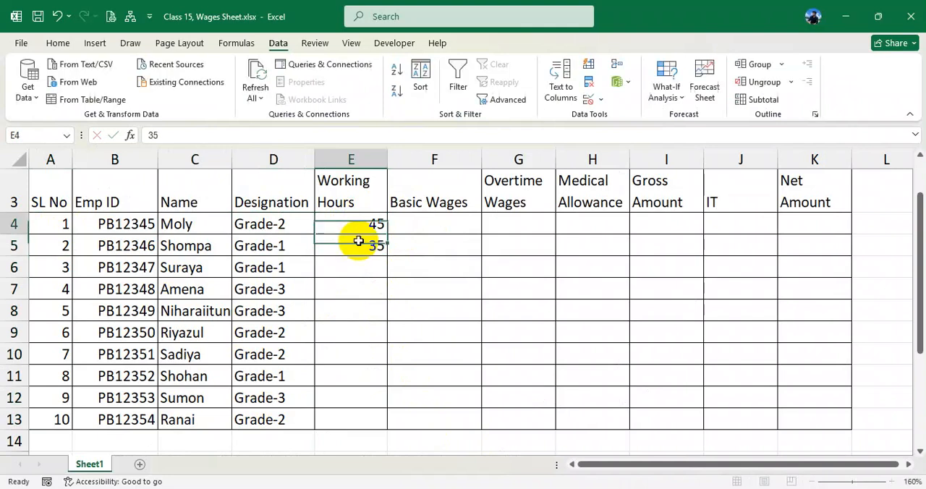
key(Down)
key(Down)
text(5)
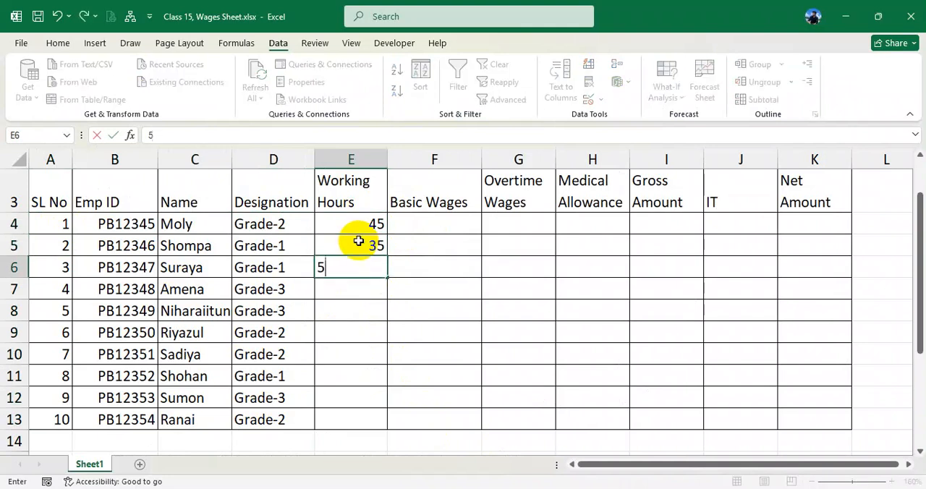
key(Return)
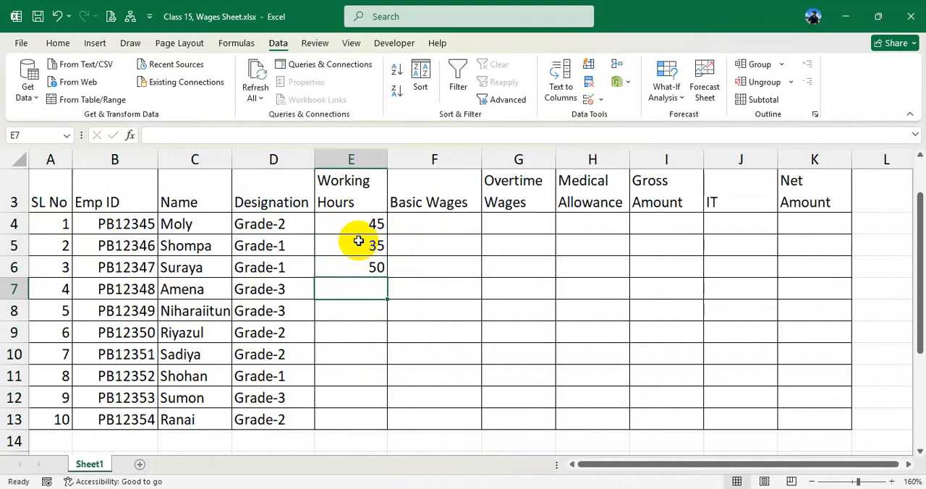
- Enter working hours 40, 33, 45 and 46 in cells E7:E10
text(40)
key(Return)
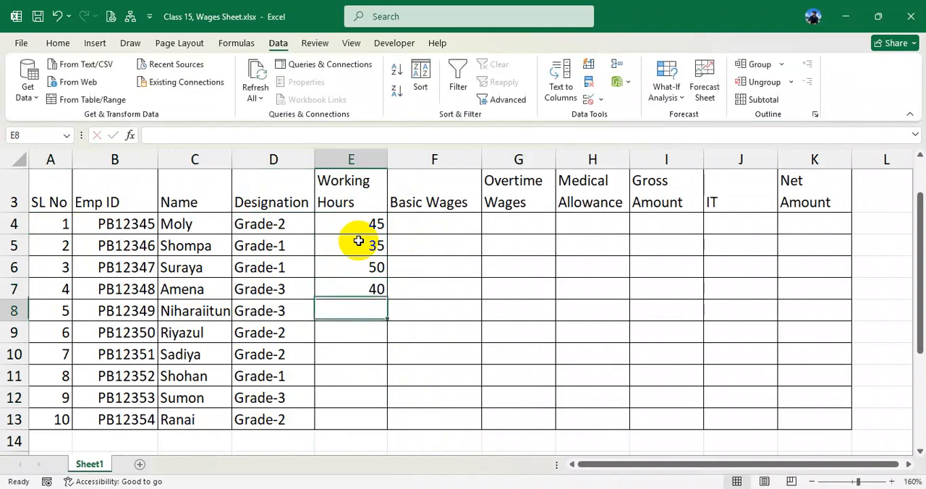
text(33)
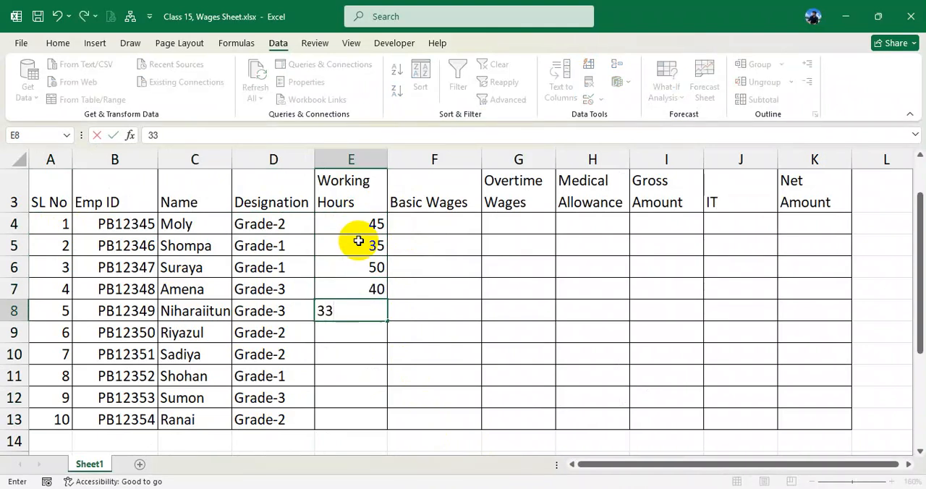
key(Return)
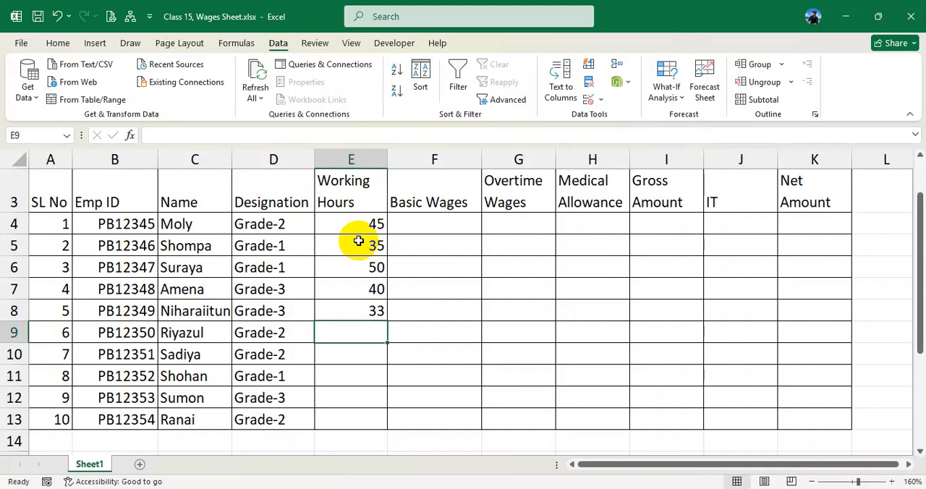
text(45)
key(Return)
text(4)
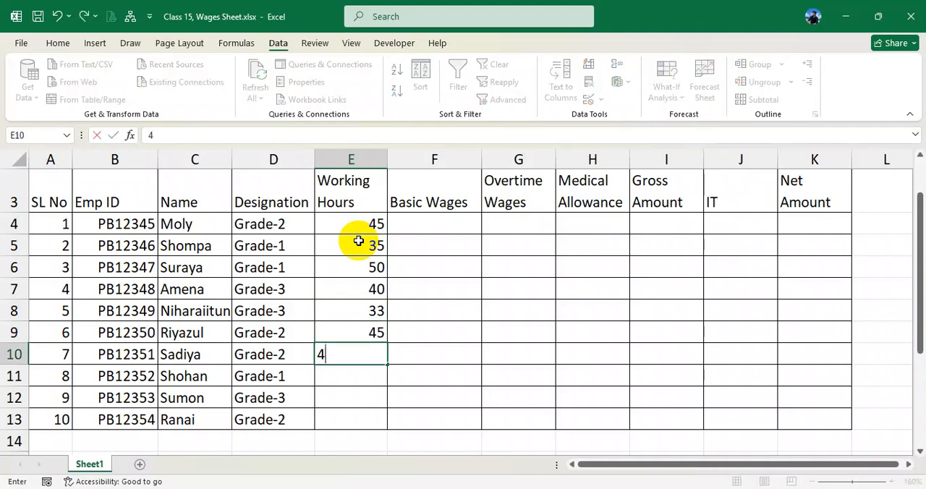
text(6)
key(Return)
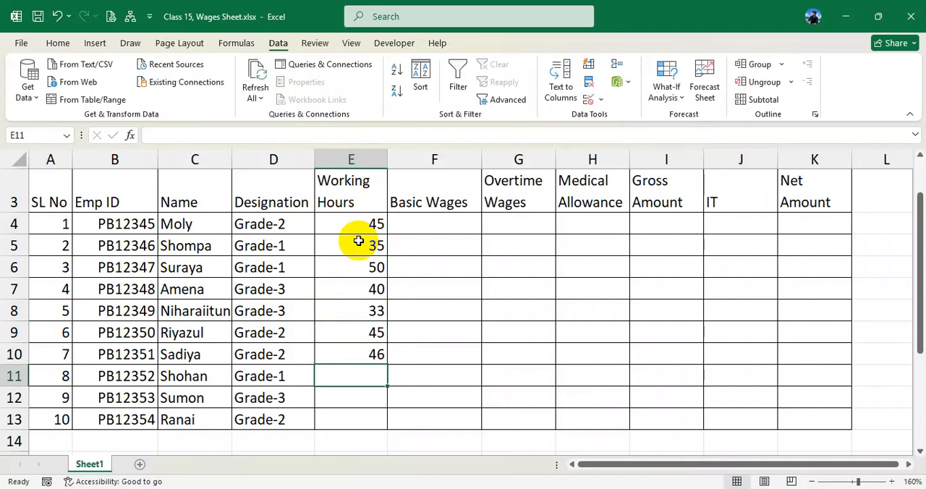
- Enter working hours 41, 39 and 55 in E11:E13 and select the empty wage cells F4:K14
text(41)
key(Return)
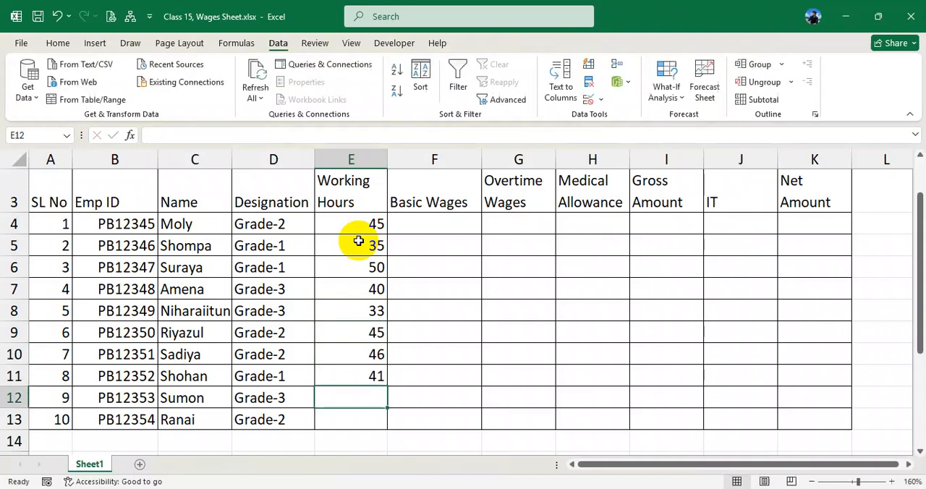
text(39)
key(Return)
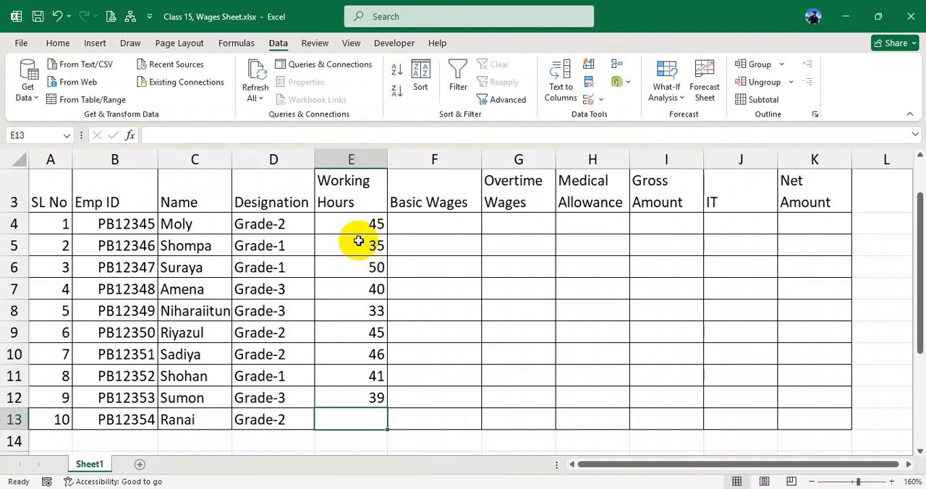
text(55)
key(Up)
key(Up)
key(Up)
key(Up)
key(Up)
key(Up)
drag(50, 223, 371, 417)
drag(439, 218, 818, 432)
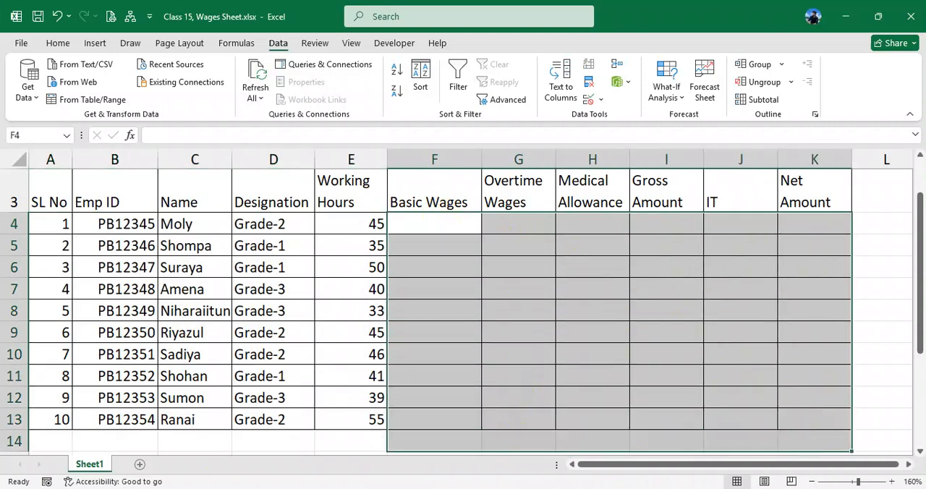
- Switch to the PDF and go from the page 10 instructions back to the numbered wage rules on page 4
key(alt+Tab)
scroll(419, 321, down, 3)
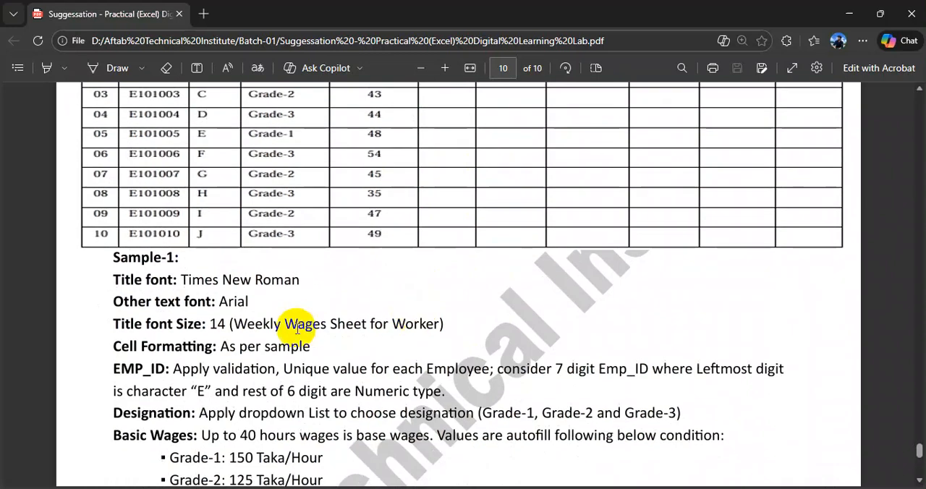
scroll(308, 326, down, 2)
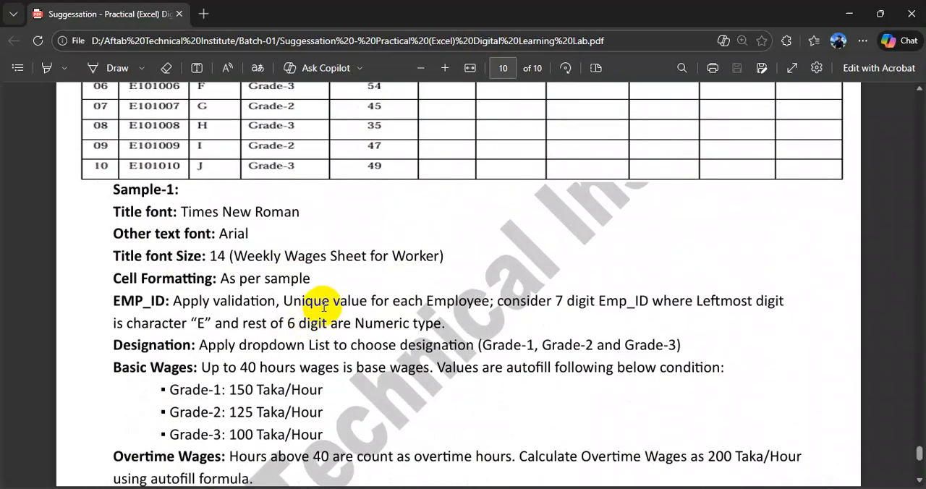
scroll(322, 307, up, 15)
scroll(446, 263, up, 20)
scroll(454, 265, up, 20)
scroll(460, 259, up, 8)
scroll(459, 259, down, 4)
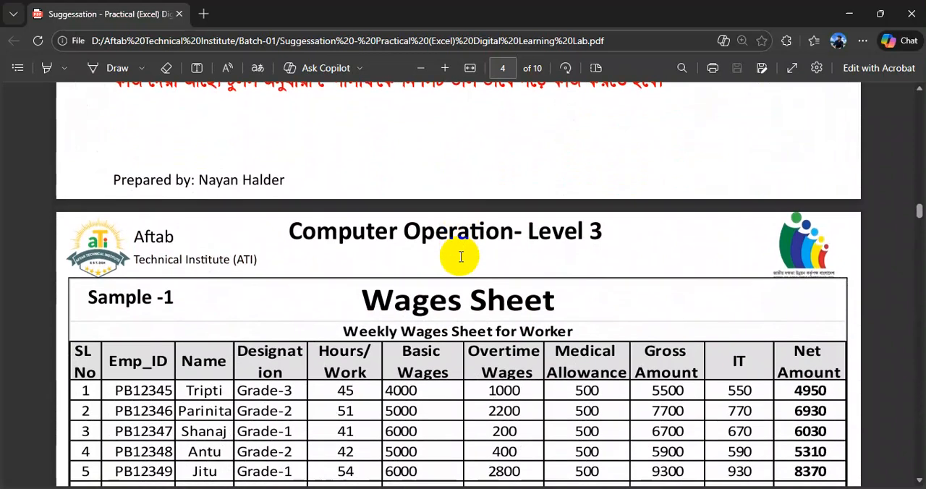
scroll(502, 390, down, 5)
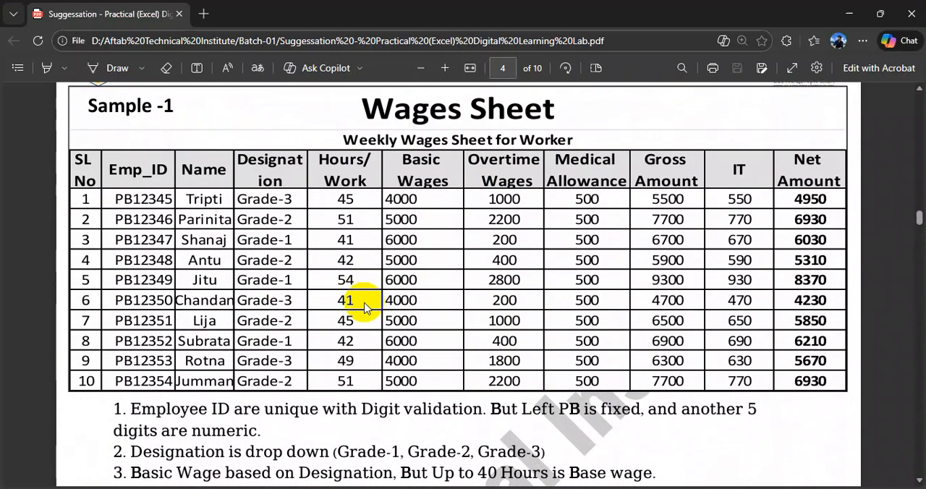
scroll(364, 306, down, 1)
scroll(364, 307, down, 7)
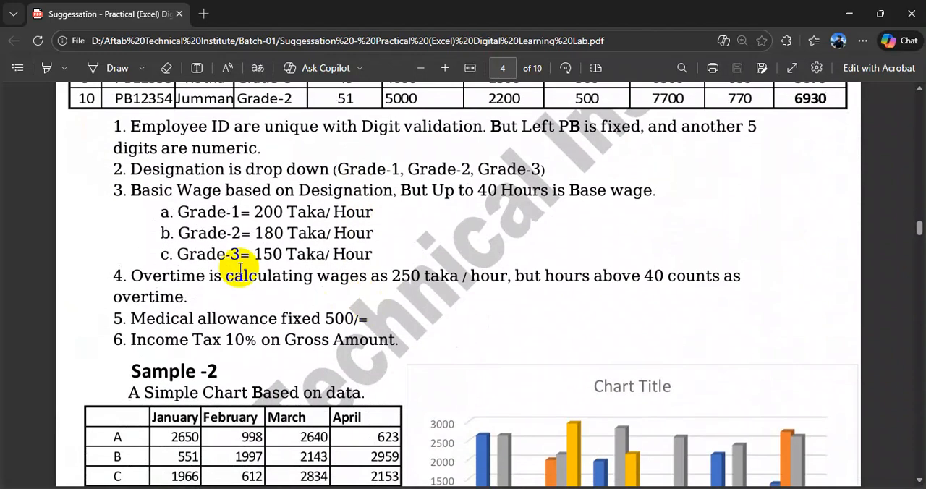
- Read the Grade-1, Grade-2 and Grade-3 hourly rates in rule 3, marking each line in turn
drag(178, 211, 367, 216)
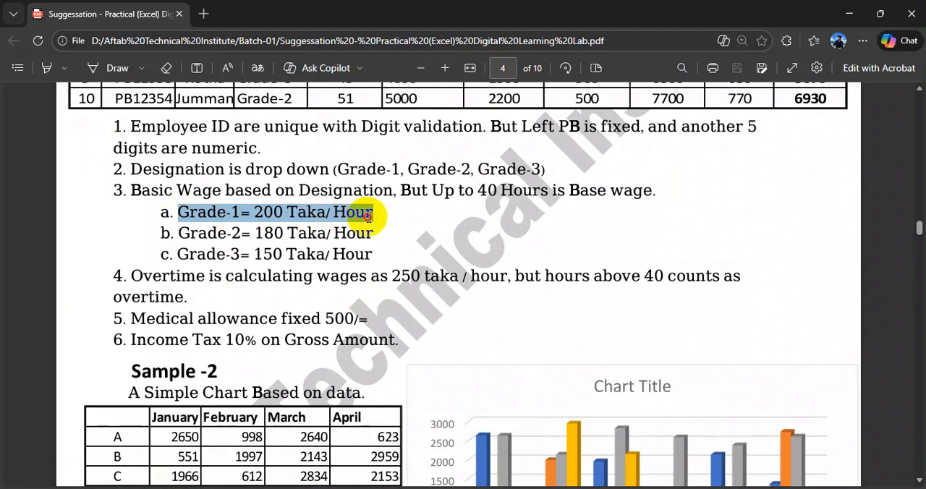
click(182, 232)
drag(182, 232, 371, 232)
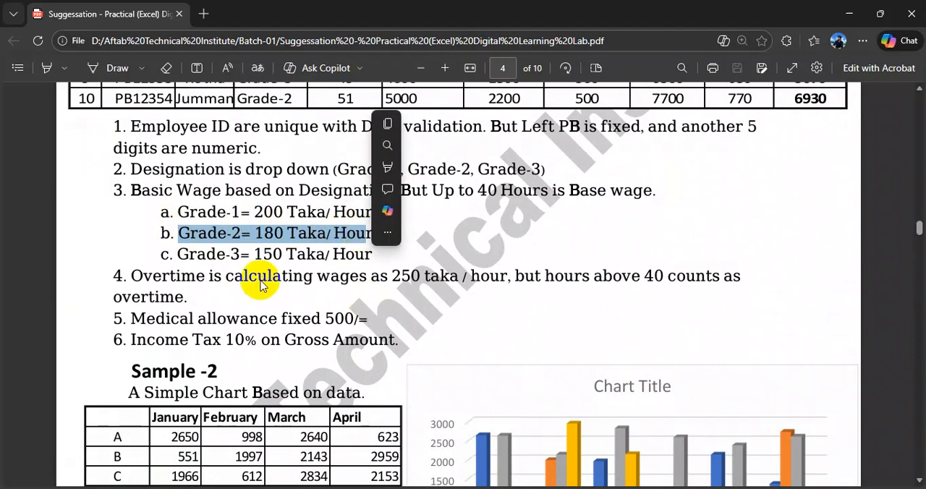
click(183, 253)
drag(183, 253, 368, 258)
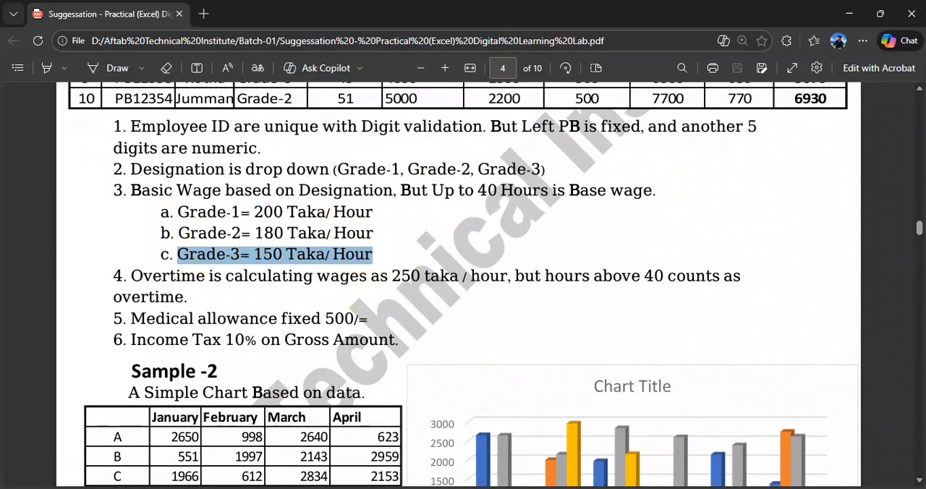
- Switch back to the Excel wages sheet and review the designations and the first worker's working hours
key(alt+Tab)
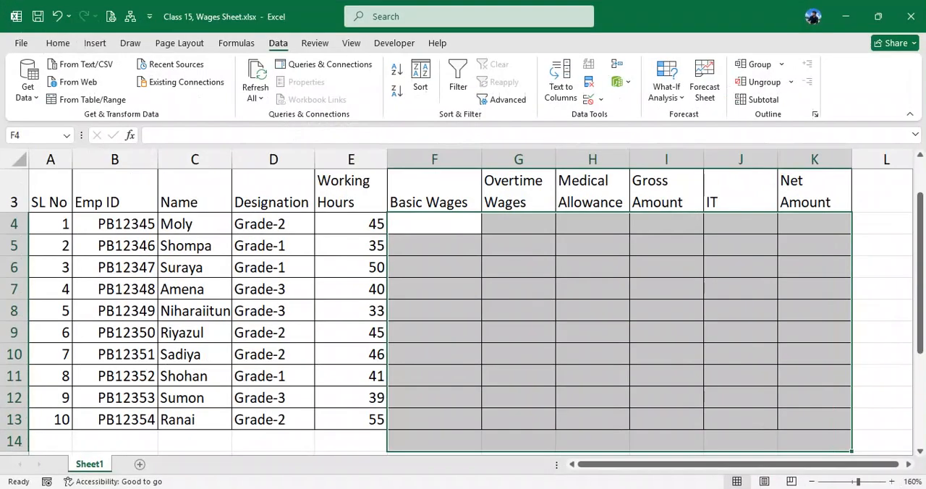
click(282, 226)
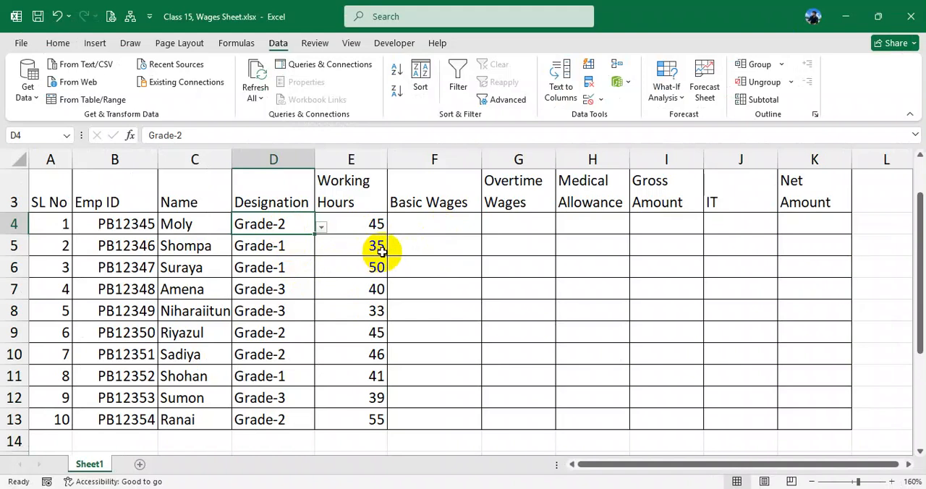
scroll(368, 244, up, 1)
ctrl+scroll(382, 251, down, 1)
ctrl+scroll(364, 262, up, 1)
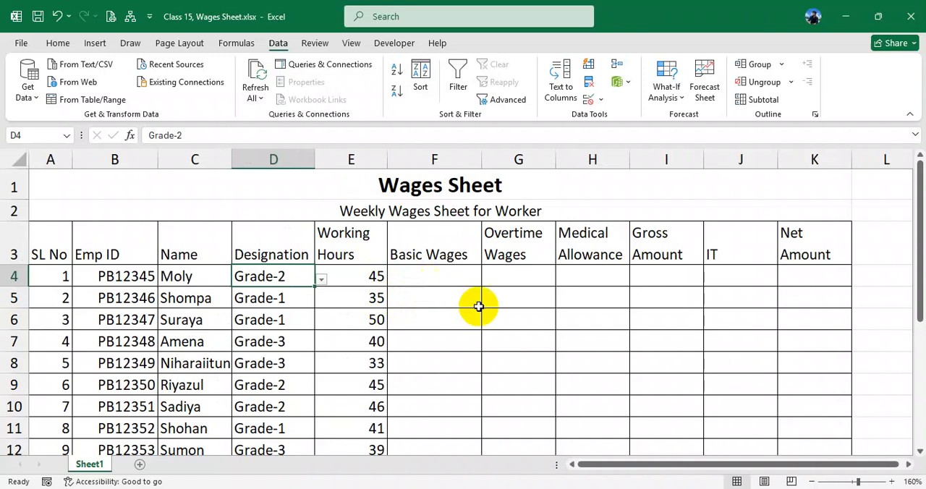
drag(597, 463, 599, 463)
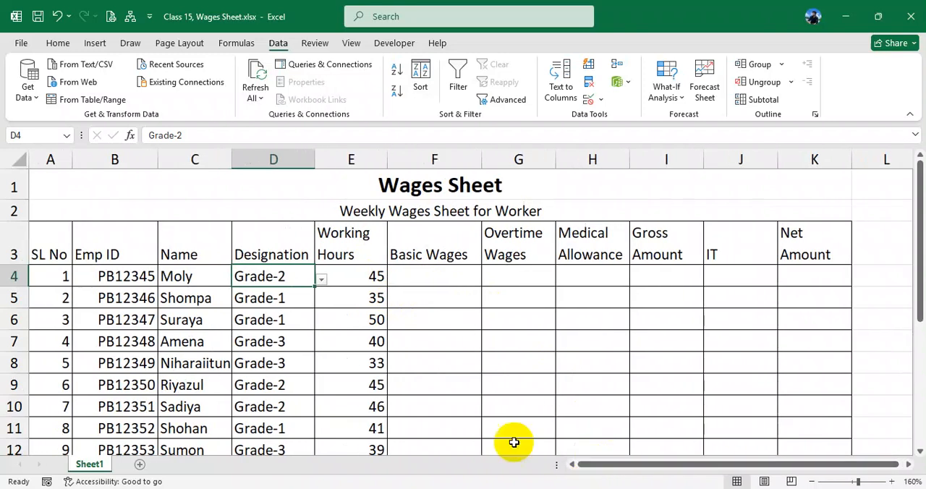
drag(271, 276, 274, 338)
click(270, 276)
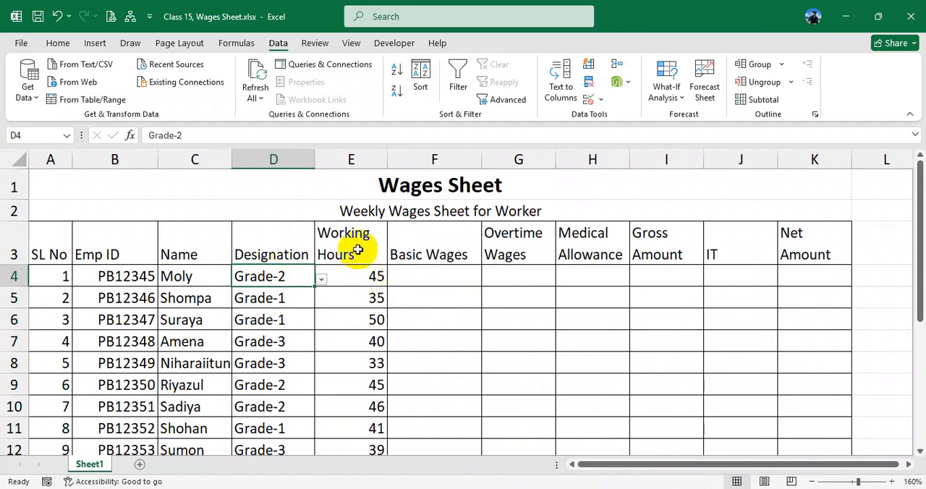
click(360, 276)
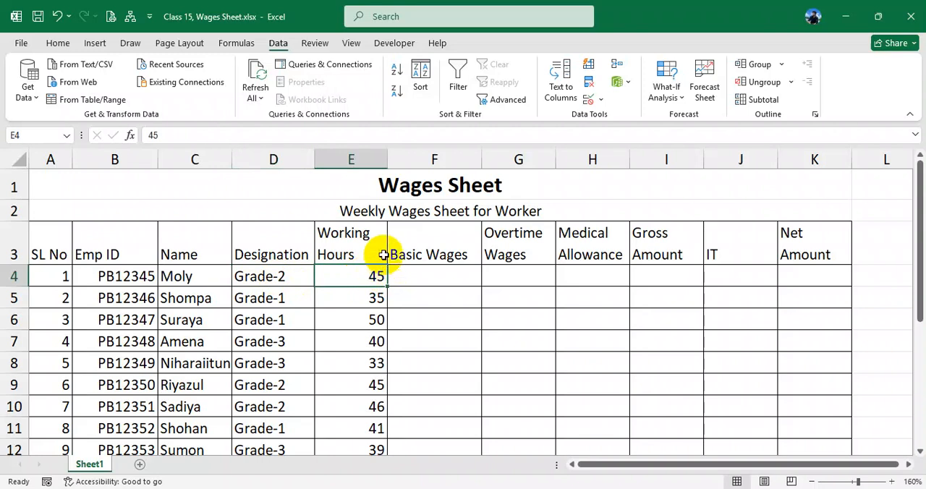
- Calculate the first worker's basic wages in F4 with the formula =E4*180
click(431, 277)
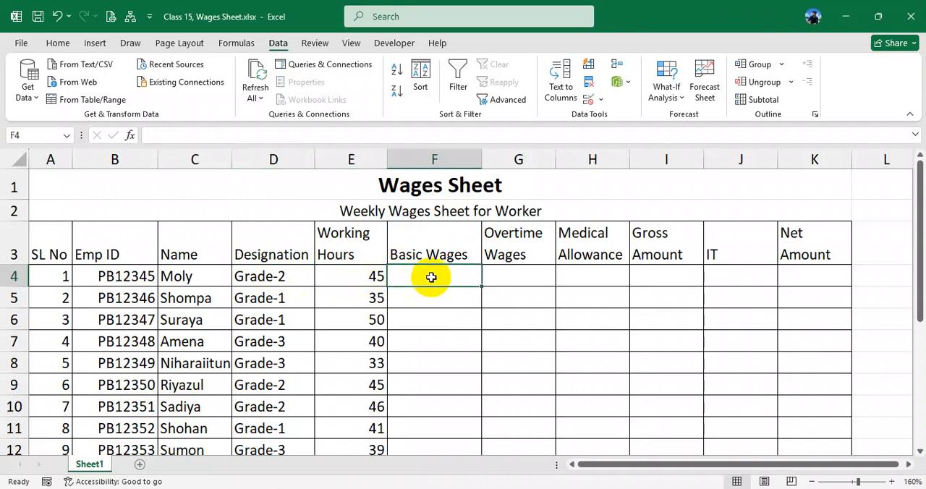
click(434, 292)
click(434, 275)
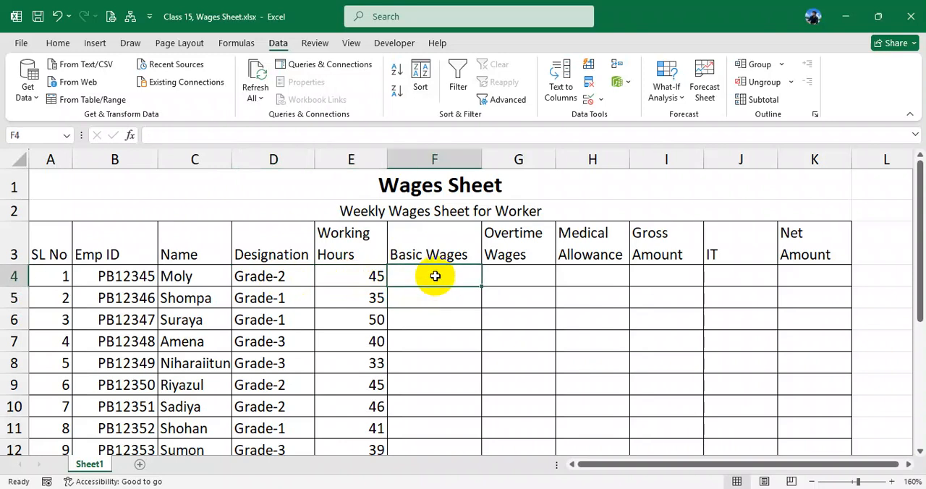
text(=)
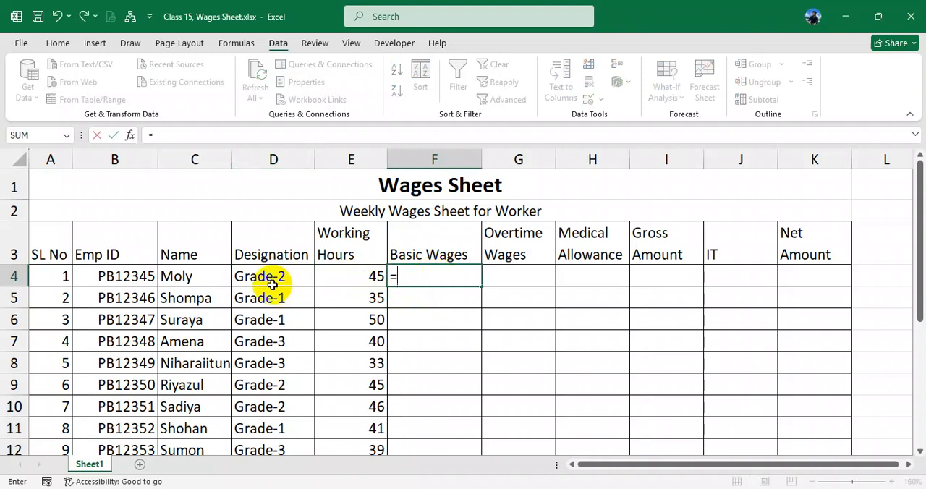
click(359, 277)
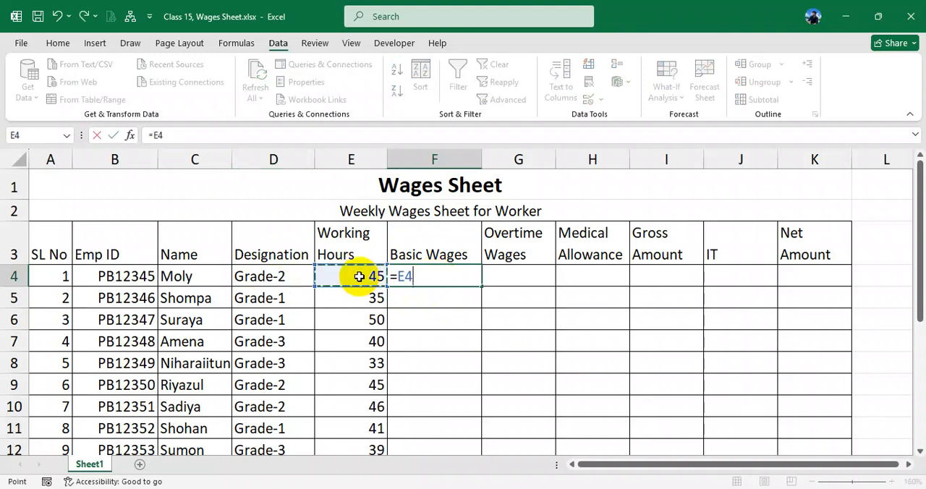
text(*)
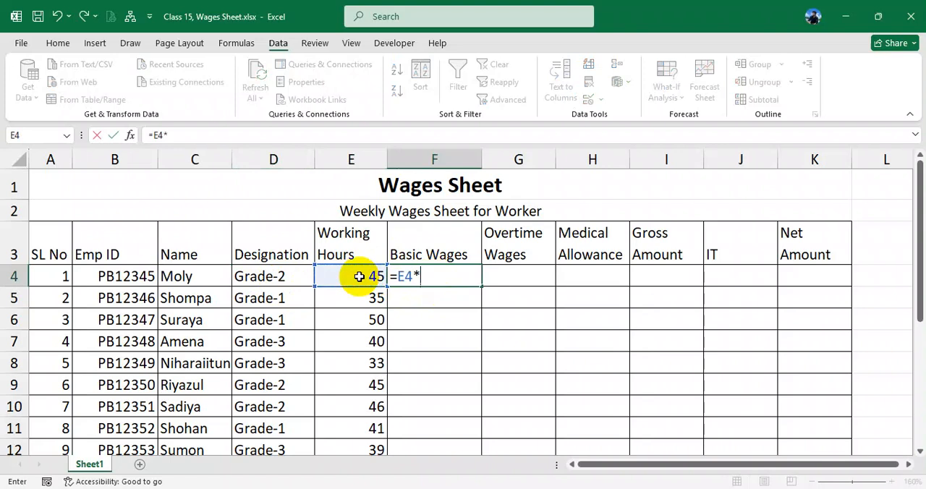
key(Return)
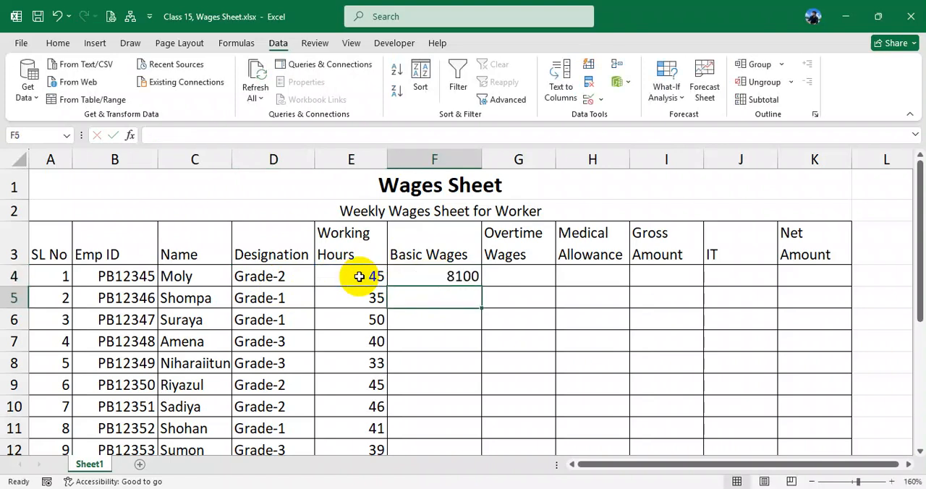
click(463, 277)
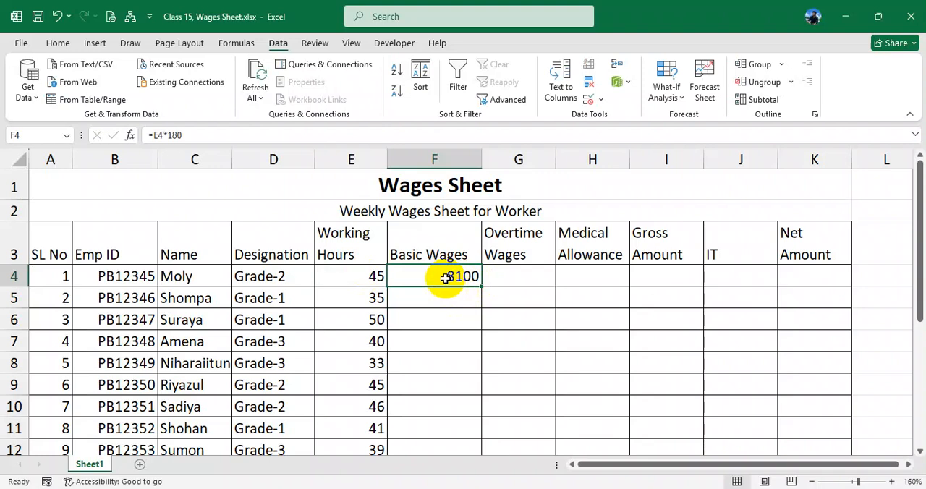
scroll(445, 279, down, 1)
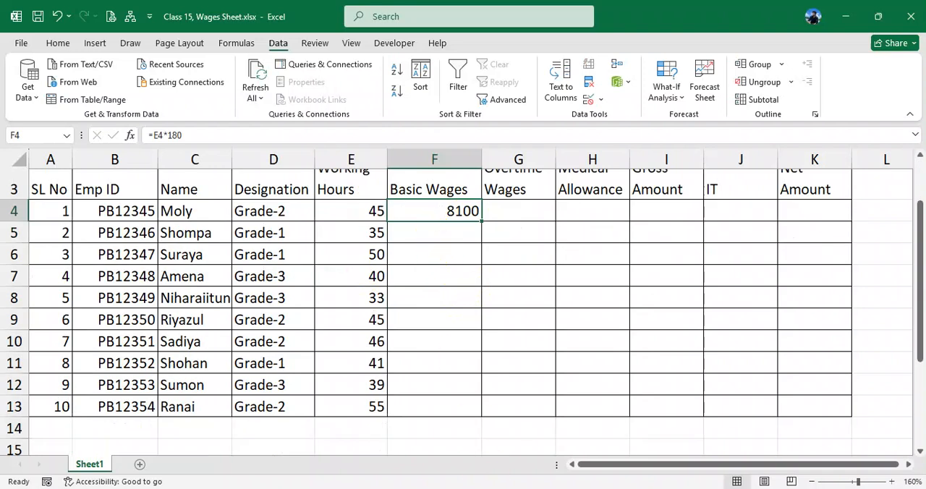
- Switch to the PDF and read overtime rule 4, marking the full sentence and its hourly rate
key(alt+Tab)
drag(131, 278, 730, 277)
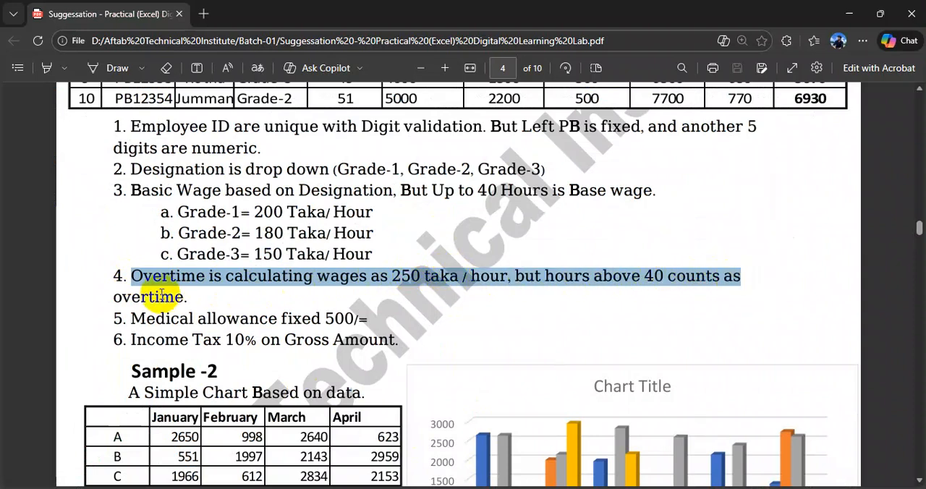
click(140, 272)
drag(137, 272, 202, 293)
right_click(202, 294)
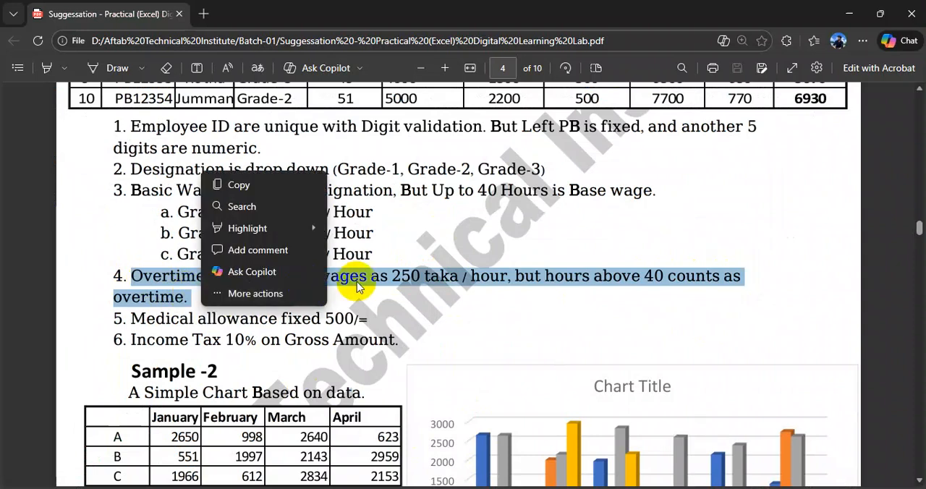
click(371, 321)
drag(392, 276, 416, 276)
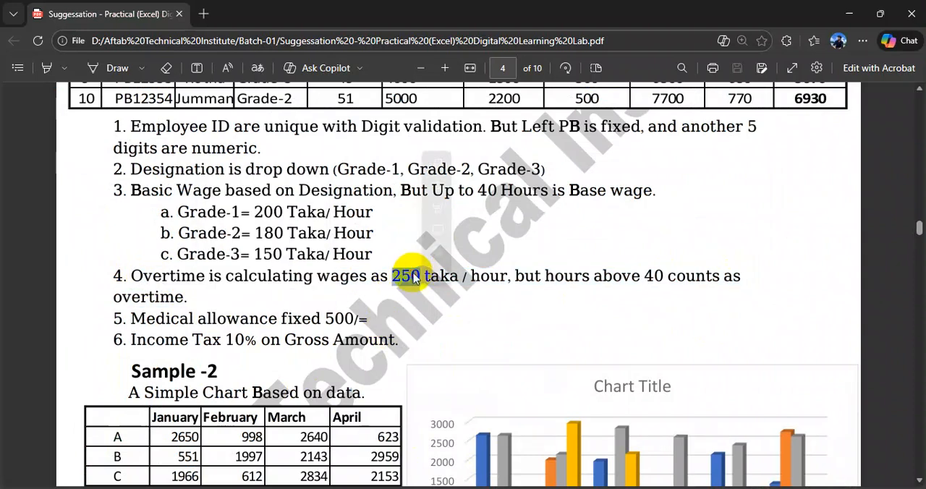
- Return to the Excel wages sheet and enter =5*250 as the first worker's overtime wages in G4
click(533, 488)
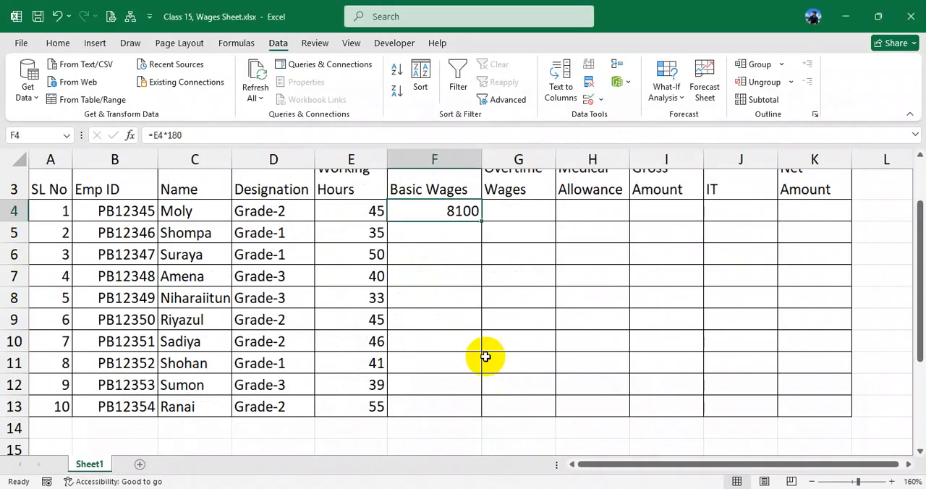
click(363, 211)
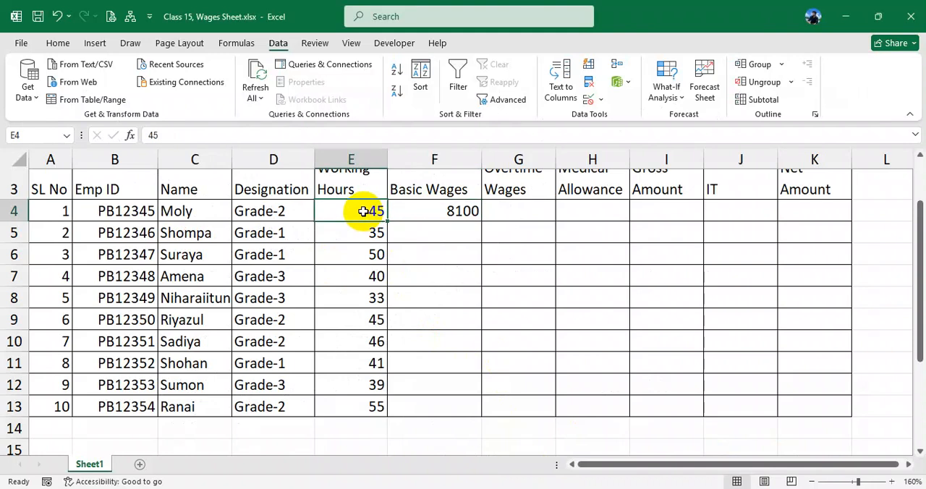
scroll(482, 238, up, 1)
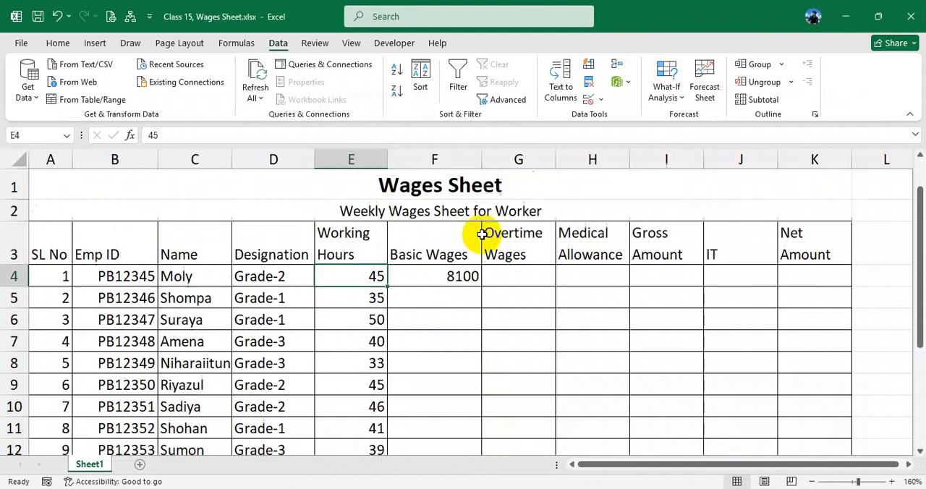
click(507, 282)
text(=)
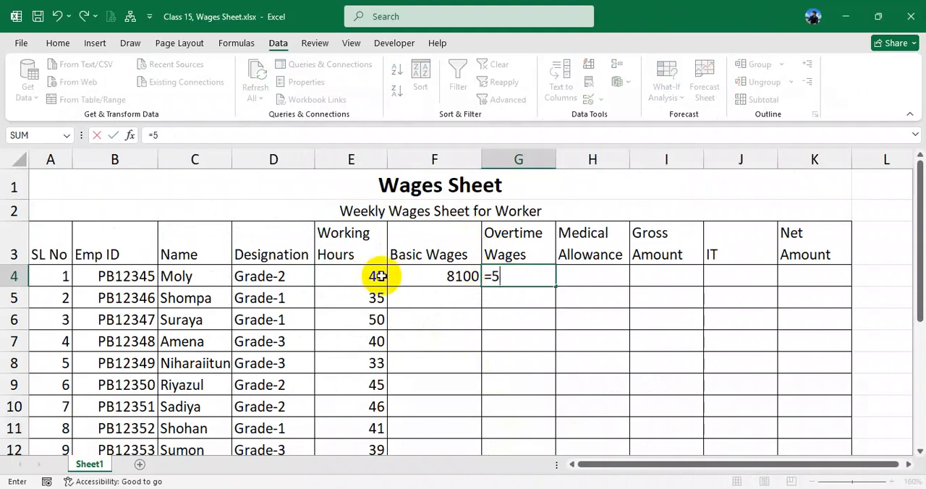
text(5*250)
key(Return)
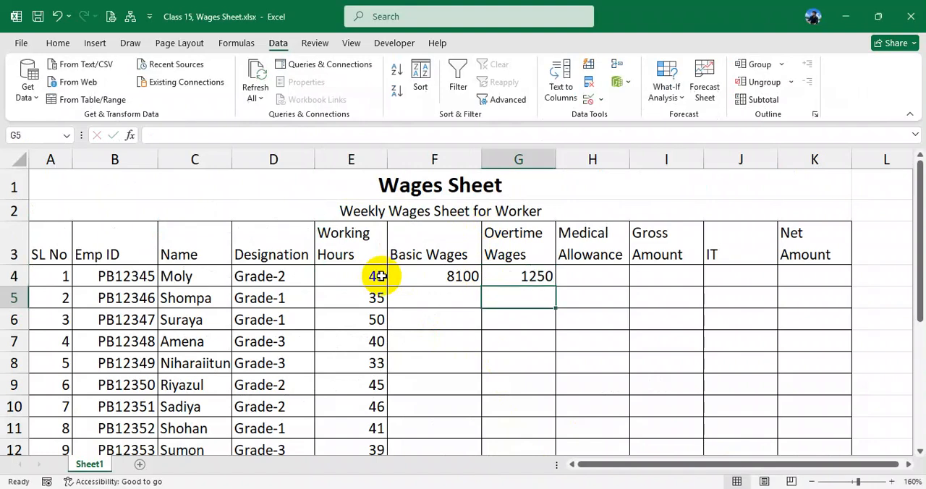
- Replace E4 with 40 in the F4 basic wages formula, making it =40*180
click(520, 276)
click(373, 279)
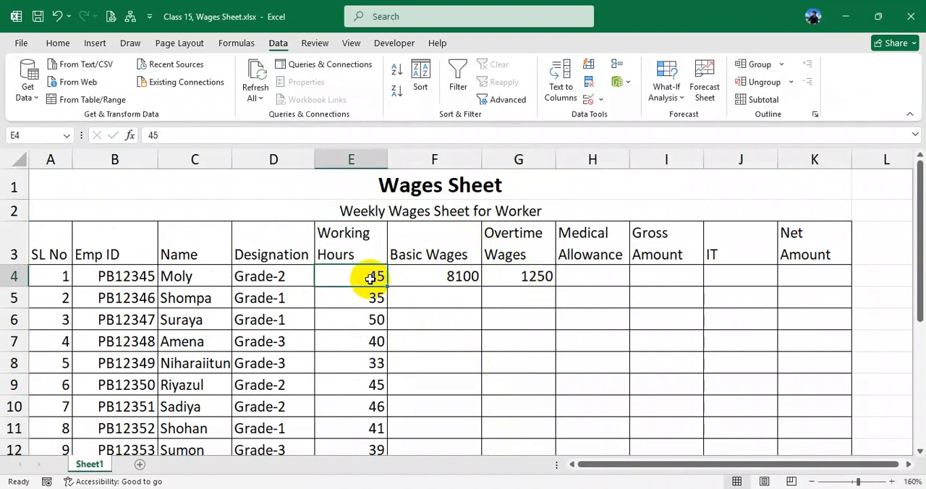
click(428, 277)
double_click(428, 277)
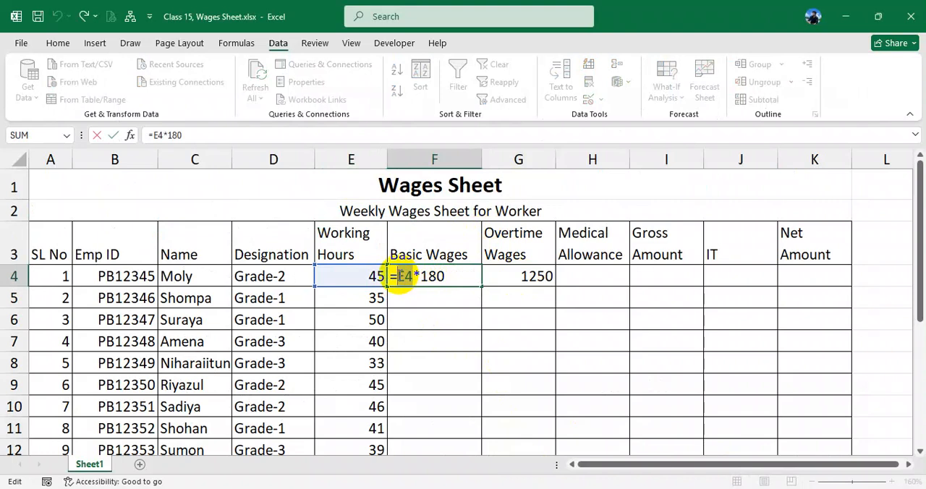
text(40)
key(Return)
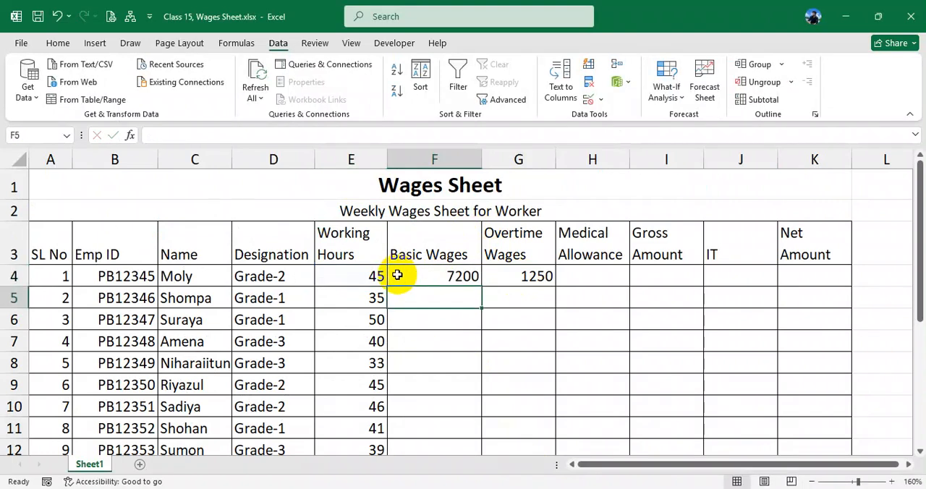
- Select the first worker's basic and overtime wages in F4:G4 and clear both cells
click(442, 276)
drag(436, 276, 516, 279)
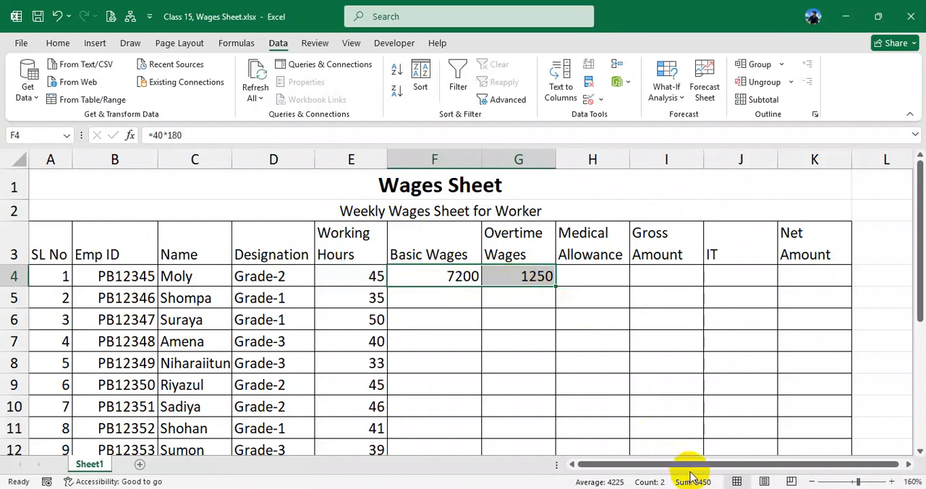
key(Delete)
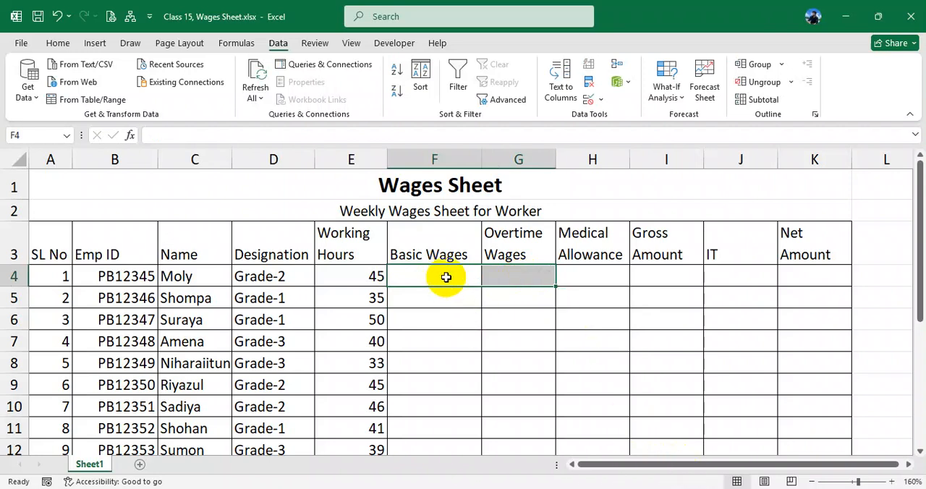
- Enter =E4*180 in the emptied basic wages cell F4, check the formula, and clear the cell
click(446, 276)
text(=)
click(360, 276)
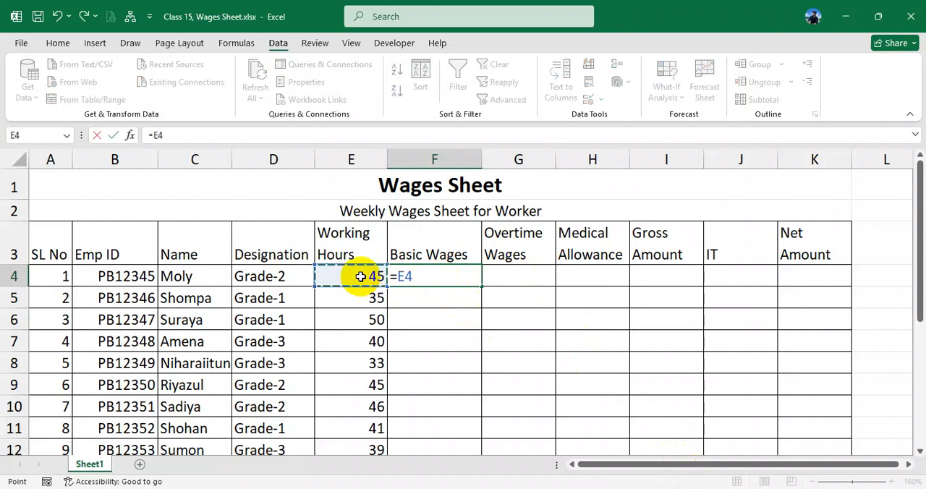
text(*180)
key(Return)
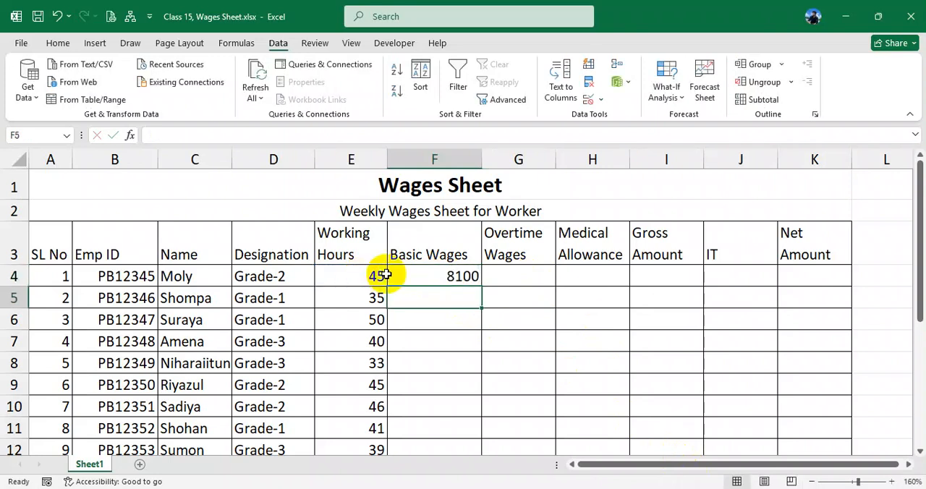
click(423, 273)
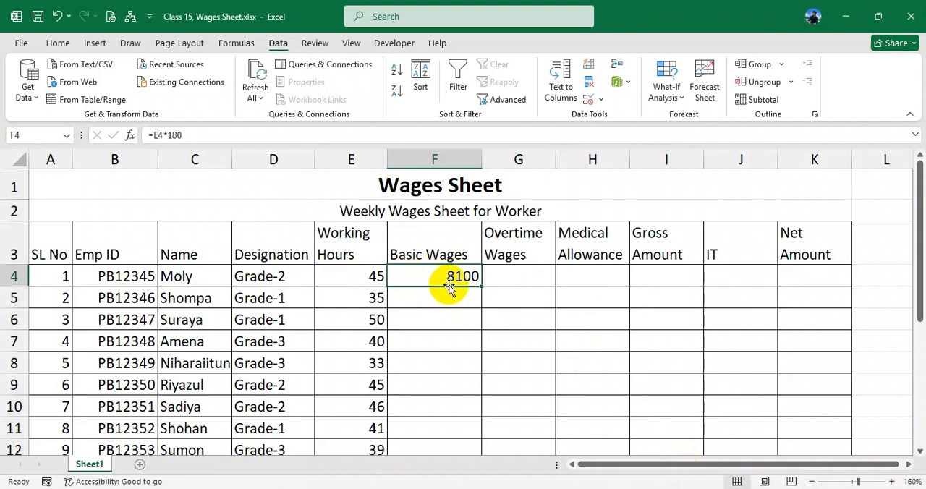
key(Delete)
- Review the designations from D4 down to D9 in relation to the empty Basic Wages cell F4
click(433, 291)
click(428, 273)
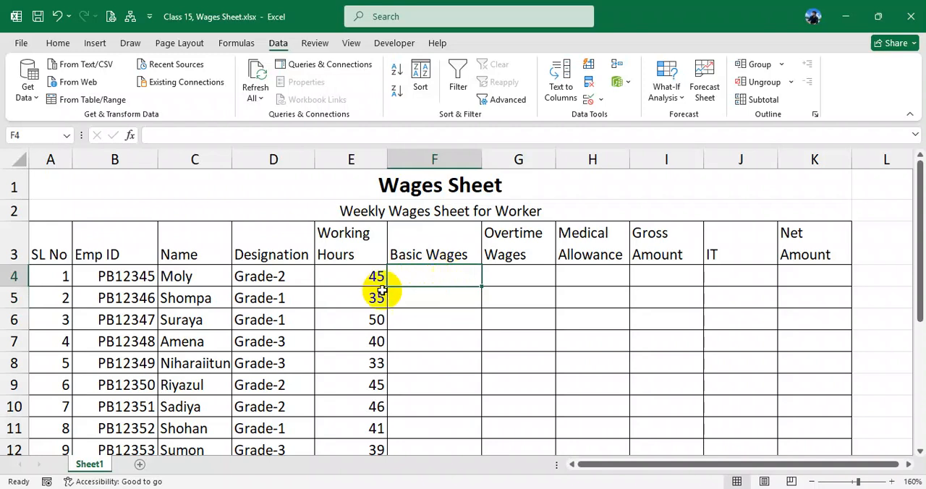
drag(270, 278, 265, 383)
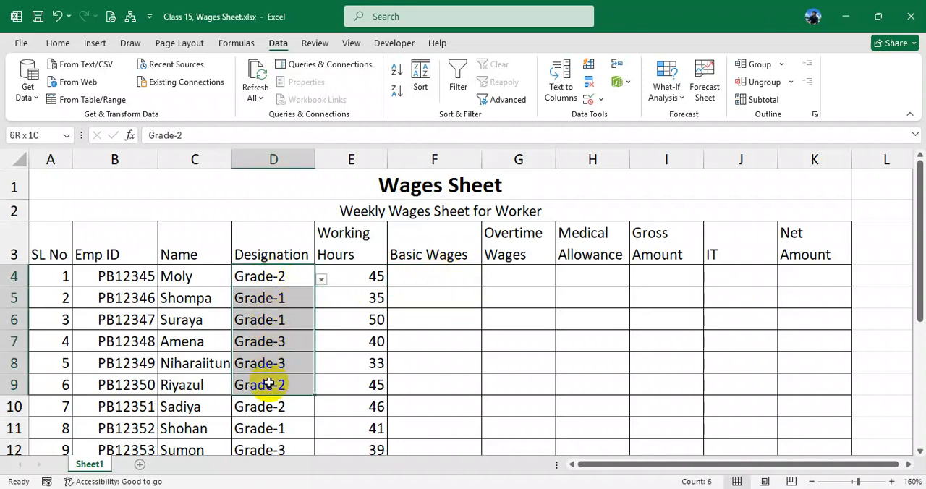
click(271, 278)
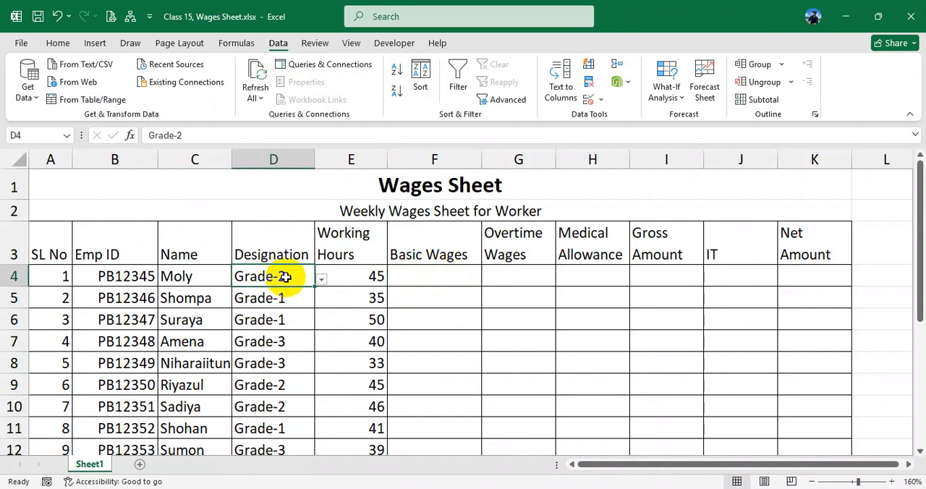
click(420, 275)
click(299, 276)
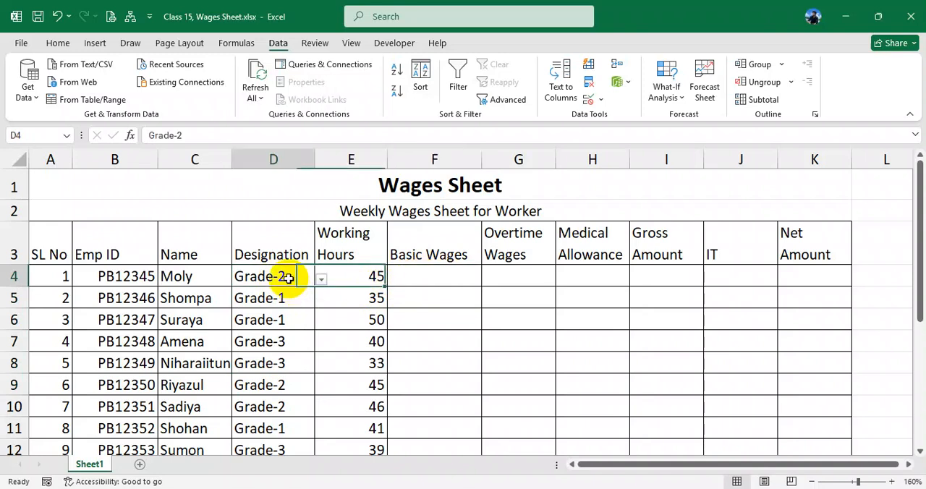
click(423, 274)
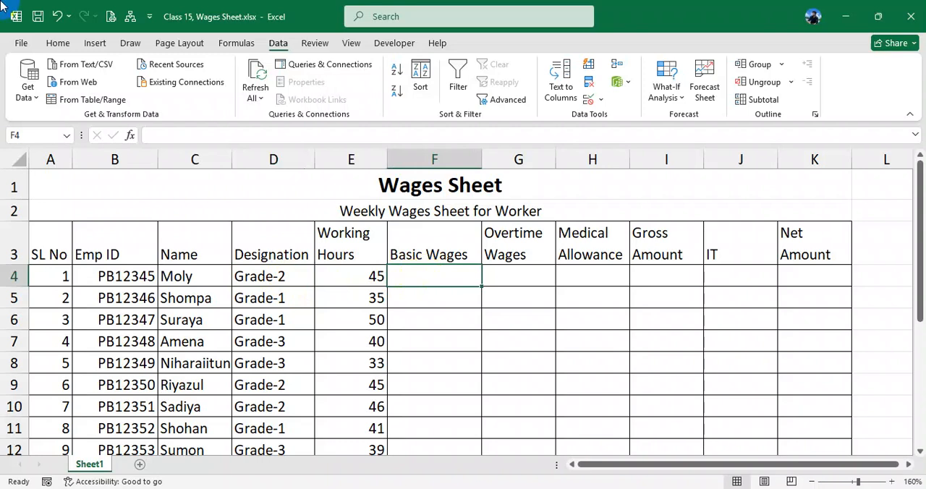
click(288, 280)
click(293, 299)
click(296, 277)
click(445, 274)
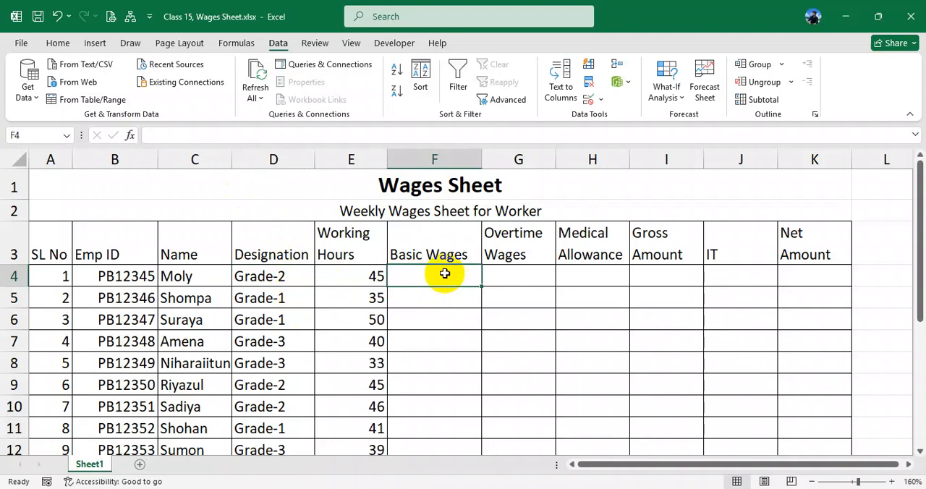
click(296, 270)
- Begin an IF formula in the Basic Wages cell F4 that returns 200 when D4 equals "Grade-1"
click(434, 279)
text(=)
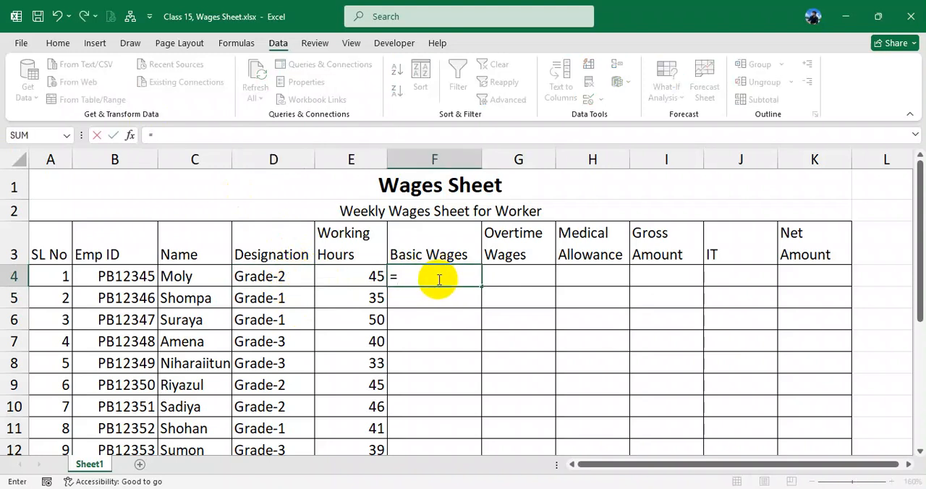
text(if()
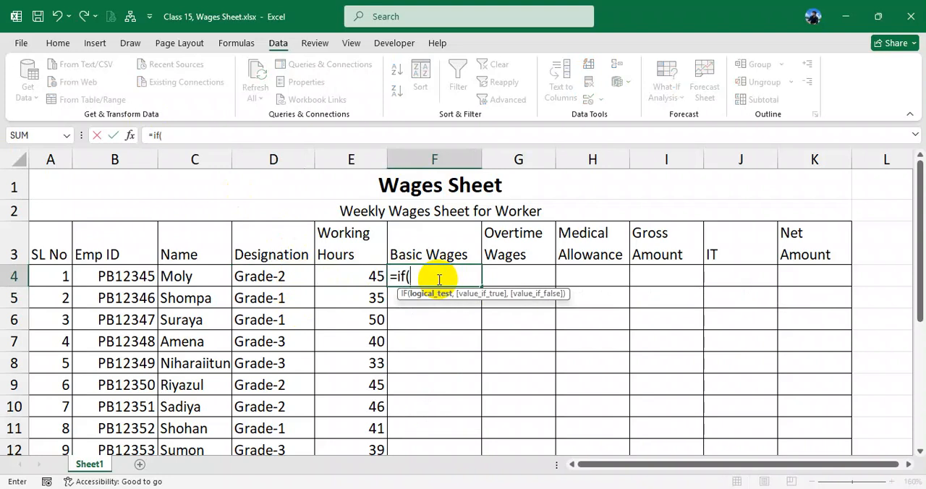
click(275, 277)
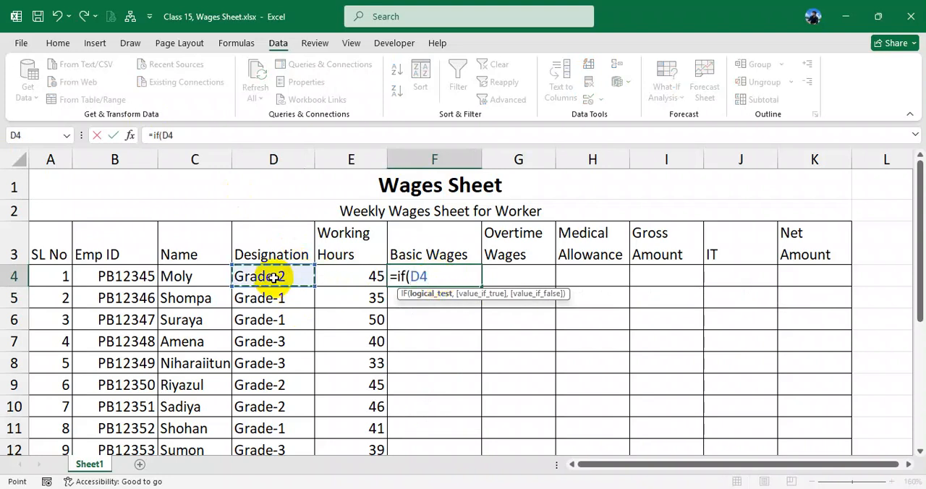
text(="Grade-1)
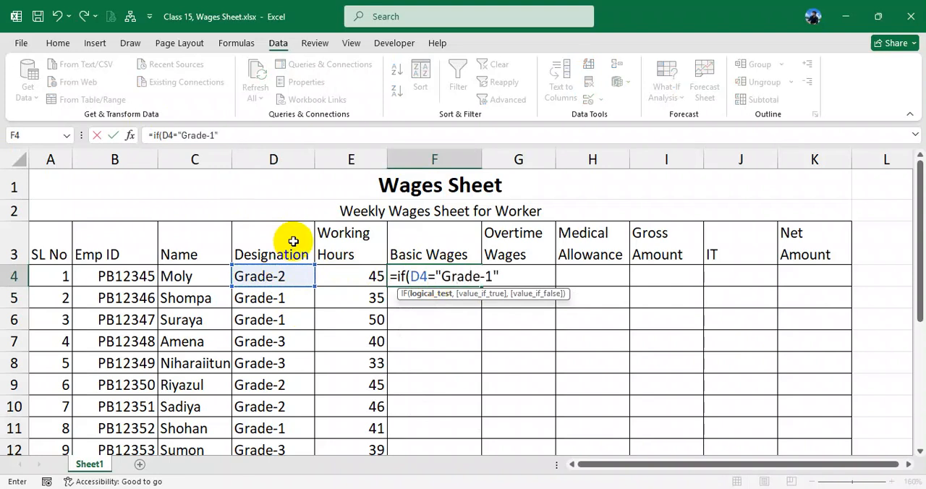
text(,200)
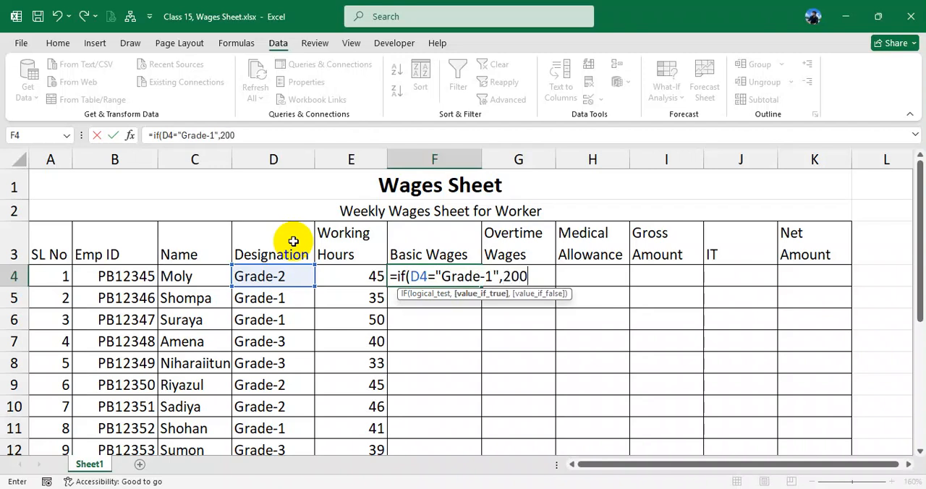
text(,)
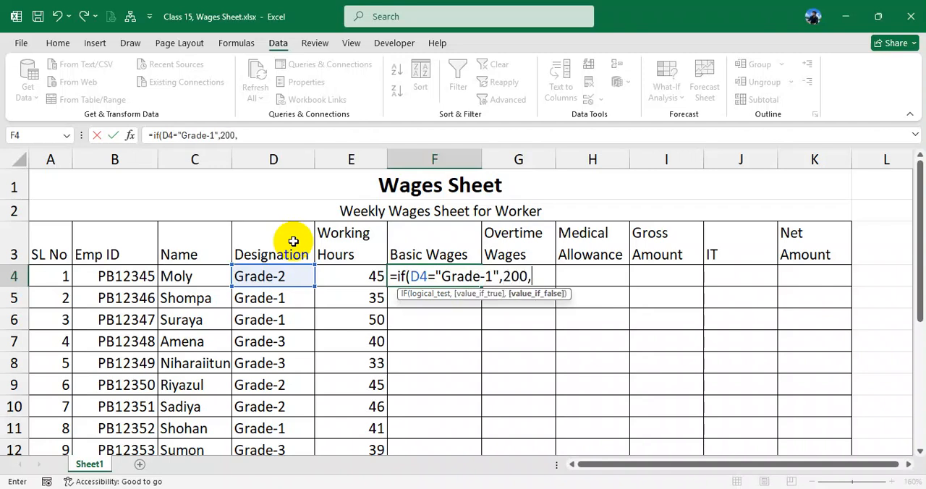
- Nest a second IF on a new line of the F4 formula, returning 180 when D4 equals "Grade-2"
key(alt+Return)
text(if()
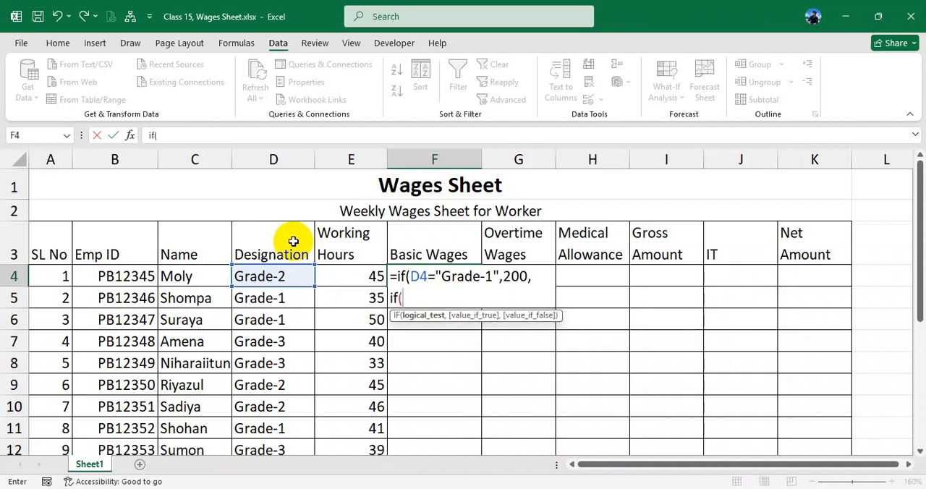
click(270, 276)
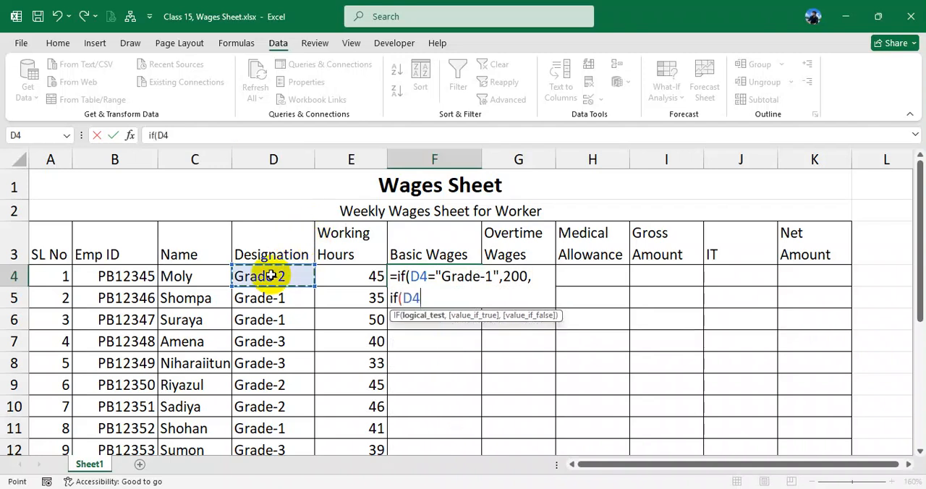
text(="Grade-)
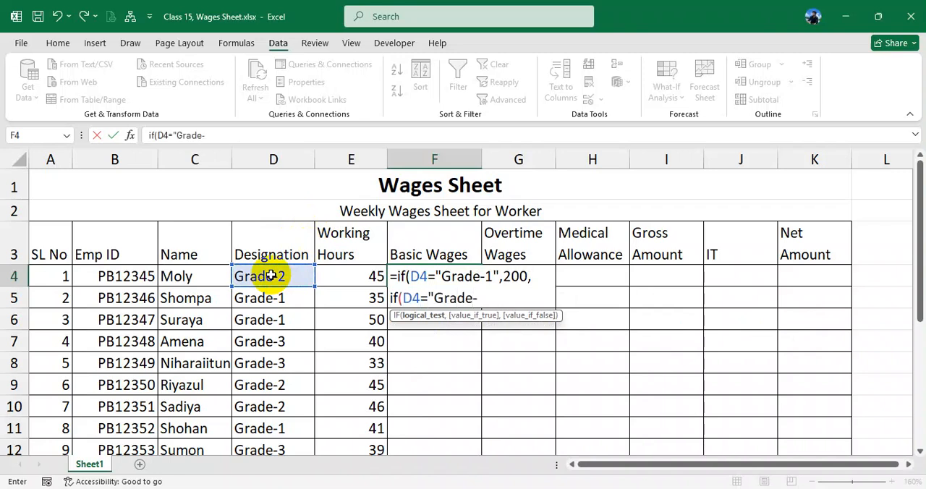
text(2",)
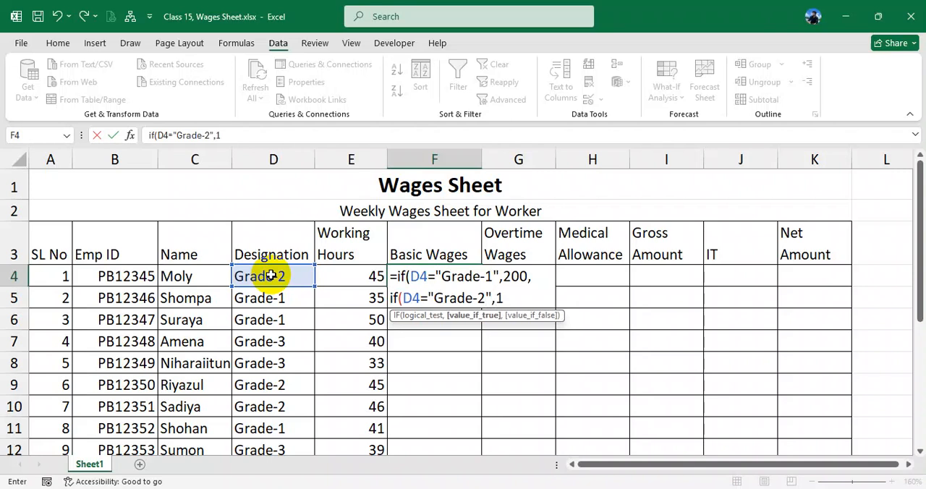
text(180,)
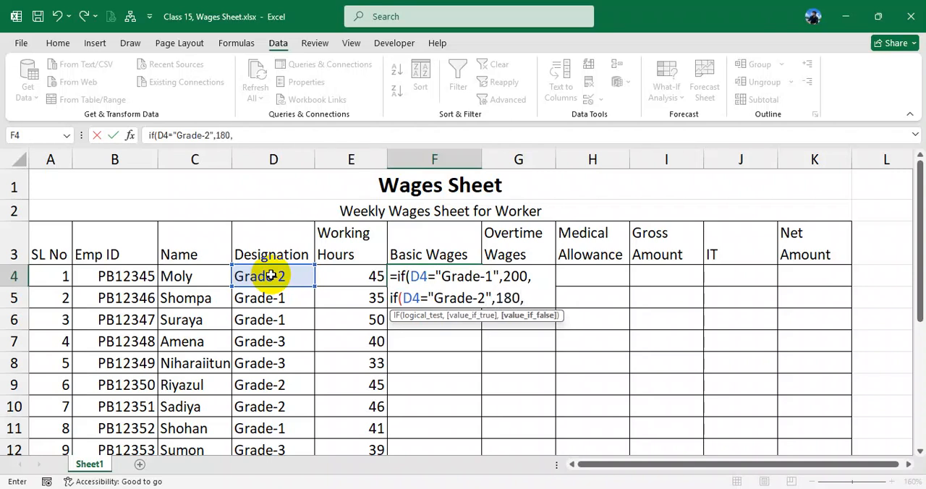
text(if()
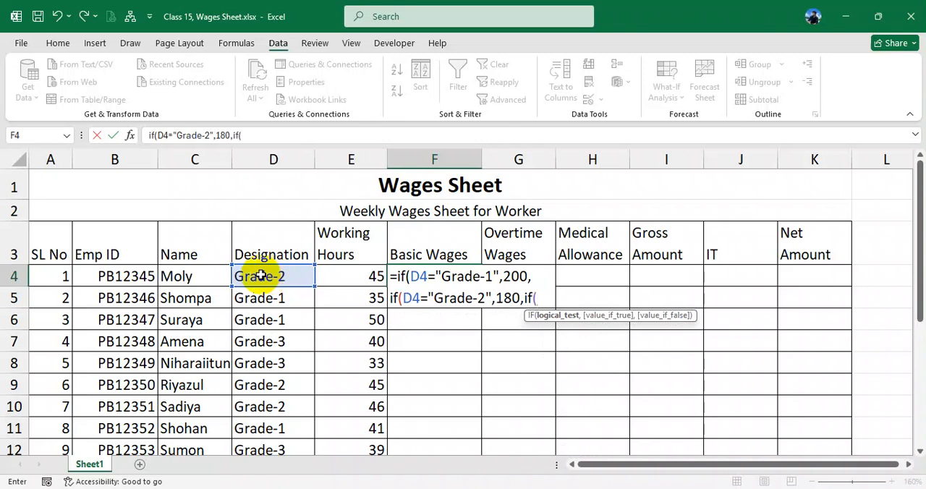
- Complete the F4 formula with a third nested IF returning 150 for "Grade-3", otherwise 0, and fill it down to F9
click(267, 274)
text(="Grad)
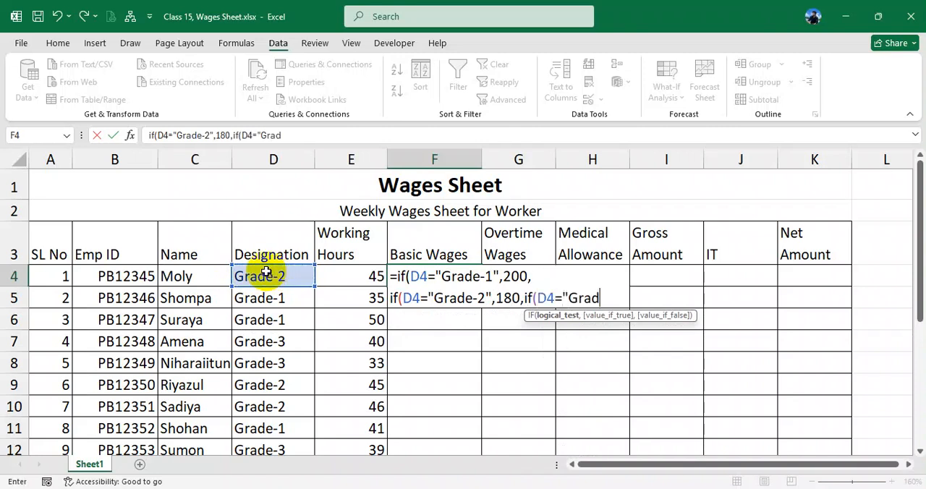
text(e-3",15)
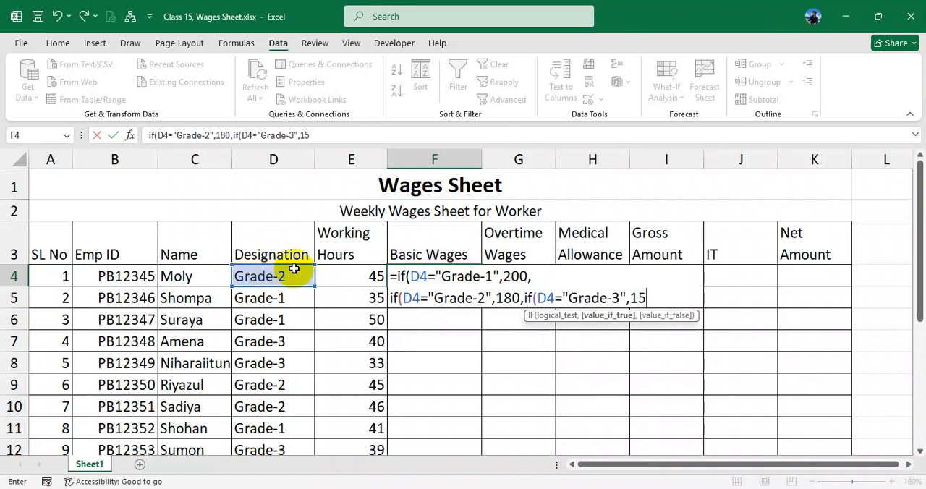
text(0,0)))
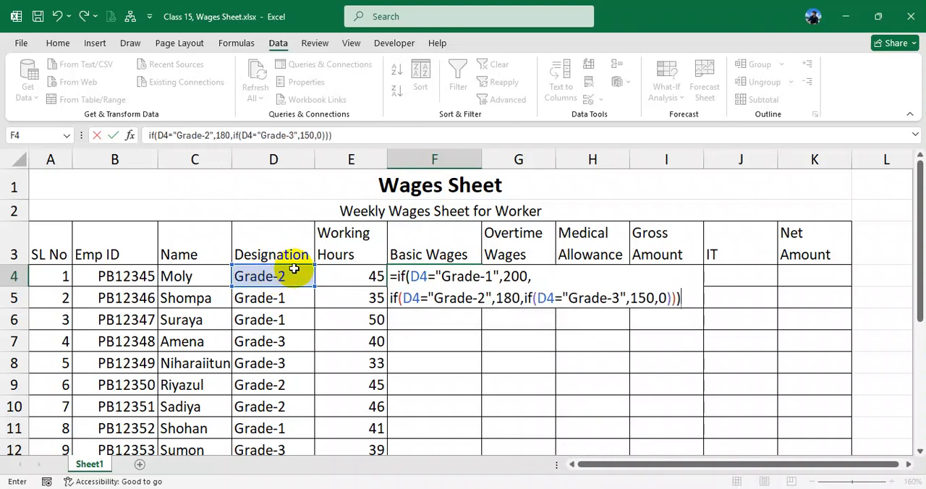
key(Return)
click(469, 279)
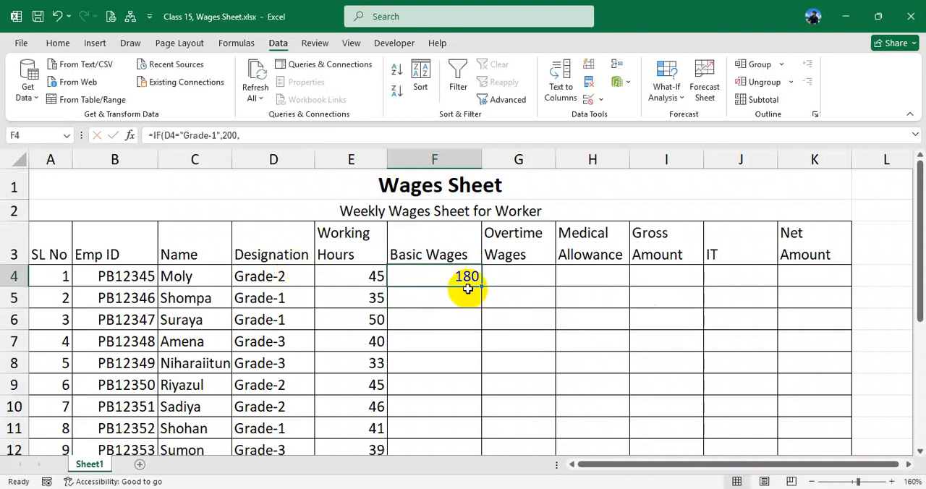
drag(481, 286, 486, 388)
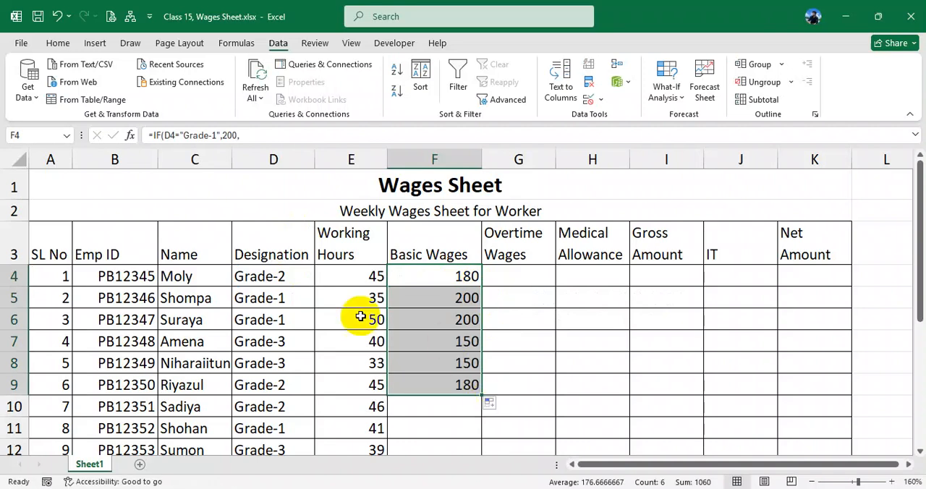
- Set the first worker's designation in D4 to Grade-1 and check the basic wages result in F4
click(298, 275)
click(321, 279)
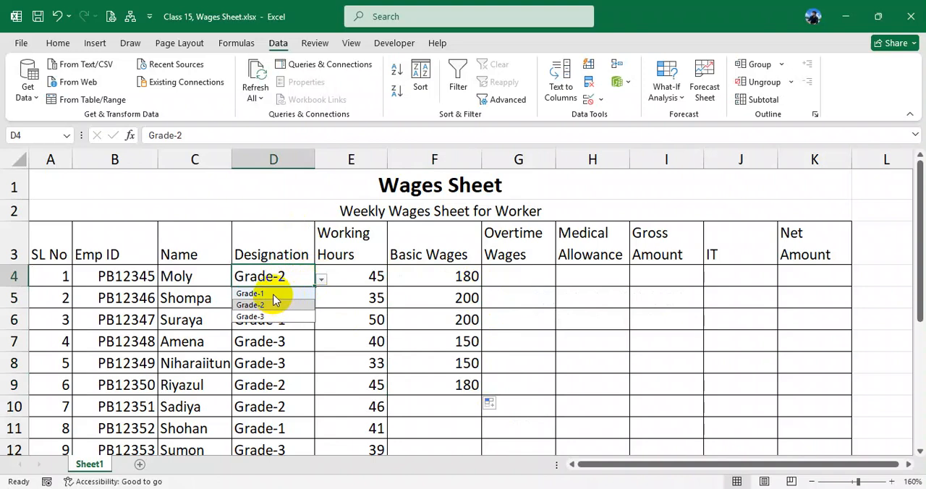
click(273, 294)
click(468, 275)
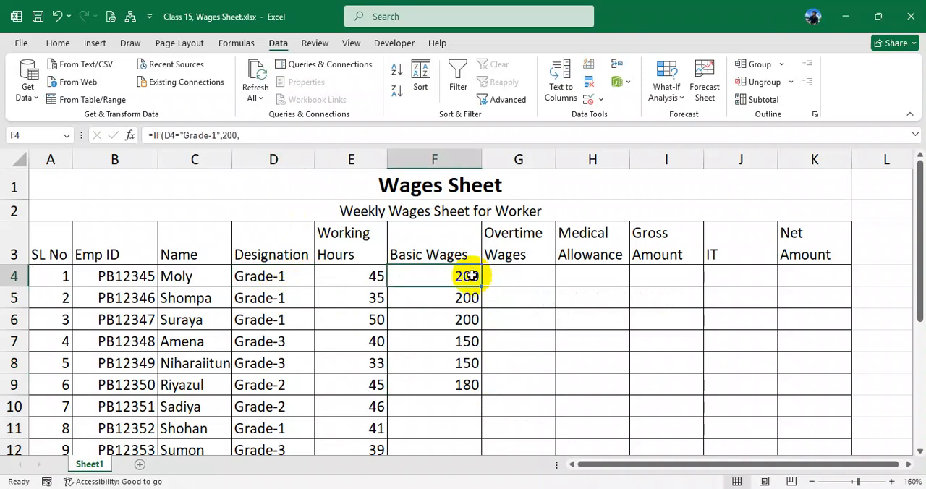
- Set the first worker's designation in D4 to Grade-3 and compare it with the basic wages result in F4
click(303, 280)
click(321, 279)
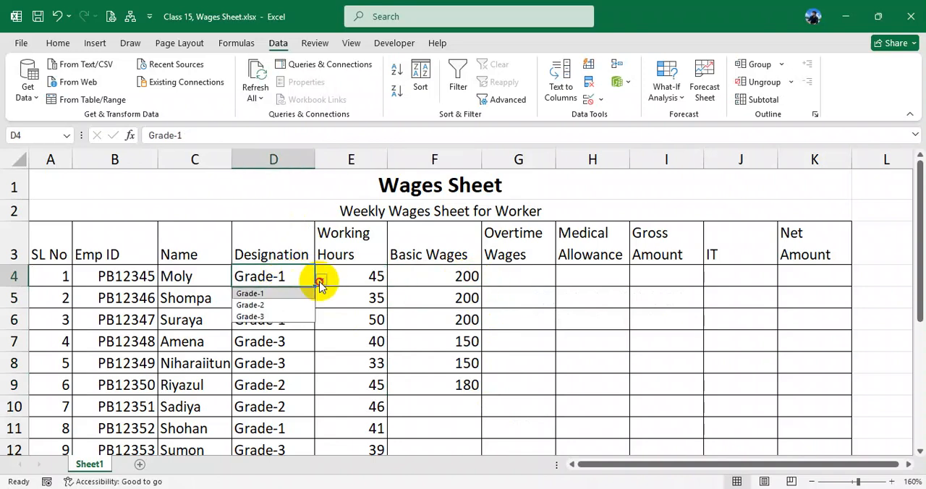
click(284, 318)
click(460, 279)
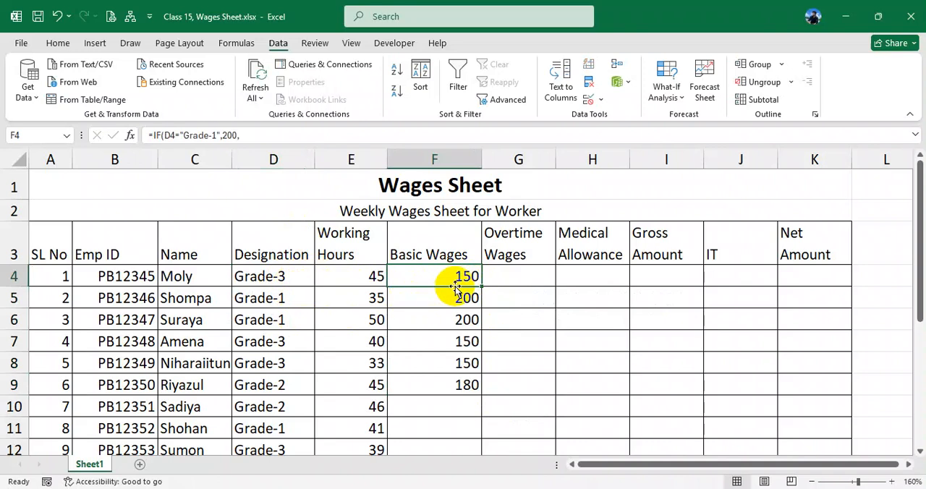
click(264, 275)
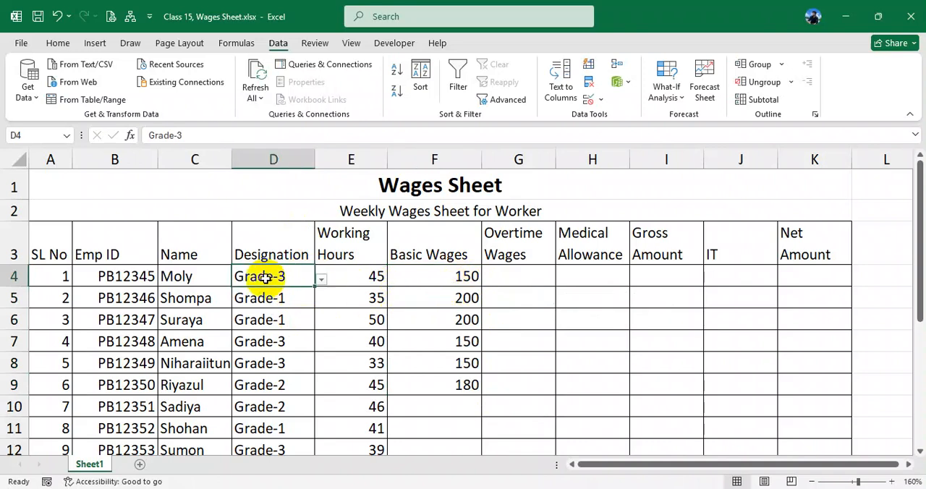
click(441, 276)
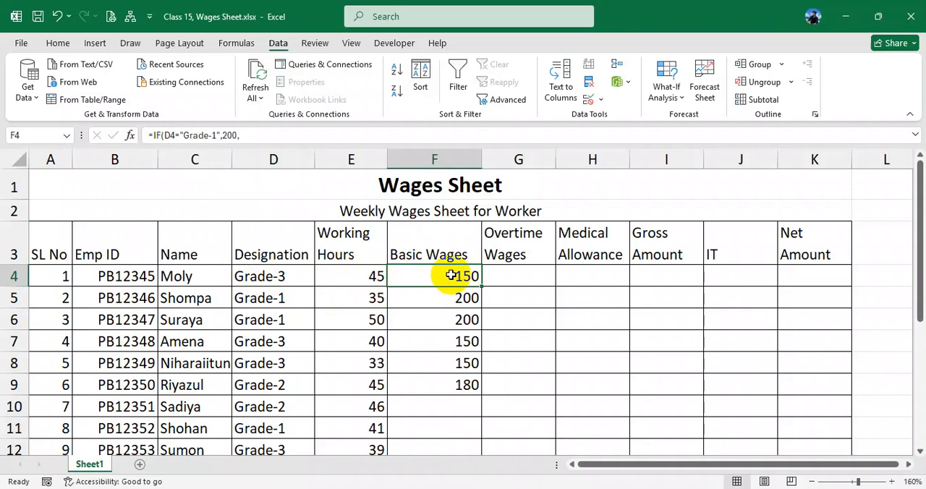
- Edit the F4 basic wages formula so the Grade-1 rate of 200 is multiplied by the working hours in E4
double_click(450, 275)
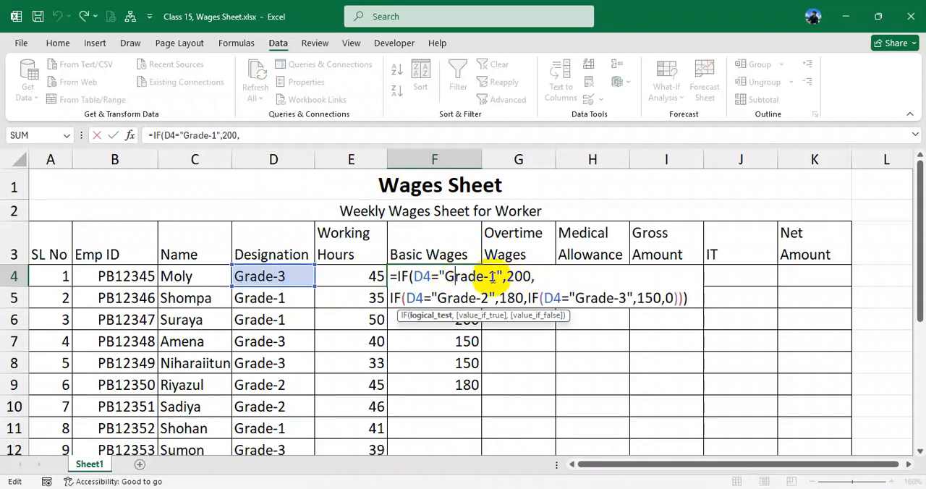
drag(496, 277, 479, 277)
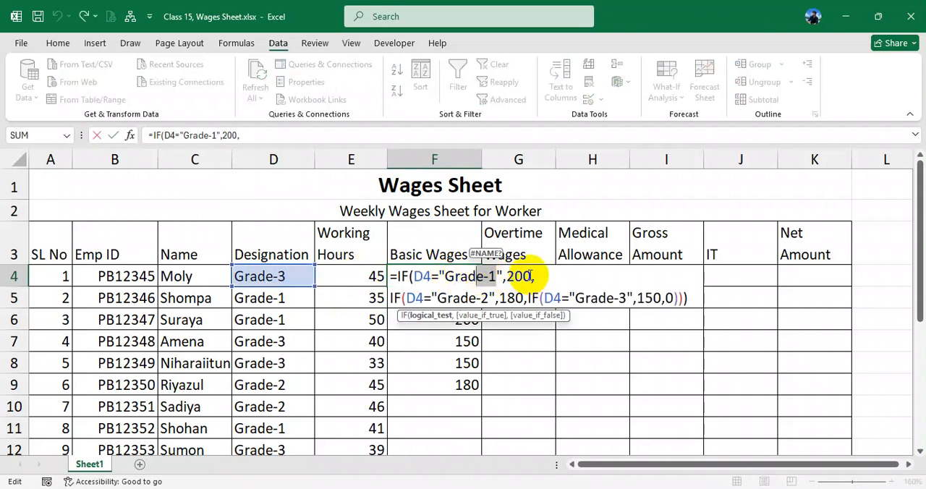
click(530, 276)
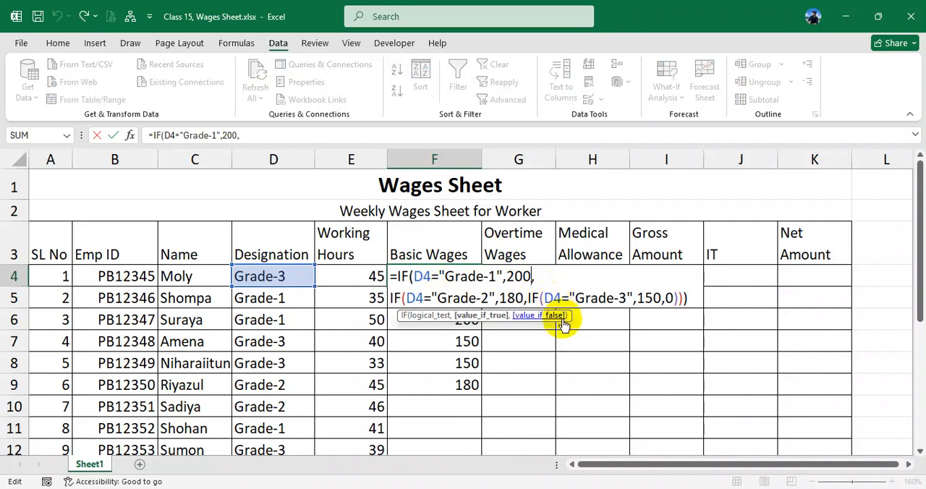
text(*)
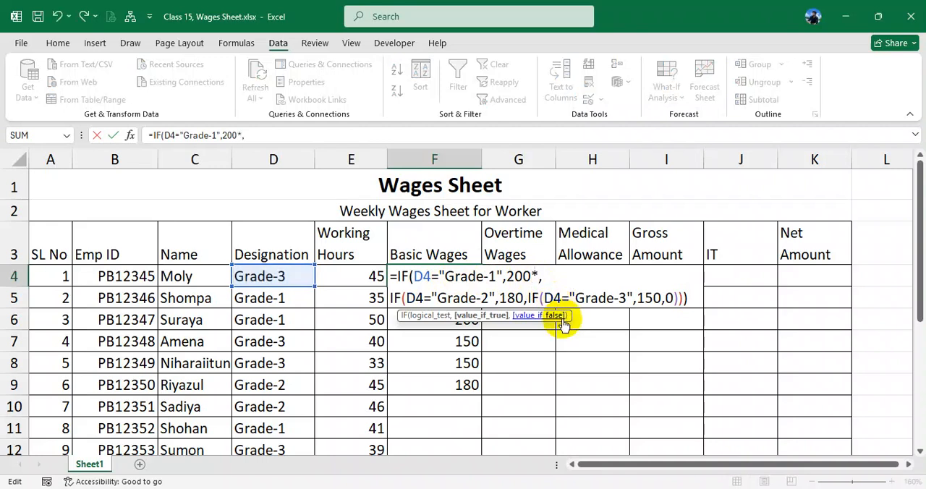
click(368, 276)
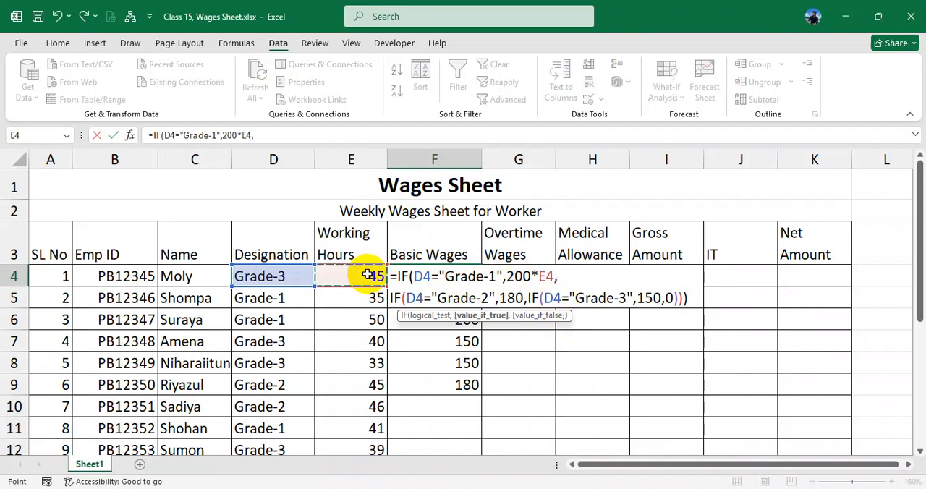
- Multiply the Grade-2 rate of 180 by E4 in the F4 formula
click(489, 297)
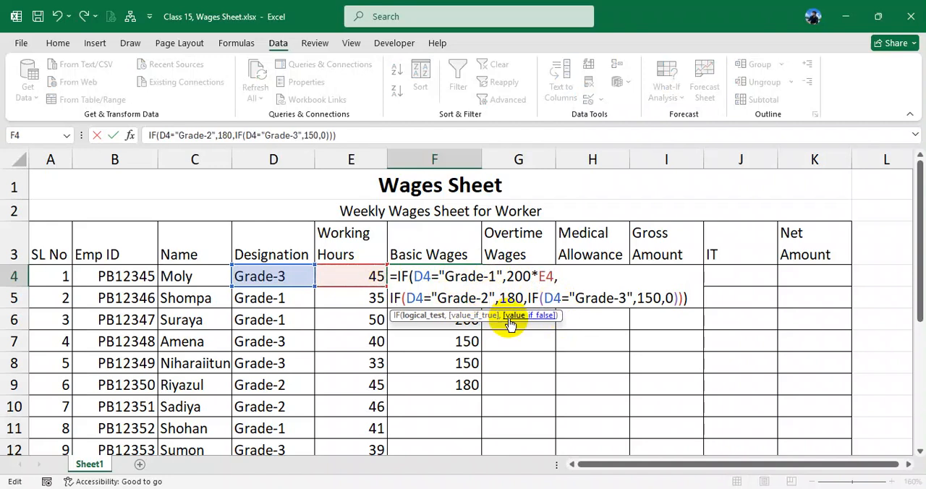
click(527, 298)
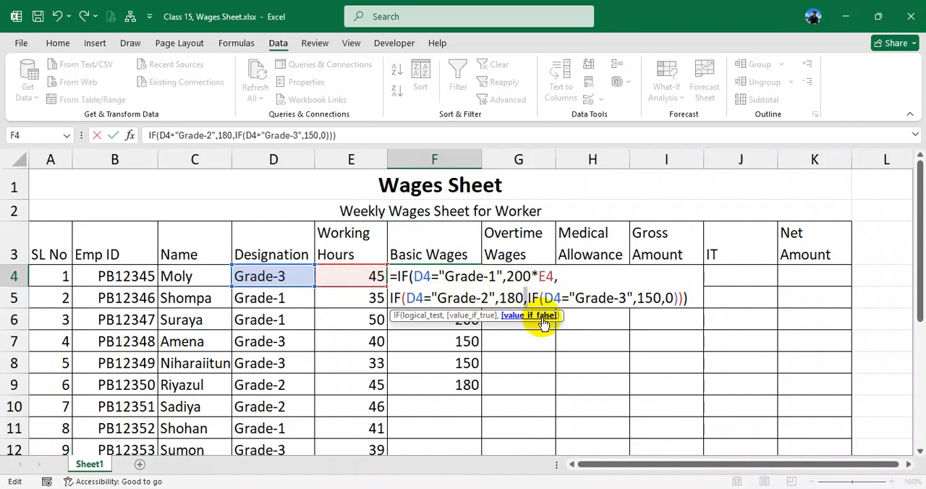
click(523, 298)
text(*)
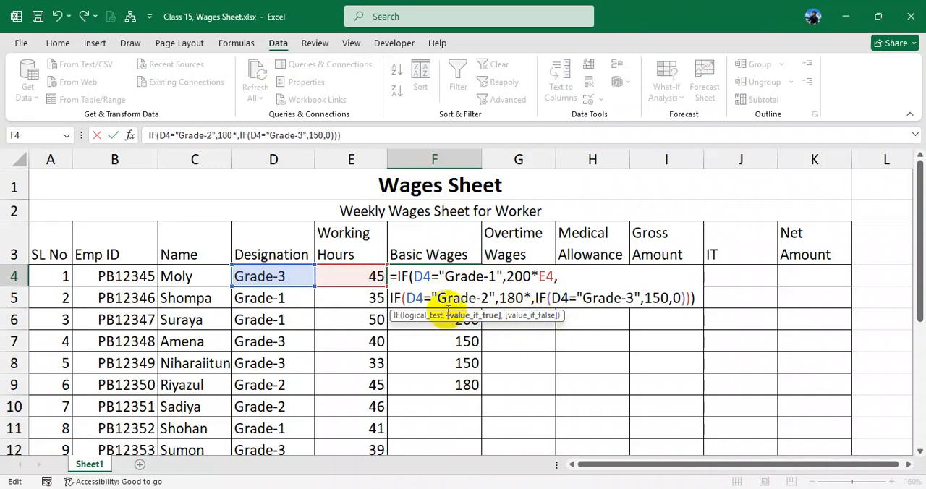
click(357, 275)
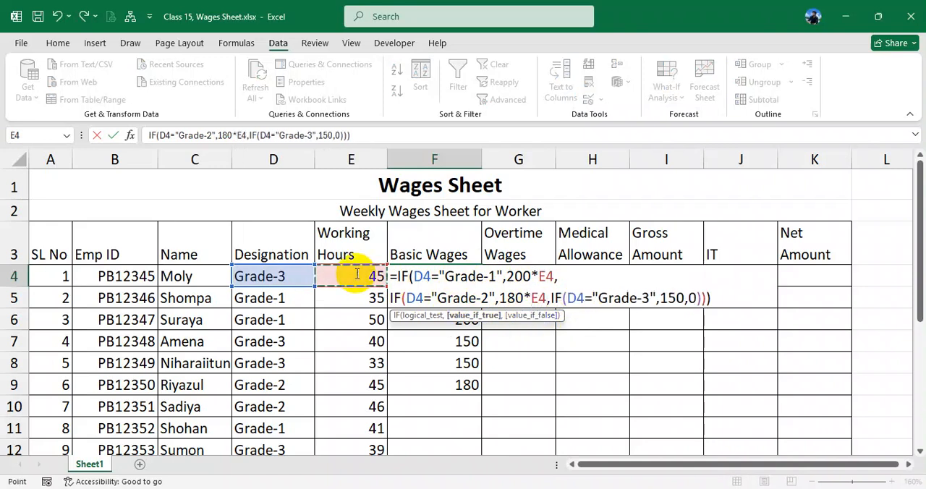
- Multiply the Grade-3 rate of 150 by E4 in the F4 formula and fill the formula down to F9
click(684, 297)
text(*)
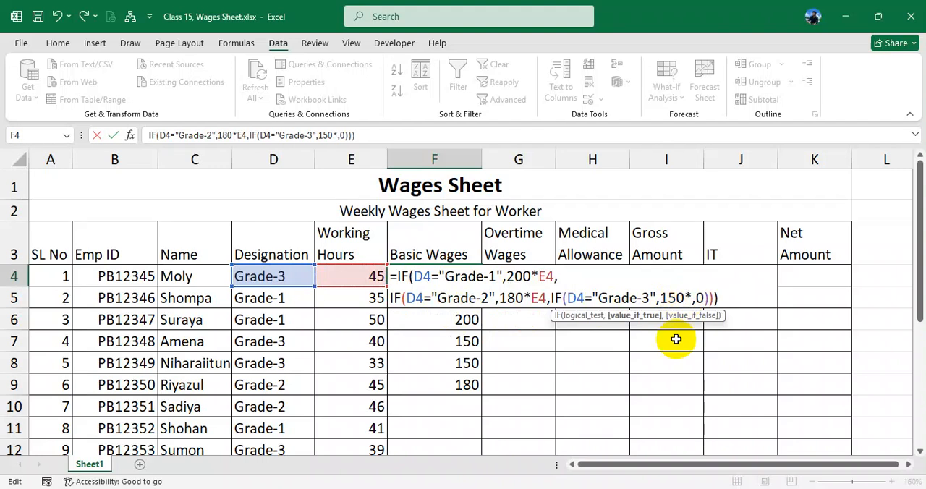
click(368, 275)
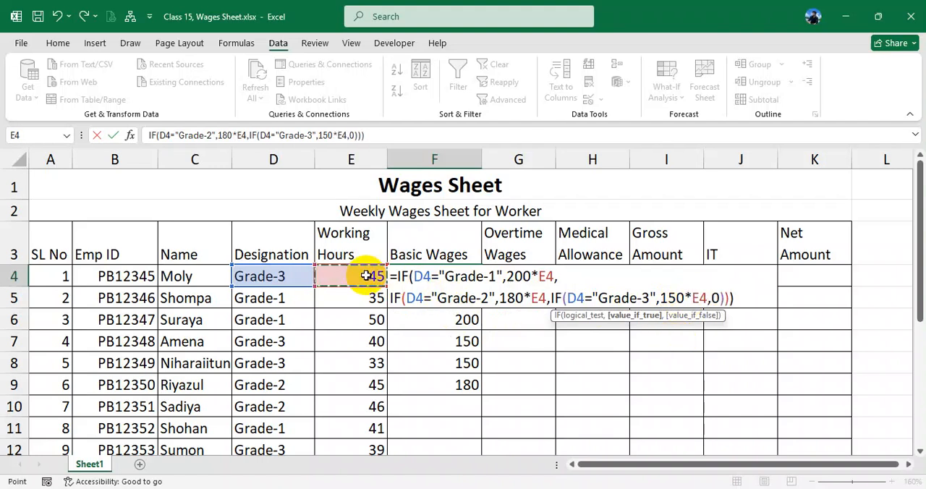
key(Return)
click(479, 285)
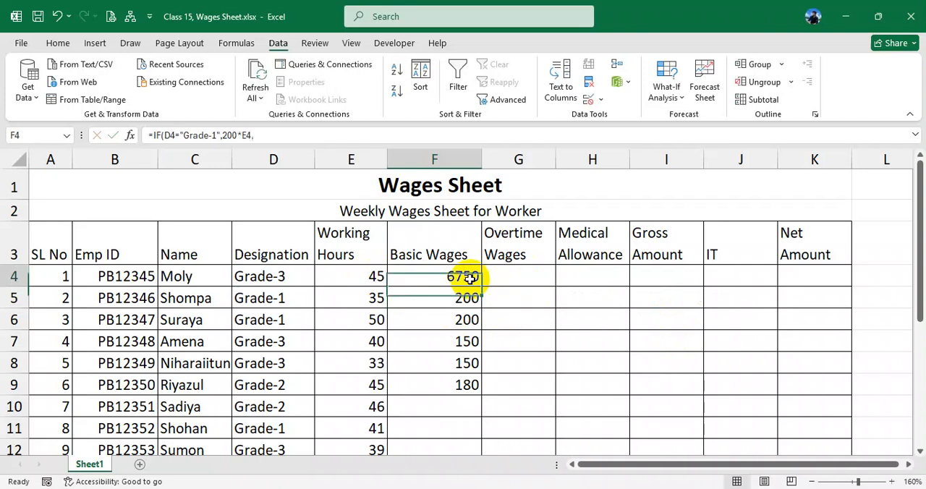
drag(481, 287, 480, 392)
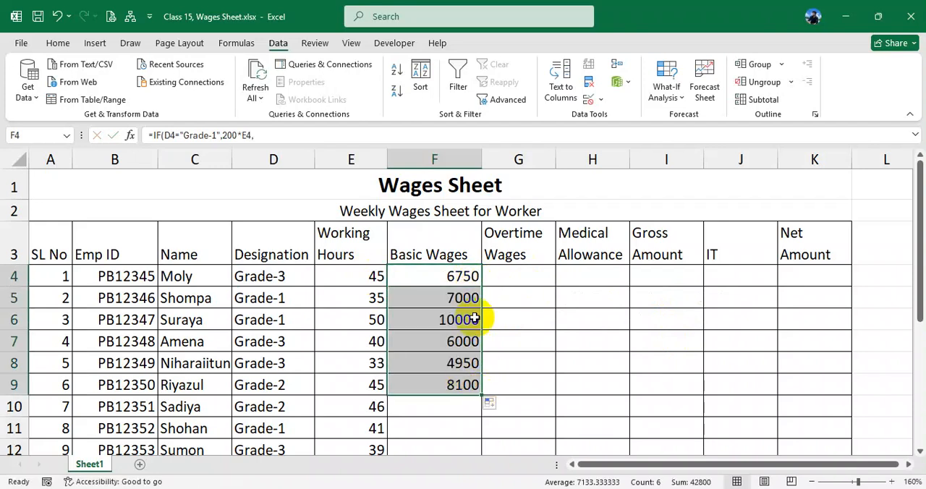
- Set the designation in D4 to Grade-1, Grade-2 and Grade-3 in turn, checking the basic wages in F4 each time
click(282, 275)
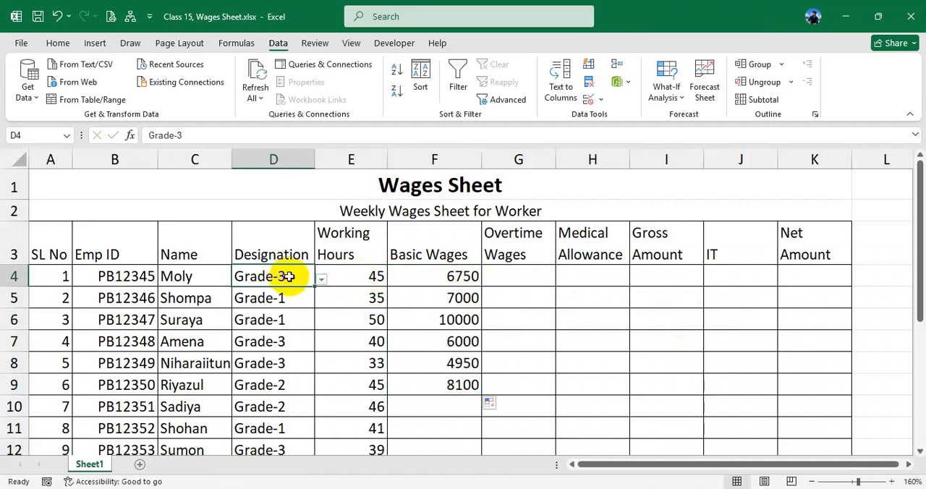
click(320, 280)
click(271, 293)
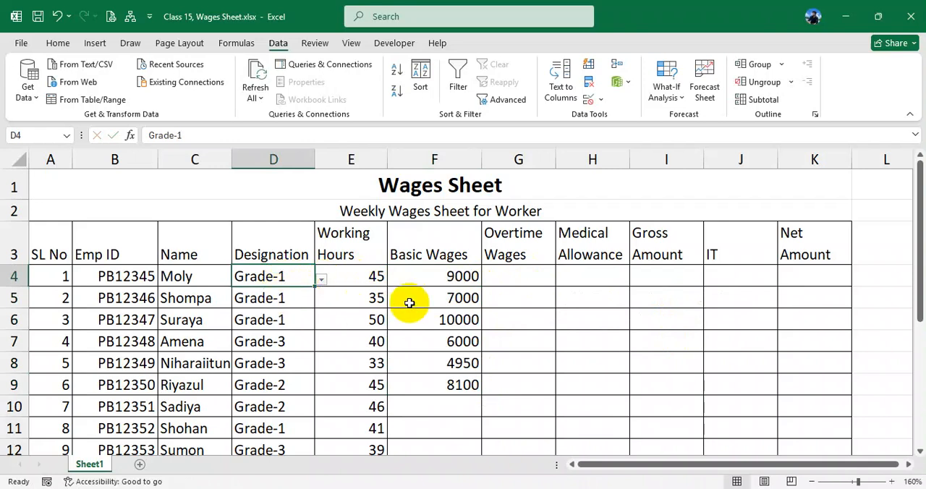
click(321, 280)
click(276, 304)
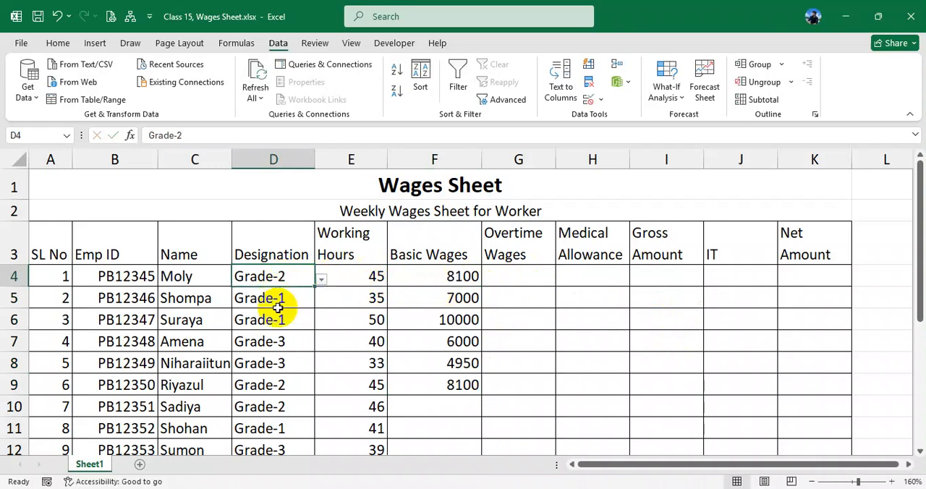
click(321, 280)
click(278, 316)
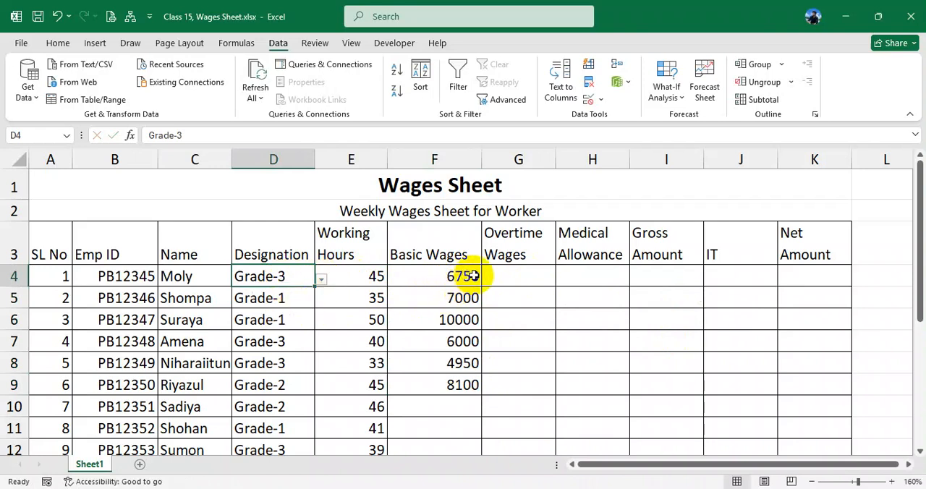
click(470, 276)
- Set the first worker's designation in D4 to Grade-2 and check the basic wages in F4
click(293, 280)
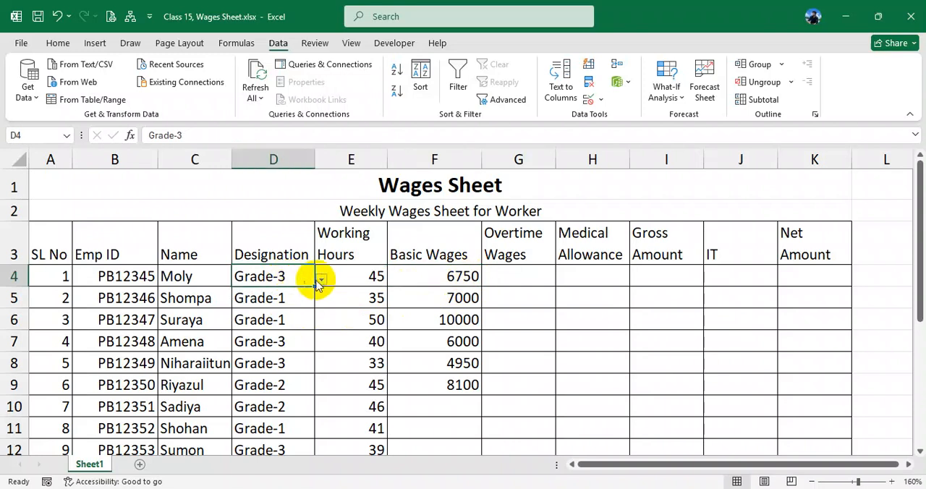
click(320, 281)
click(278, 303)
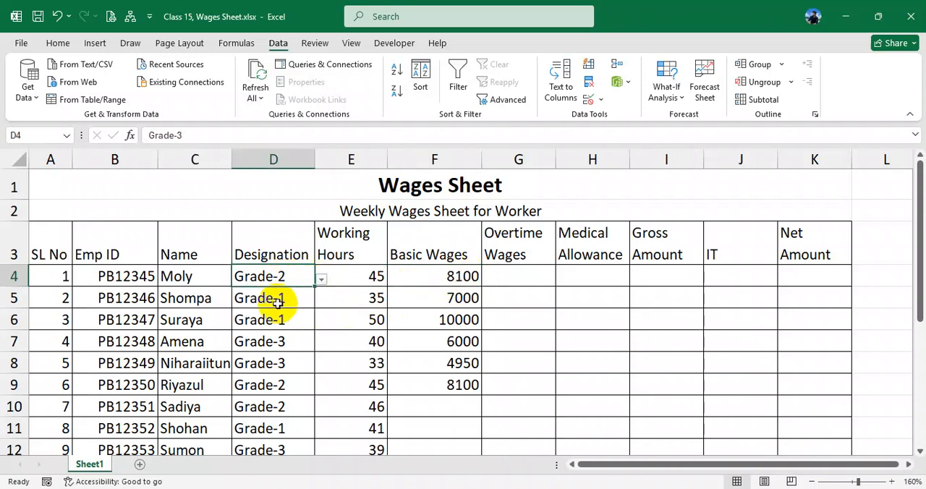
click(453, 278)
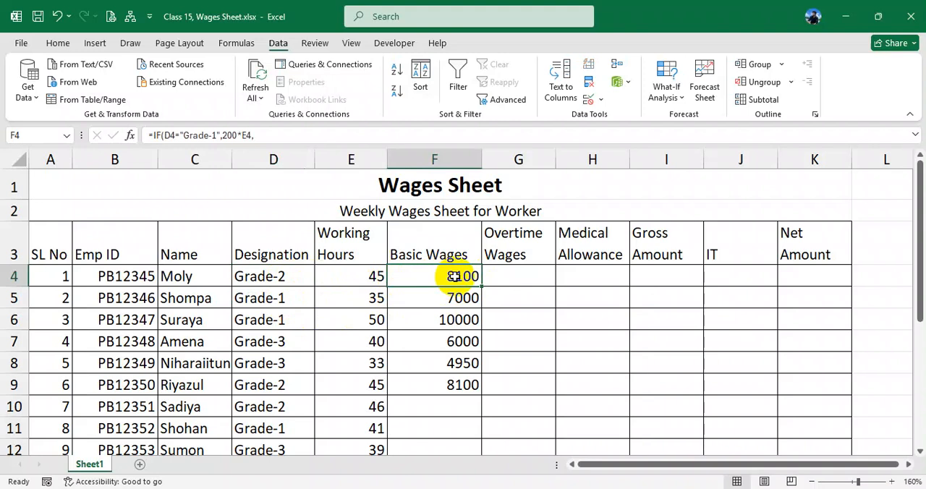
- Switch to Calculator and divide 8100 by 45 to verify the first worker's hourly rate, and close it
click(428, 488)
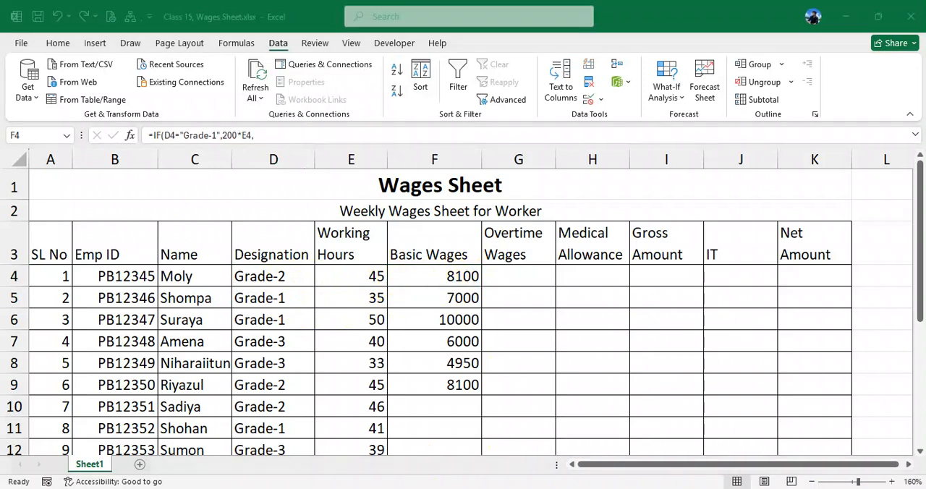
drag(439, 90, 624, 91)
click(619, 312)
click(566, 385)
click(619, 420)
click(619, 420)
click(725, 276)
click(566, 348)
click(619, 347)
click(708, 413)
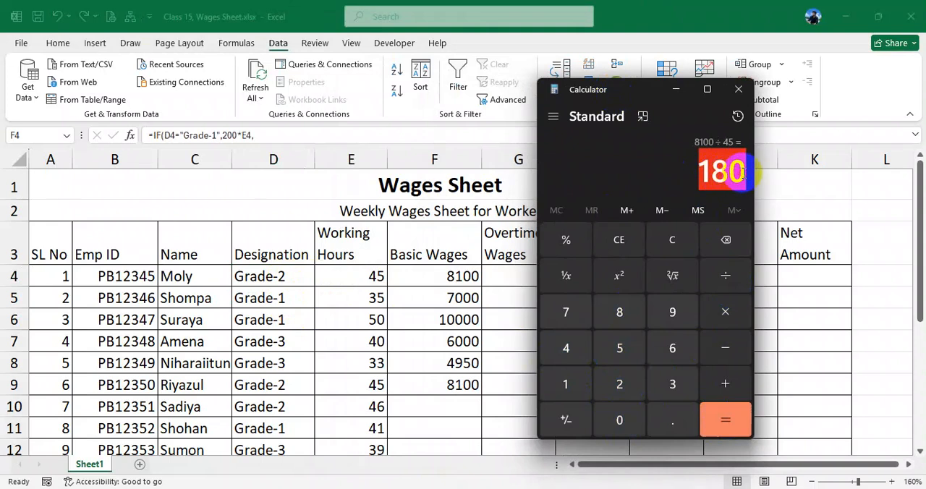
click(738, 89)
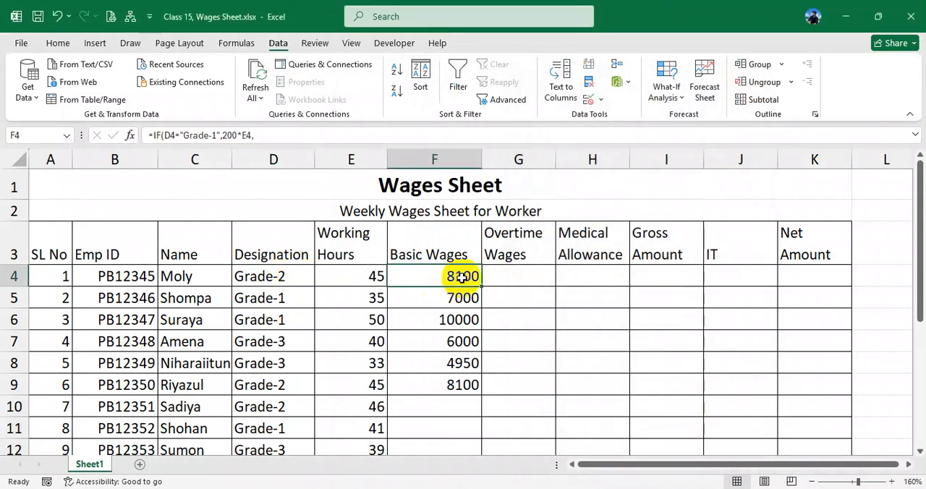
- Review the working hours in column E alongside the basic wages in F4:F7
click(368, 277)
drag(367, 277, 368, 445)
drag(448, 276, 443, 342)
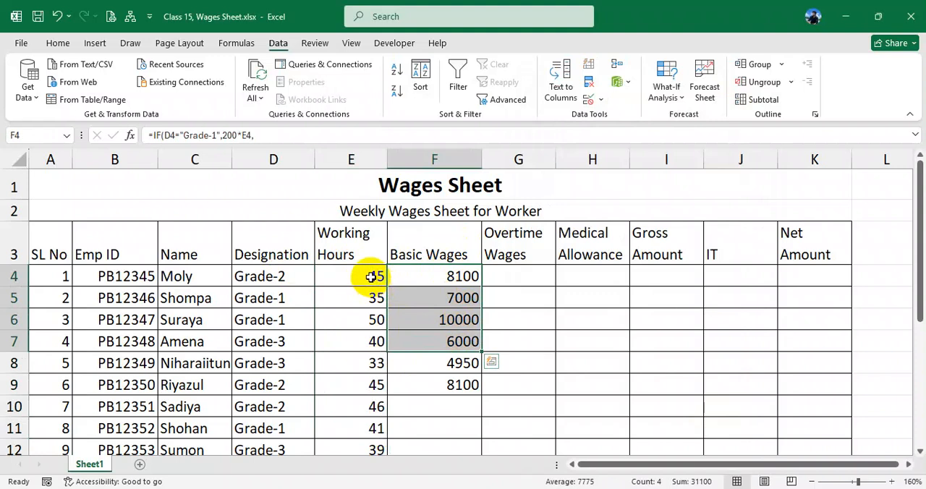
- Switch to the PDF in the browser and read rule 4 on how overtime wages are calculated
click(508, 488)
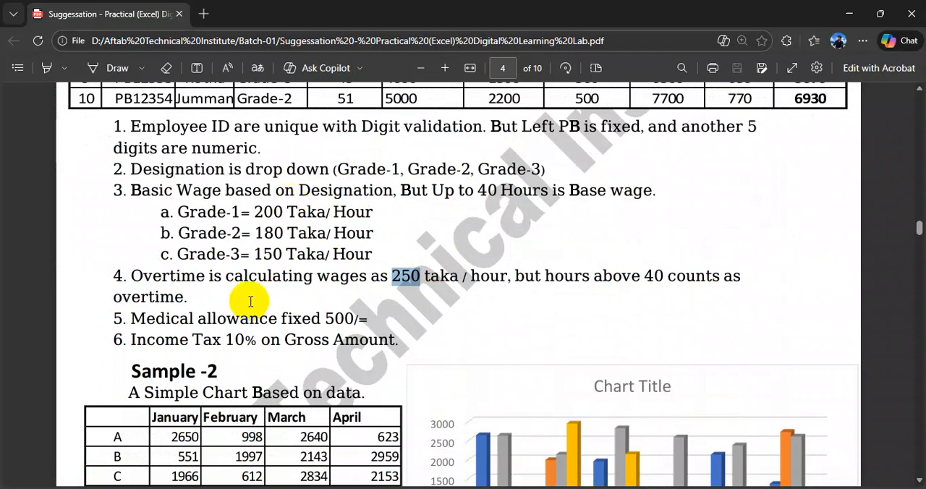
drag(130, 276, 454, 274)
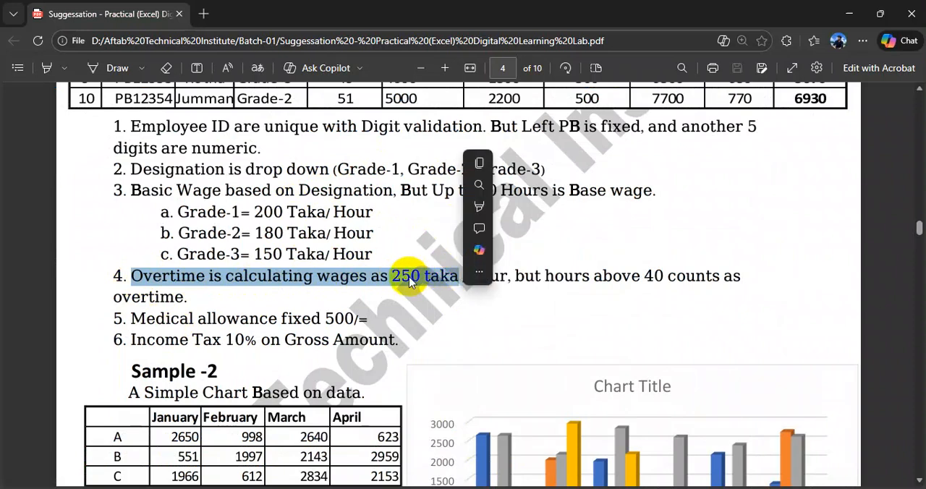
click(528, 301)
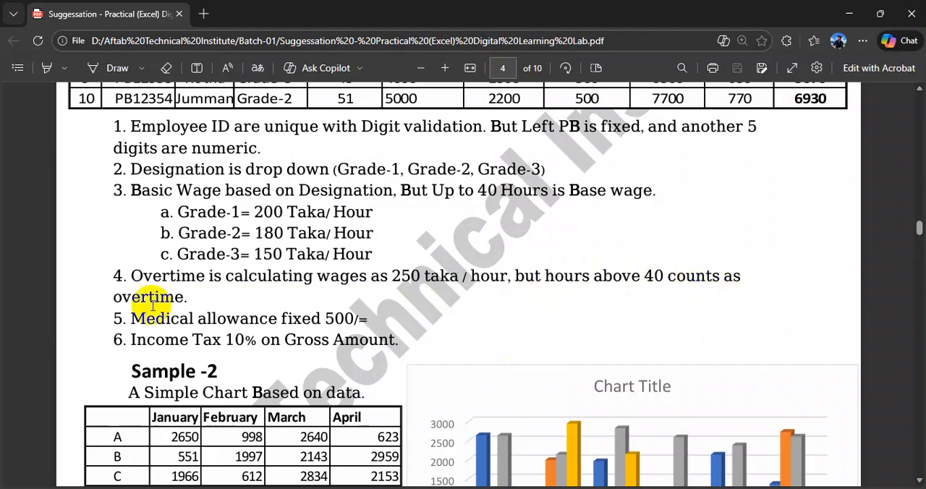
drag(112, 296, 189, 297)
drag(131, 275, 392, 276)
click(398, 276)
drag(133, 275, 208, 276)
- Return to the Excel wages sheet and fill the Overtime Wages cells from G4 downward with yellow
key(alt+Tab)
drag(516, 282, 517, 368)
scroll(416, 324, up, 1)
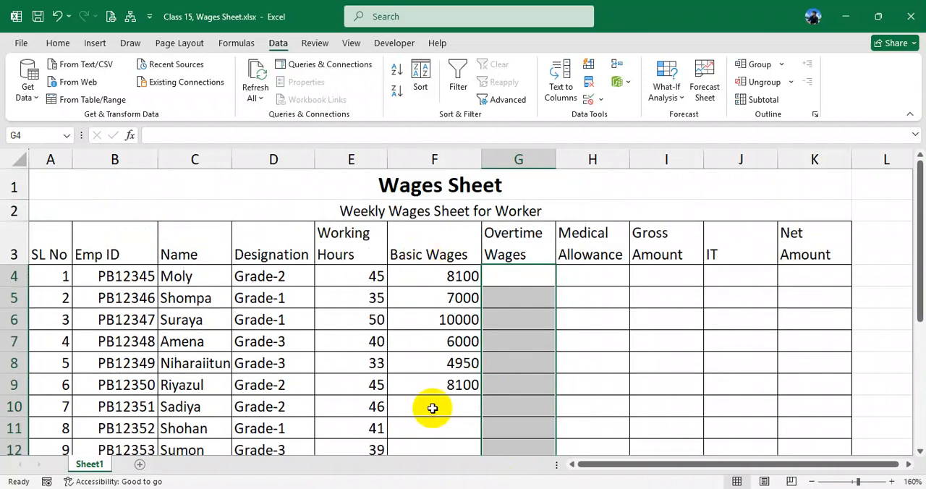
click(58, 41)
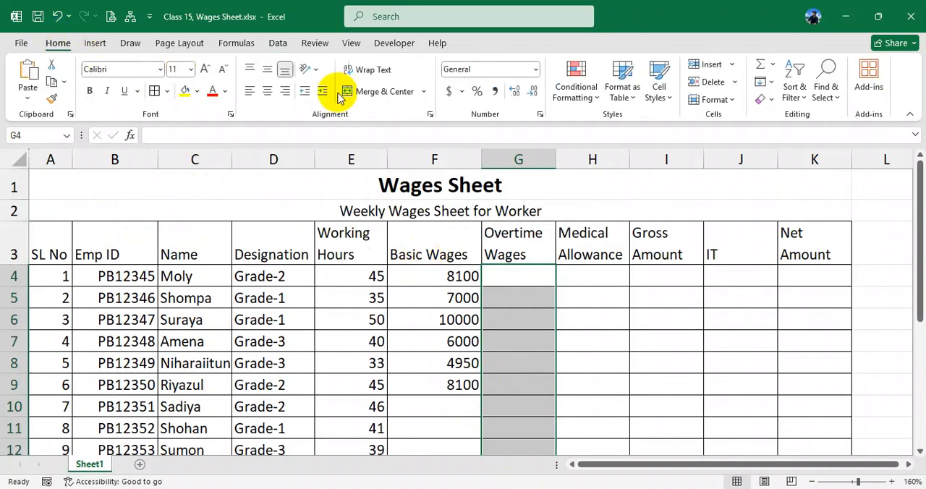
click(187, 92)
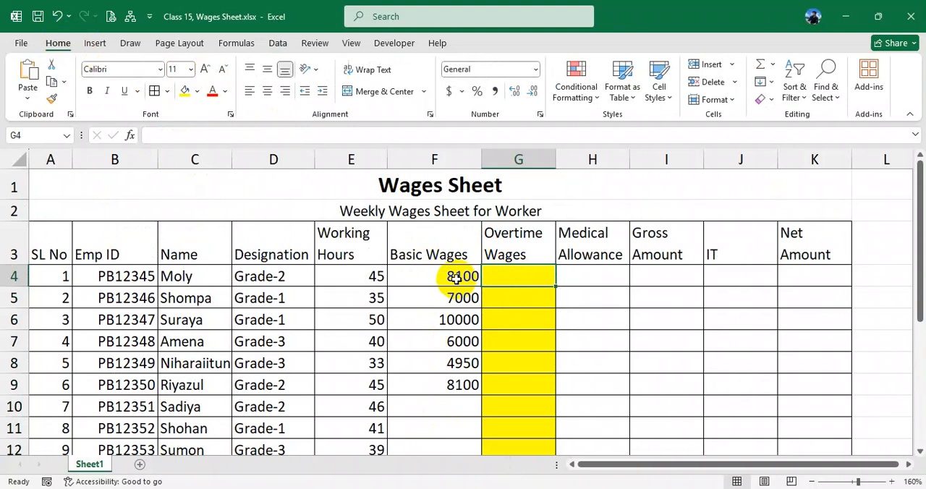
- Compare the working hours with the basic wages in rows 4 to 6 against the 40-hour overtime rule
click(454, 278)
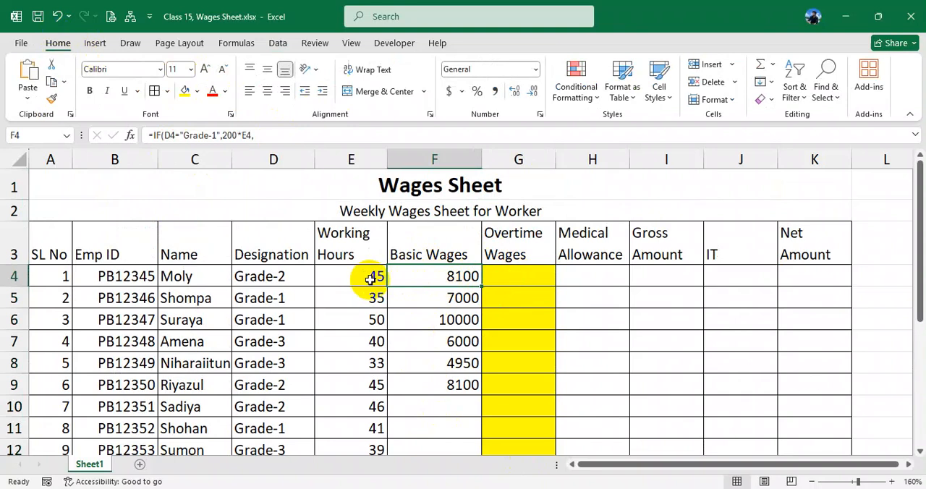
click(408, 310)
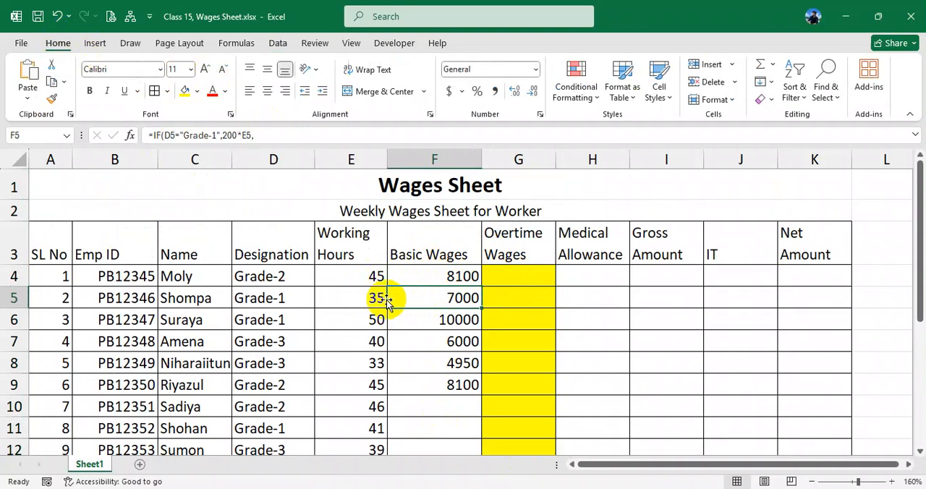
click(440, 319)
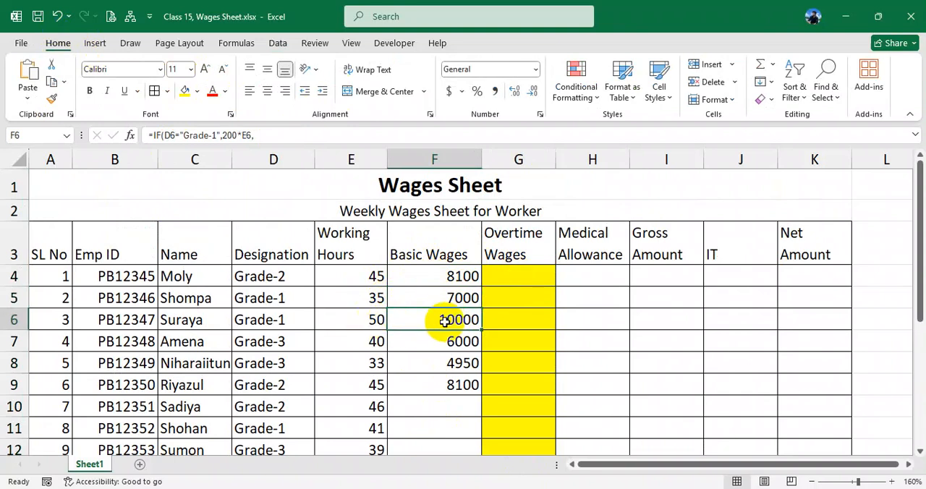
click(528, 320)
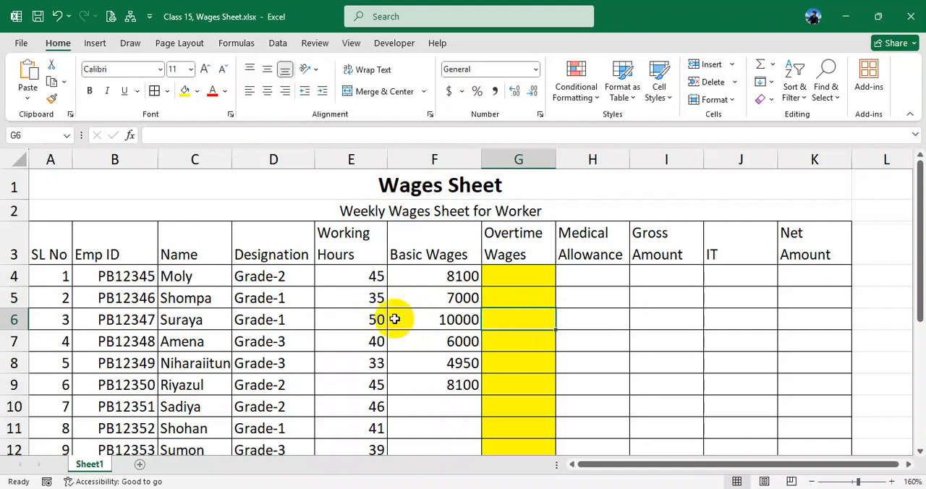
drag(367, 319, 458, 325)
click(470, 320)
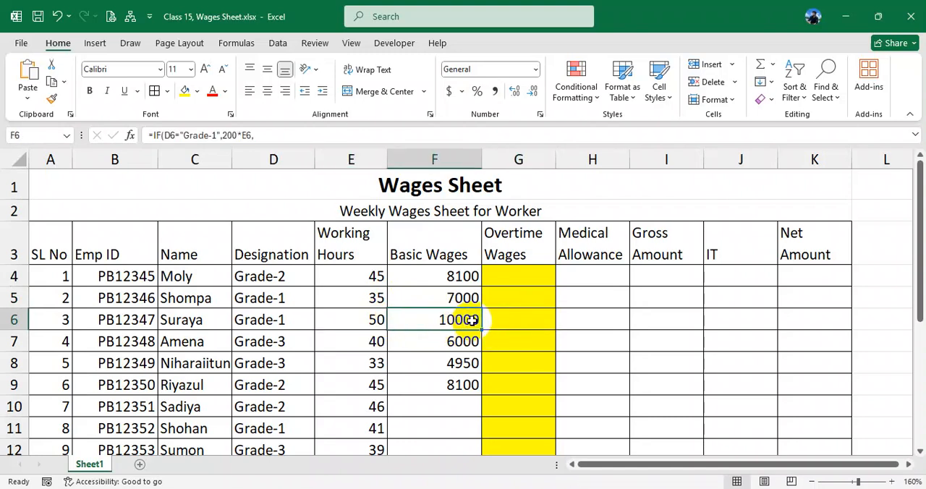
- Set the designation in D6 to Grade-2 and check its basic wages against the working hours in E6
click(374, 320)
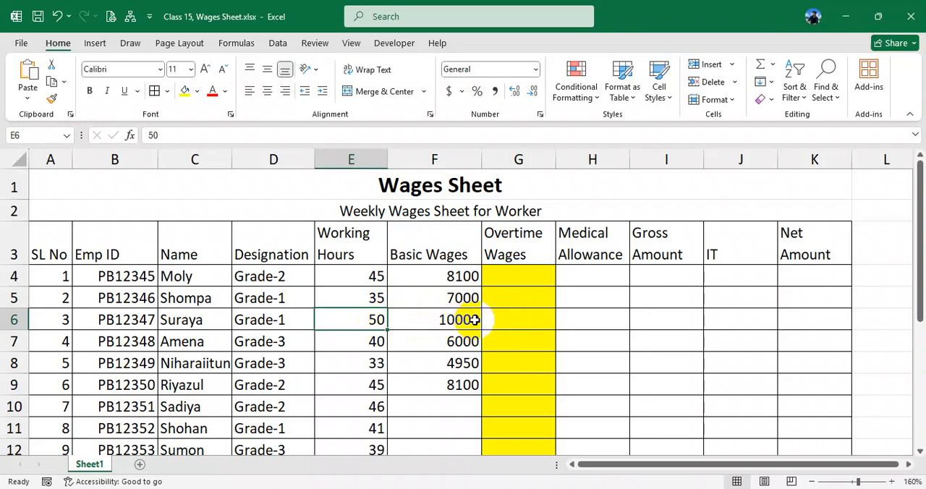
click(293, 321)
click(320, 327)
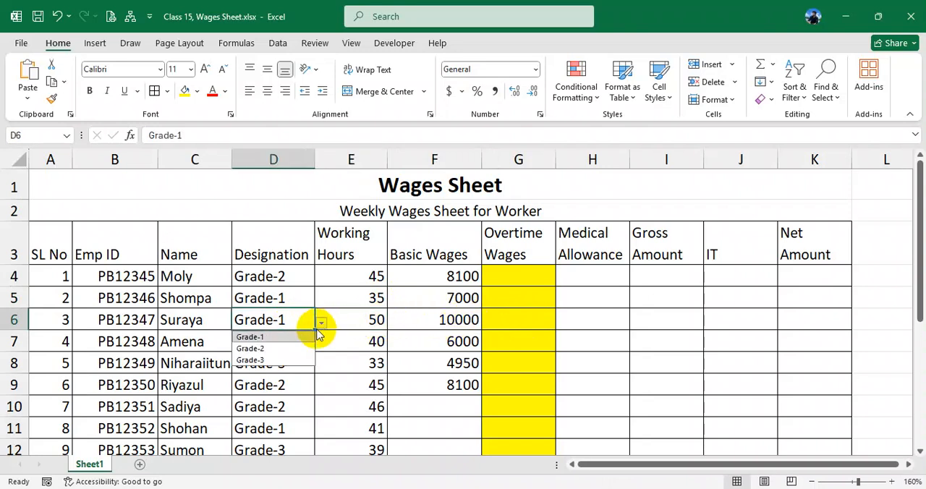
click(277, 350)
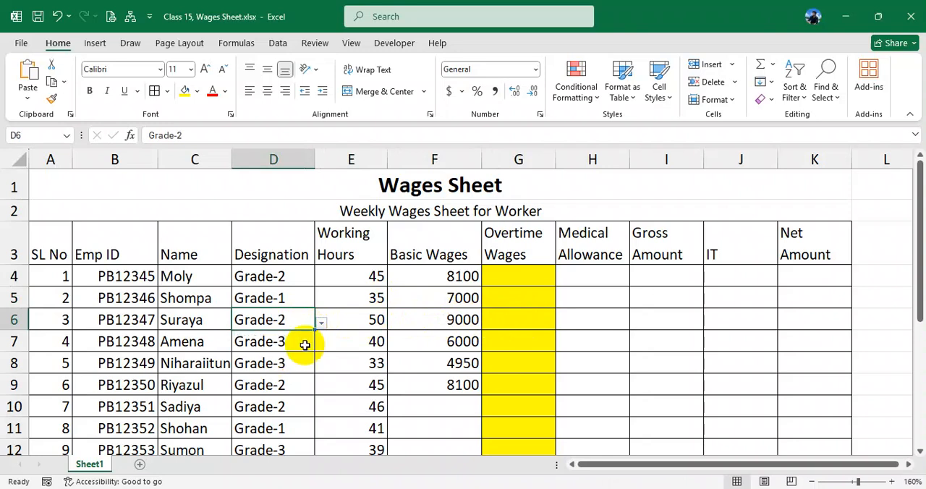
click(373, 325)
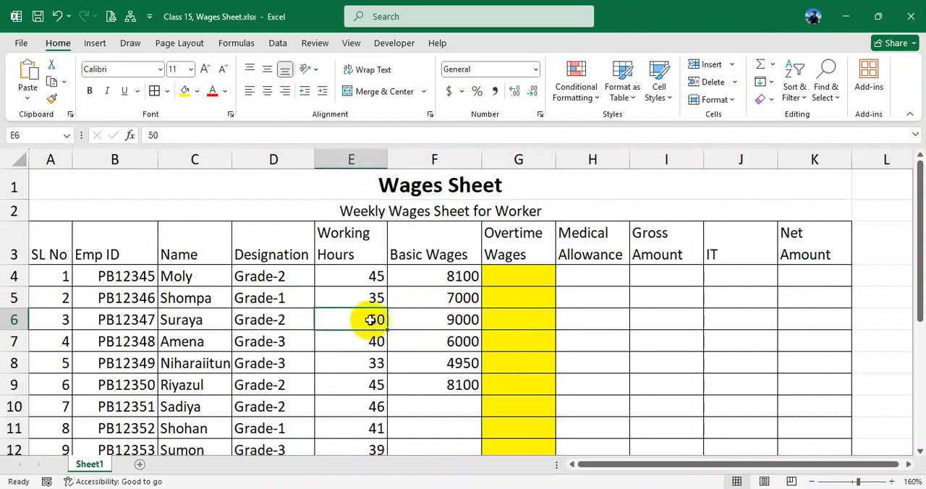
- Set the designation in D6 to Grade-3 and check the basic wages in F6
click(289, 320)
click(321, 323)
click(278, 360)
click(428, 320)
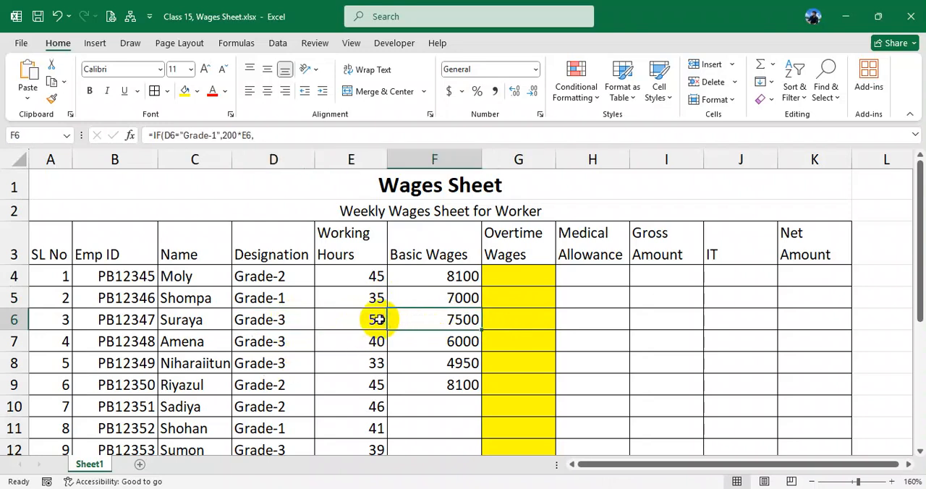
- Compare the working hours in E4:E9 with the basic wages calculated in F4:F9
drag(355, 320, 443, 320)
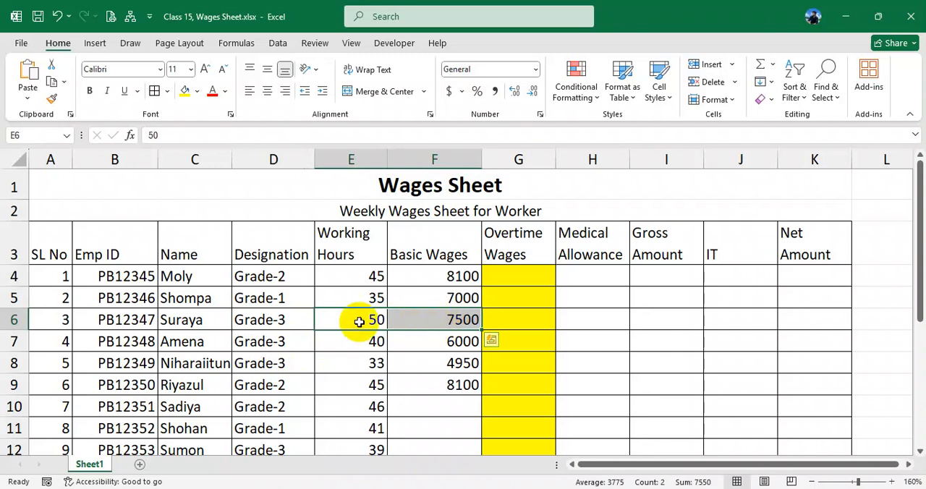
drag(420, 271, 437, 383)
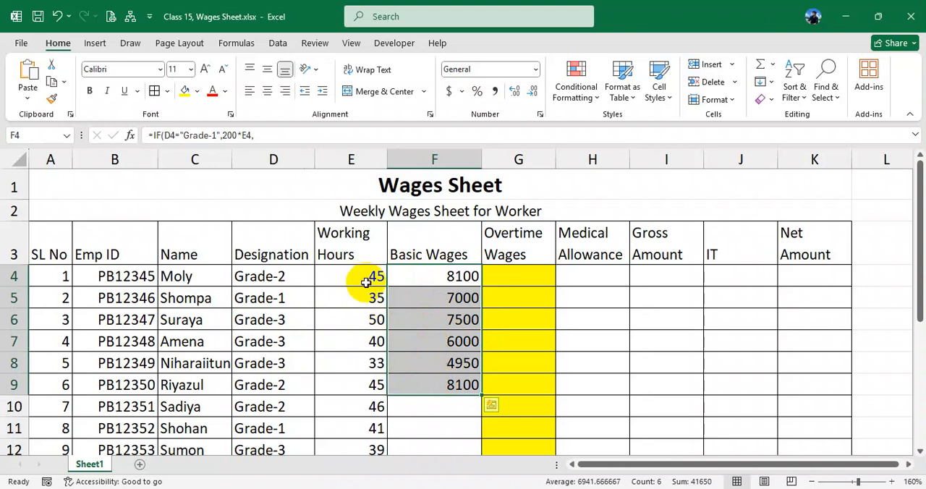
drag(366, 282, 376, 385)
click(438, 277)
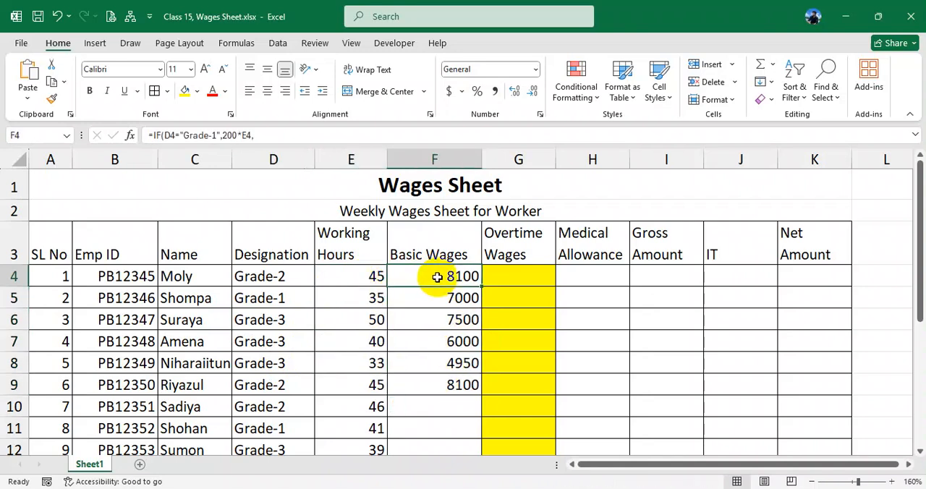
drag(437, 277, 447, 373)
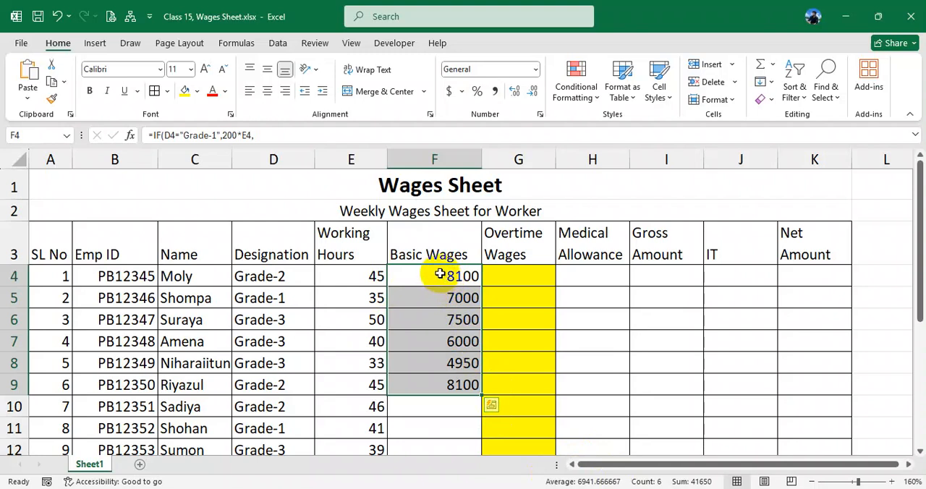
drag(362, 247, 459, 344)
drag(644, 471, 678, 472)
click(864, 272)
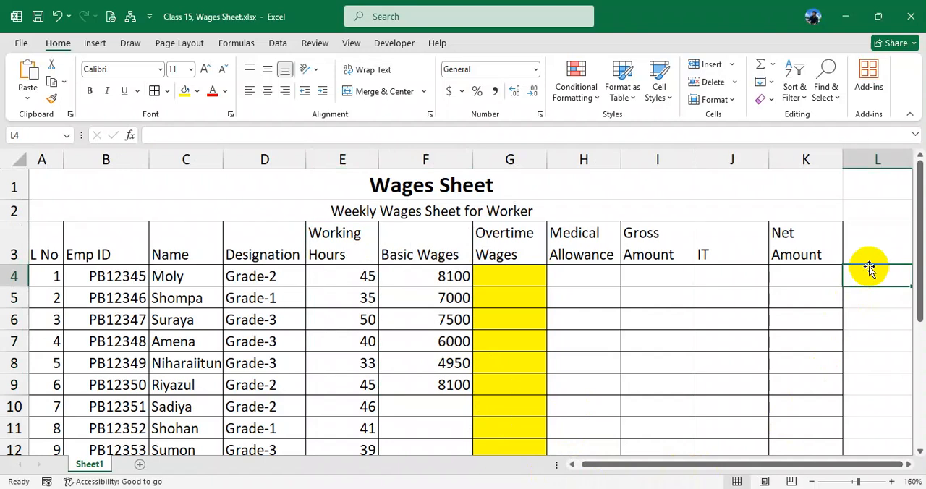
- Enter the trial formula =MIN(E6:E13) in F15 below the table to find the lowest working hours
scroll(745, 402, down, 2)
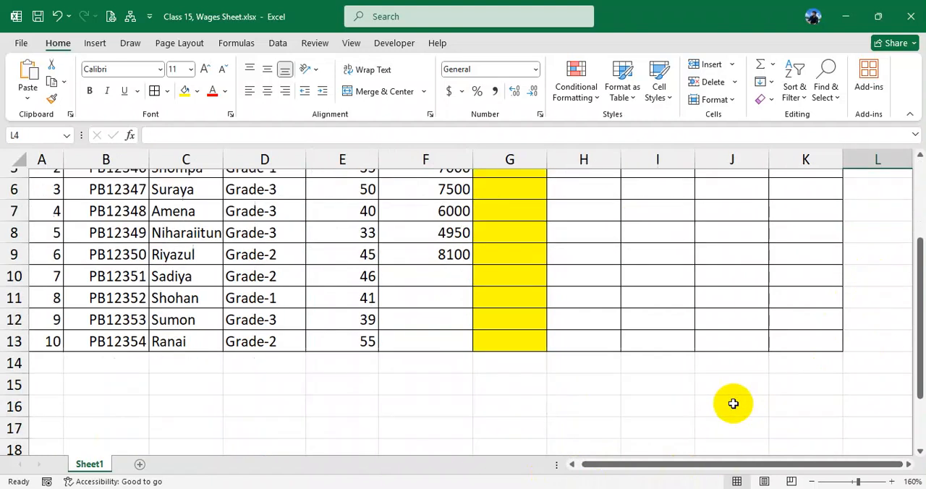
click(442, 389)
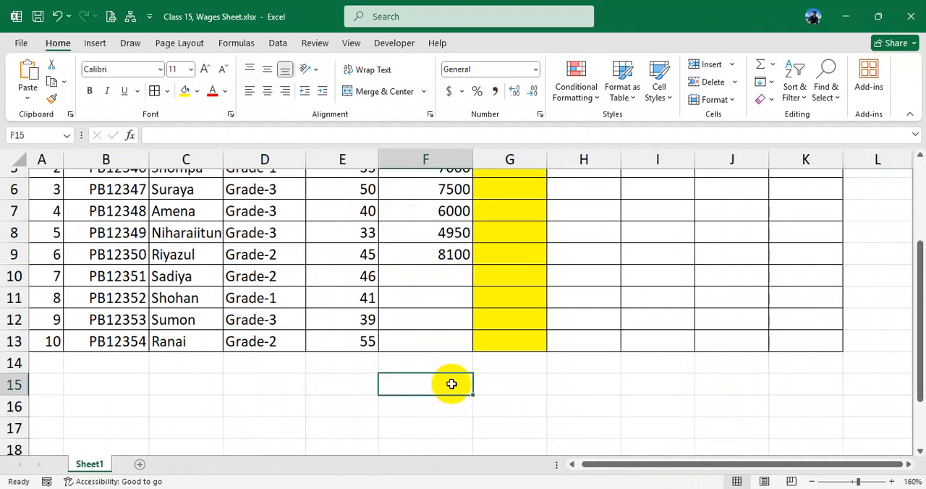
text(=max)
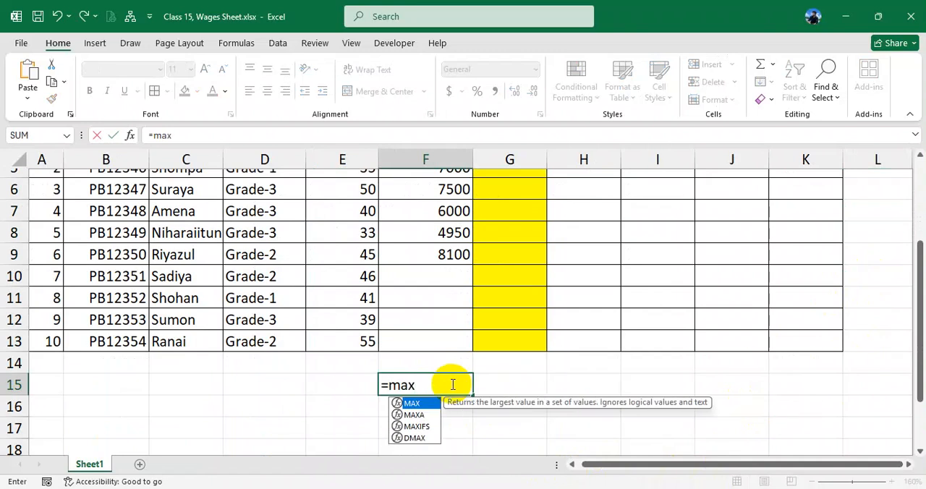
key(BackSpace)
key(BackSpace)
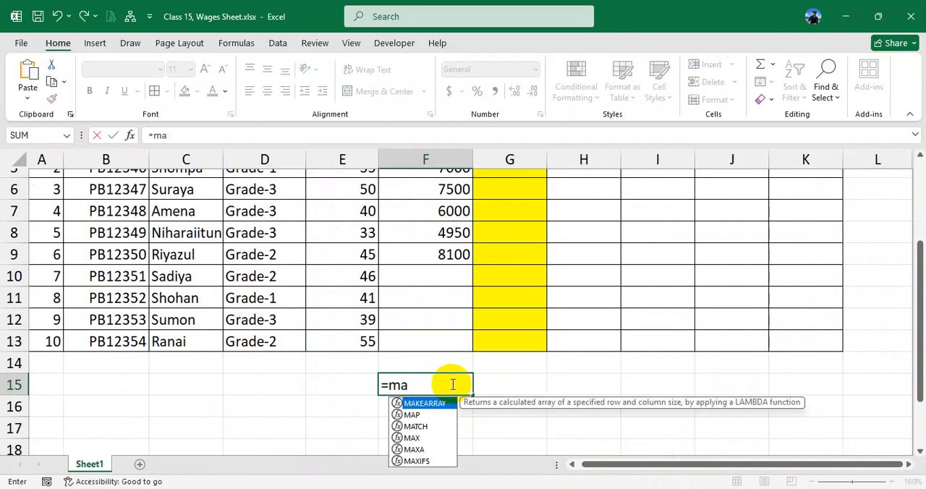
text(in()
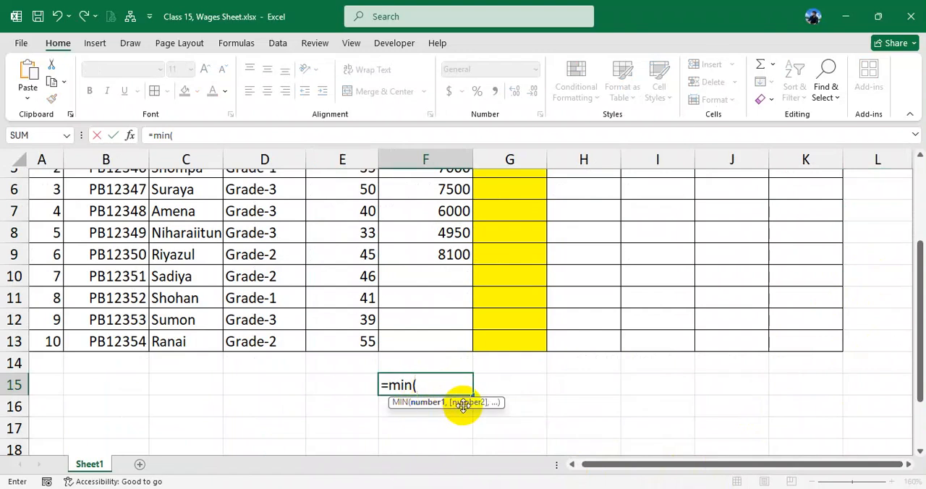
drag(355, 191, 359, 343)
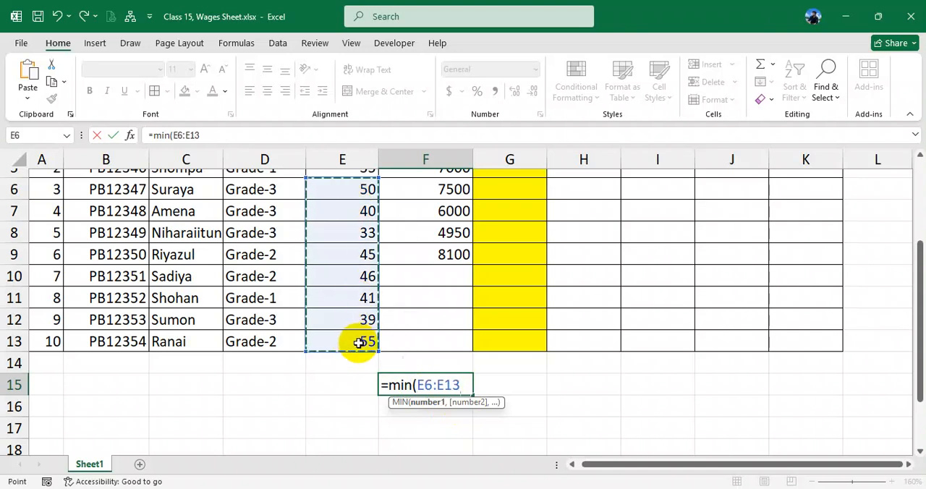
text())
key(Return)
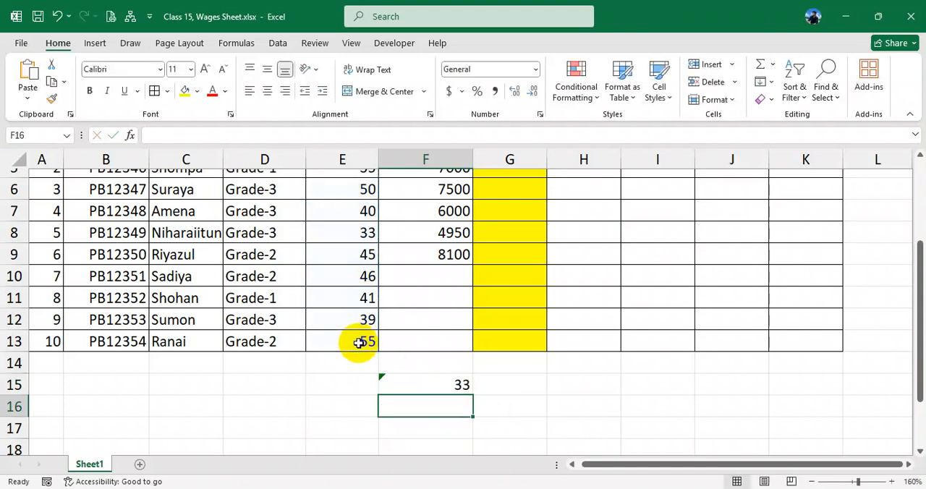
- Replace the trial formula in F15 with =MIN(E7,E9,30), combining two working-hours cells and a constant
click(437, 384)
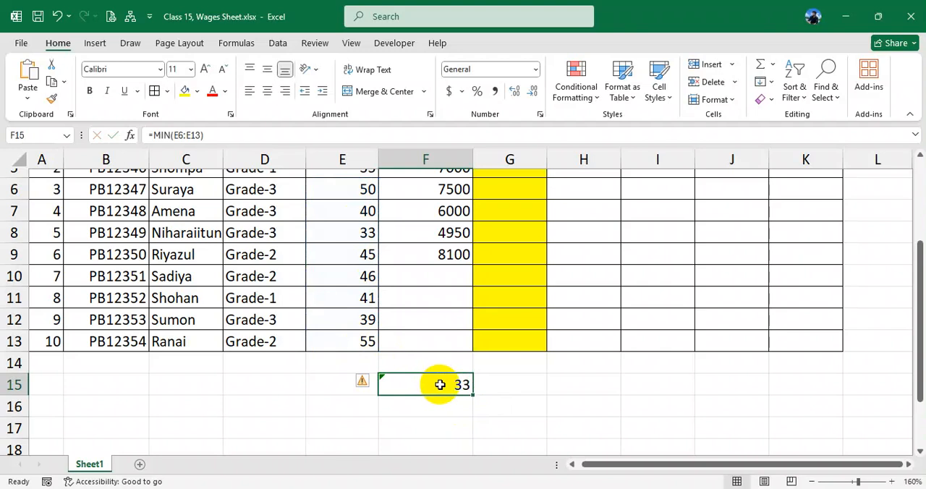
key(Delete)
key(Return)
click(441, 381)
text(=)
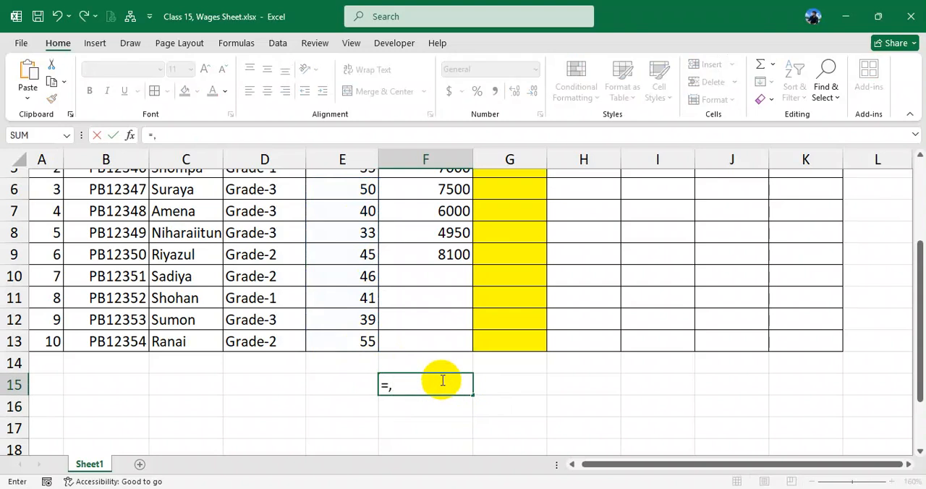
text(min()
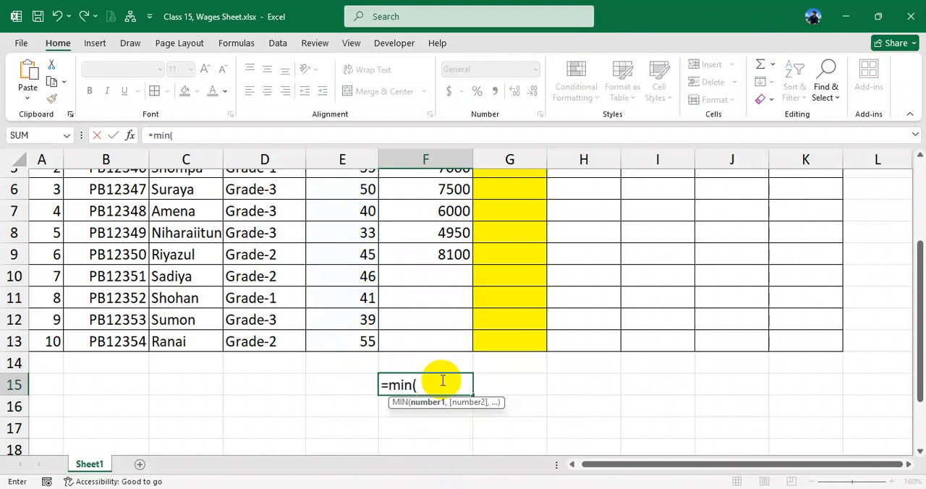
click(350, 212)
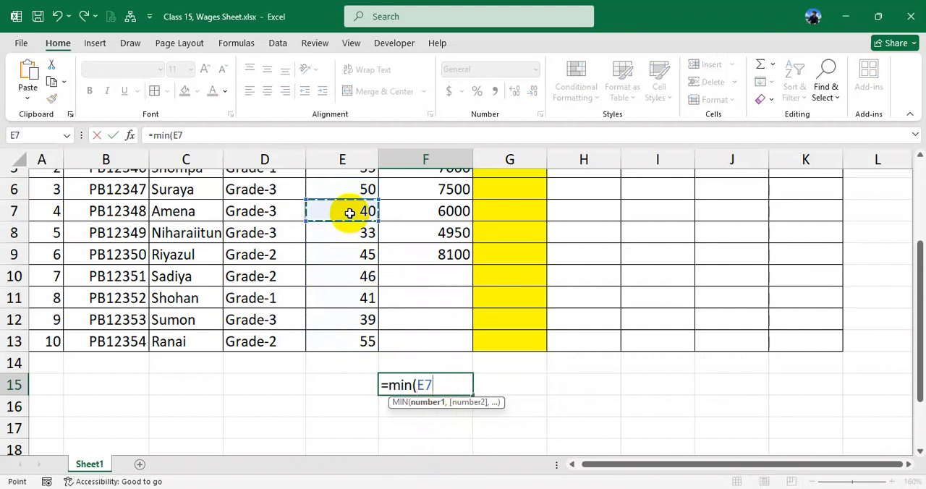
text(,)
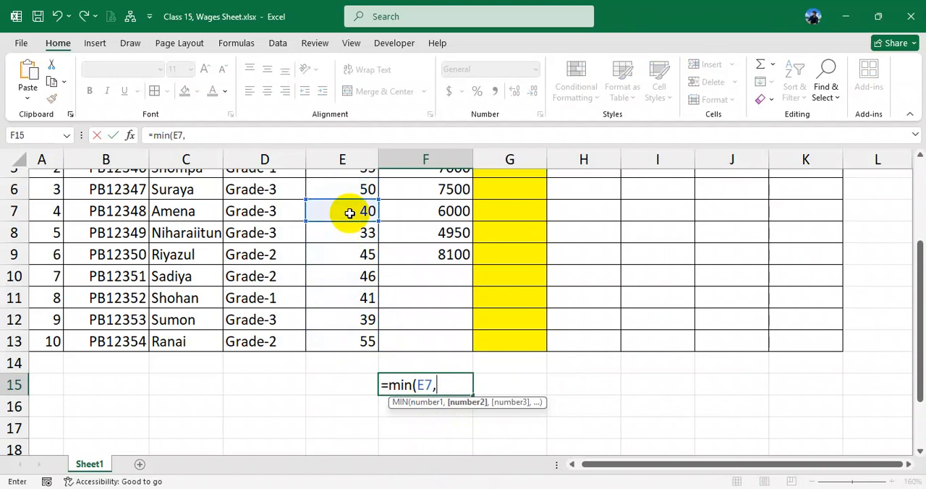
click(360, 252)
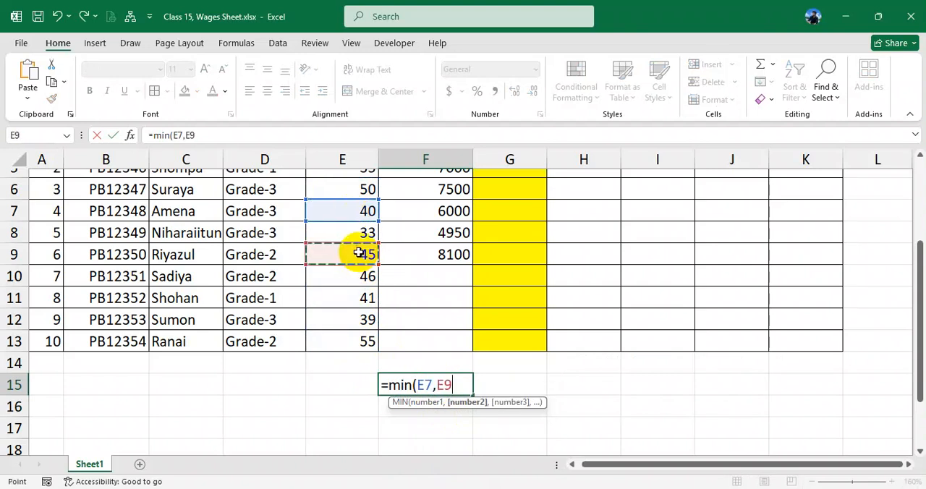
text(,)
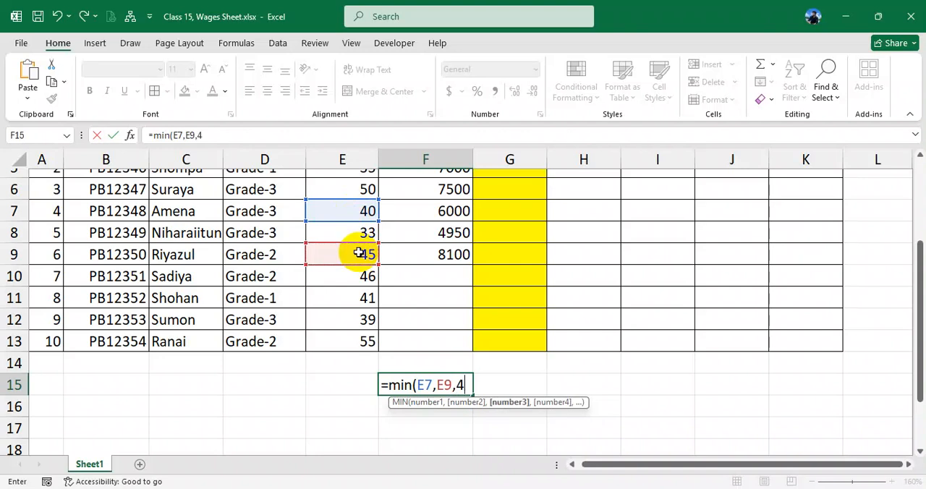
text(30))
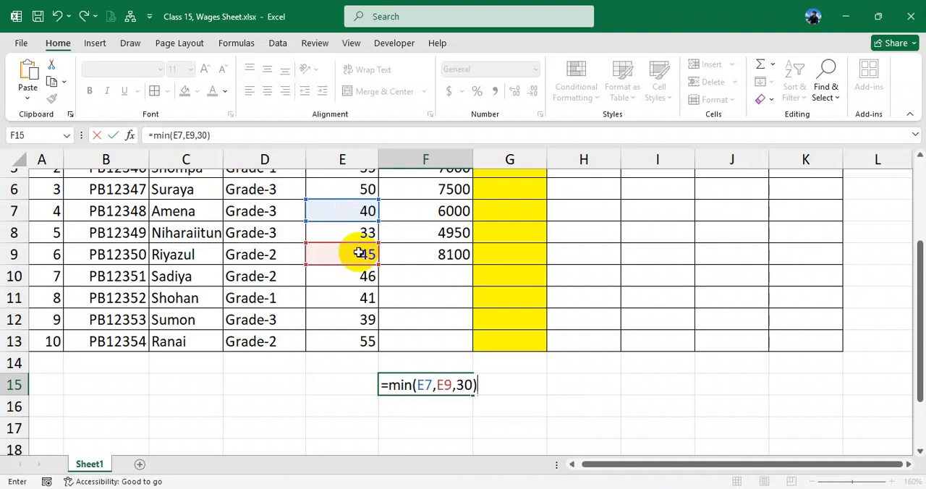
key(Return)
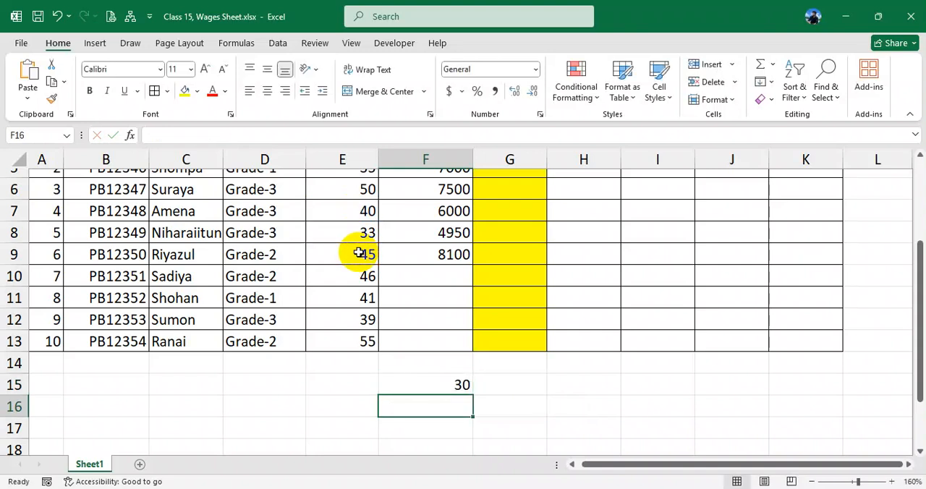
- Examine the arguments of the trial MIN formula in F15, then clear the cell
double_click(446, 384)
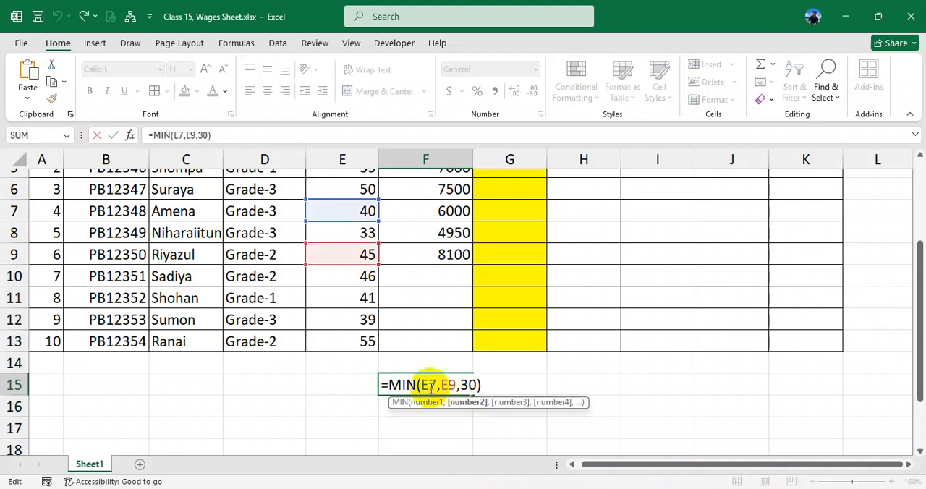
drag(411, 385, 479, 385)
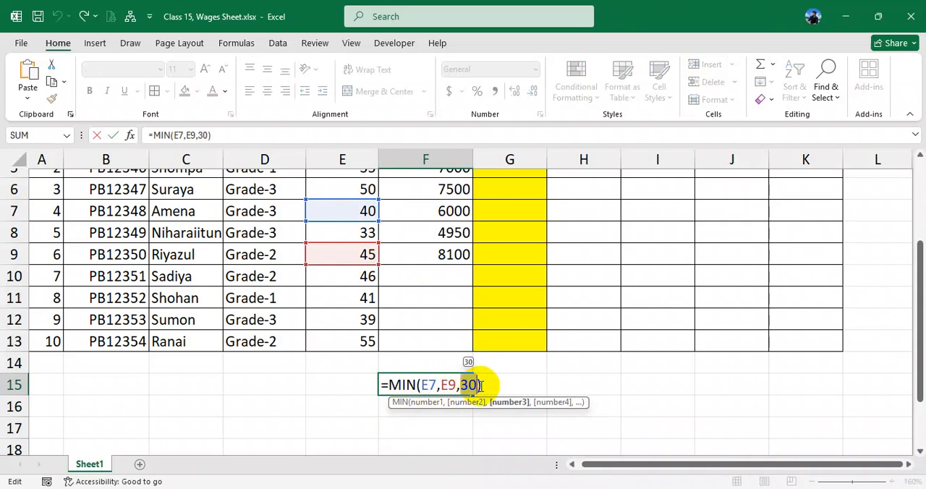
key(Return)
click(459, 384)
key(Delete)
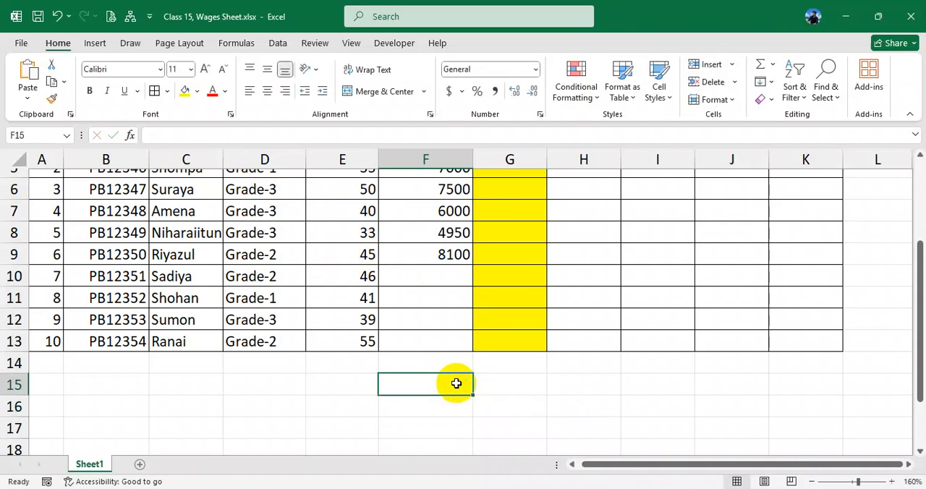
- Examine the basic wages in F4:F9 and the IF formula in F4, especially its reference to the hours in E4
scroll(456, 383, up, 2)
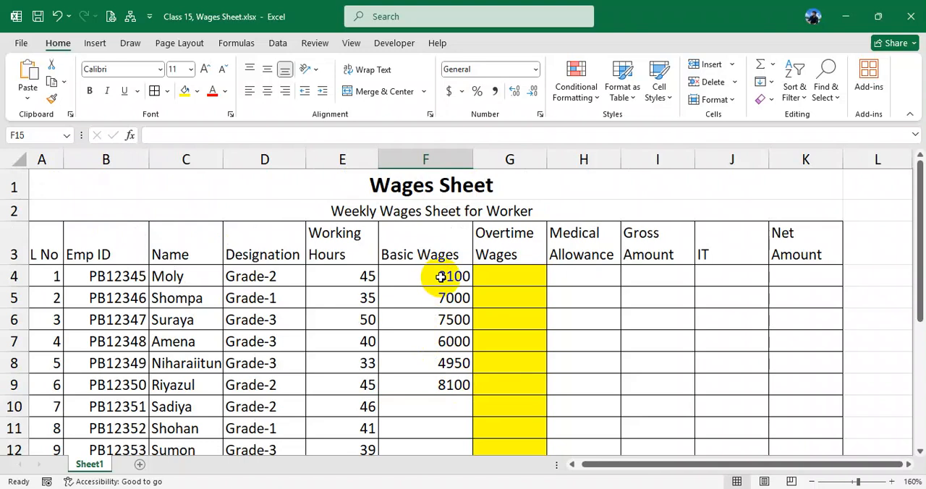
drag(440, 277, 443, 383)
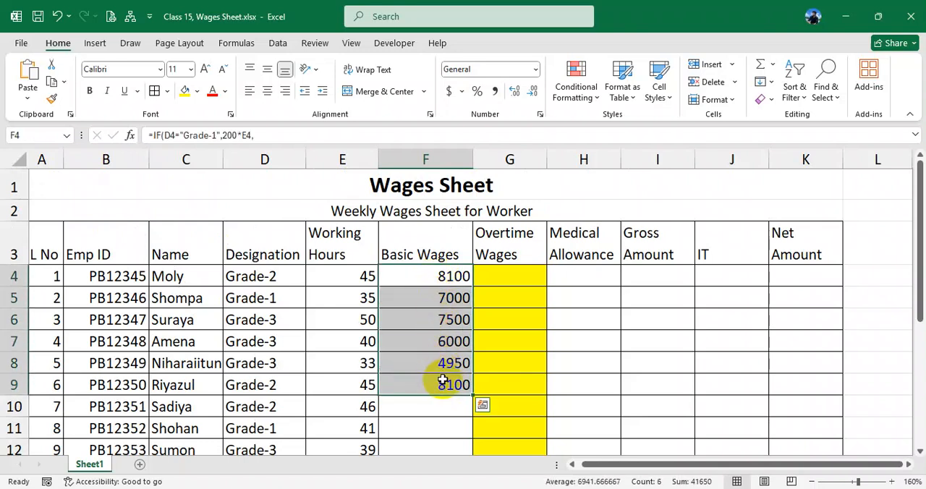
click(428, 274)
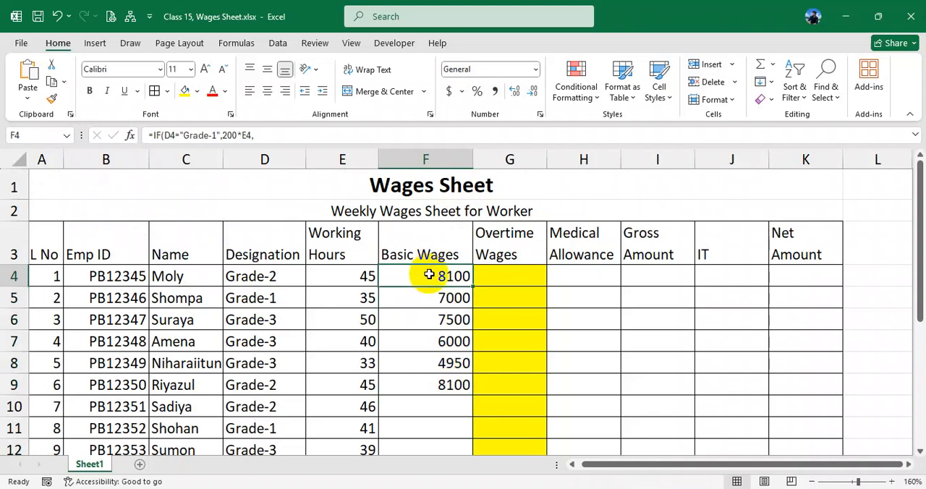
double_click(429, 275)
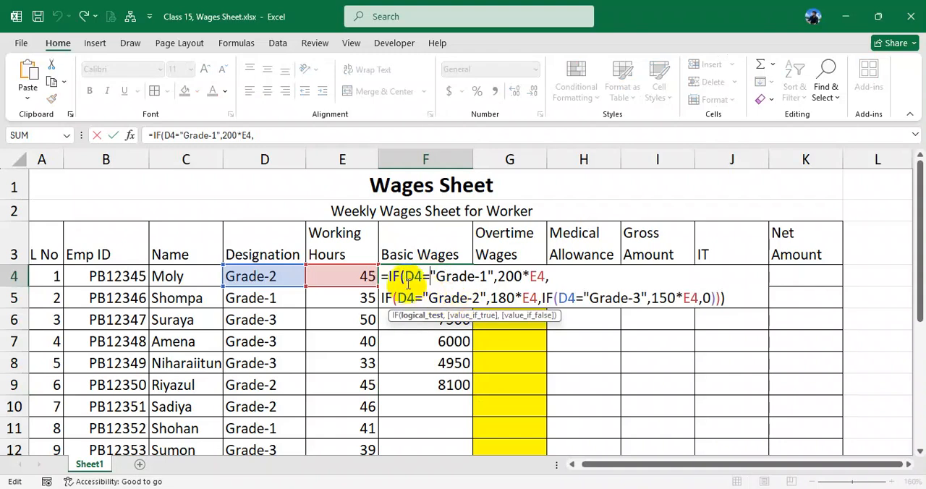
drag(407, 276, 544, 277)
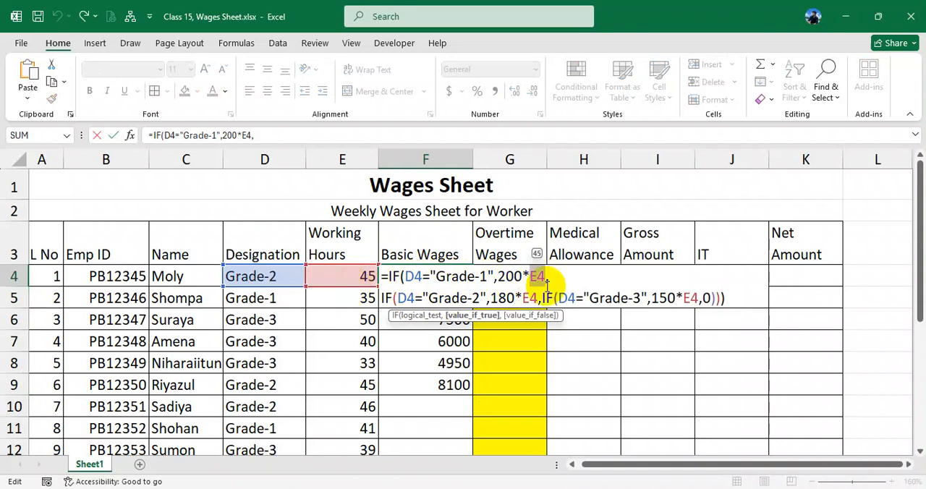
click(543, 276)
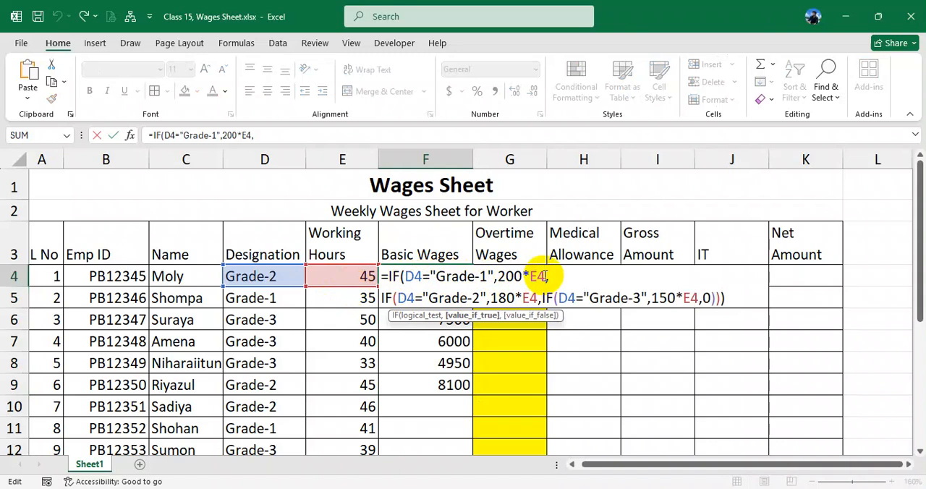
drag(546, 277, 535, 277)
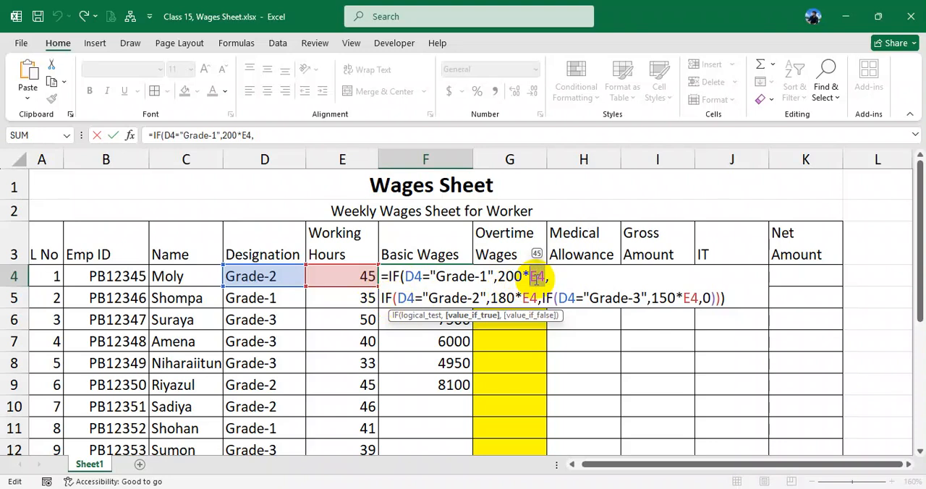
key(Return)
- Examine how the F4 formula tests for Grade-1 and multiplies the 200 rate by the full working hours in E4
double_click(431, 275)
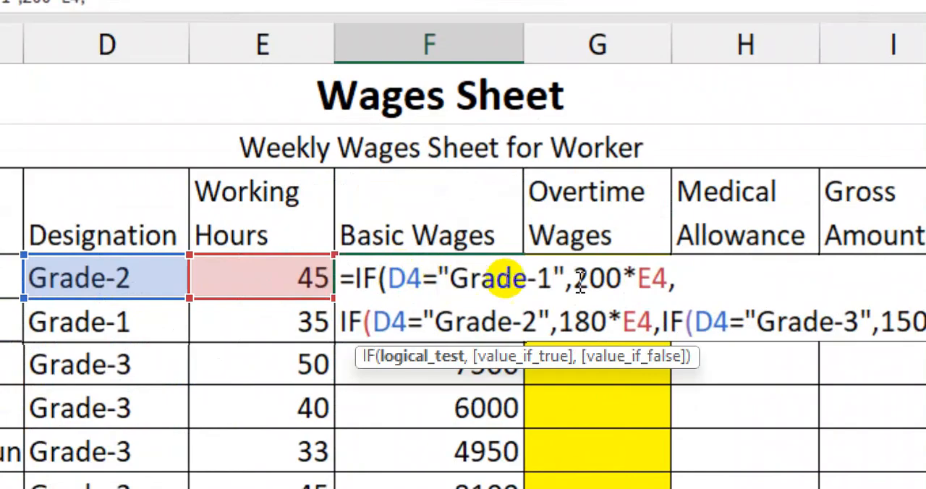
drag(437, 280, 556, 280)
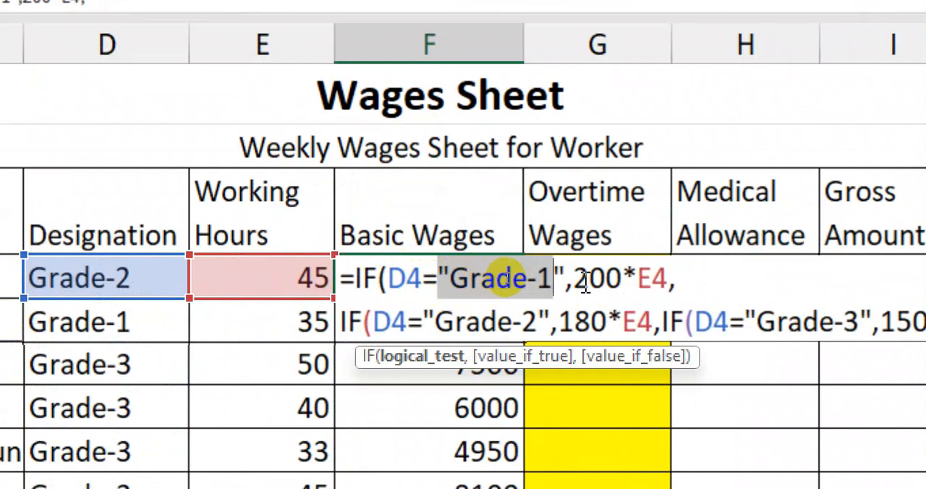
drag(572, 279, 666, 273)
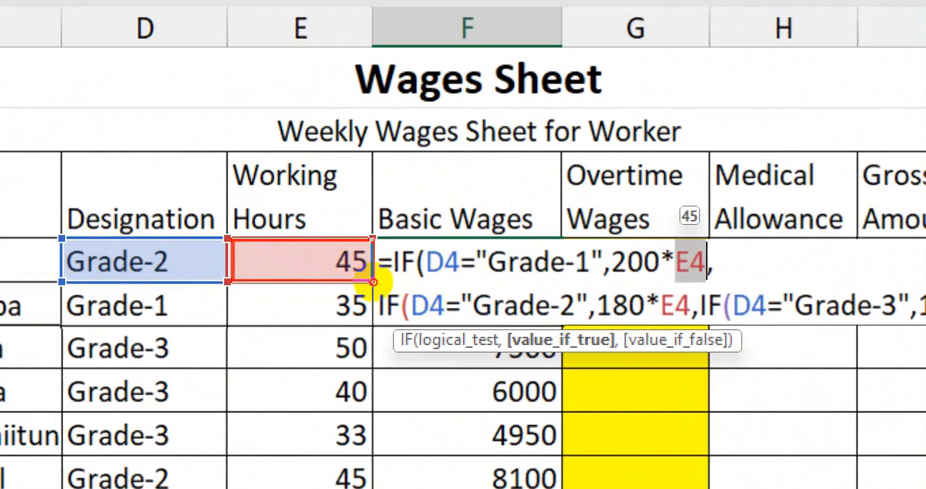
drag(230, 239, 373, 282)
mouse_move(674, 246)
mouse_down()
mouse_move(691, 269)
mouse_move(710, 275)
mouse_up()
drag(613, 235, 680, 210)
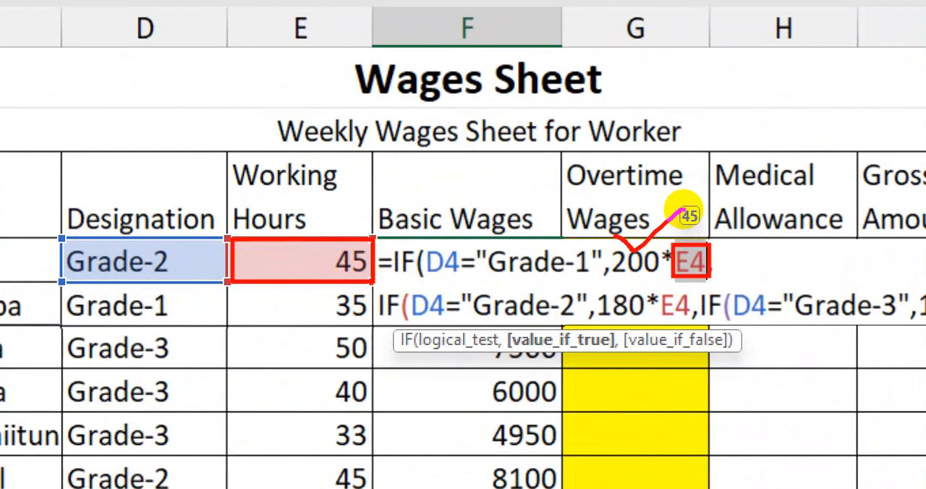
drag(229, 238, 371, 275)
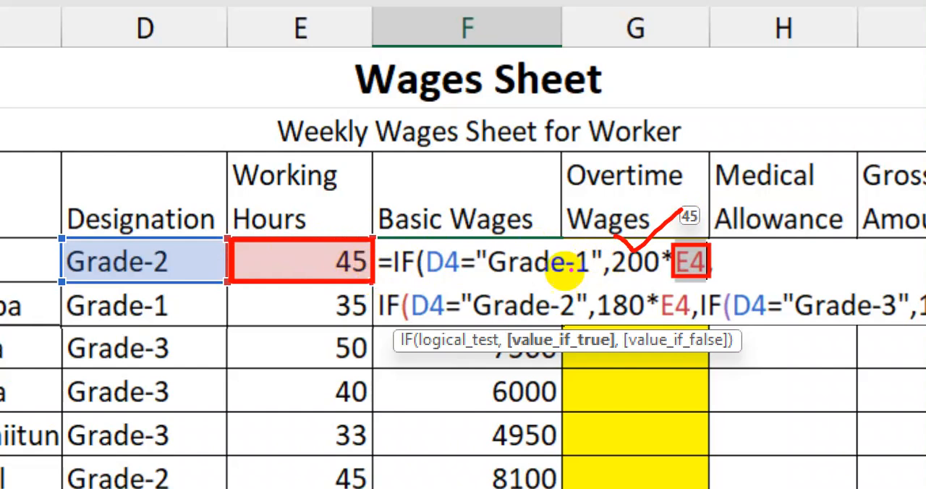
mouse_move(616, 235)
mouse_down()
mouse_move(634, 248)
mouse_move(685, 214)
mouse_up()
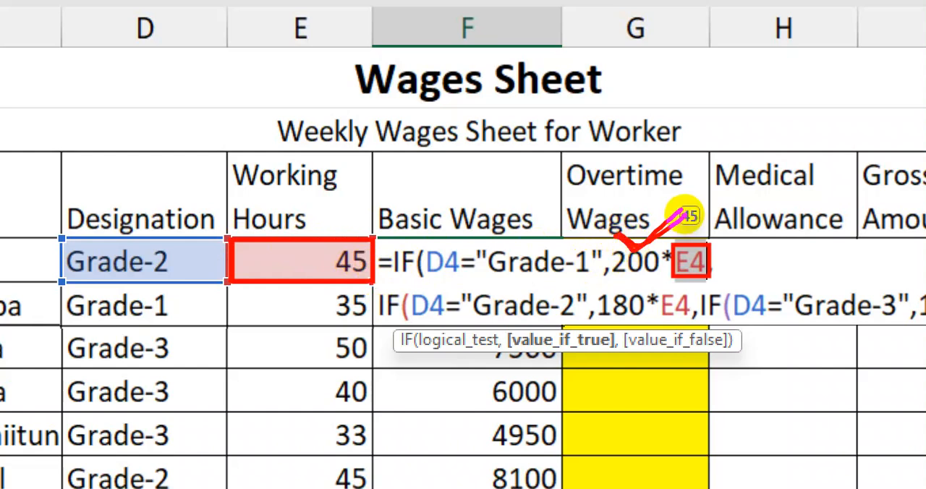
key(Escape)
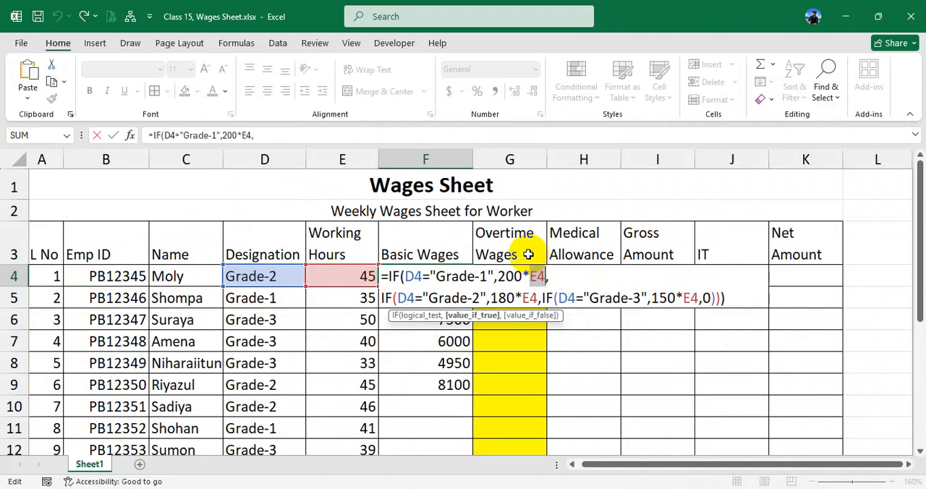
key(Return)
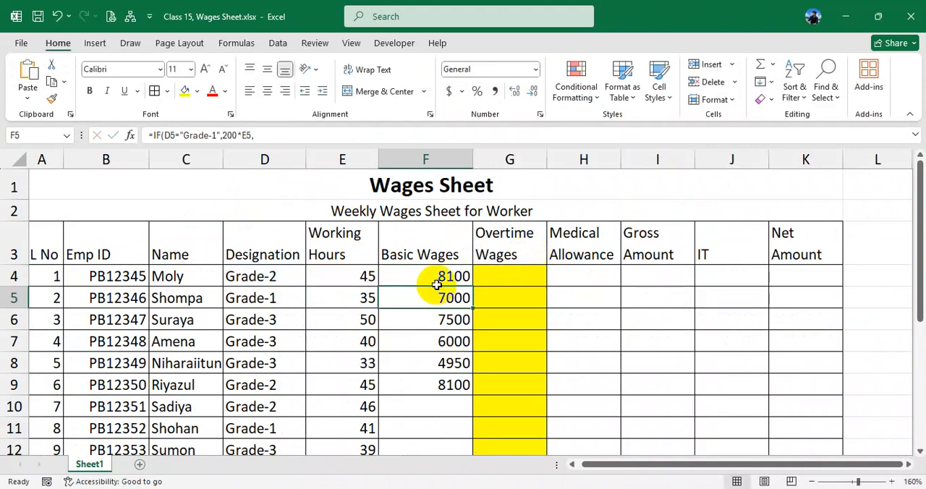
- Insert two blank columns between Basic Wages and Overtime Wages
click(480, 159)
right_click(483, 159)
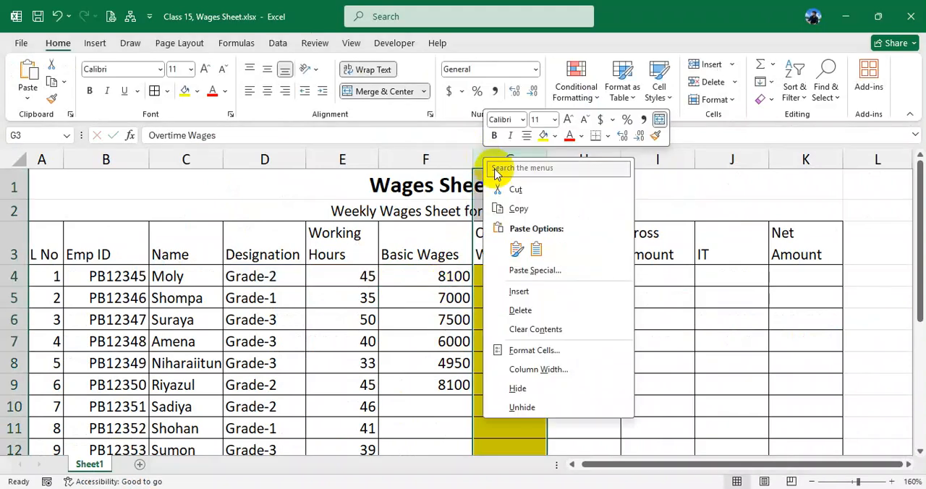
click(518, 291)
right_click(484, 159)
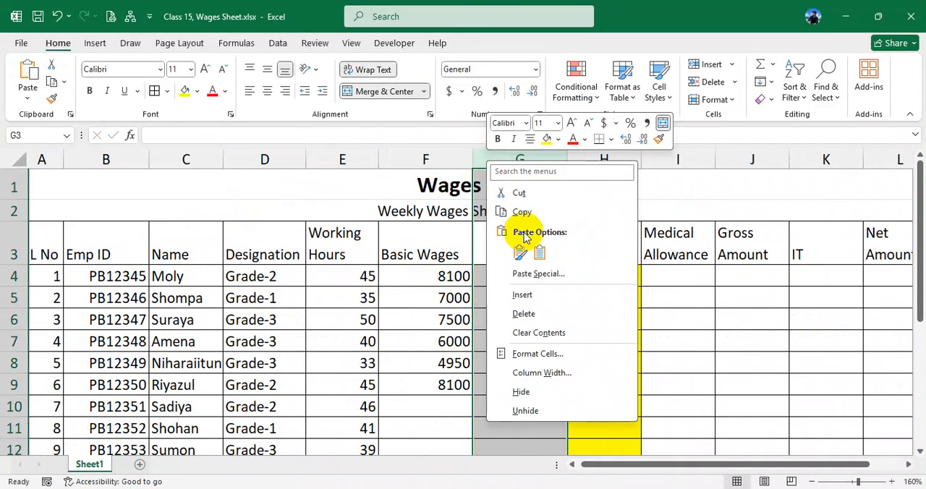
click(542, 294)
drag(546, 258, 600, 362)
- Clear the basic wages formulas from F4:F9
click(443, 280)
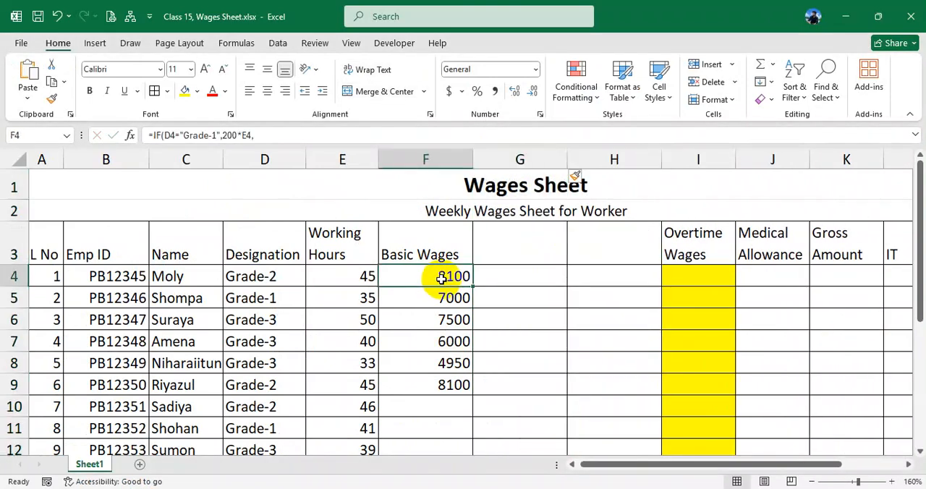
drag(443, 281, 458, 386)
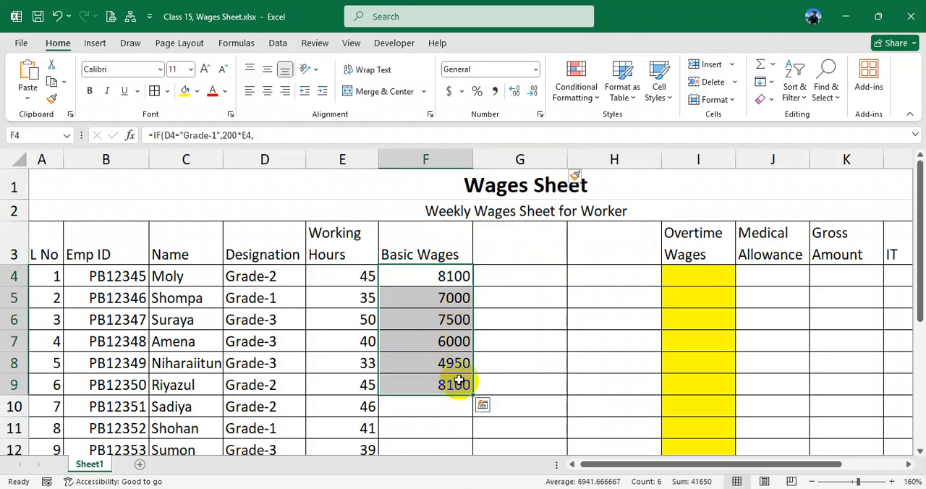
key(Delete)
click(437, 283)
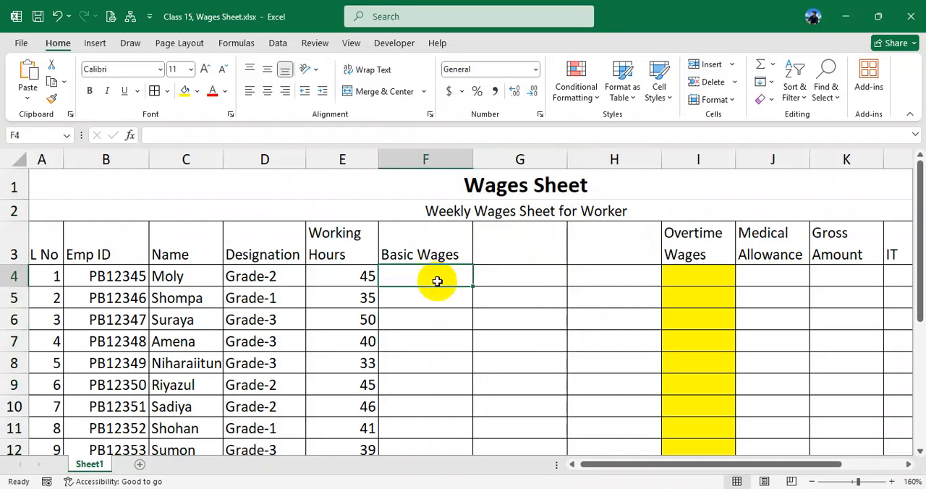
key(ctrl+z)
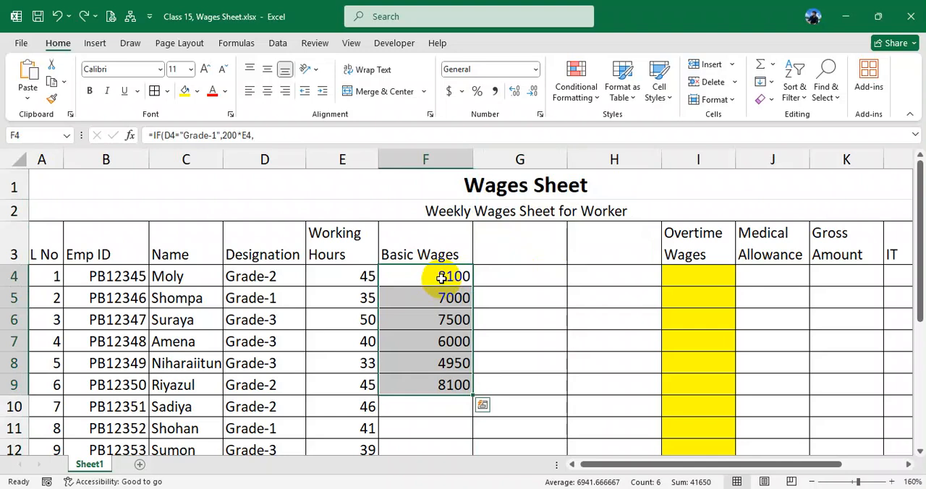
key(Delete)
- Start an IF formula in F4 that returns the rate 200 when the designation in D4 is "Grade-1"
click(417, 275)
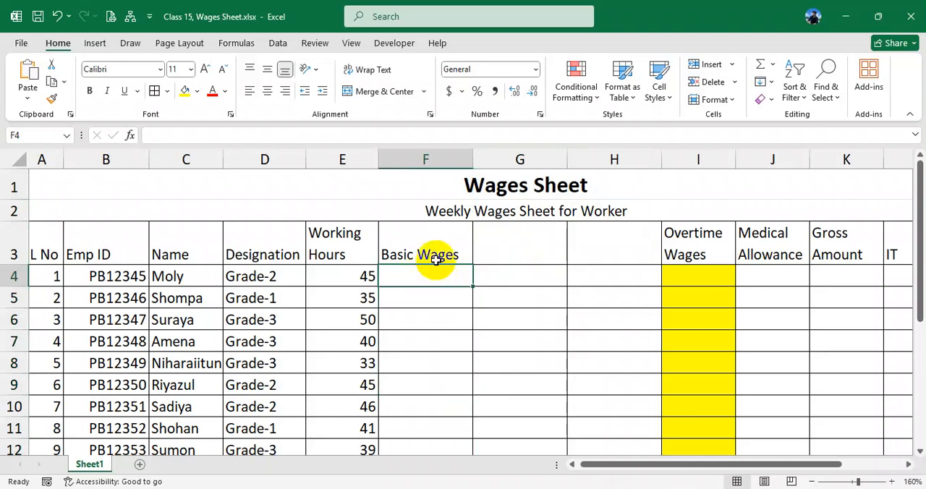
text(=if)
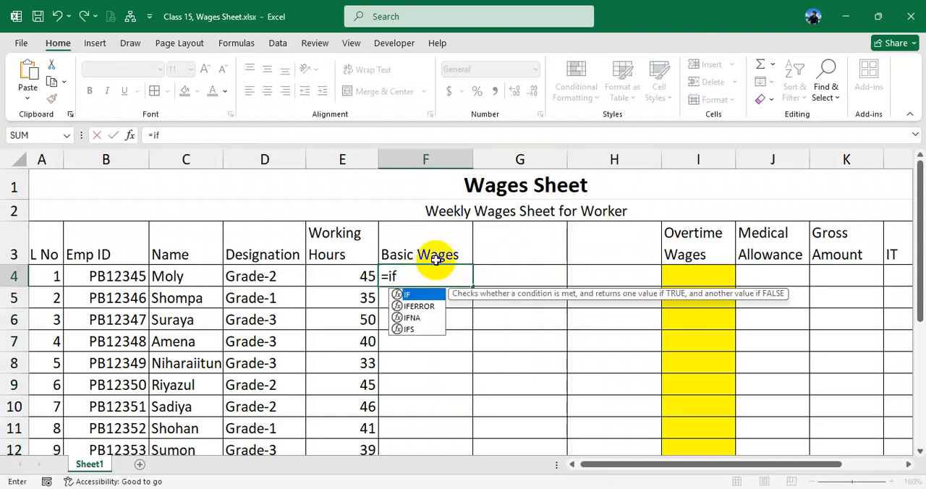
text(()
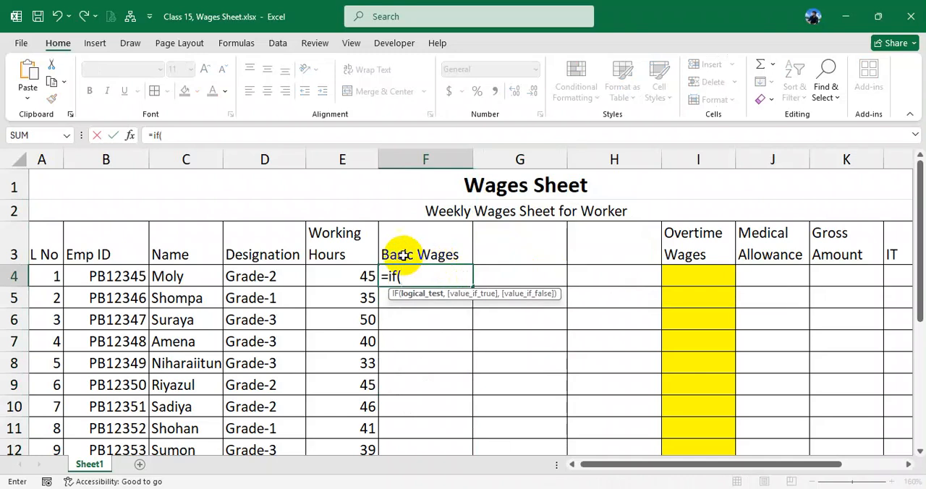
click(286, 277)
text(="Grade)
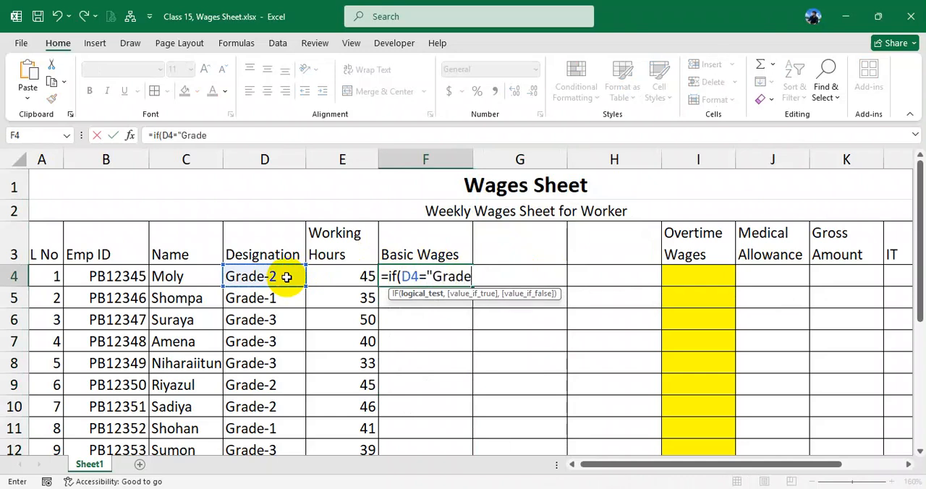
text(-1",)
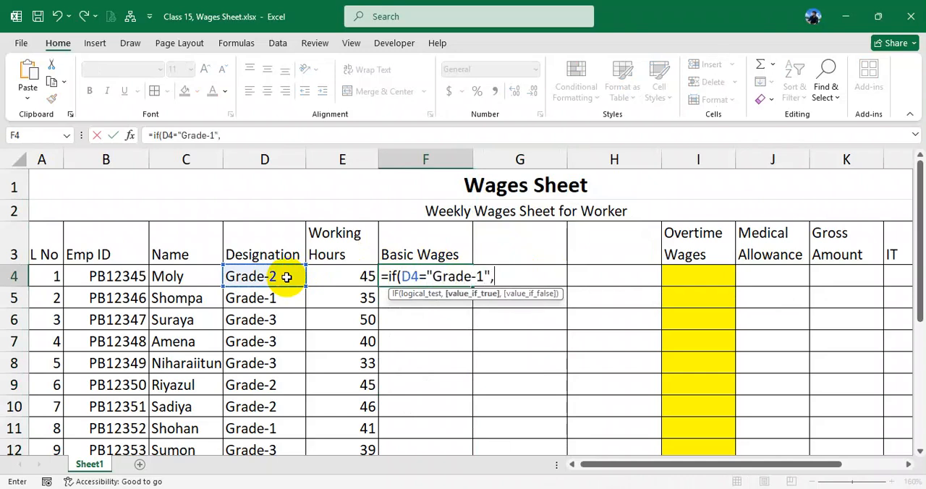
text(200,)
text(if()
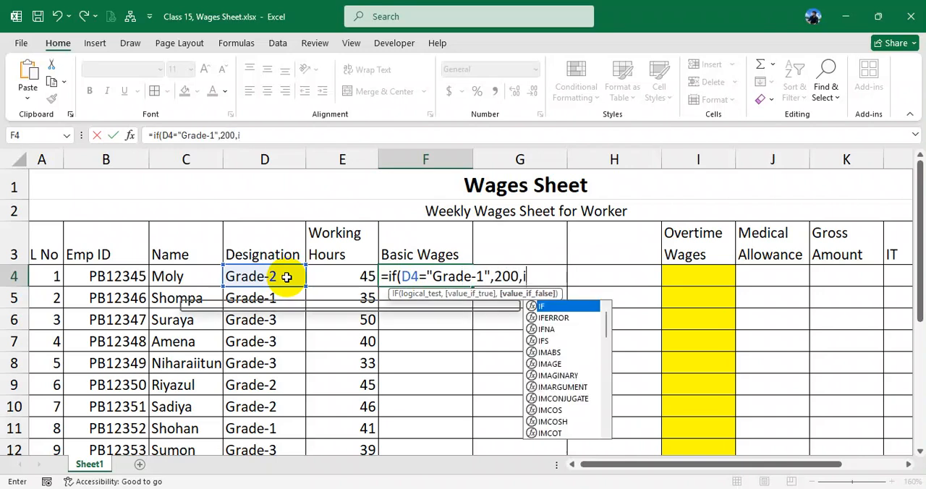
- Nest a second IF in the F4 formula that returns 180 when D4 is "Grade-2"
click(269, 276)
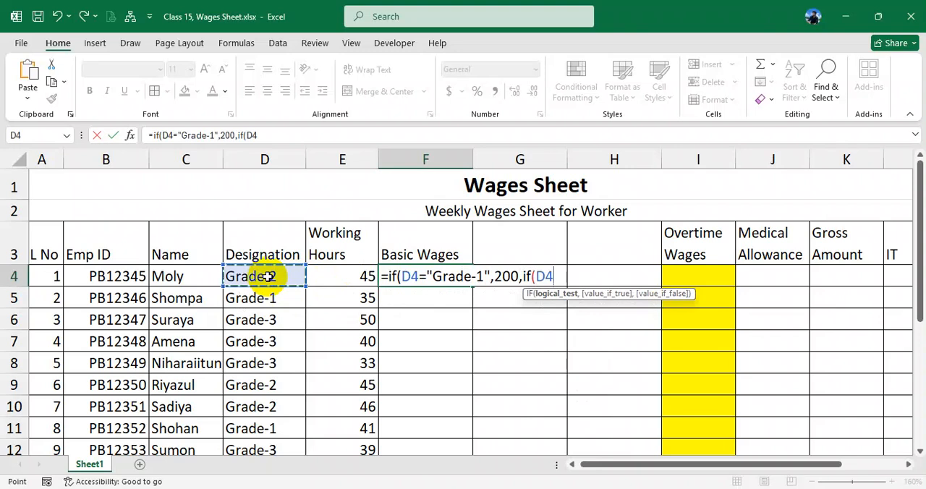
text(=)
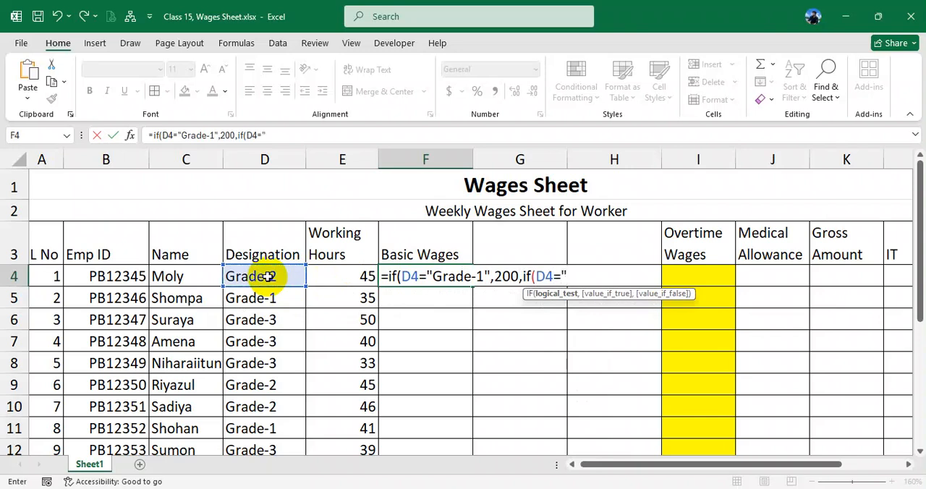
text("Grade-2",180,if()
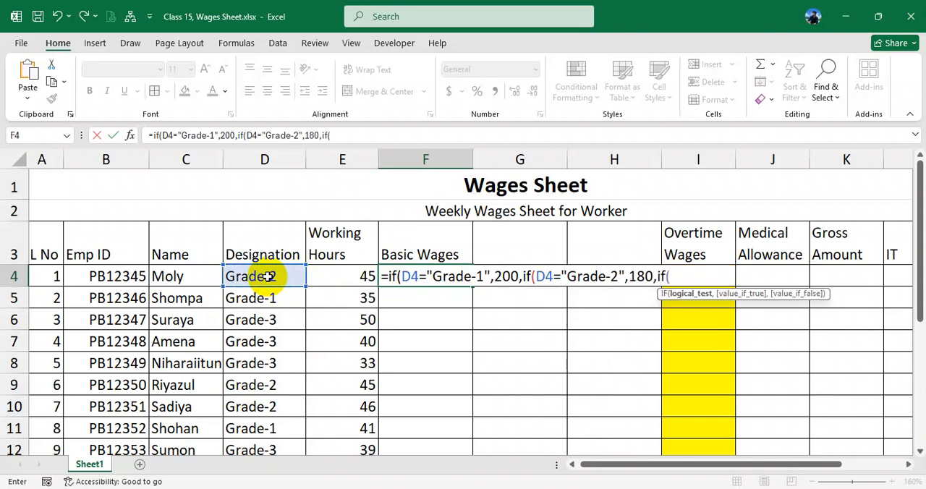
- Complete the F4 formula with a third IF returning 150 for "Grade-3" and 0 otherwise, and fill it down to F9
click(246, 276)
text(="Grade)
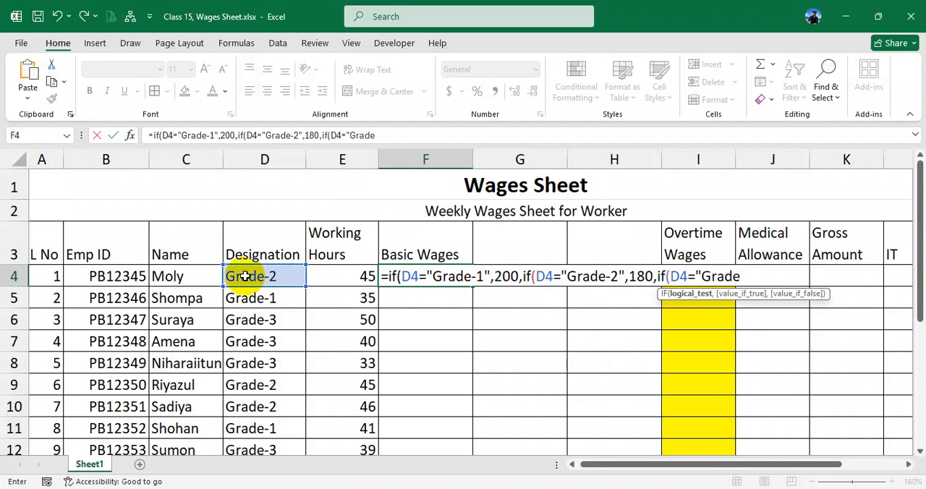
text(-3",)
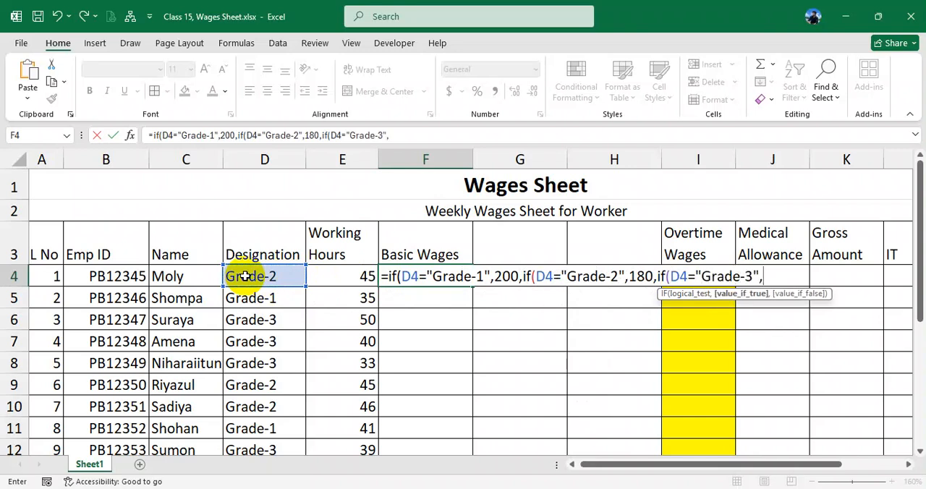
text(150,0))))
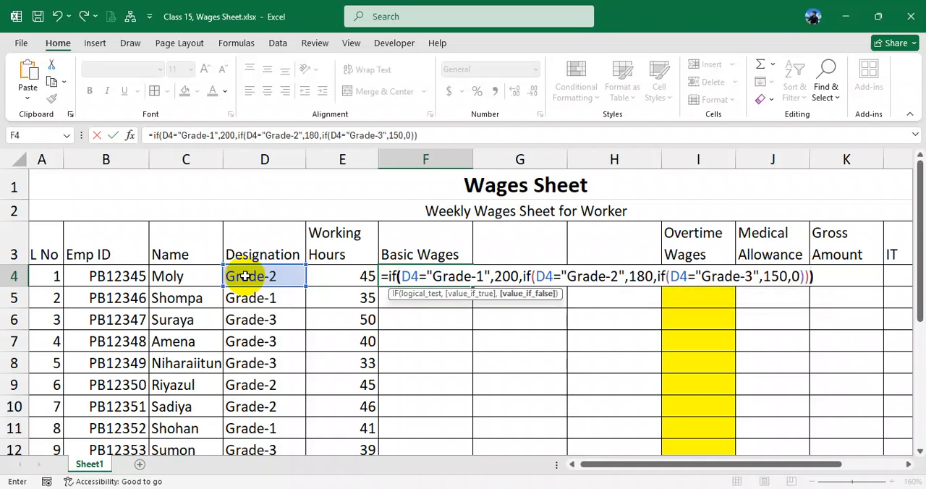
key(Return)
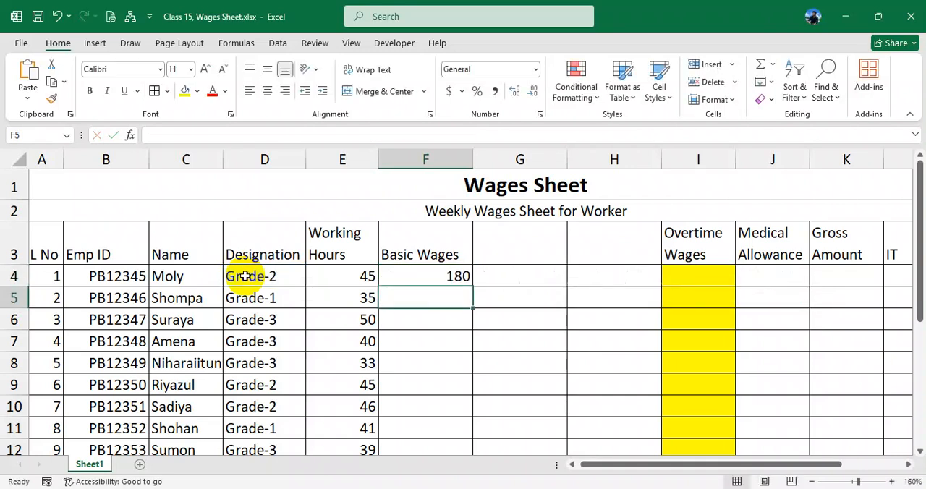
click(459, 272)
drag(472, 287, 462, 388)
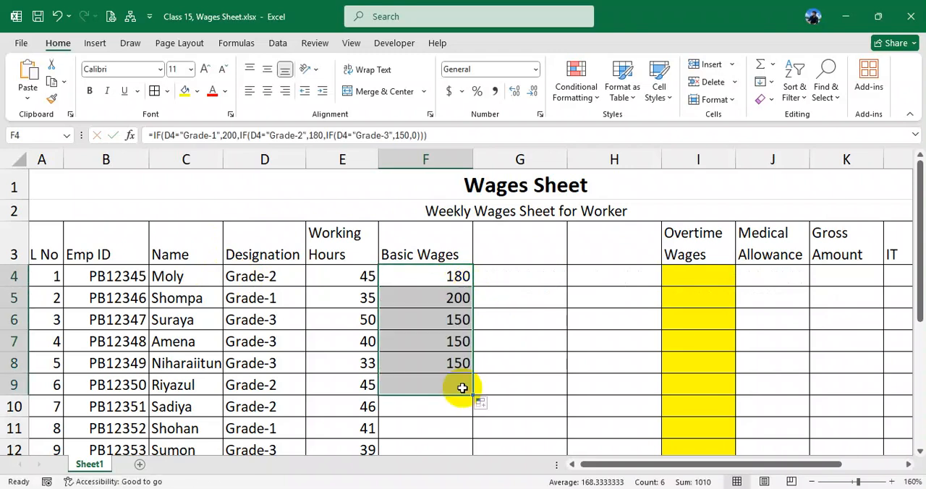
- Change the heading in F3 to "Rate" and centre cells F3:H3 both horizontally and vertically
click(424, 248)
text(R)
key(Return)
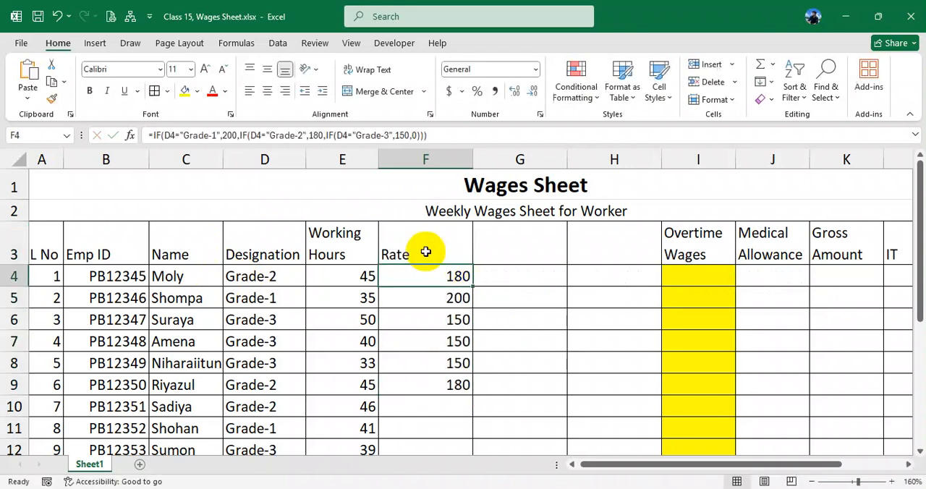
drag(427, 251, 600, 249)
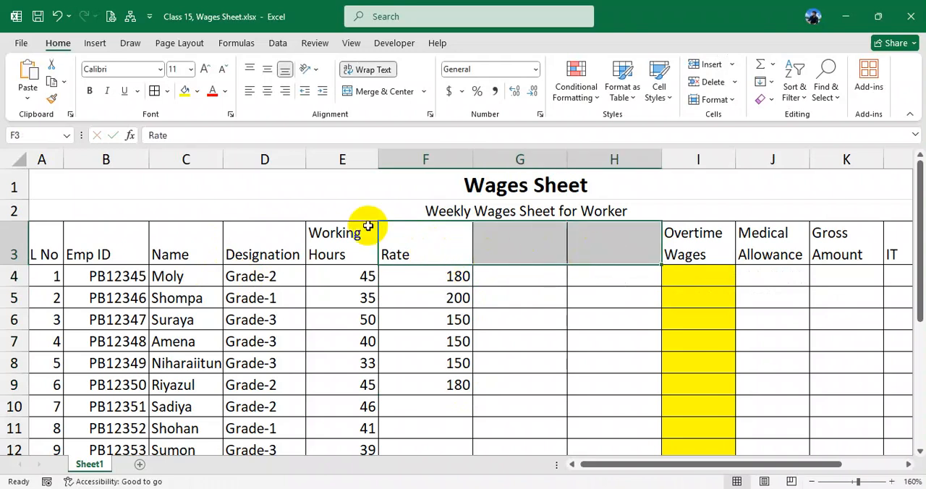
click(266, 89)
click(267, 68)
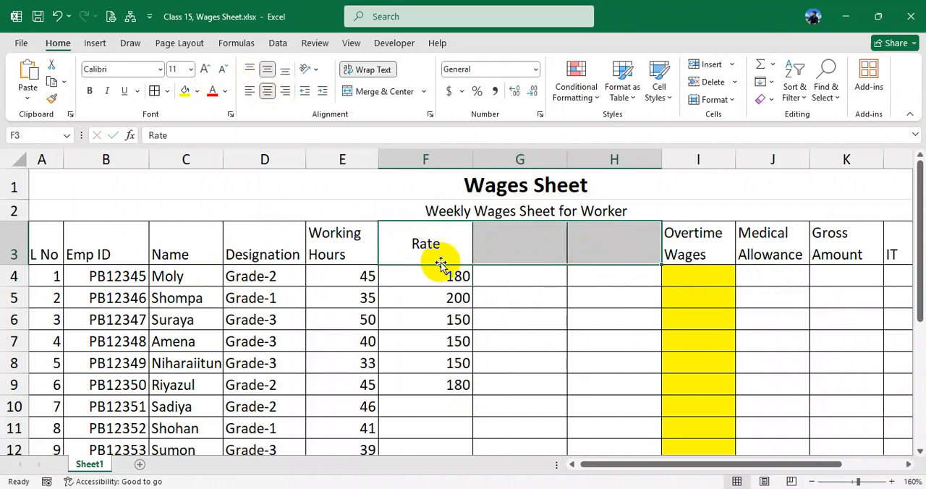
- Enter a formula in G4 that multiplies the working hours in E4 by the rate in F4
drag(440, 277, 440, 377)
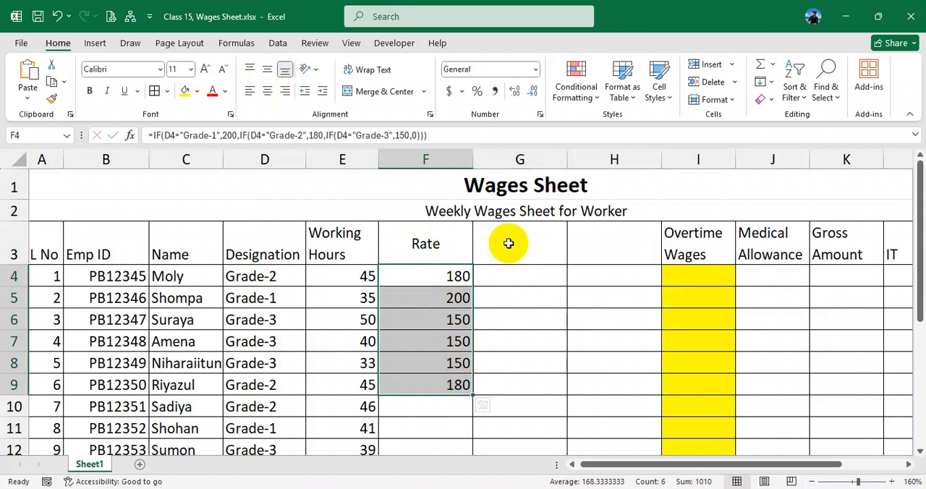
click(516, 277)
drag(357, 282, 368, 362)
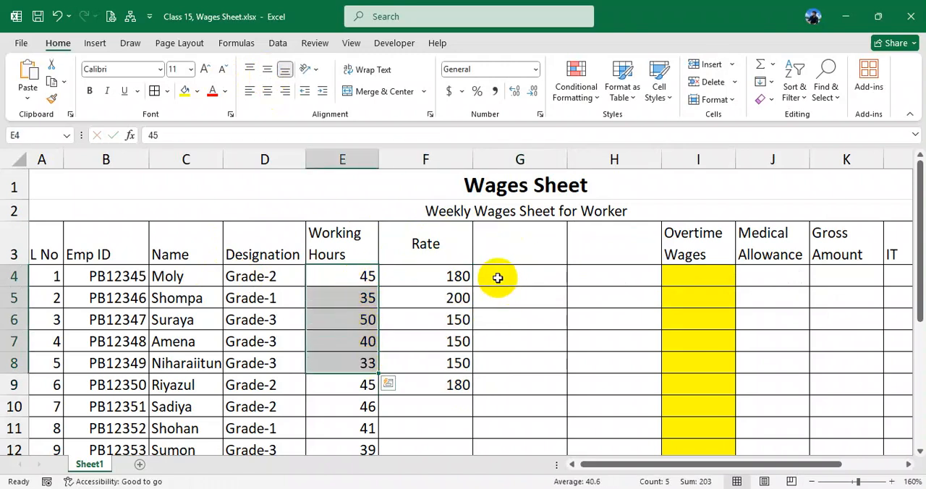
drag(364, 277, 366, 342)
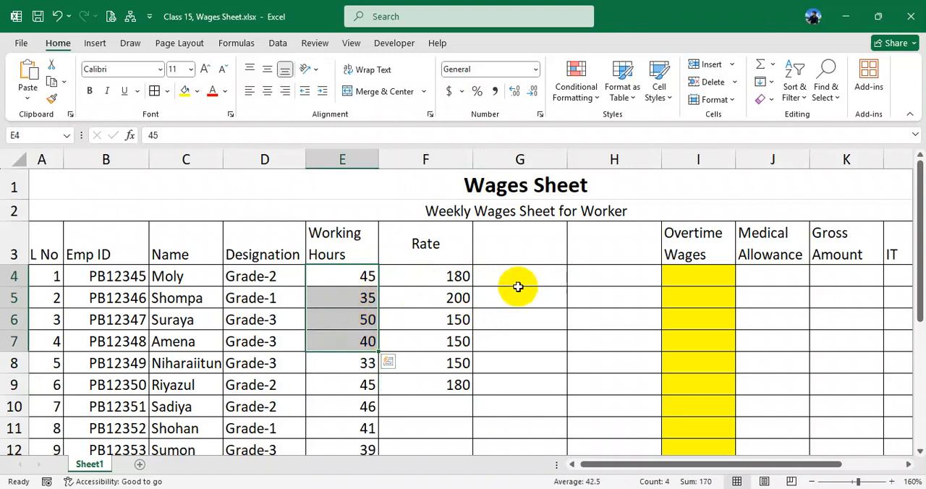
click(519, 279)
text(=)
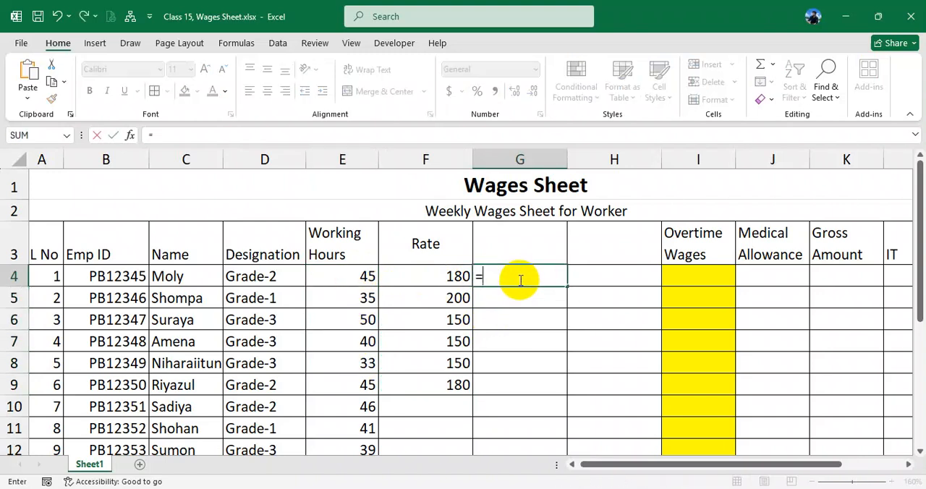
click(367, 277)
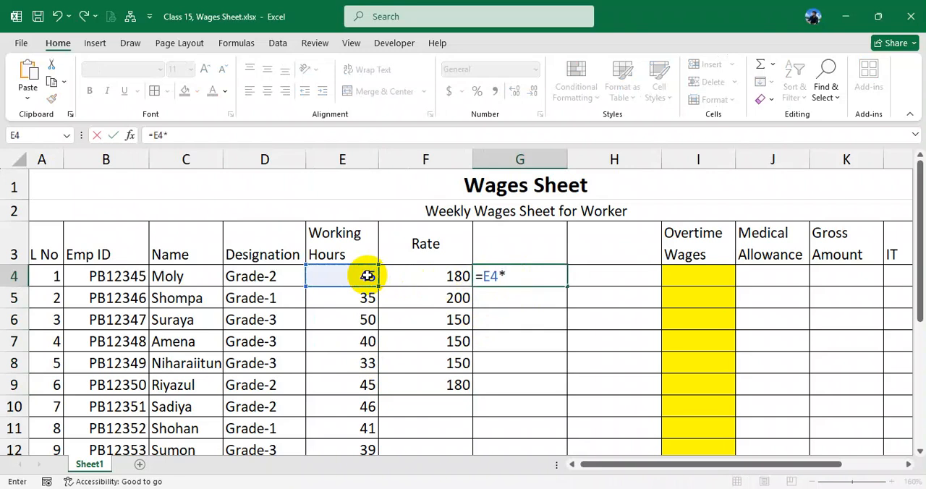
click(423, 276)
key(Return)
- Enter the heading "Wages" in G3 and fill the G4 formula down to G9
click(525, 247)
text(Rate)
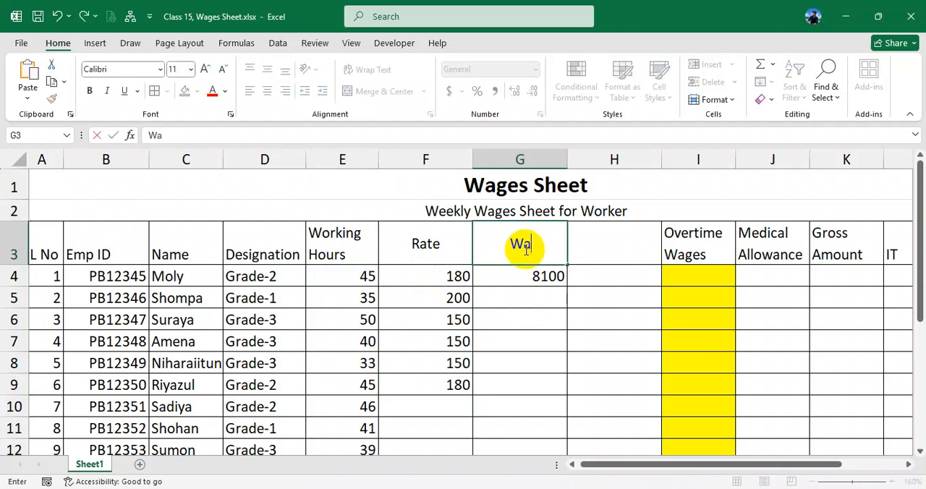
text(s)
key(Return)
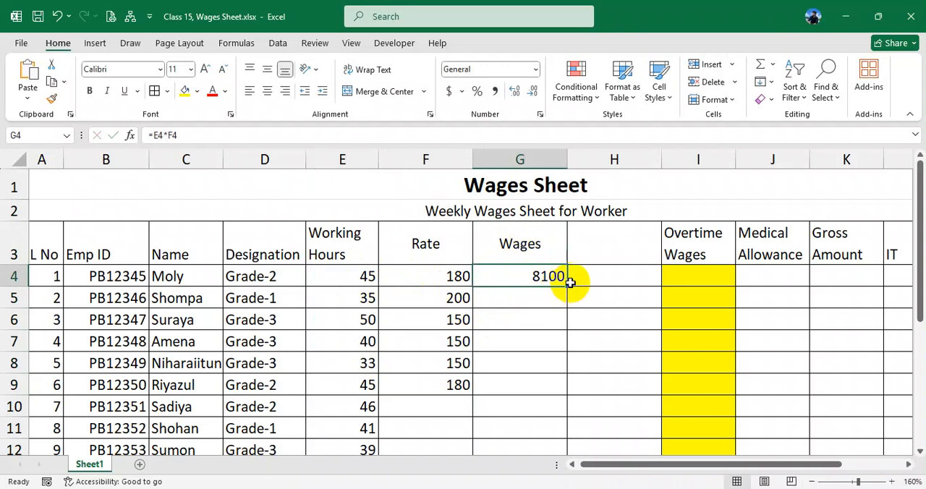
drag(568, 286, 564, 404)
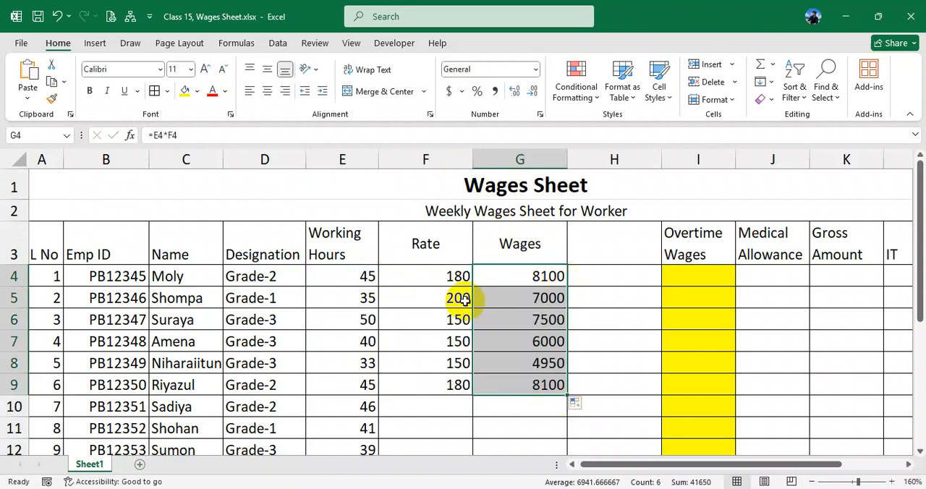
- Examine the rate formula in F4 and the working hours entry in E4
click(444, 273)
double_click(445, 273)
key(Return)
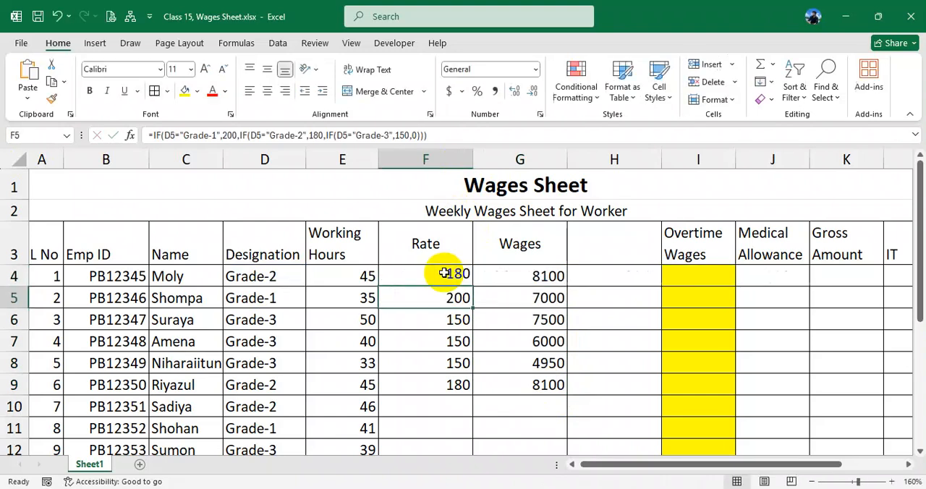
click(354, 270)
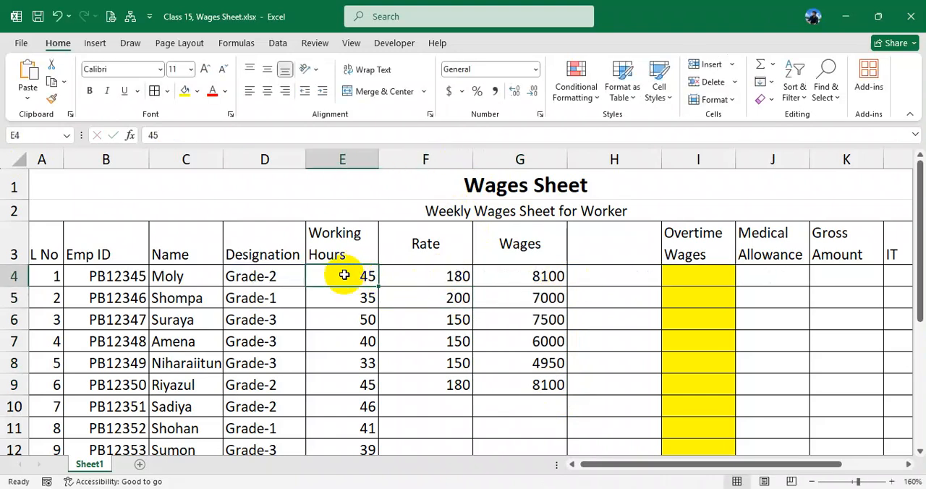
drag(336, 279, 393, 283)
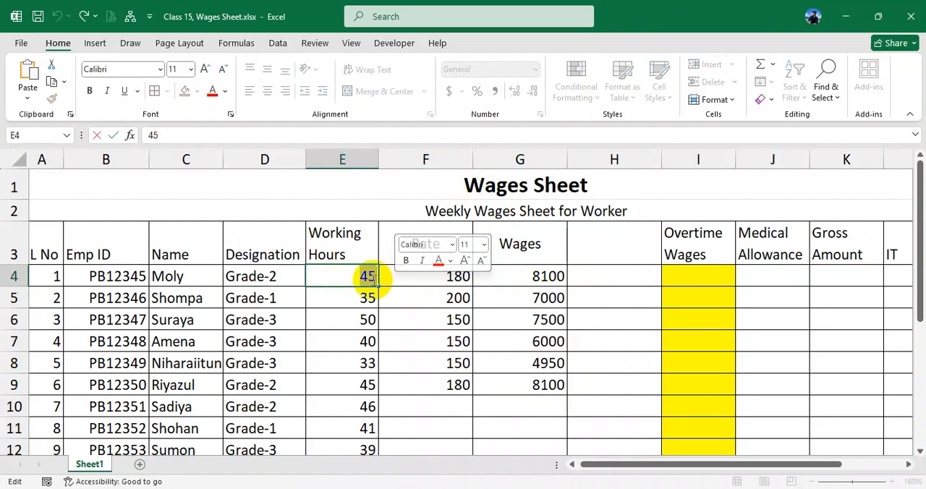
key(Return)
click(355, 272)
double_click(362, 277)
key(Return)
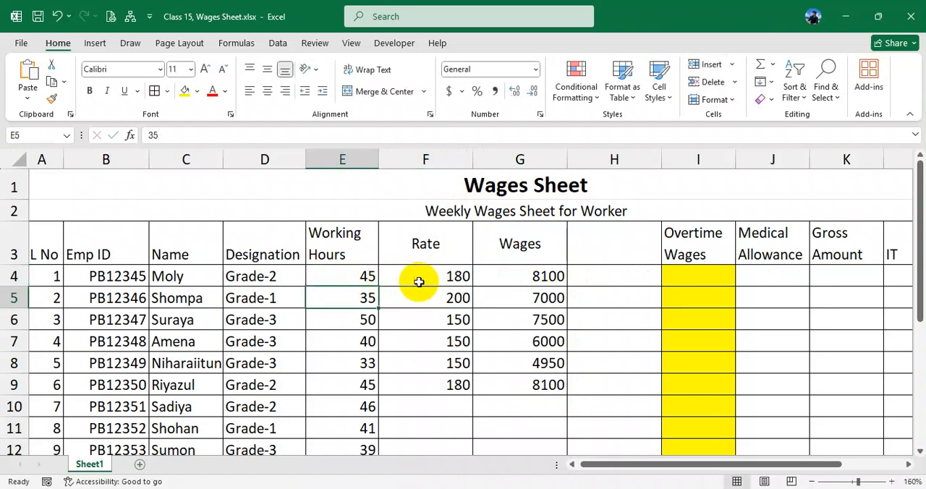
- Insert a blank column before the Rate column and delete the empty column before Overtime Wages
click(407, 279)
right_click(425, 160)
click(480, 294)
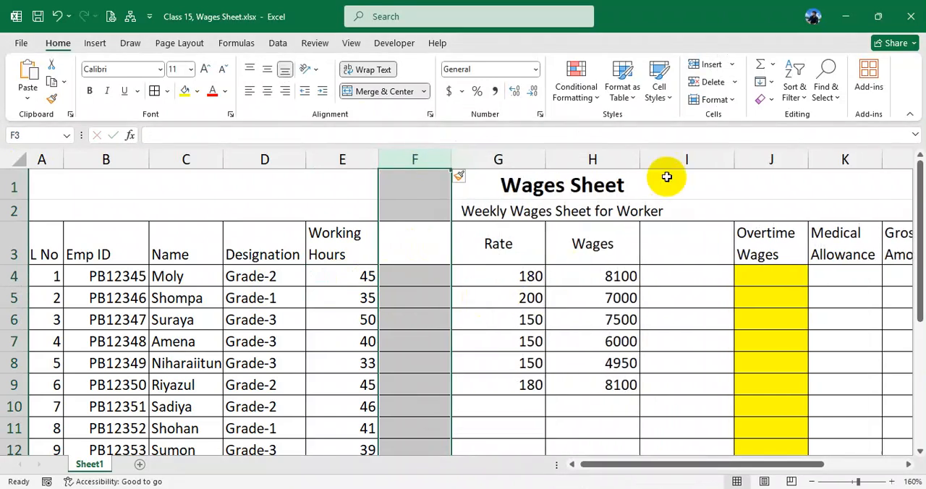
click(677, 160)
right_click(677, 160)
click(688, 314)
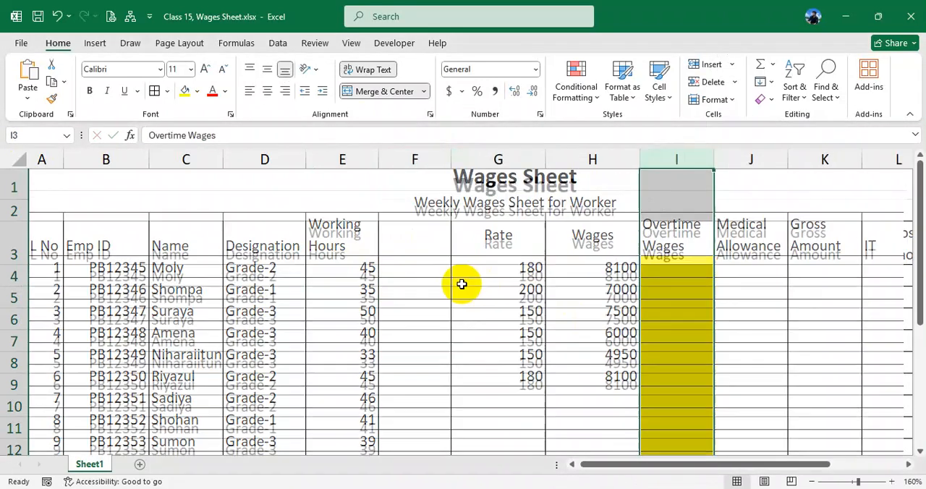
- Clear the wages formulas from H4:H9
click(433, 279)
drag(593, 277, 607, 372)
click(427, 270)
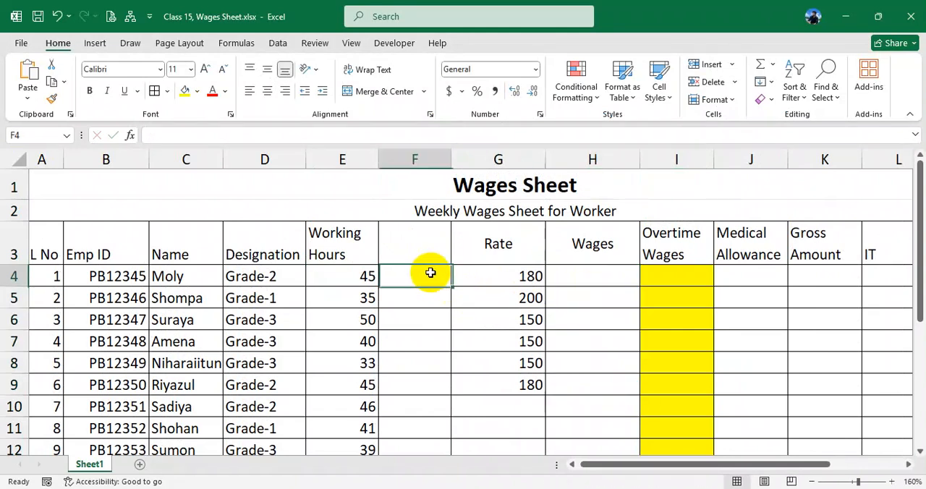
- Enter the heading "Hours" in F3 above the new blank column
click(425, 247)
text(H)
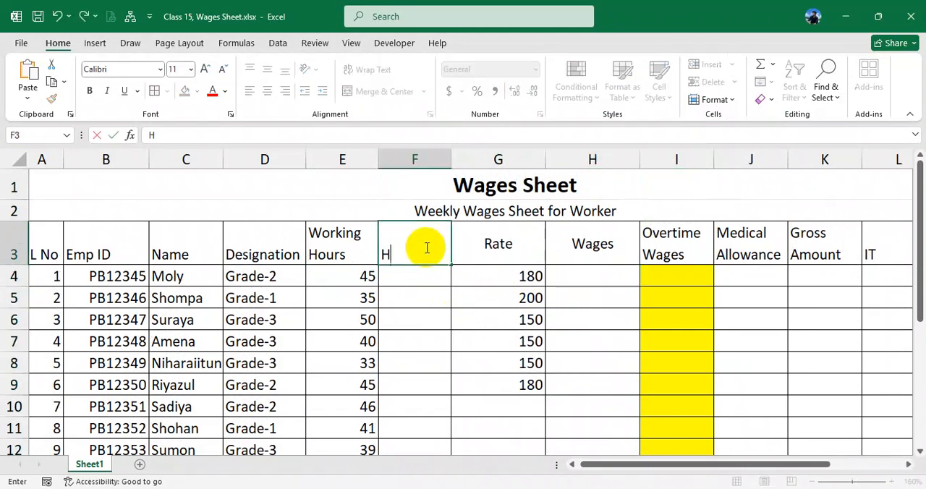
text(ouse)
key(Return)
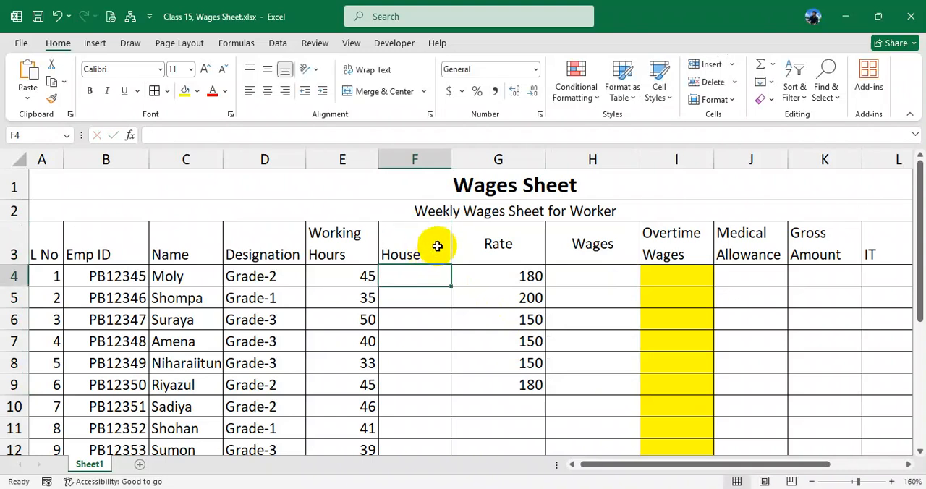
double_click(427, 246)
text(e)
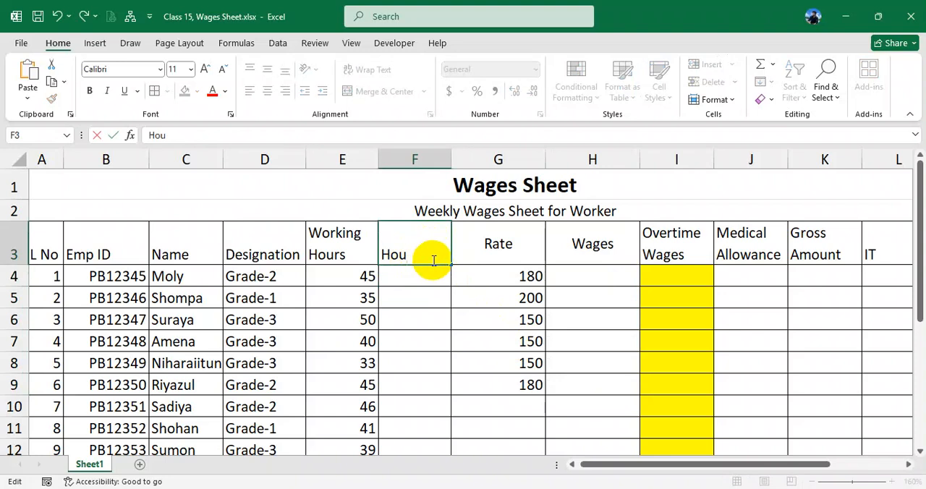
text(s)
click(432, 281)
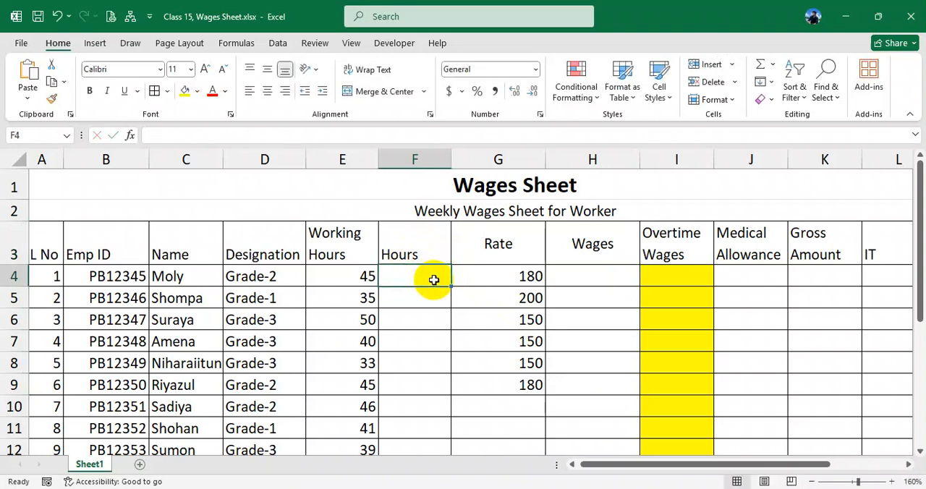
drag(428, 279, 423, 380)
click(496, 283)
click(607, 278)
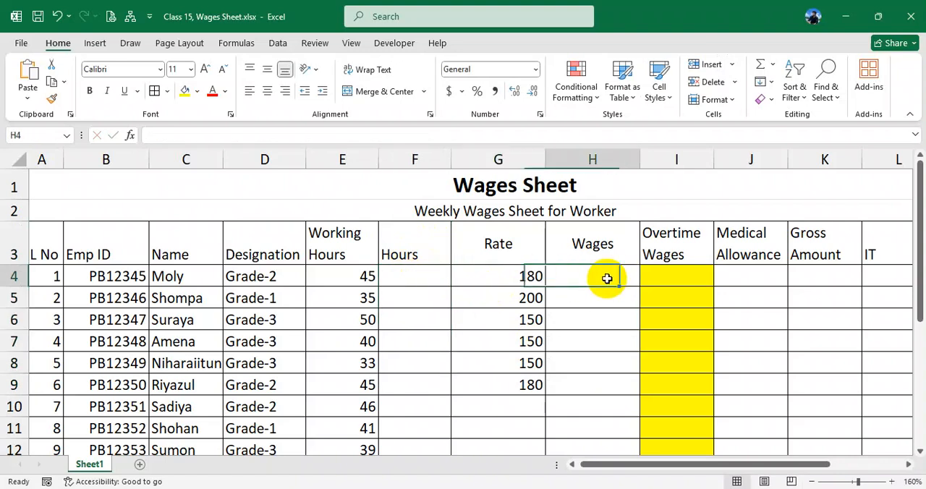
- Enter the working hours capped at 40 for the first three workers: 40, 35 and 40 in F4:F6
click(425, 282)
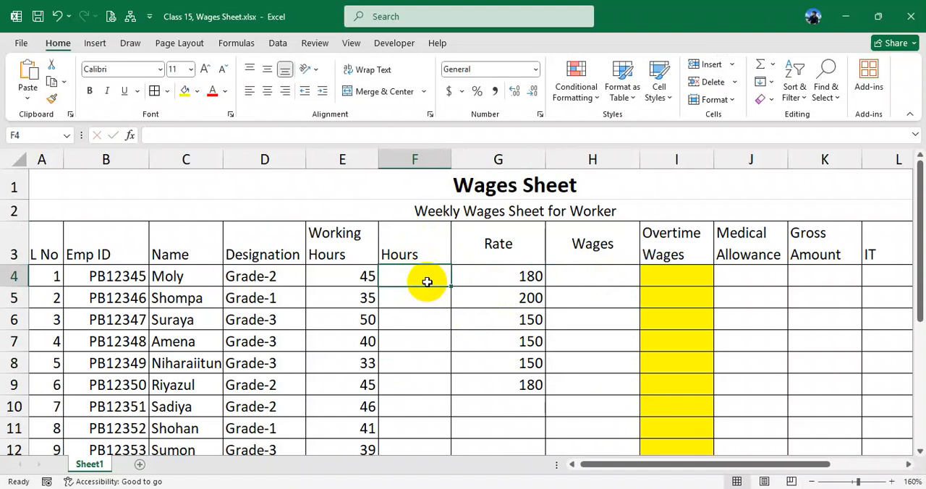
click(367, 280)
click(410, 278)
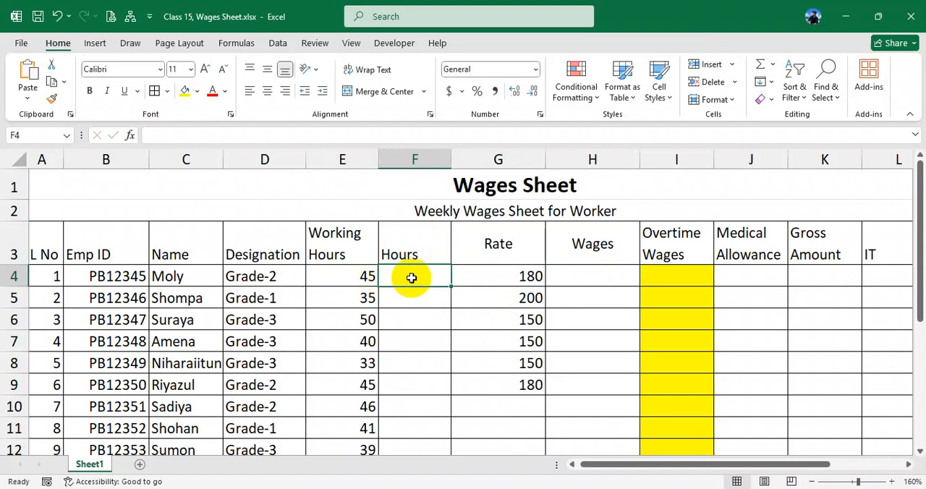
text(40)
key(Return)
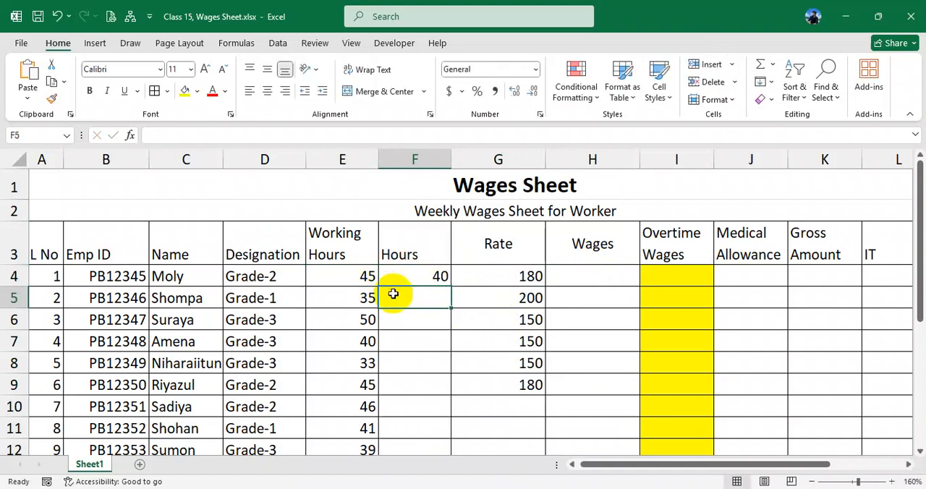
click(362, 298)
click(424, 299)
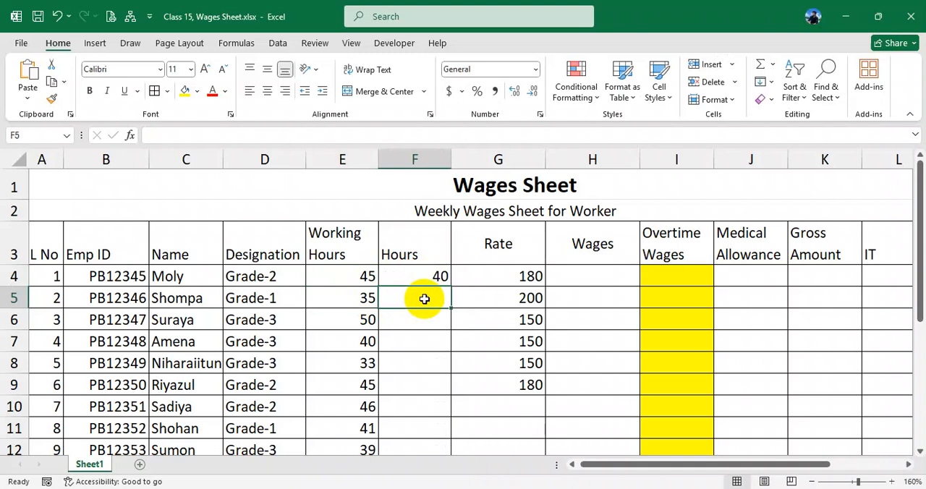
text(35)
click(425, 322)
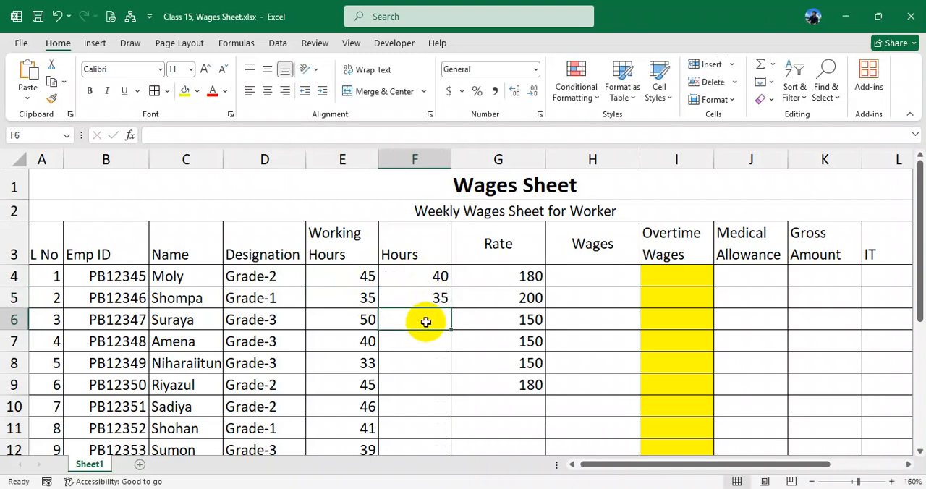
text(40)
key(Return)
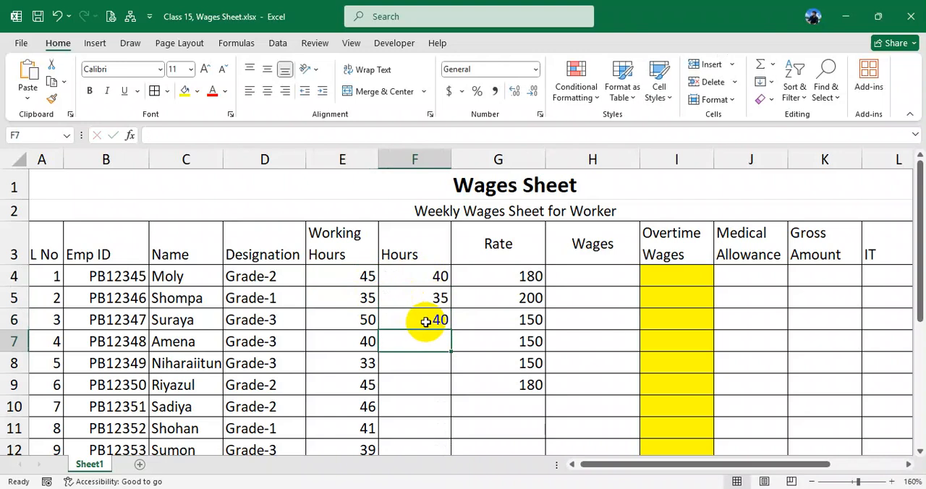
- Enter the capped hours 40, 33 and 40 in F7:F9
text(40)
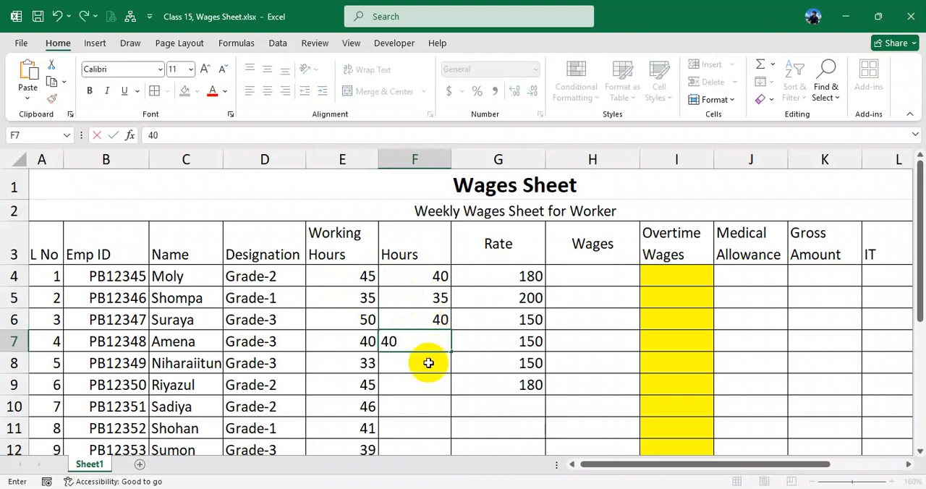
click(420, 368)
text(33)
key(Return)
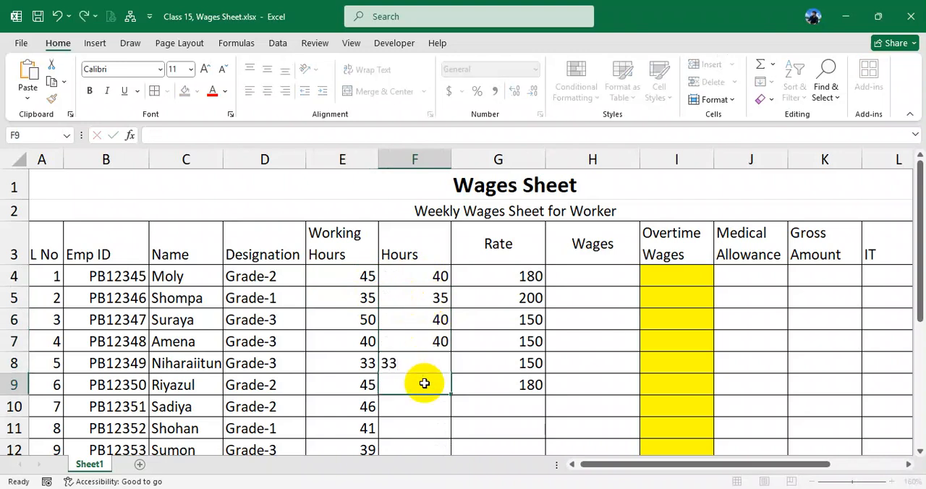
text(40)
key(Return)
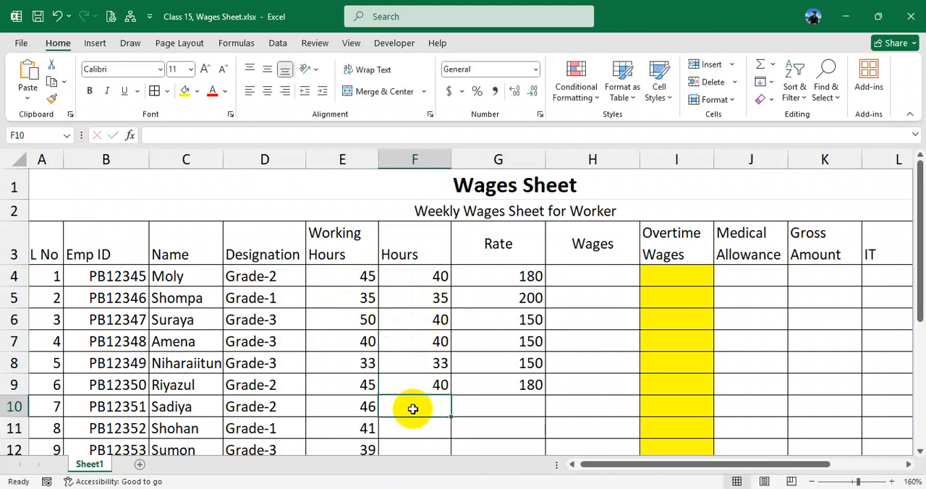
- Enter the hours 40, 40, 29 and 40 in F10:F13 for the last four workers
scroll(413, 409, down, 1)
text(40)
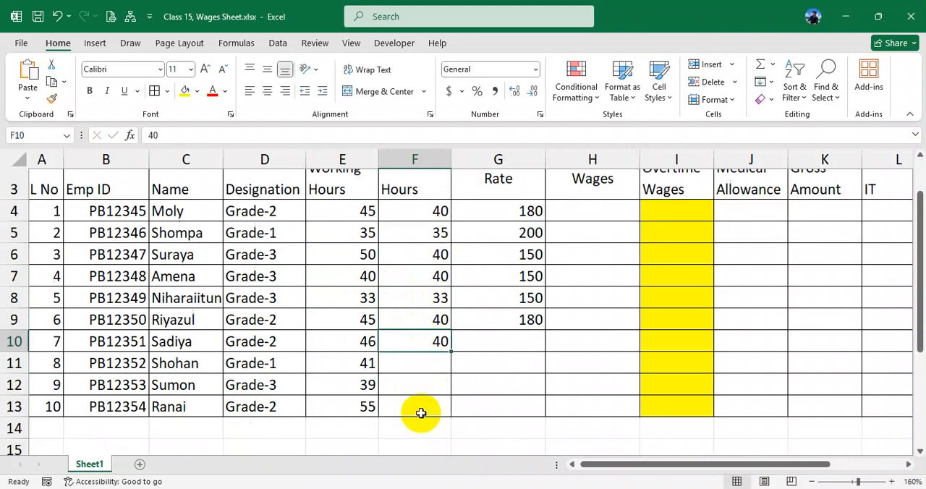
key(Return)
text(40)
key(Return)
text(29)
key(Return)
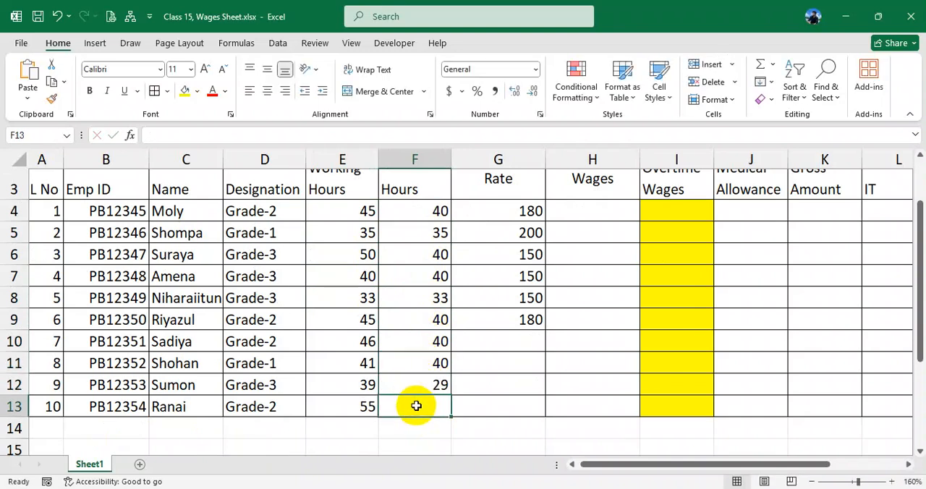
text(40)
click(425, 386)
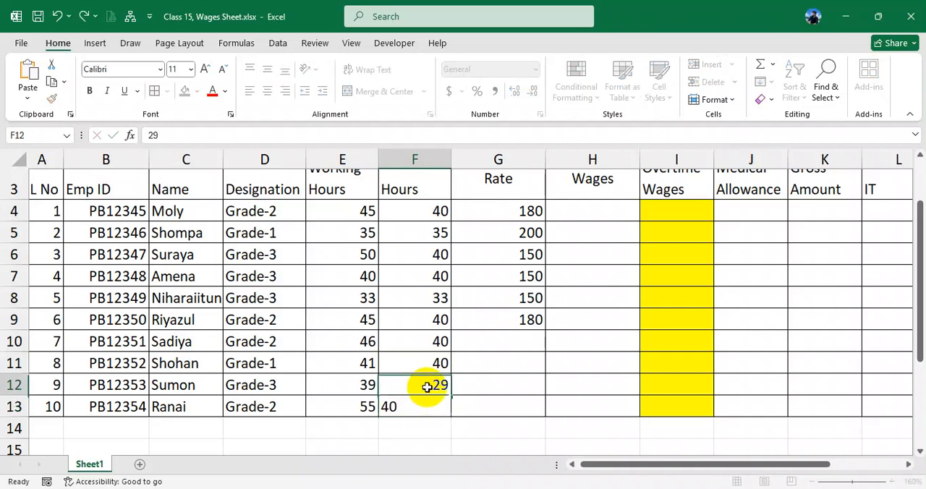
- Correct the Hours entries so that F11 contains 40 and F12 contains 39
text(39)
click(439, 365)
drag(438, 353, 436, 343)
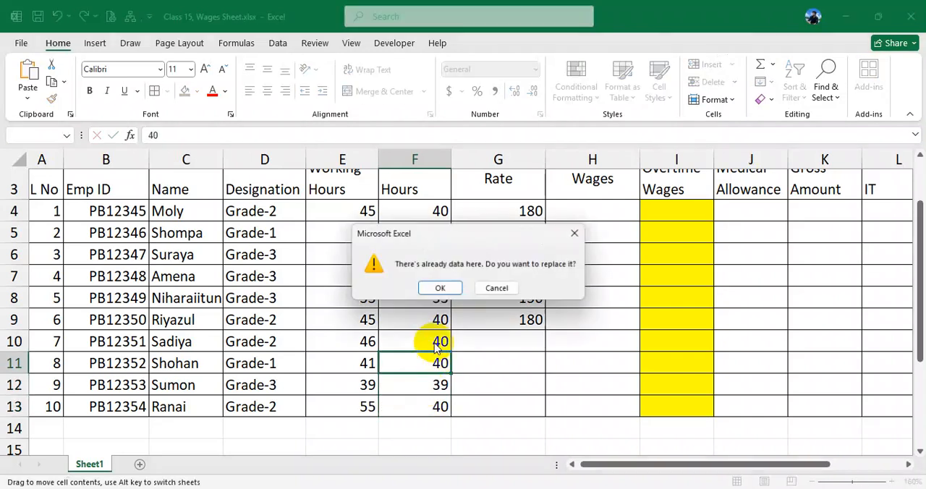
click(440, 288)
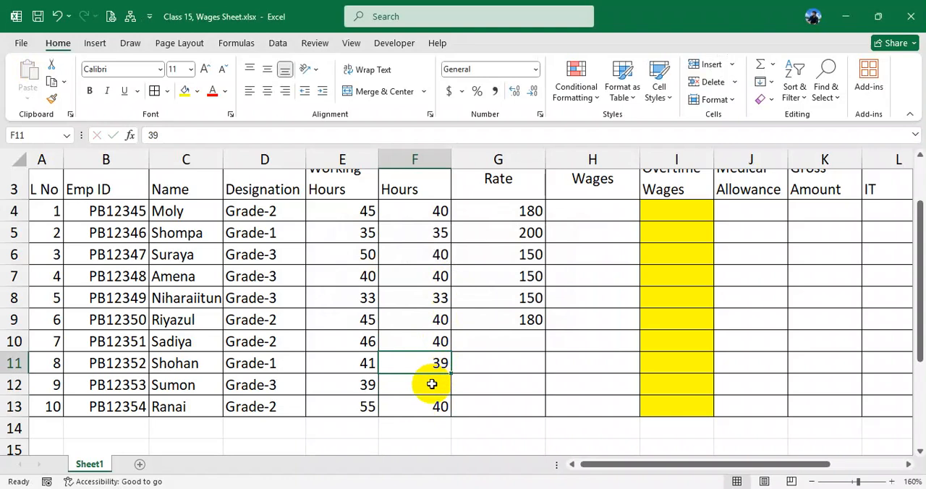
text(40)
click(440, 387)
text(39)
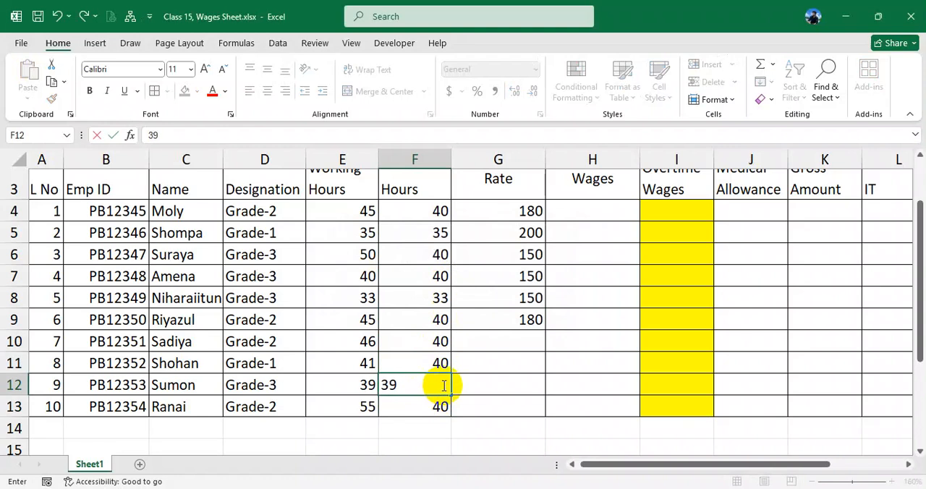
click(440, 315)
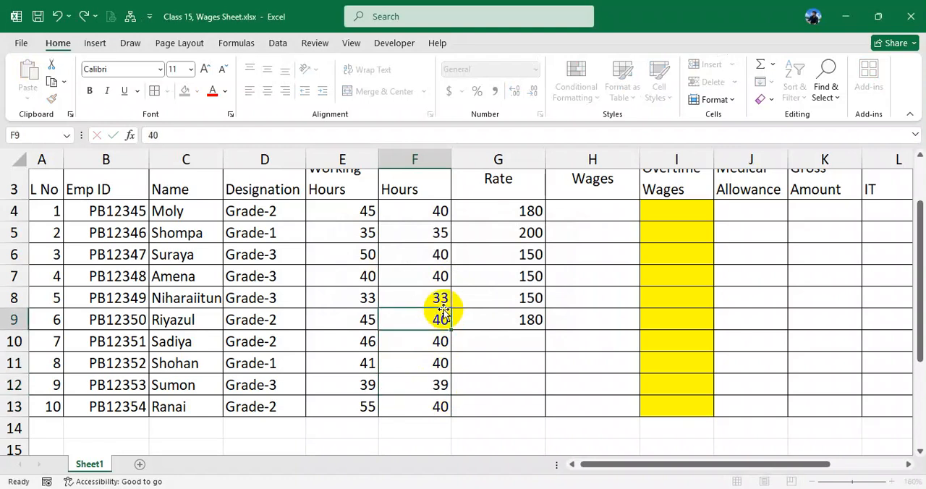
- Fill the grade rate formula from G4 down through G13 to cover the remaining workers
click(521, 319)
click(526, 248)
scroll(525, 248, up, 1)
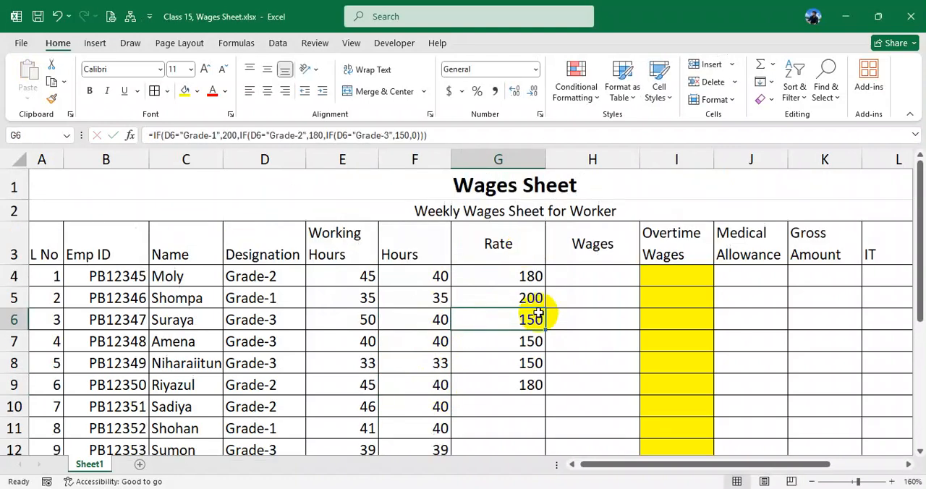
click(533, 274)
drag(535, 275, 533, 427)
scroll(530, 293, up, 1)
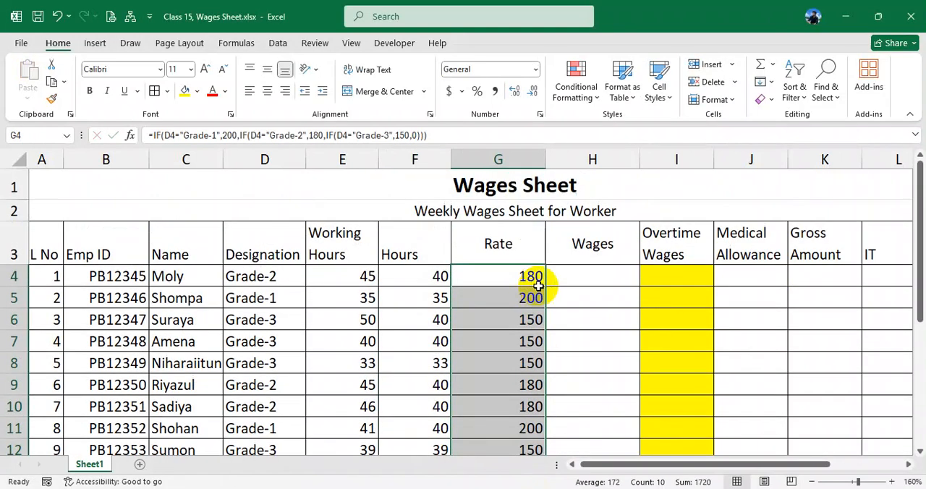
- Calculate the wages in H4 with the formula =F4*G4 and fill it down to H13
click(588, 276)
text(=)
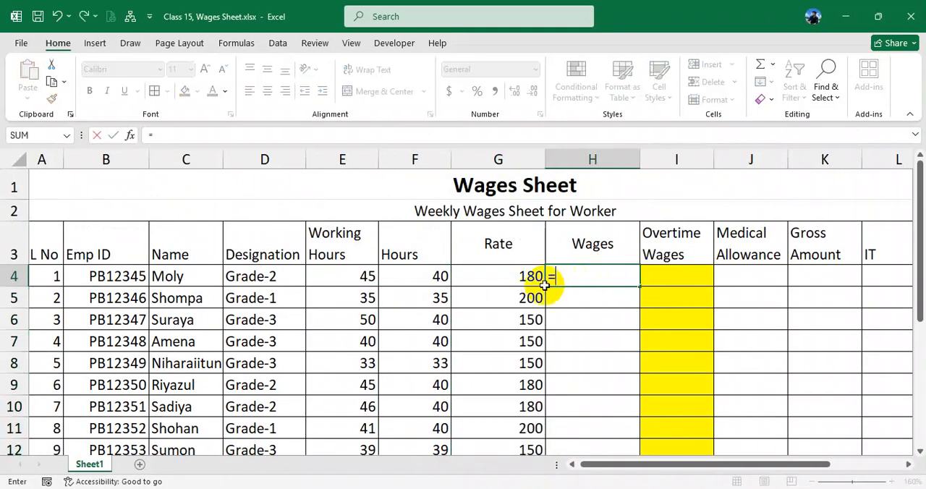
click(430, 279)
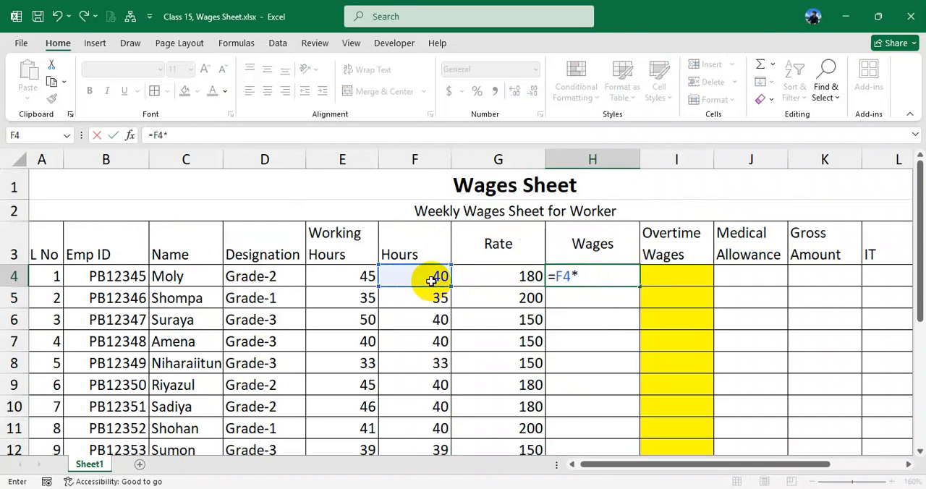
text(*)
click(492, 275)
key(Return)
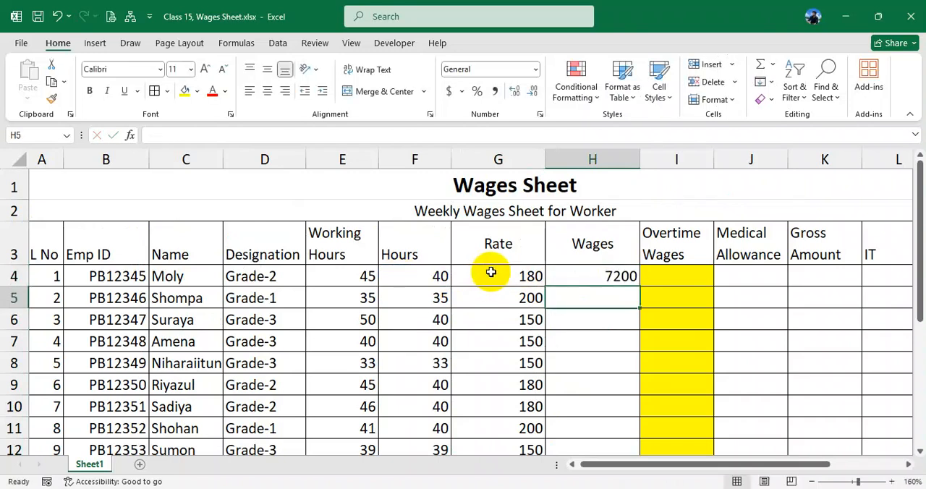
click(622, 276)
drag(638, 360, 616, 362)
scroll(617, 361, up, 1)
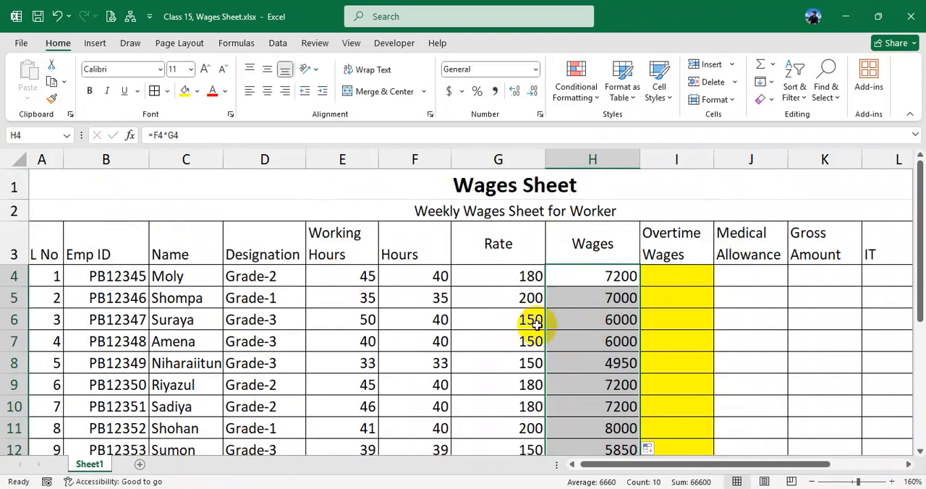
- Check the Hours and Rate columns against the Wages results they are multiplied into
drag(420, 275, 422, 405)
click(419, 356)
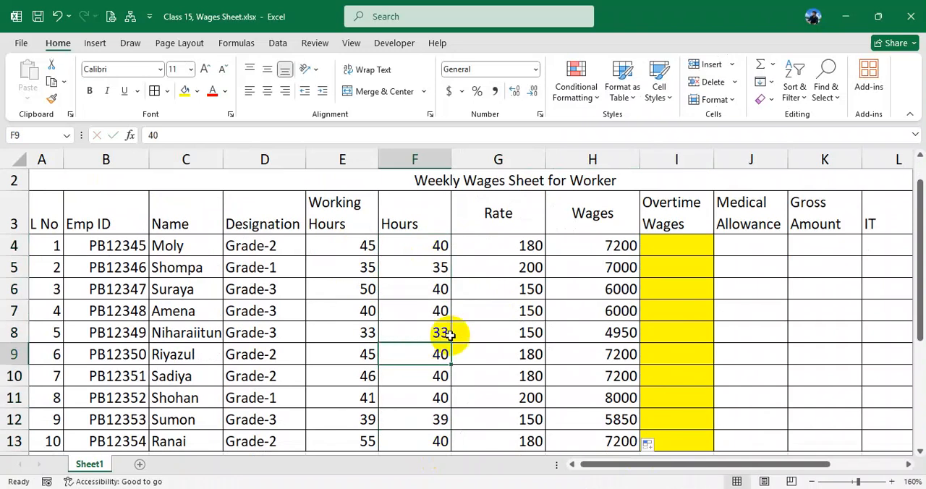
drag(424, 247, 423, 419)
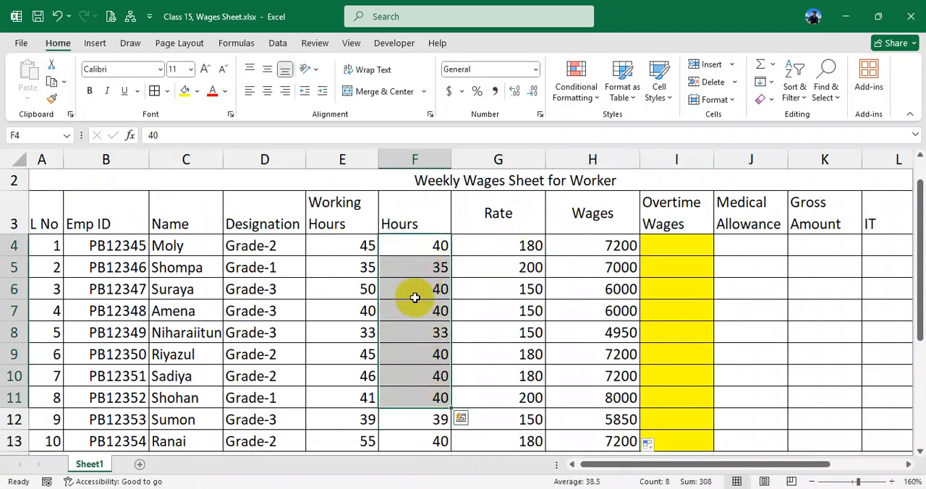
drag(419, 256, 422, 399)
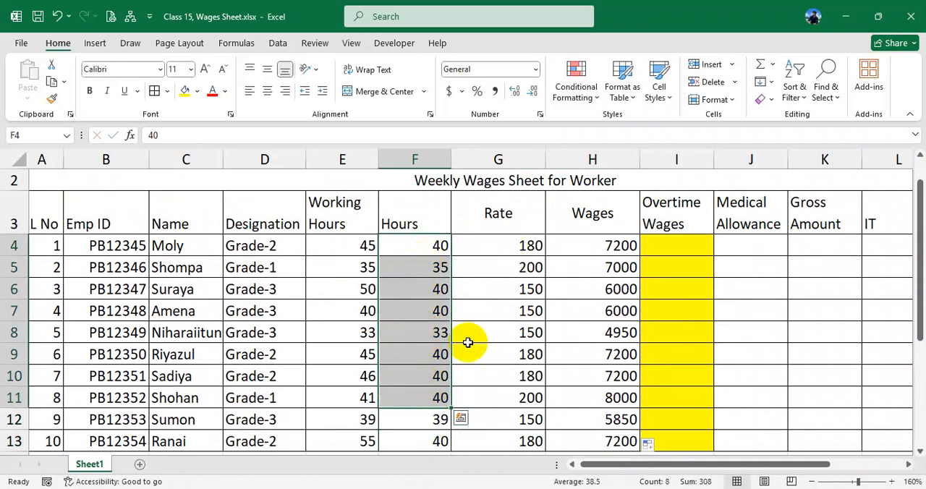
click(505, 245)
drag(505, 246, 506, 398)
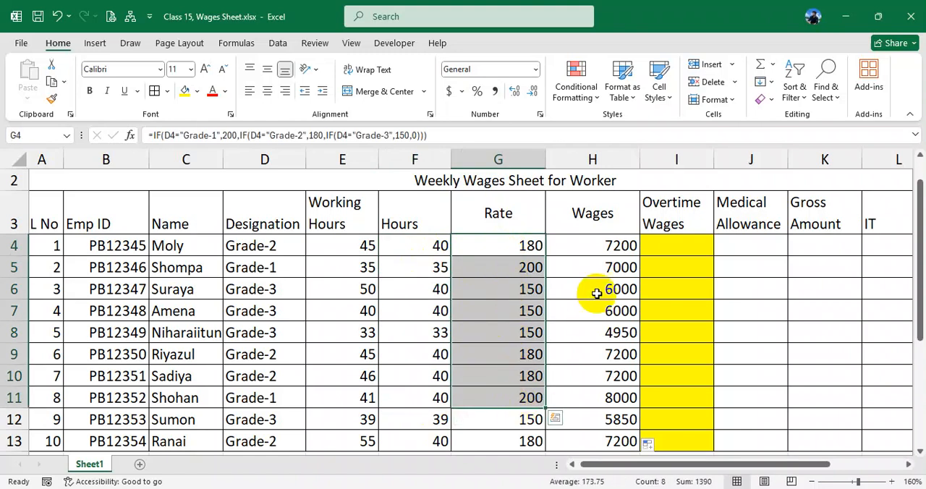
drag(434, 246, 507, 394)
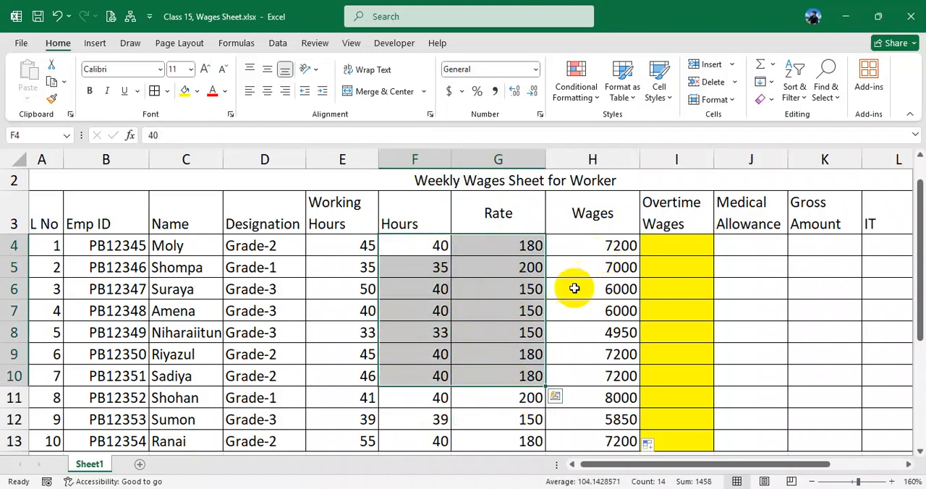
drag(595, 246, 601, 406)
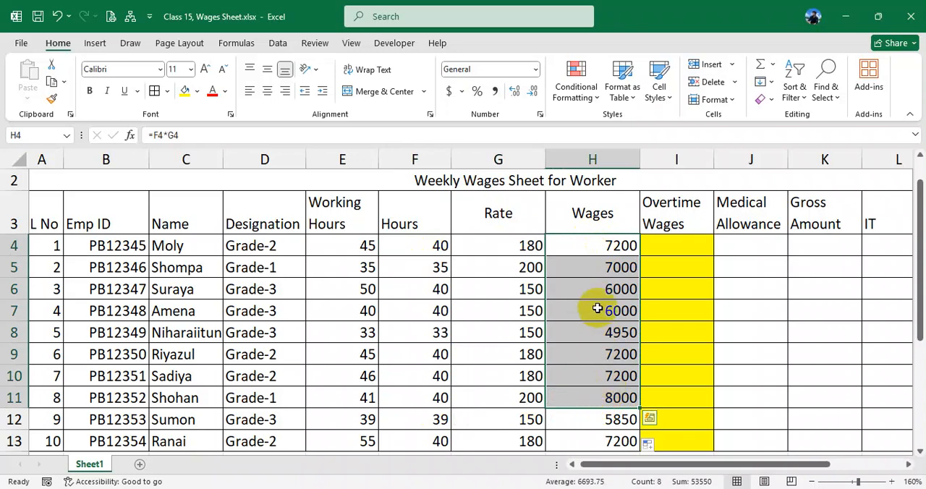
double_click(432, 291)
click(440, 324)
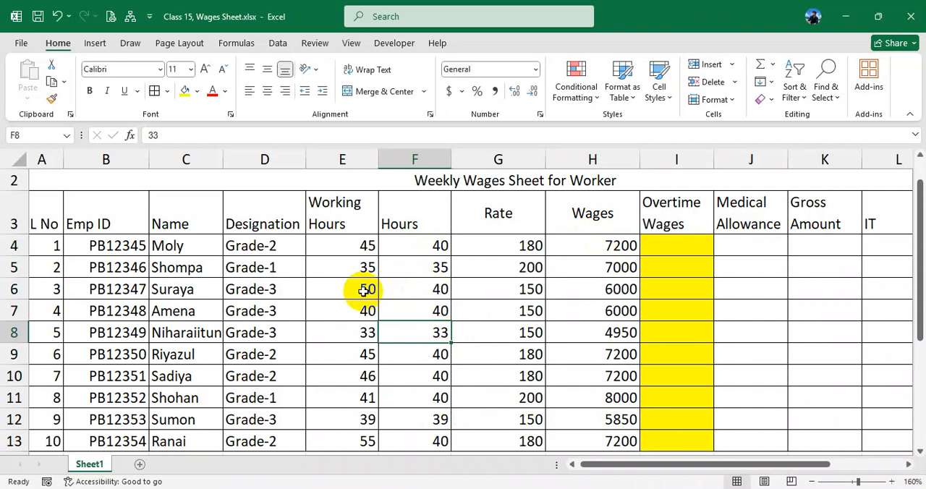
- Highlight the Working Hours cells E4:E13 with a yellow fill
drag(354, 241, 343, 363)
scroll(361, 213, up, 1)
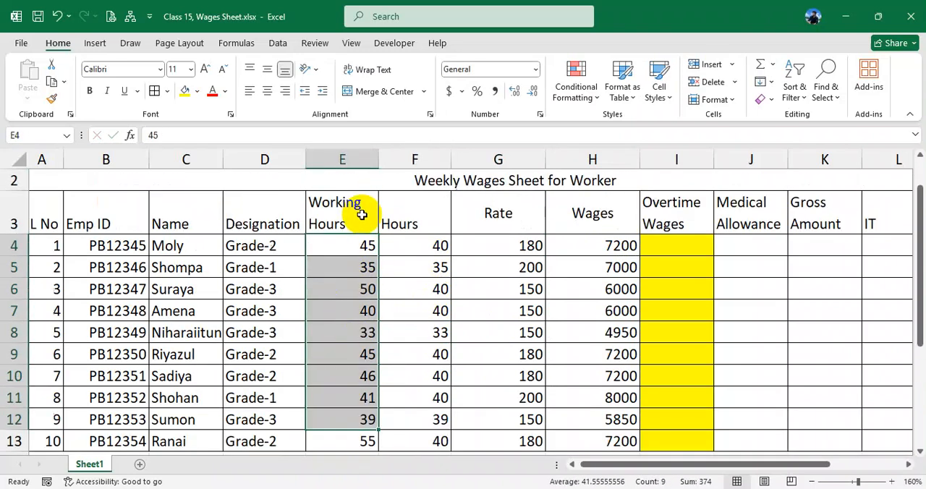
drag(352, 246, 353, 378)
scroll(354, 343, up, 1)
click(185, 91)
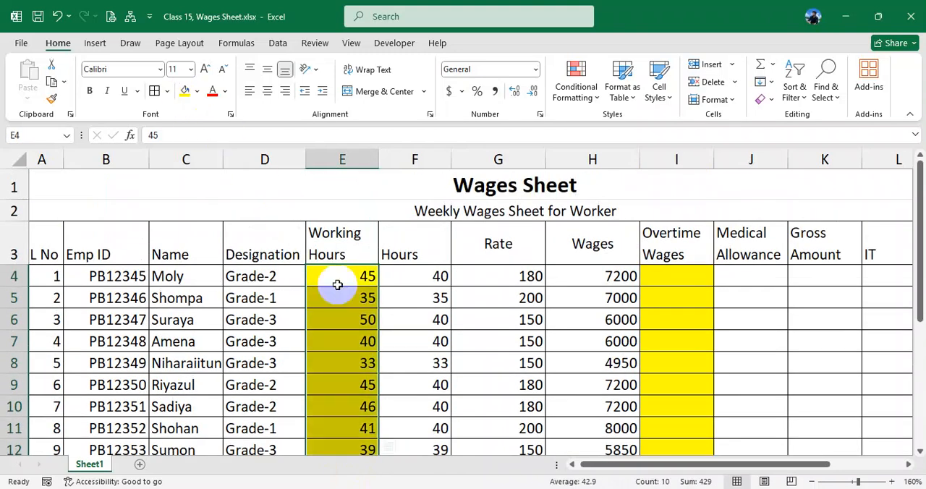
- Compare the highlighted Working Hours with the Hours, Rate and Wages columns row by row
click(346, 292)
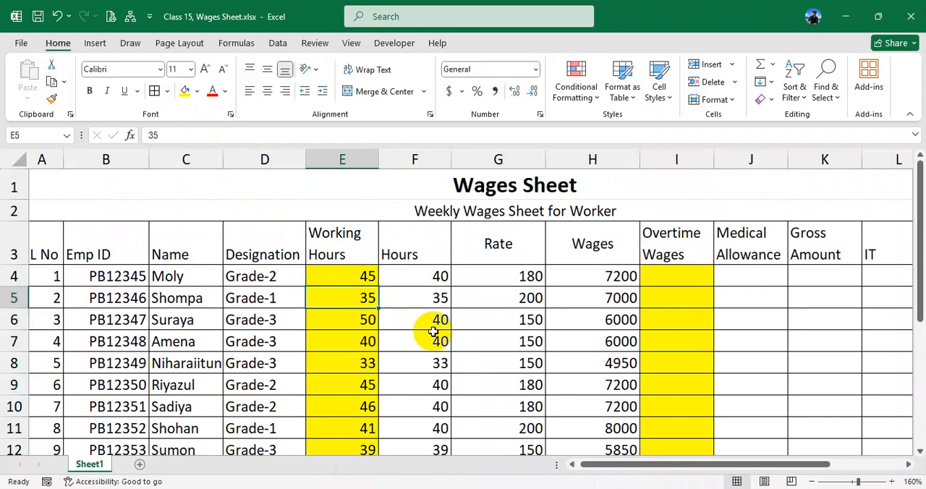
click(356, 273)
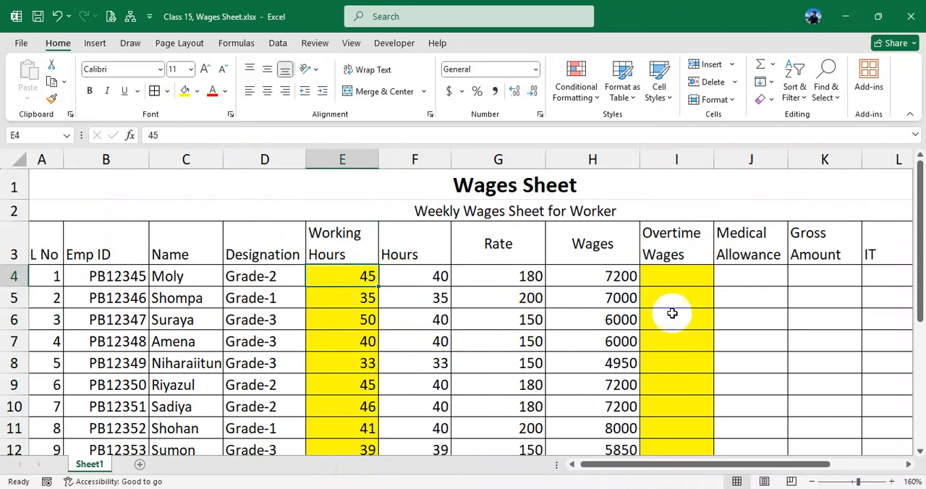
click(519, 488)
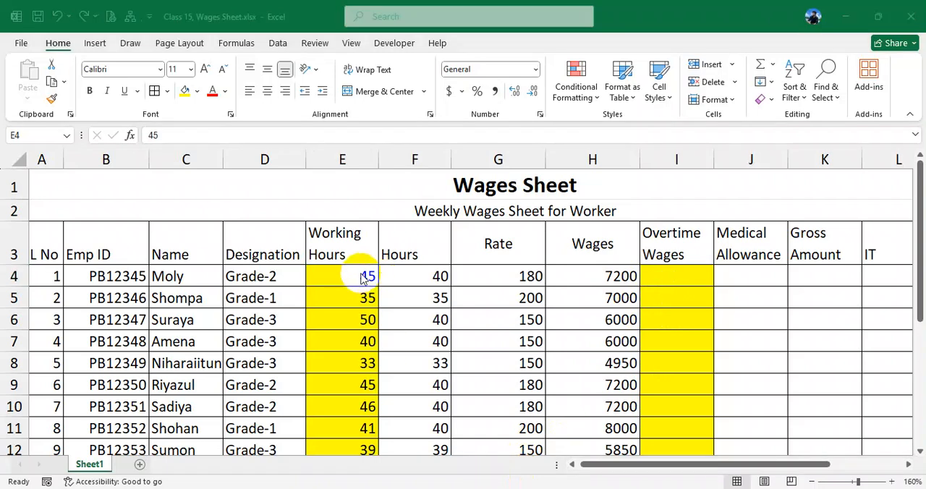
click(358, 279)
drag(351, 276, 352, 417)
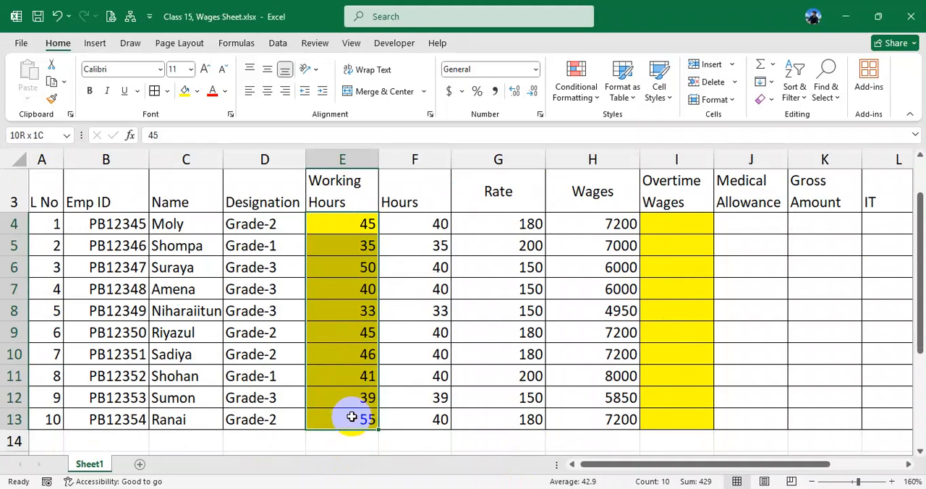
scroll(351, 417, up, 1)
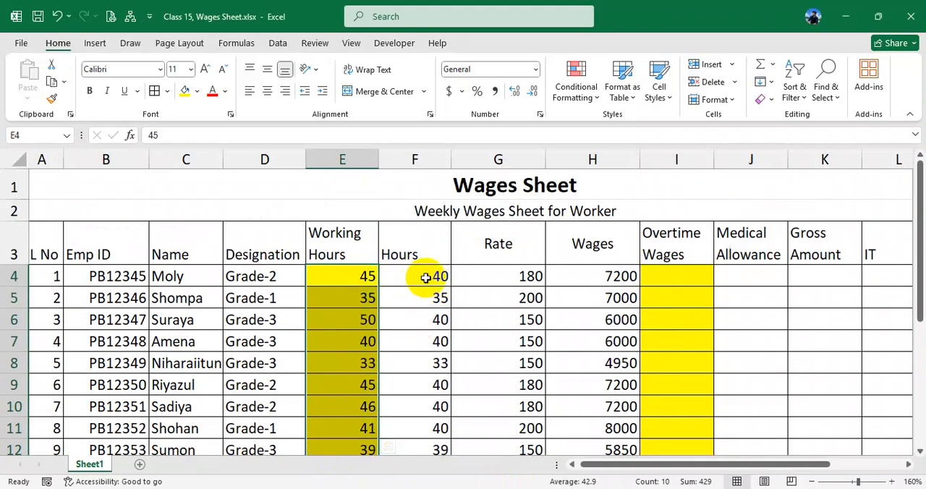
drag(429, 272, 427, 441)
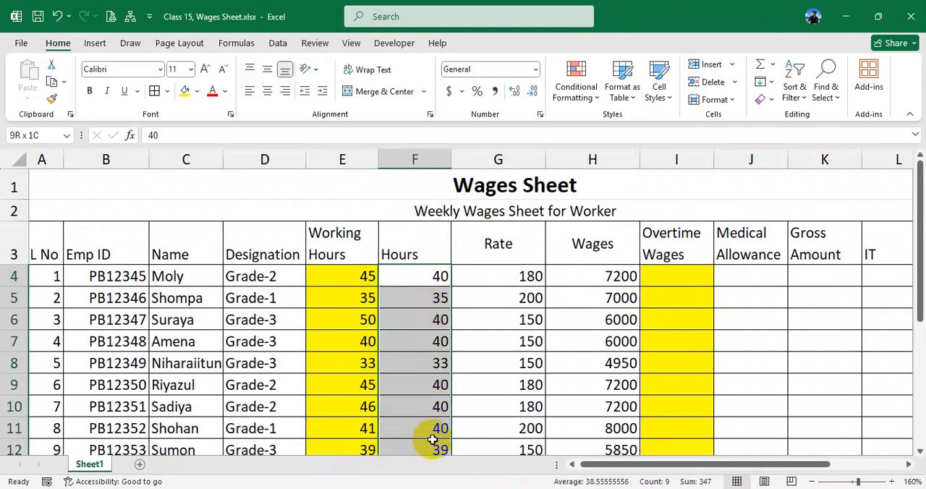
click(423, 276)
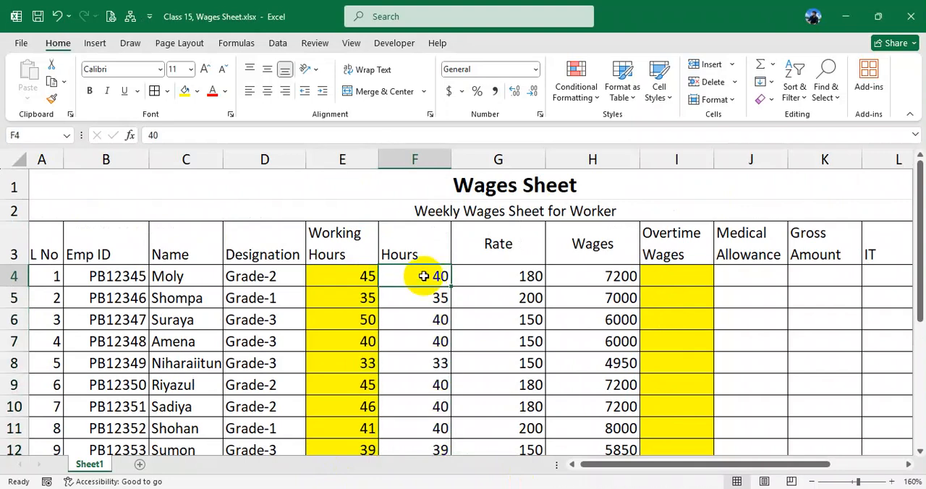
drag(509, 275, 501, 370)
click(513, 277)
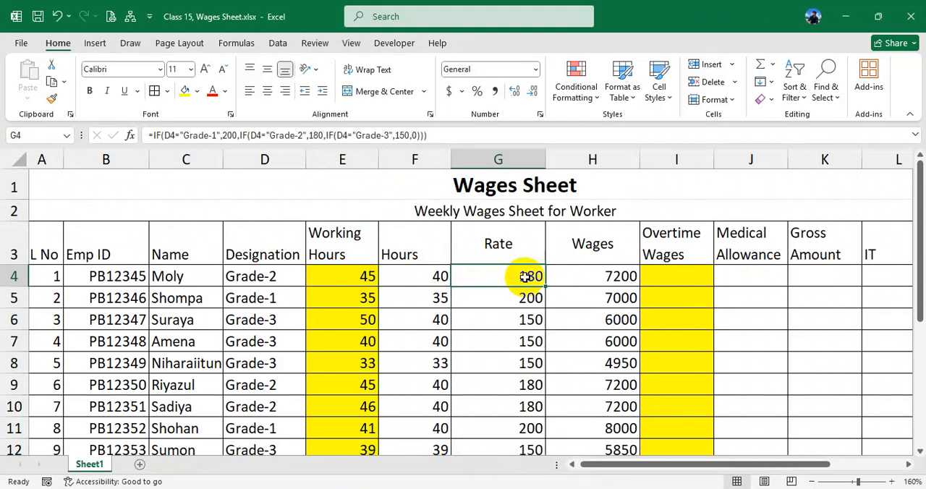
drag(429, 278, 515, 276)
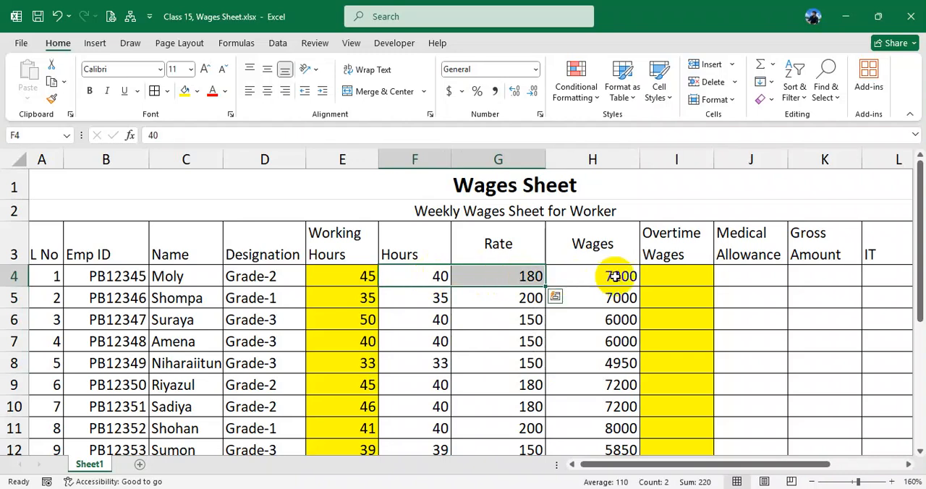
click(611, 276)
drag(429, 261, 585, 450)
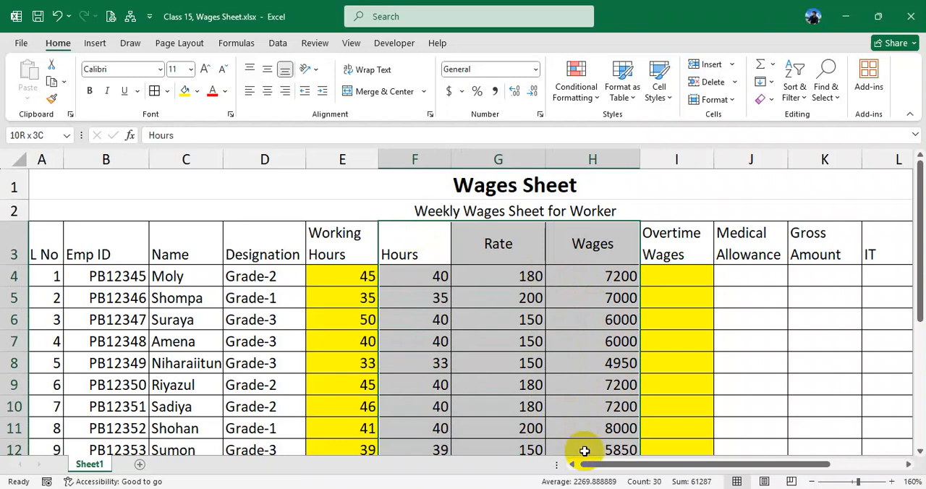
click(601, 320)
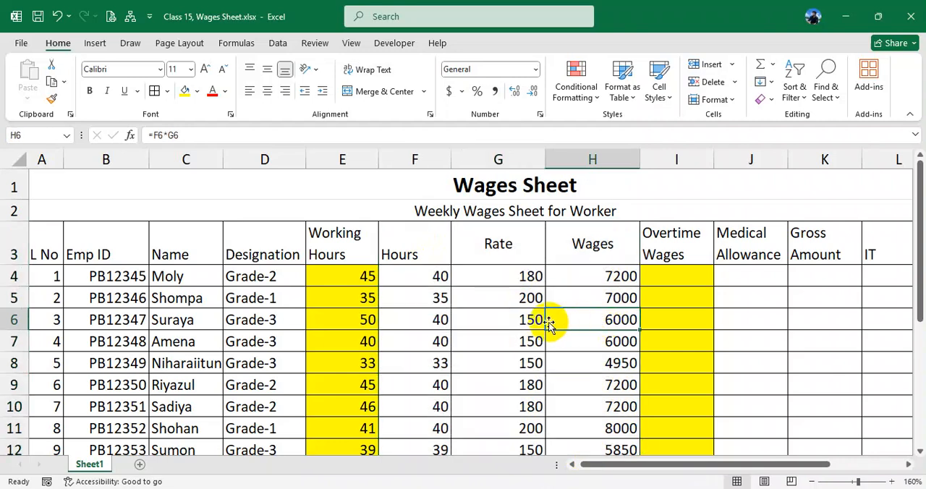
click(432, 276)
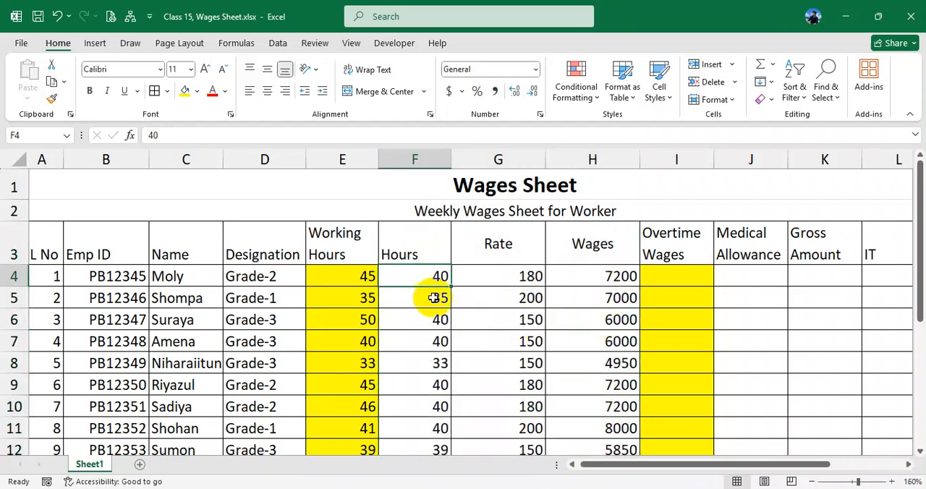
click(434, 298)
- Change the Working Hours in E5 to 30 and in E4 to 60, comparing them with the Hours column
click(360, 279)
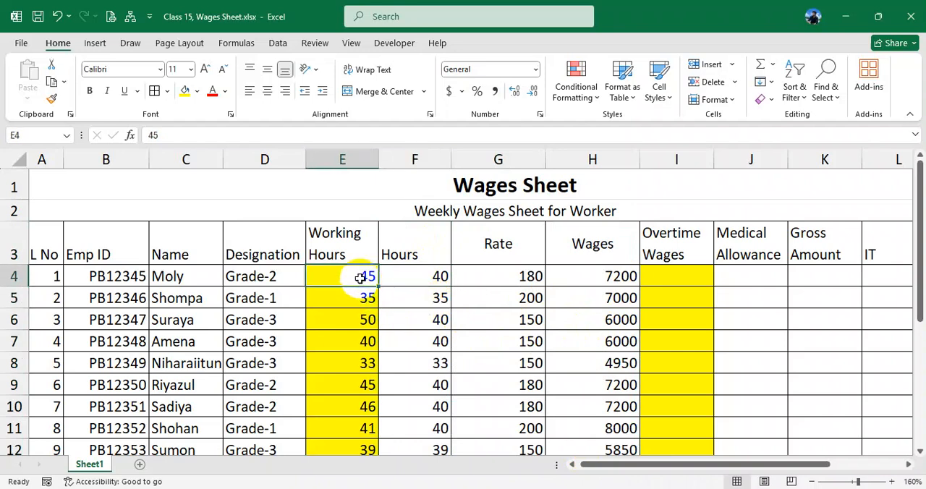
click(366, 298)
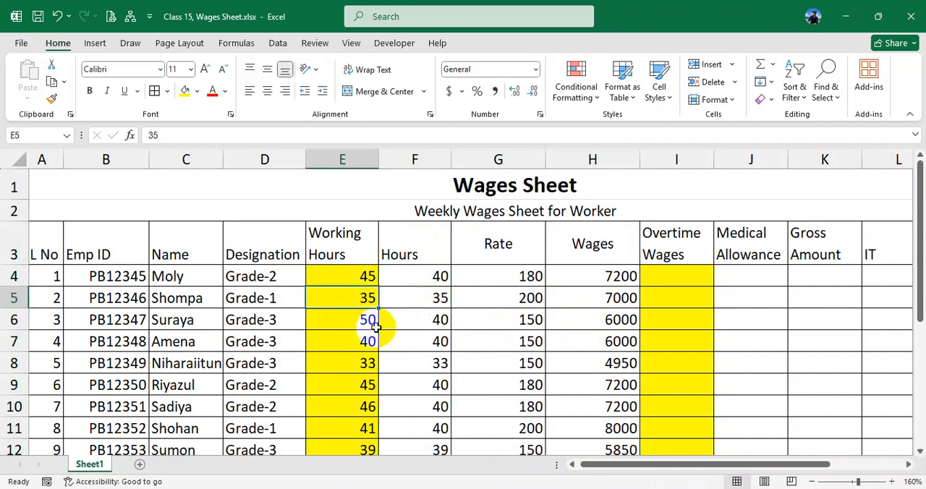
text(30)
click(436, 298)
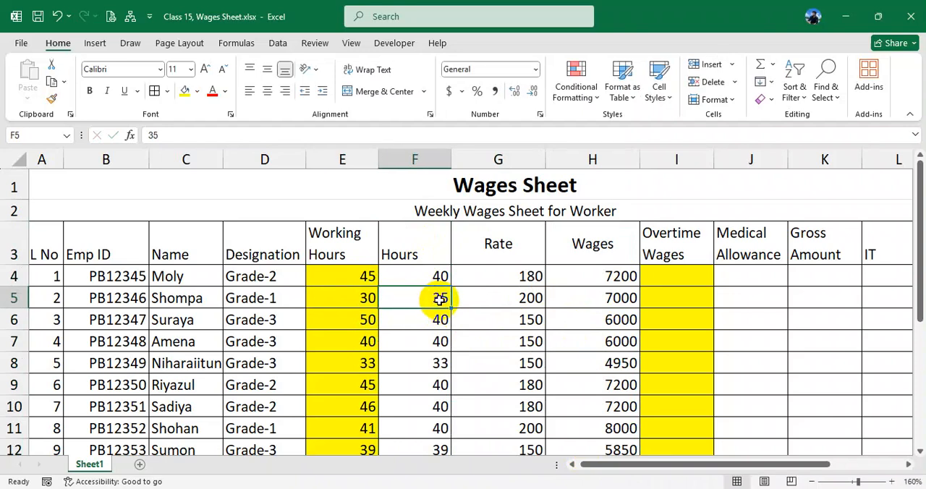
click(372, 284)
text(60)
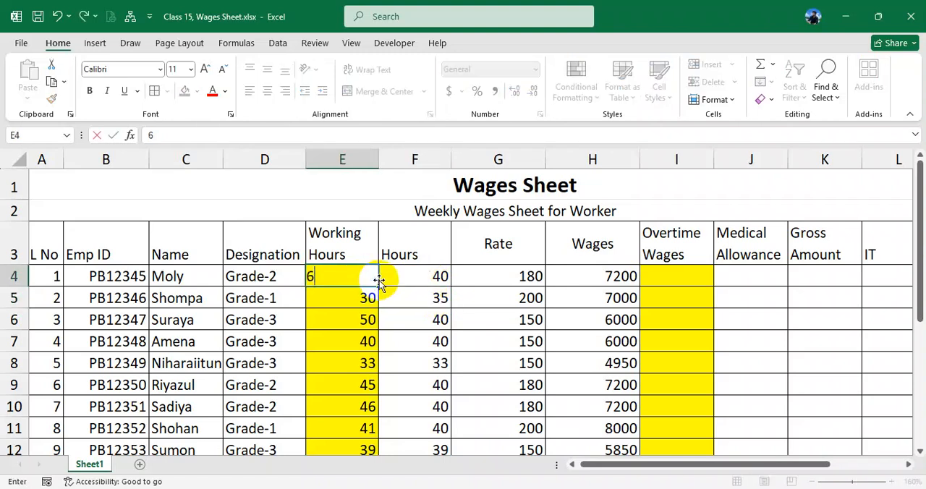
click(425, 277)
click(363, 277)
click(408, 280)
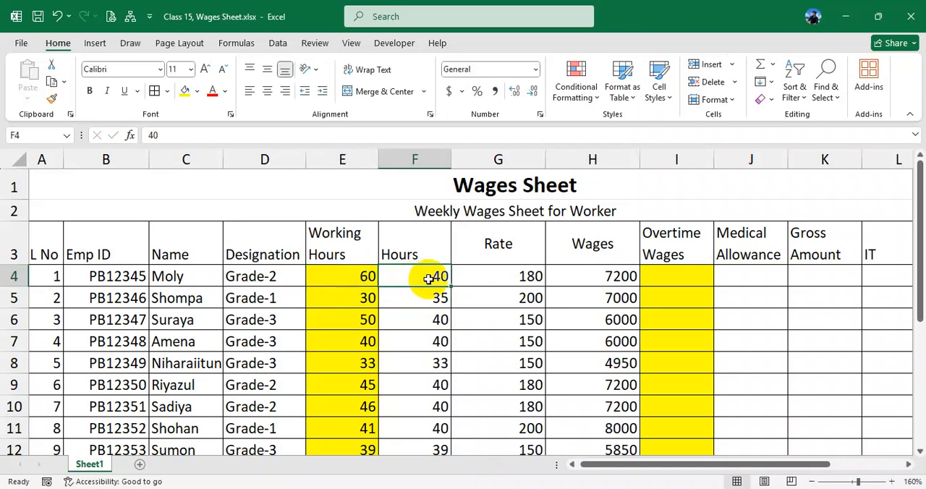
- Shorten the column header in I3 to Overtime
click(675, 277)
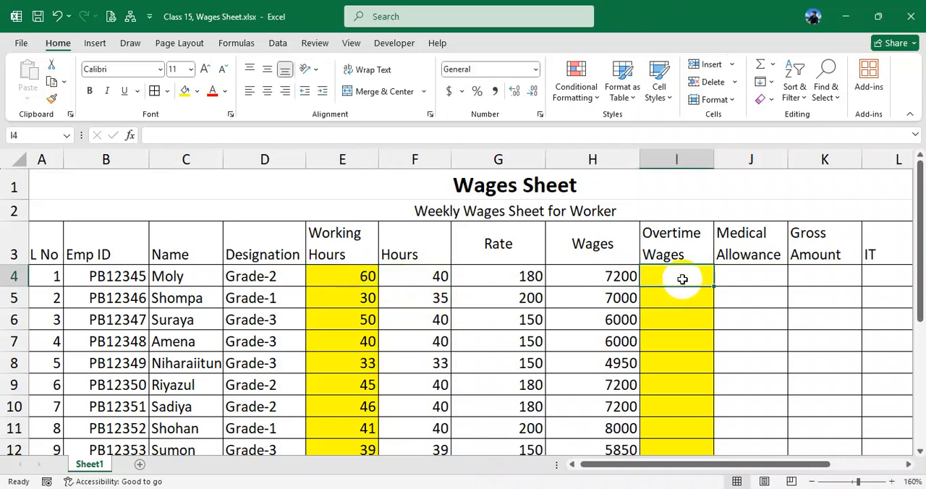
double_click(688, 246)
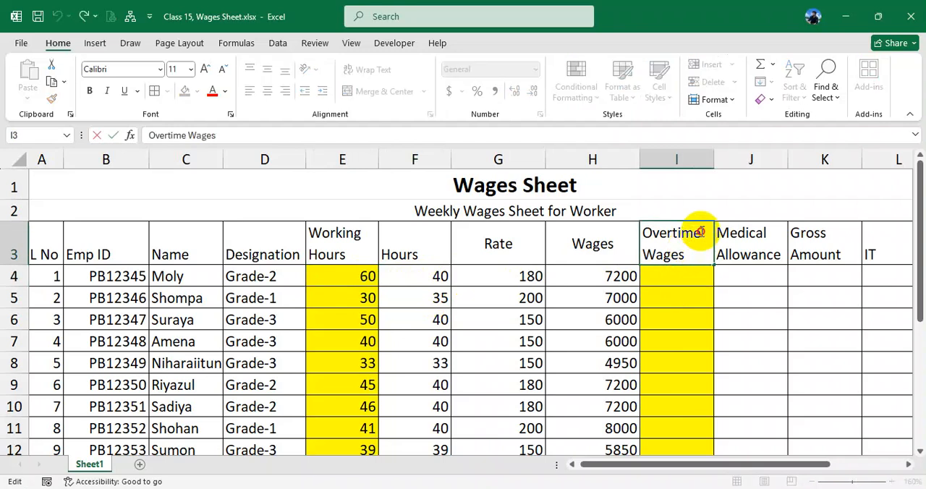
drag(703, 234, 710, 276)
key(BackSpace)
click(680, 283)
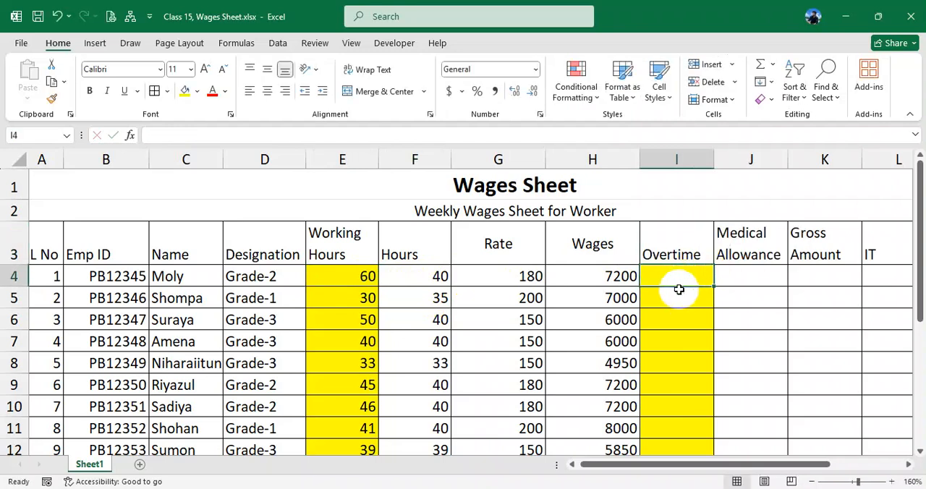
- Calculate overtime in I4 with the formula =E4-40, fill it down to I11 and check it against Working Hours
text(=)
click(349, 274)
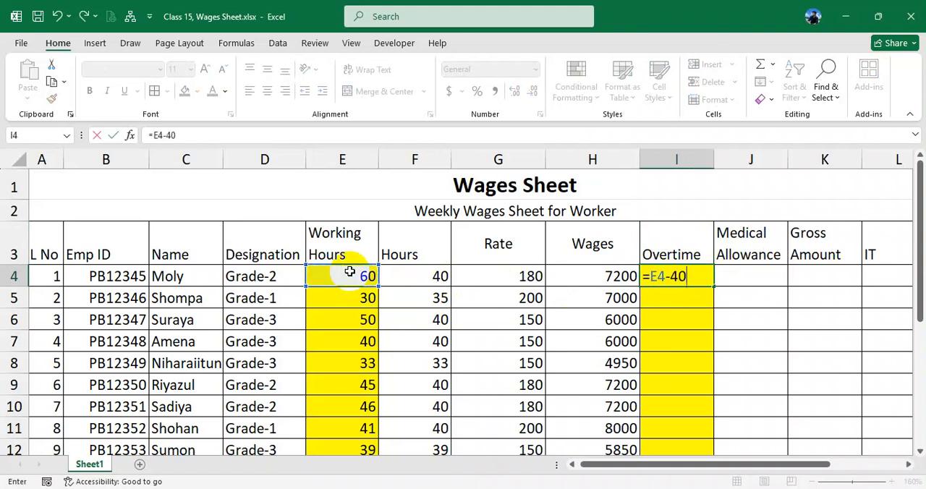
text(-40)
key(Return)
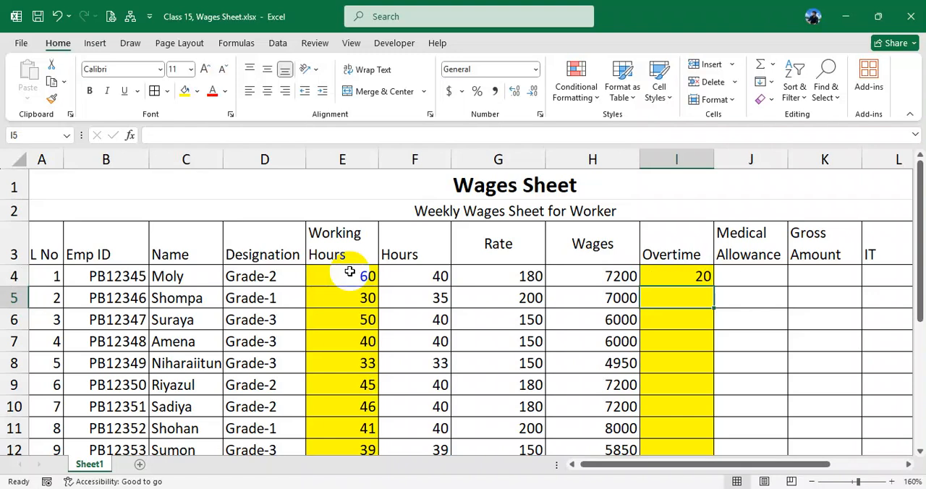
click(680, 273)
drag(713, 287, 714, 434)
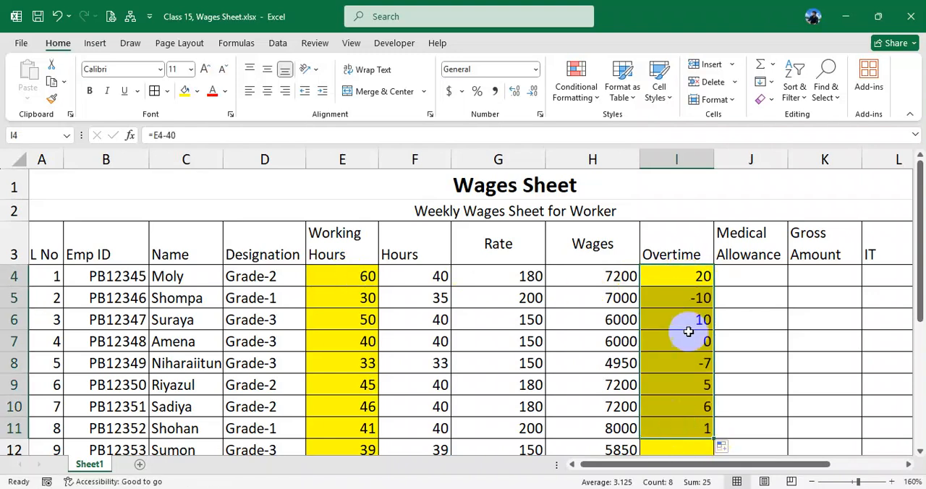
click(692, 300)
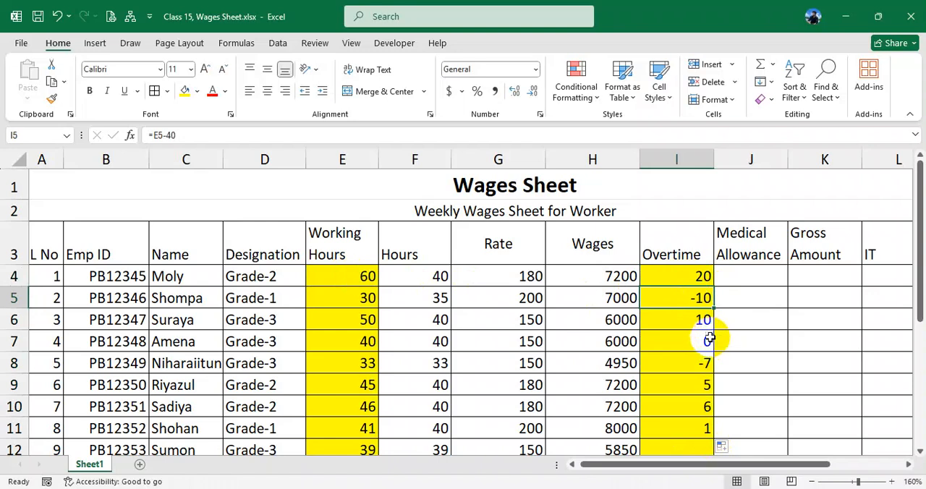
click(363, 299)
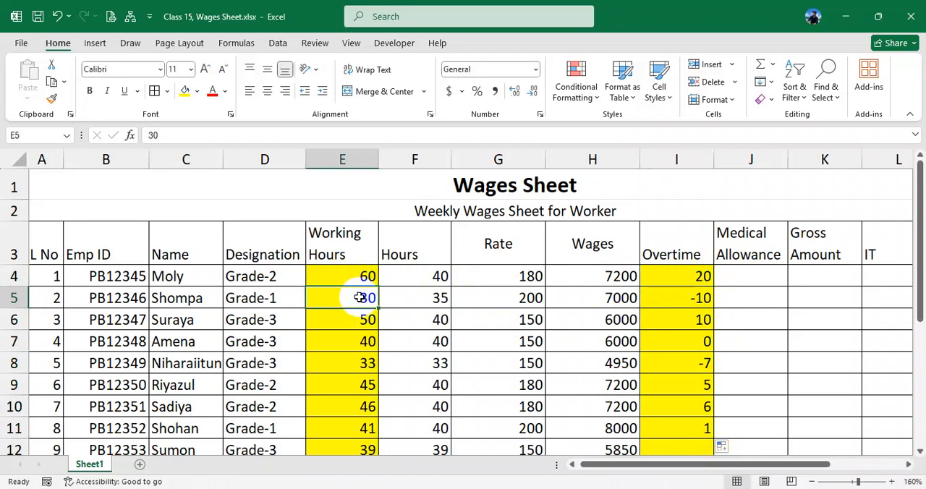
click(700, 297)
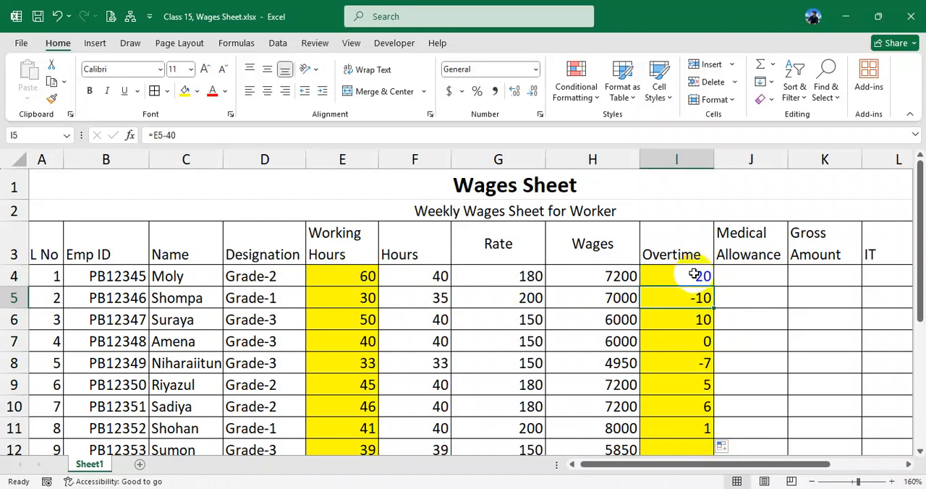
click(698, 276)
drag(696, 275, 688, 428)
- Enter the formula =IF(E4<40,"",E4-40) in I4 and fill it down the Overtime column to I13
click(685, 278)
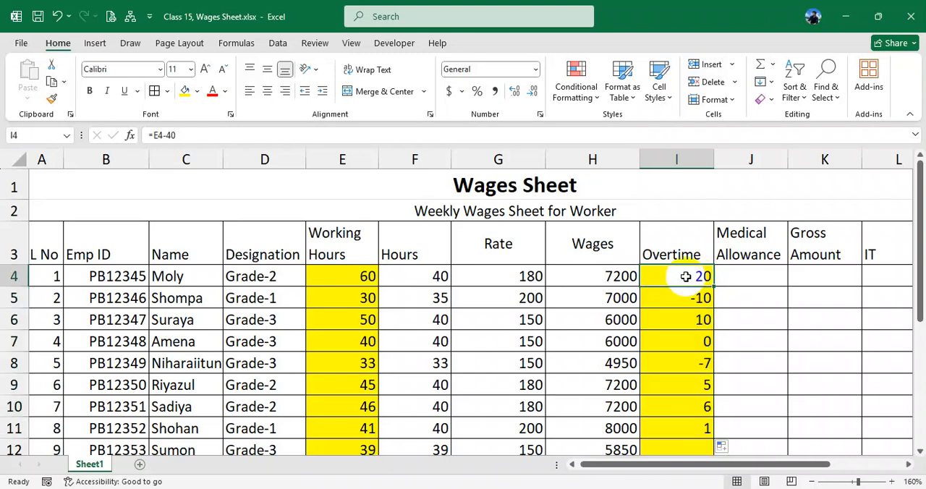
text(=if()
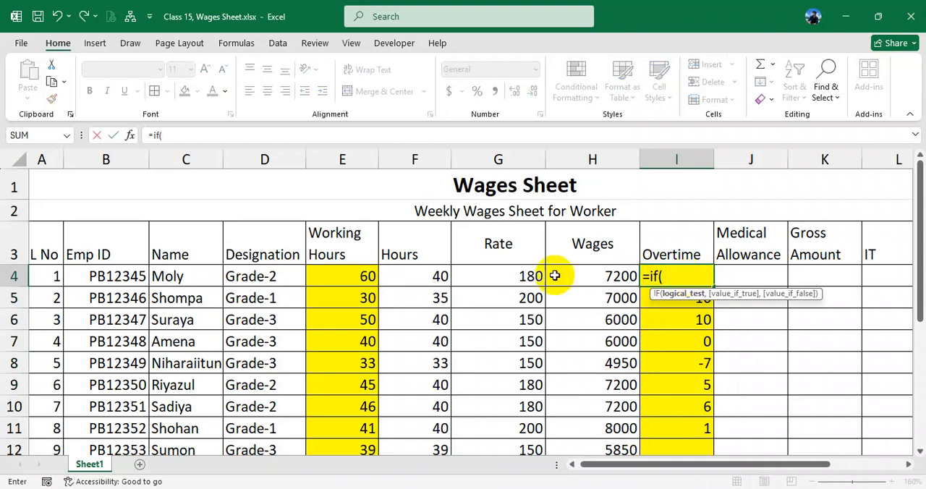
click(345, 277)
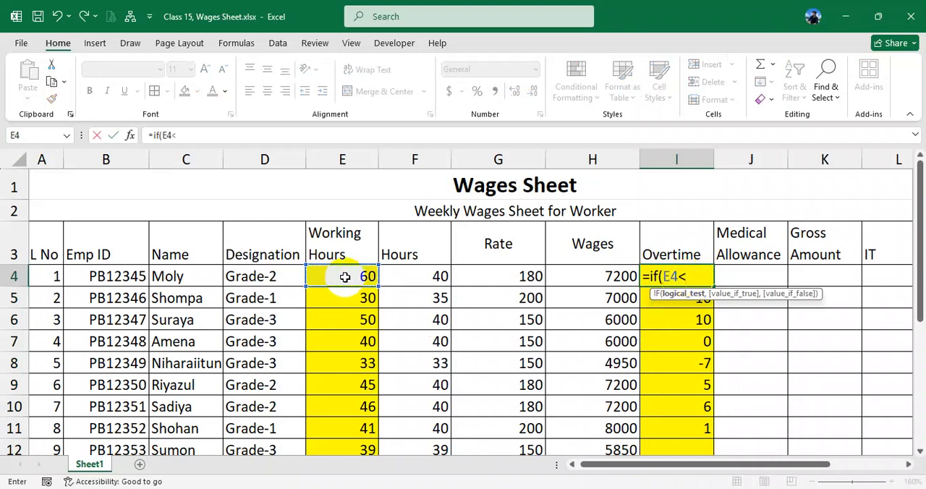
text(<40,)
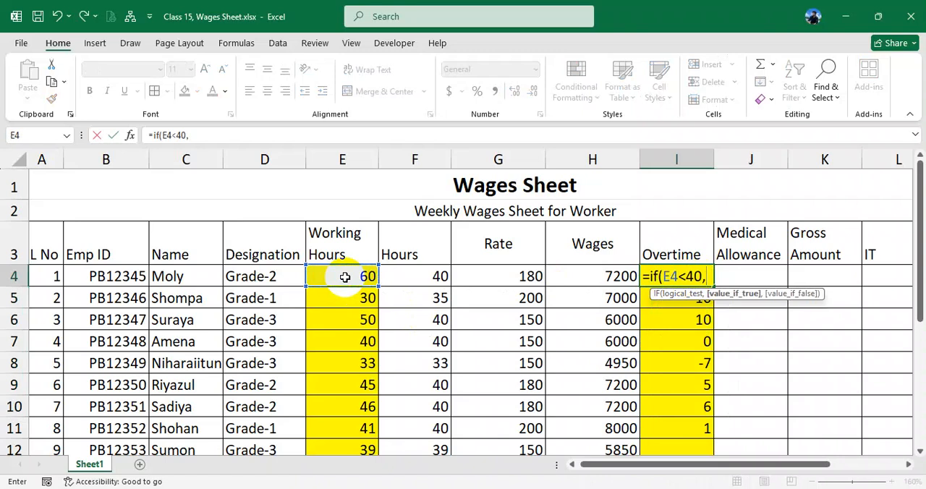
text("",)
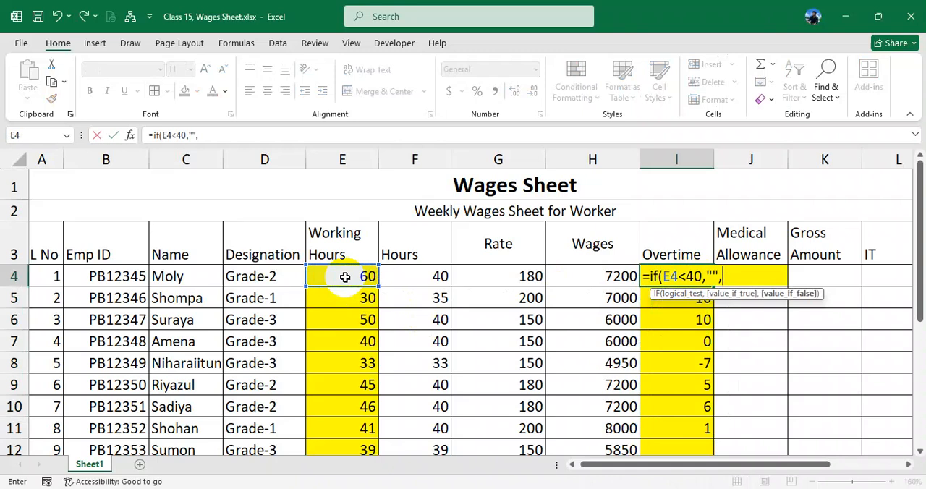
click(349, 275)
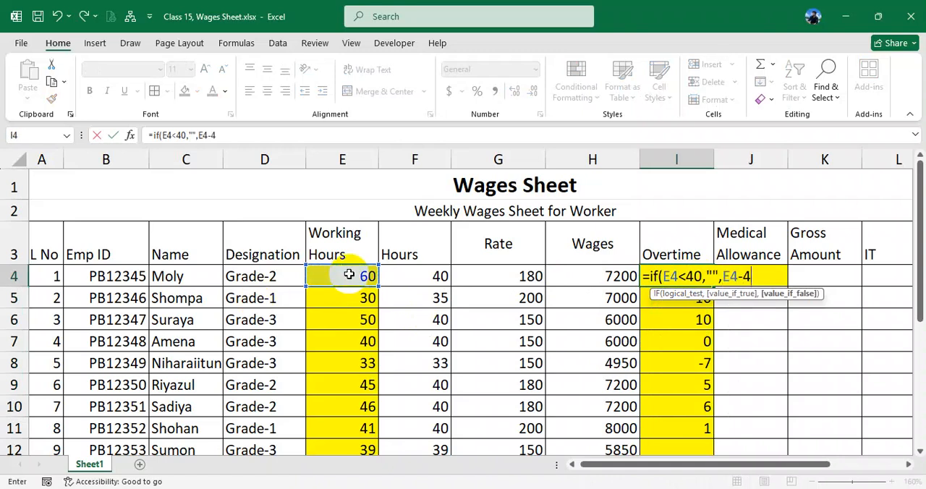
key(Return)
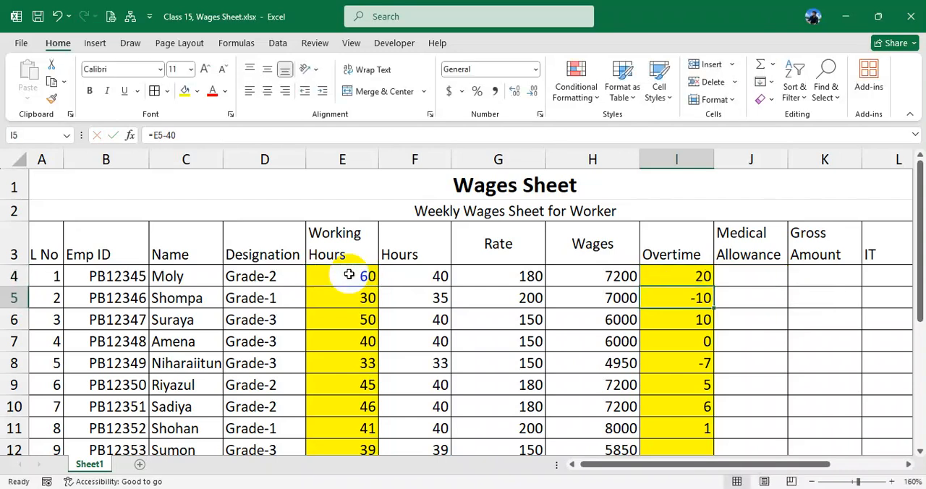
click(706, 282)
drag(713, 287, 709, 419)
scroll(699, 273, up, 1)
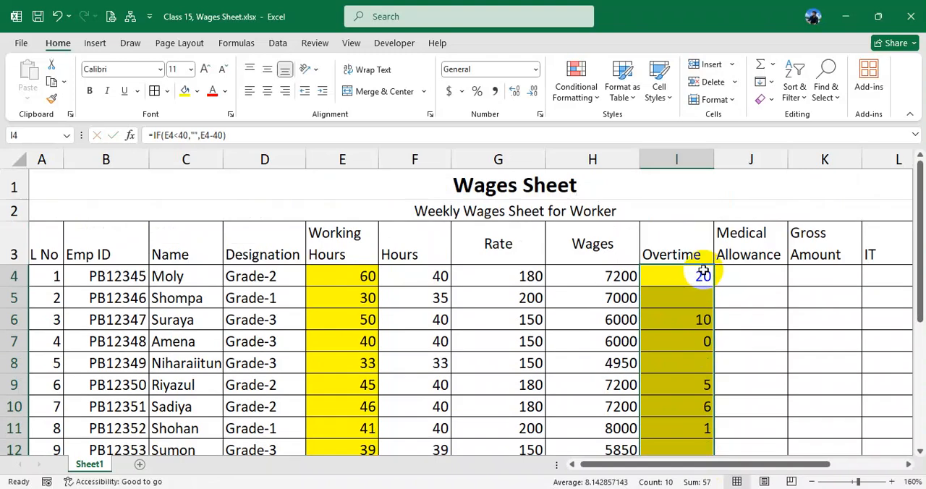
- Examine the Overtime results alongside the Hours, Rate and Wages columns for each worker
drag(699, 273, 692, 441)
drag(678, 278, 672, 424)
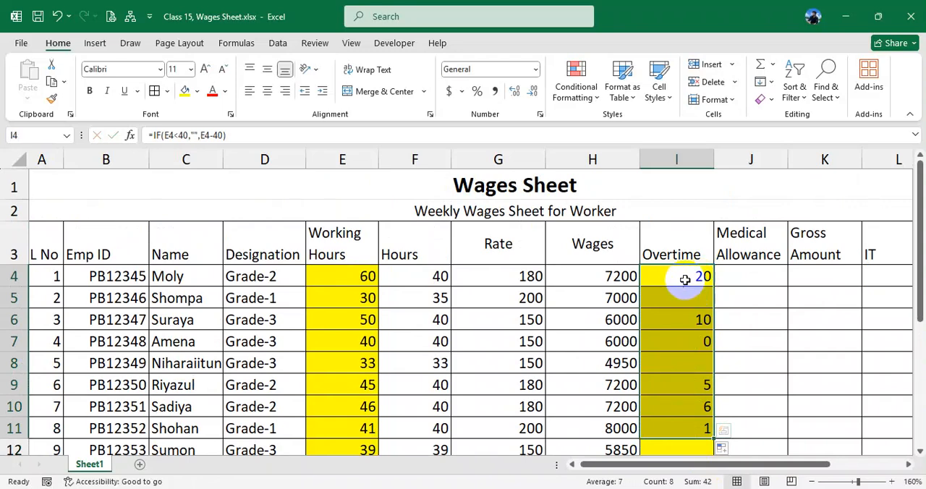
click(507, 281)
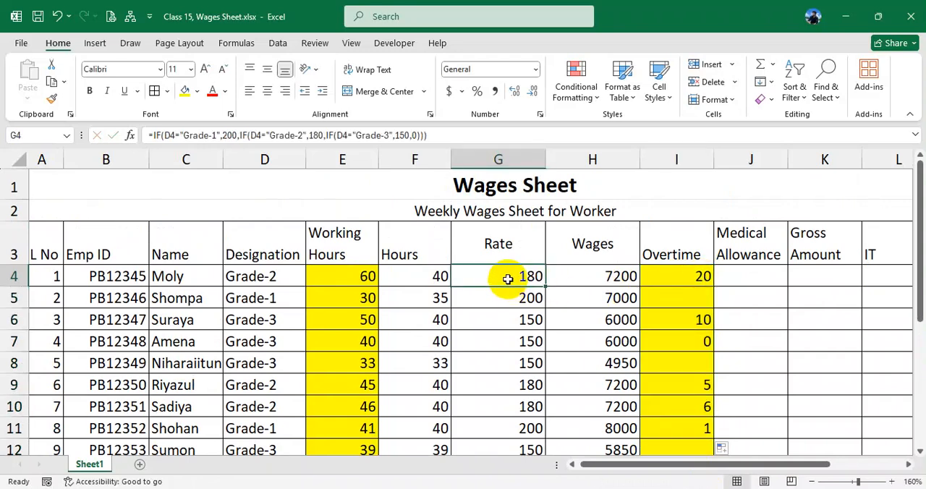
click(694, 279)
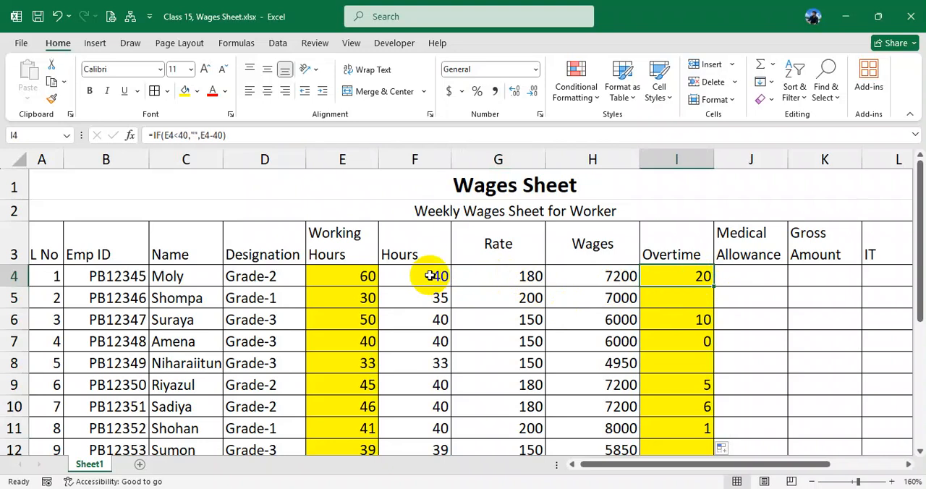
drag(409, 254, 585, 463)
drag(424, 224, 589, 228)
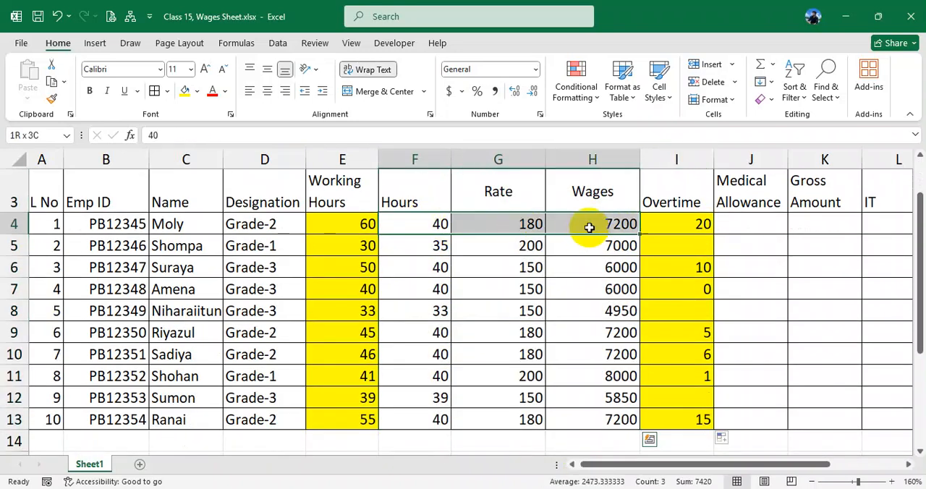
drag(680, 225, 694, 315)
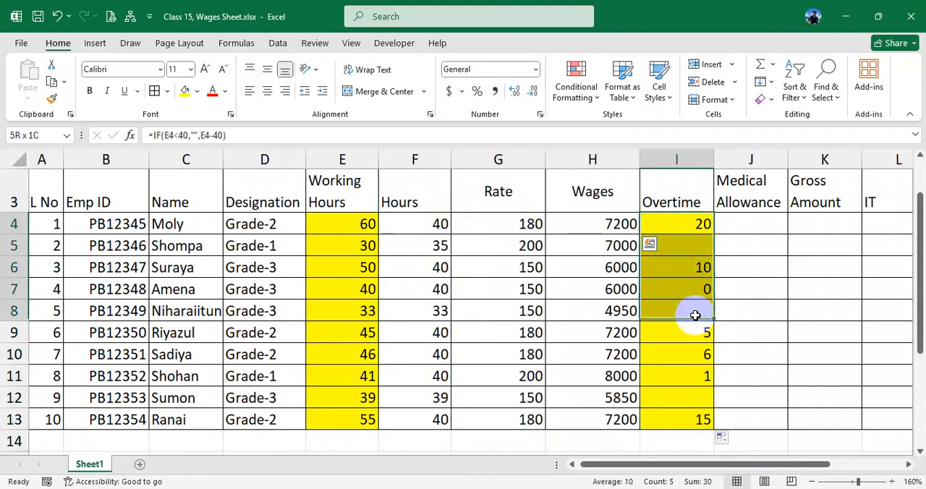
drag(696, 226, 686, 392)
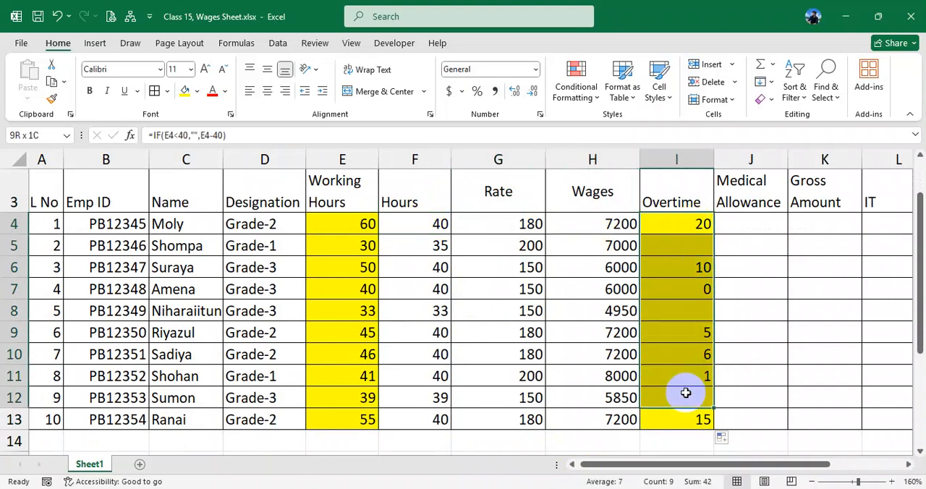
click(424, 224)
scroll(430, 248, up, 1)
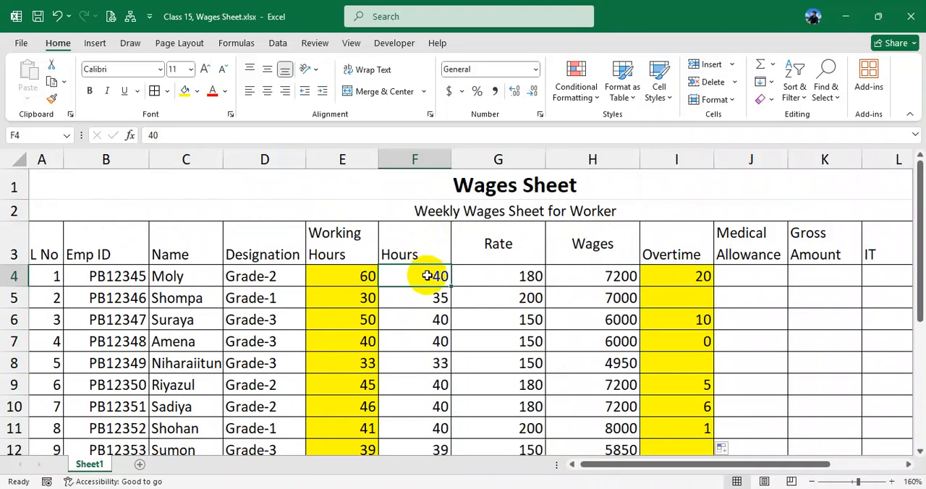
click(428, 298)
click(428, 274)
- Clear the fixed Hours values from F4:F13
drag(425, 274, 429, 376)
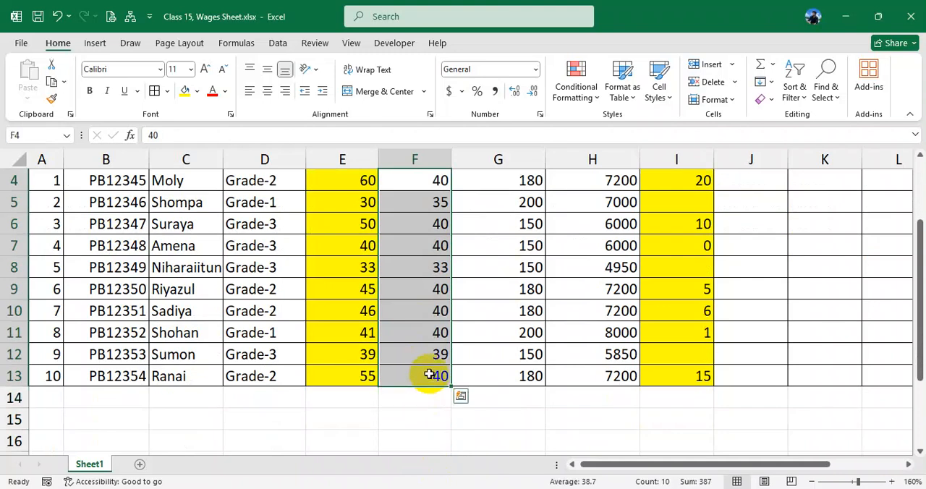
key(Delete)
scroll(425, 347, up, 1)
- Cap the hours in F4 with the formula =MIN(E4,40) and fill it down to F5
click(420, 243)
text(=)
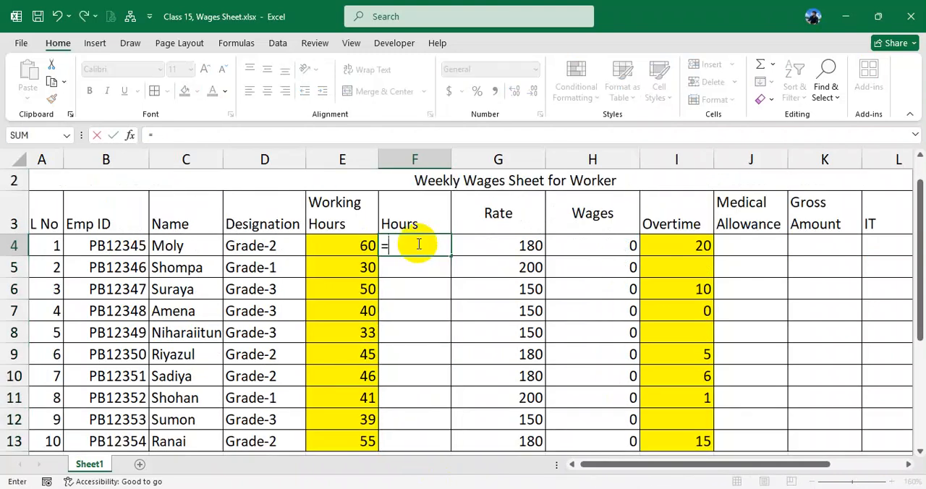
text(min()
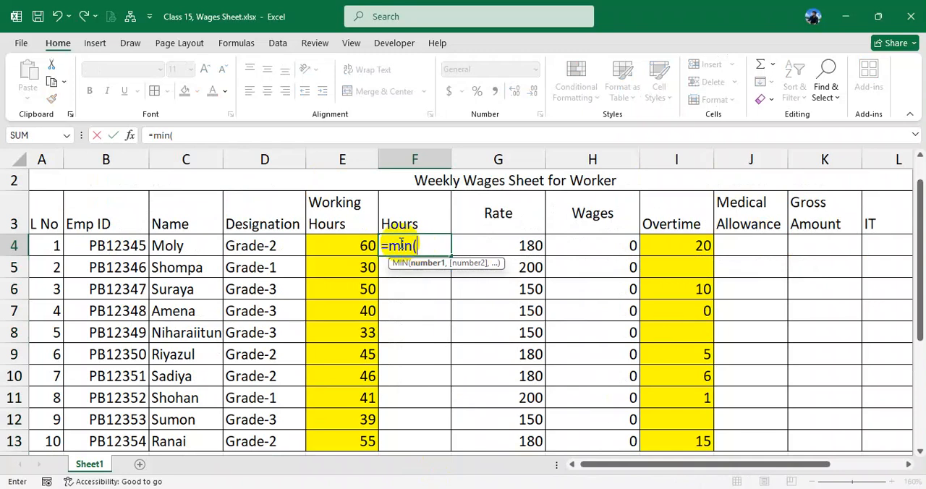
click(362, 245)
text(,40))
key(Return)
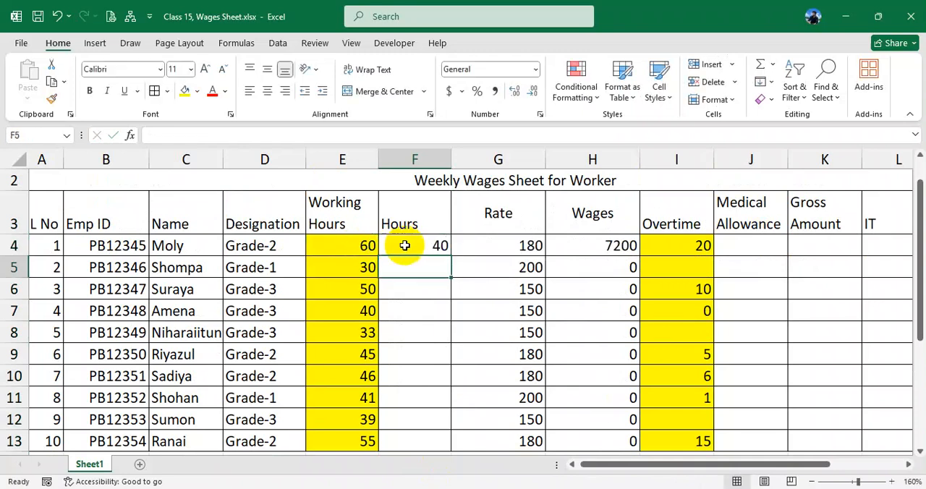
click(431, 246)
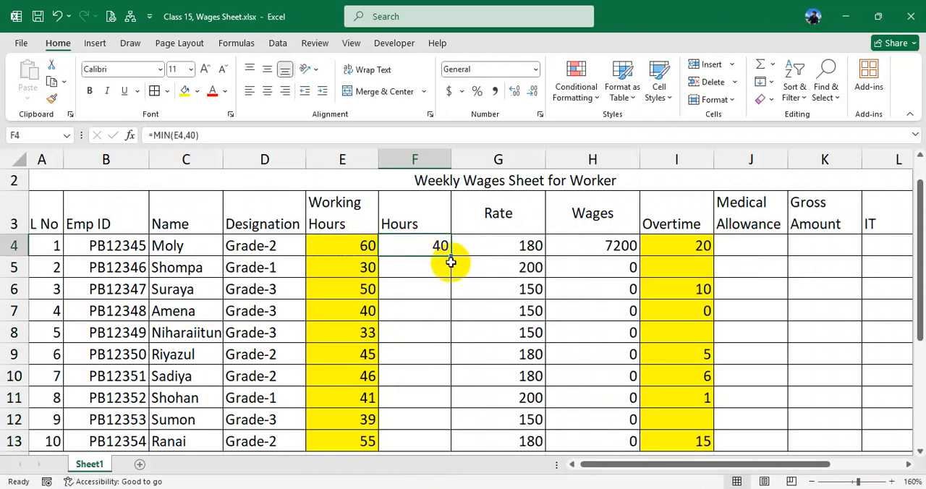
drag(450, 257, 424, 274)
click(421, 269)
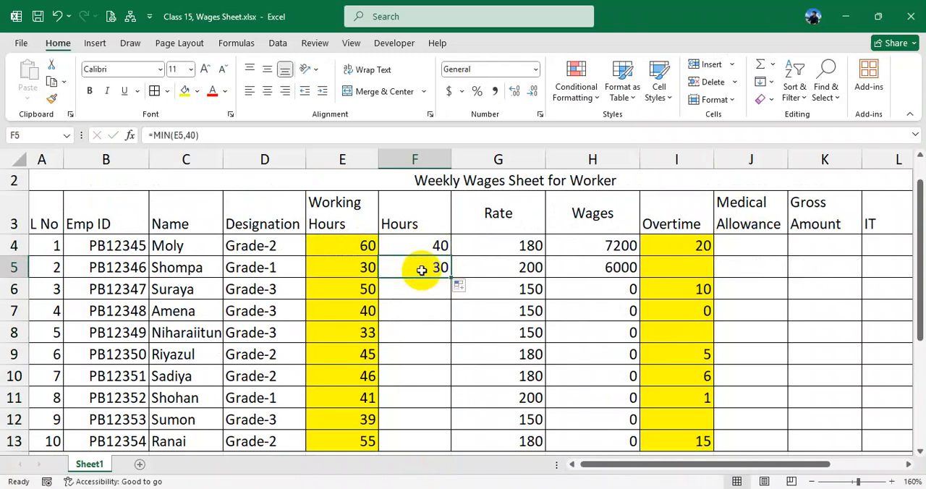
- Fill the MIN formula from F5 down the Hours column to F13 and check the copied formula in F8
drag(451, 278, 434, 441)
mouse_move(427, 257)
mouse_down()
mouse_move(422, 439)
mouse_move(414, 253)
mouse_up()
click(485, 287)
click(438, 339)
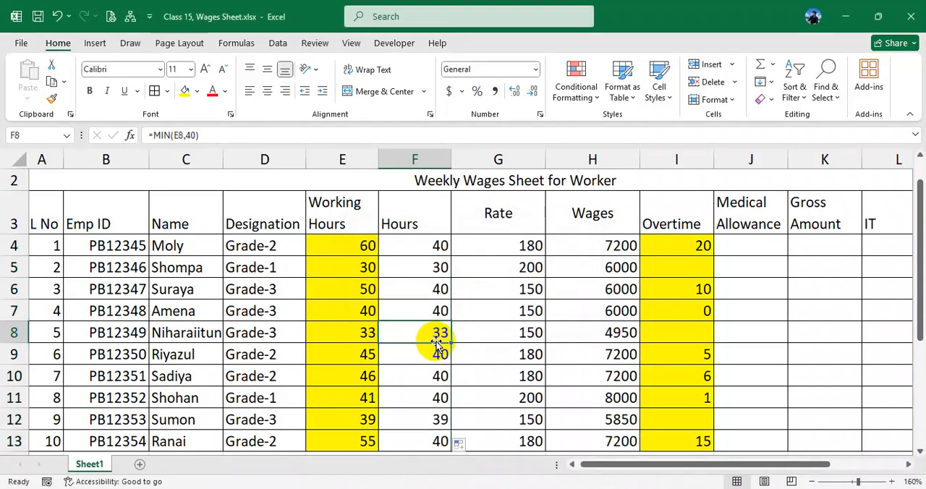
- Set the Working Hours in E8 to 60 and check the capped Hours in F8 and F9
click(365, 336)
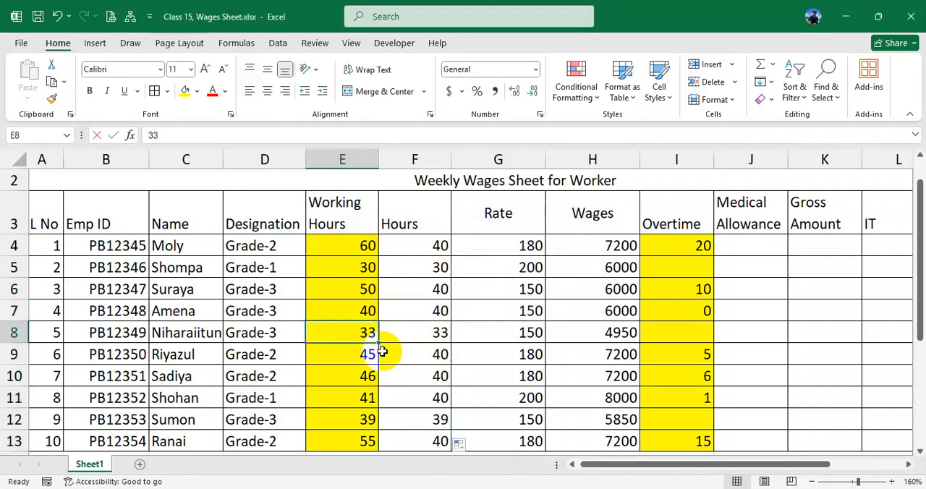
text(60)
click(427, 339)
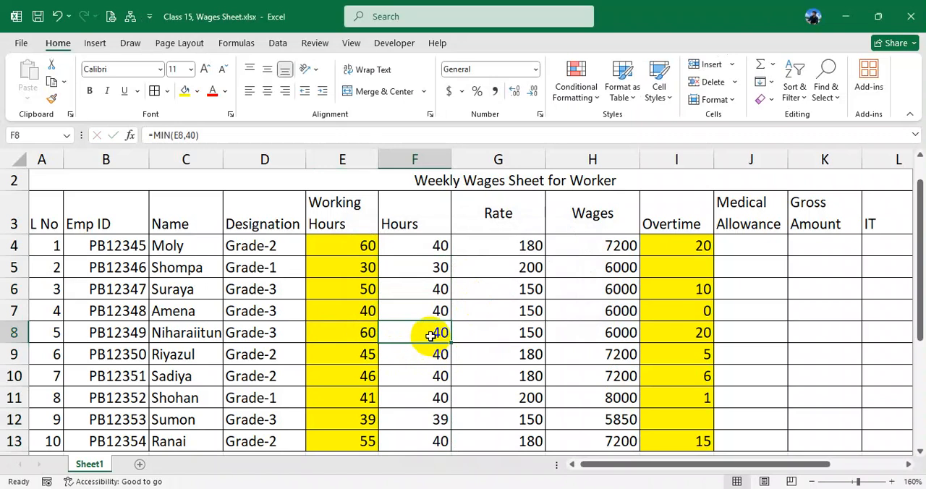
click(426, 353)
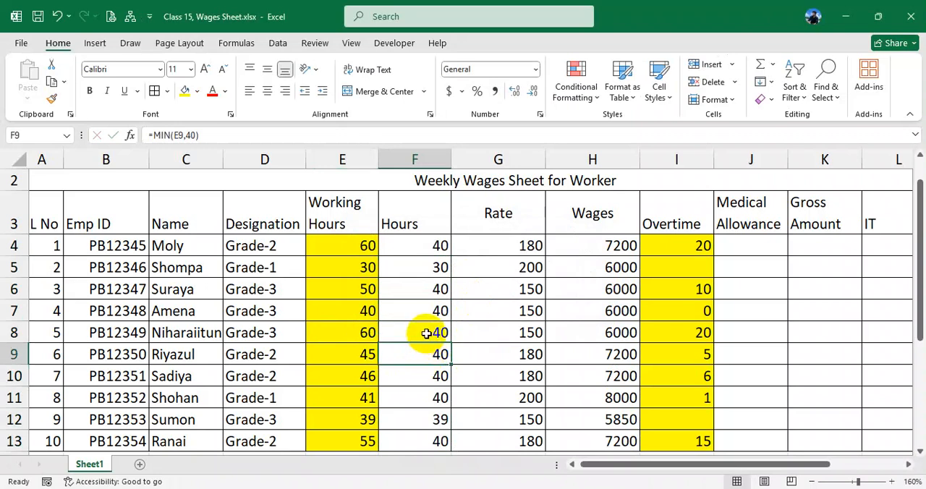
- Set the Working Hours in E6 to 45 and check the capped Hours in F6
click(368, 291)
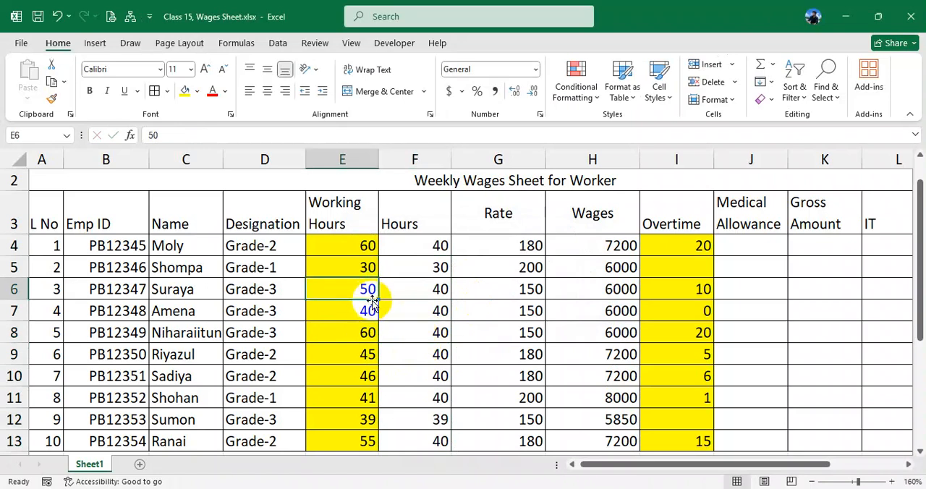
text(45)
click(415, 291)
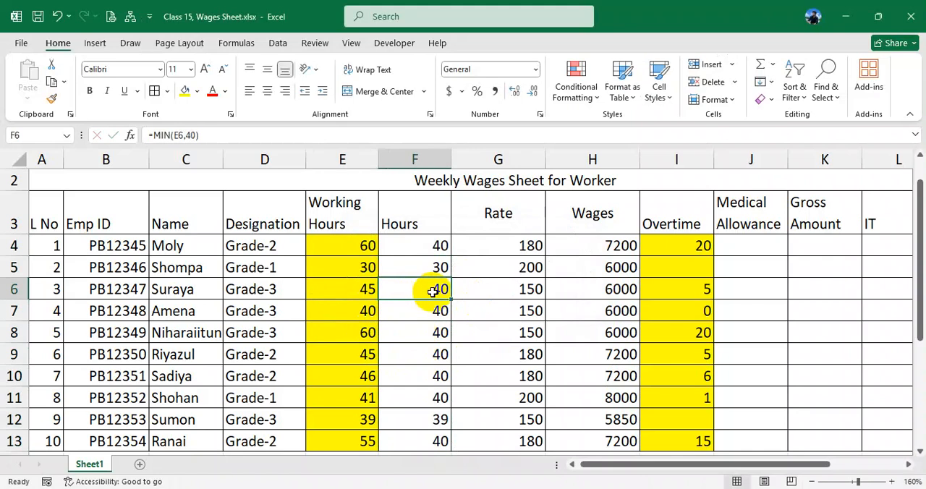
- Set the Working Hours in E6 to 30 and check the Hours formula in F6
click(366, 292)
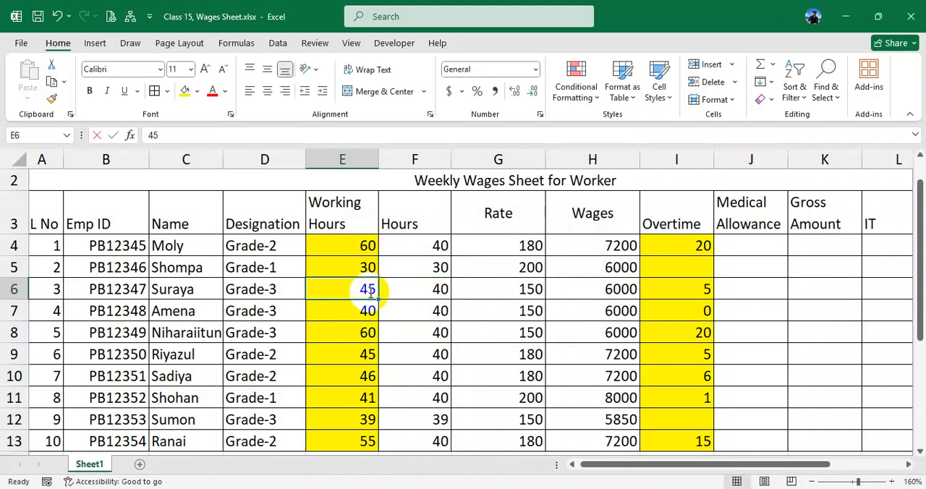
text(3)
key(Return)
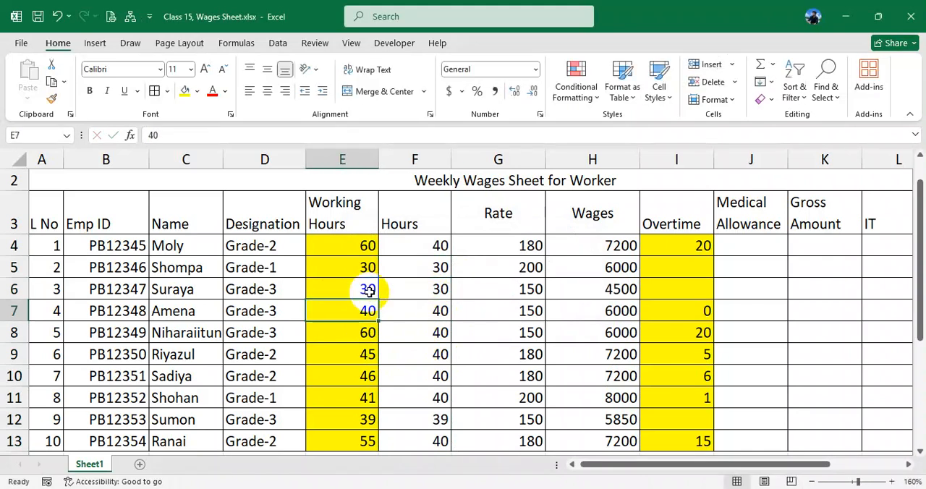
click(439, 289)
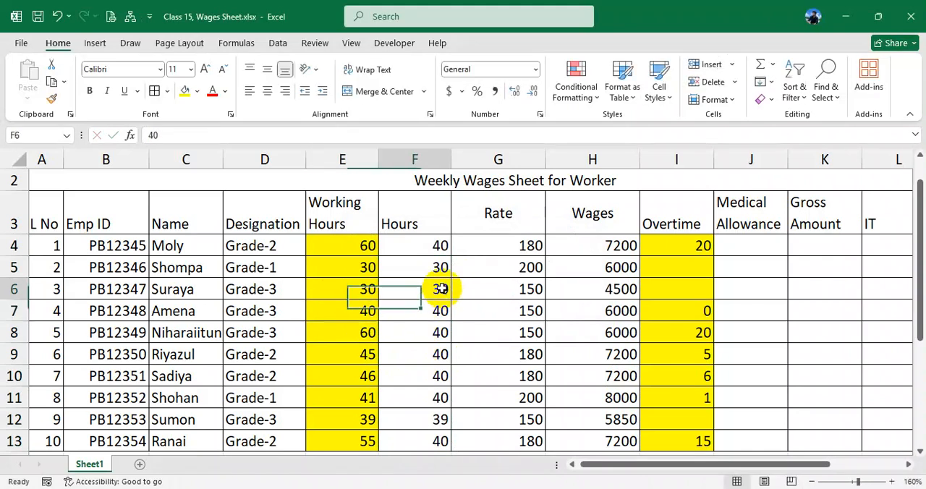
- Inspect the MIN formula in F4 without changing it, and the Wages formula in H4
drag(431, 246, 432, 351)
click(427, 245)
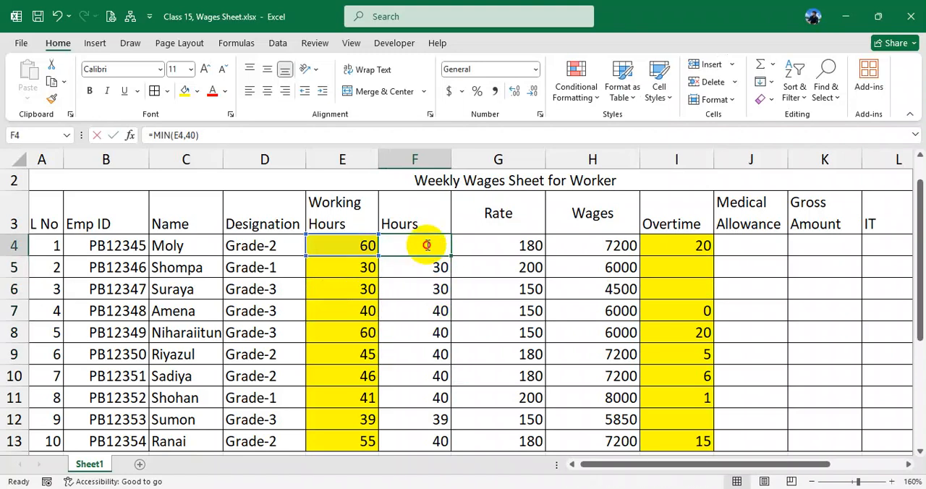
double_click(427, 245)
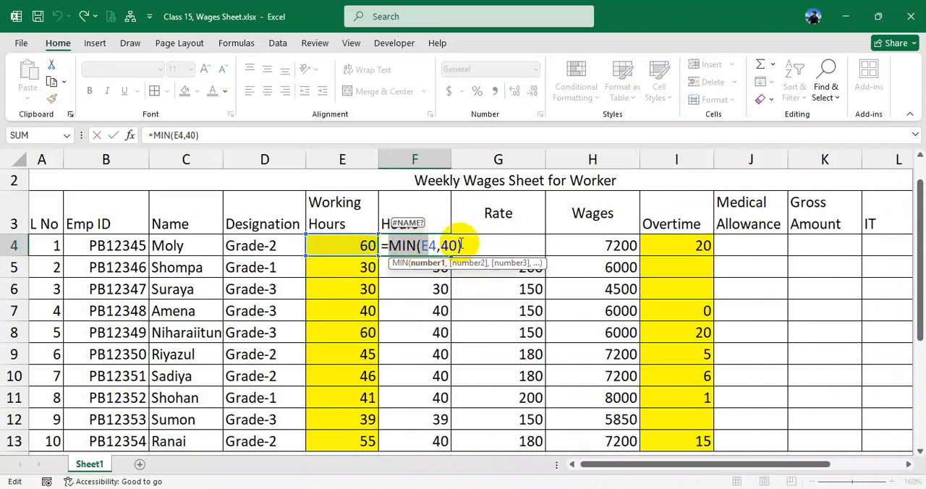
drag(460, 246, 382, 246)
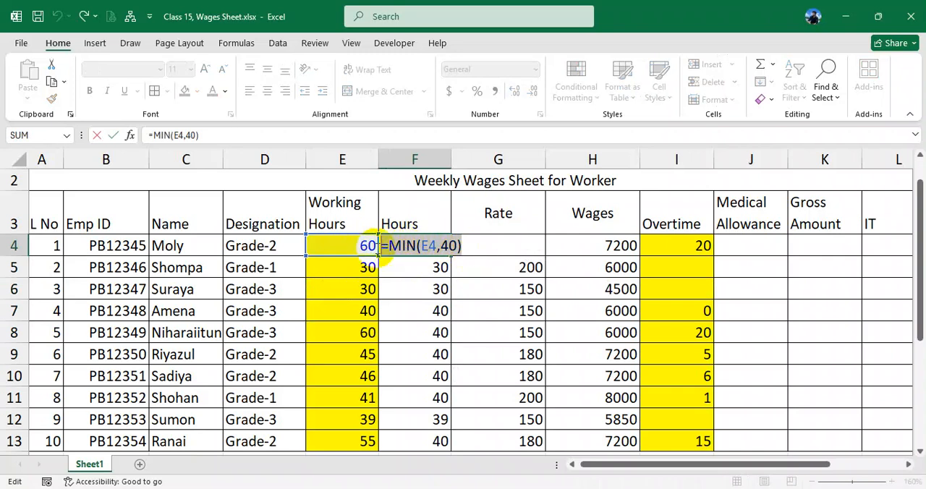
key(Escape)
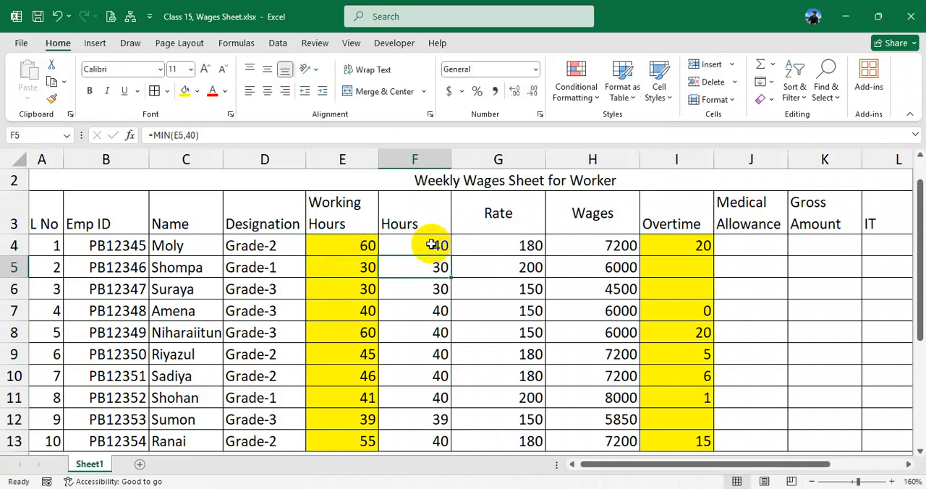
click(610, 246)
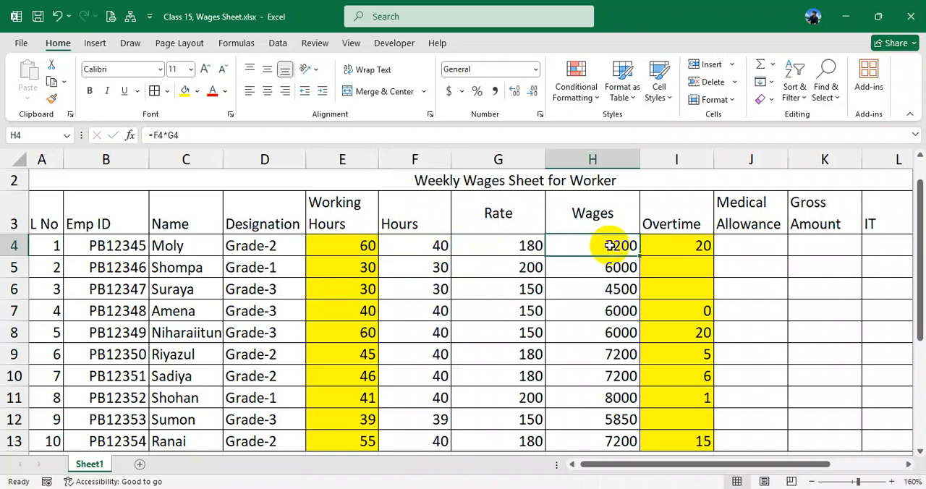
- Clear the Hours, Rate and Wages entries in F4:H13 and delete the Hours and Rate columns, F and G
drag(429, 248, 584, 447)
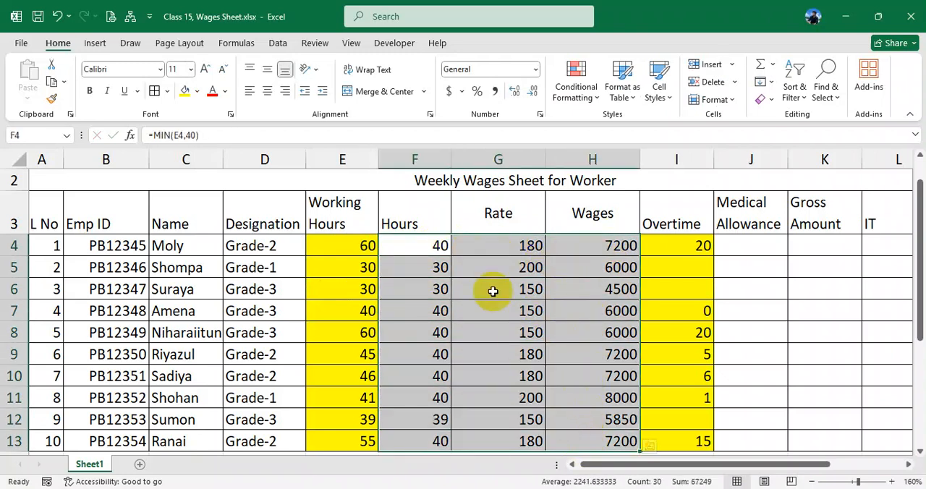
drag(416, 245, 583, 431)
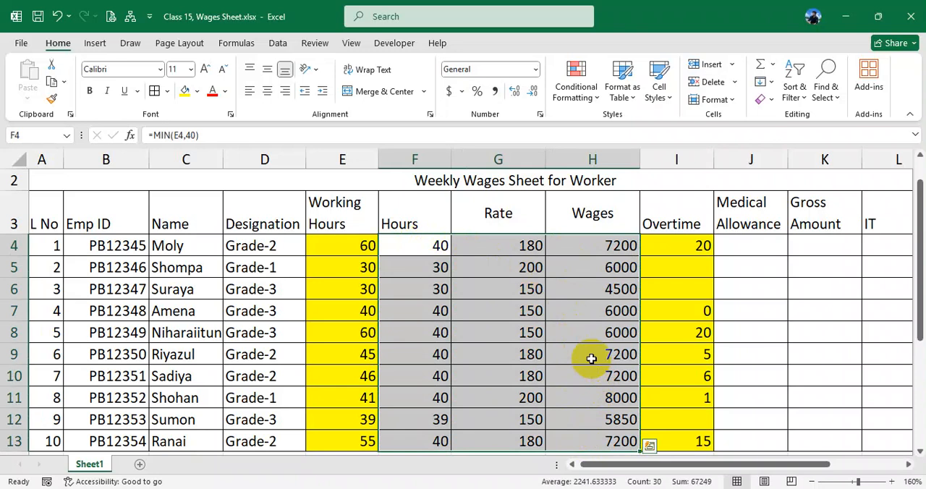
key(Delete)
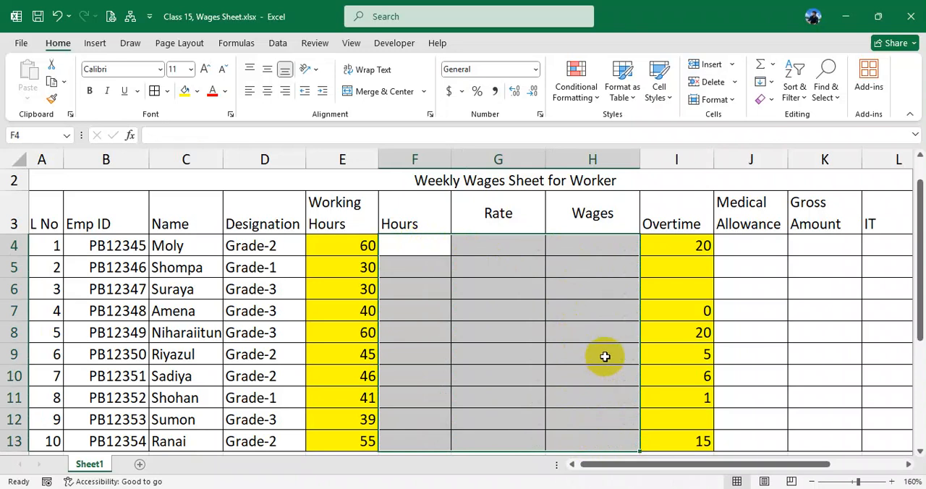
drag(409, 171, 496, 159)
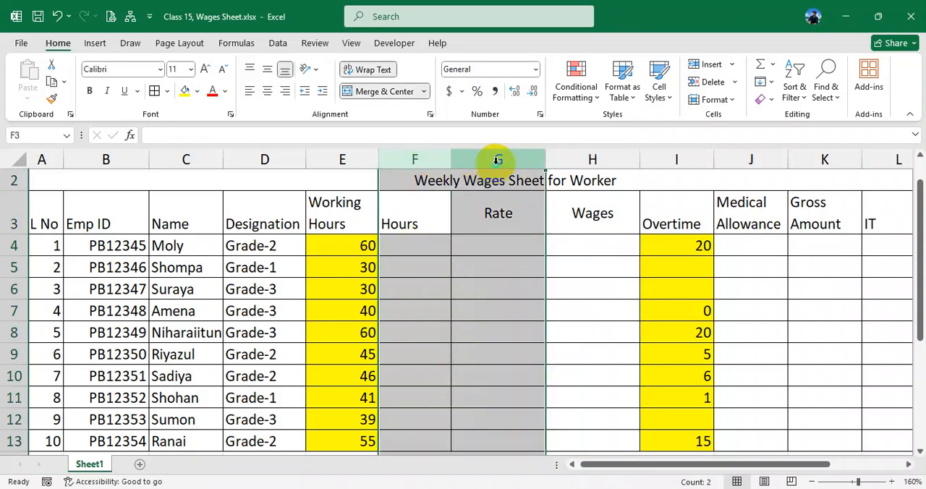
right_click(496, 160)
click(547, 317)
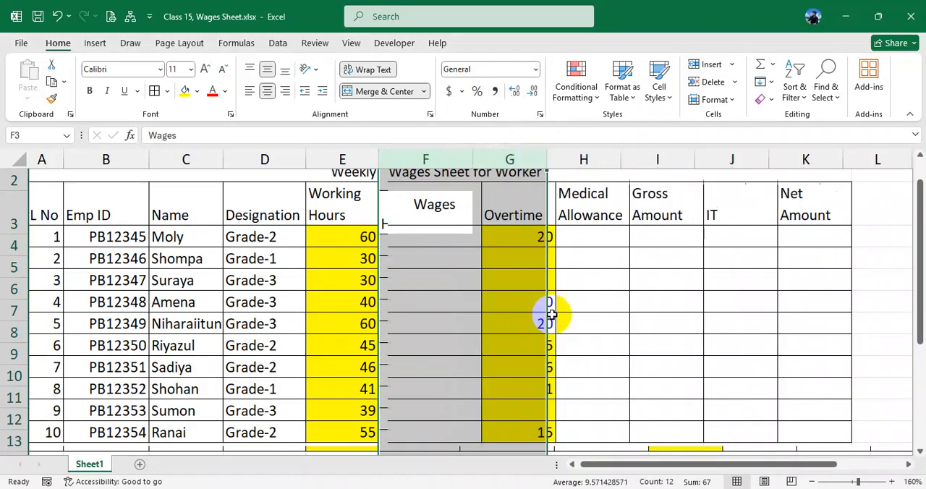
- Rename the Wages header in F3 as Basic Wages
click(454, 215)
double_click(454, 215)
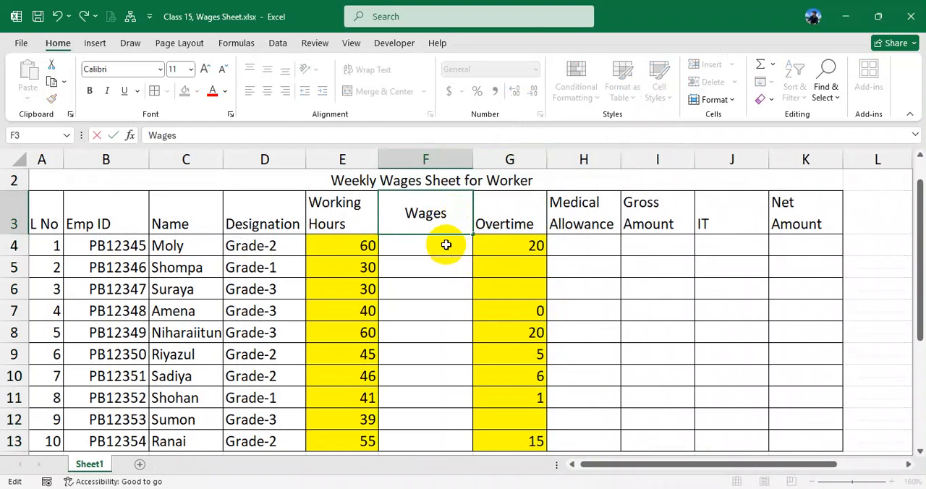
click(447, 247)
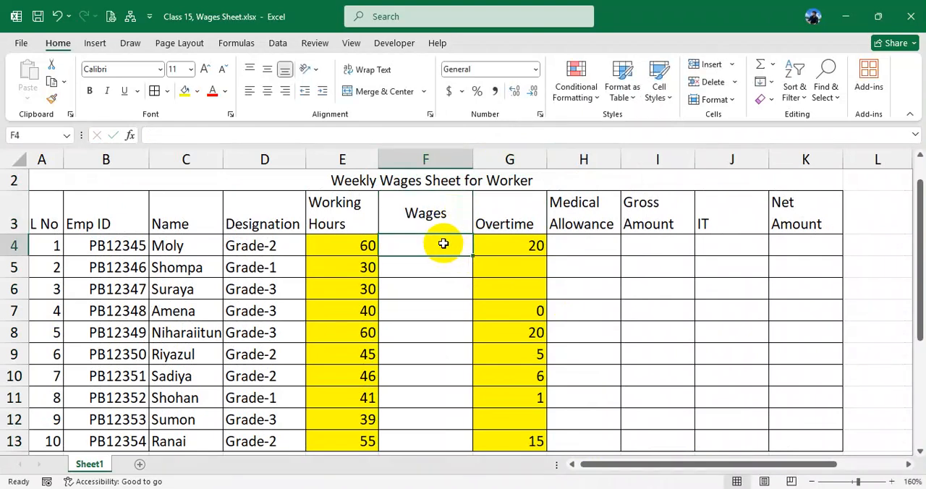
double_click(394, 212)
text(Basic)
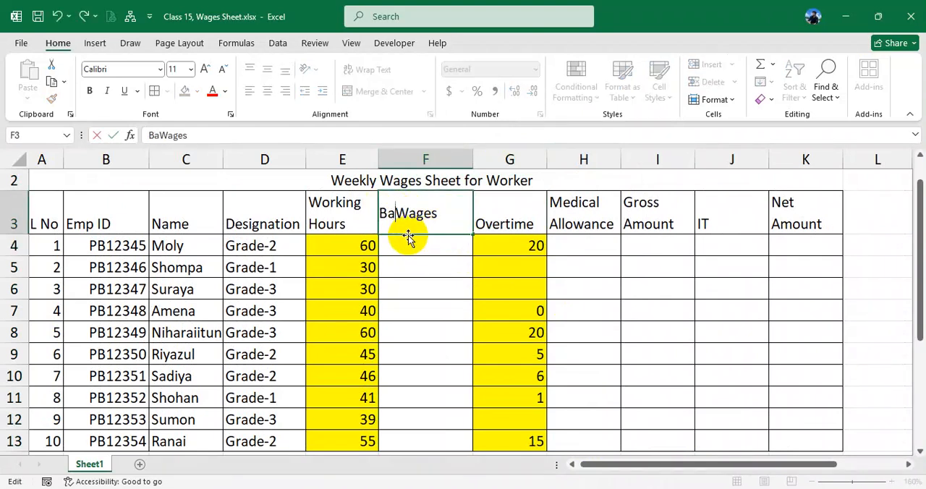
click(410, 239)
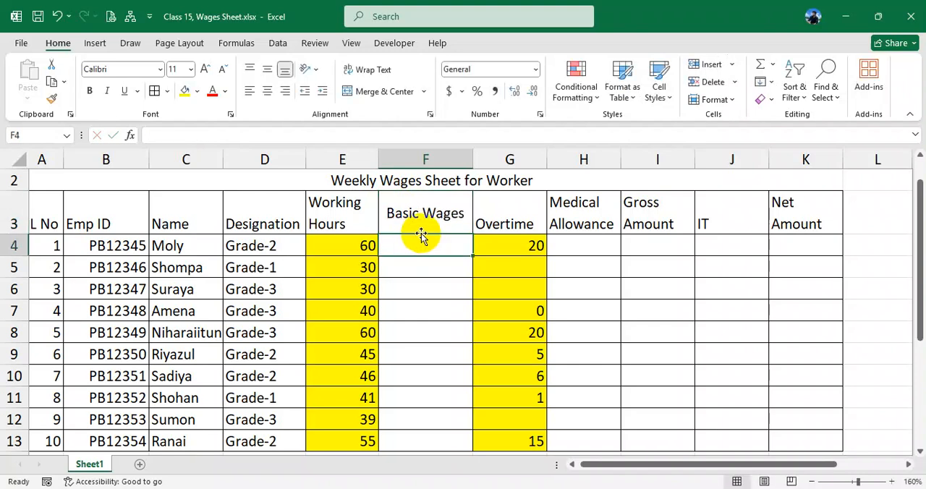
- Clear the Overtime formulas from G4:G13 and rename the header in G3 as Overtime Wages
drag(509, 247, 513, 399)
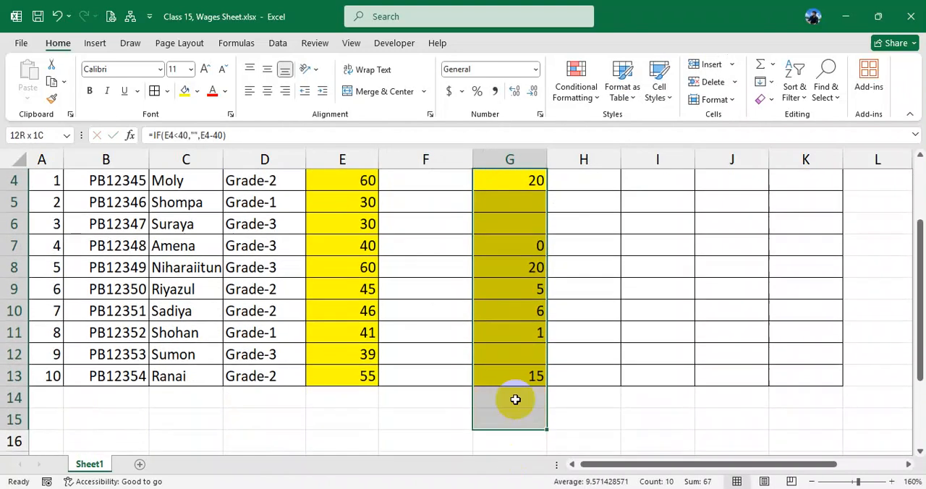
scroll(522, 361, up, 1)
double_click(529, 246)
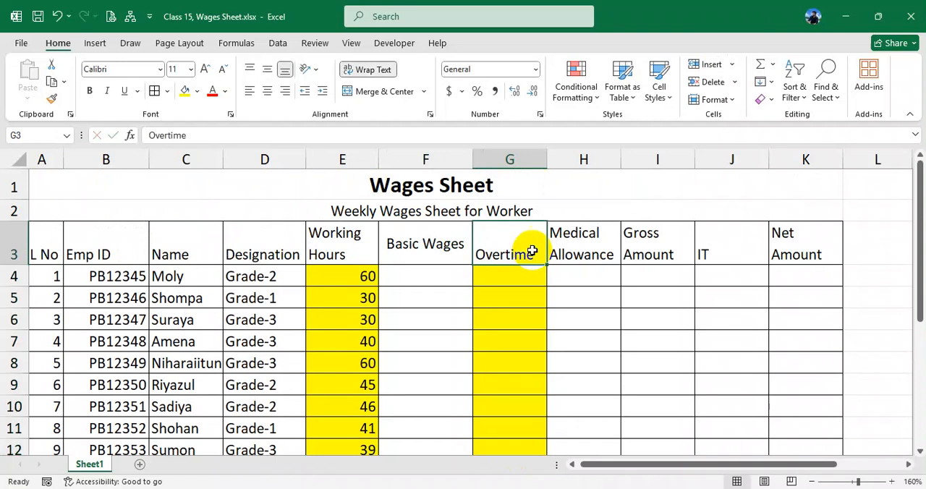
text(Wage)
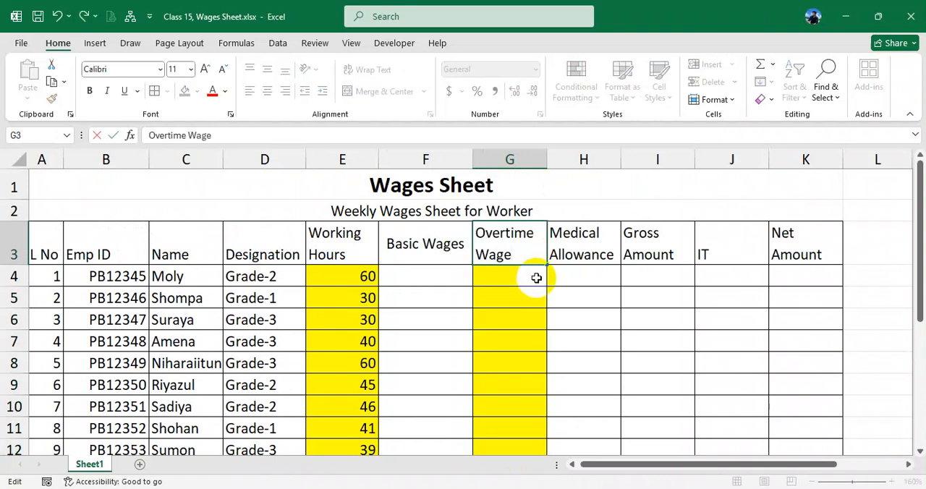
text(s)
key(Return)
- Begin an IF formula in F4 under Basic Wages with the condition D4="Grade-1"
click(452, 279)
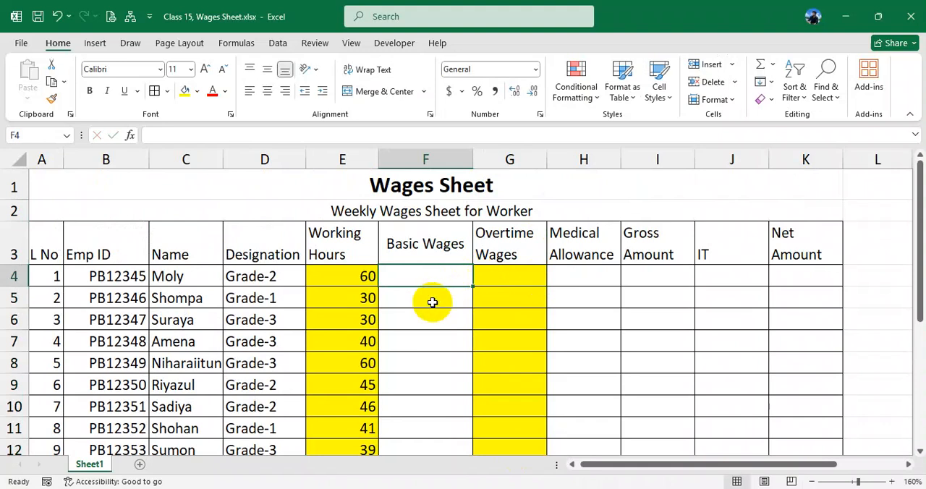
text(=if()
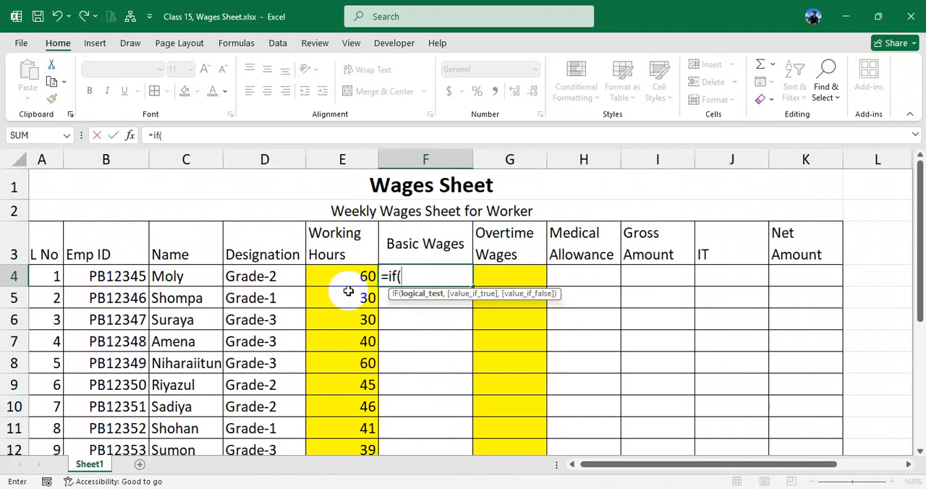
click(283, 276)
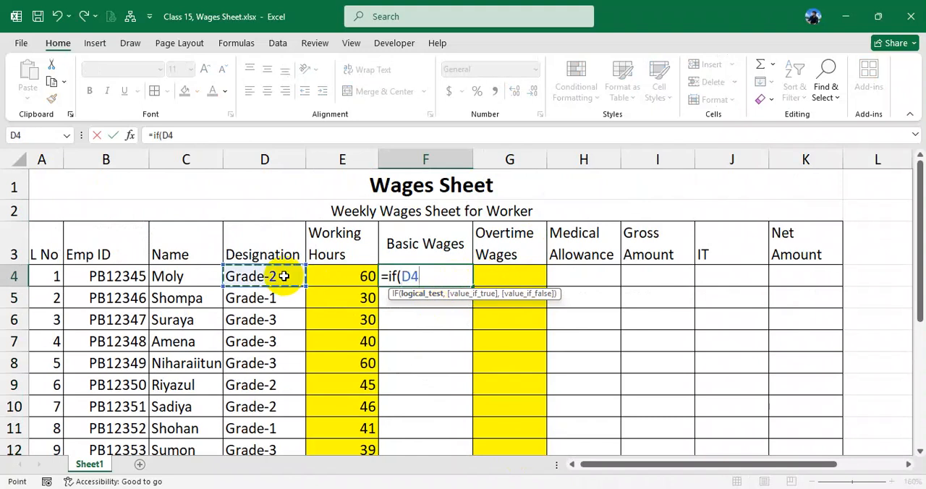
text(="Gra)
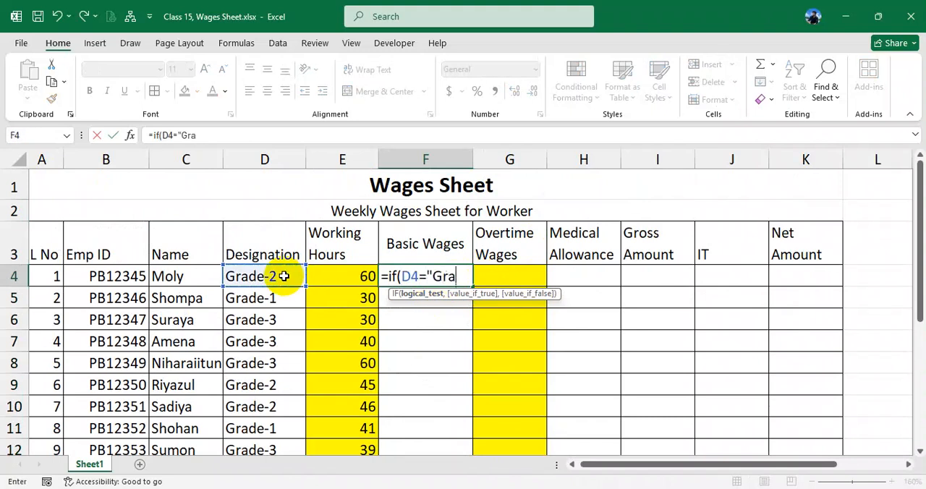
text(de-1",200*)
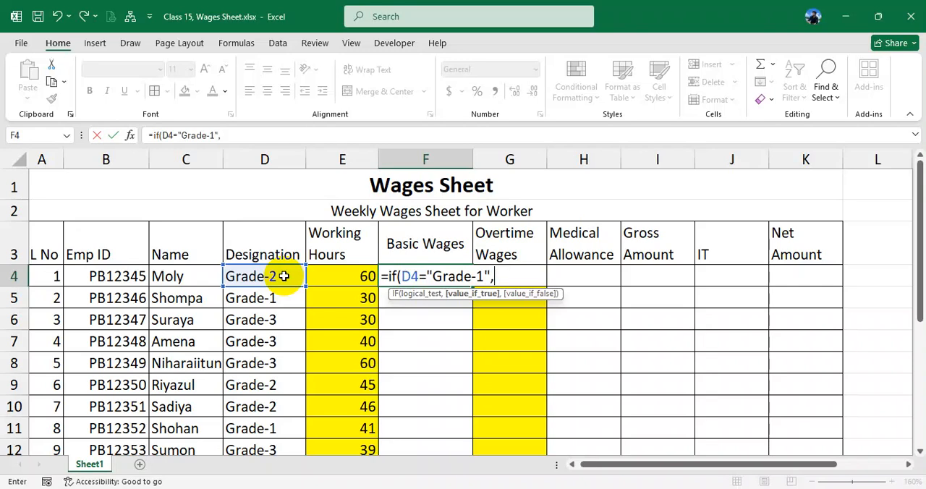
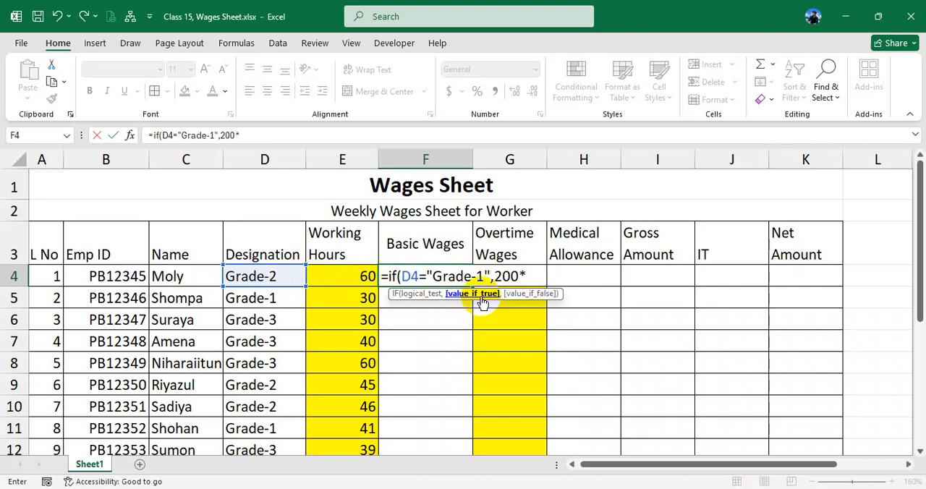
- Complete the Grade-1 result in the F4 formula as 200*MIN(E4,40), followed by a separator for the false value
text(min()
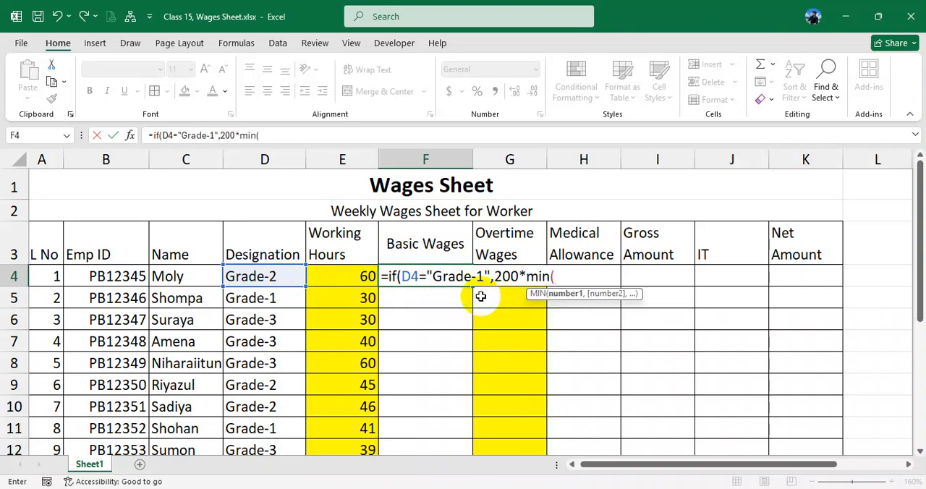
click(345, 272)
text(,40))
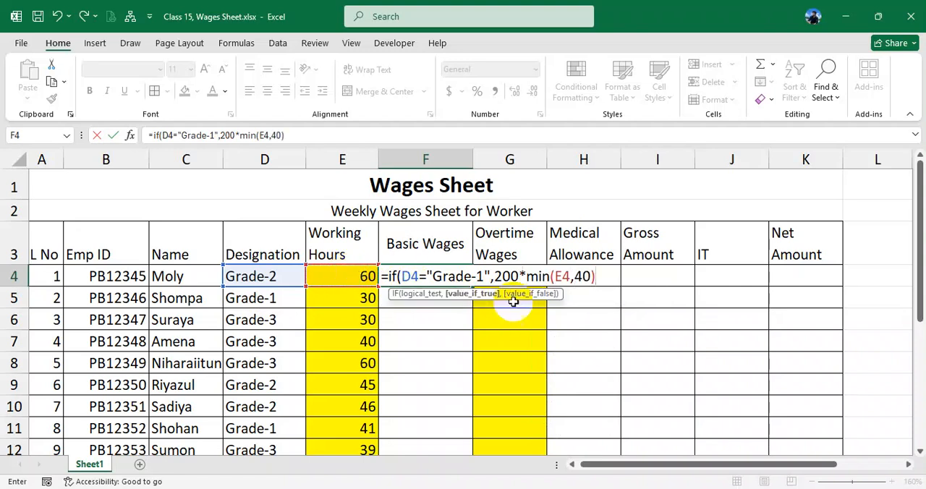
drag(526, 277, 595, 277)
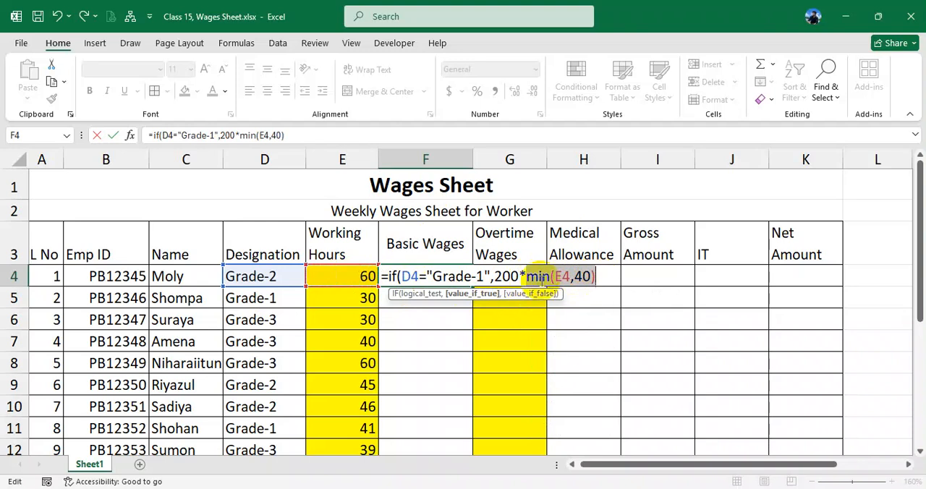
click(498, 276)
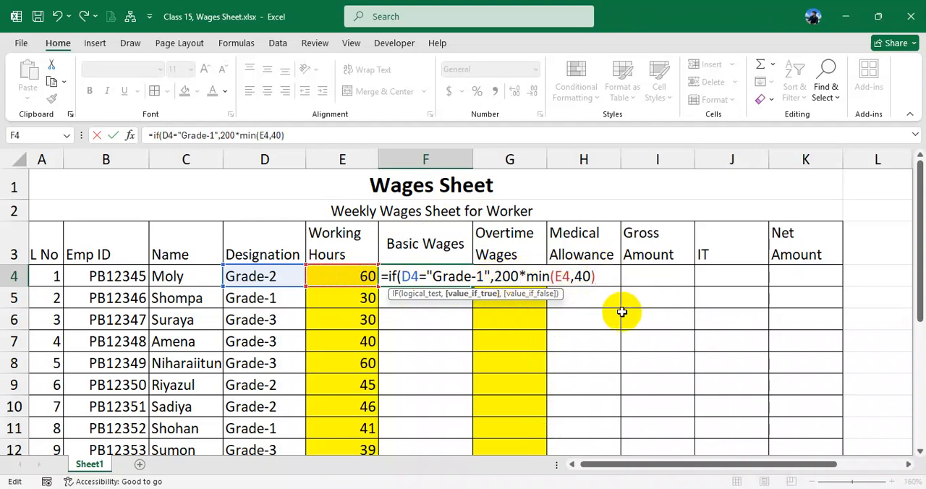
text(,)
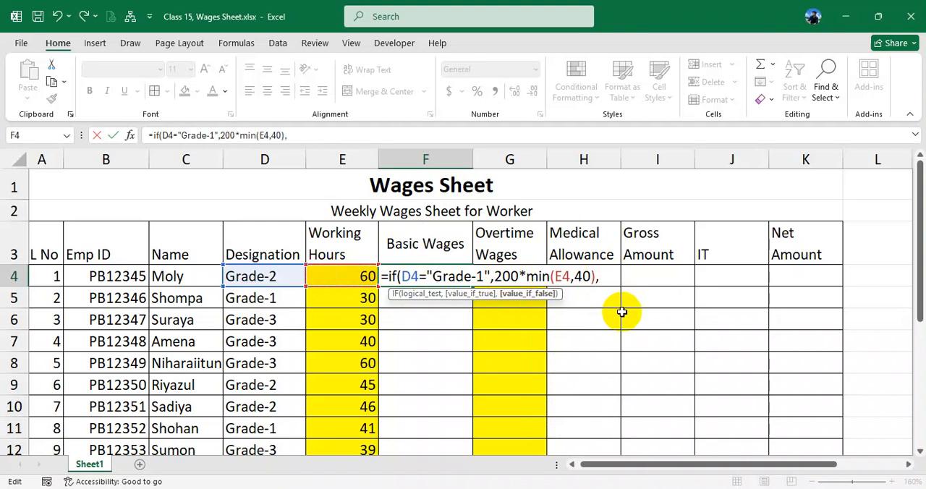
- Add a nested IF on a new line of the F4 formula returning 180*MIN(E4,40) when D4="Grade-2"
key(alt+Return)
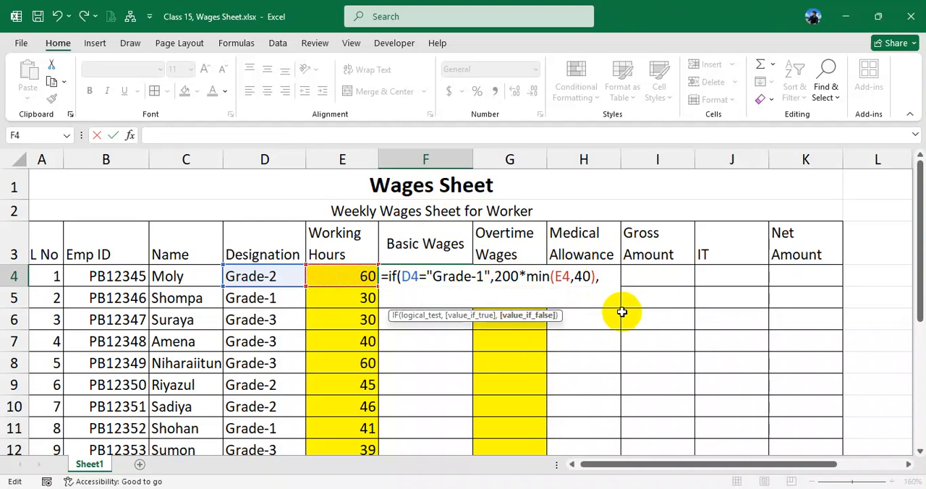
text(if()
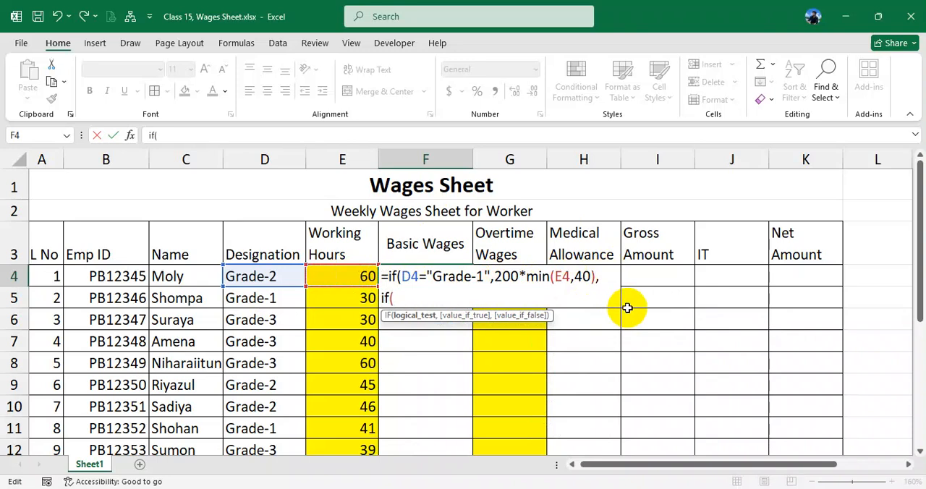
click(275, 276)
text(="Grade-2)
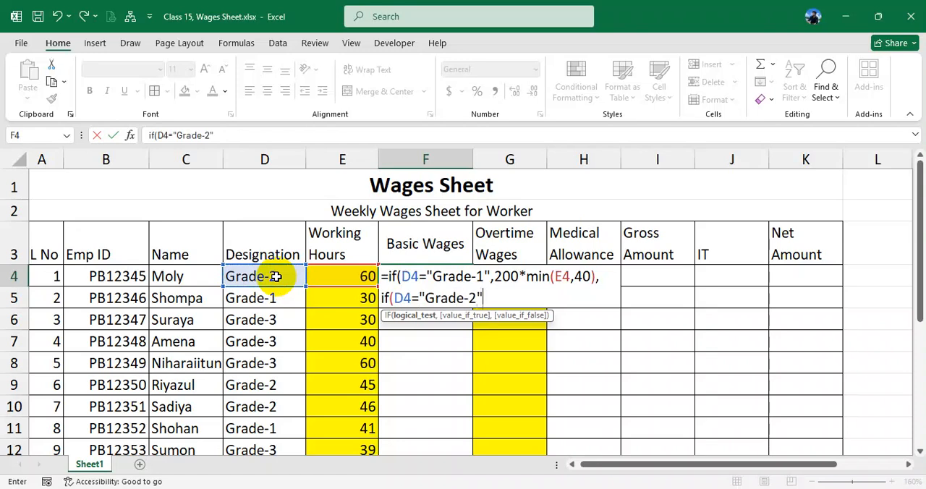
text(",180*)
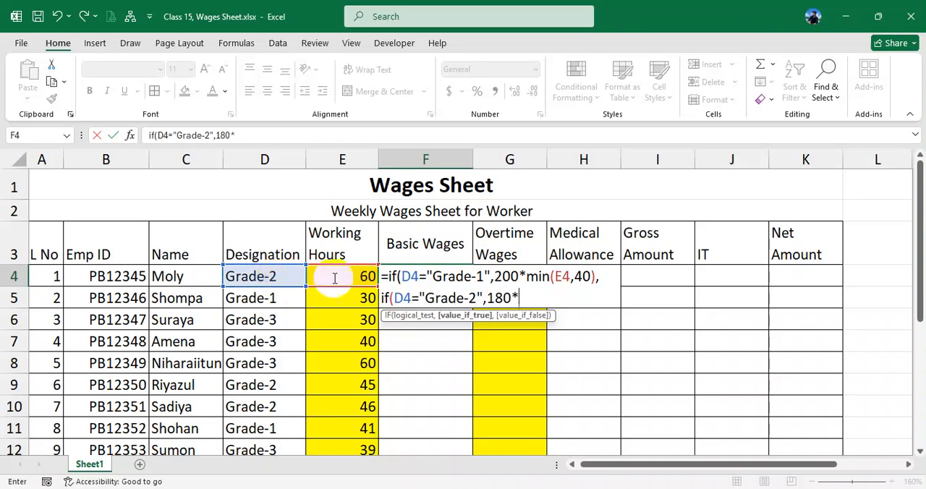
drag(526, 276, 595, 278)
click(544, 300)
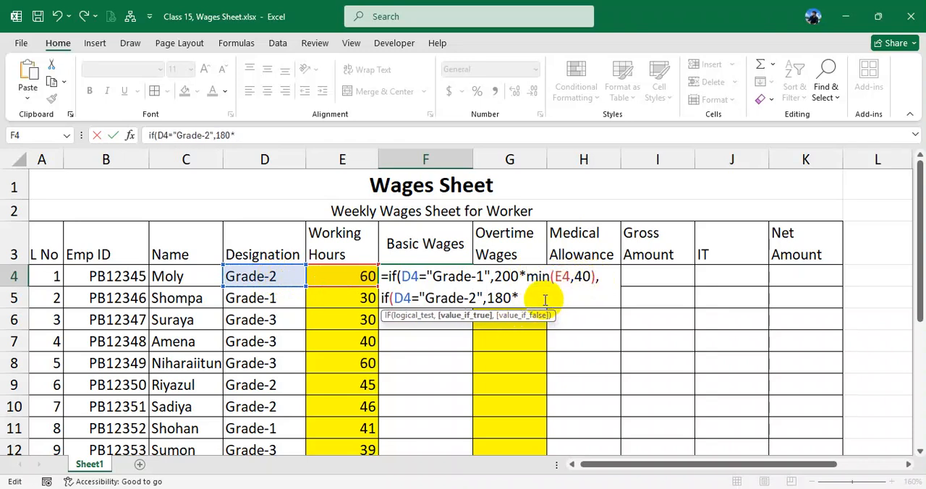
key(ctrl+v)
text(,)
- Add a third nested IF on a new line returning 150*MIN(E4,40) when D4="Grade-3", otherwise 0, and enter the F4 formula
key(alt+Return)
text(if()
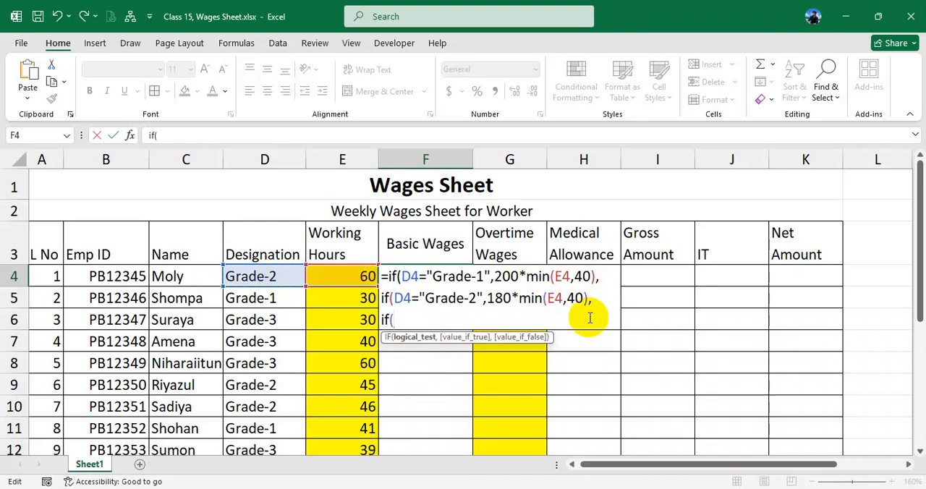
click(293, 276)
text(="Grade)
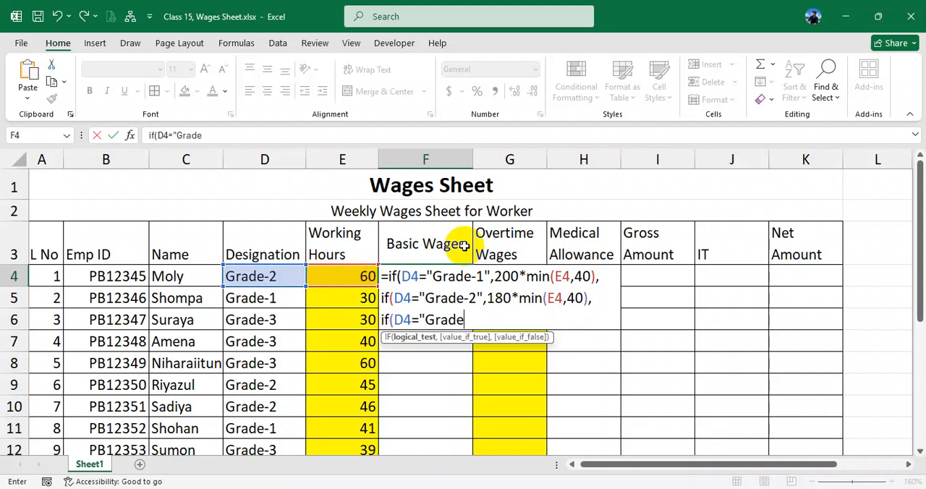
text(-3",150)
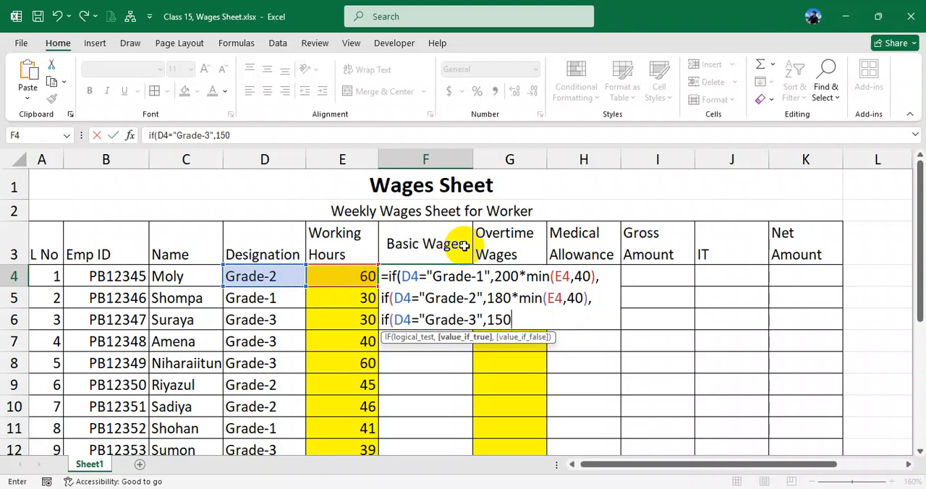
text(*min(E4,40))
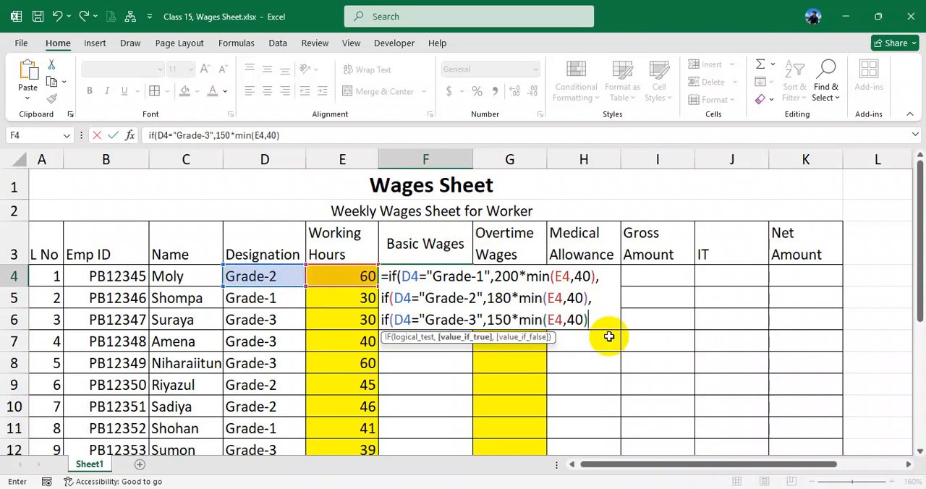
text(,0))))
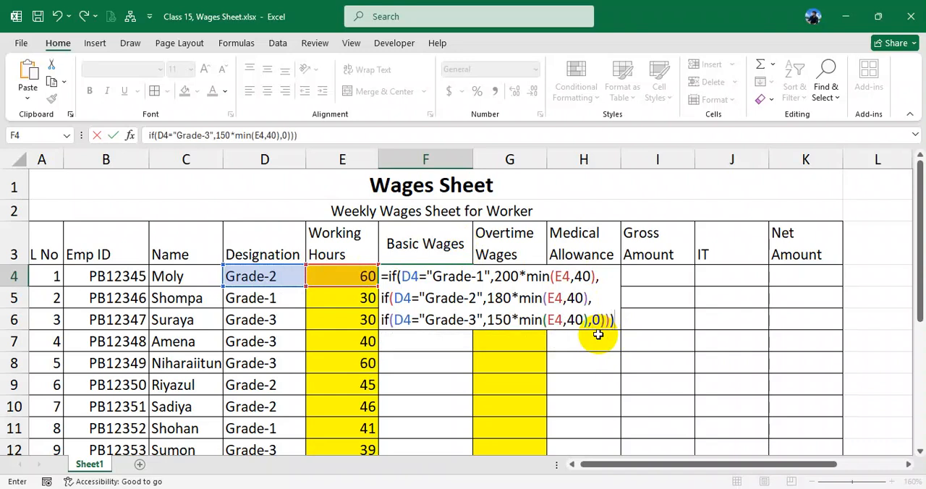
key(Return)
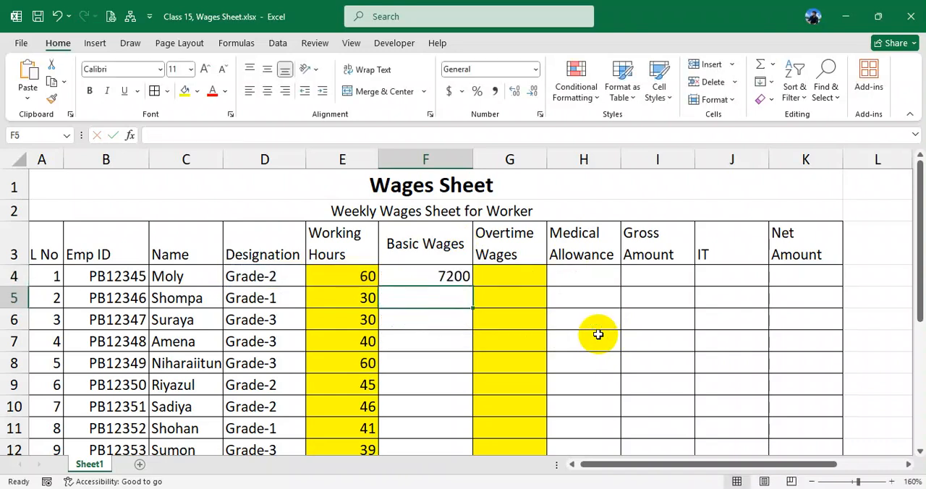
- Fill the Basic Wages formula from F4 down the column for the remaining workers
click(459, 276)
drag(478, 291, 466, 430)
scroll(441, 320, up, 1)
- Test the Basic Wages formula in F4 by setting the working hours in E4 to 80 and to 30
click(366, 278)
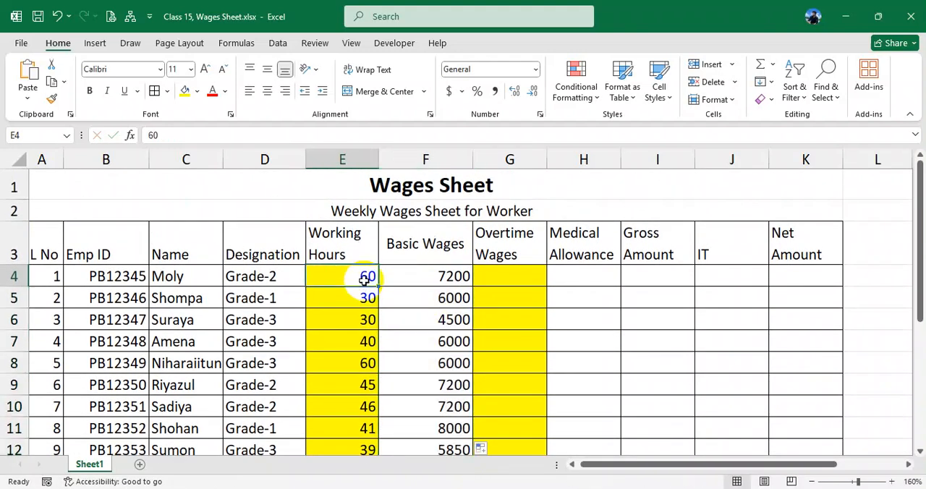
text(80)
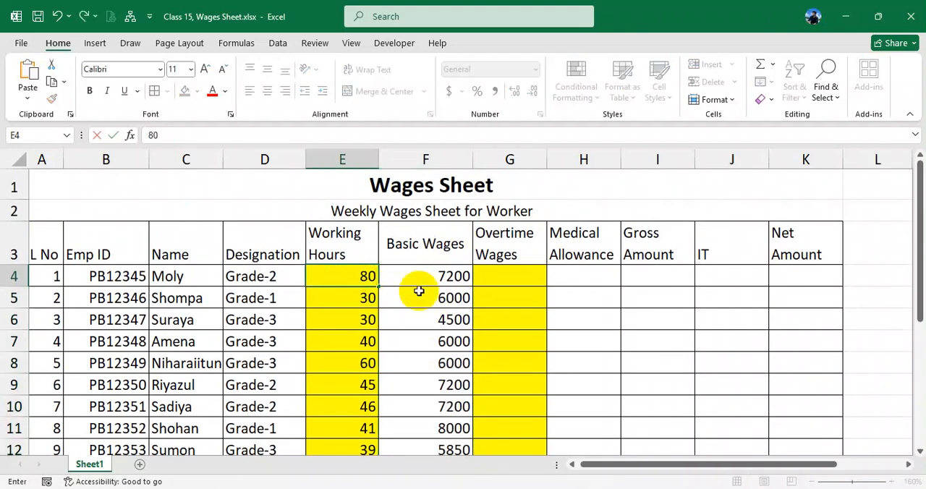
click(436, 282)
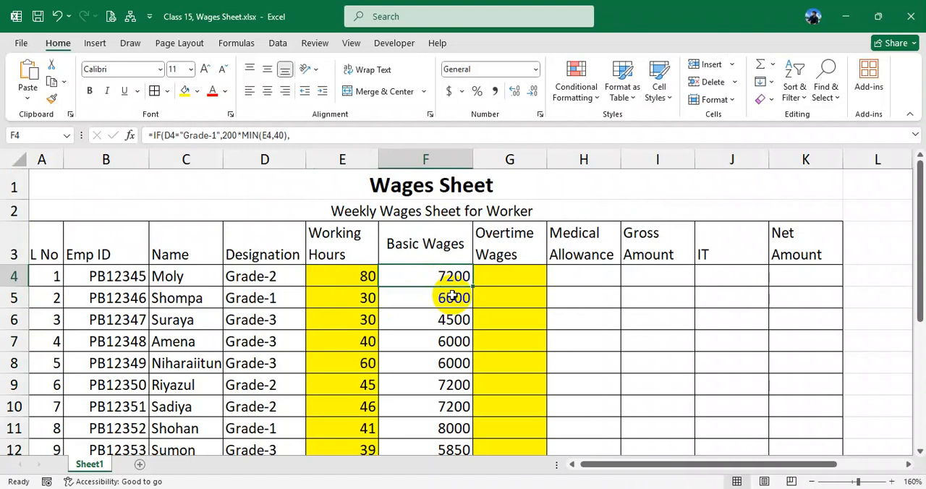
click(364, 274)
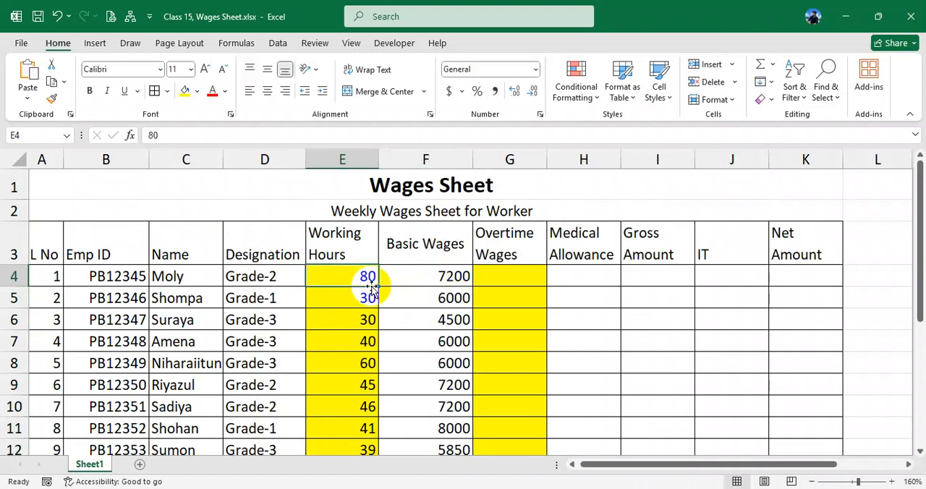
text(30)
click(428, 286)
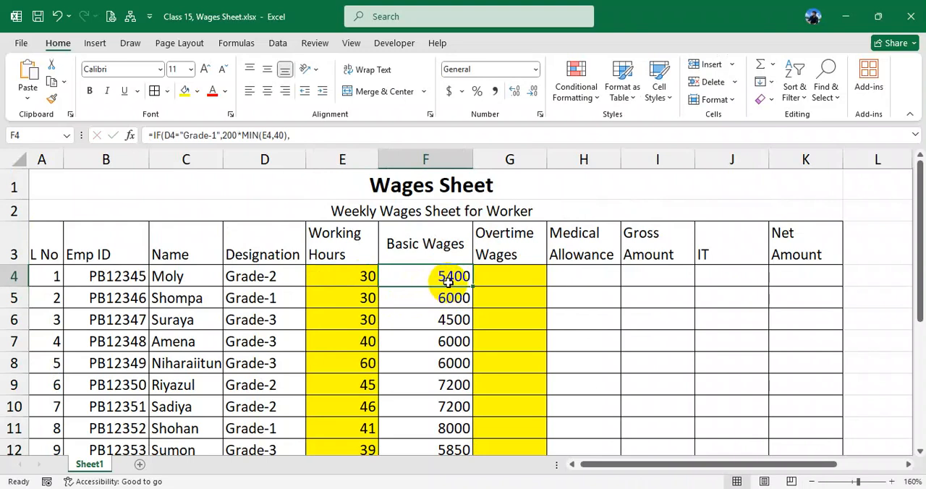
- Test the Basic Wages formula in F4 with 35 and 40 working hours in E4
click(345, 276)
text(3)
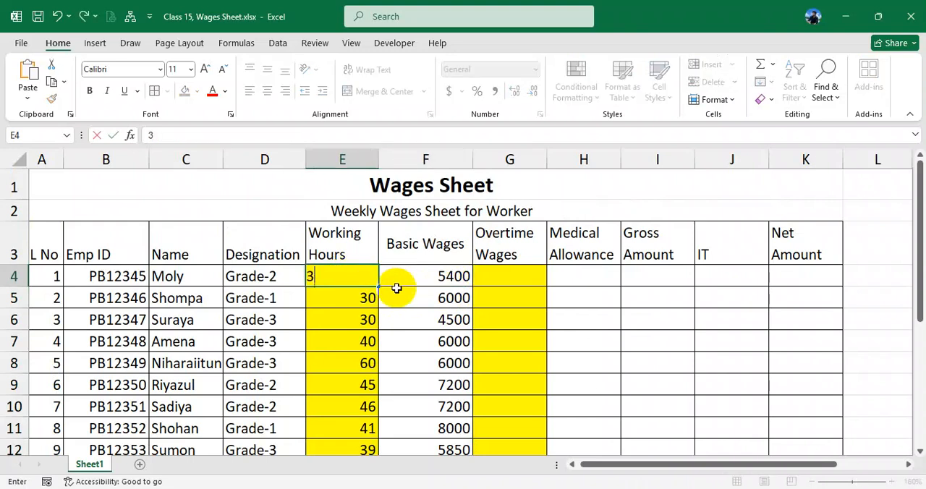
text(5)
click(452, 291)
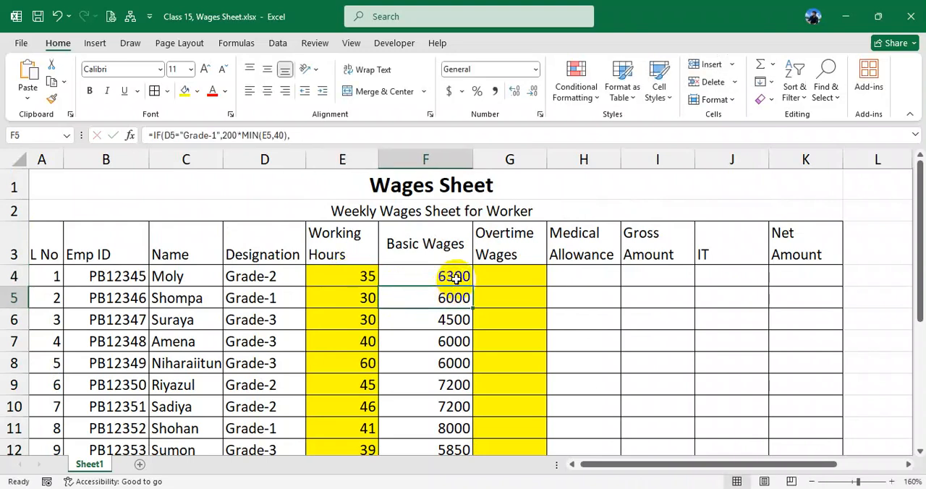
click(359, 274)
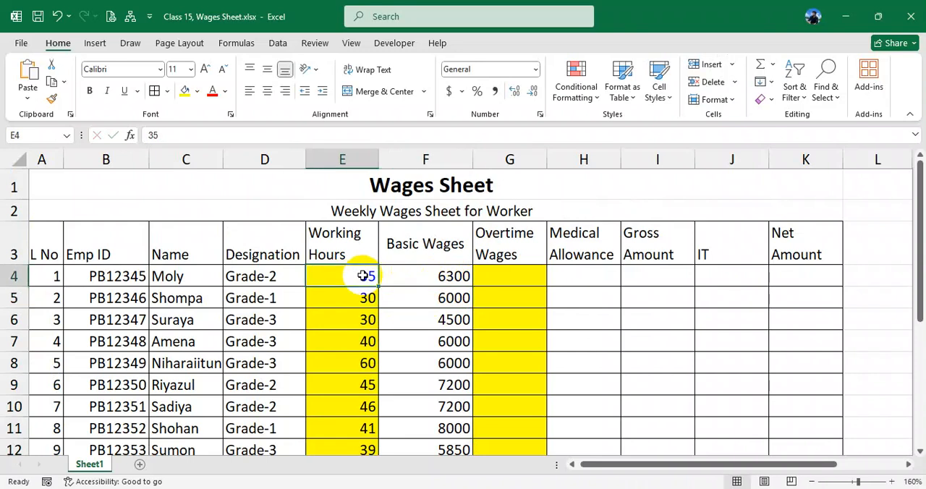
text(40)
click(424, 277)
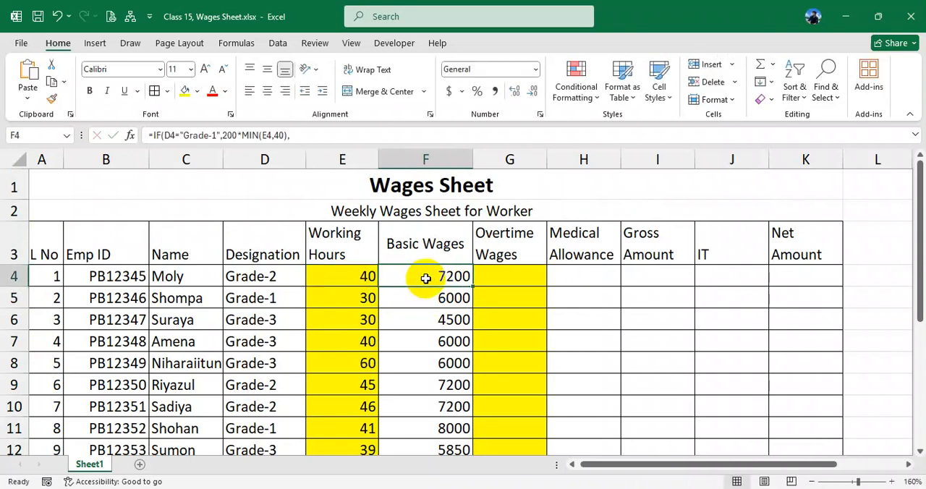
- Set the working hours in E4 to 41 and review the F4 formula and the Basic Wages results in F4:F12
click(367, 278)
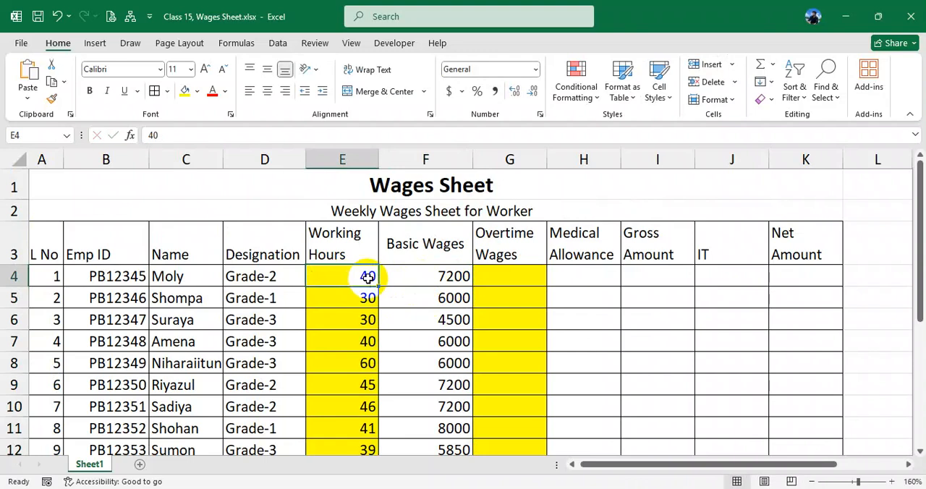
text(41)
click(424, 278)
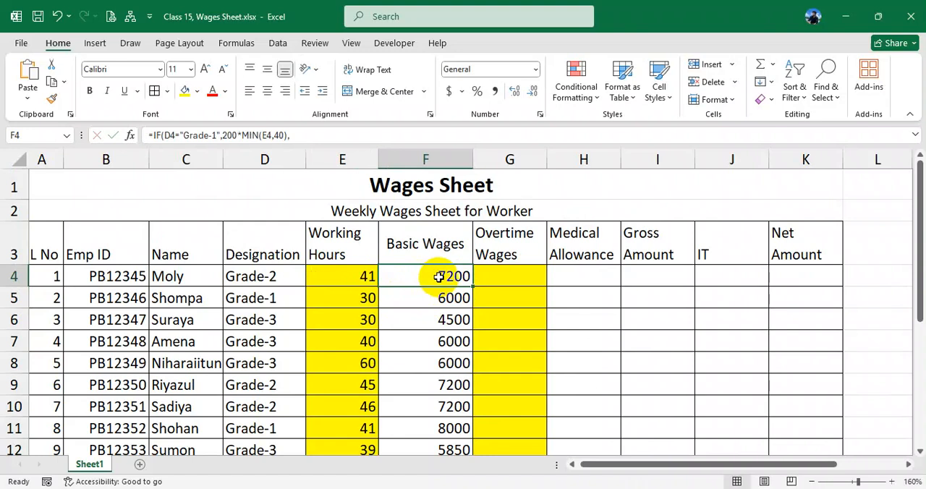
double_click(438, 277)
key(Return)
drag(440, 276, 434, 445)
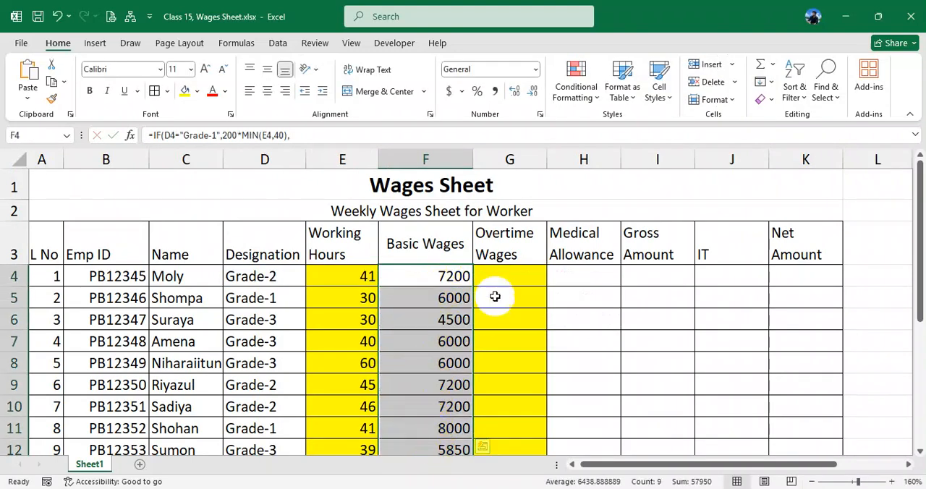
click(508, 273)
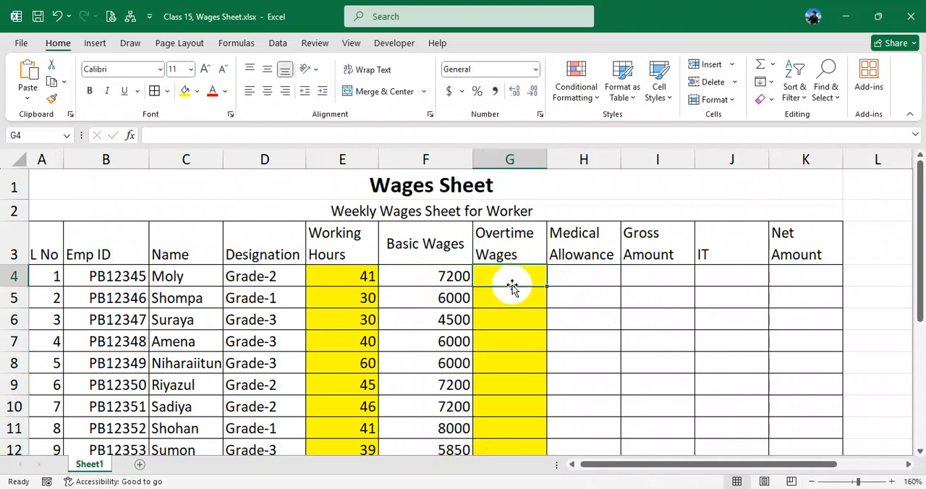
click(454, 276)
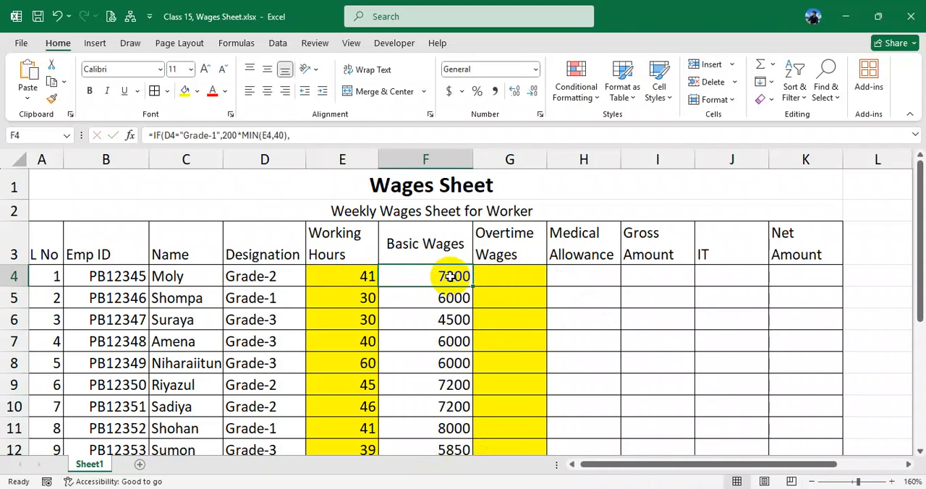
click(496, 276)
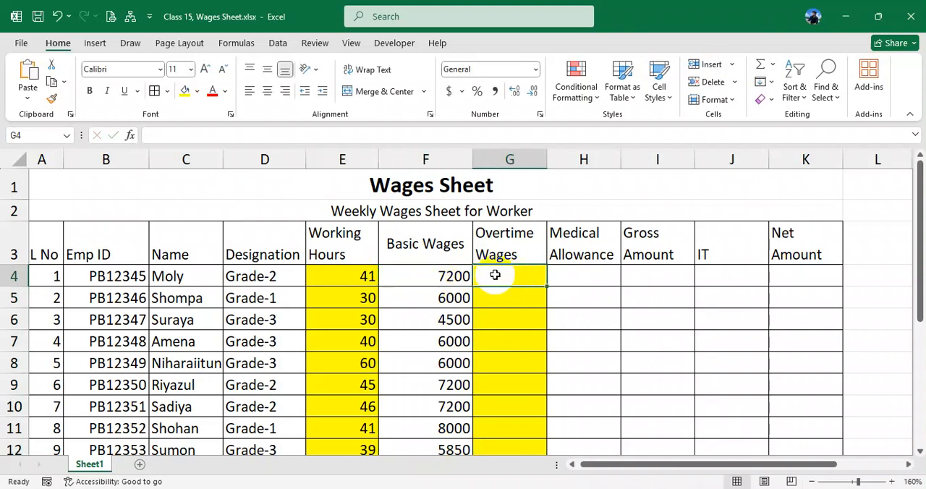
text(=if()
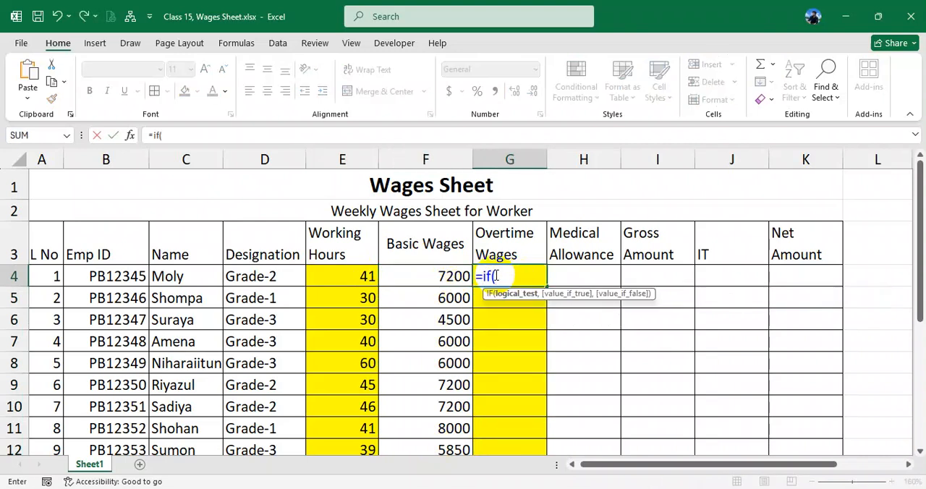
click(279, 281)
text(="Grade-)
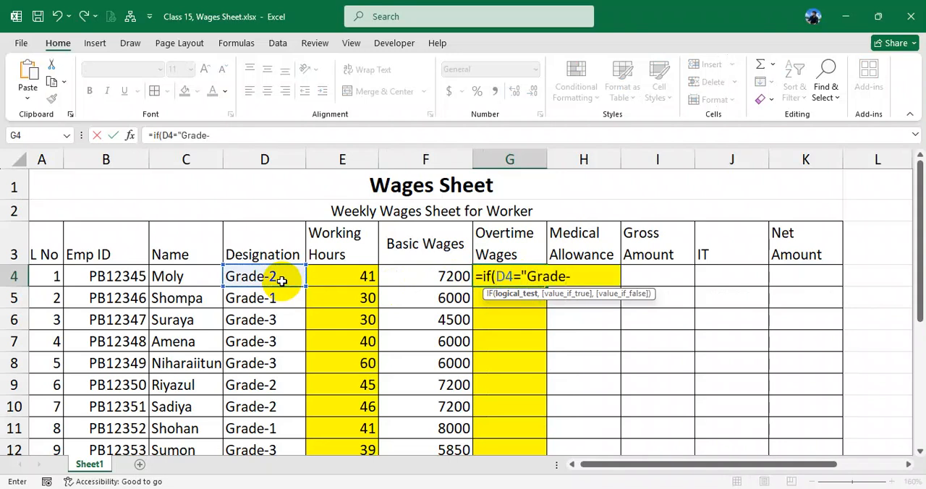
text(1",)
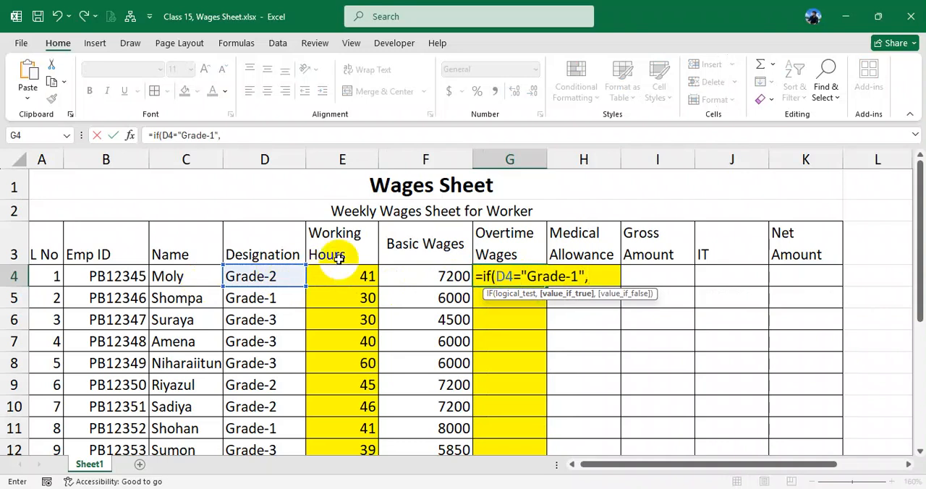
key(BackSpace)
key(BackSpace)
key(BackSpace)
key(BackSpace)
key(BackSpace)
key(BackSpace)
key(BackSpace)
key(BackSpace)
key(BackSpace)
key(BackSpace)
key(BackSpace)
key(BackSpace)
key(BackSpace)
key(BackSpace)
key(BackSpace)
key(BackSpace)
key(BackSpace)
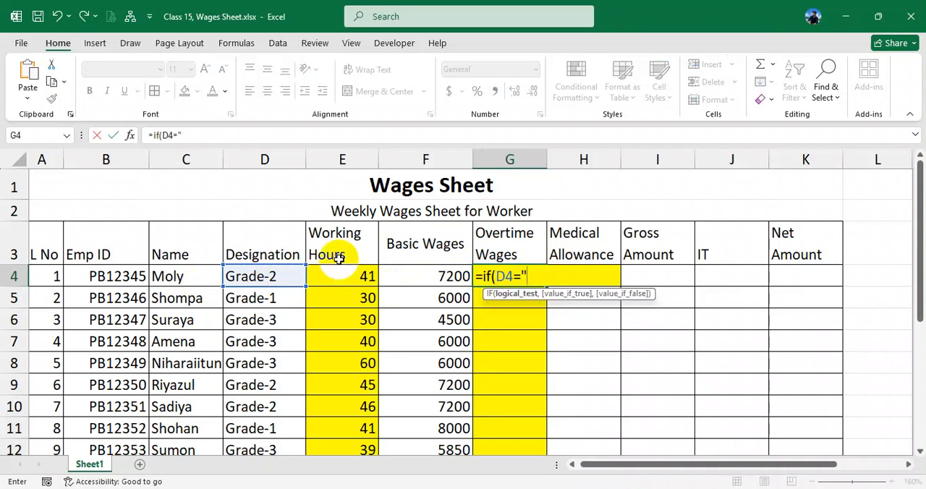
key(Return)
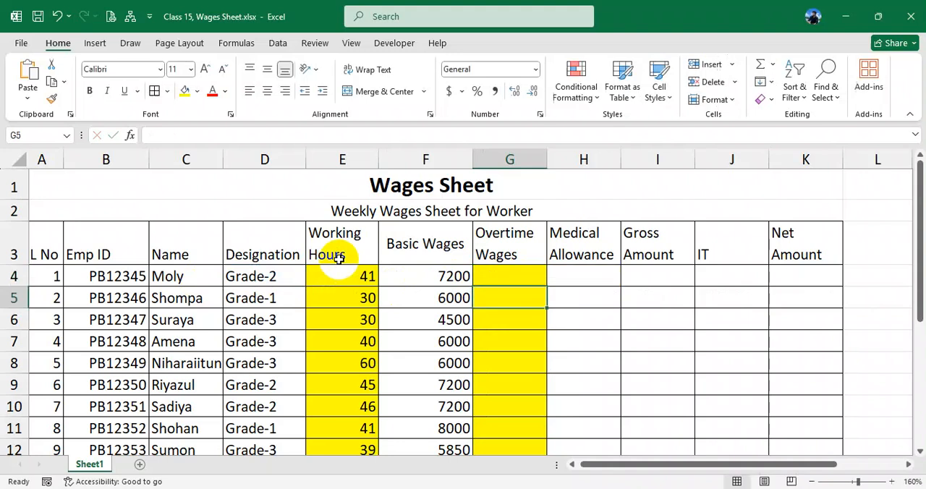
- Begin the Overtime Wages IF formula in G4 with the test E4<=40 and an empty text "" as the true result
click(493, 274)
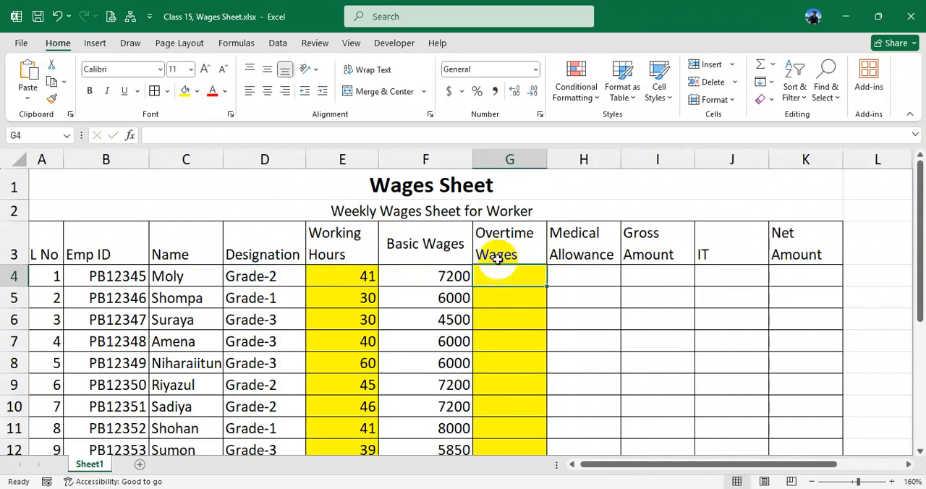
text(=if()
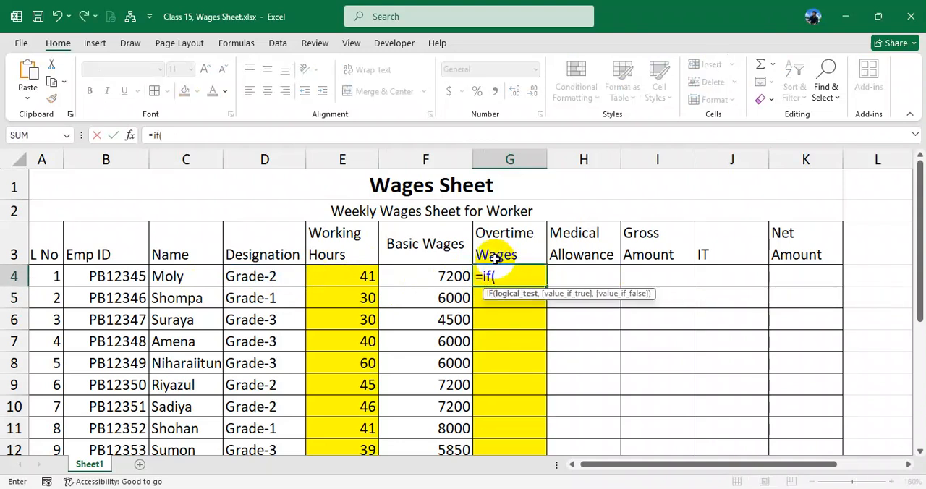
click(360, 277)
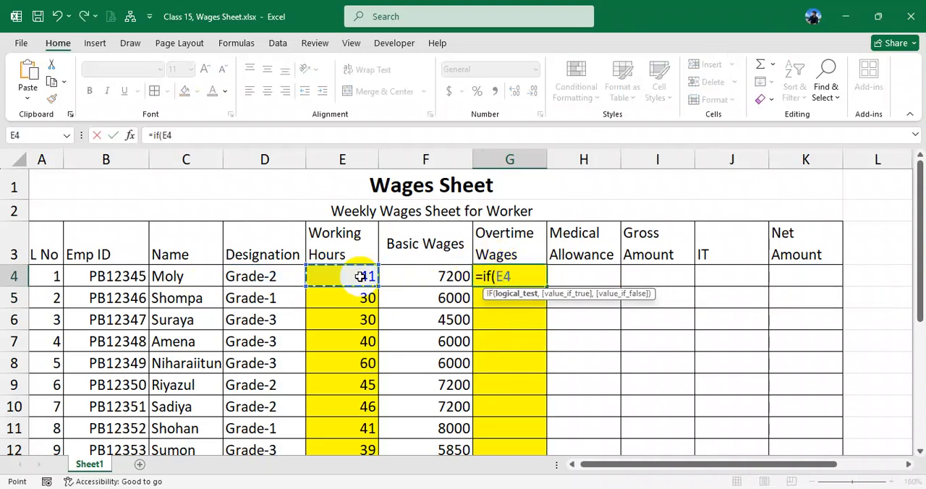
text(<=)
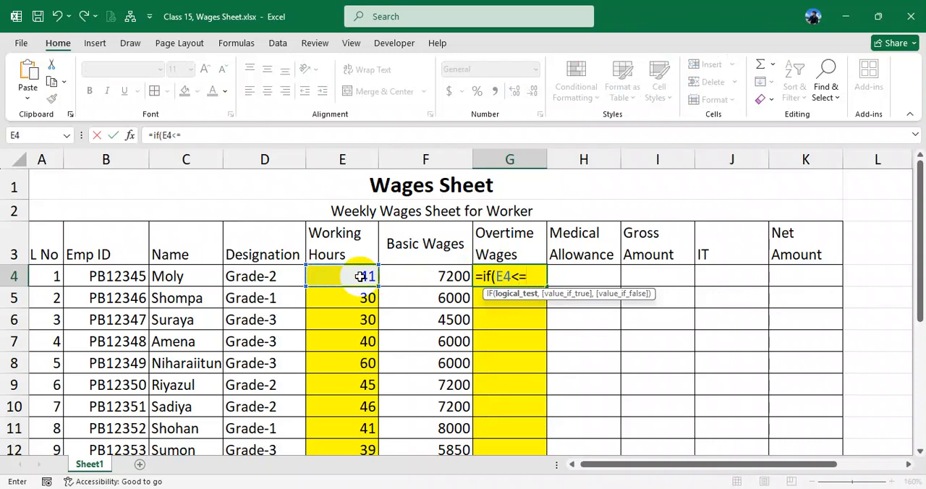
text(,)
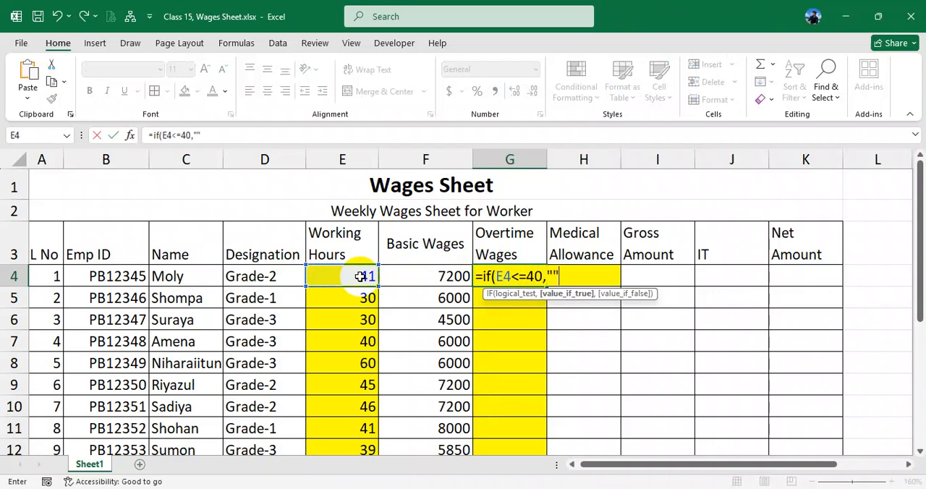
text("",)
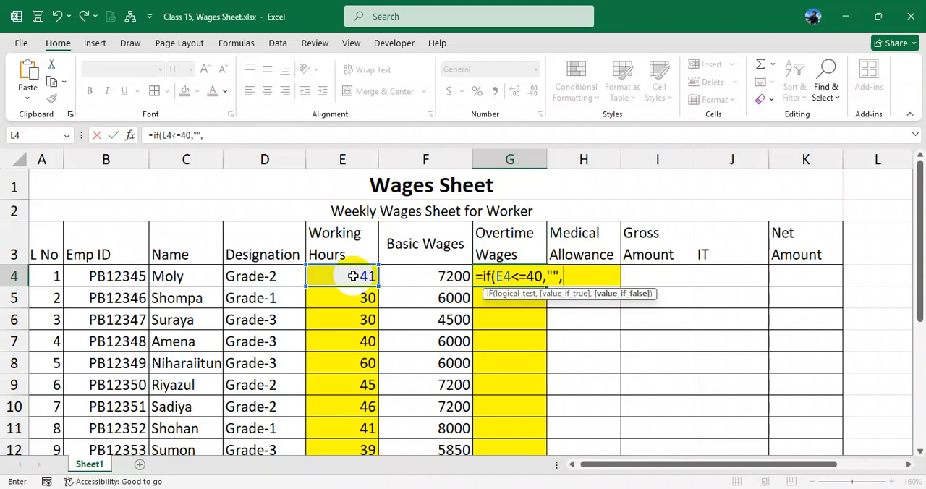
- Complete the G4 formula with (E4-40)*250 as the false result, review its arguments and enter it
click(353, 277)
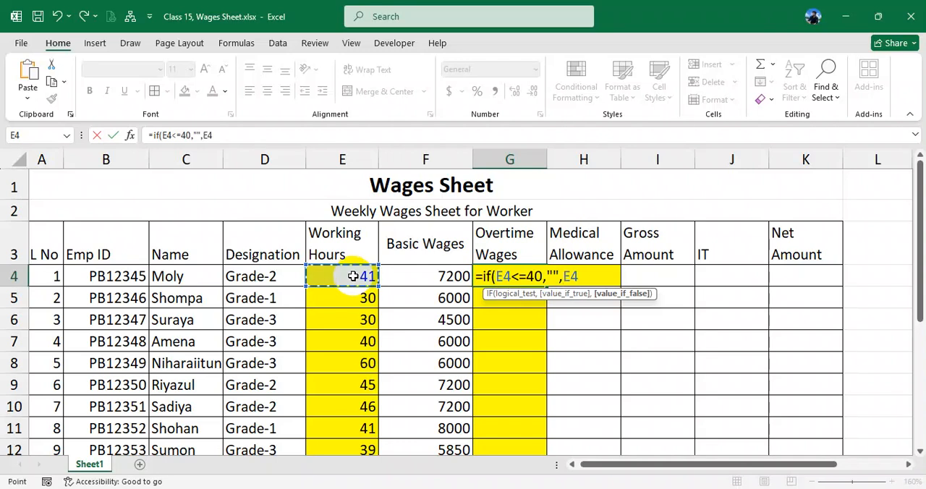
text(-40)
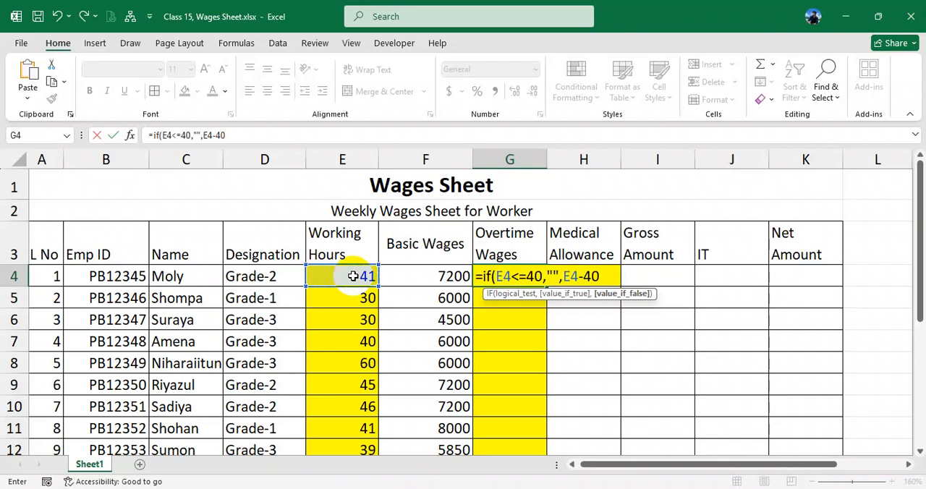
drag(564, 276, 599, 276)
key(Left)
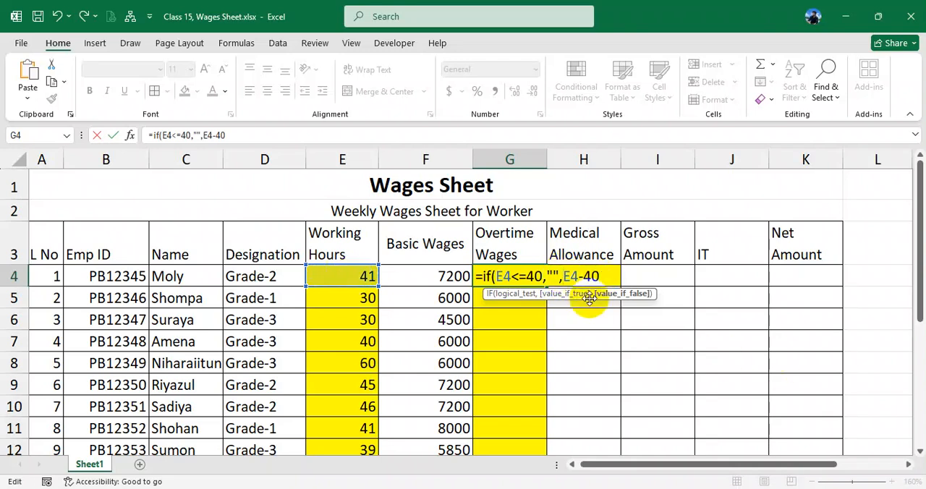
text(()
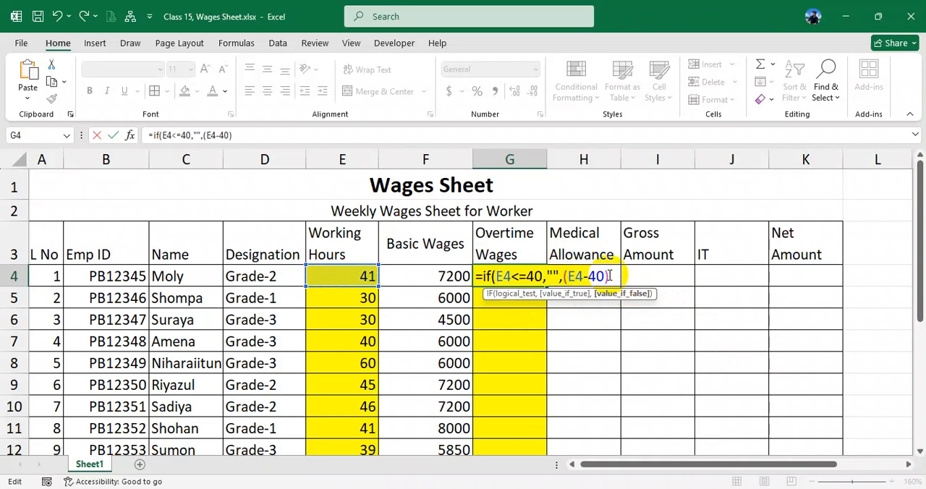
text()*250)
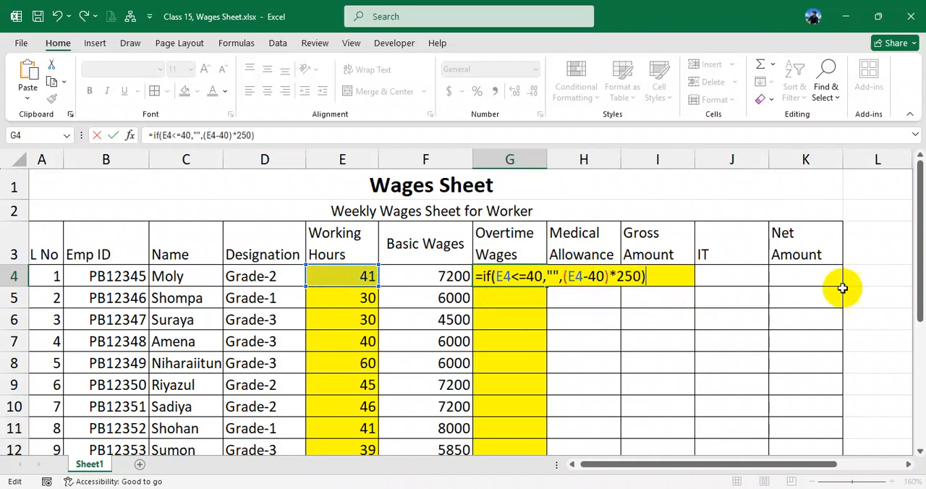
drag(496, 276, 543, 279)
click(554, 276)
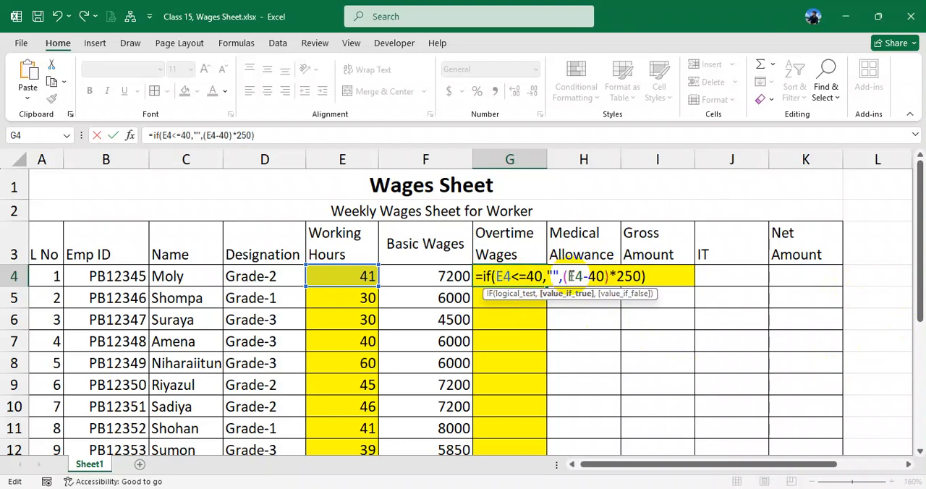
drag(570, 277, 604, 276)
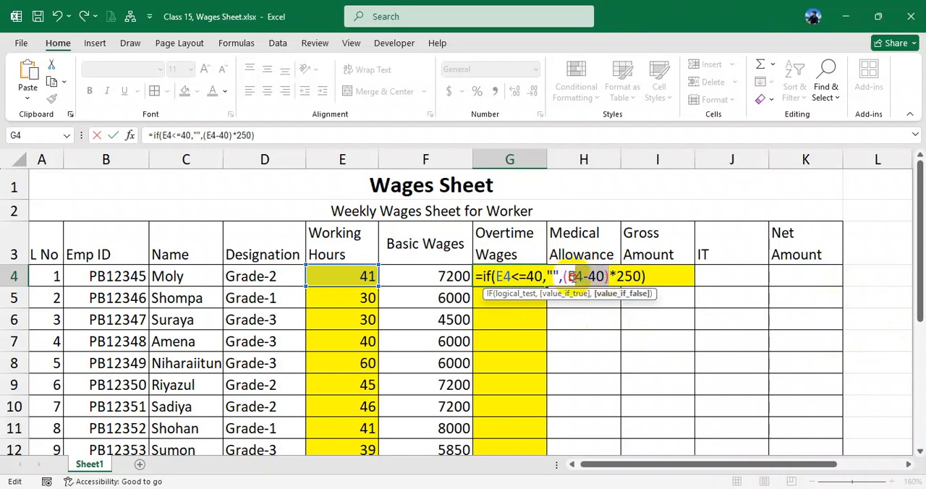
drag(615, 277, 648, 276)
key(Return)
- Fill the Overtime Wages formula from G4 down to G13
click(536, 278)
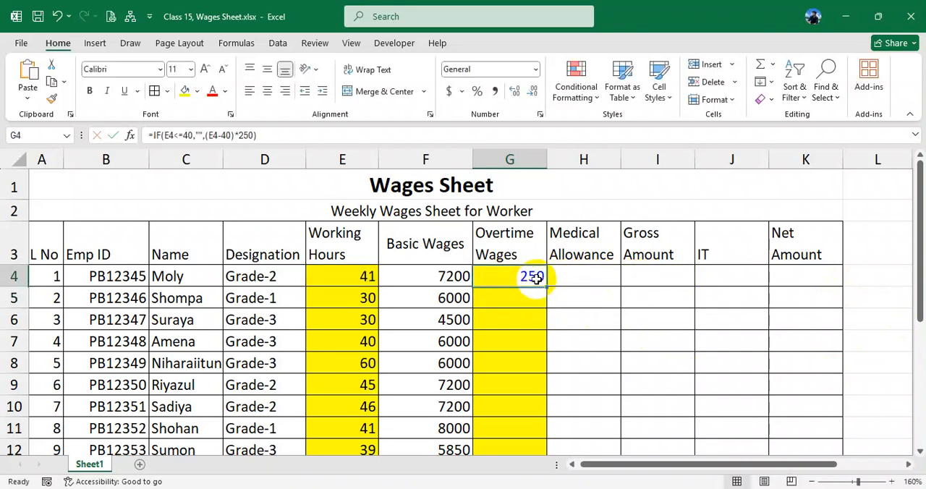
drag(544, 286, 532, 428)
click(516, 230)
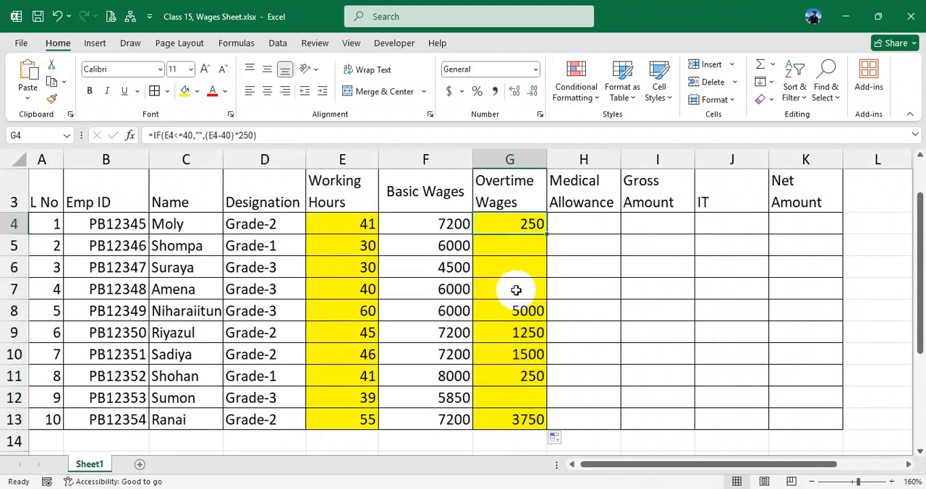
- Compare the Working Hours in column E with the Basic Wages and Overtime Wages of the workers
scroll(506, 303, up, 1)
drag(343, 296, 362, 340)
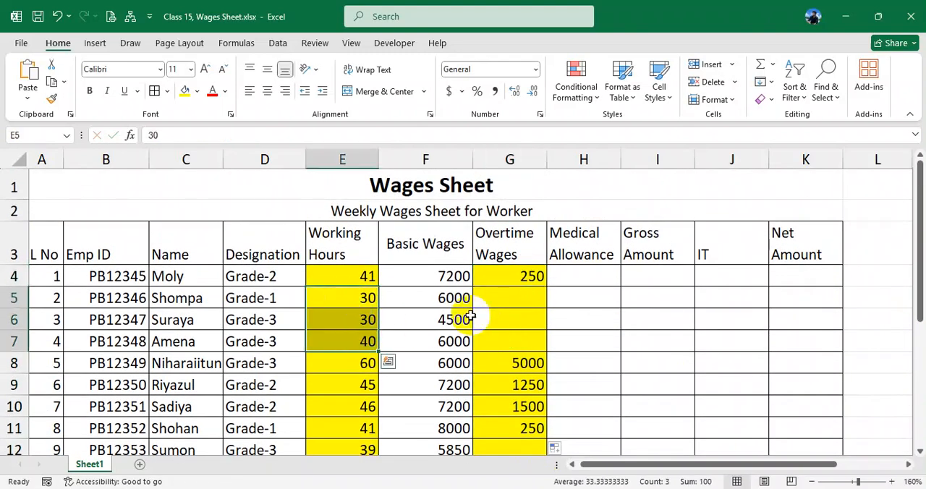
drag(515, 296, 516, 339)
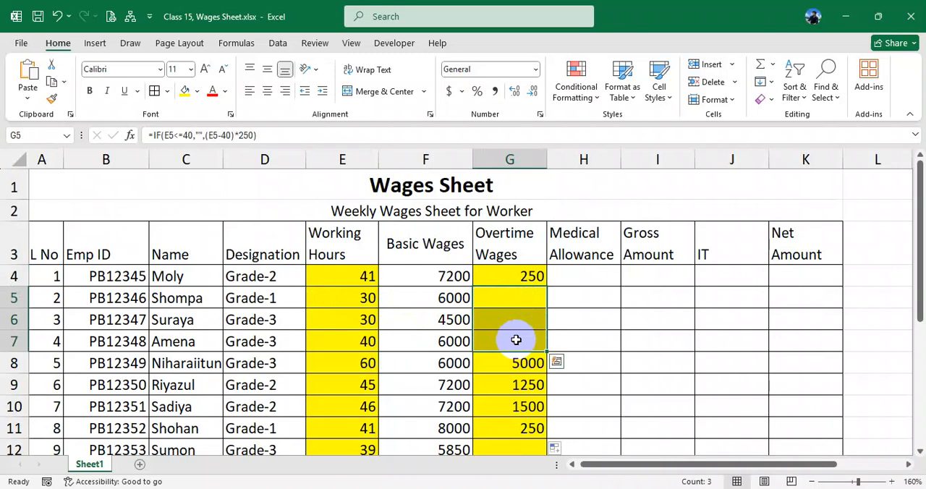
scroll(515, 347, down, 1)
click(362, 384)
click(520, 386)
click(355, 362)
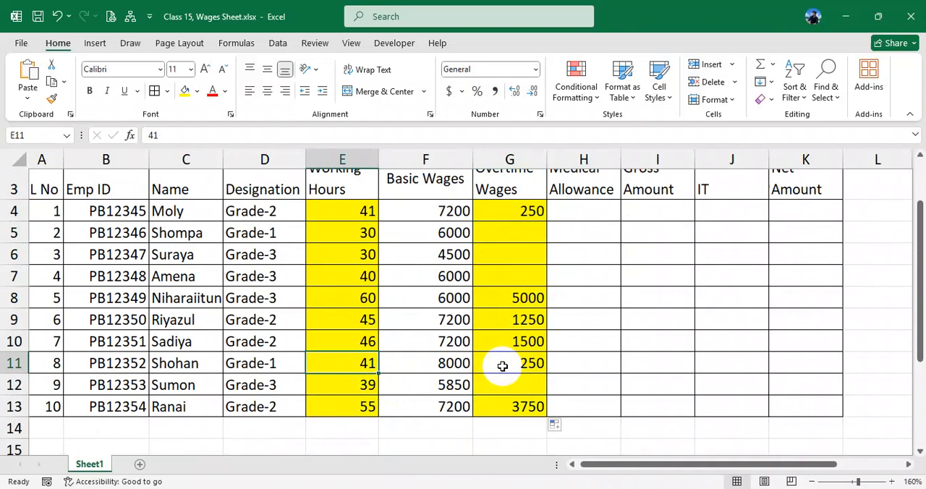
click(526, 365)
scroll(526, 366, up, 1)
drag(448, 276, 427, 388)
drag(530, 278, 521, 365)
- Check the fixed medical allowance rule in the browser's PDF, return to the Excel sheet and enter 500 in H4
click(575, 275)
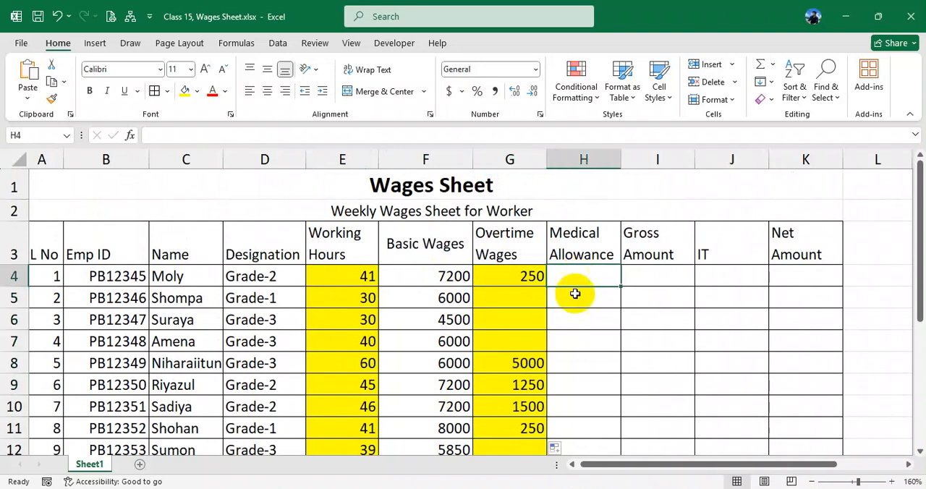
click(532, 488)
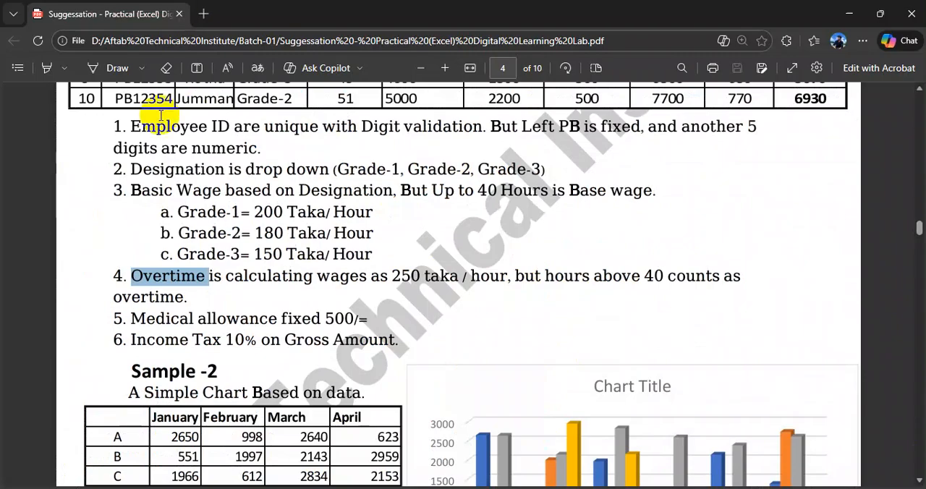
drag(131, 319, 370, 319)
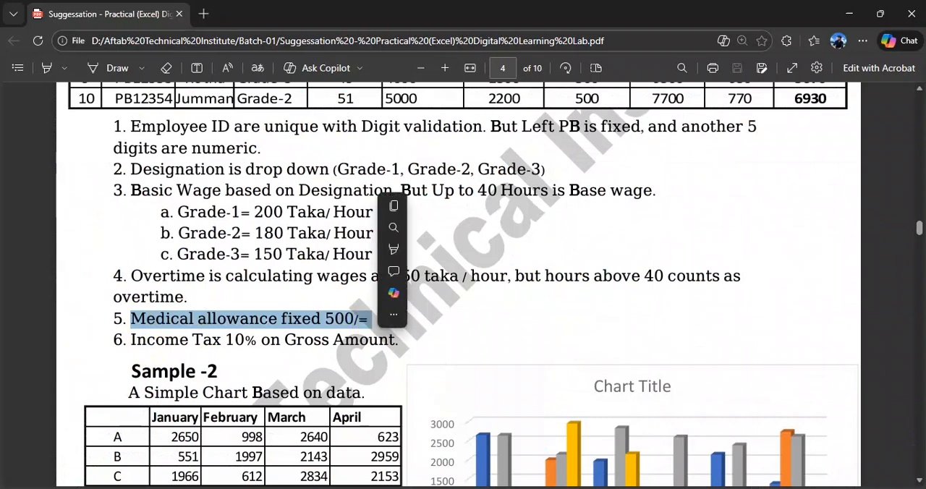
key(alt+Tab)
text(5)
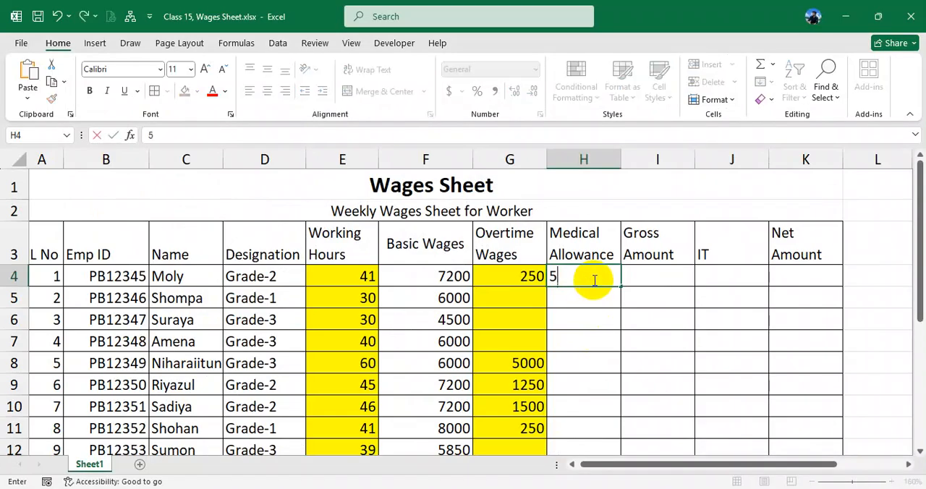
text(00)
- Copy the Medical Allowance from H4 to H5:H13 for the remaining workers
click(585, 280)
key(ctrl+c)
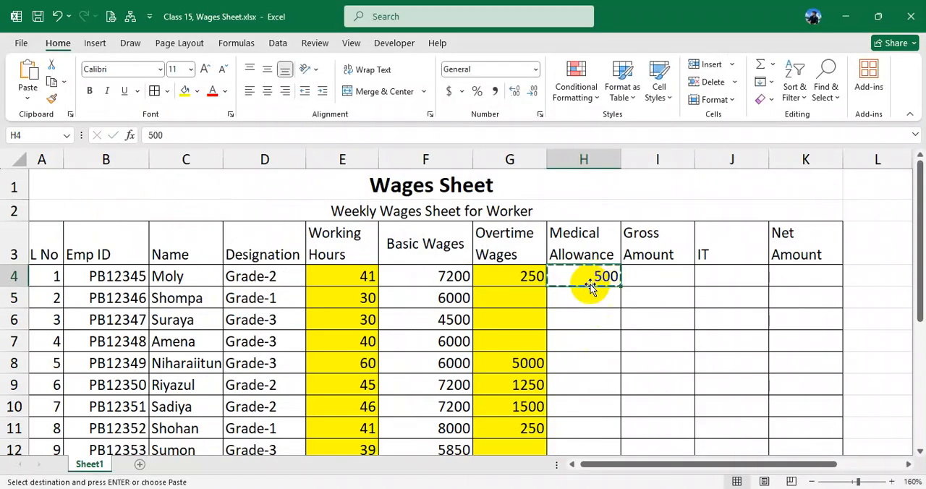
click(593, 298)
drag(593, 298, 601, 378)
key(ctrl+v)
scroll(608, 354, up, 1)
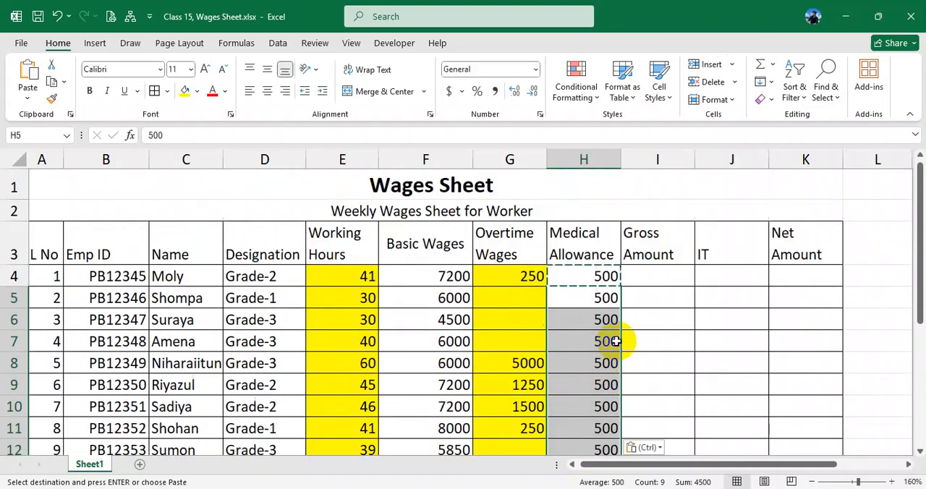
- Calculate the Gross Amount in I4 with a SUM of F4:H4
click(655, 279)
text(=)
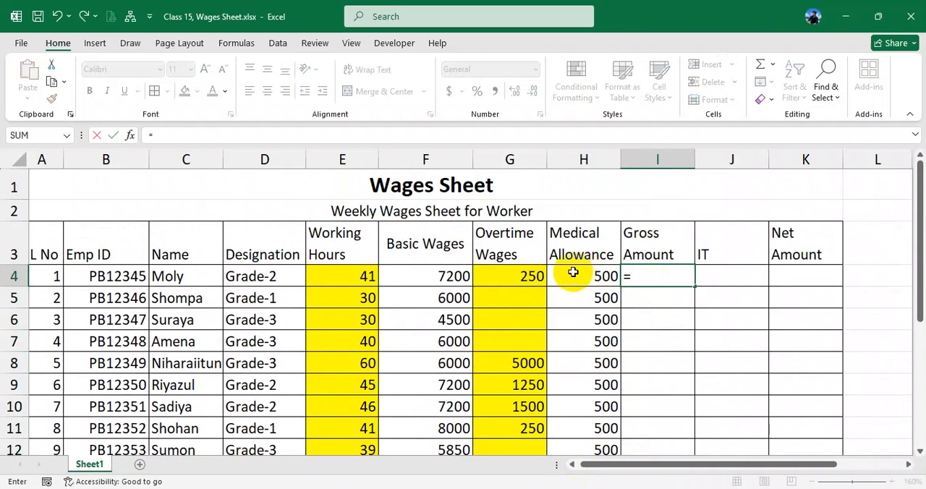
text(sum()
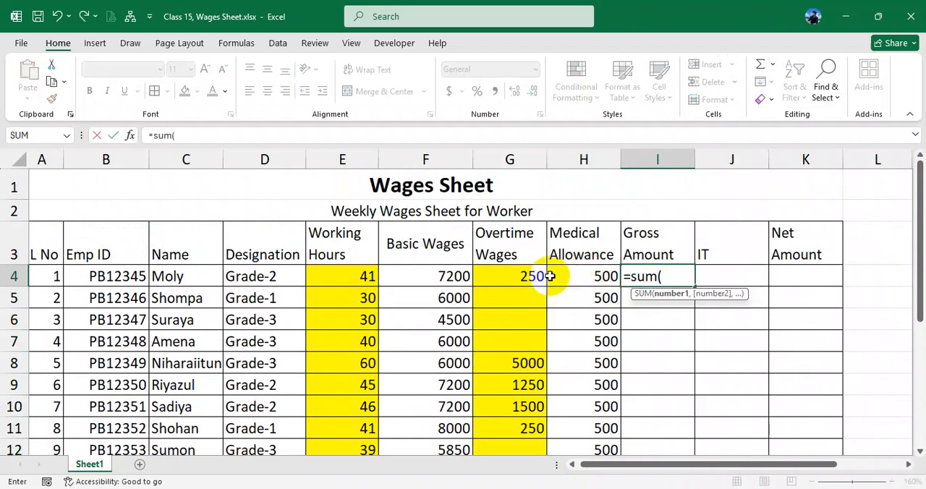
drag(444, 275, 600, 268)
text())
key(Return)
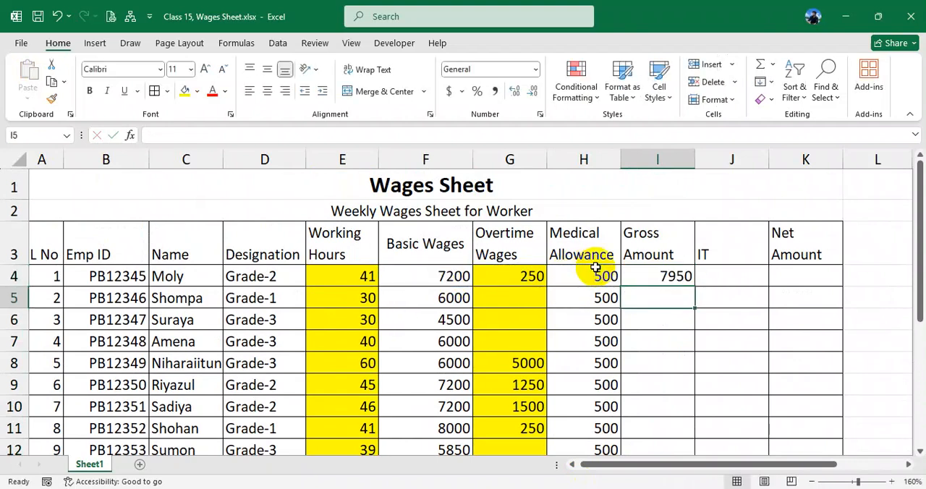
- Copy the Gross Amount formula from I4 to I5:I13 for the remaining workers
click(653, 275)
drag(696, 287, 681, 426)
- Check the Income Tax rule in the browser's PDF, then return to the Excel sheet and look over the Gross Amounts in I4:I13
click(720, 230)
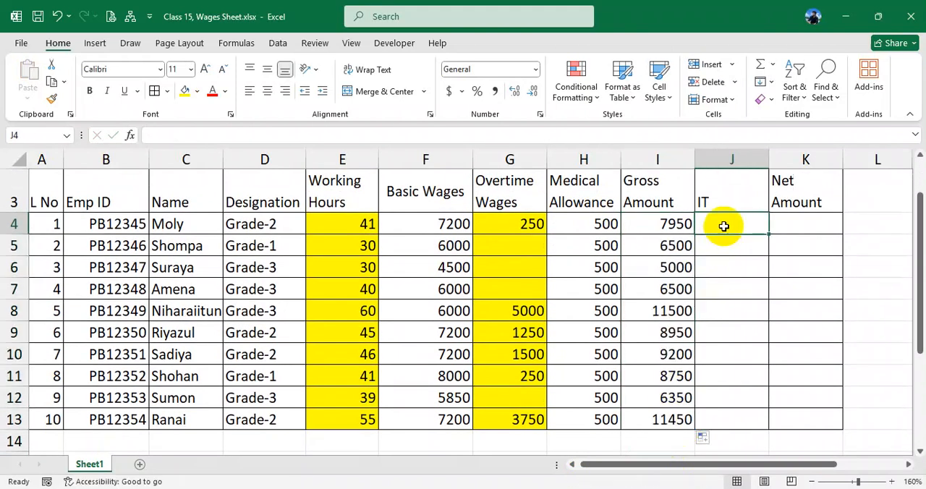
click(512, 488)
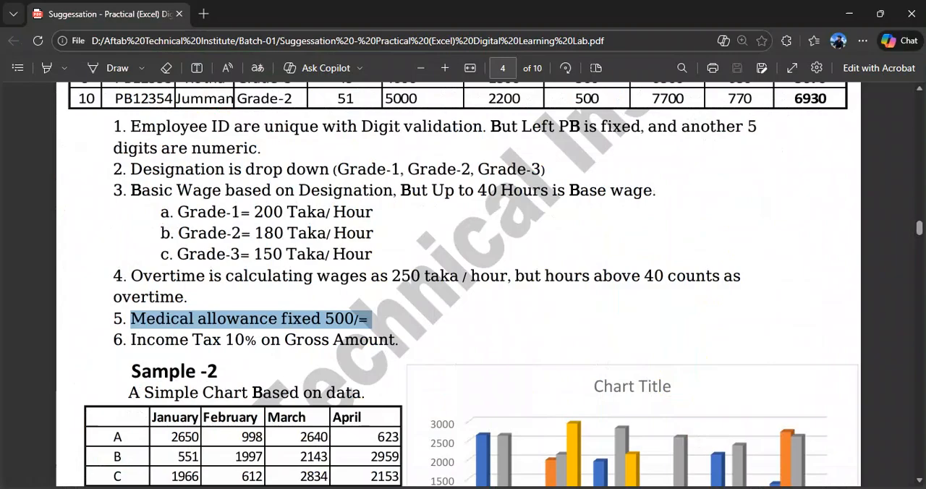
drag(283, 338, 395, 347)
click(509, 488)
drag(677, 225, 673, 424)
- Calculate IT in J4 as =I4*10% and copy the formula to J5:J13
click(733, 221)
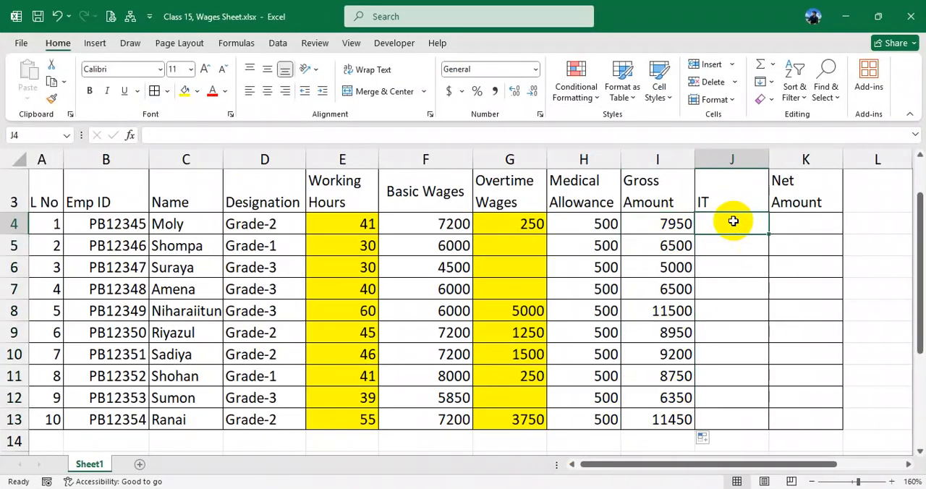
text(=)
click(672, 224)
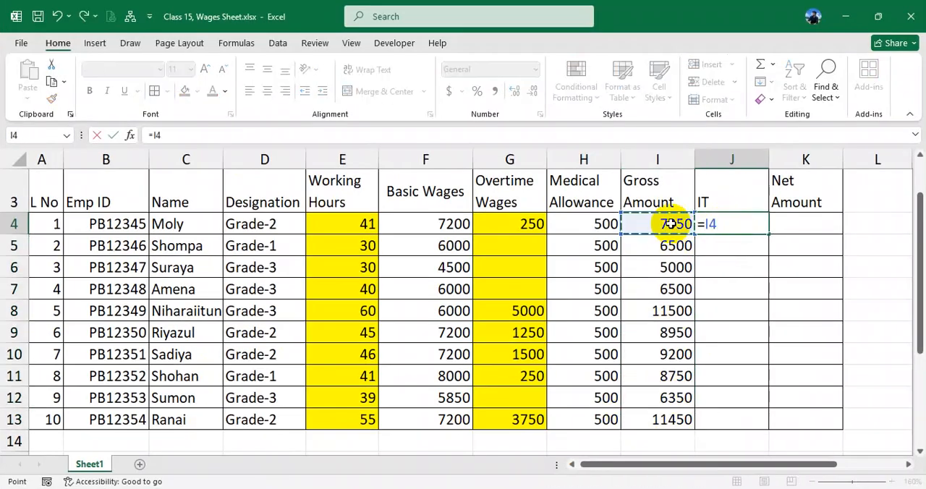
text(*10)
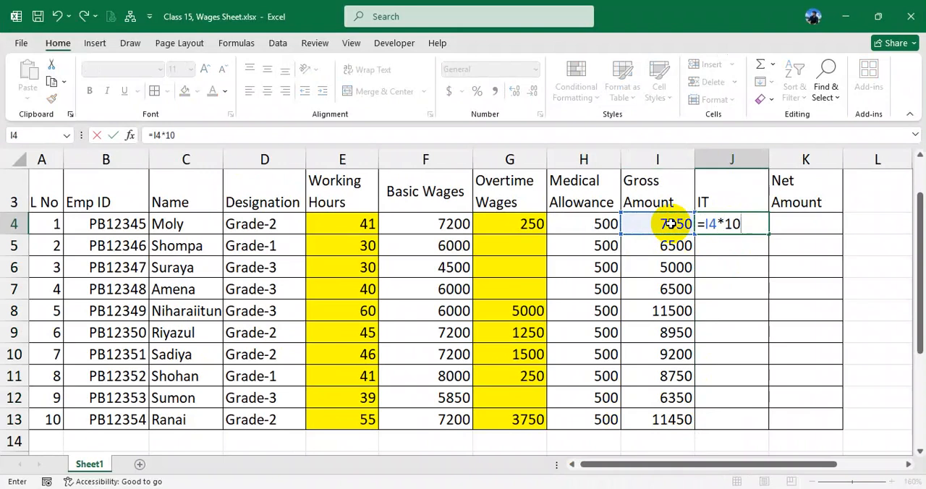
key(Return)
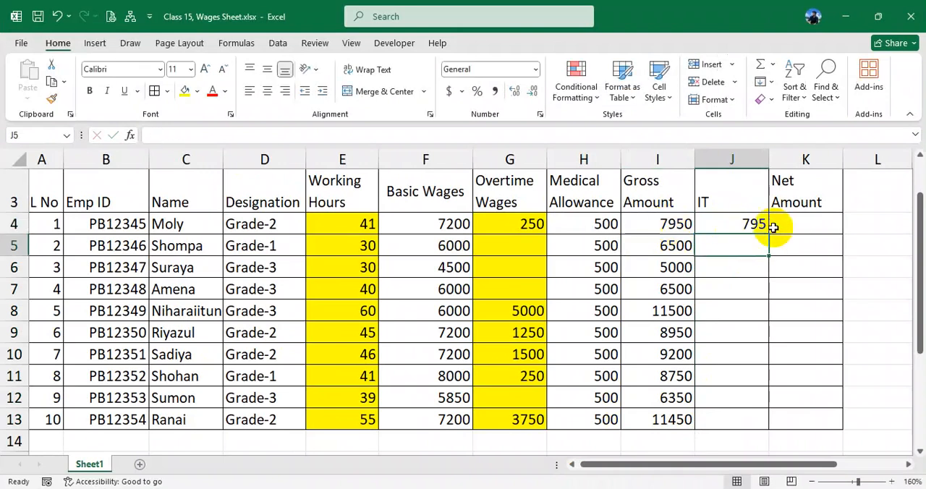
click(740, 225)
drag(768, 237, 760, 427)
- Select K4, consult the wages exercise in the browser's PDF and return to the Excel sheet
click(802, 226)
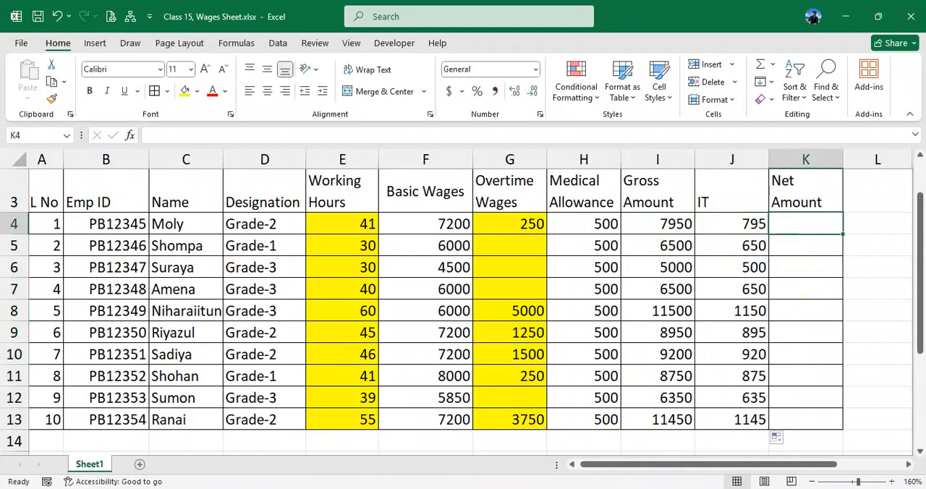
key(alt+Tab)
drag(153, 363, 204, 365)
click(422, 364)
key(alt+Tab)
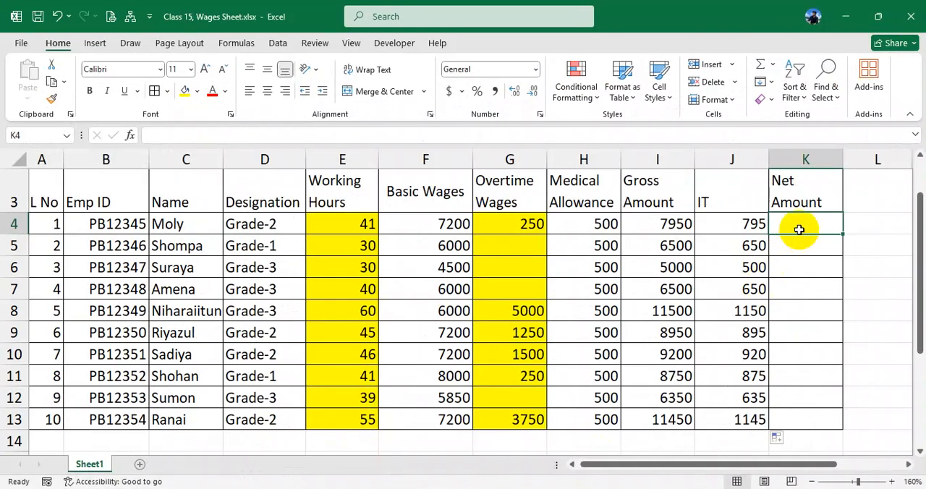
- Calculate the Net Amount in K4 as =I4-J4 and copy the formula to K5:K13
text(=)
click(660, 225)
text(-)
click(716, 225)
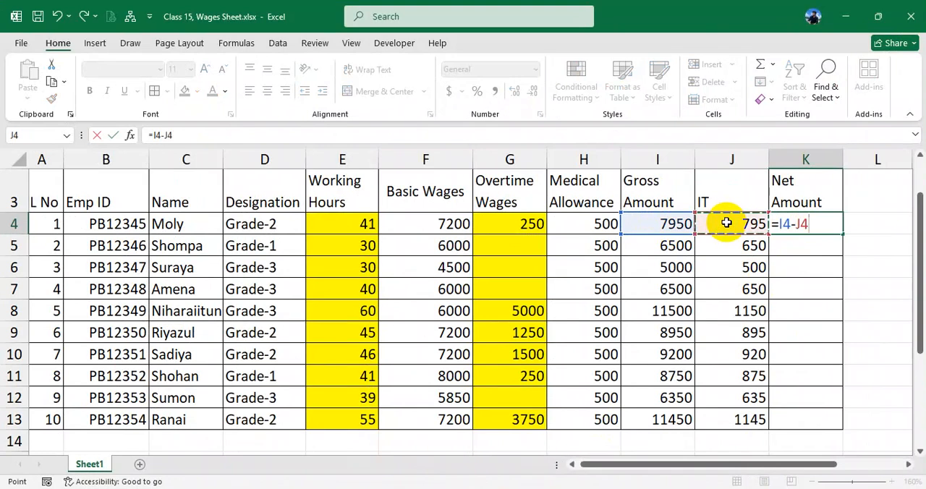
key(Return)
click(805, 226)
drag(842, 233, 829, 427)
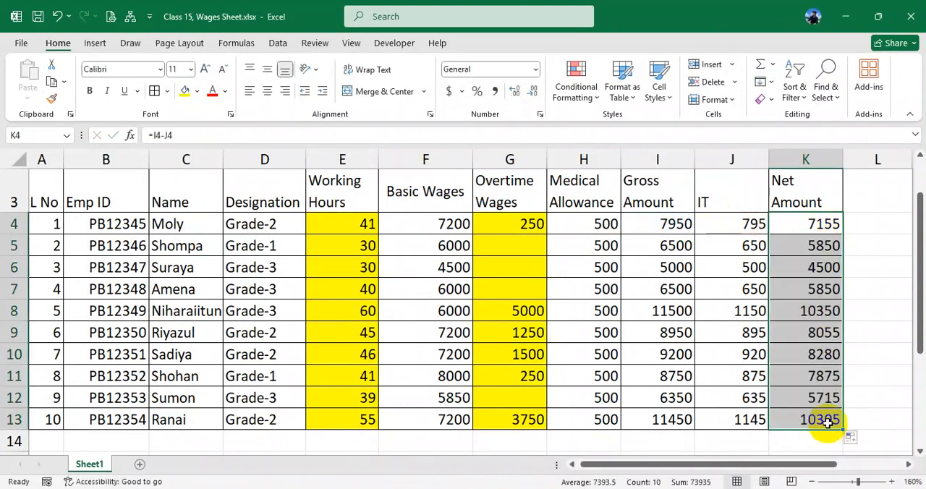
- Review the nested IF formula for Basic Wages in F4 and the calculated values in columns F to K
click(812, 286)
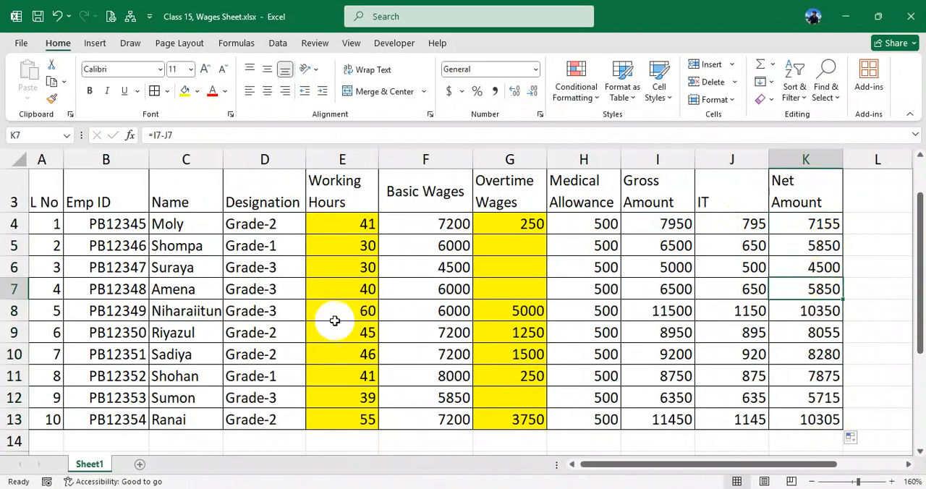
click(442, 227)
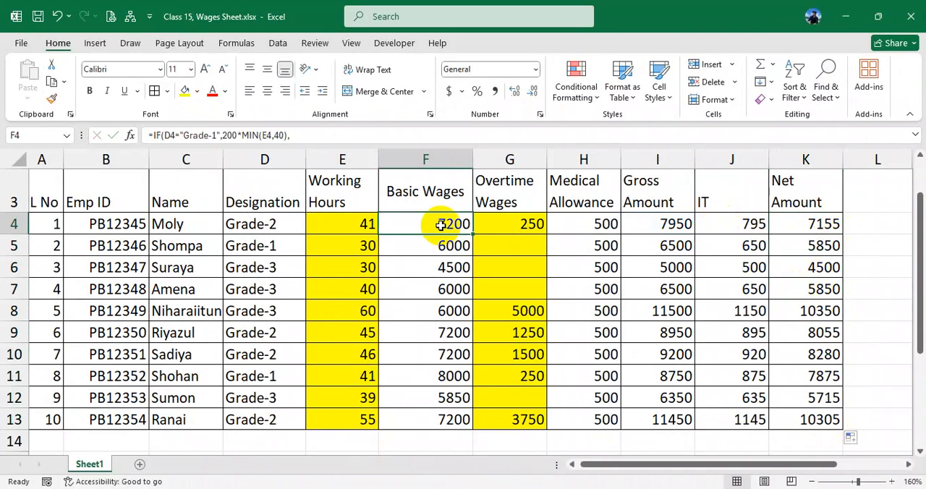
double_click(441, 224)
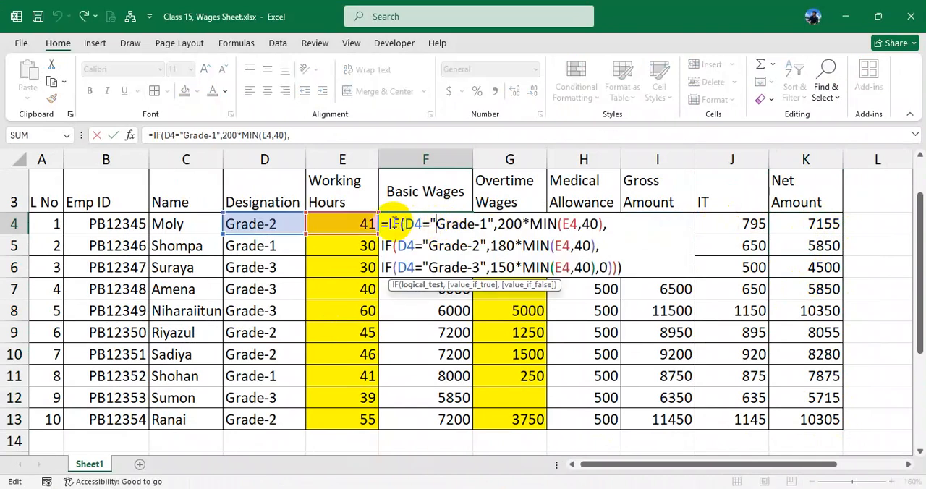
drag(389, 224, 643, 264)
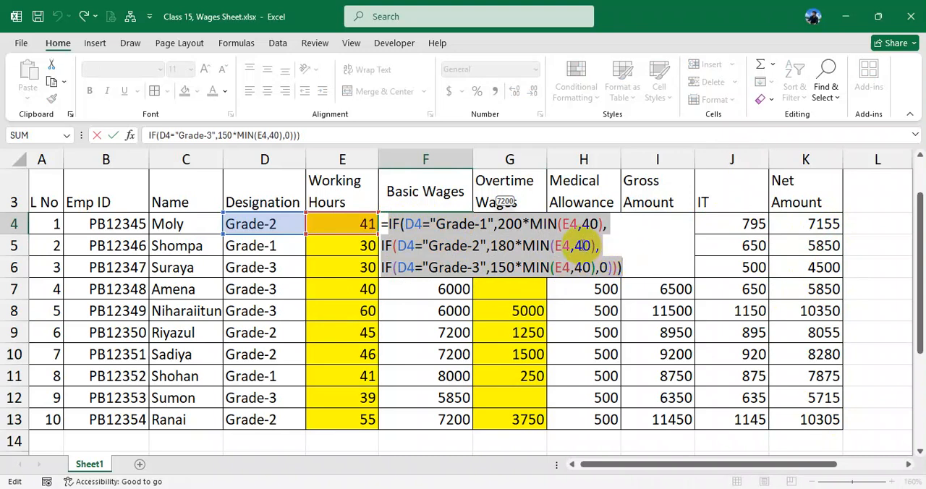
key(Return)
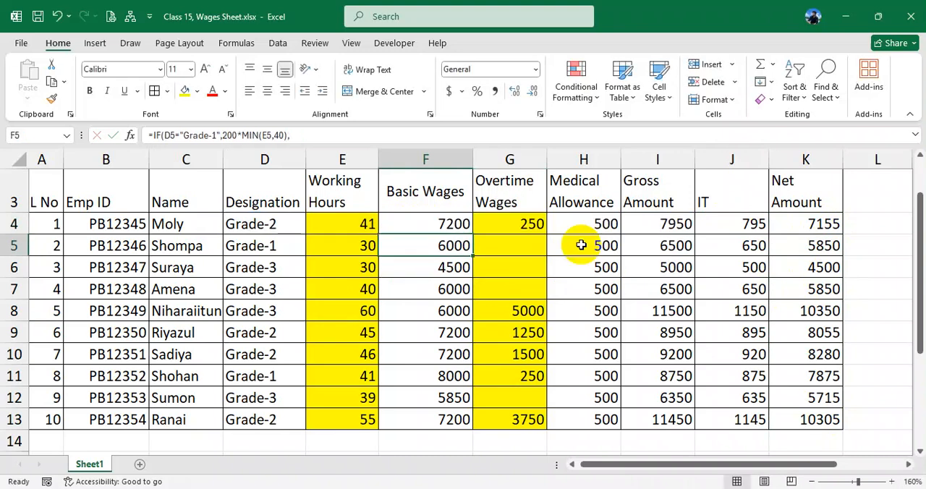
click(460, 225)
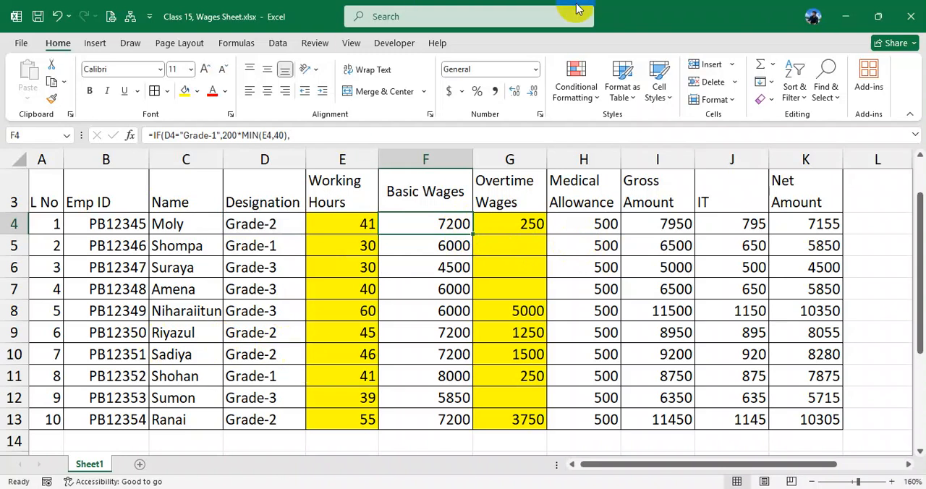
drag(421, 239, 444, 417)
drag(524, 224, 824, 417)
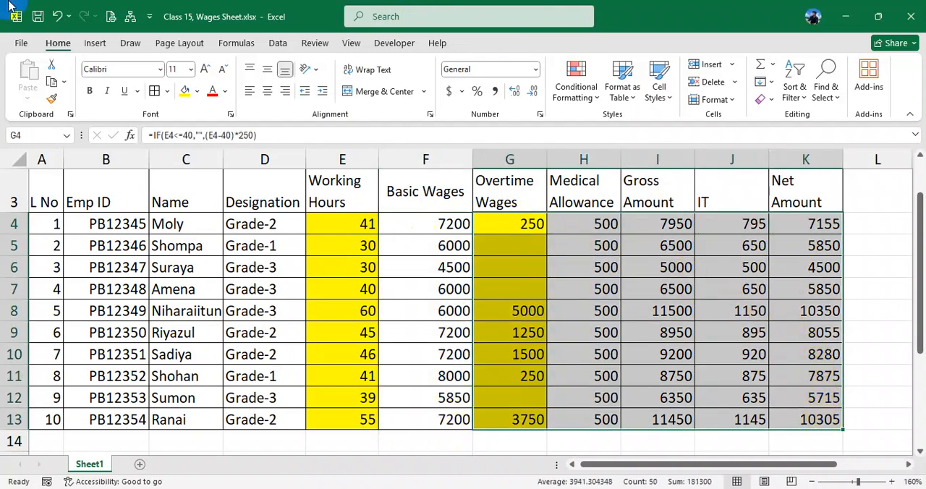
- Clear the Basic Wages formulas from F4:F13
drag(424, 224, 423, 417)
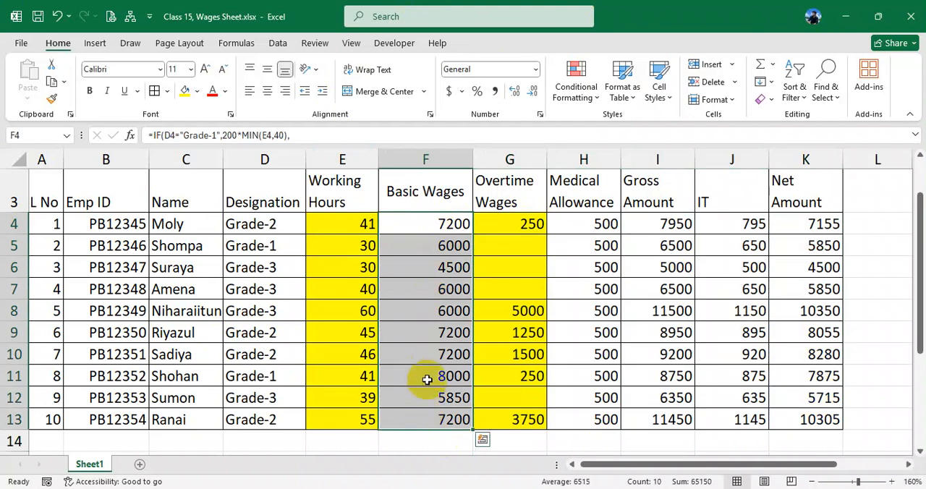
key(Delete)
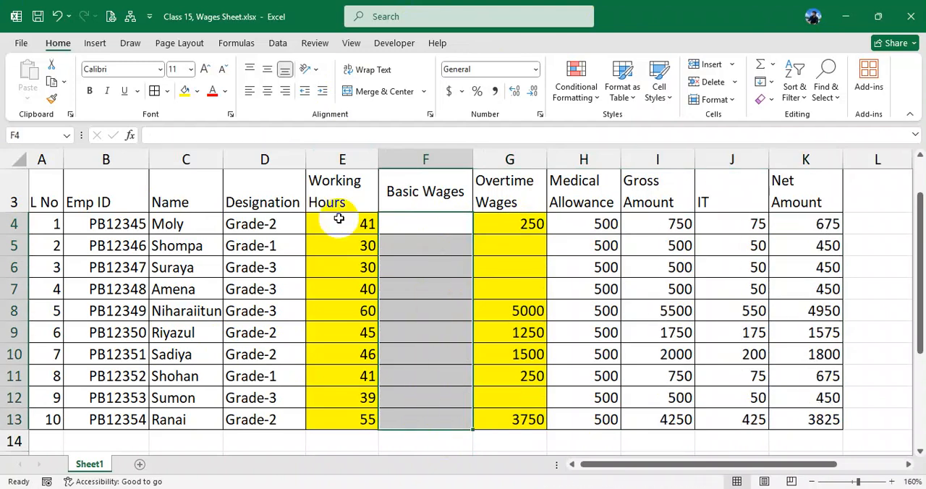
- Start an IF formula in F4 that tests D4="Grade-1" and begins its true value with 200*
click(401, 225)
text(=if()
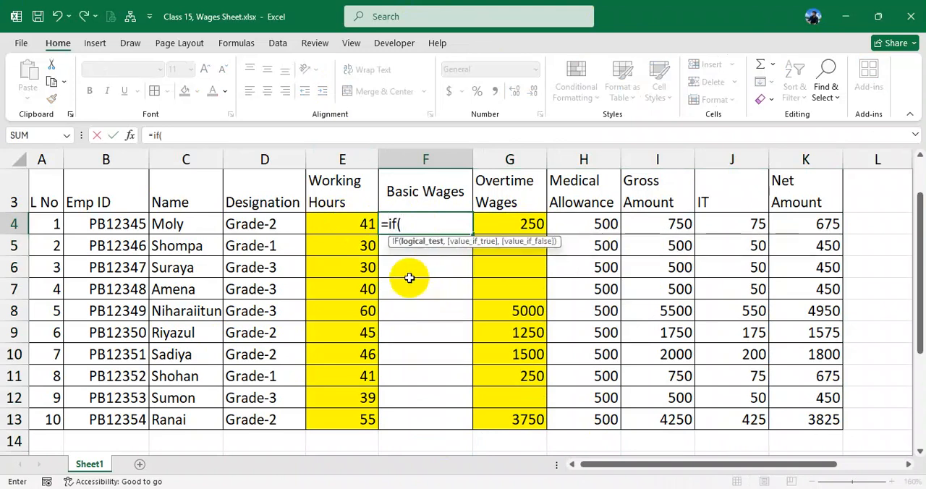
click(271, 225)
text(="Grade)
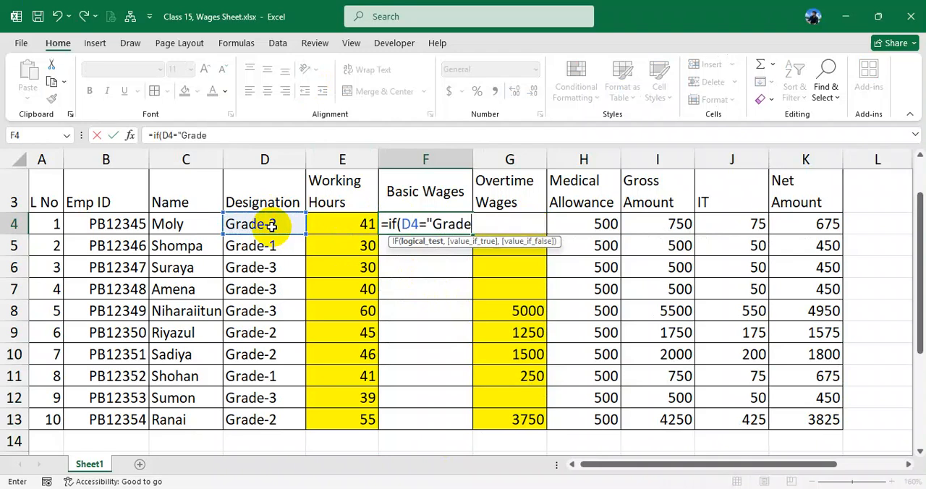
text(-1",200*)
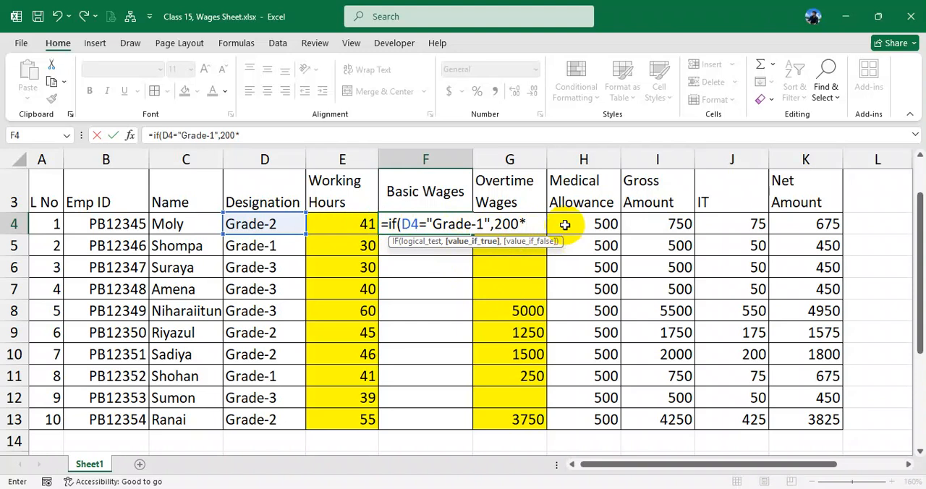
- Complete the Grade-1 value in the F4 formula as 200*MIN(E4,40), followed by a comma for the false value
text(min)
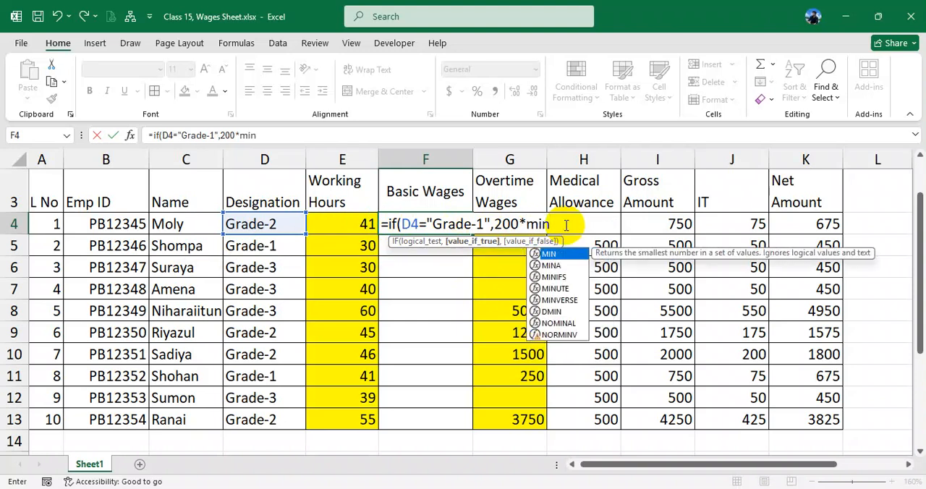
text(()
click(359, 224)
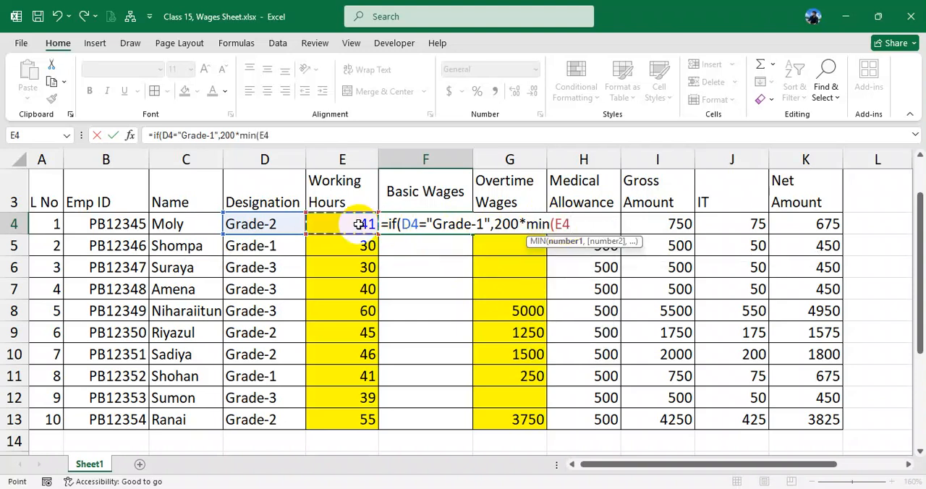
text(,40))
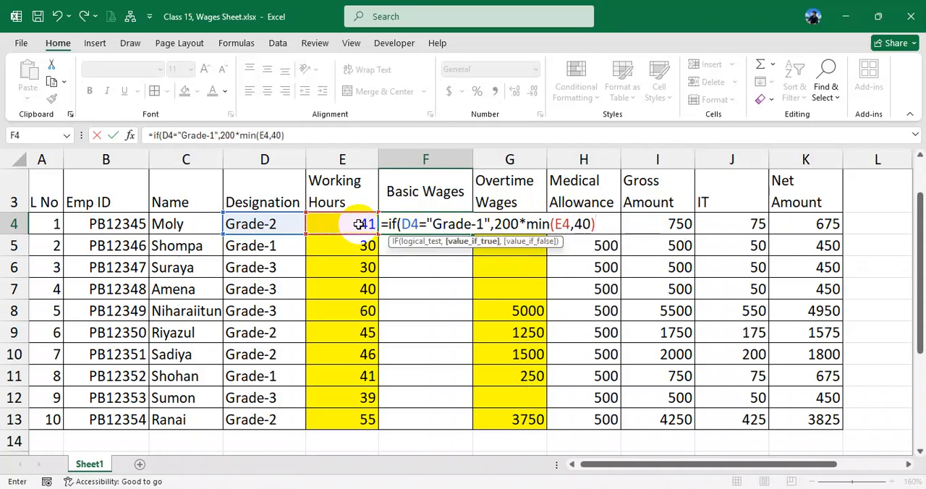
drag(526, 224, 591, 225)
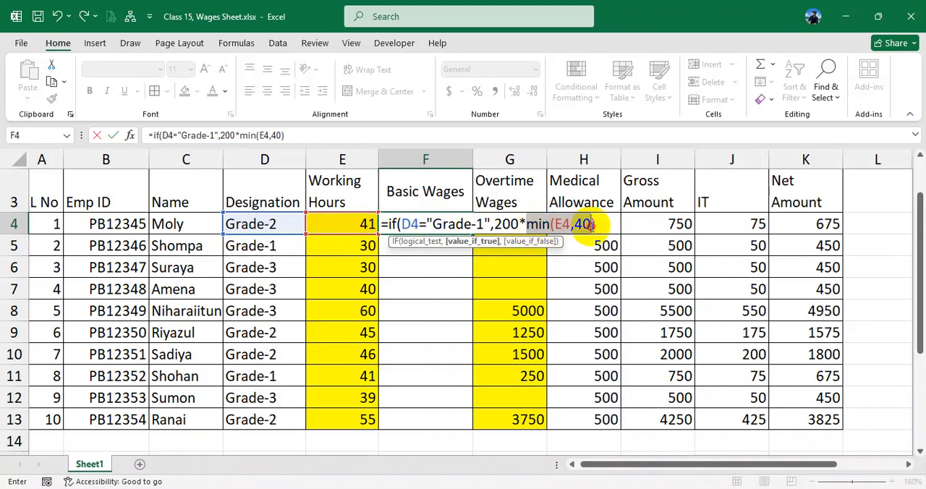
double_click(506, 224)
click(594, 225)
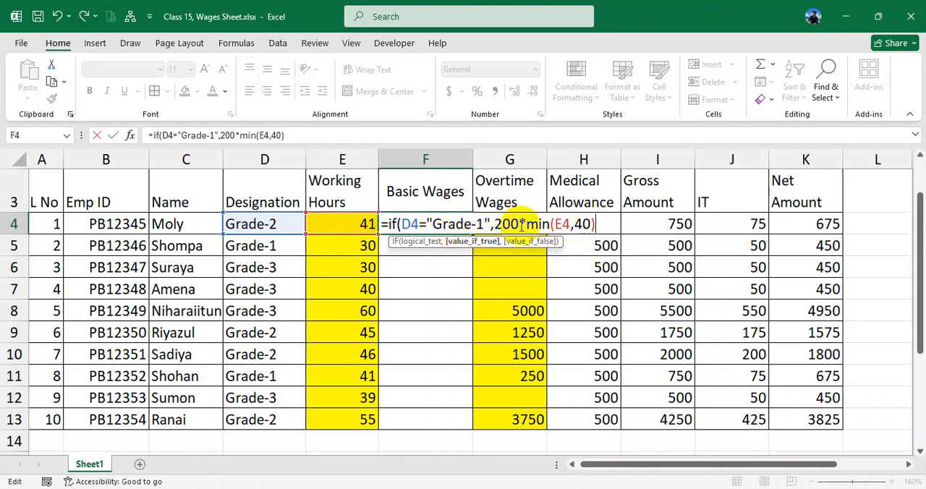
text(,)
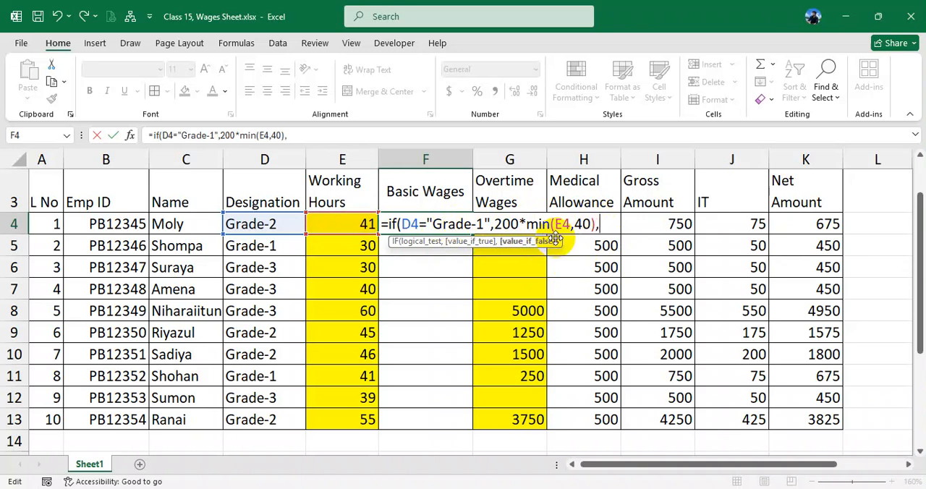
text(if)
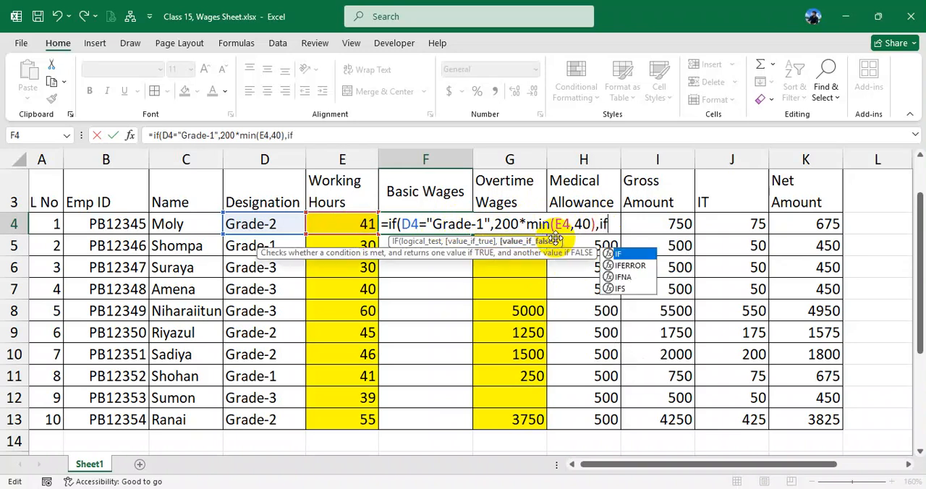
text(()
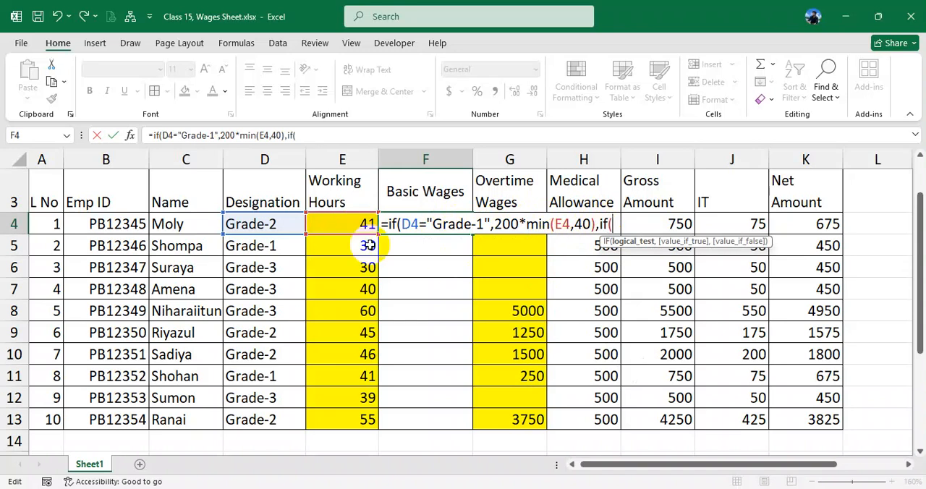
- Nest a second IF in the F4 formula that tests D4="Grade-2"
click(259, 224)
text(="Grade-2",)
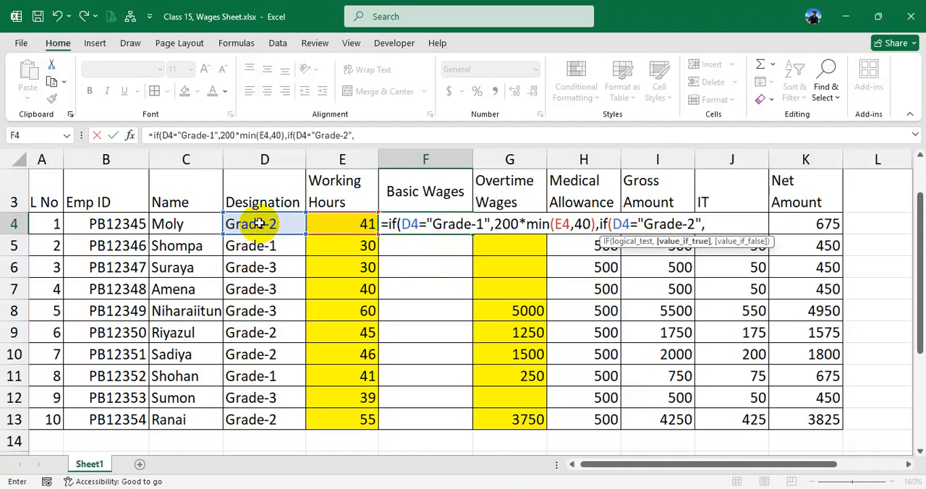
text(180*min()
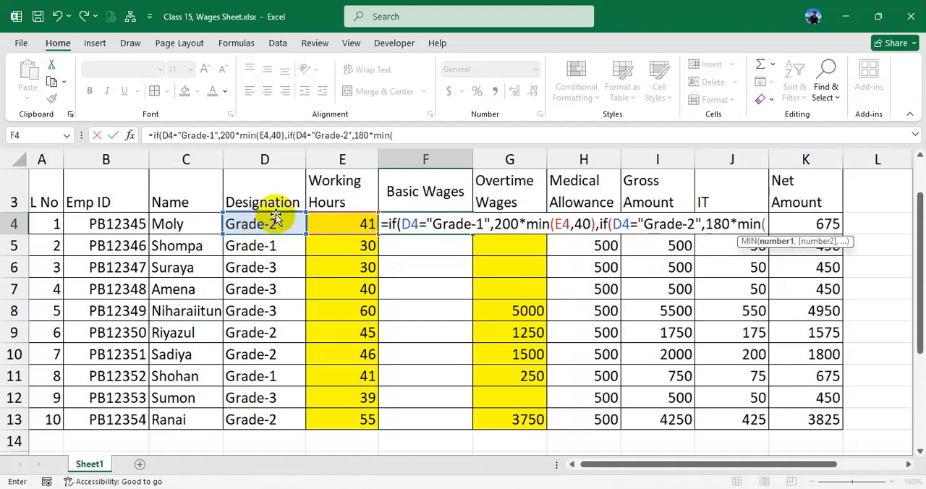
- Set the Grade-2 value in the F4 formula to 180*MIN(E4,40), followed by a comma for the false value
click(347, 225)
text(,)
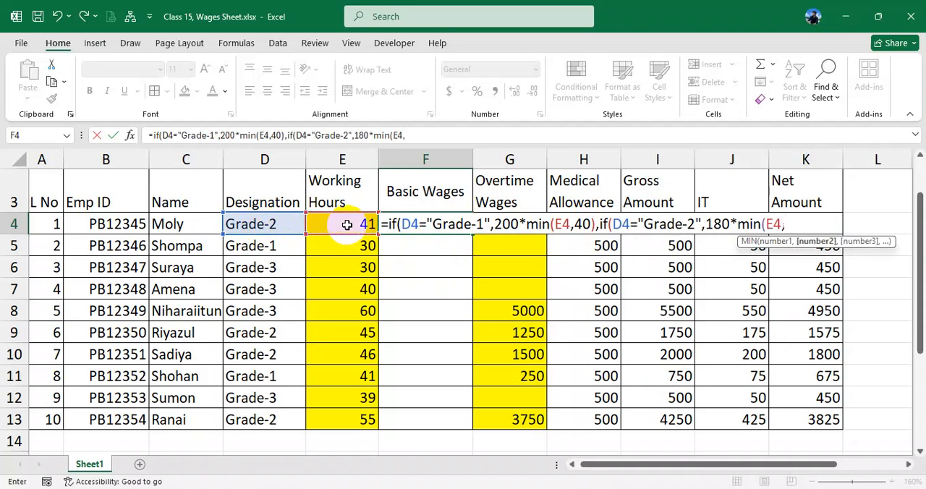
text(40))
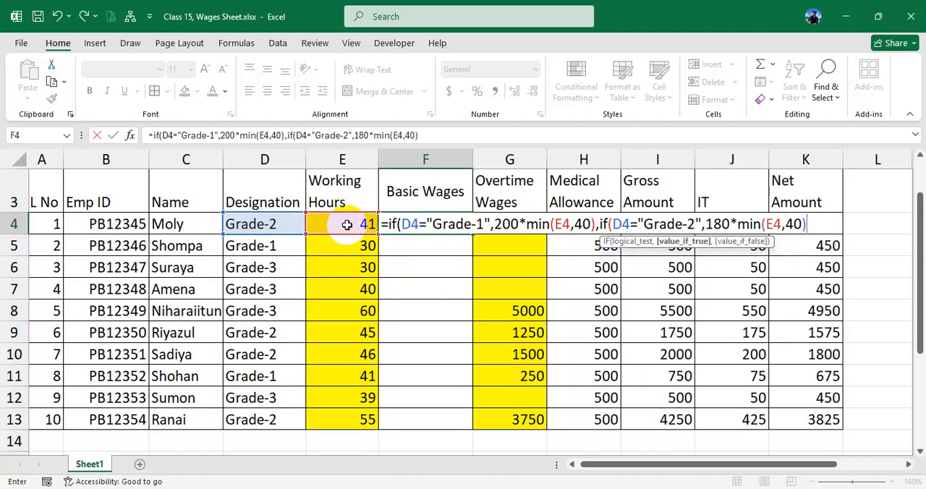
text(,)
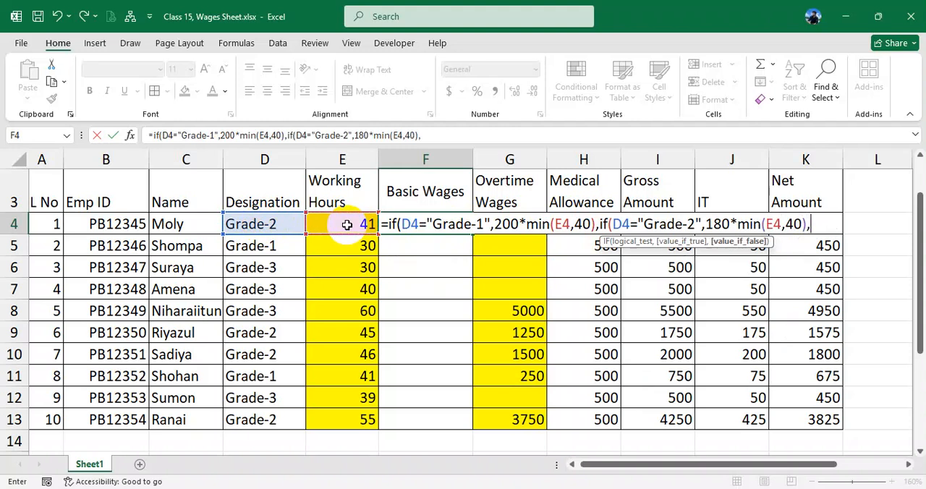
text(if()
- Nest a third IF in the F4 formula that tests D4="Grade-3", followed by a comma for the true value
click(272, 225)
text(="Grade)
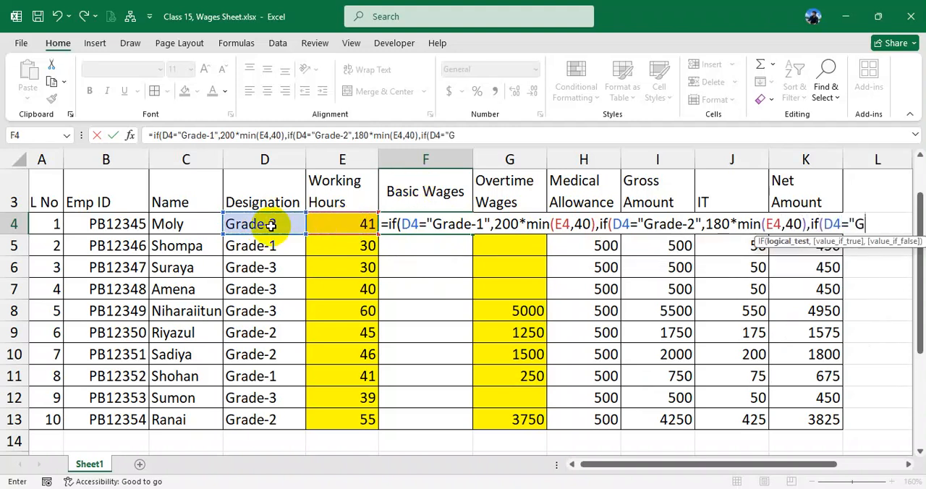
text(-3",)
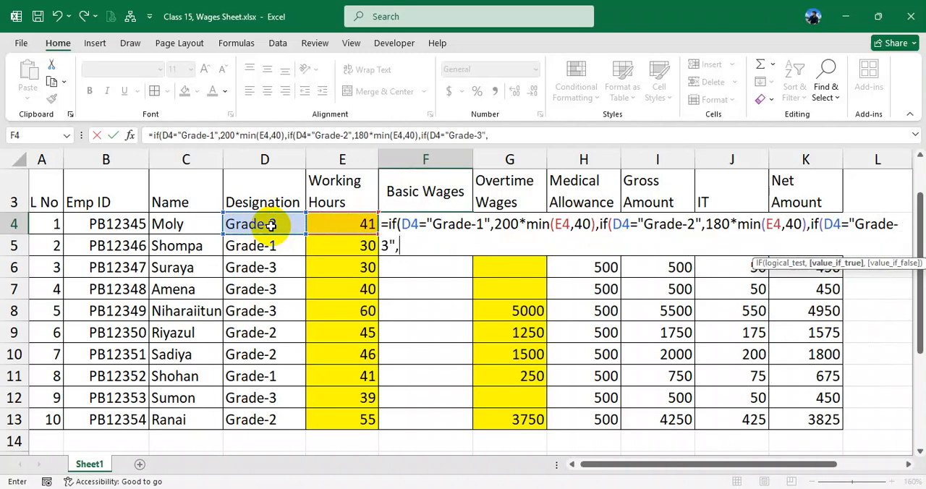
key(BackSpace)
text(,150*)
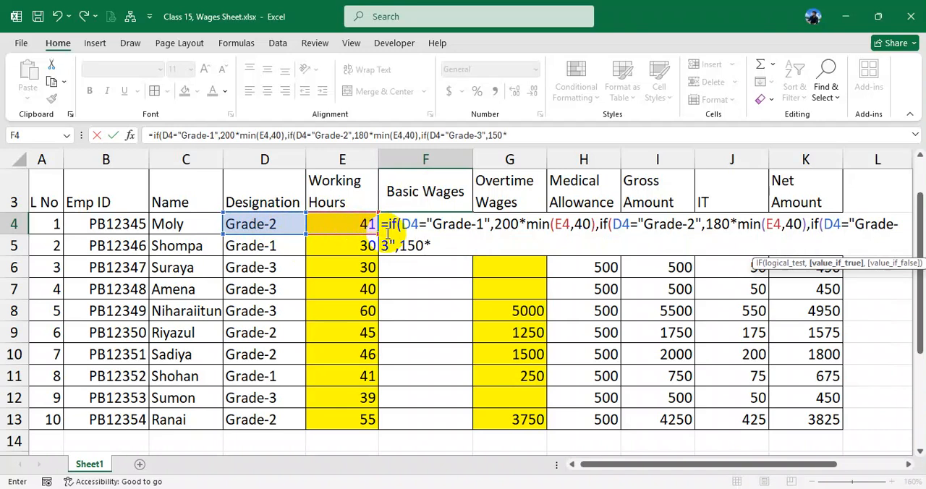
- Set the Grade-3 value in the F4 formula to 150*MIN(E4,40), followed by a comma for the false value
text(min()
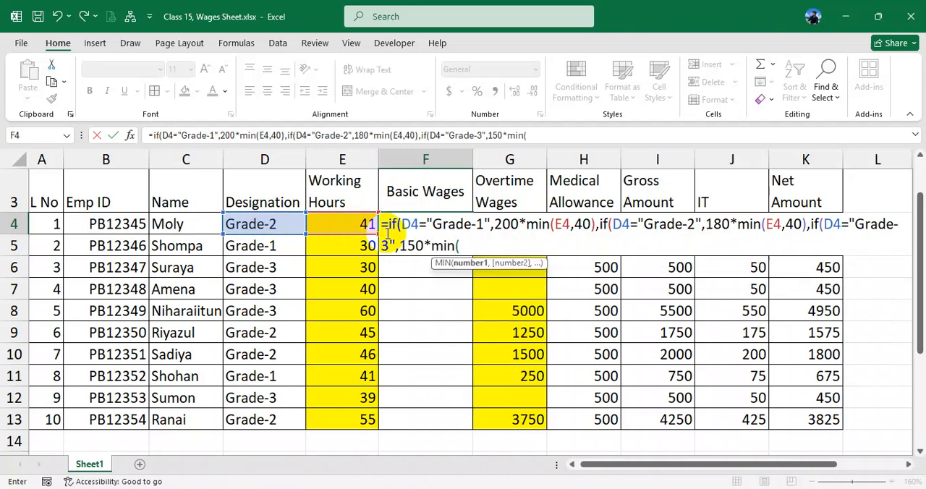
click(352, 224)
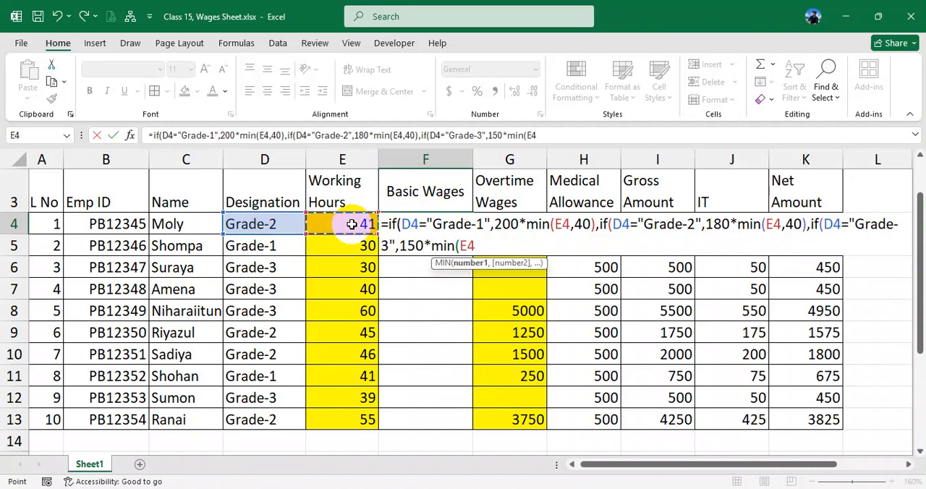
text(,40)
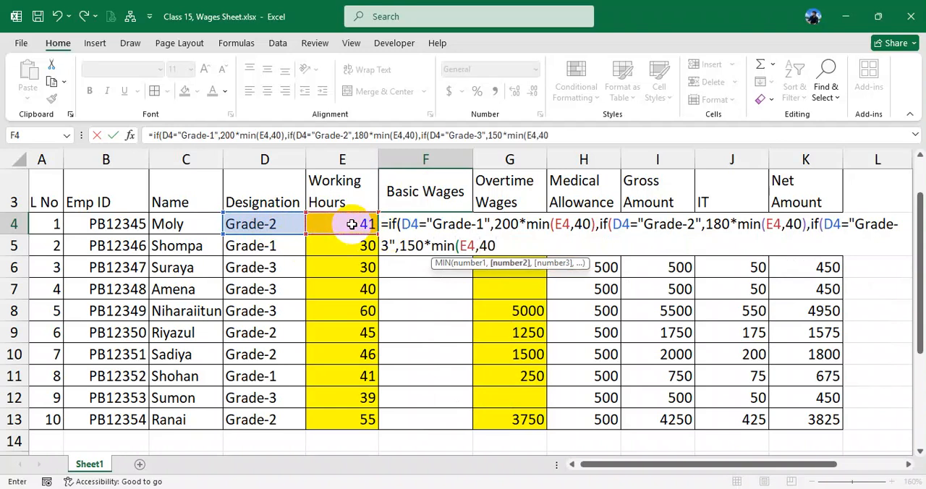
text(),)
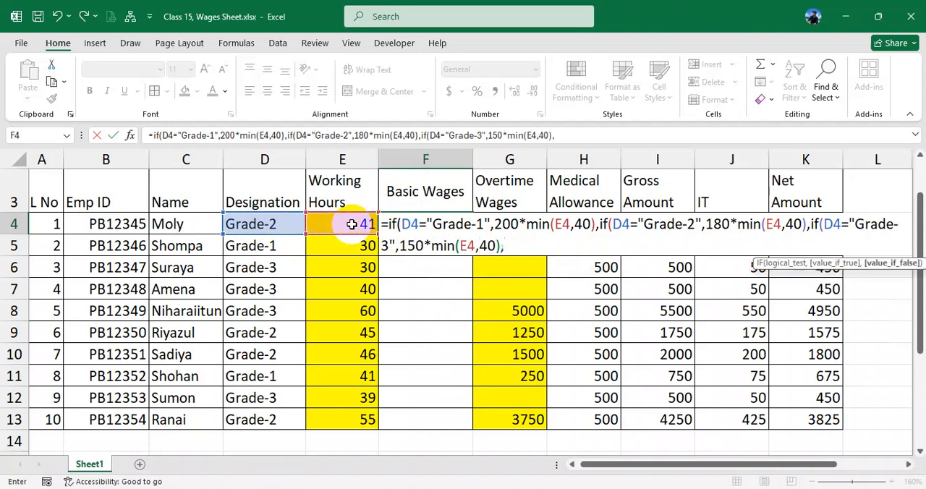
text(0))))
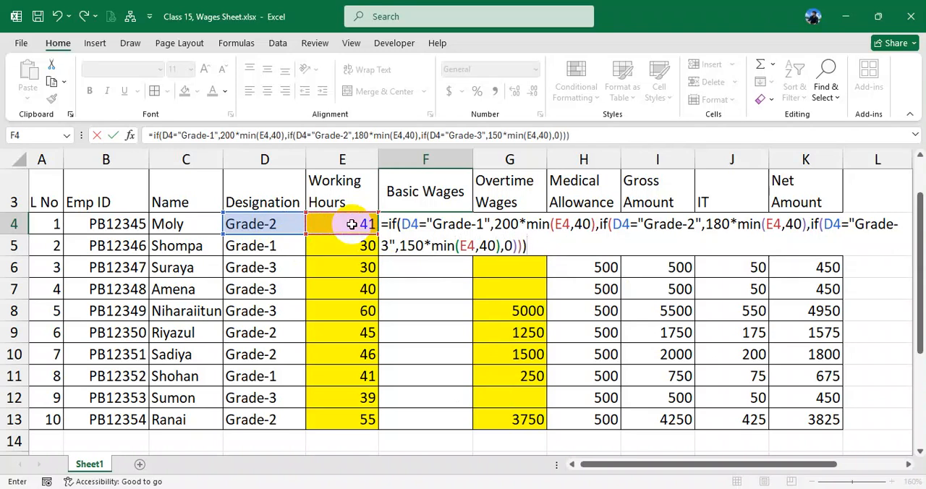
- Finish the F4 formula with 0 as the last false value, close all three IFs and fill it down to F13
key(Return)
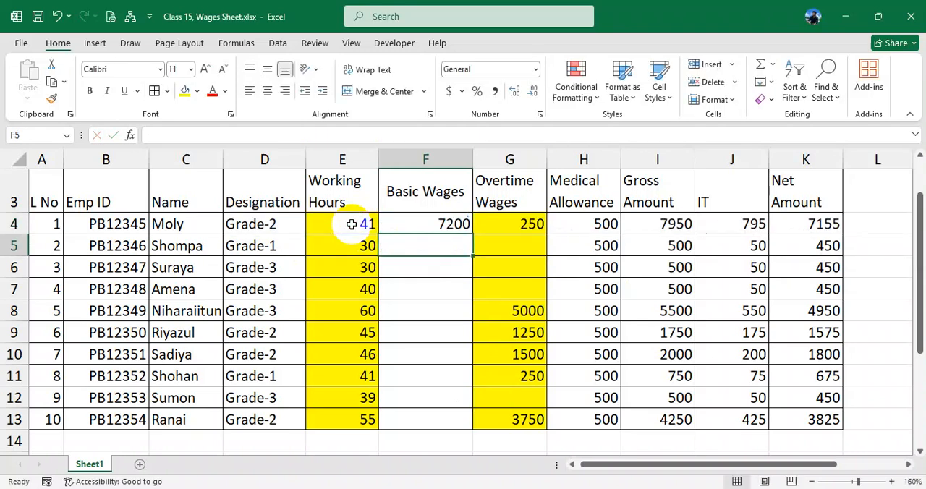
click(441, 221)
drag(473, 233, 468, 428)
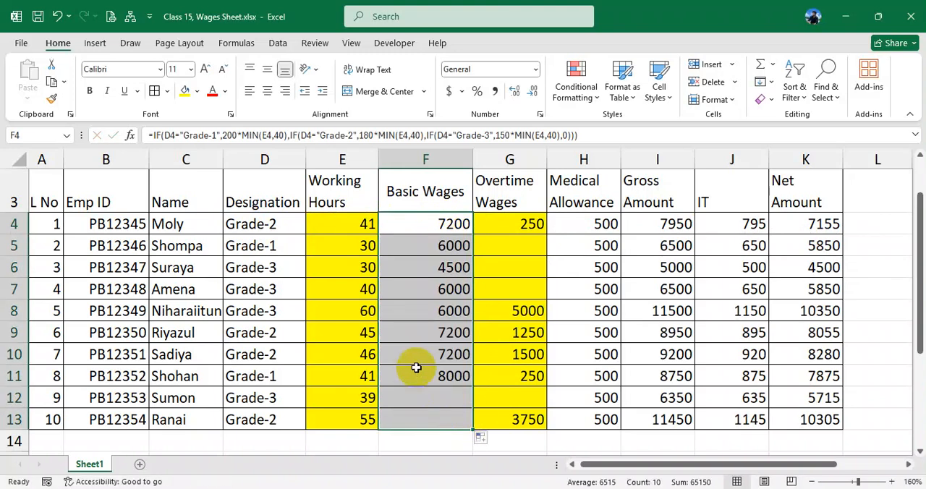
- Test the Basic Wages formula by setting the working hours in E4 to 45
click(360, 230)
text(45)
key(Return)
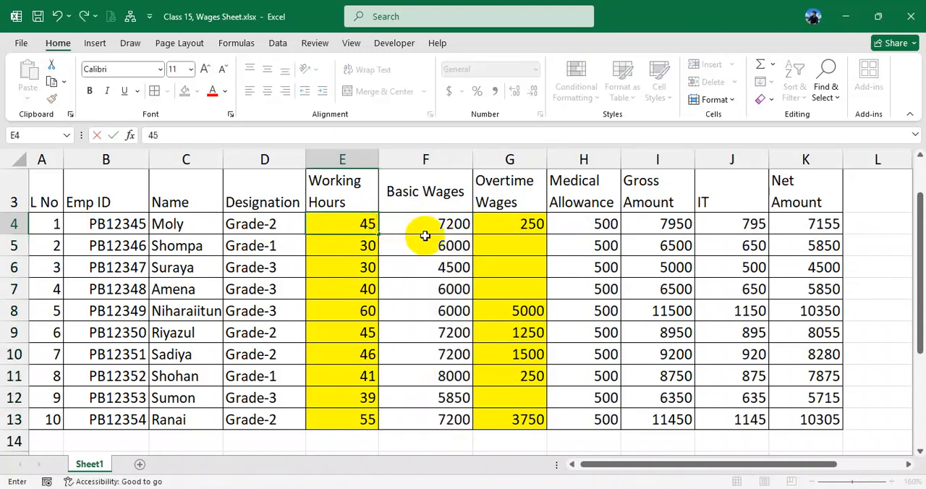
click(447, 225)
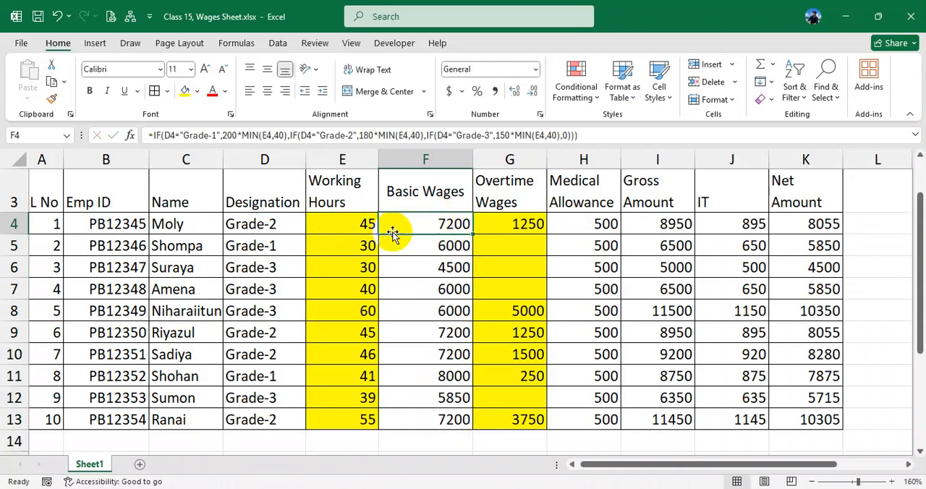
- Test the Basic Wages formula with fewer than 40 hours by setting E4 to 30
click(366, 228)
key(F2)
key(BackSpace)
key(BackSpace)
text(30)
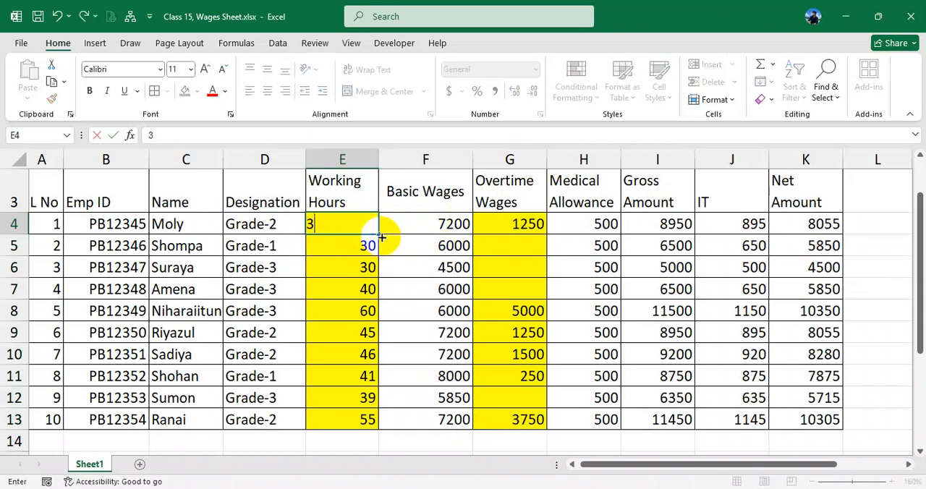
click(434, 227)
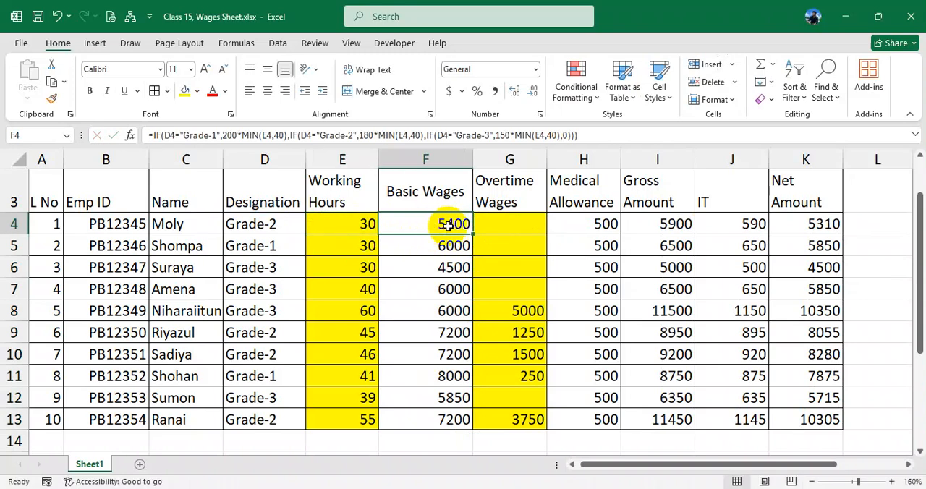
- Set the working hours in E4 to 45 and in E5 to 41, checking the basic wages of both rows
click(367, 226)
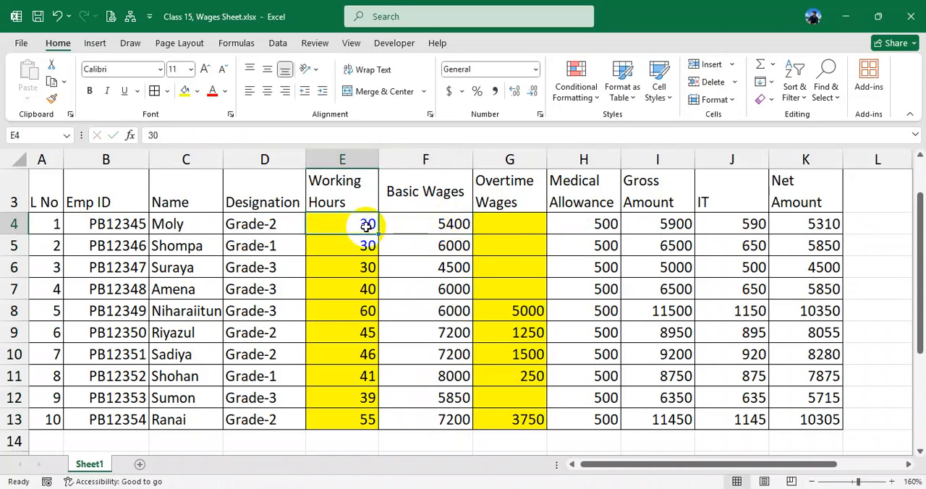
text(45)
click(420, 227)
click(369, 245)
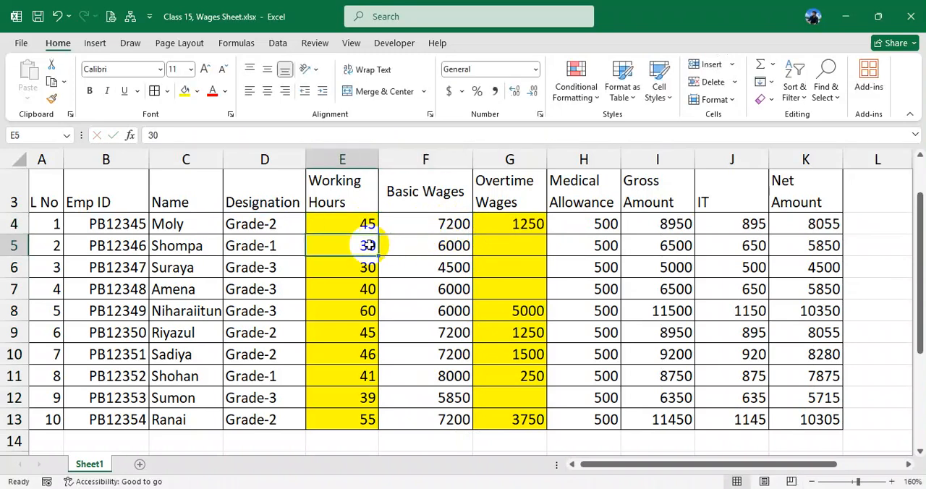
text(41)
click(431, 244)
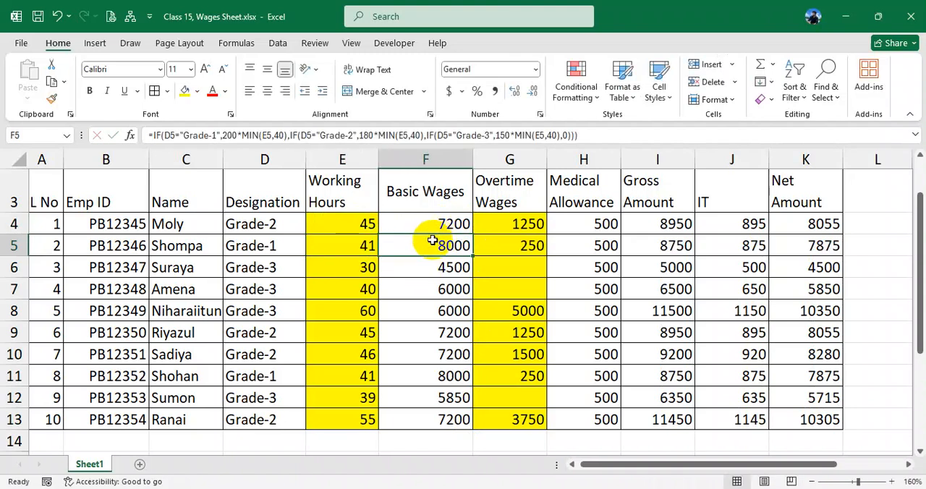
- Review the complete nested IF formula in the Basic Wages cell F4
scroll(433, 241, down, 1)
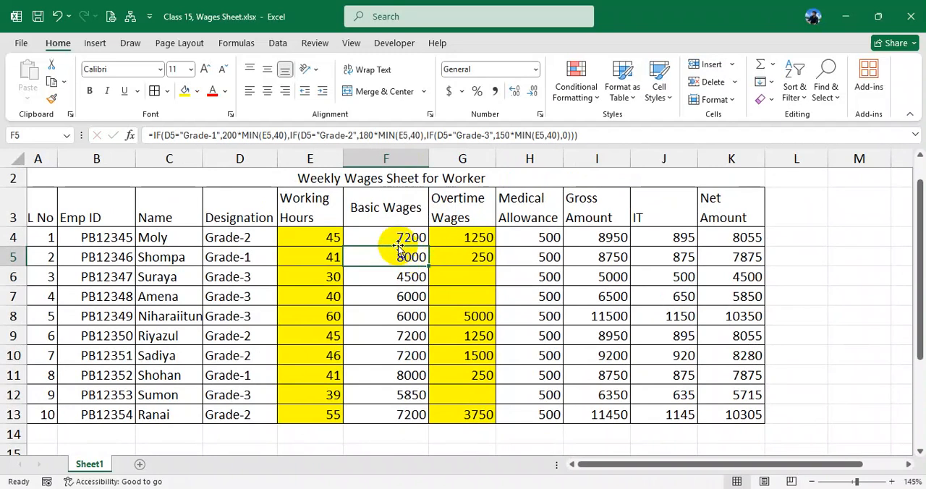
click(397, 239)
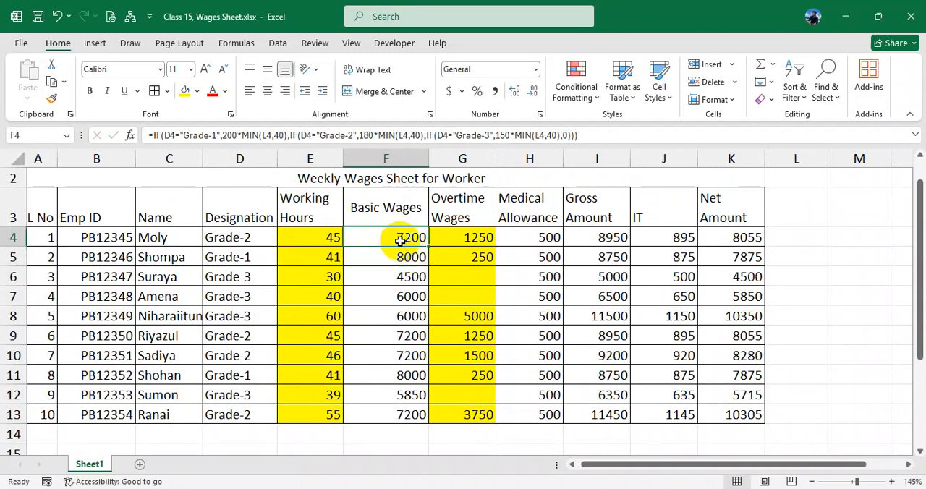
drag(149, 135, 564, 135)
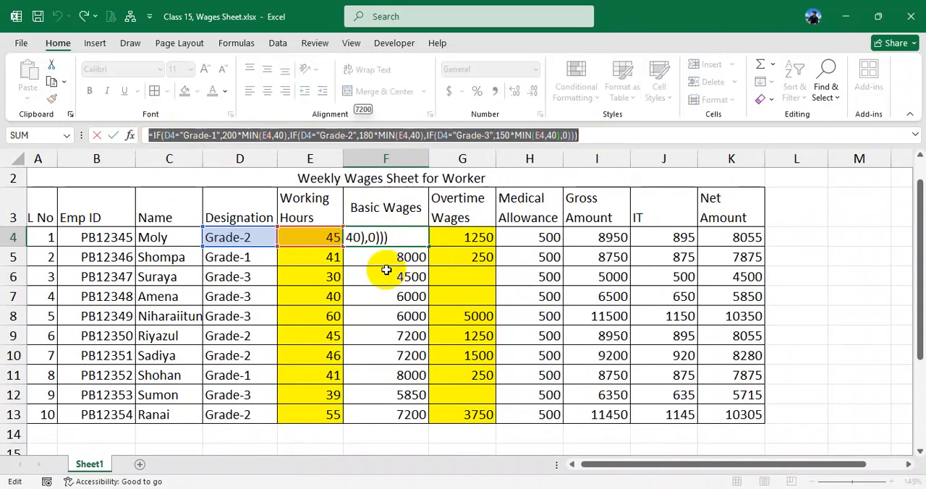
key(Return)
click(396, 239)
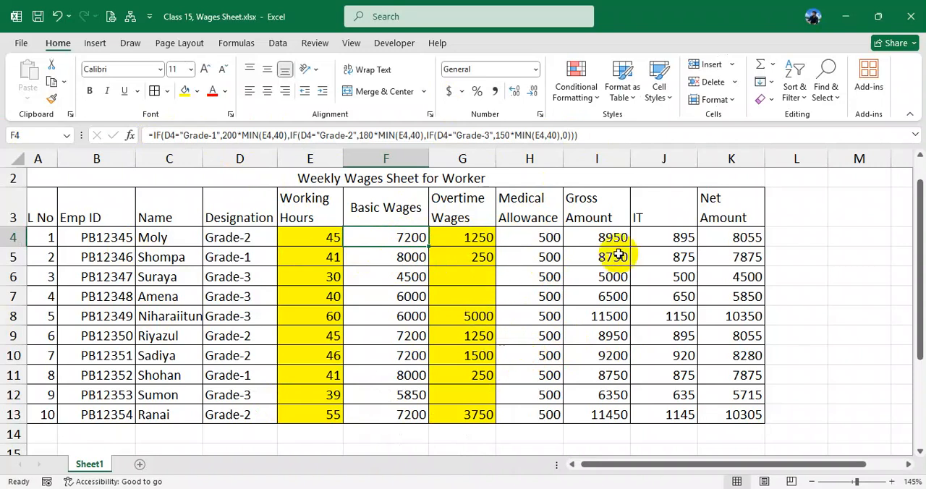
- Clear the IT column from J4 to J13
click(675, 238)
drag(675, 238, 674, 416)
key(Delete)
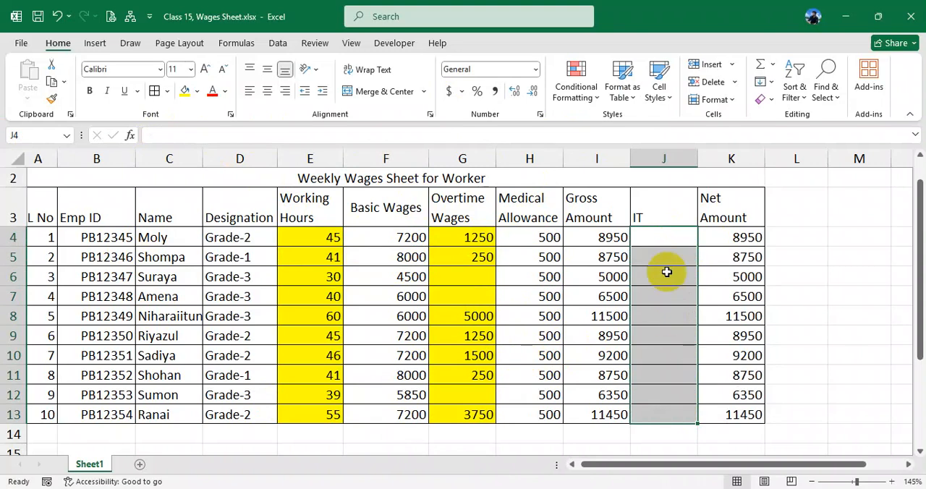
- Enter =I4*10% in J4 to calculate the IT, and fill the formula down to J13
click(661, 241)
text(=)
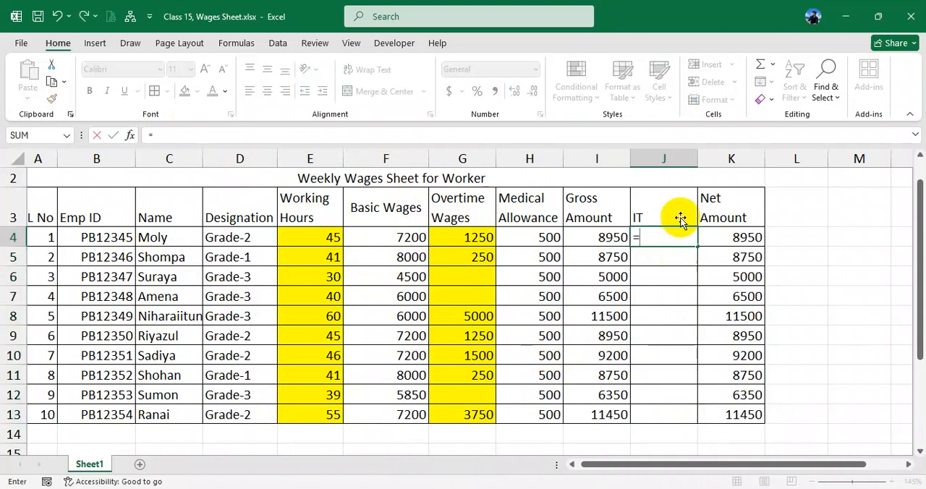
click(603, 233)
text(*10)
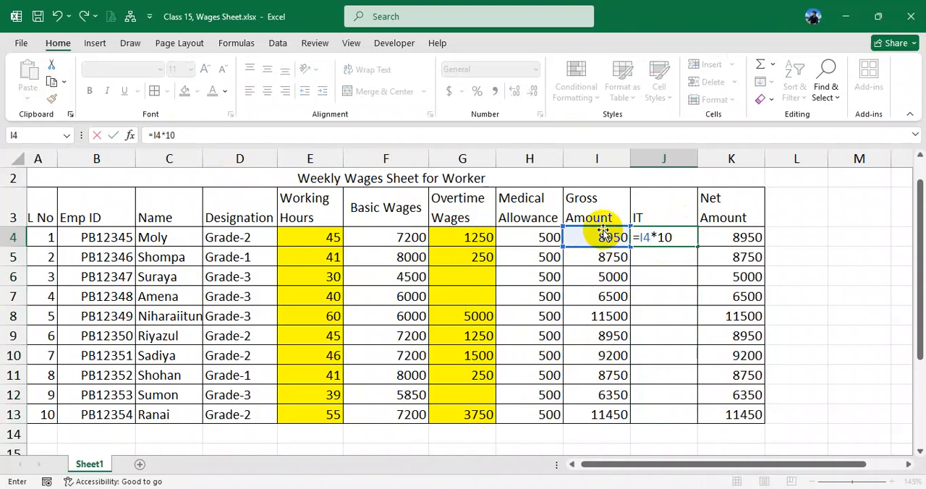
text($%)
key(Return)
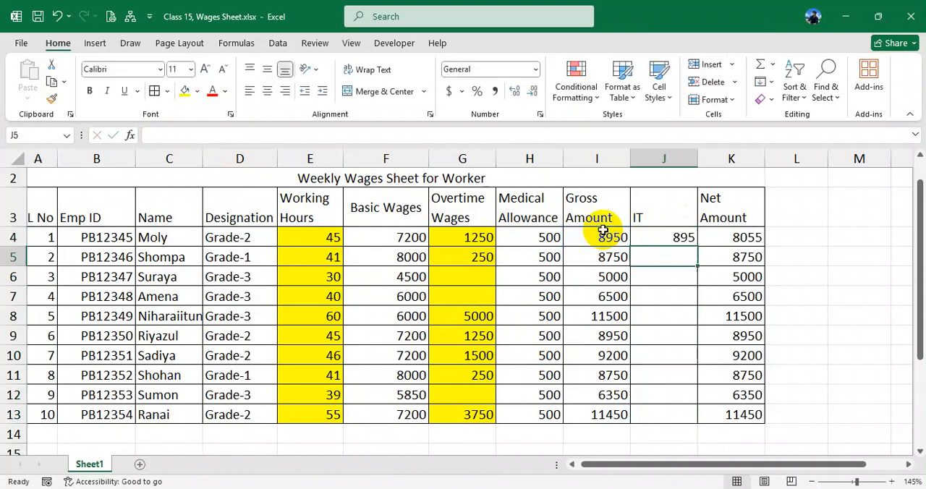
click(667, 231)
drag(697, 247, 695, 414)
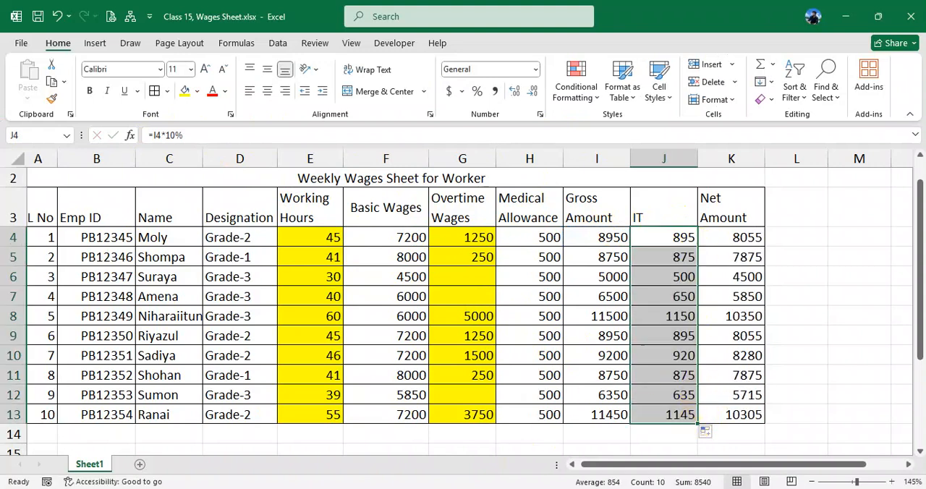
click(444, 463)
click(443, 488)
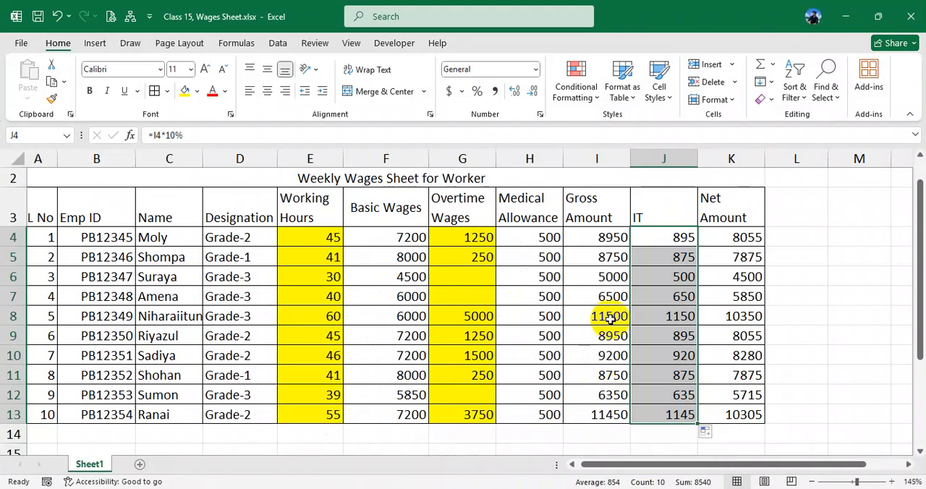
- Clear the Overtime Wages column from G4 to G13
click(474, 273)
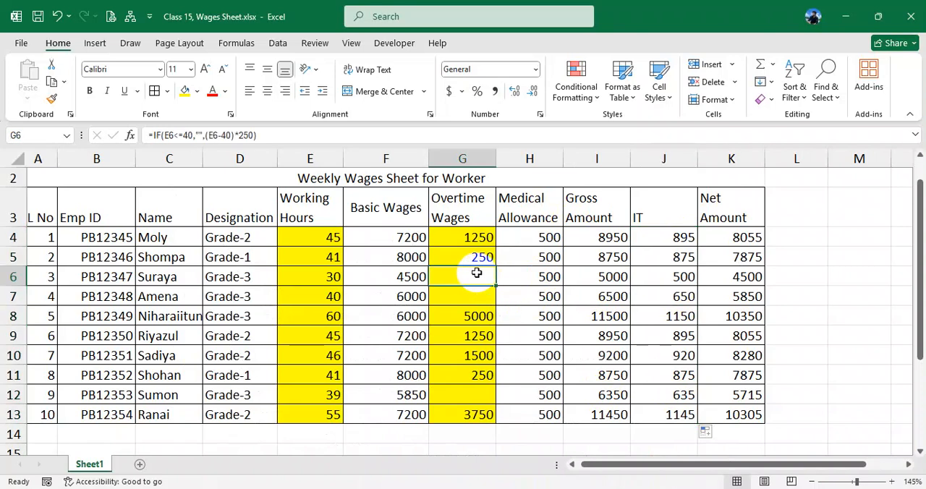
drag(476, 240, 474, 413)
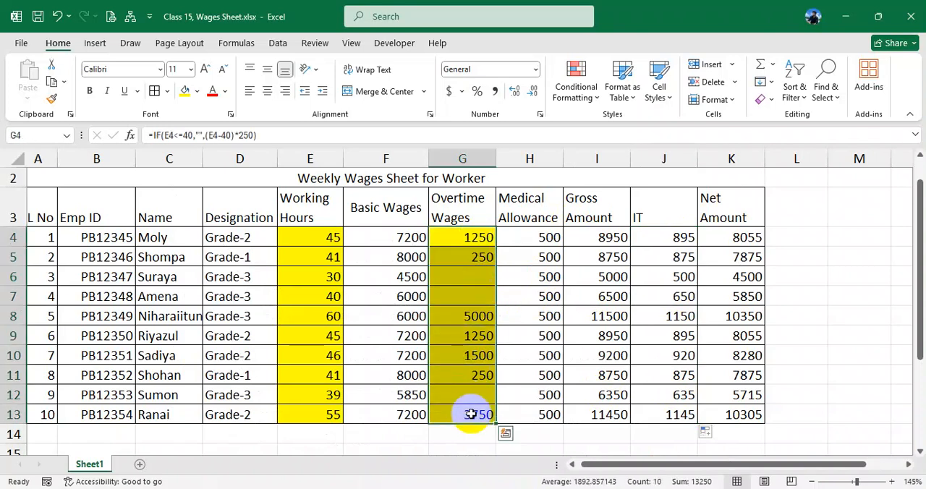
key(Delete)
- Enter =IF(E4>40,(E4-40)*250,"") in G4 to calculate the Overtime Wages
click(474, 233)
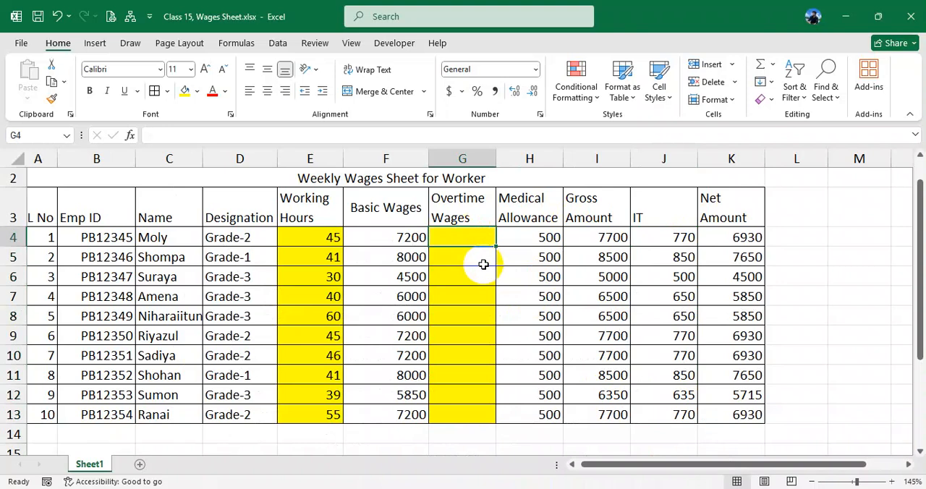
text(=if()
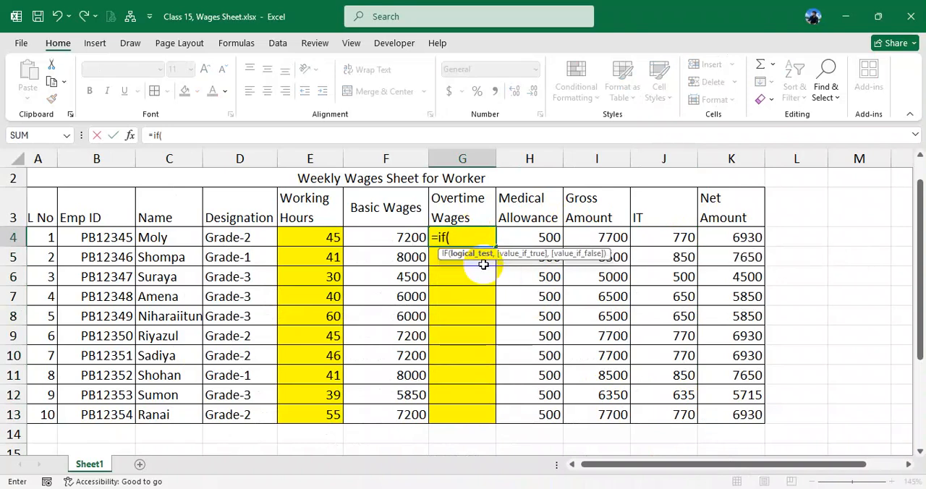
click(331, 238)
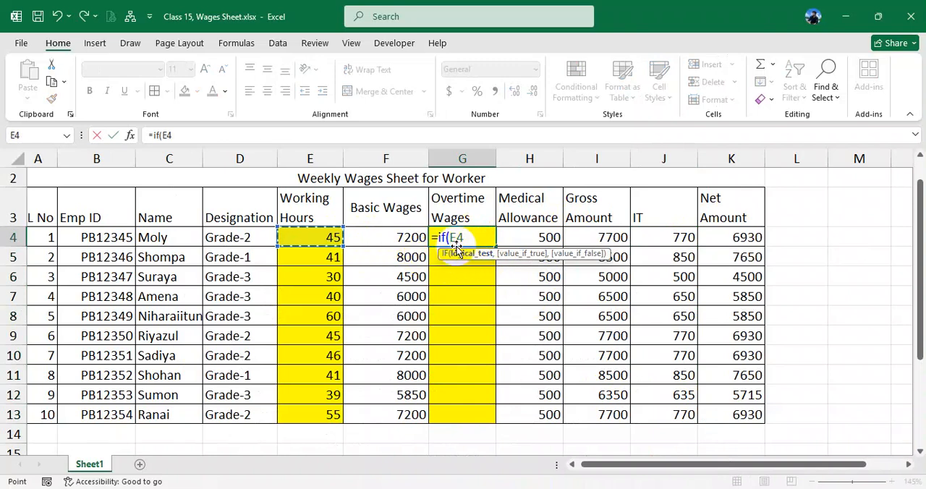
text(>)
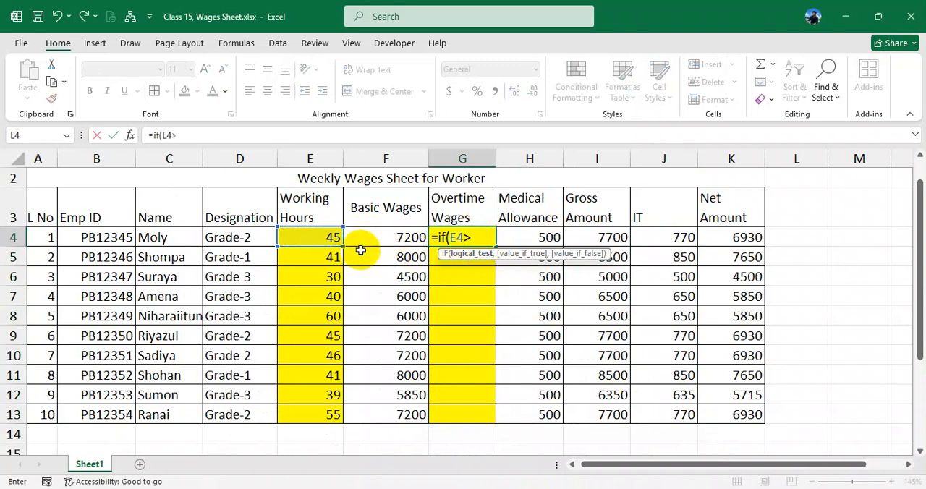
text(40,)
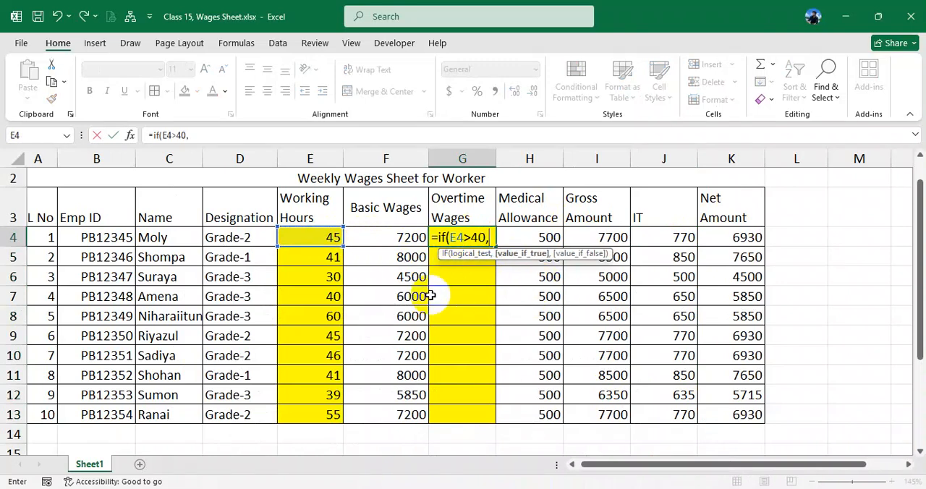
click(320, 237)
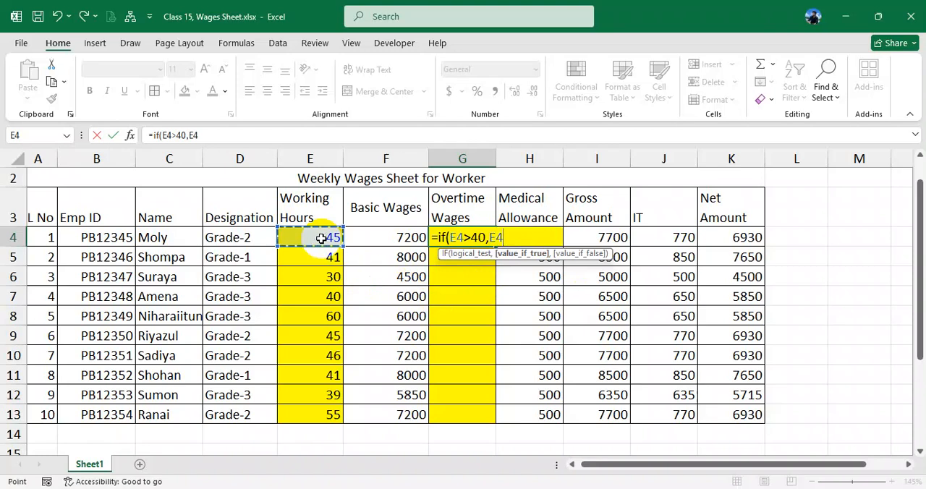
text(-40)
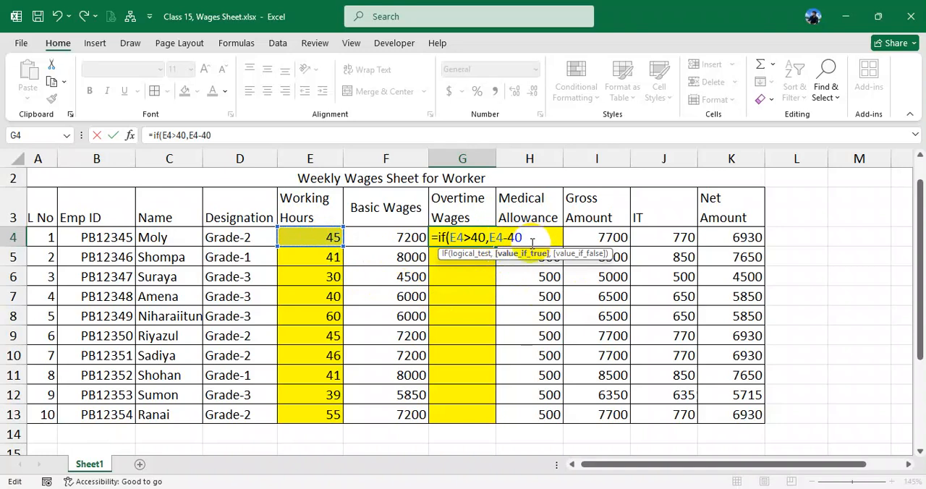
drag(451, 237, 486, 238)
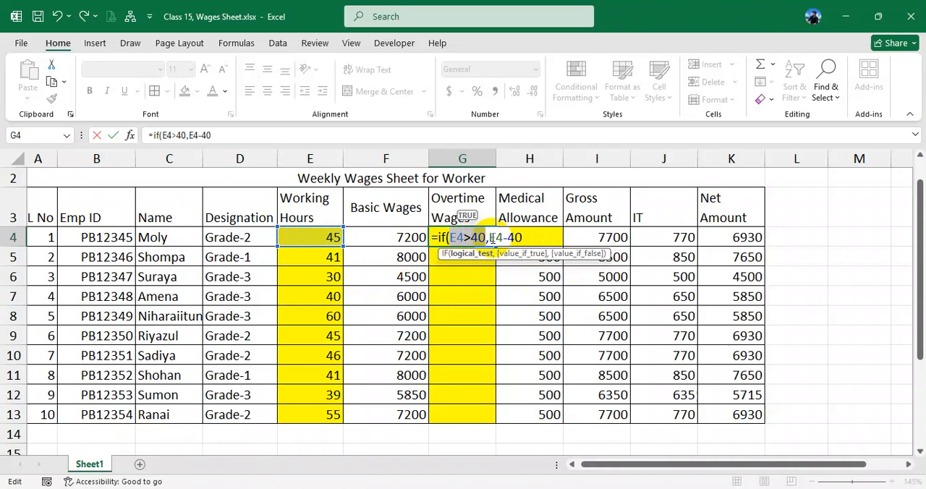
click(495, 238)
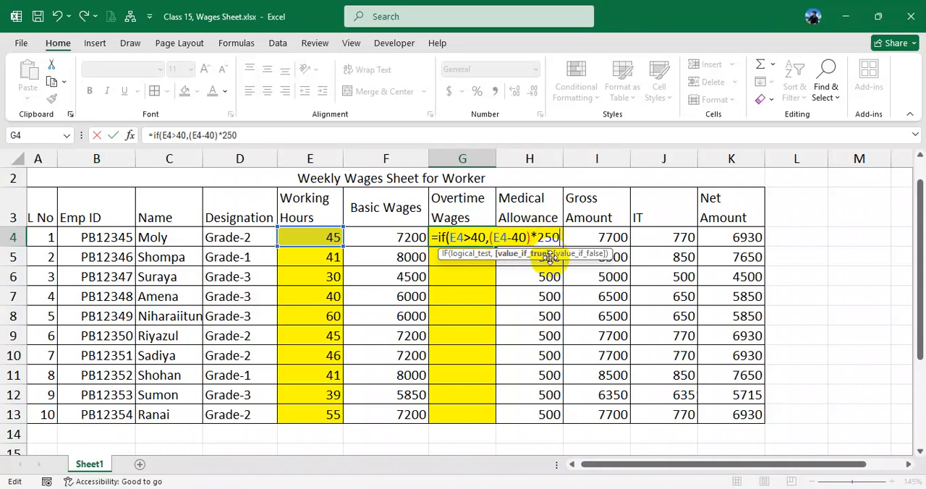
text(,)
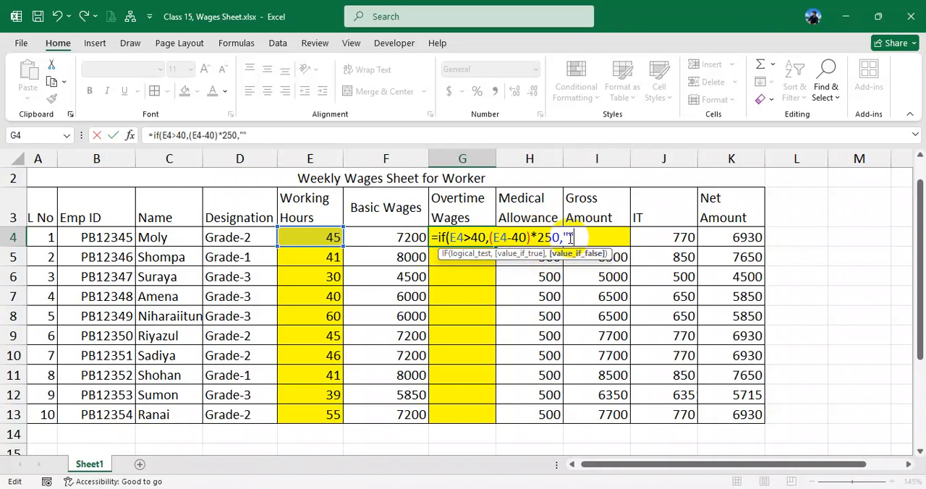
text("")
key(Return)
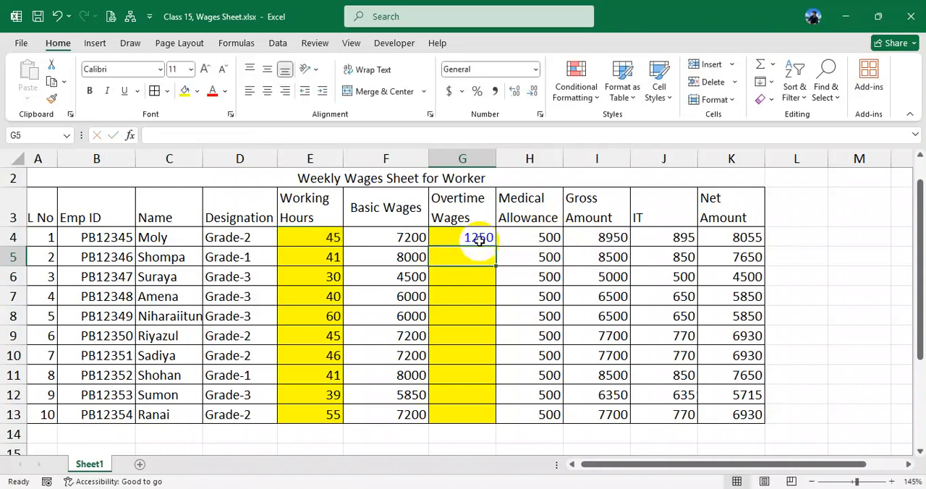
- Fill the Overtime Wages formula from G4 down to G13, and check the formulas in G4 and F4
click(479, 239)
drag(496, 247, 489, 418)
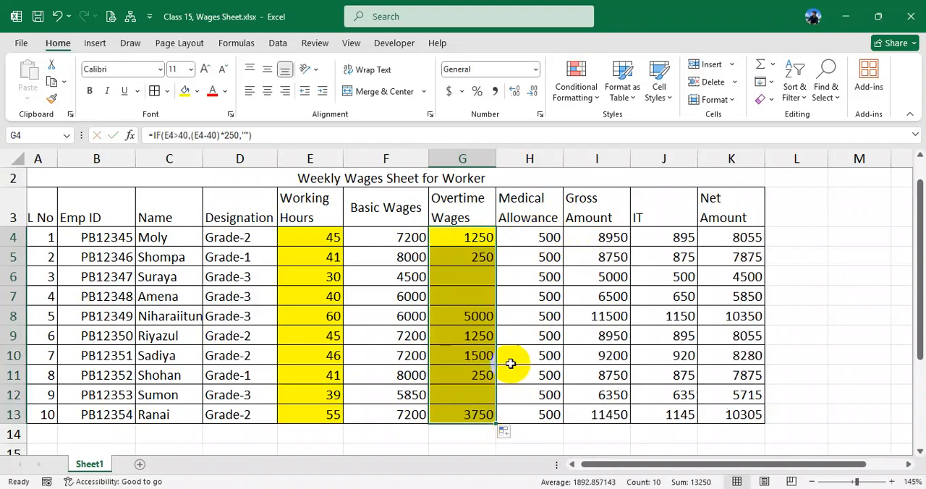
click(479, 241)
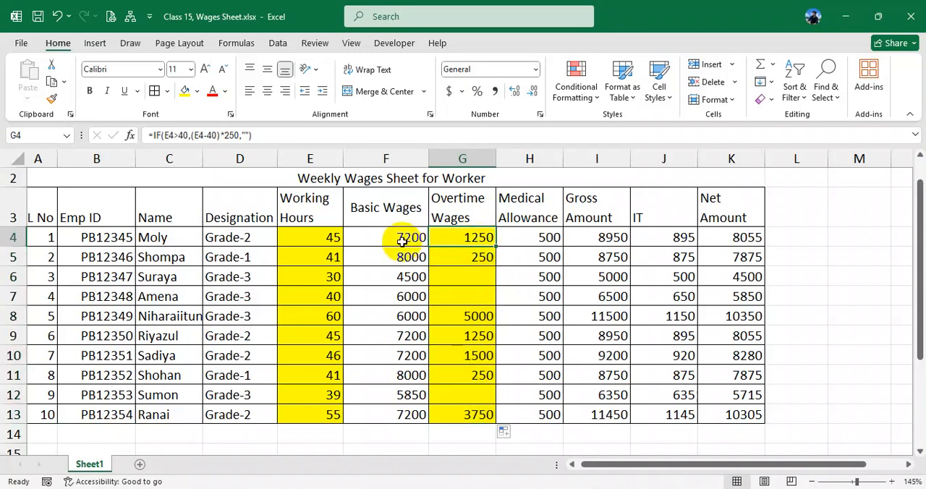
click(400, 241)
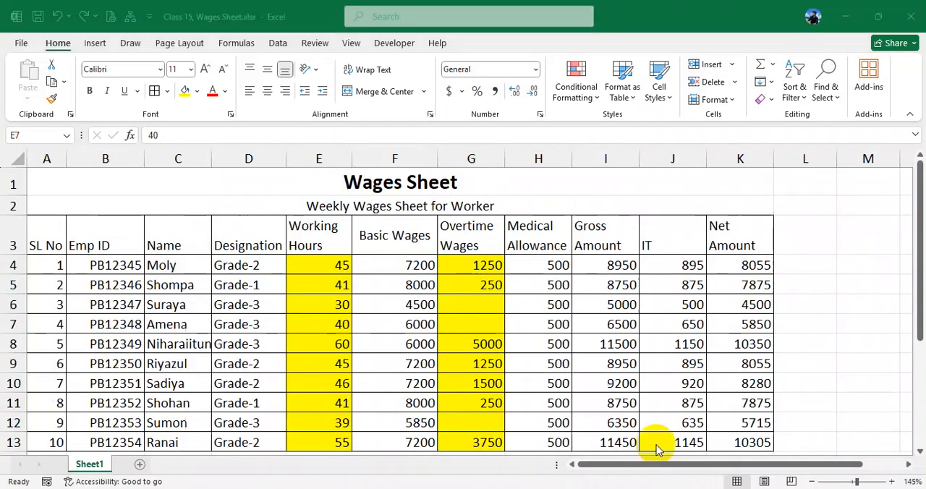
click(485, 326)
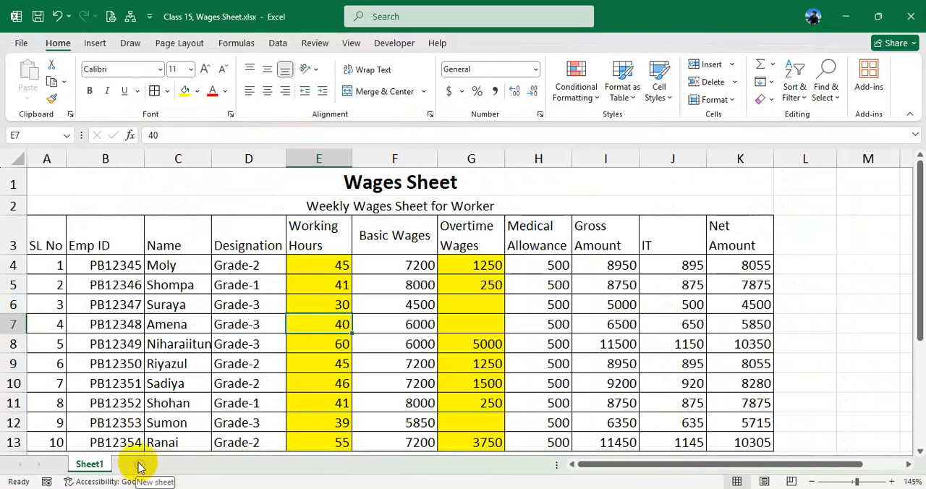
- Insert a new blank worksheet and switch between it and Sheet1, ending on Sheet1
click(140, 428)
click(140, 465)
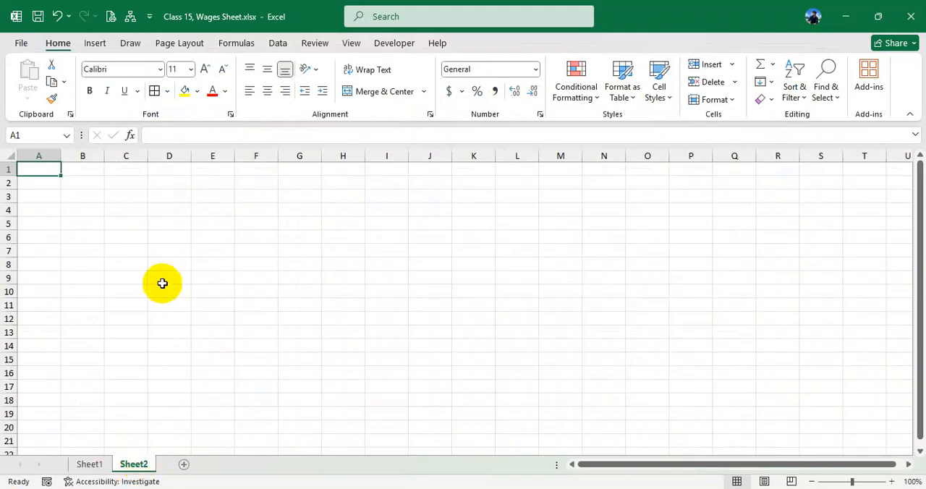
click(89, 464)
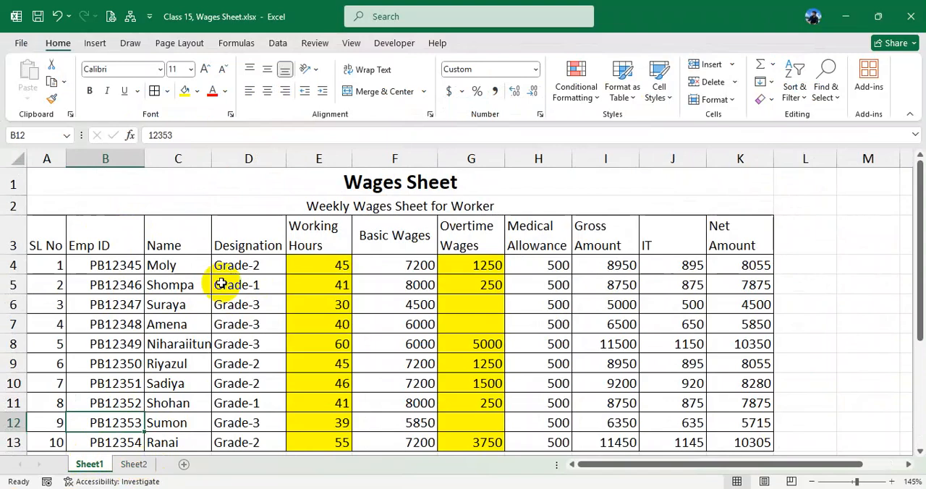
click(133, 463)
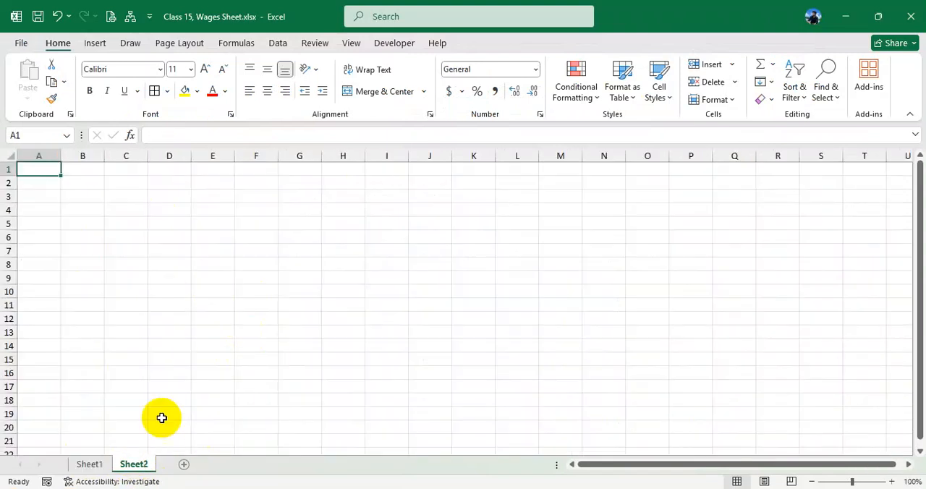
click(89, 466)
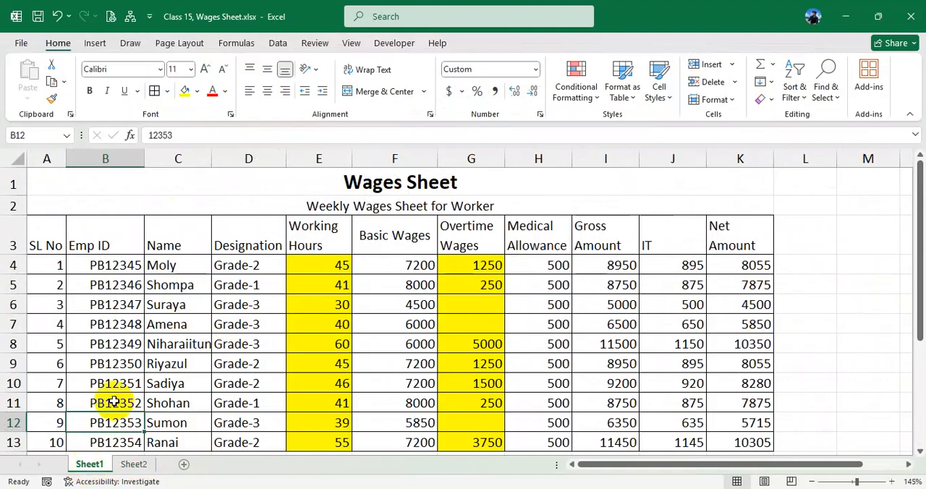
click(135, 464)
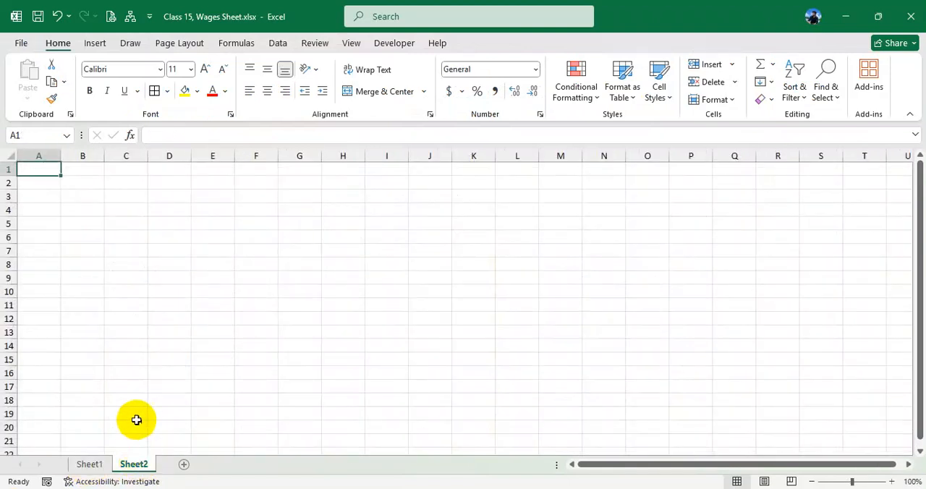
click(91, 465)
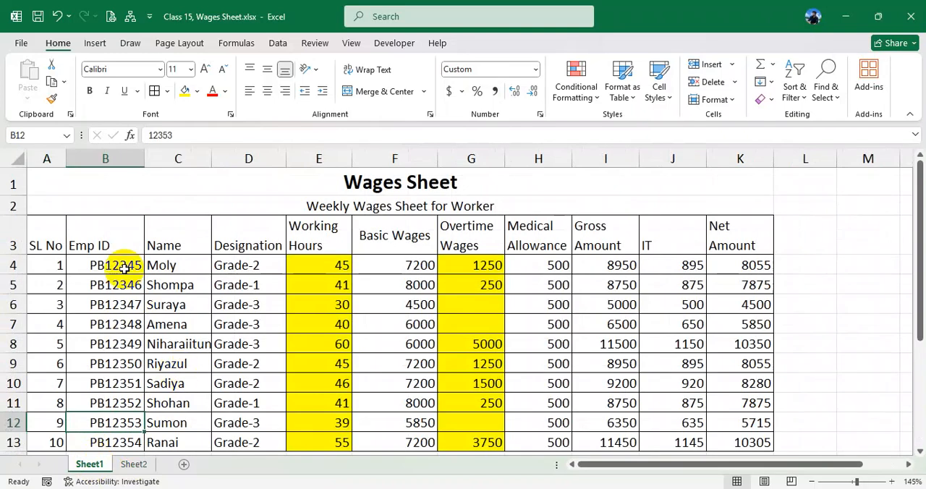
- Copy the whole wages table A1:K14 from Sheet1 and paste it at A1 of Sheet2
drag(256, 189, 301, 367)
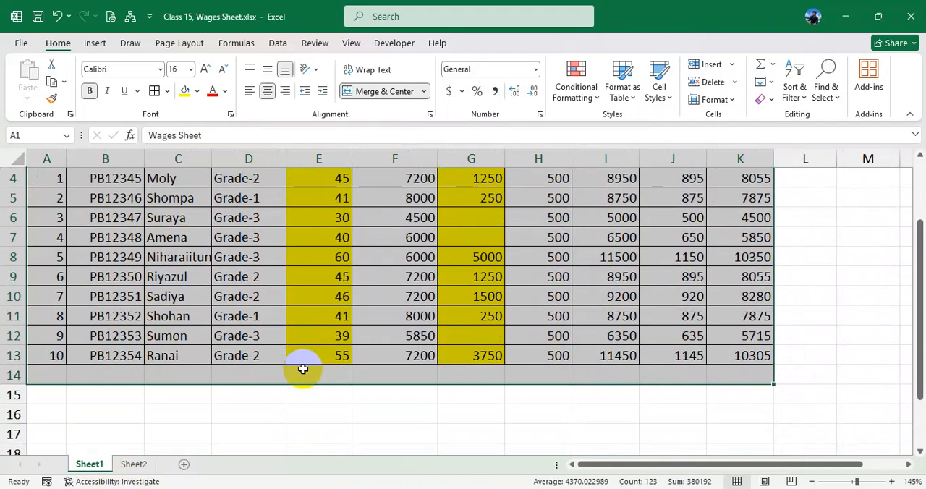
key(ctrl+c)
click(134, 464)
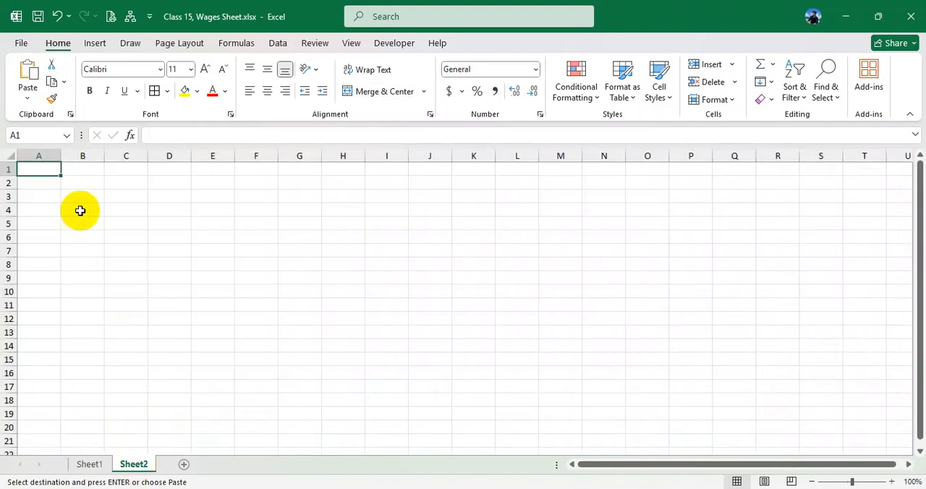
key(ctrl+v)
ctrl+scroll(269, 253, up, 2)
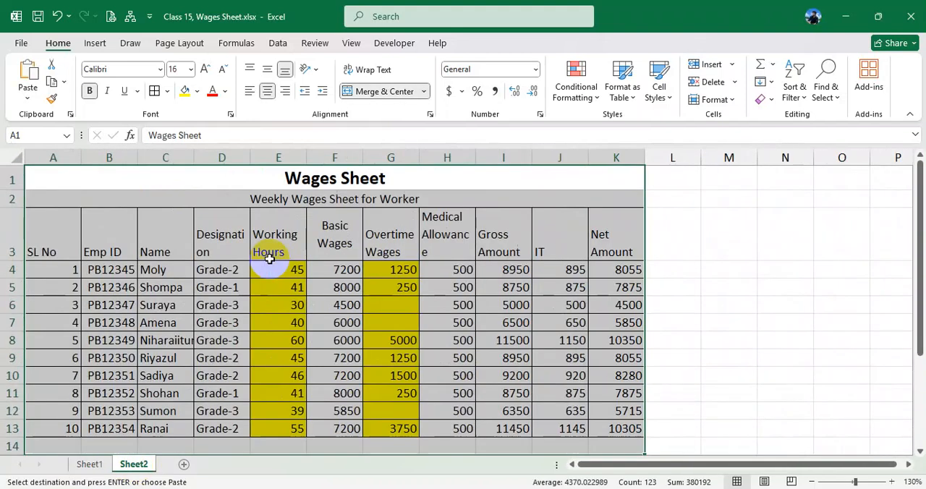
click(339, 289)
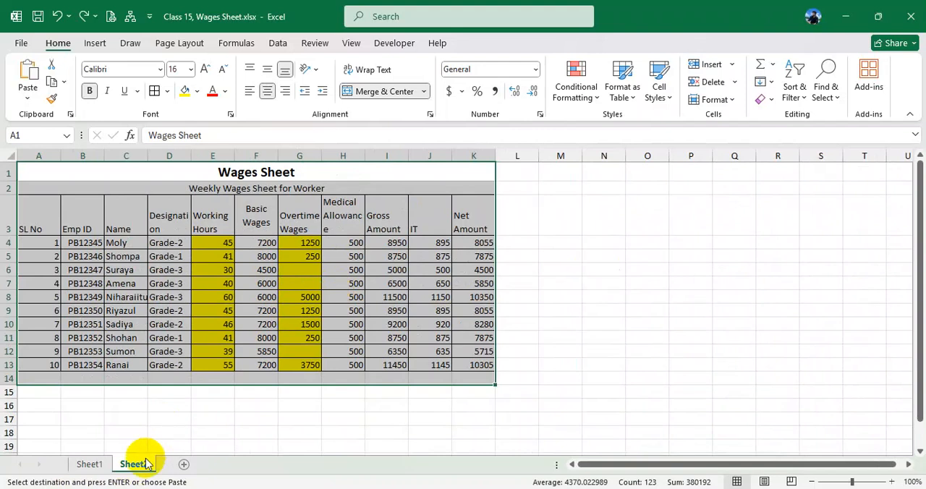
- Delete Sheet2 permanently from the workbook
right_click(145, 463)
click(178, 306)
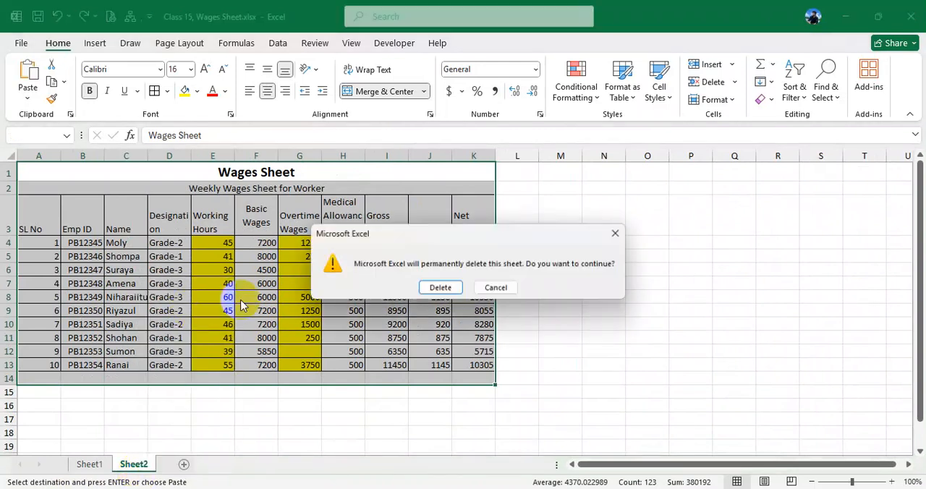
click(432, 288)
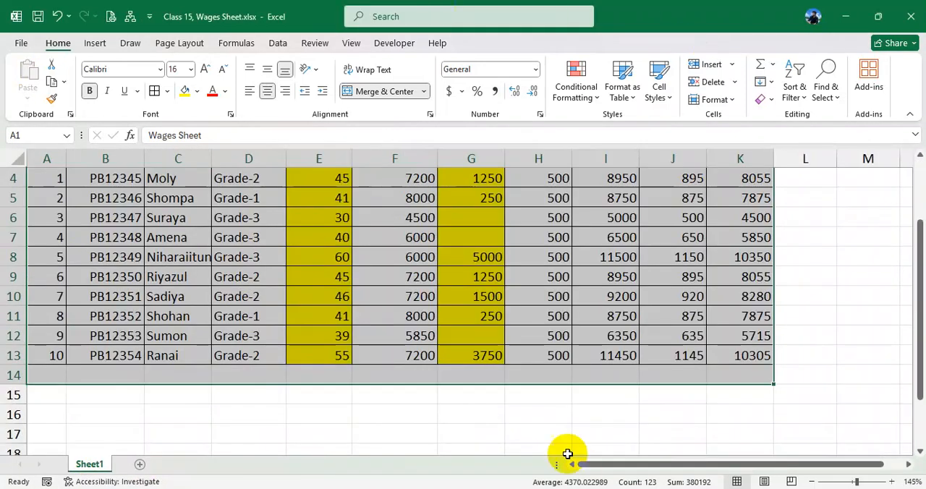
- Duplicate Sheet1 within the same workbook, placing the copy before Sheet1
click(232, 257)
scroll(227, 290, up, 1)
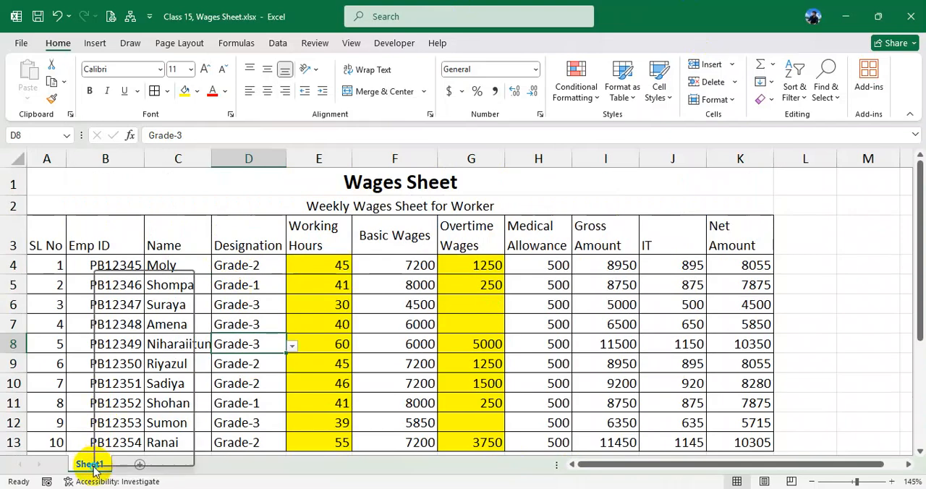
click(158, 341)
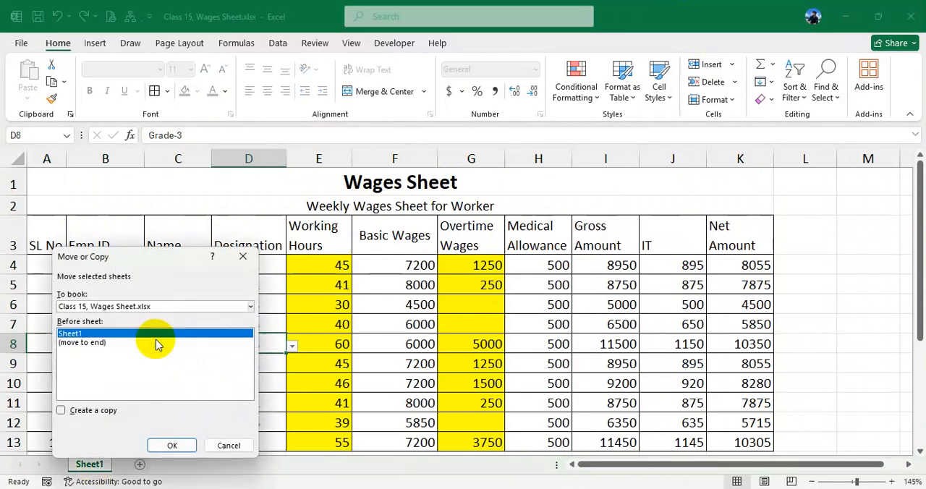
click(72, 405)
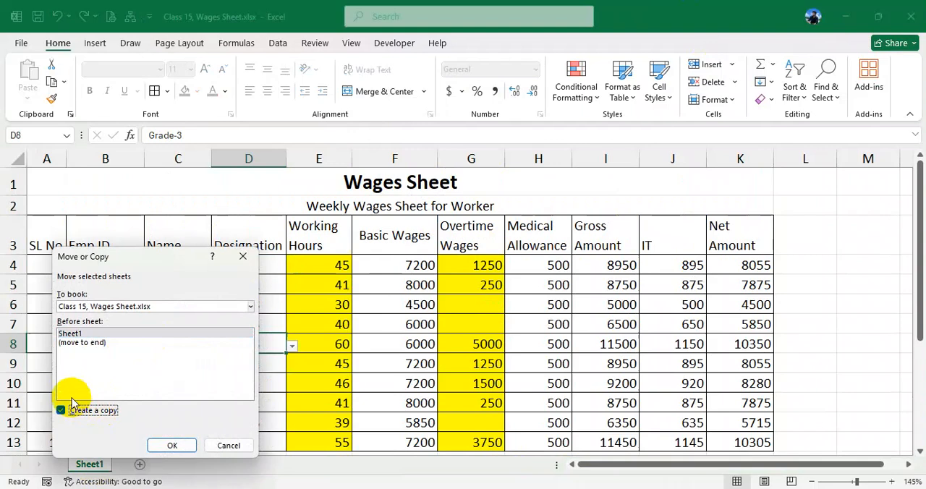
click(173, 445)
- Compare Sheet1 with its duplicate Sheet1 (2) by switching between the two sheets
click(97, 464)
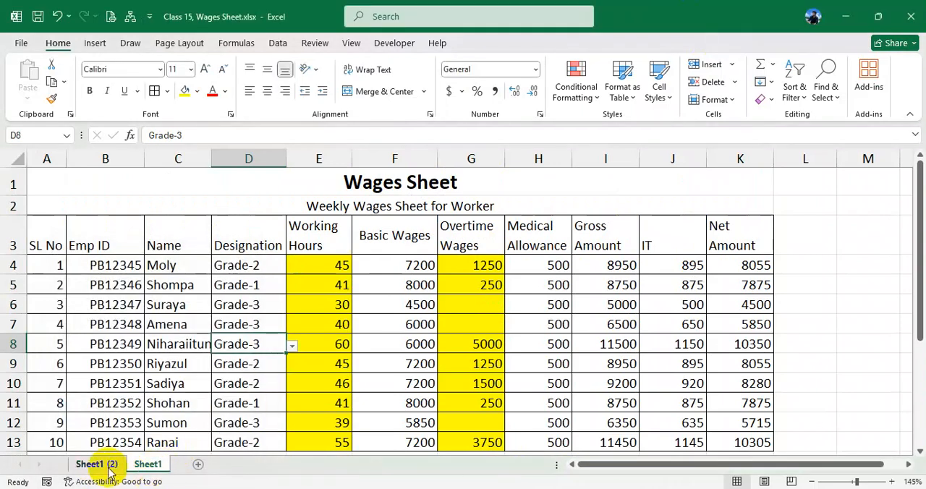
click(146, 464)
click(119, 466)
click(148, 464)
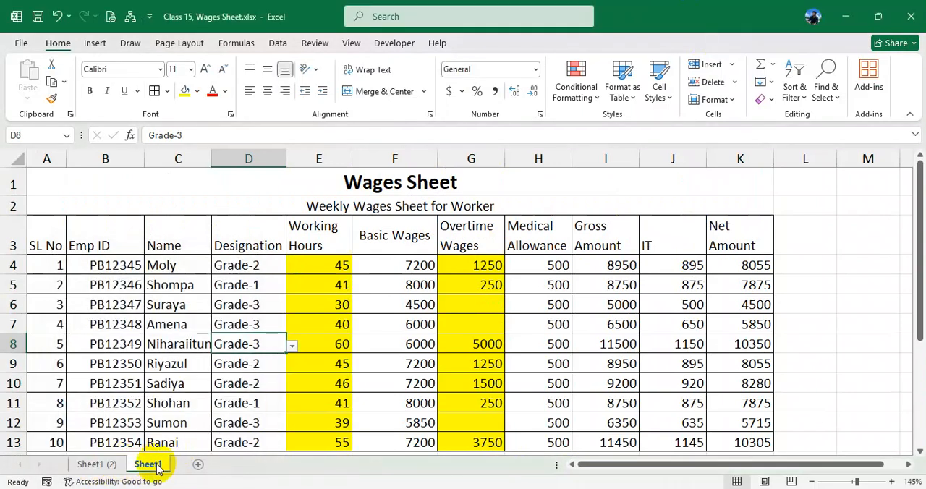
click(114, 465)
click(145, 466)
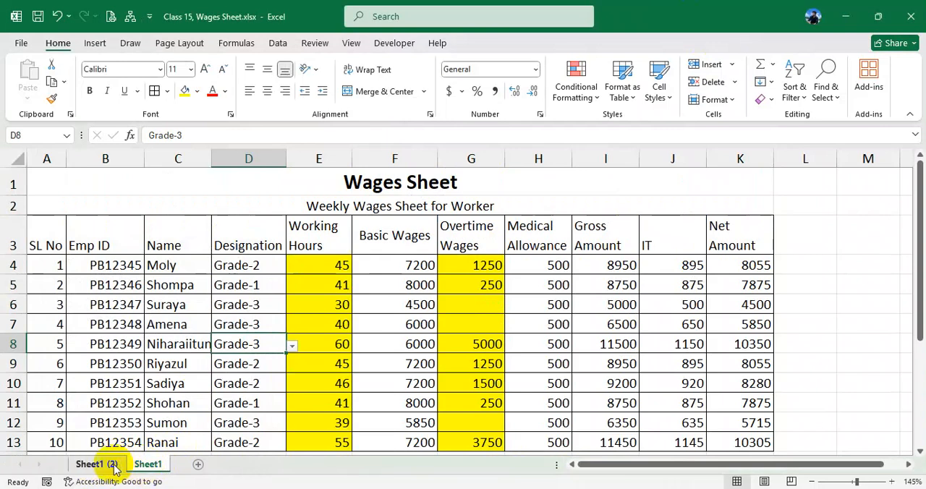
- Move Sheet1 ahead of Sheet1 (2) in the sheet order and open Sheet1 (2)
click(145, 465)
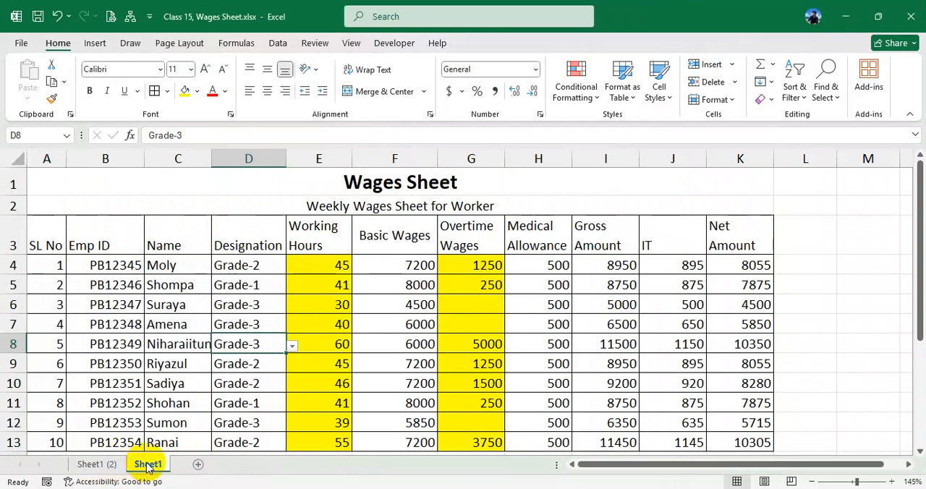
drag(147, 465, 72, 462)
click(134, 467)
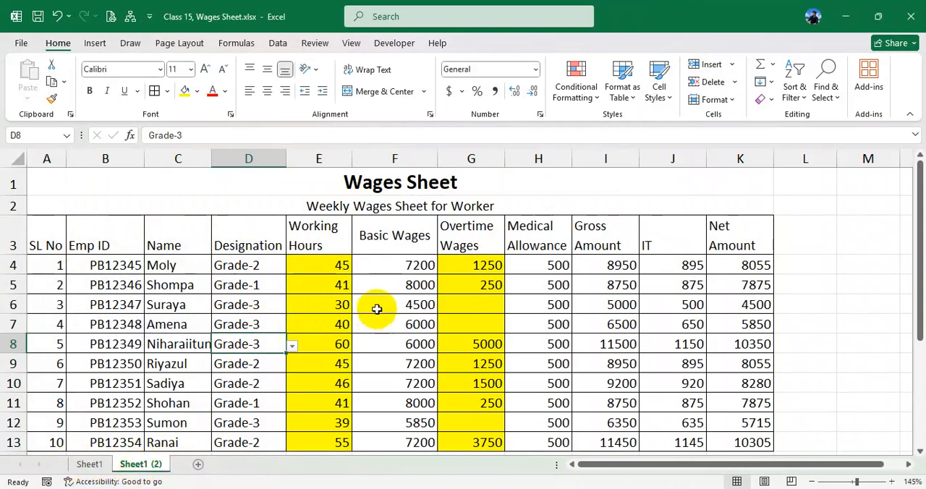
- Clear the contents of all wage columns, F4:K13, on Sheet1 (2)
drag(405, 268, 407, 352)
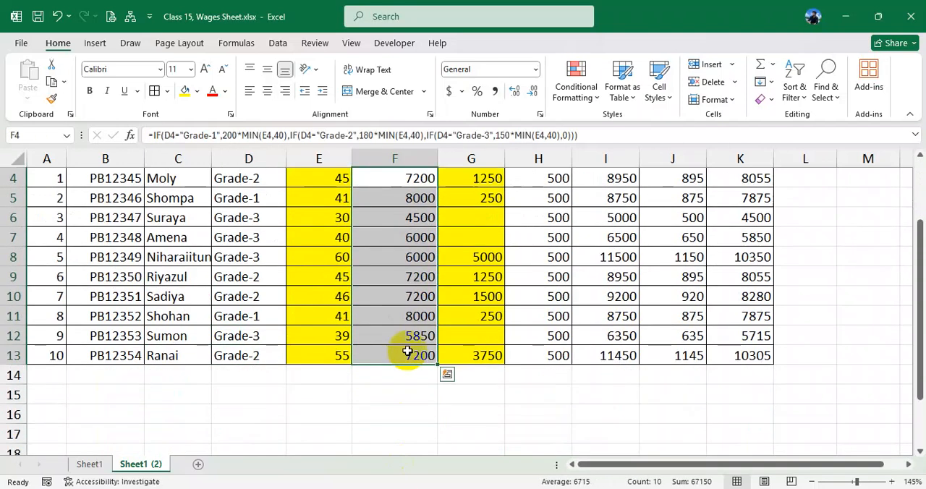
key(Delete)
scroll(383, 217, up, 1)
drag(390, 263, 738, 438)
key(Delete)
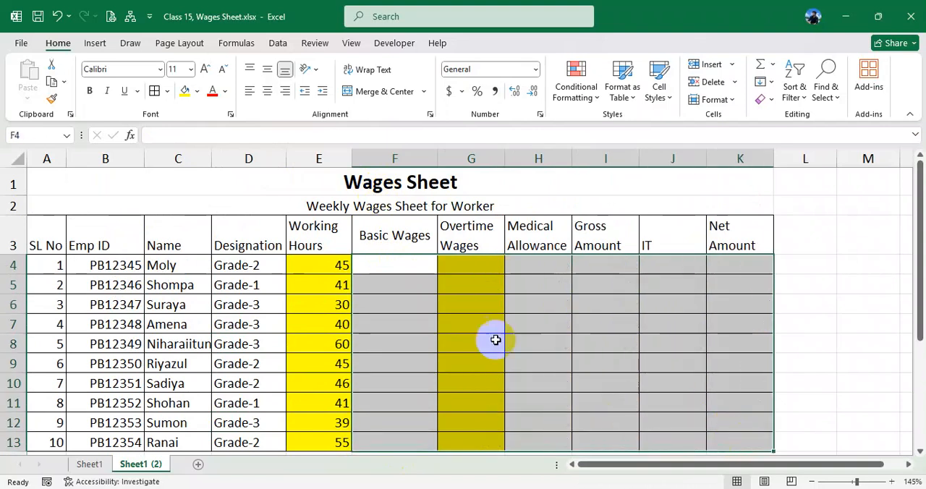
click(419, 295)
- Compare the filled wages table on Sheet1 with the cleared copy on Sheet1 (2), reviewing the employee, designation and working hours columns
click(91, 463)
mouse_move(63, 247)
mouse_down()
mouse_move(424, 331)
mouse_move(666, 424)
mouse_up()
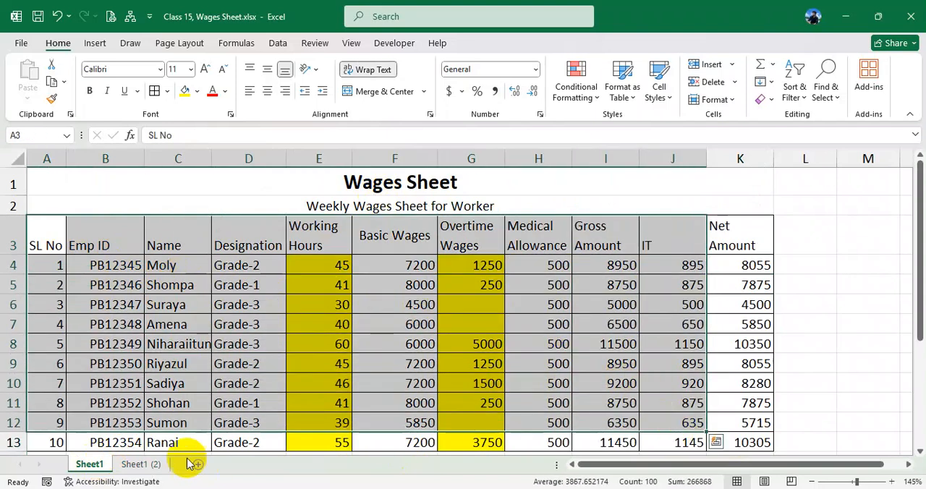
click(152, 464)
drag(67, 250, 306, 434)
click(196, 283)
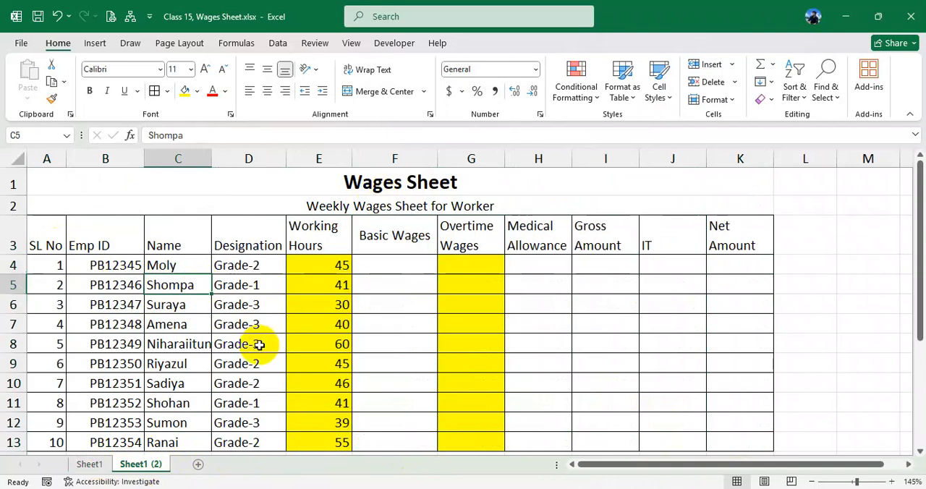
click(258, 344)
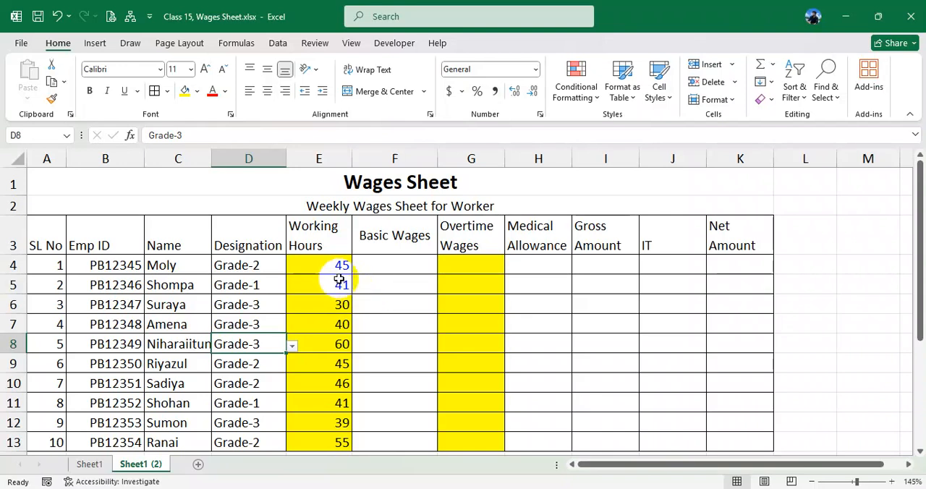
drag(611, 467, 626, 463)
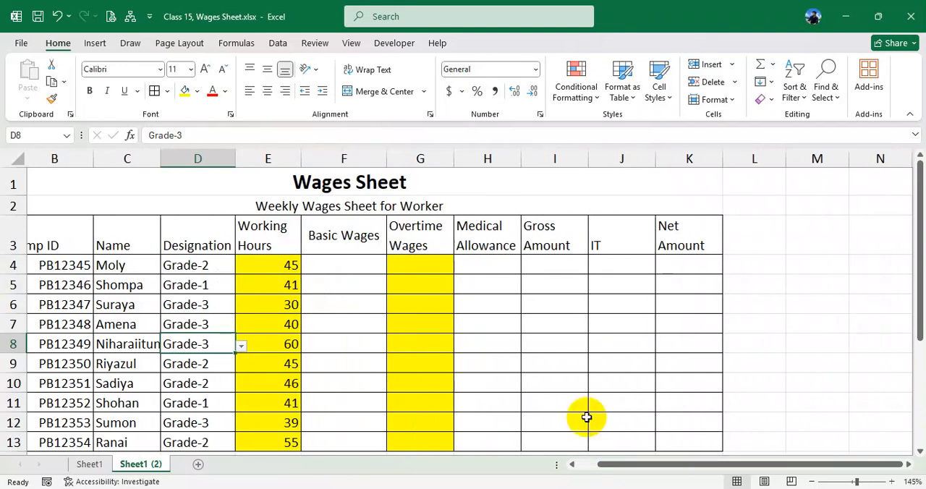
click(344, 268)
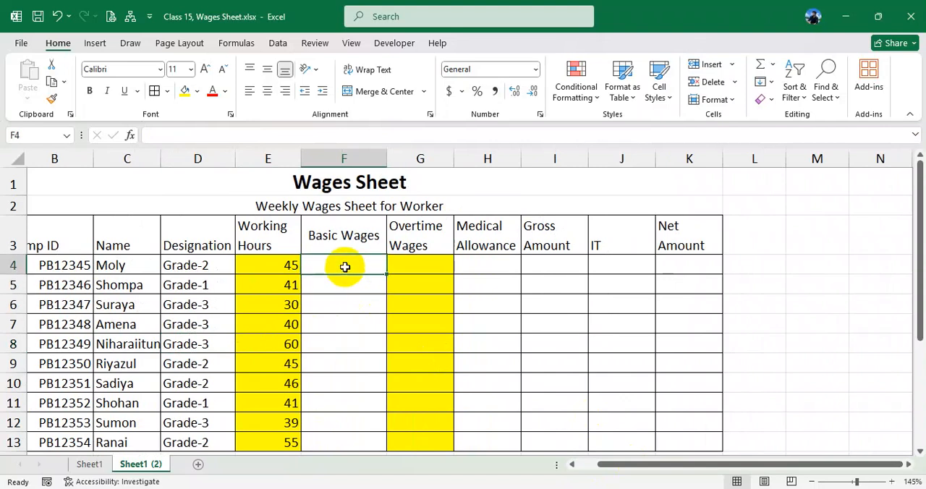
drag(651, 465, 607, 467)
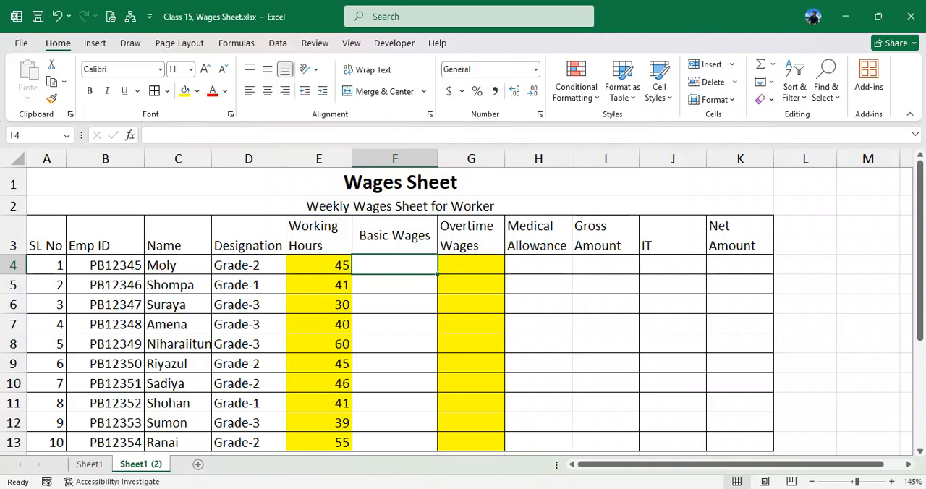
- Enter Grade-1 in M4 and fill the series down to Grade-3 in M6
drag(644, 465, 709, 469)
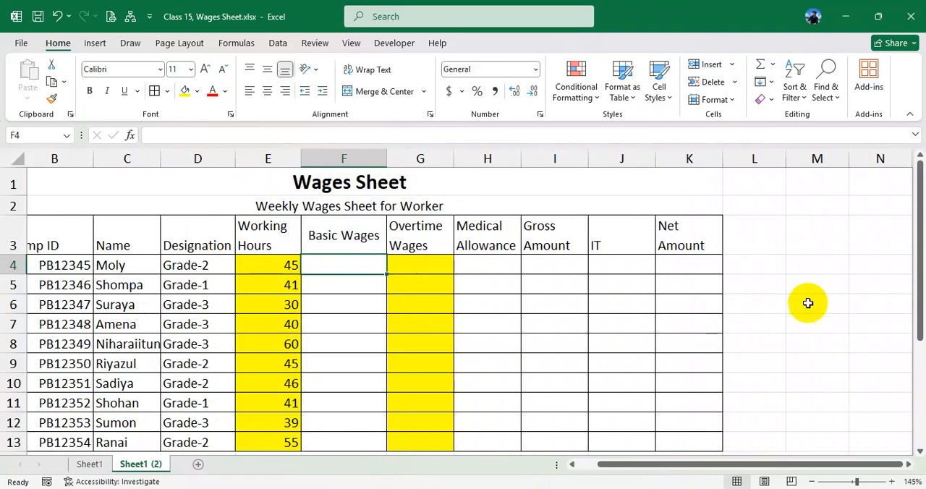
click(813, 263)
text(Grade-1)
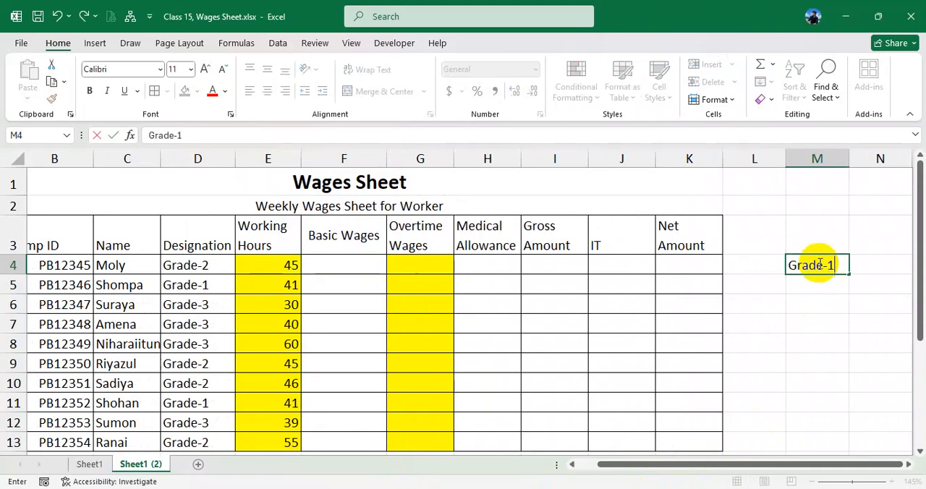
key(Return)
click(820, 266)
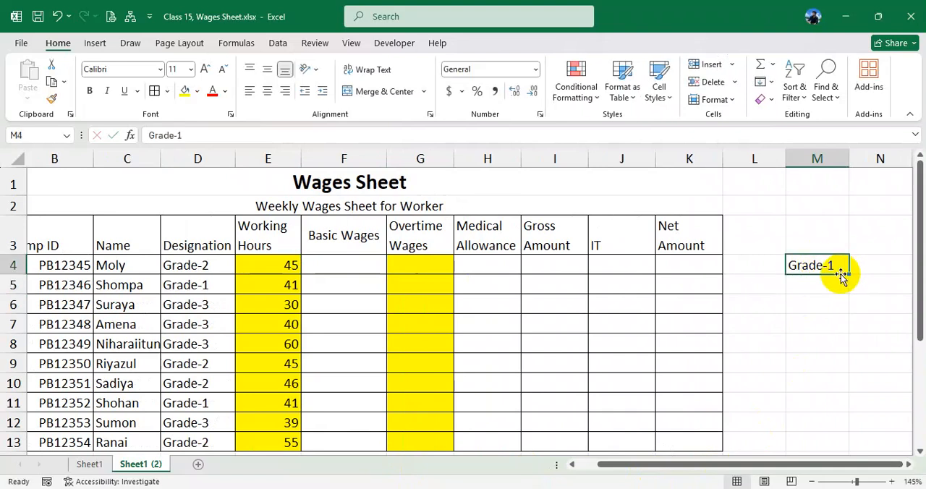
drag(849, 272, 837, 300)
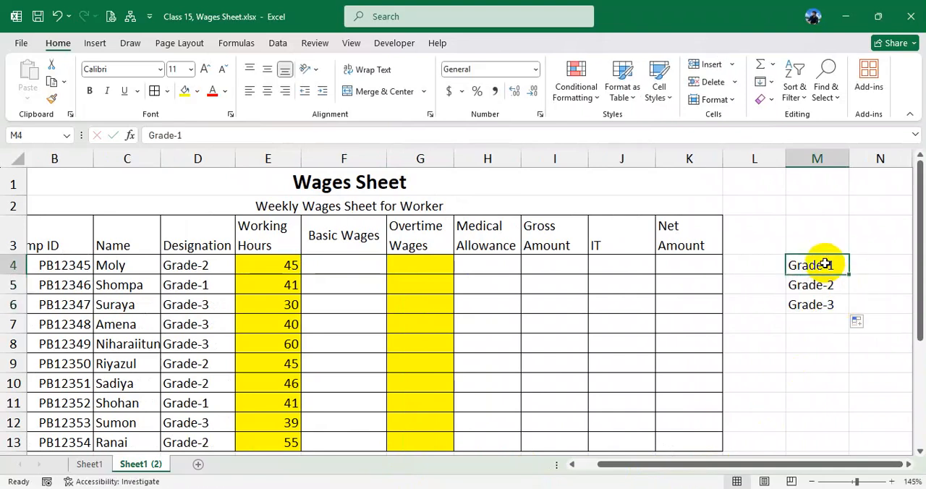
- Enter the rates 200, 180 and 150 in N4:N6 beside Grade-1, Grade-2 and Grade-3
drag(823, 263, 867, 310)
click(873, 268)
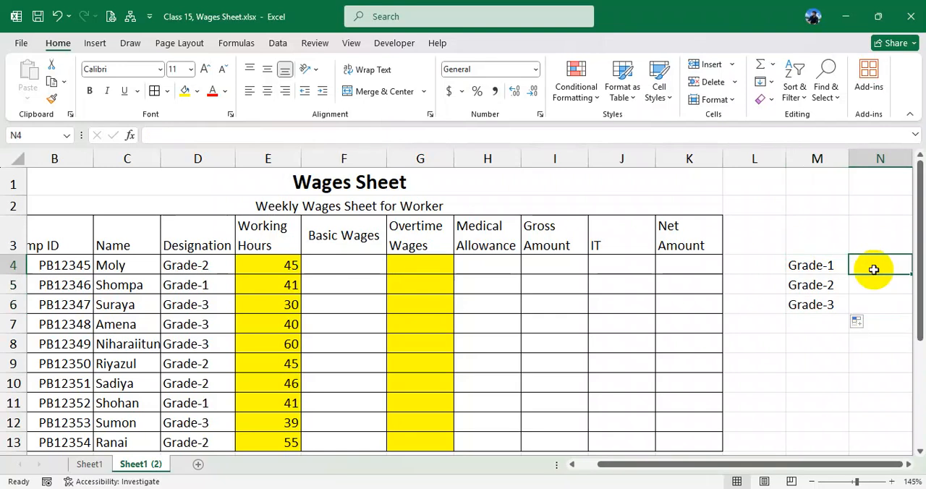
text(200)
key(Return)
text(1)
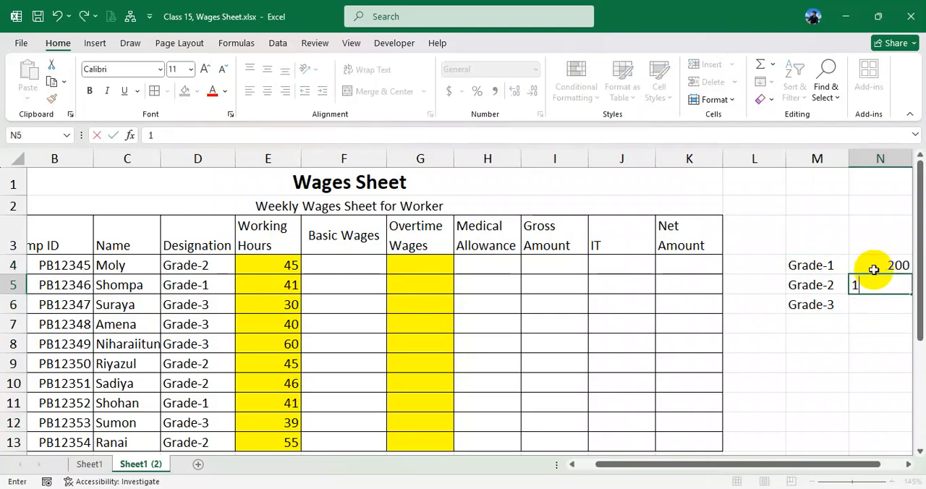
key(Return)
text(150)
- Center the grade and rate cells M4:N6 horizontally and vertically, and apply all borders to them
drag(802, 264, 883, 312)
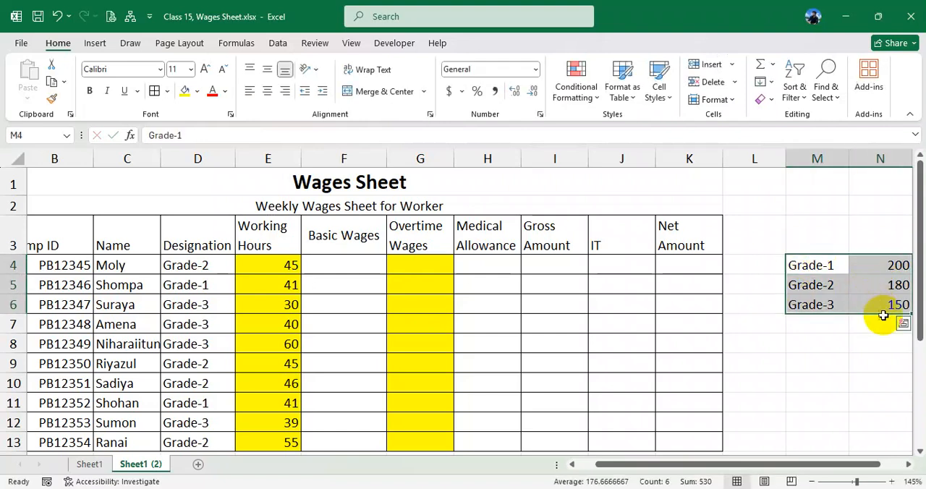
click(267, 90)
click(267, 69)
click(154, 91)
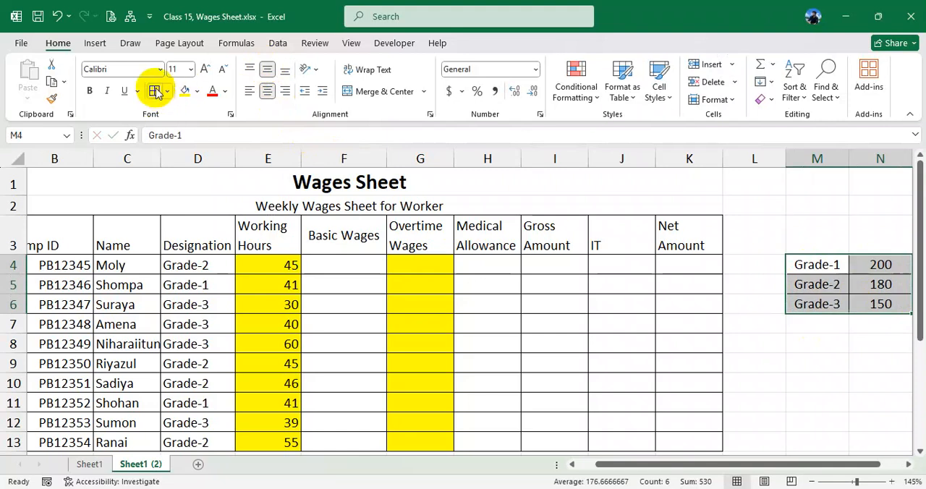
click(893, 303)
- Merge and center M3:N3 above the grade rates and enter the heading Working Rate
drag(821, 249, 873, 243)
right_click(875, 246)
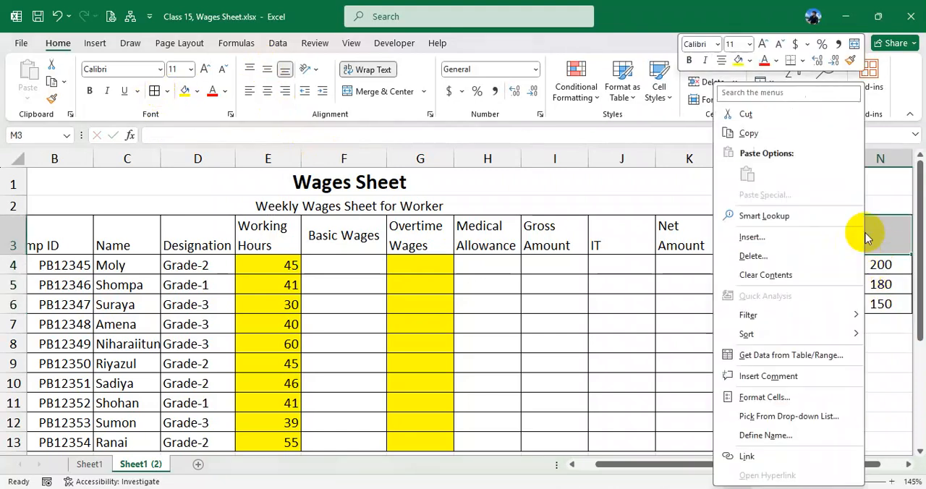
click(854, 44)
click(877, 311)
click(841, 245)
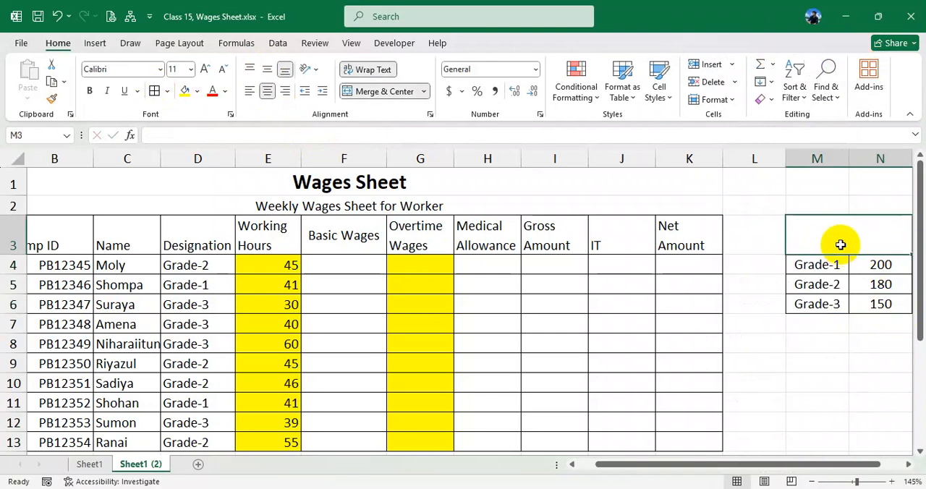
text(Working Rate)
key(Return)
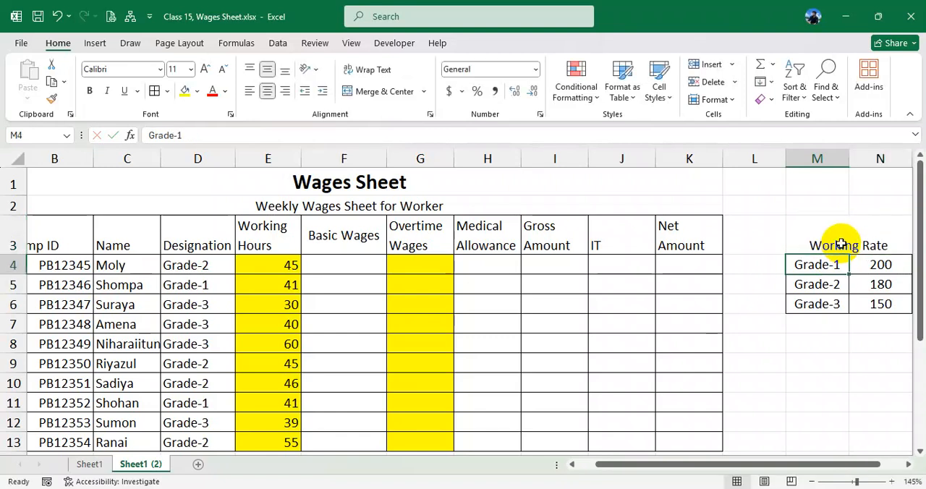
- Apply all borders to the whole Working Rate table, M3:N6, including its heading
click(863, 241)
drag(863, 241, 864, 300)
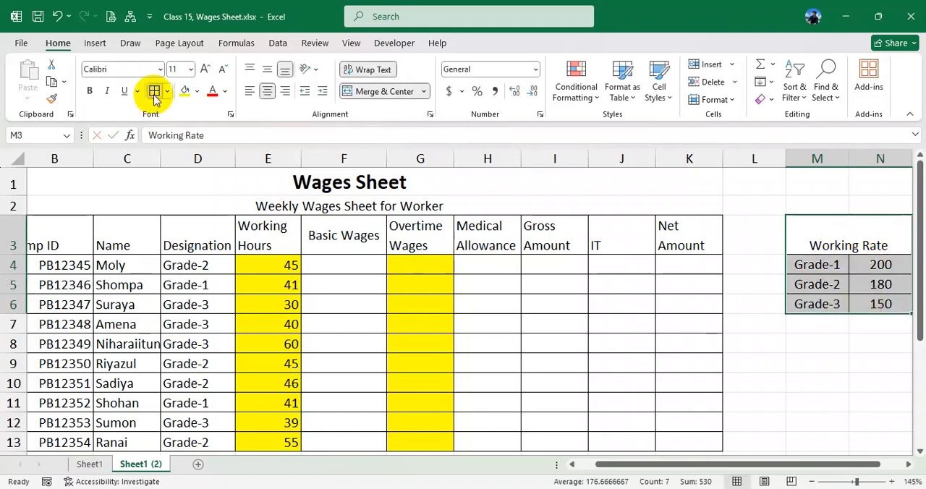
click(770, 272)
drag(861, 282, 878, 303)
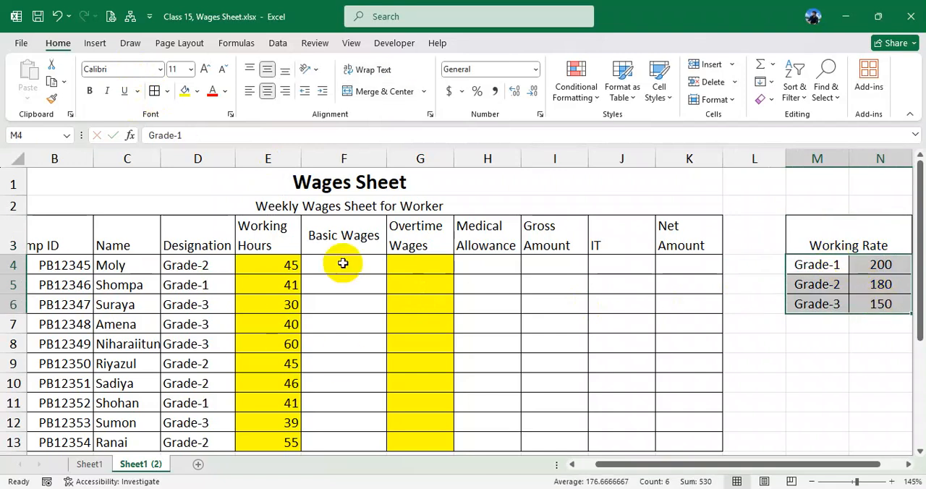
- Enter =VLOOKUP(D4,$M$4:$N$6,2,0) in Basic Wages cell F4 and fill it down to F13
click(341, 265)
text(=vl)
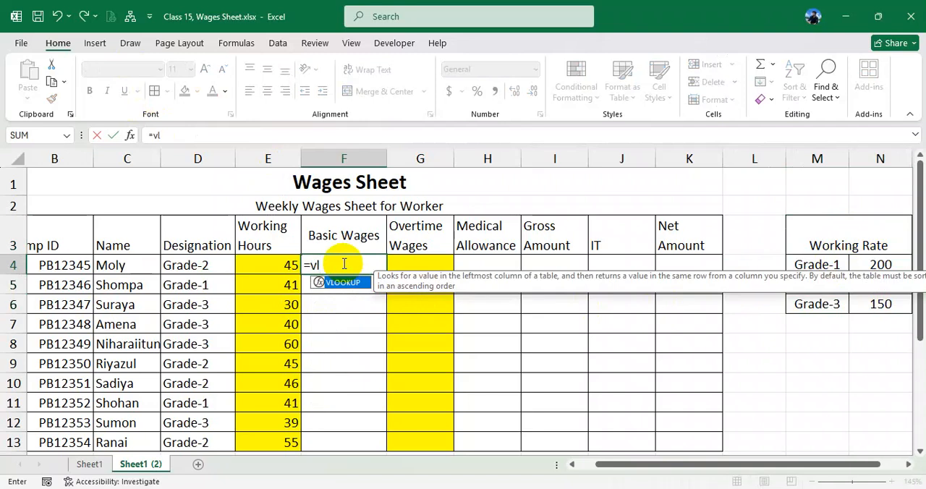
key(Tab)
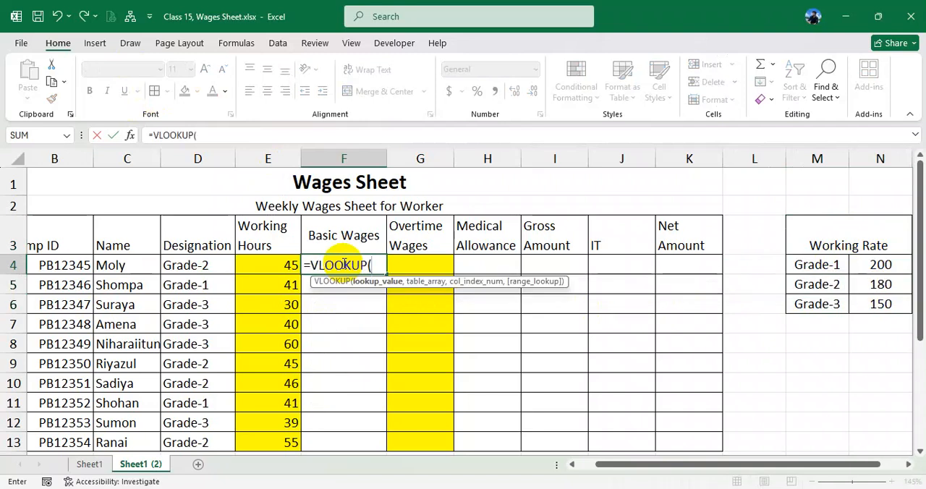
click(200, 264)
text(,)
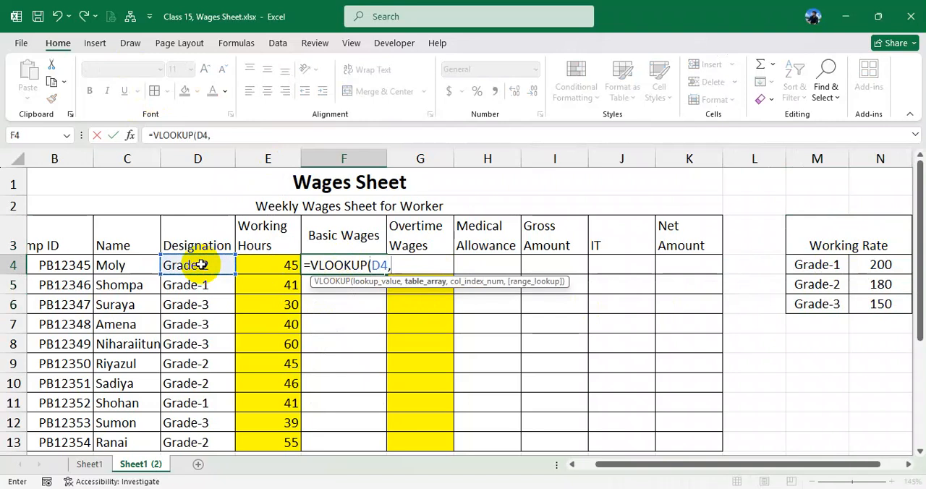
drag(820, 264, 873, 297)
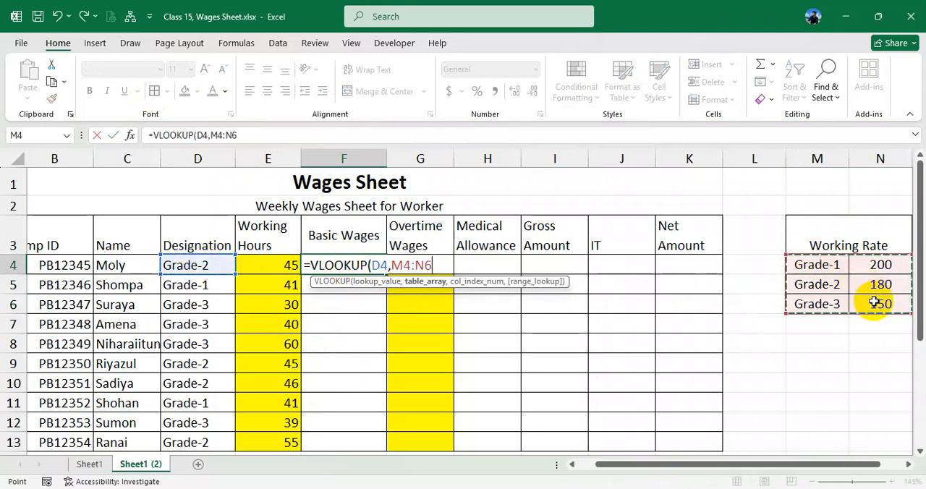
key(F4)
text(,2,0)
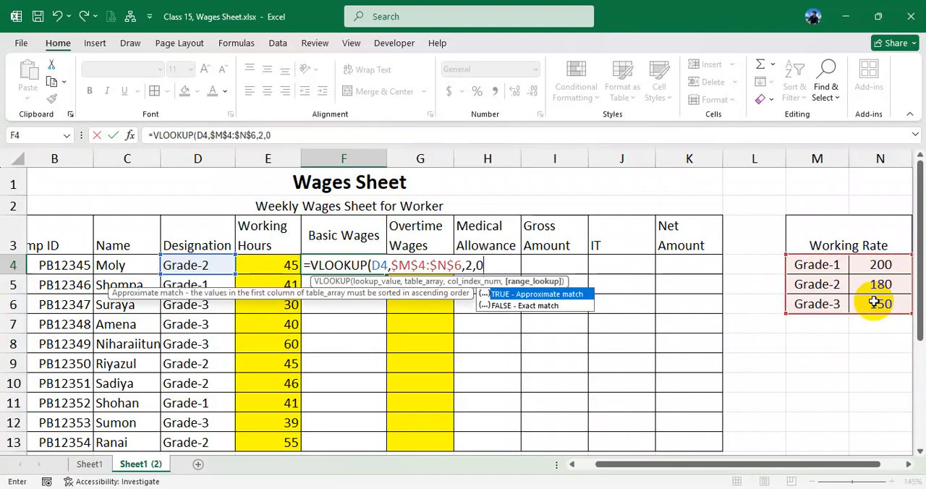
text())
key(Return)
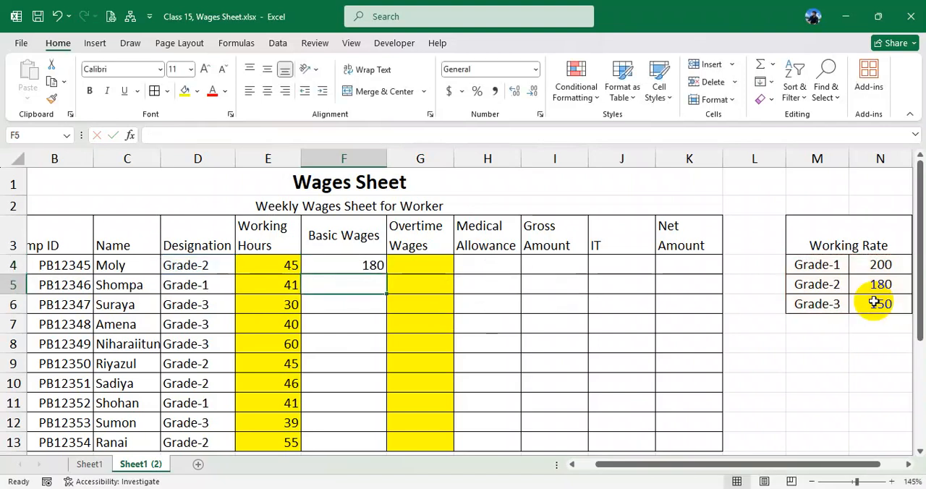
click(344, 264)
drag(386, 272, 377, 406)
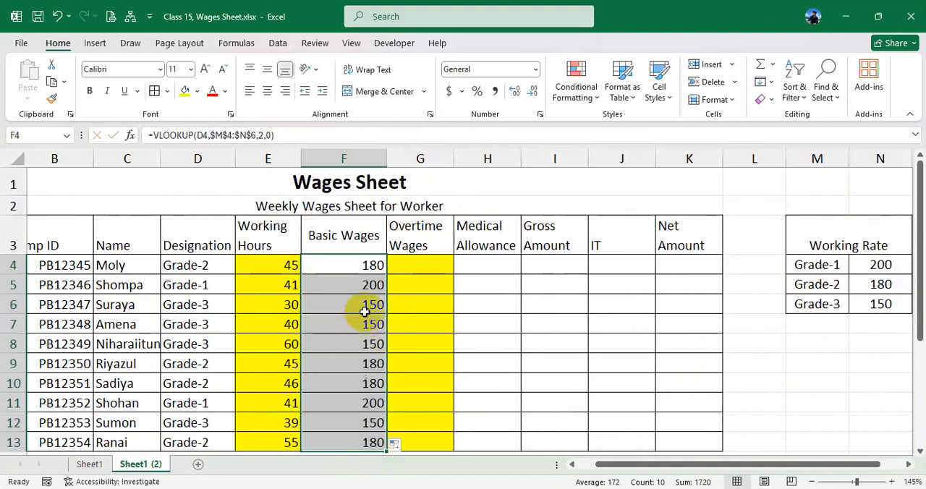
- Test the rate lookup by changing the designation in D4 to Grade-1, followed by Grade-3
click(207, 262)
click(241, 266)
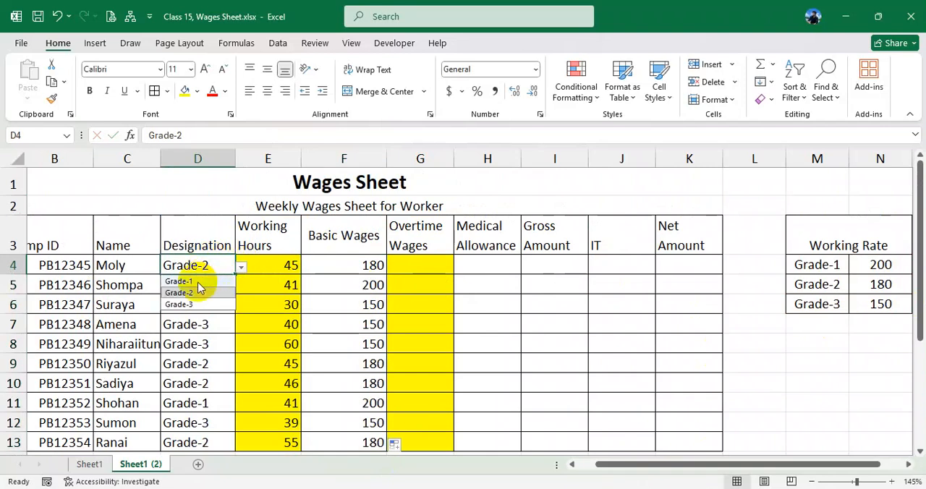
click(210, 277)
click(375, 269)
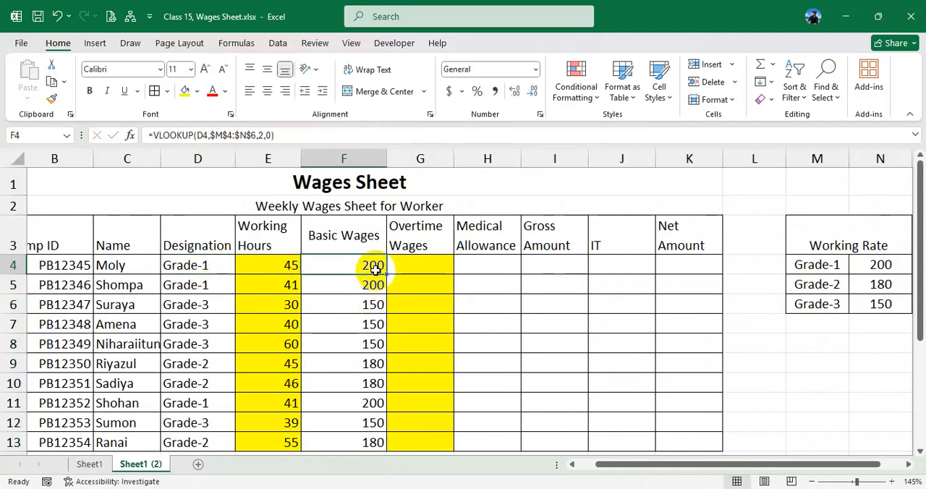
click(221, 271)
click(241, 266)
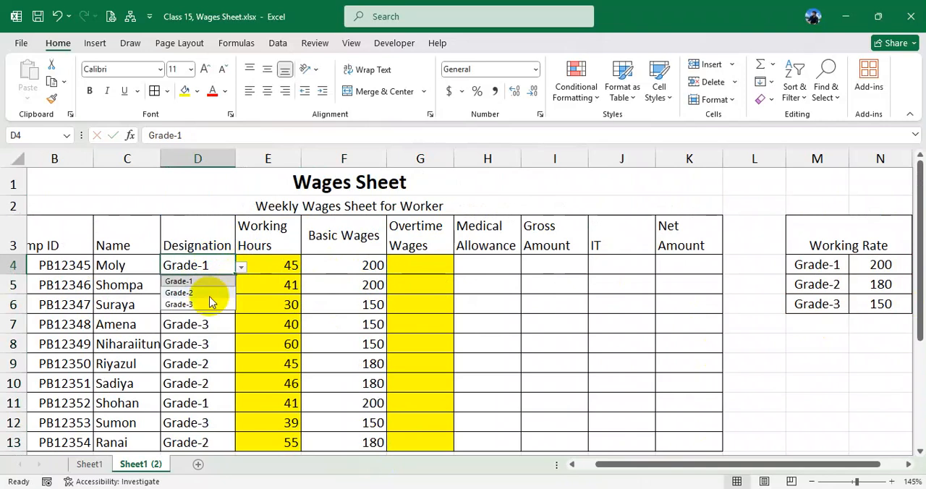
click(209, 305)
drag(350, 264, 355, 383)
- Examine the VLOOKUP formula in Basic Wages cell F4 and how it refers to the designation and rate table
double_click(359, 265)
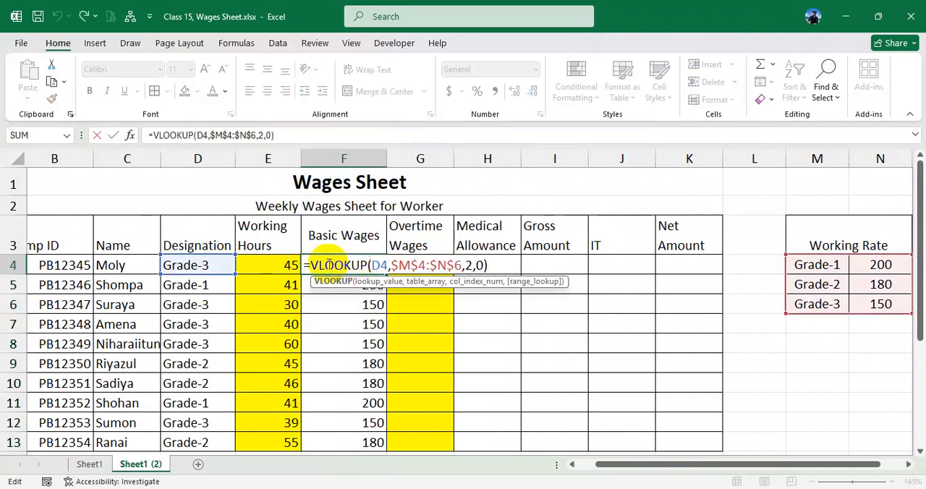
key(Return)
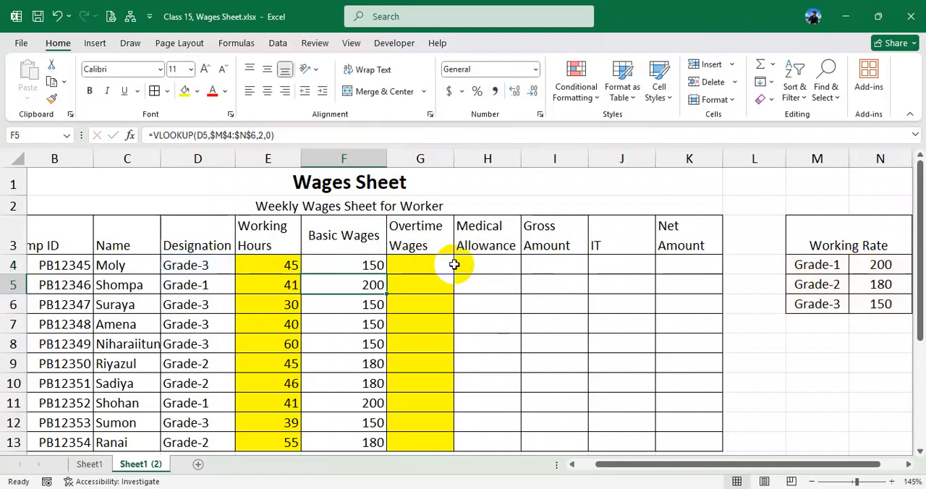
click(371, 264)
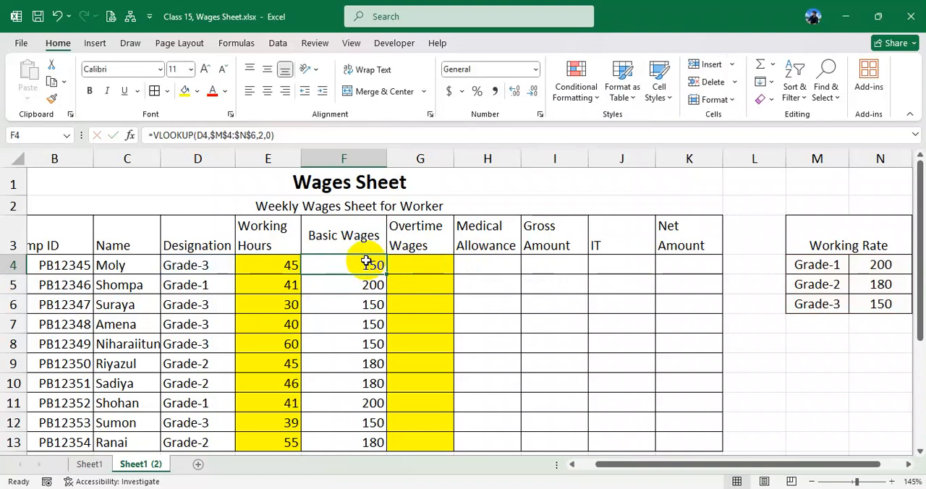
double_click(362, 261)
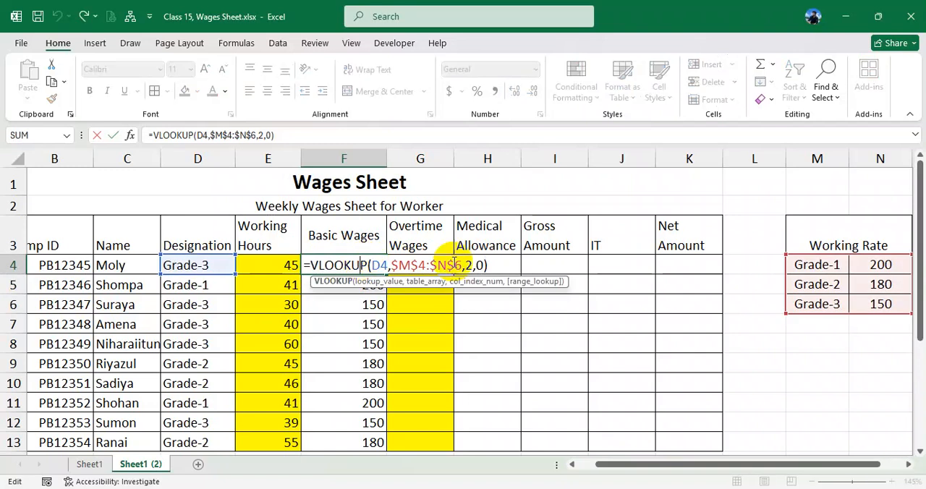
click(495, 265)
key(Return)
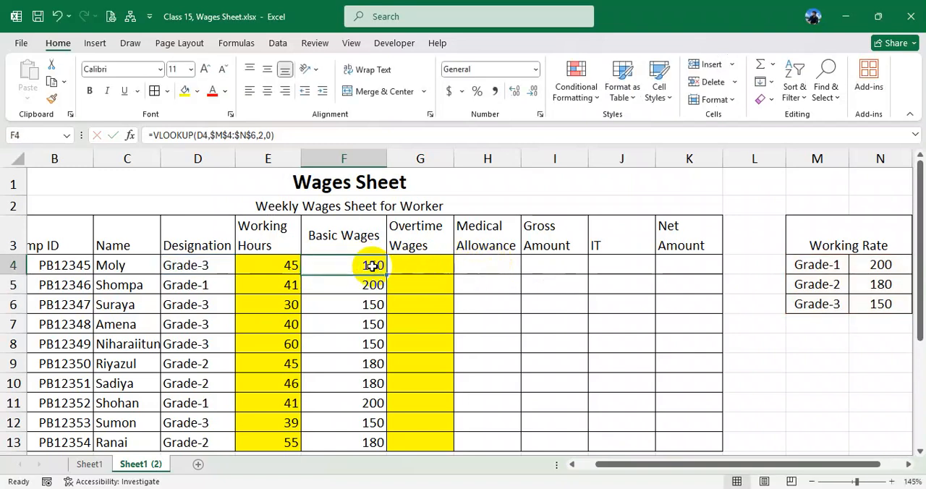
double_click(372, 264)
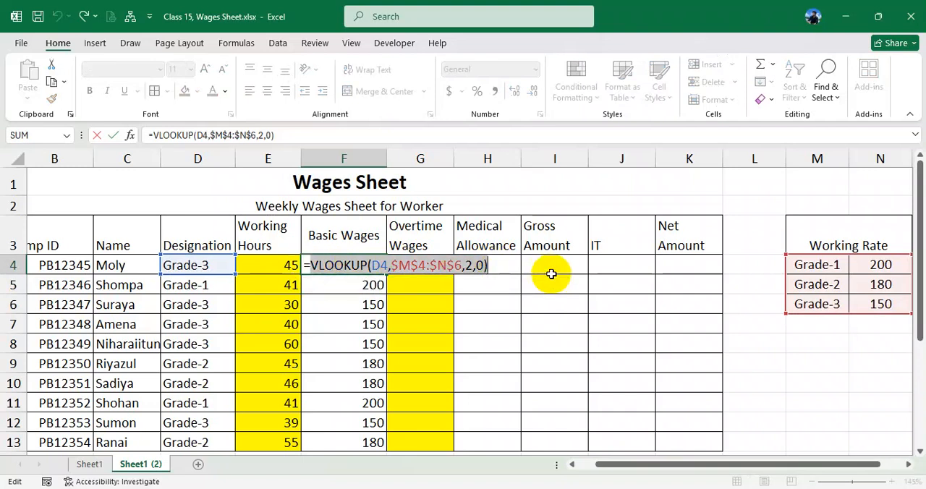
key(Return)
click(362, 265)
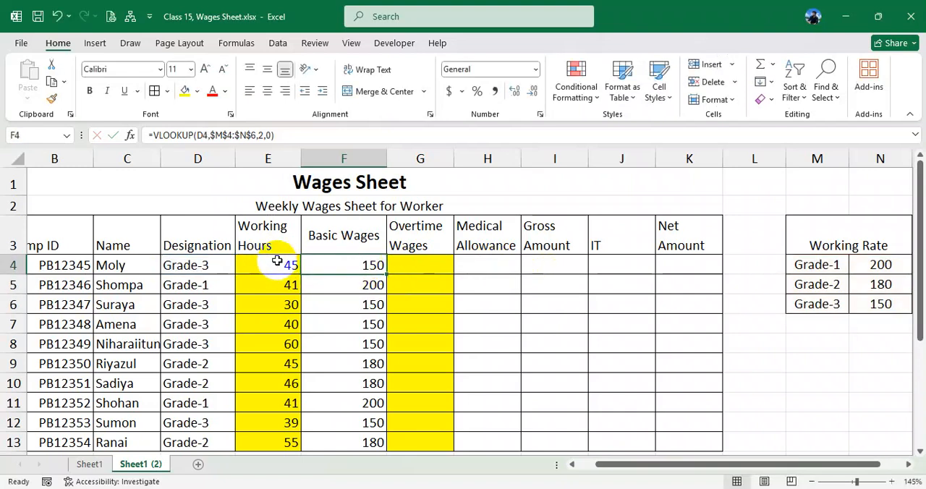
double_click(366, 265)
key(Escape)
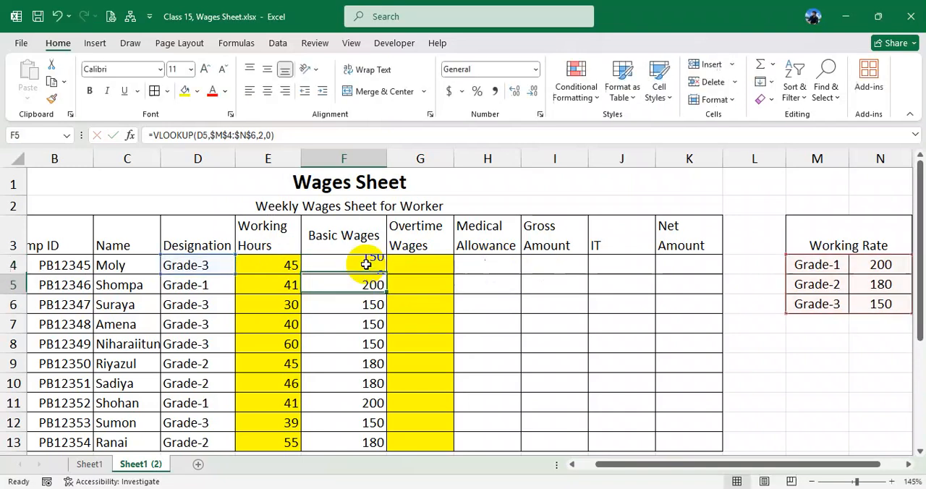
double_click(368, 265)
key(Escape)
double_click(309, 265)
drag(308, 264, 479, 265)
key(Return)
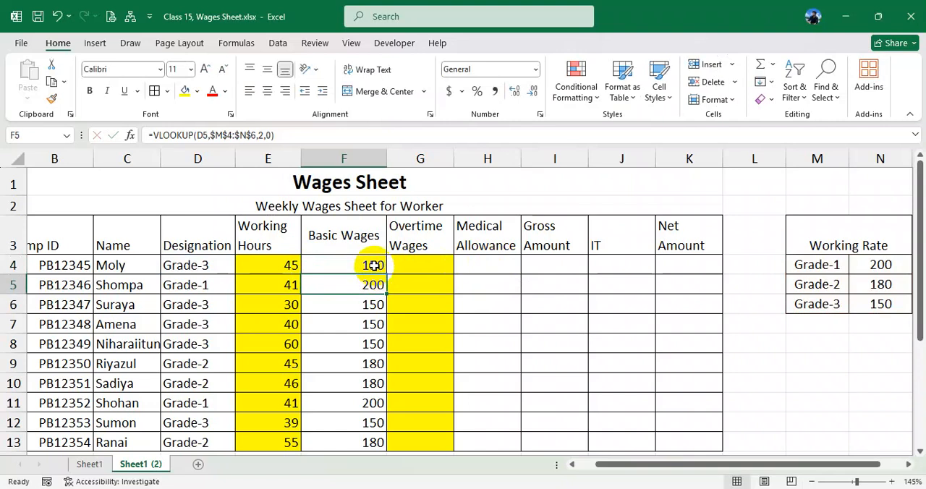
- Extend the formula in F4 to =VLOOKUP(D4,$M$4:$N$6,2,0)*MIN(E4,40) and fill it down to F13
double_click(374, 264)
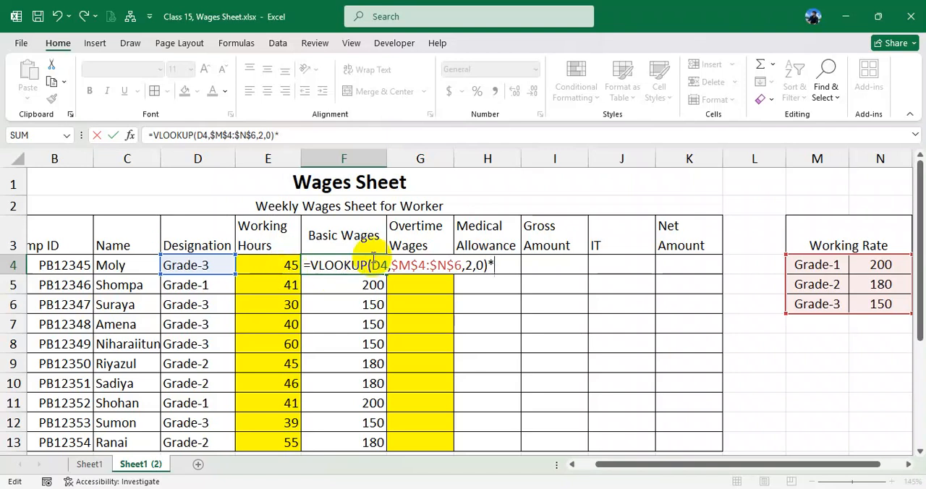
text(min()
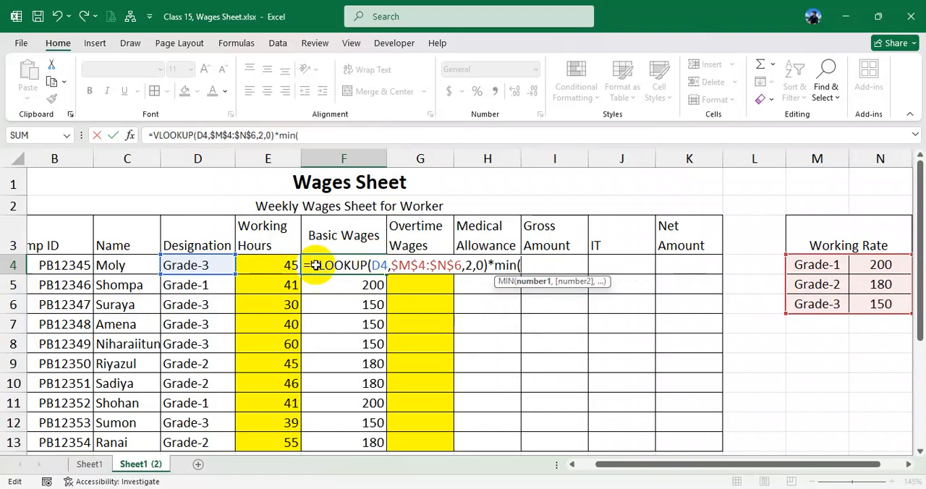
click(262, 262)
text(,40)
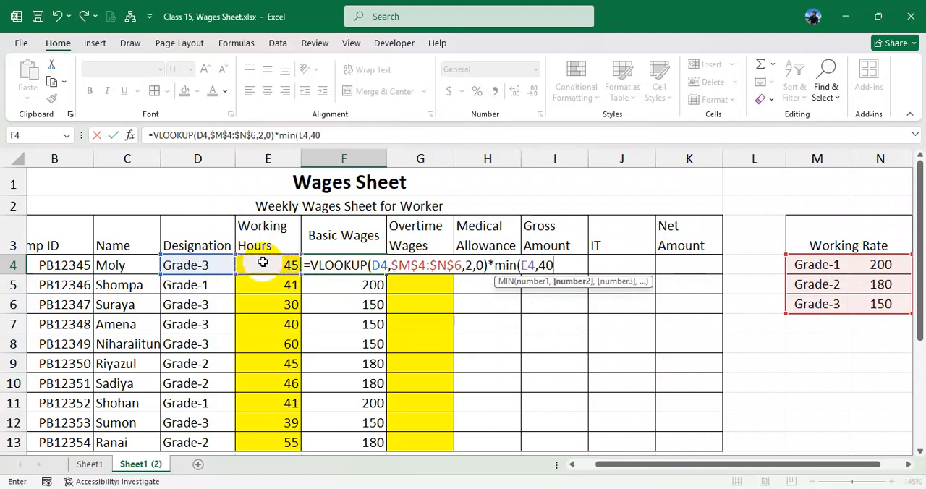
text())
key(ctrl+Return)
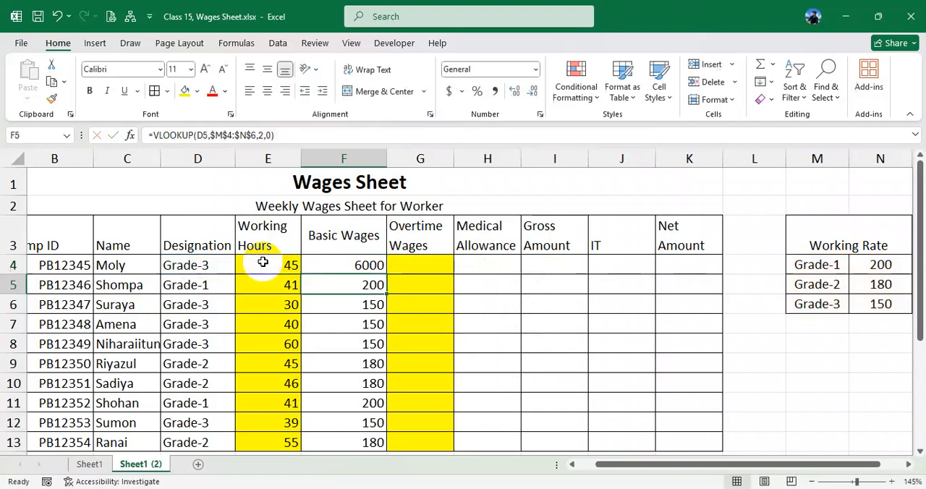
double_click(377, 262)
key(Return)
click(372, 264)
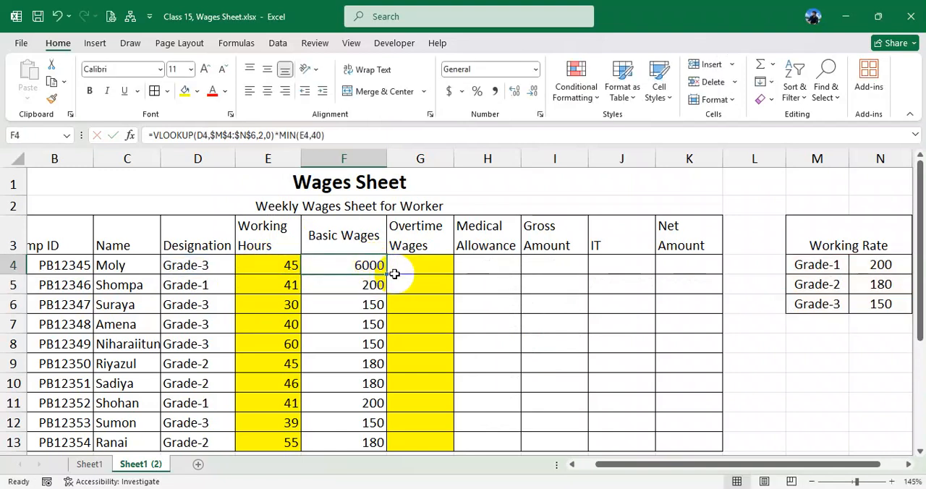
drag(388, 275, 383, 399)
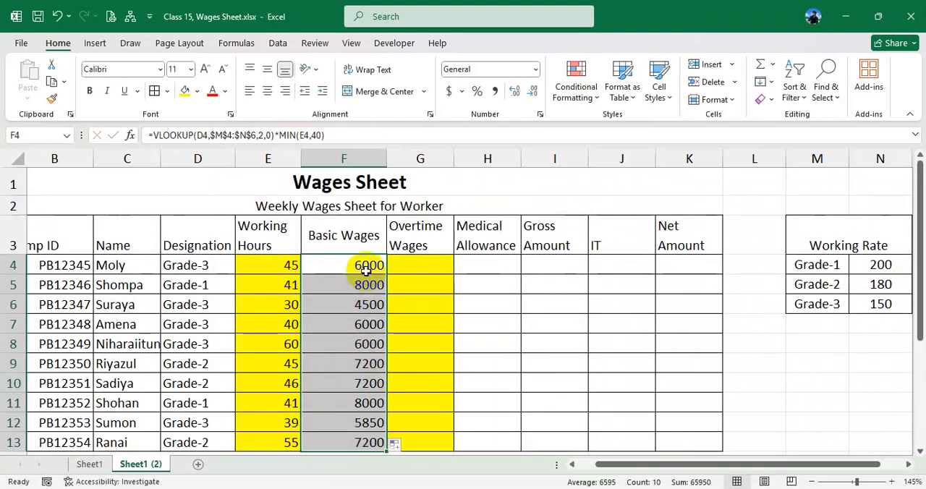
- Examine the combined VLOOKUP and MIN formulas in Basic Wages cells F4 to F6
double_click(367, 264)
key(Return)
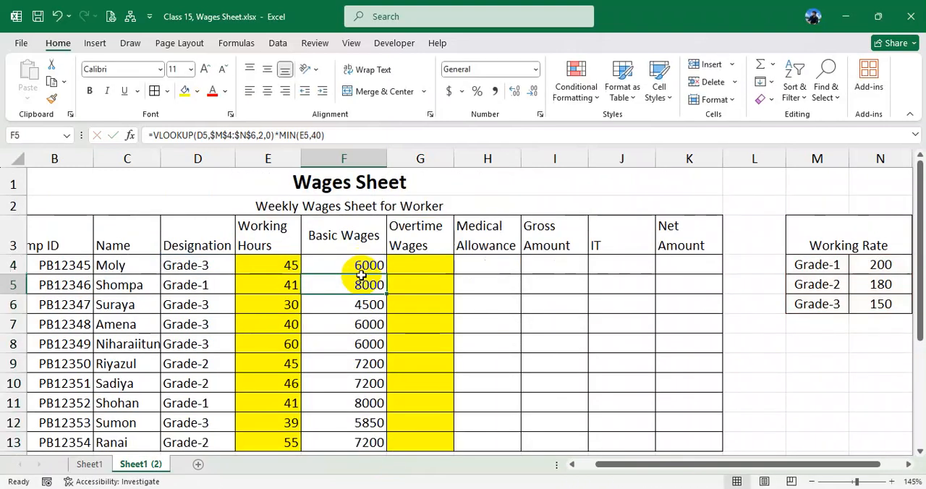
double_click(359, 285)
key(Return)
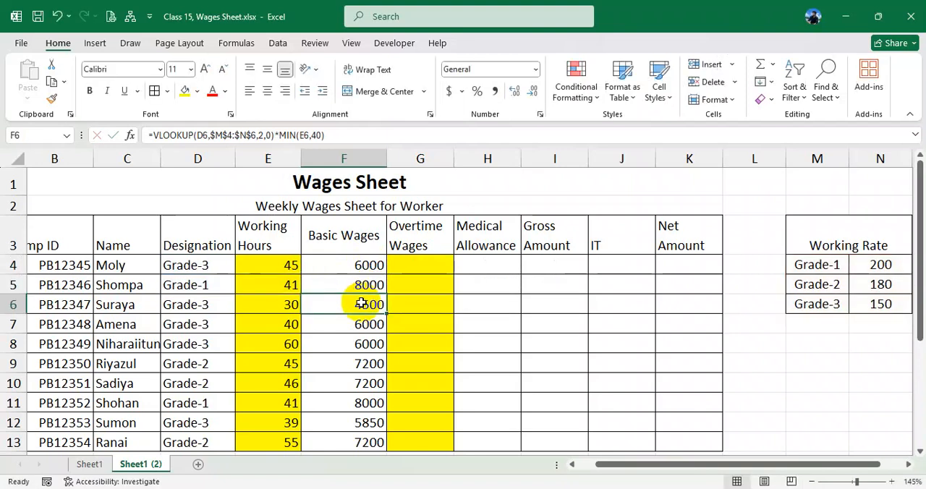
double_click(360, 304)
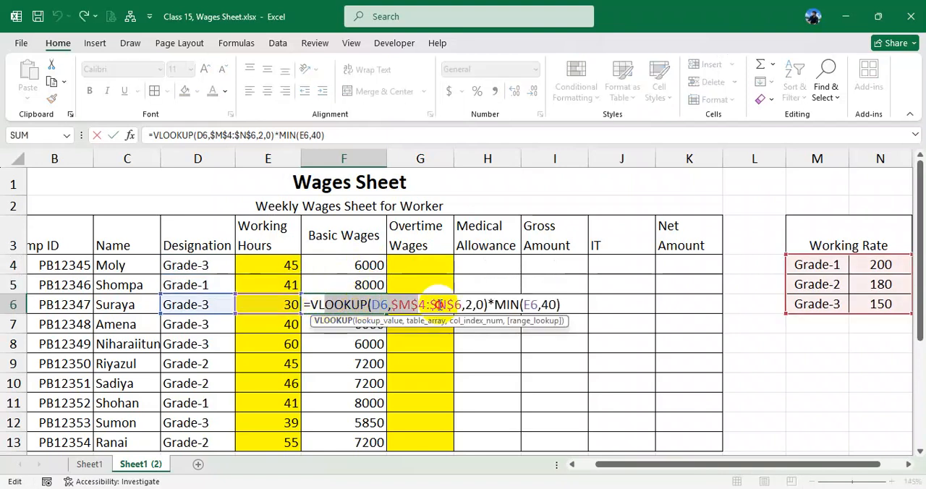
key(Return)
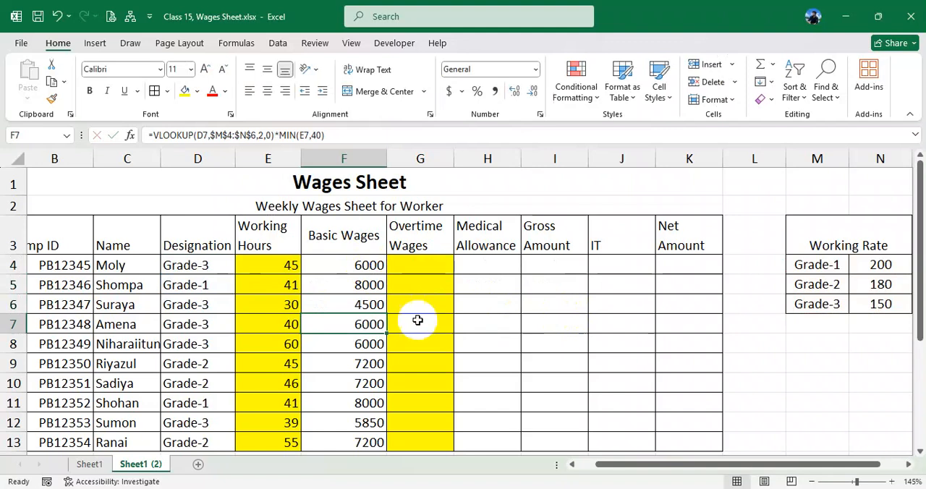
click(362, 265)
double_click(362, 265)
key(Return)
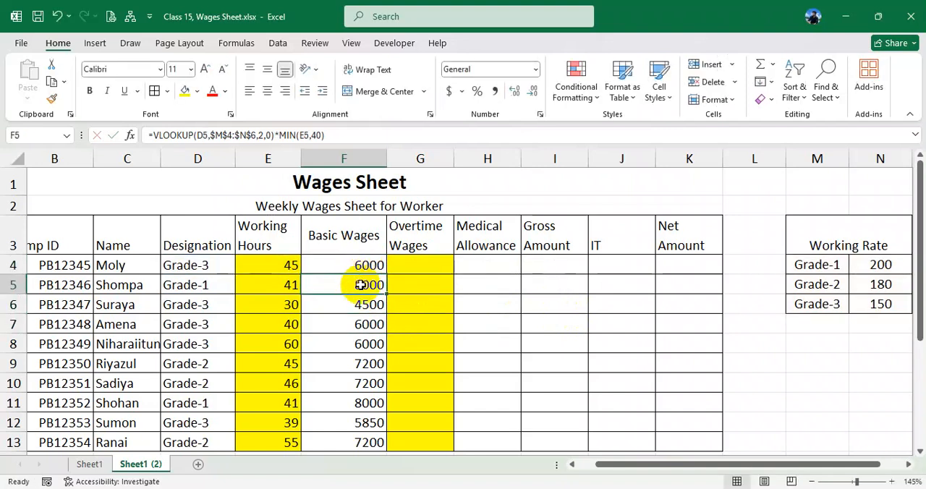
double_click(363, 284)
click(557, 284)
key(Return)
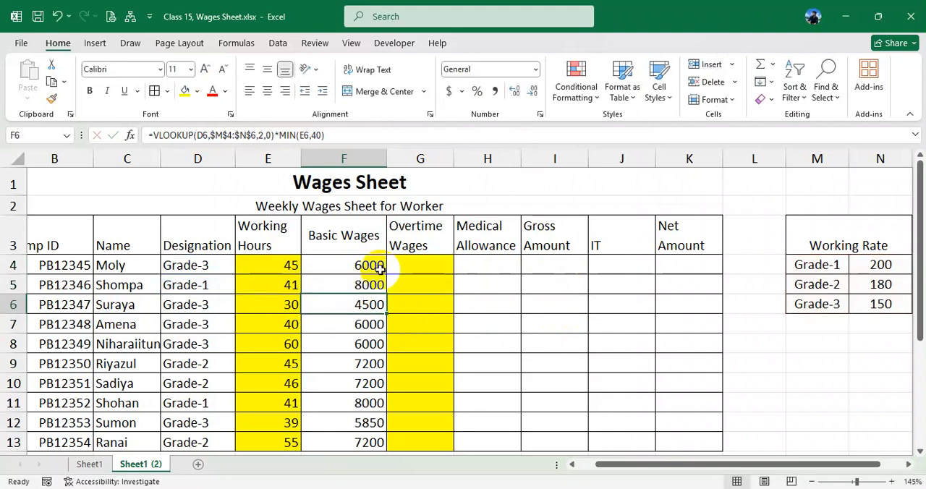
double_click(366, 266)
key(Return)
- Clear Basic Wages cells F4:F13 and start a VLOOKUP in F4 with lookup value D4 and absolute table range $M$4:$N$6
drag(364, 266, 361, 441)
key(Delete)
click(354, 265)
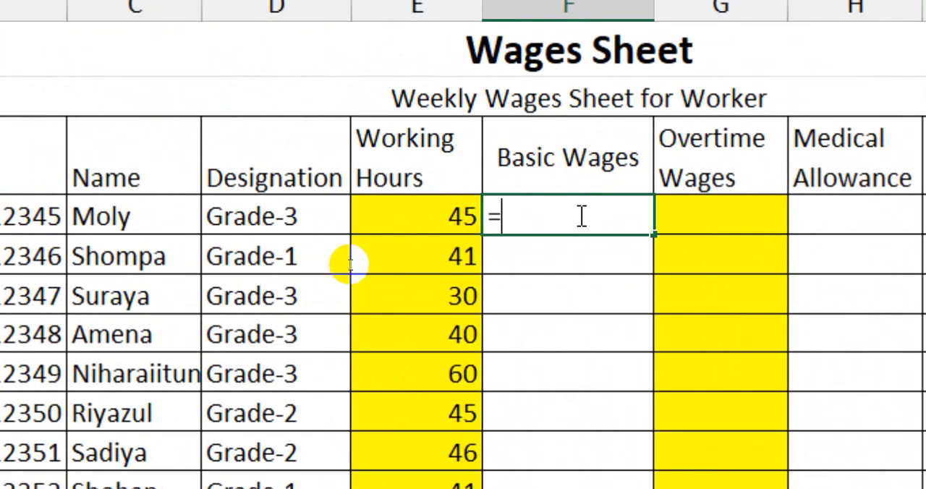
text(vl)
key(Tab)
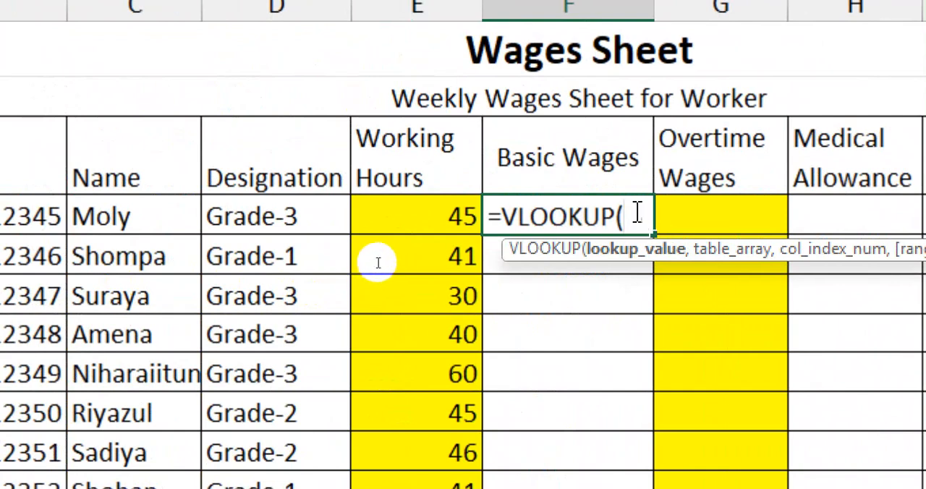
click(260, 217)
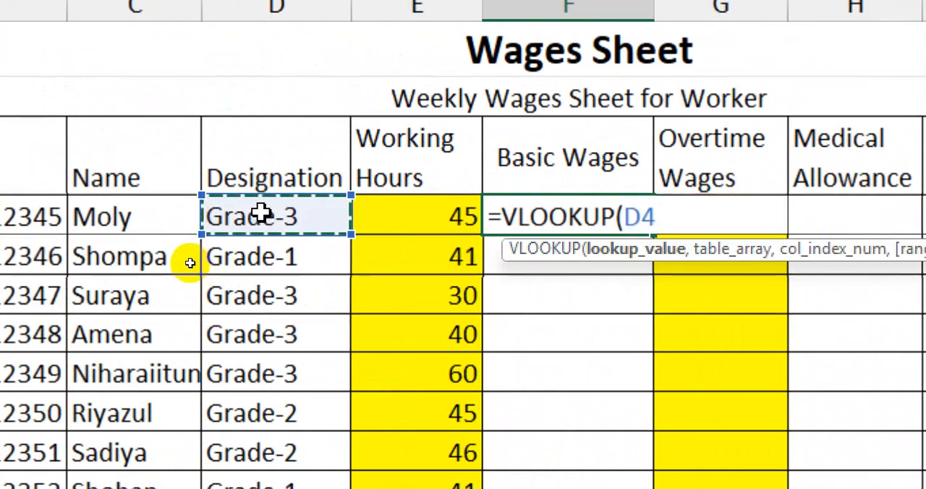
text(,)
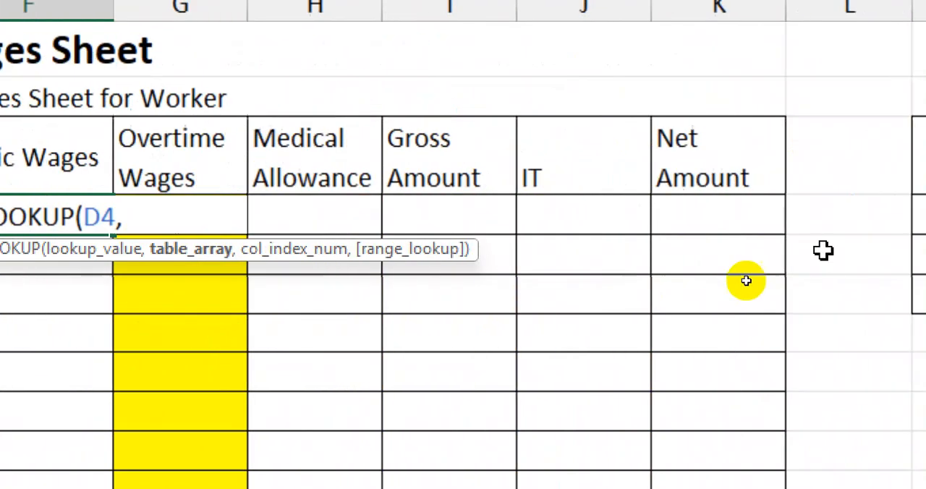
drag(808, 217, 896, 294)
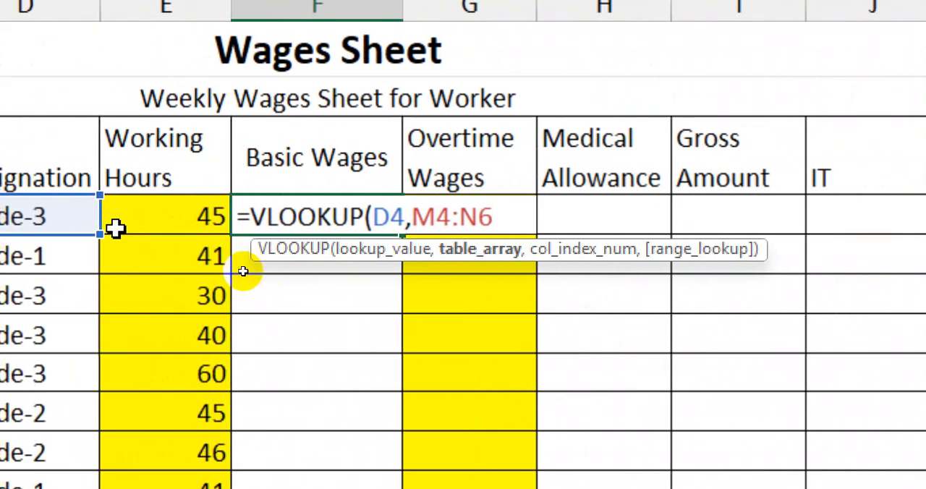
key(F4)
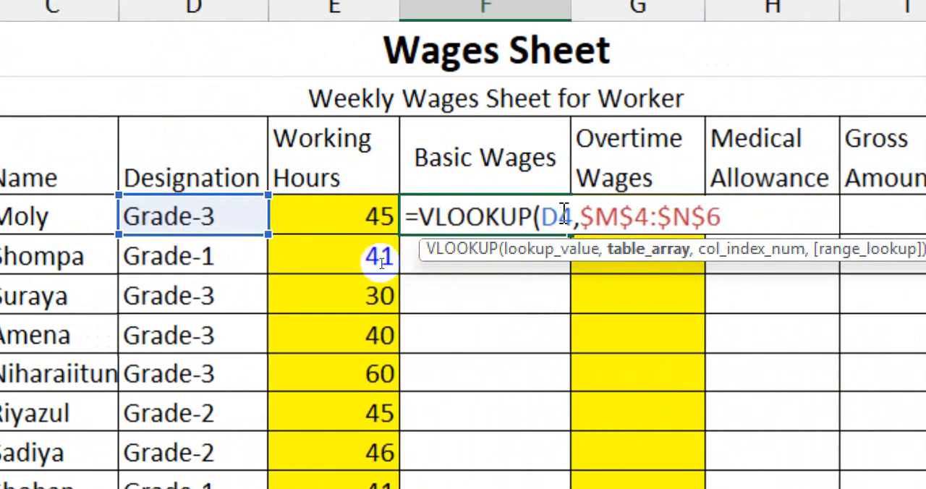
- Complete the VLOOKUP arguments in F4 with column index 2 and exact match 0, and highlight the whole formula
drag(541, 215, 573, 215)
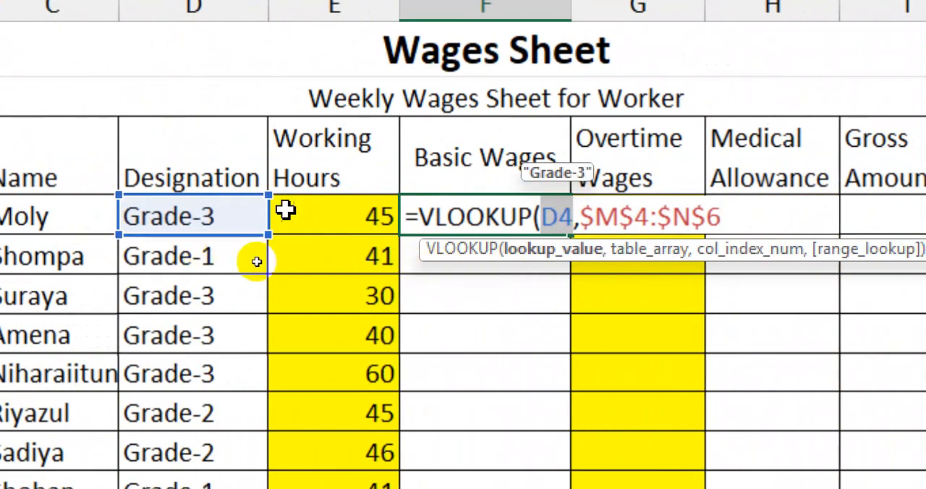
drag(583, 214, 736, 219)
click(736, 219)
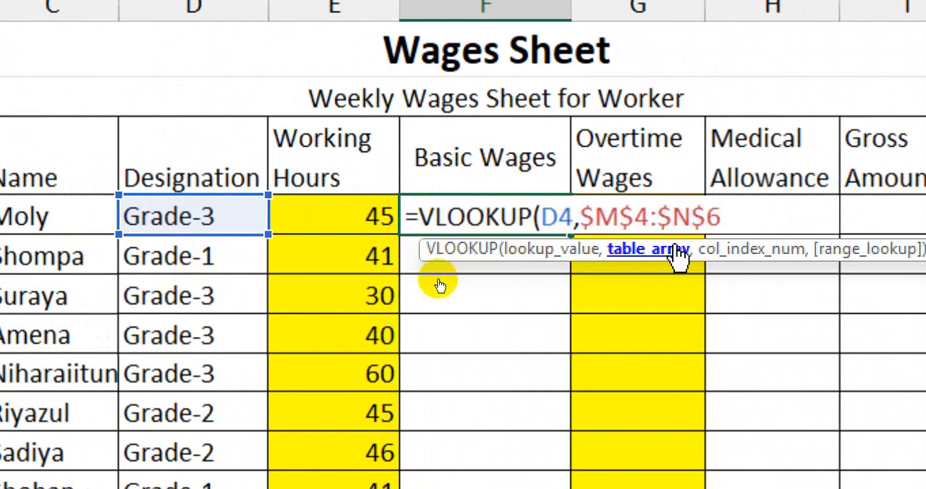
text(,)
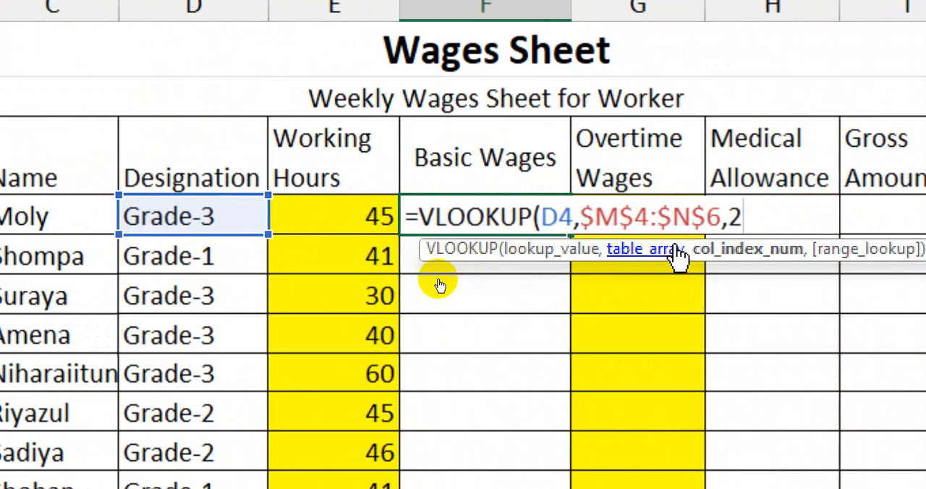
text(2,)
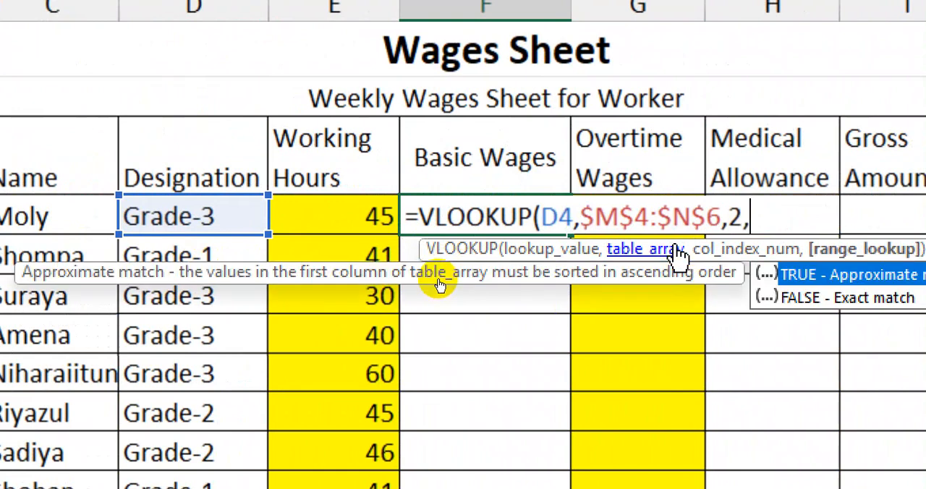
text(0))
drag(412, 215, 794, 228)
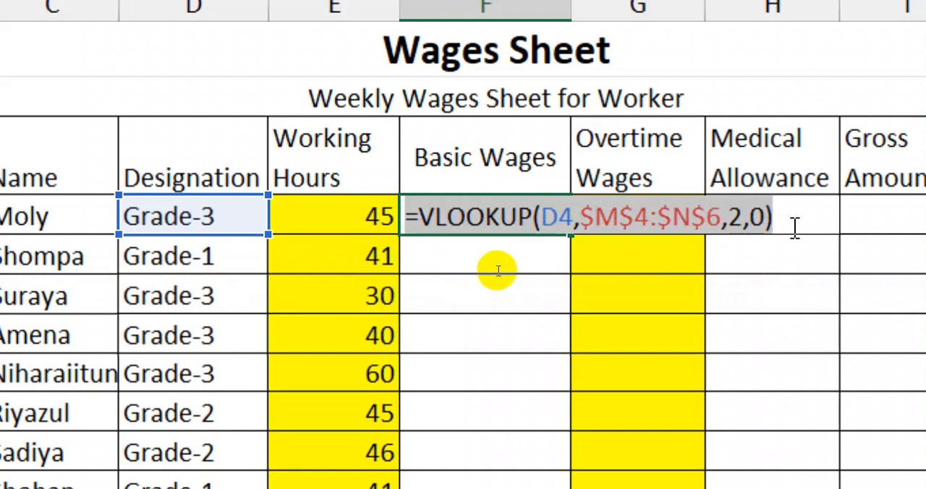
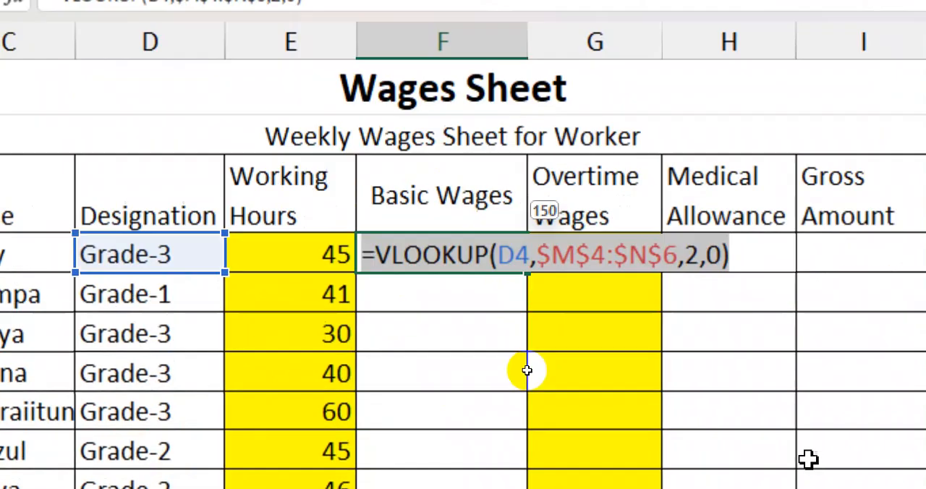
- Confirm the VLOOKUP formula in Basic Wages cell F4 and review its arguments
key(Return)
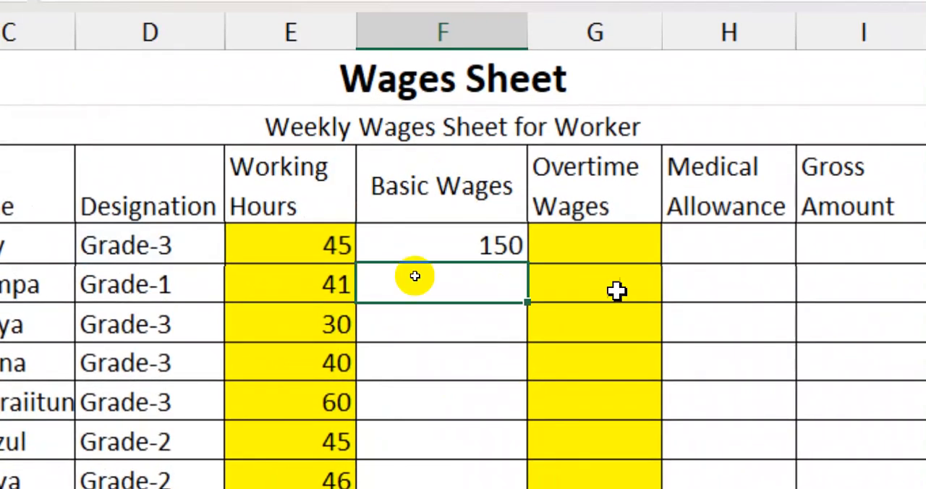
double_click(476, 243)
key(Return)
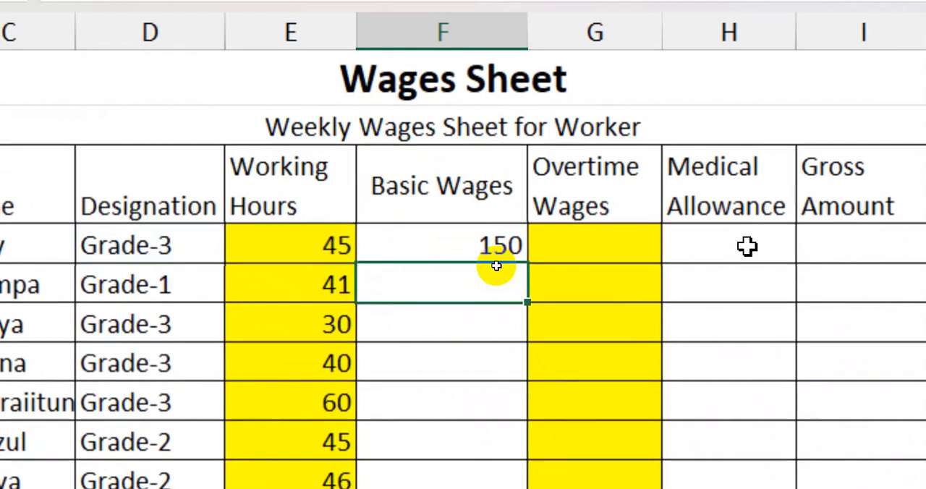
double_click(479, 242)
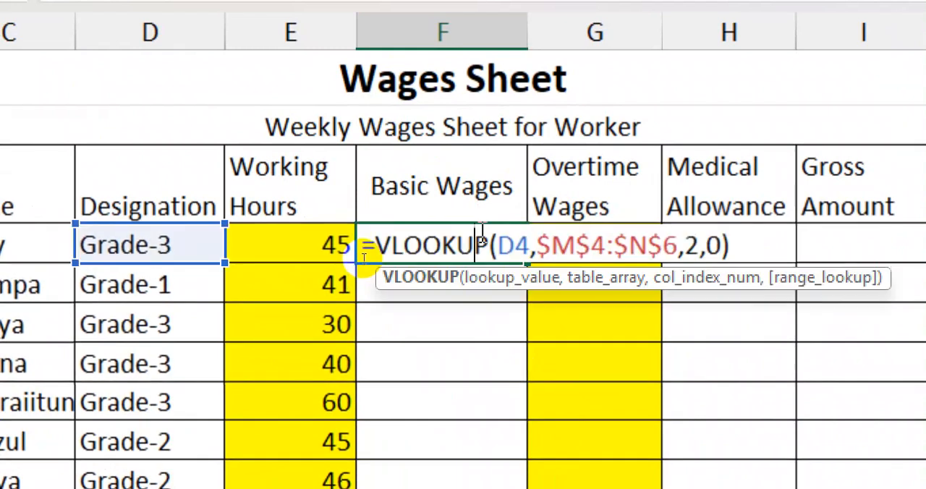
drag(373, 244, 774, 250)
click(764, 251)
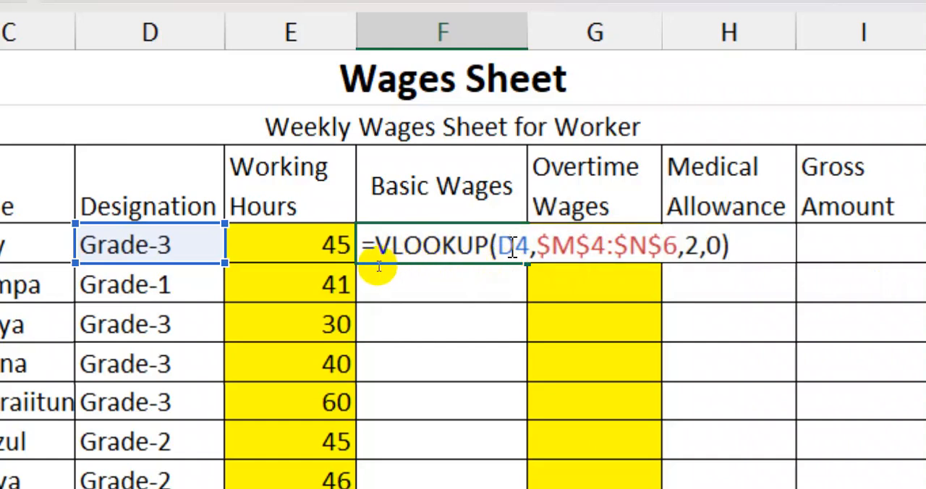
key(Return)
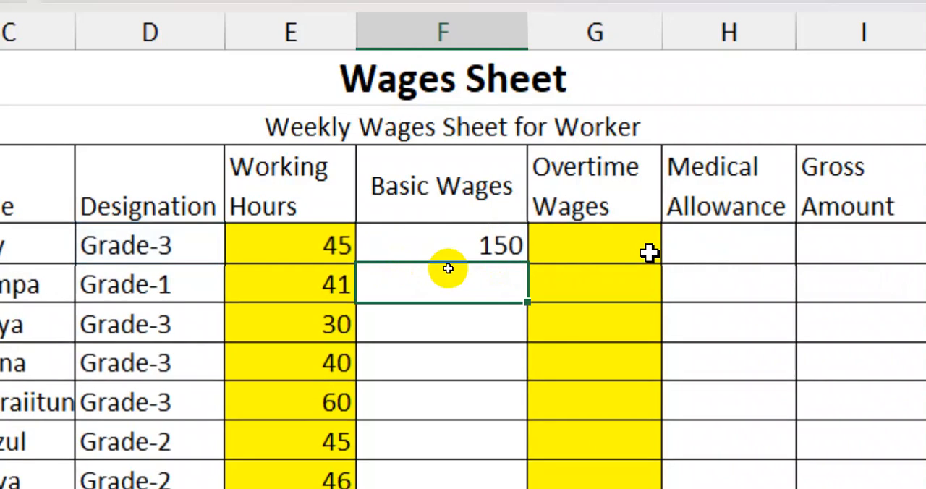
- Change the designation in D4 to Grade-1 and check the VLOOKUP formula in F4 against it
click(206, 260)
click(238, 249)
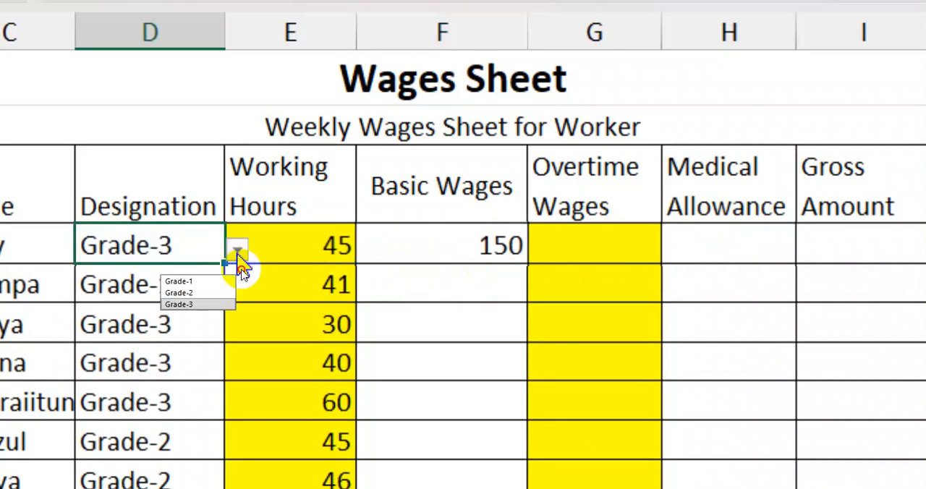
click(156, 278)
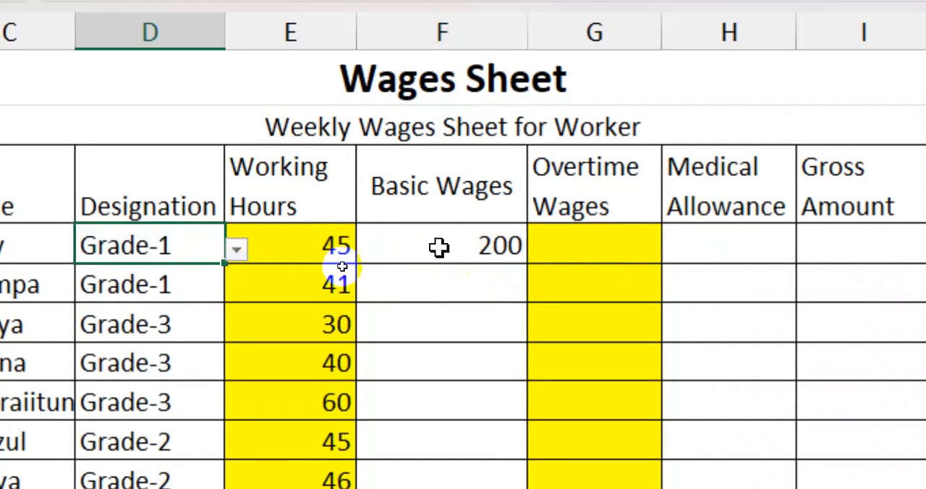
double_click(471, 245)
drag(379, 246, 737, 246)
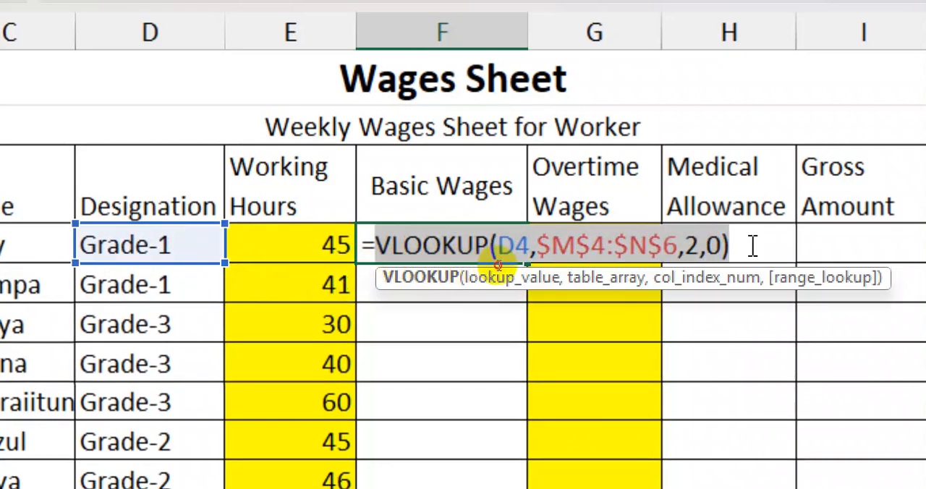
key(Return)
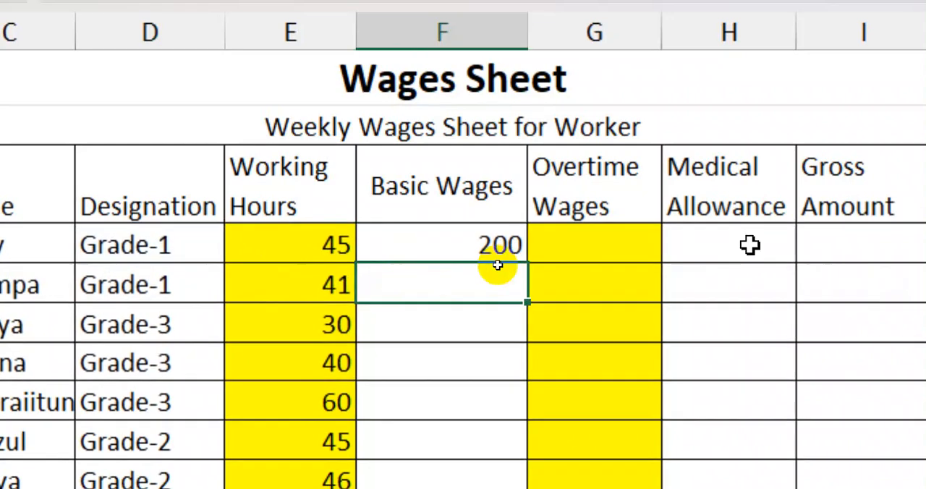
- Change the designation in D4 to Grade-2 and check the VLOOKUP formula in F4 against it
click(187, 252)
click(235, 248)
click(210, 298)
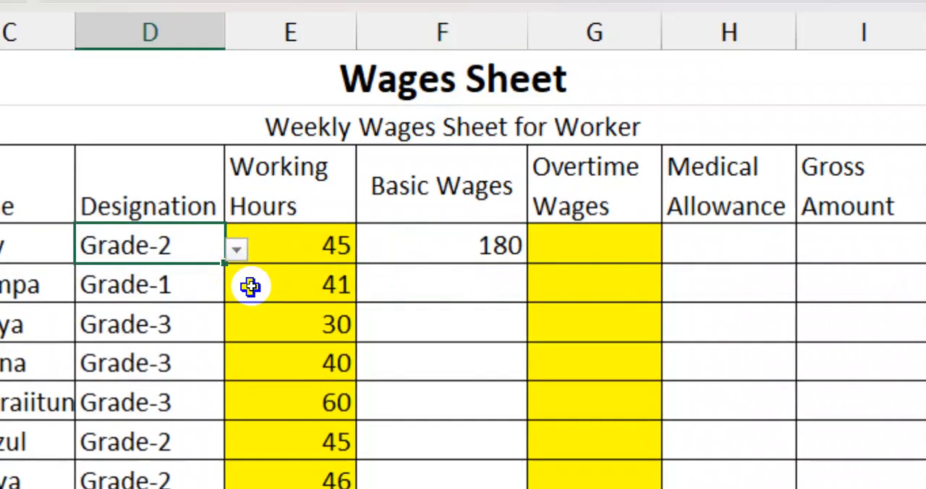
double_click(477, 242)
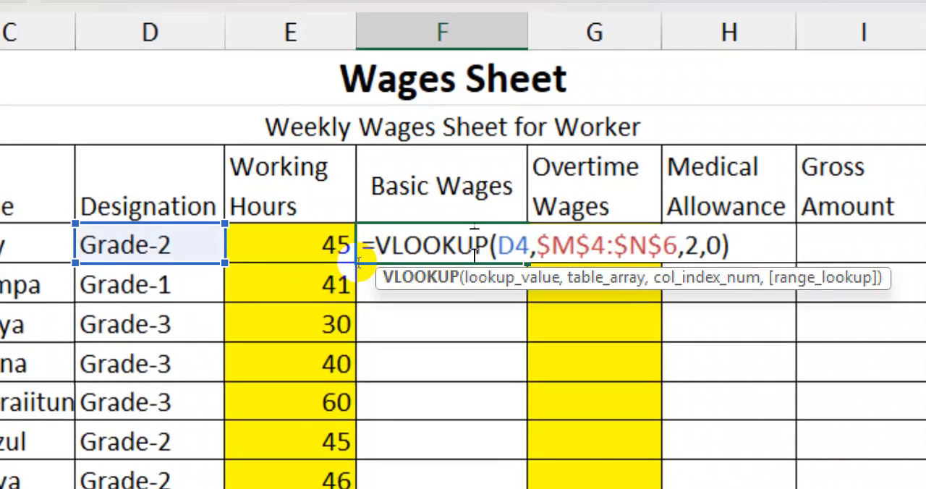
drag(375, 246, 751, 246)
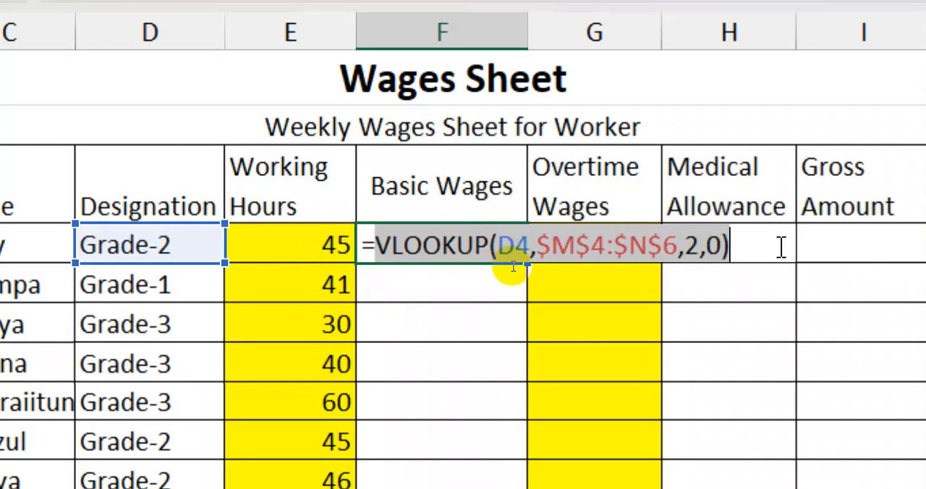
key(Return)
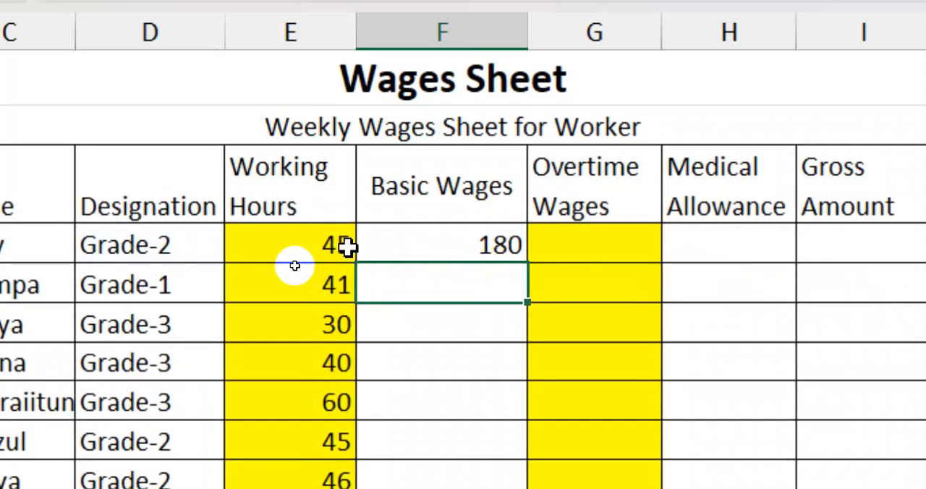
click(290, 250)
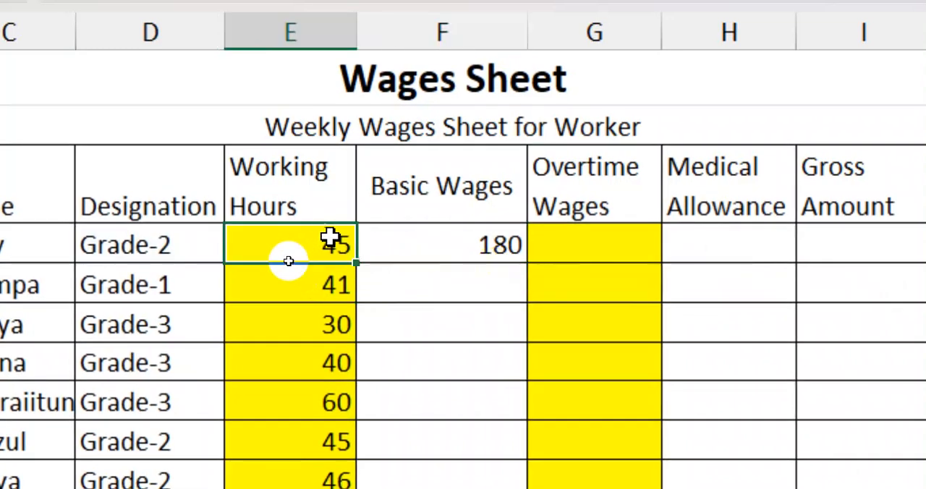
double_click(448, 246)
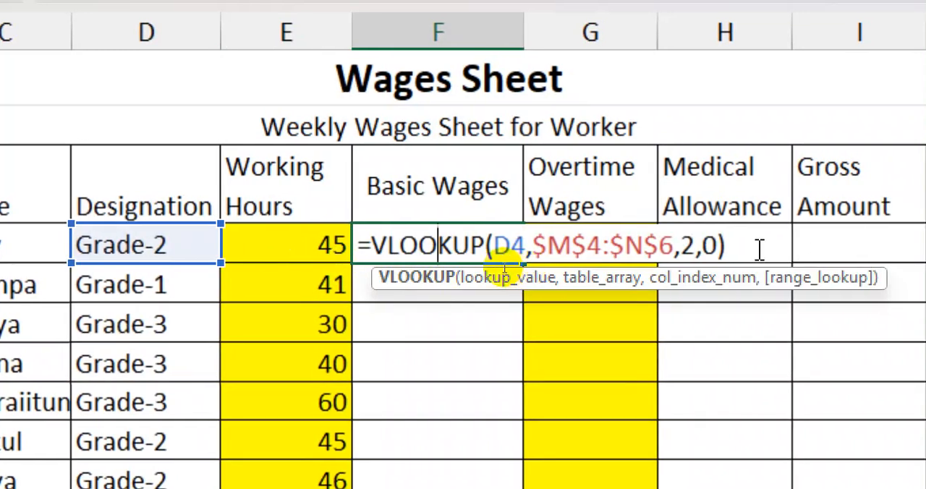
click(745, 248)
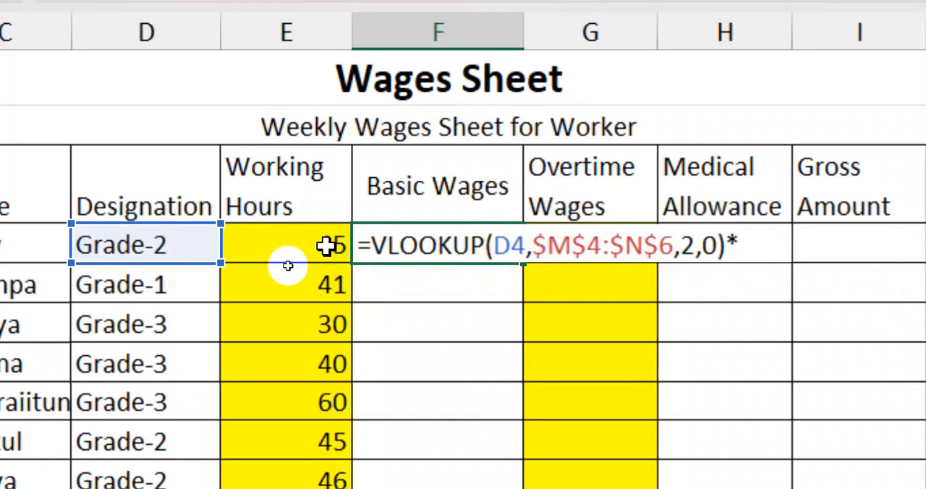
key(Return)
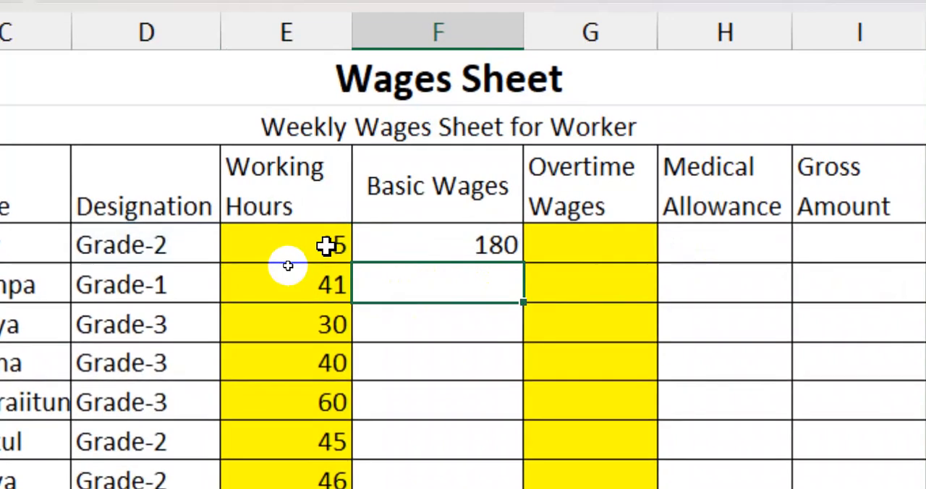
- Clear the VLOOKUP from F4 and enter =MIN(E4,40) to cap the working hours at 40
click(479, 239)
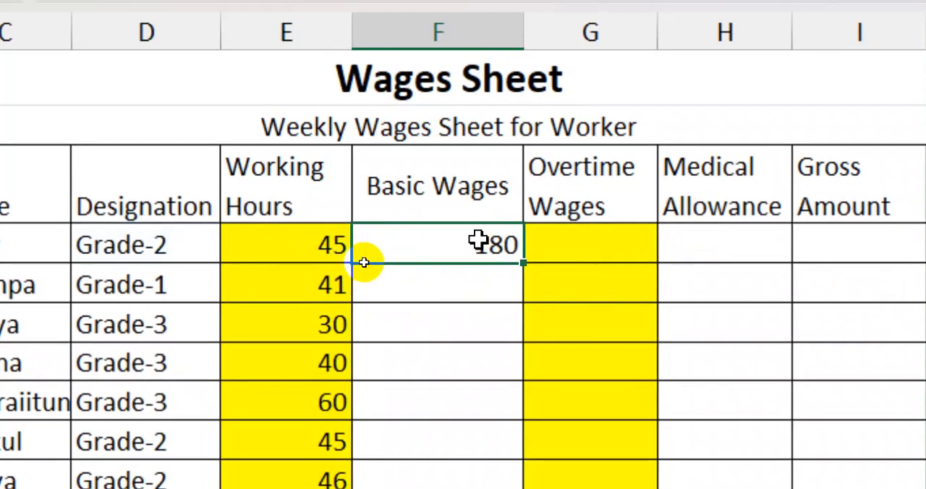
key(Delete)
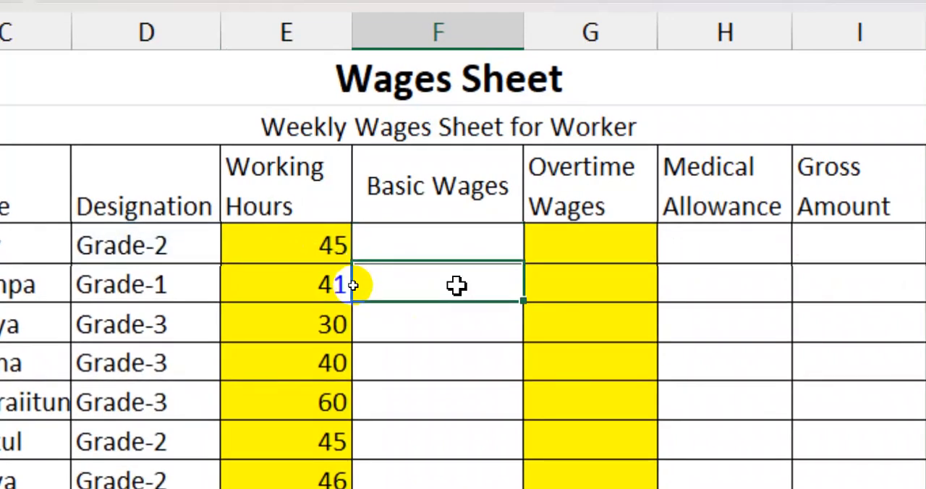
click(454, 285)
click(458, 235)
text(=min()
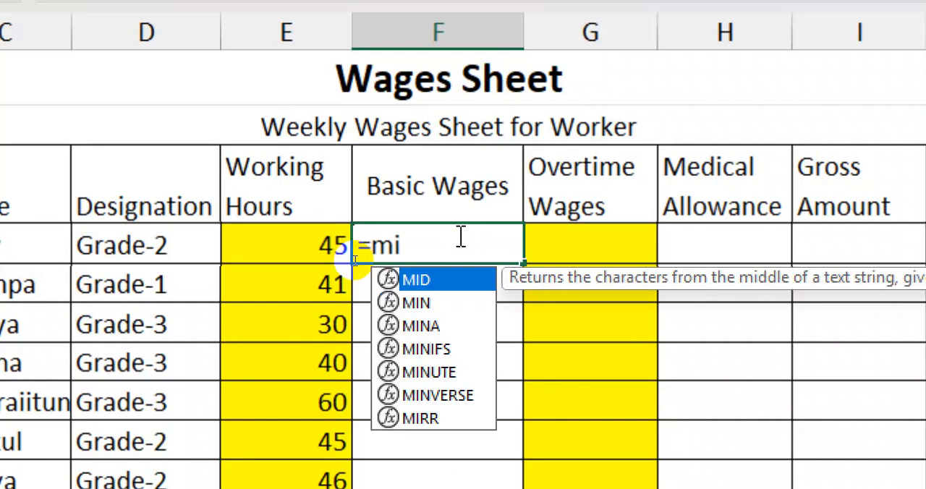
click(318, 246)
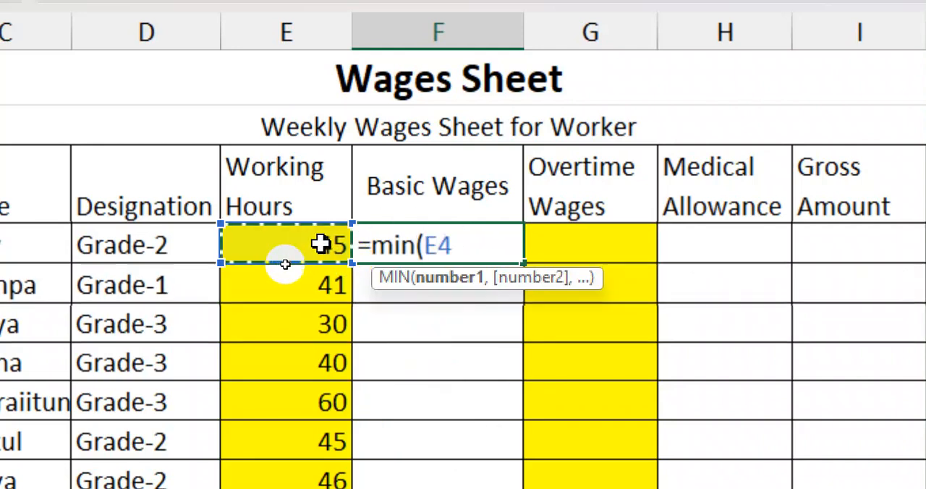
text(,)
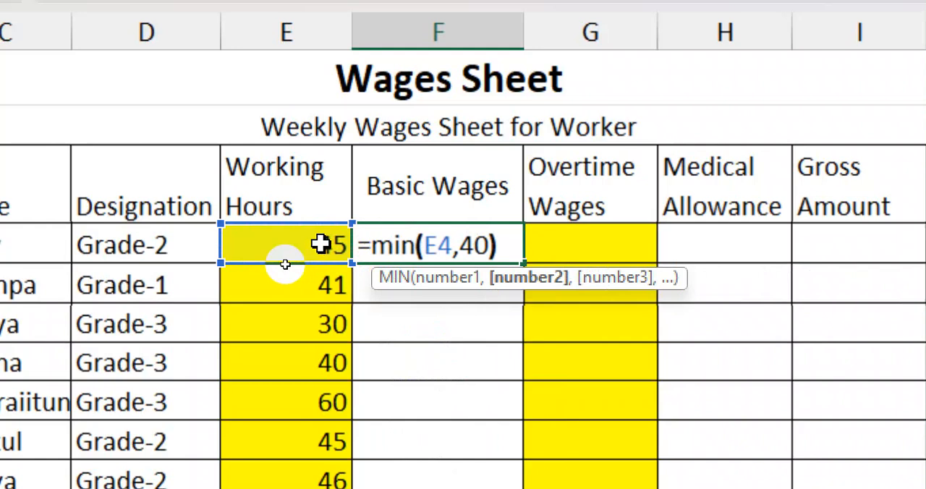
text(40)
key(Return)
click(480, 249)
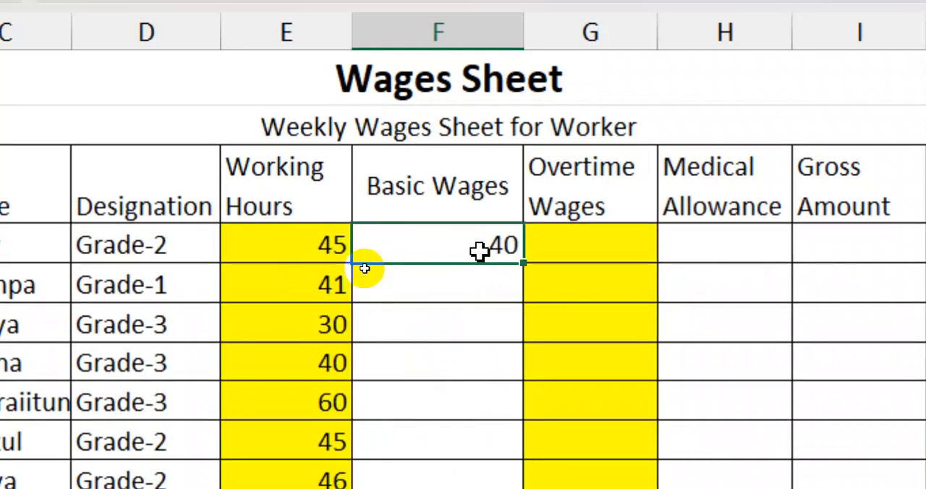
- Set the working hours in E4 to 33 and inspect the MIN formula in F4
click(291, 248)
text(33)
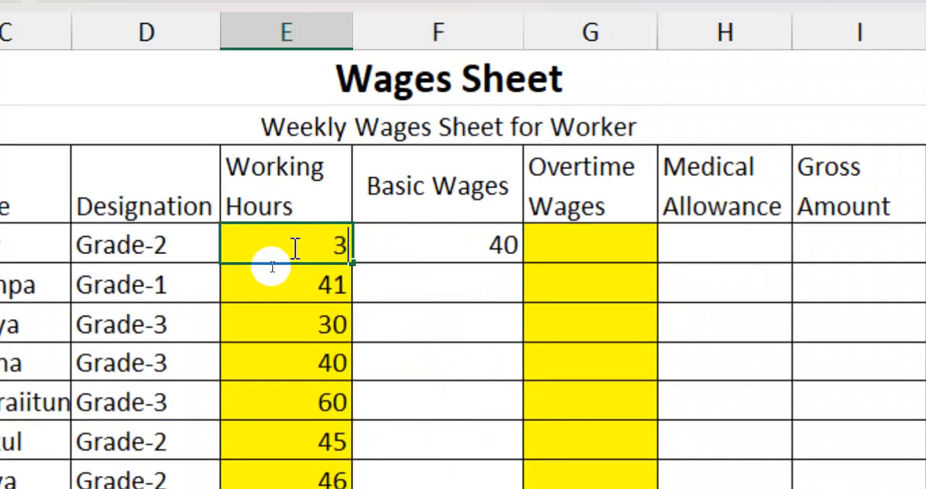
click(506, 250)
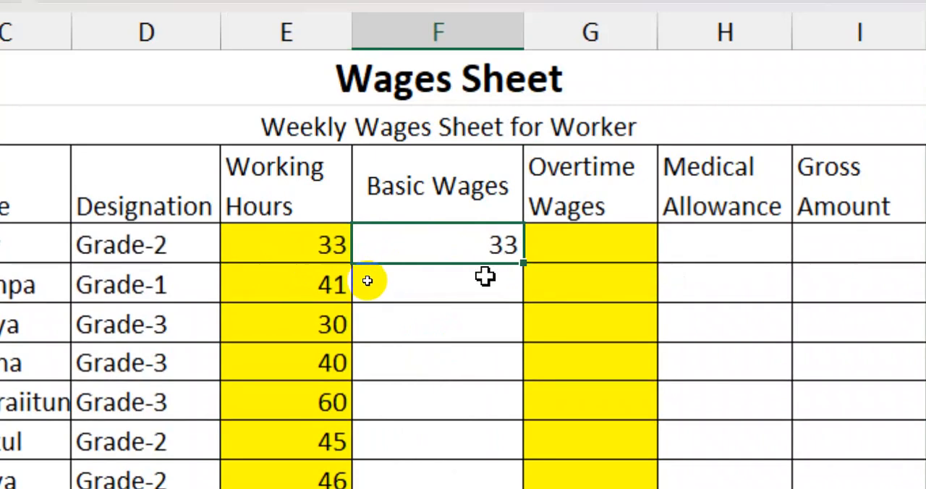
double_click(470, 257)
drag(370, 244, 532, 243)
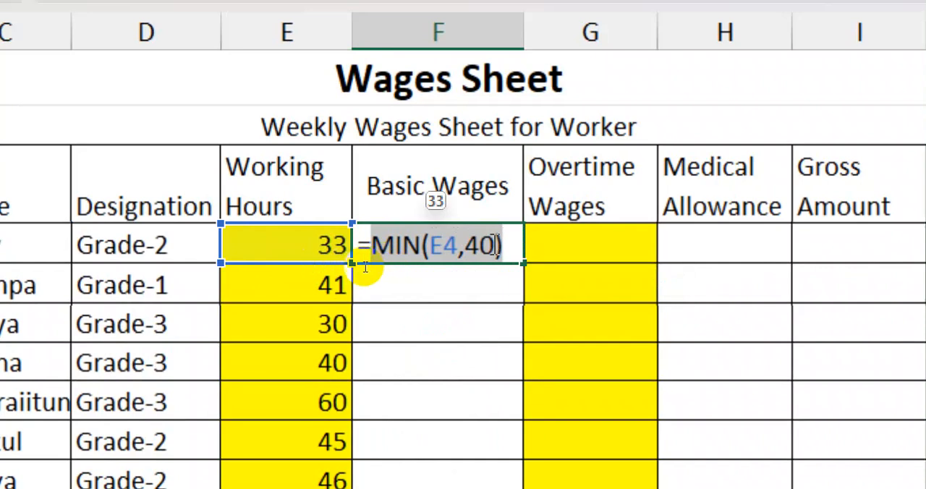
key(Return)
- Examine how the MIN formula in F4 compares the working hours in E4 with the 40-hour cap
click(298, 239)
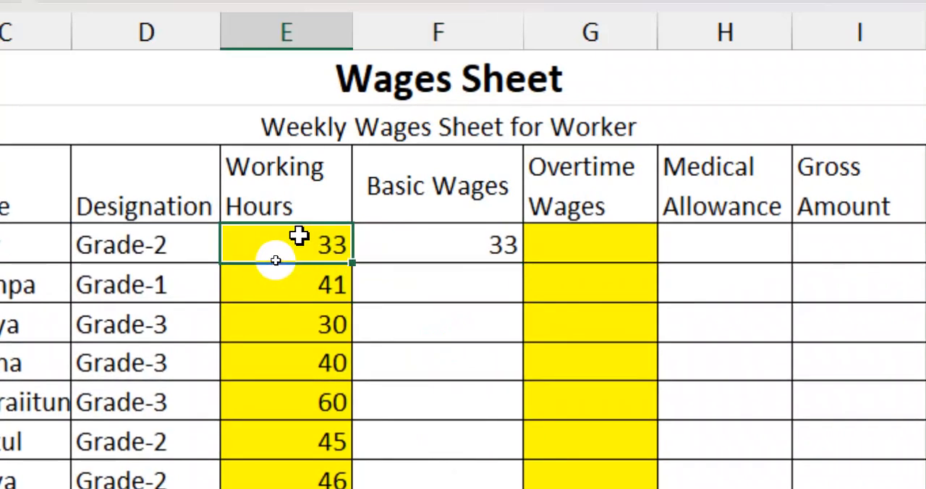
double_click(448, 248)
drag(373, 243, 516, 238)
key(Return)
double_click(365, 246)
drag(375, 242, 514, 238)
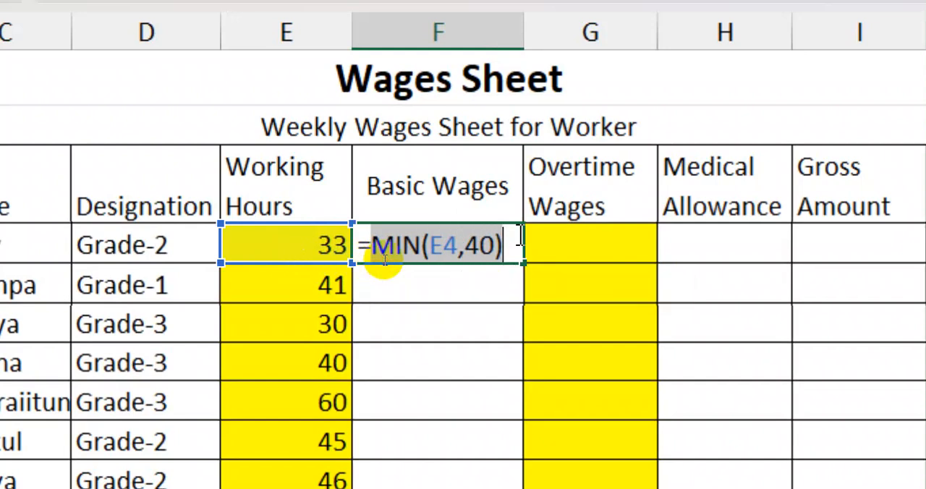
key(Return)
click(327, 246)
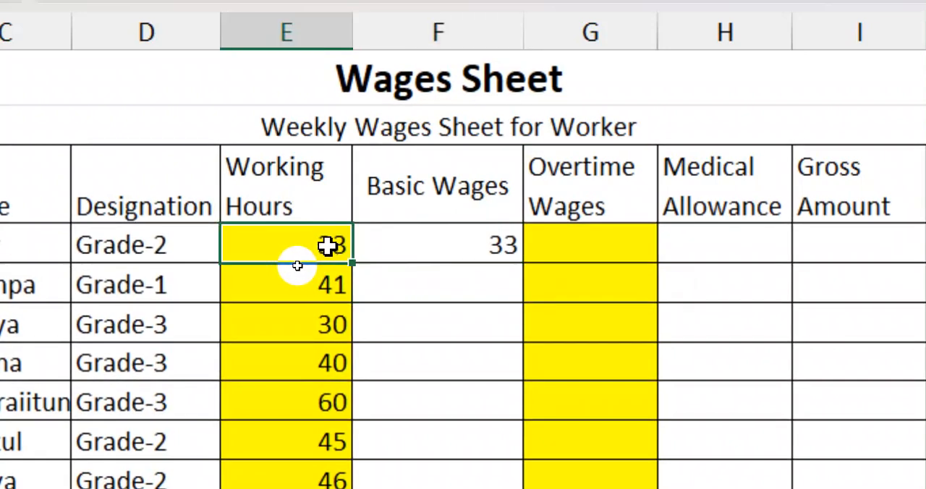
double_click(482, 242)
key(Return)
click(337, 241)
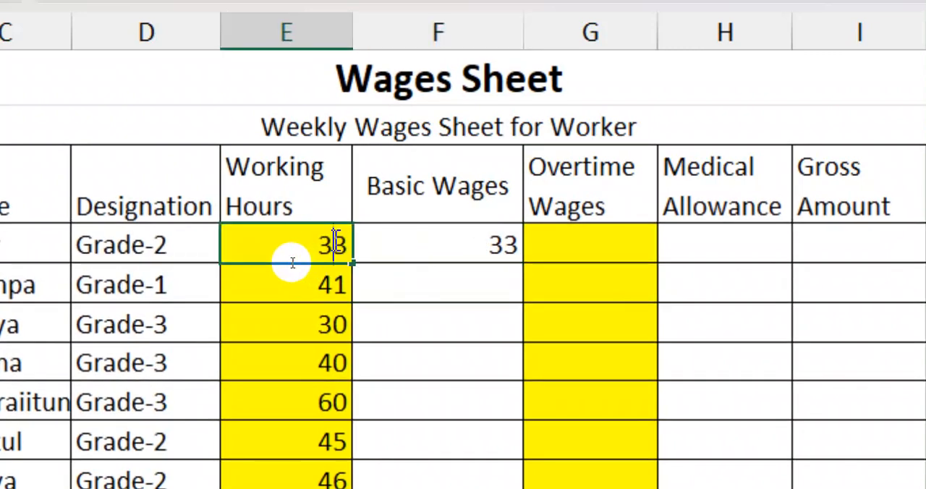
key(Return)
click(474, 239)
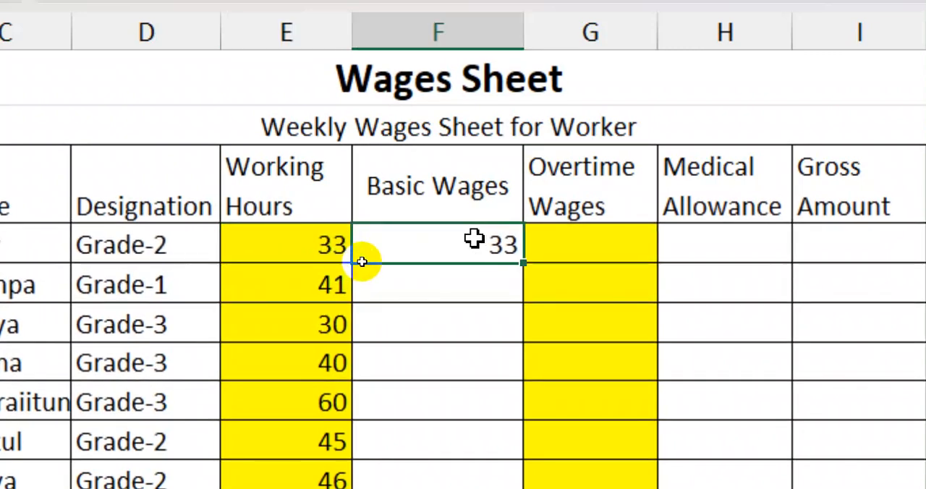
double_click(474, 239)
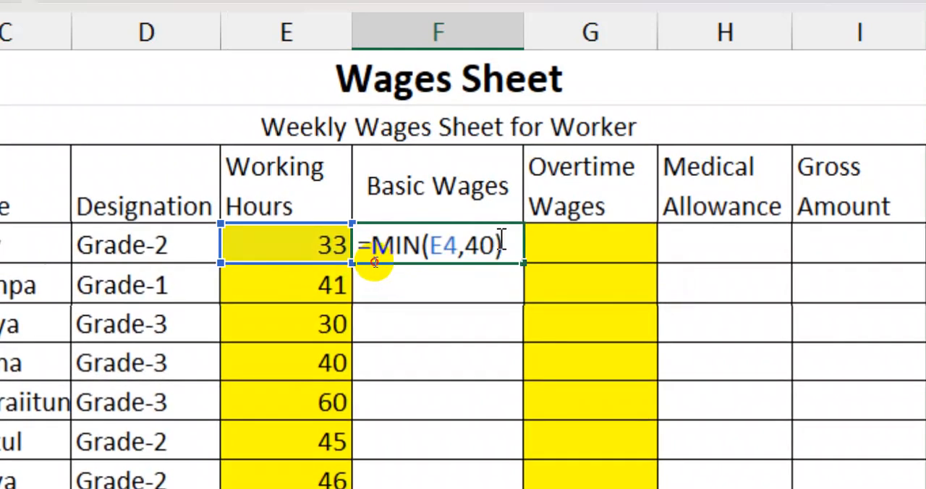
key(Return)
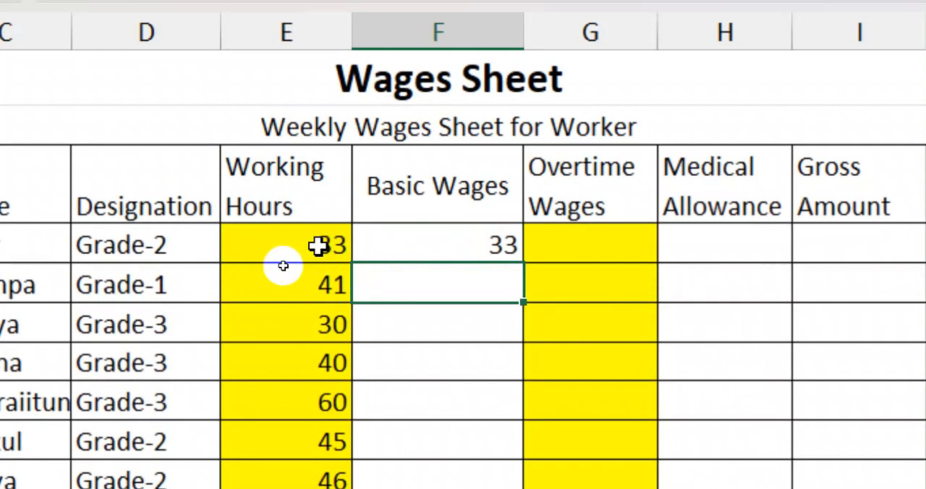
- Replace the MIN formula in F4 with VLOOKUP(D4,$M$4:$N$6,2,0), looking up the designation in the Working Rate table
double_click(423, 241)
drag(370, 246, 536, 250)
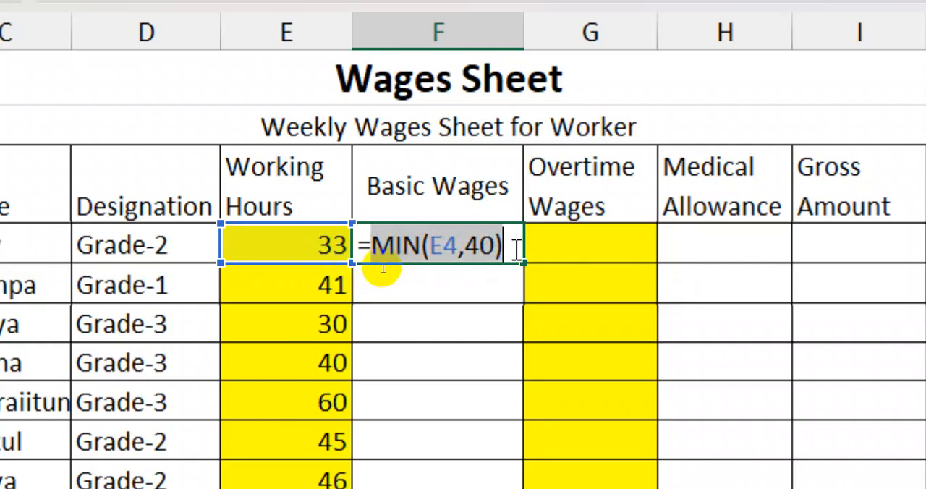
key(BackSpace)
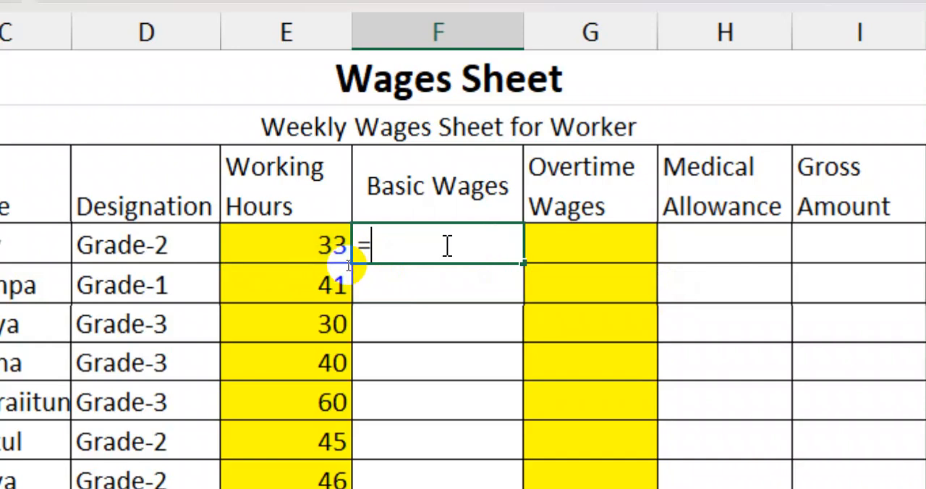
text(vl)
key(Tab)
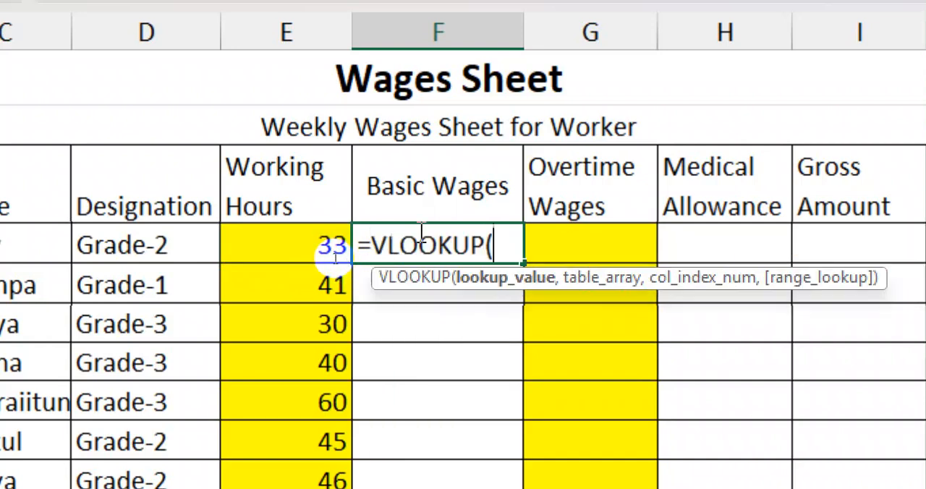
click(159, 239)
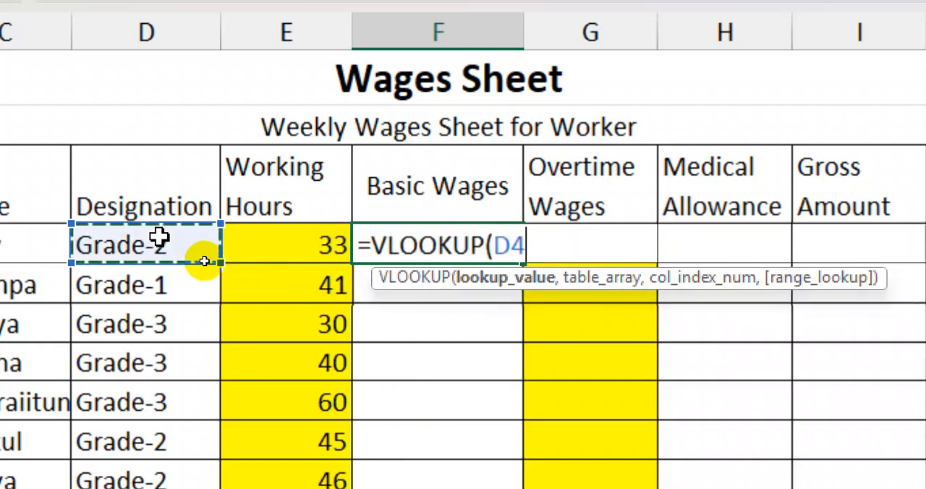
text(,)
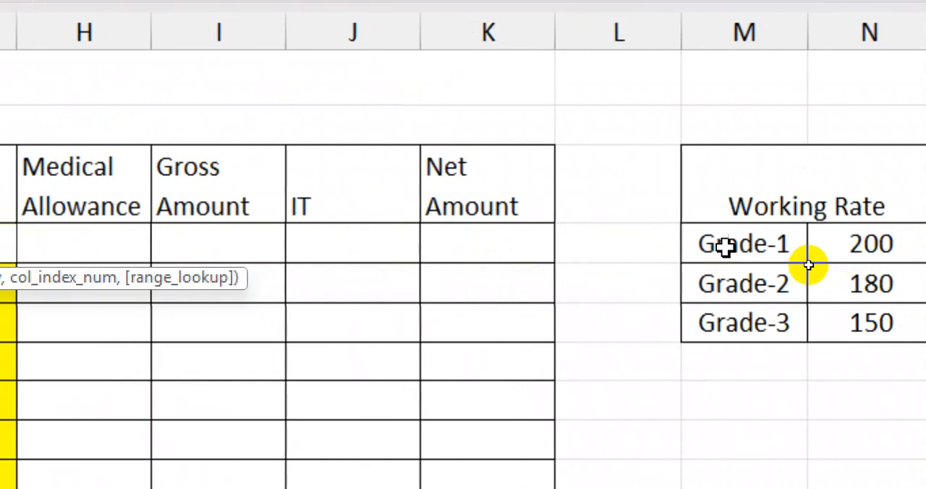
drag(725, 244, 808, 313)
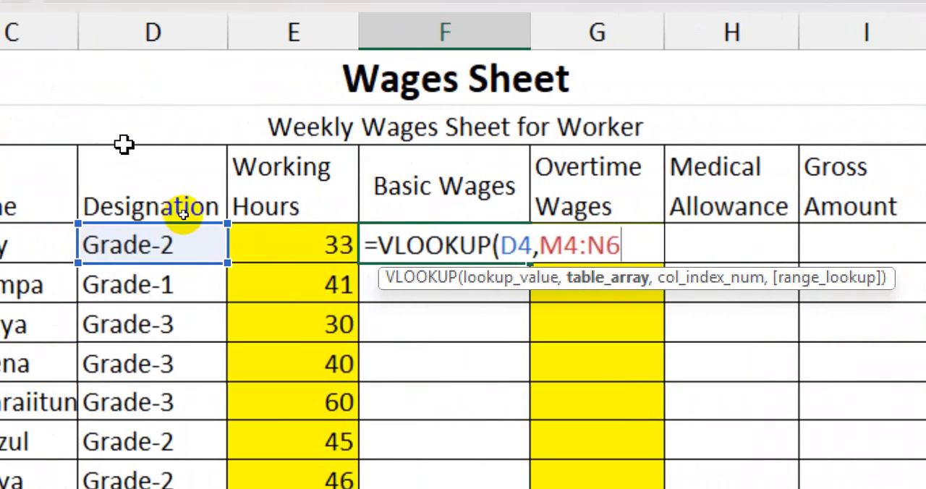
key(F4)
text(,)
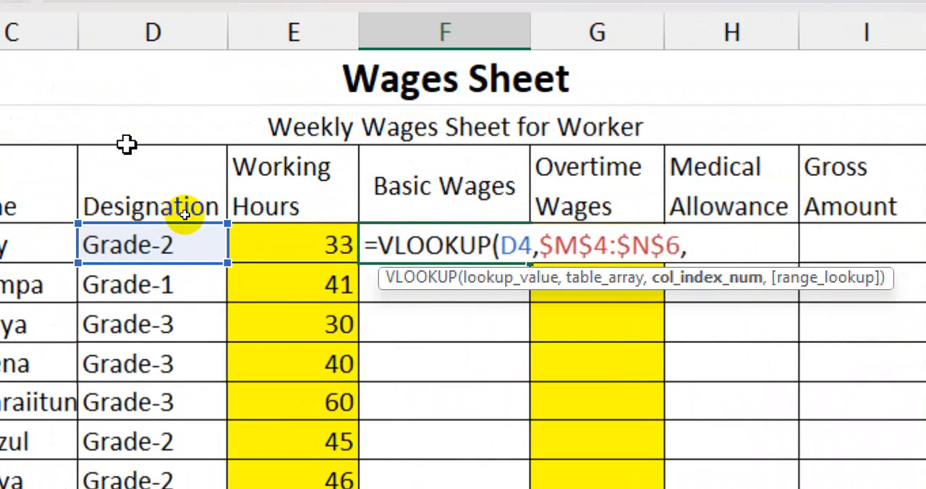
text(2,0))
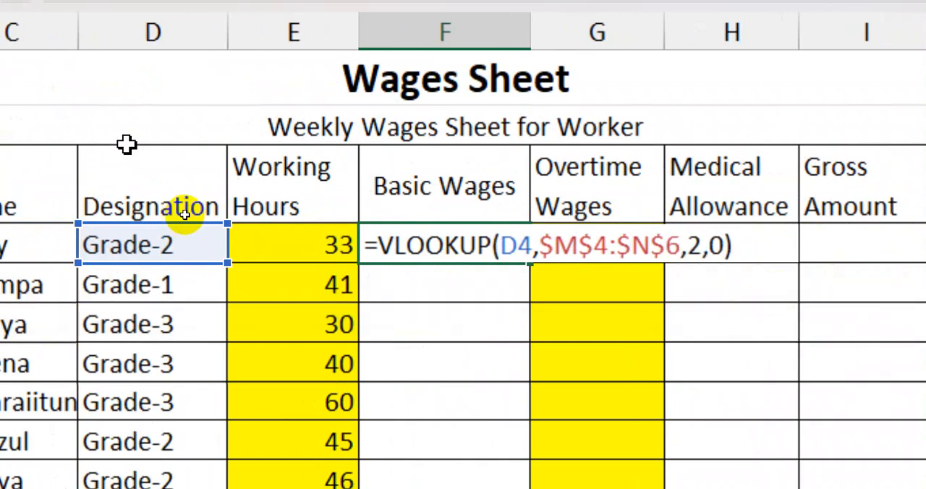
text(*)
- Multiply the VLOOKUP in F4 by MIN(E4,40) and fill the formula down the Basic Wages column to F13
text(MIN(E4,40))
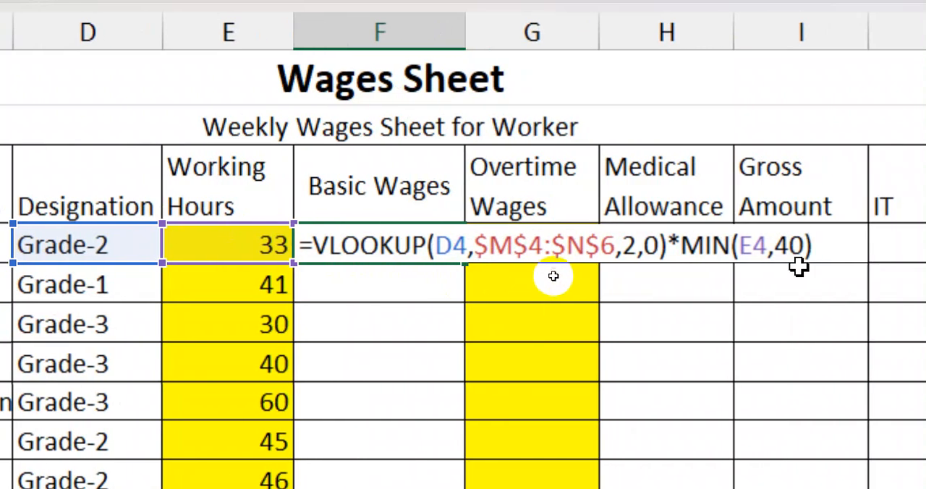
drag(677, 248, 811, 248)
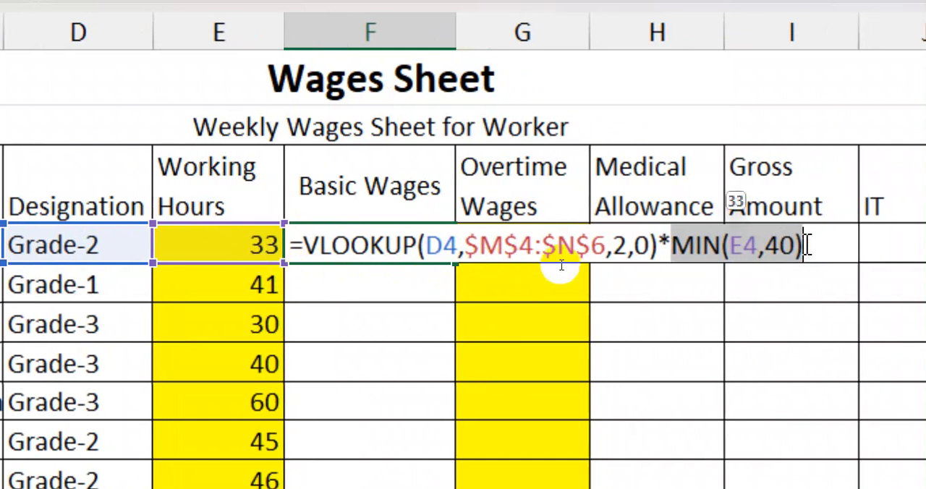
drag(305, 245, 641, 246)
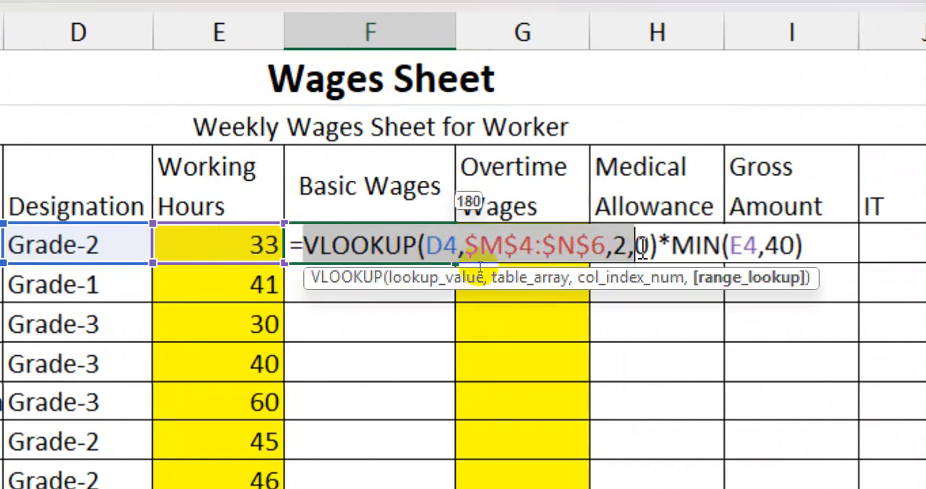
key(Return)
click(429, 243)
drag(456, 263, 424, 459)
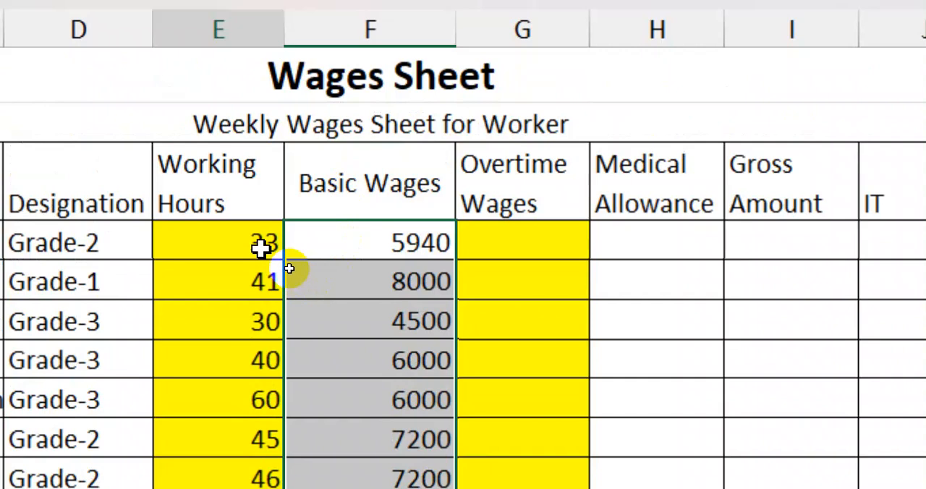
- Test the Basic Wages formula by setting the working hours in E4 to 40 and then to 45
click(264, 97)
text(40)
key(Return)
click(230, 235)
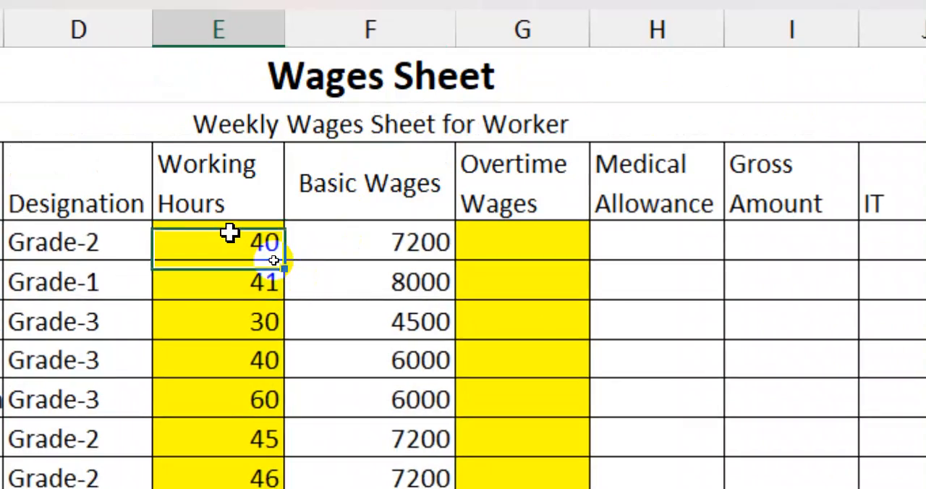
text(4)
key(Return)
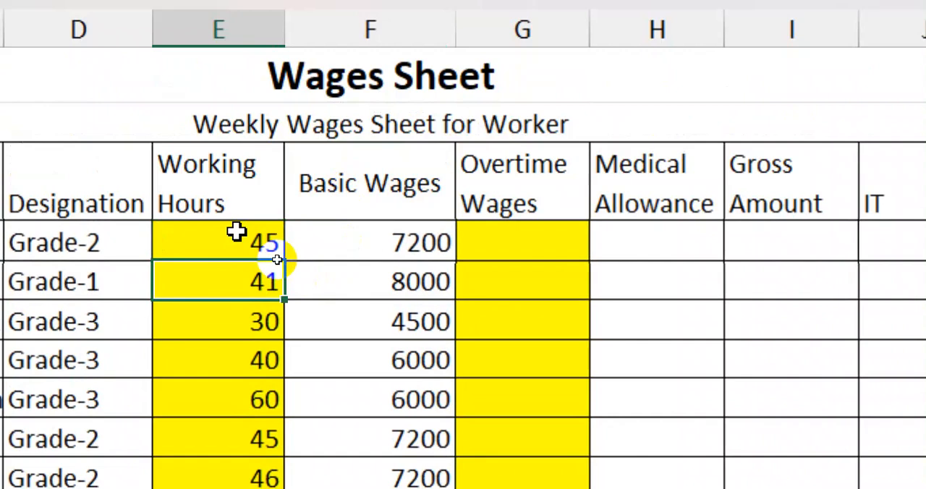
- Inspect the combined VLOOKUP and MIN formula in F4 without changing it
click(436, 245)
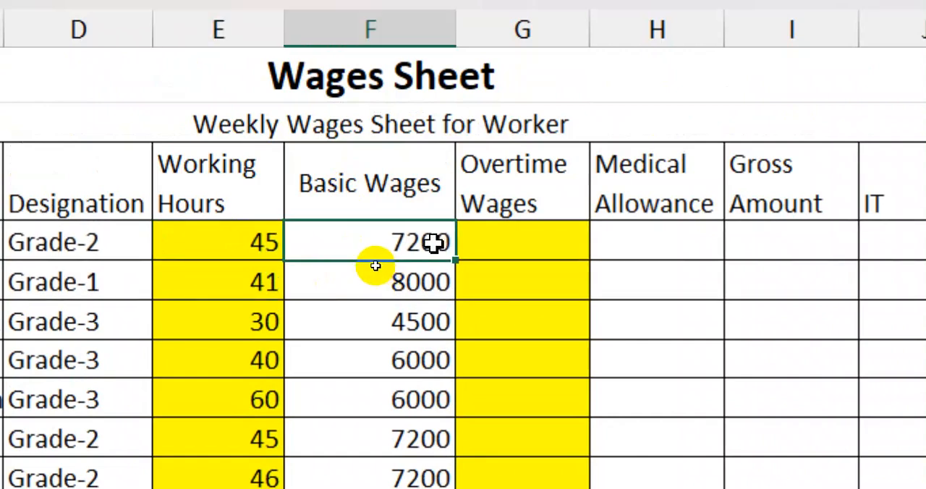
double_click(408, 243)
drag(307, 243, 810, 245)
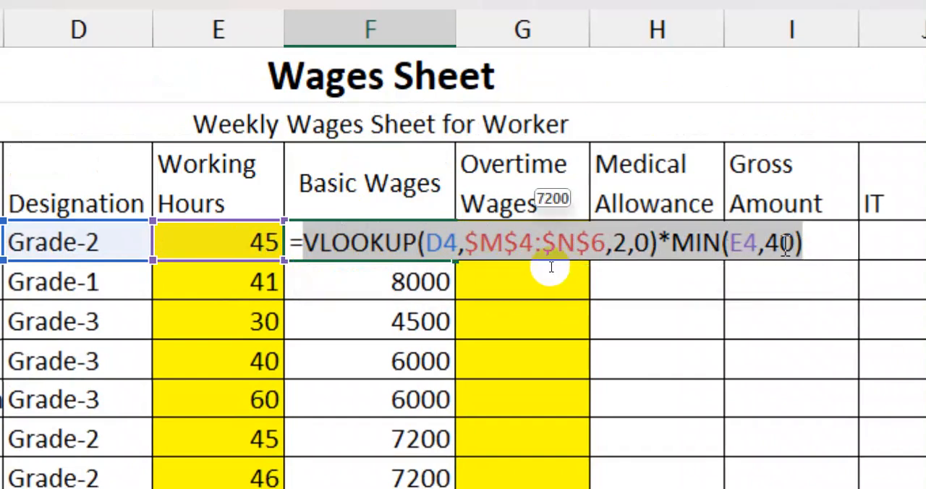
key(Return)
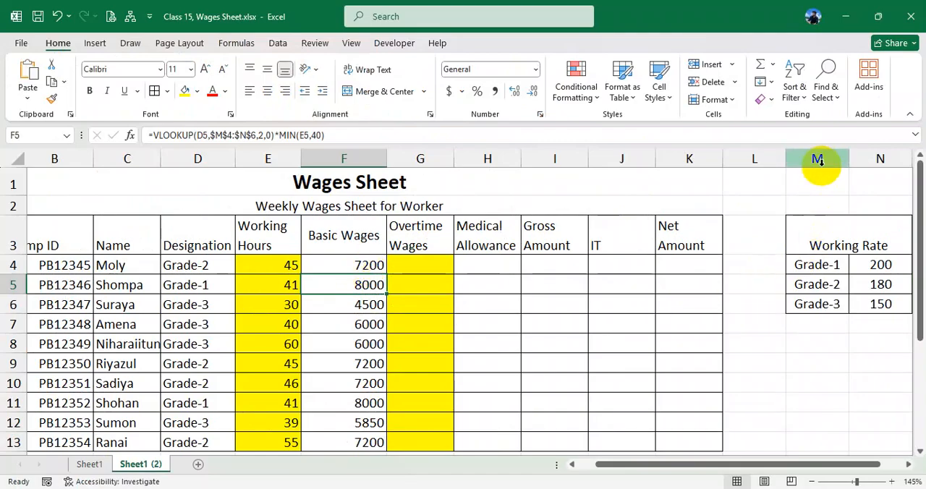
- Clear the whole Working Rate table in M3:N6 to check how Basic Wages depends on it, and undo the deletion
drag(837, 250, 863, 303)
key(Delete)
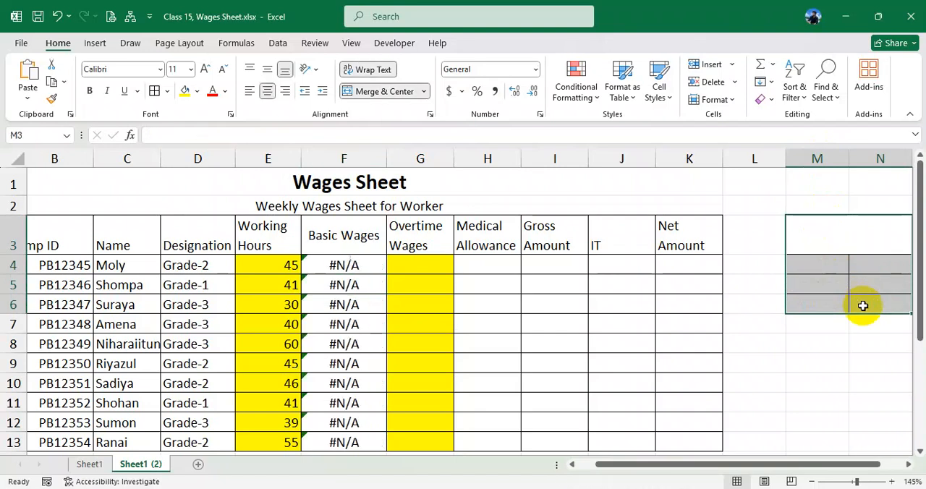
click(354, 265)
key(ctrl+z)
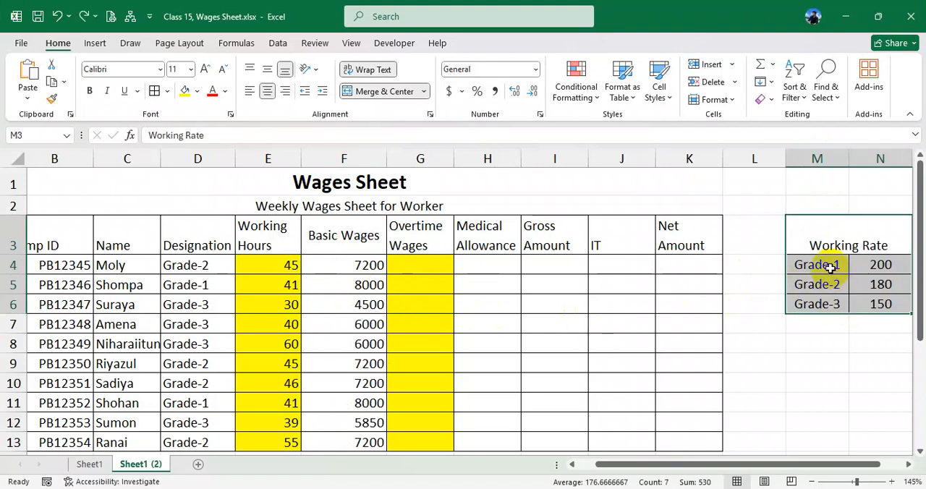
- Clear only the rates in N4:N6 to check their effect on Basic Wages, and undo the deletion
drag(826, 265, 872, 302)
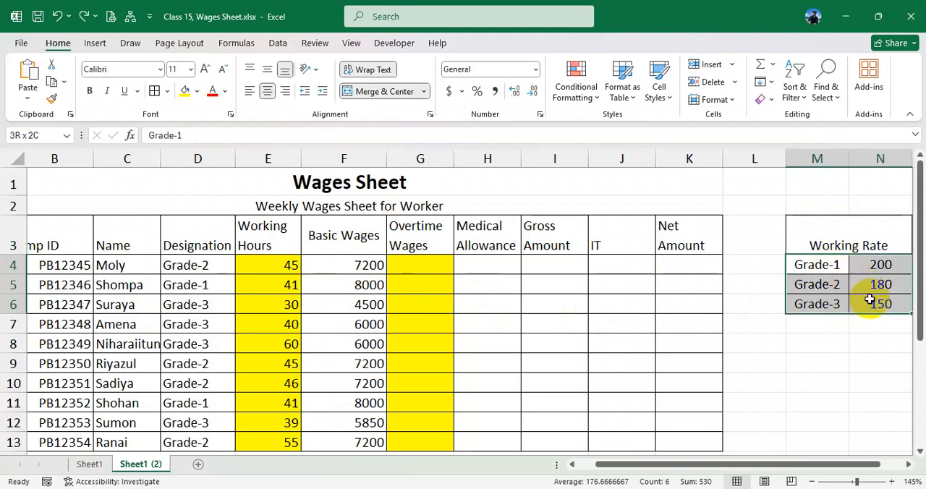
drag(877, 265, 881, 301)
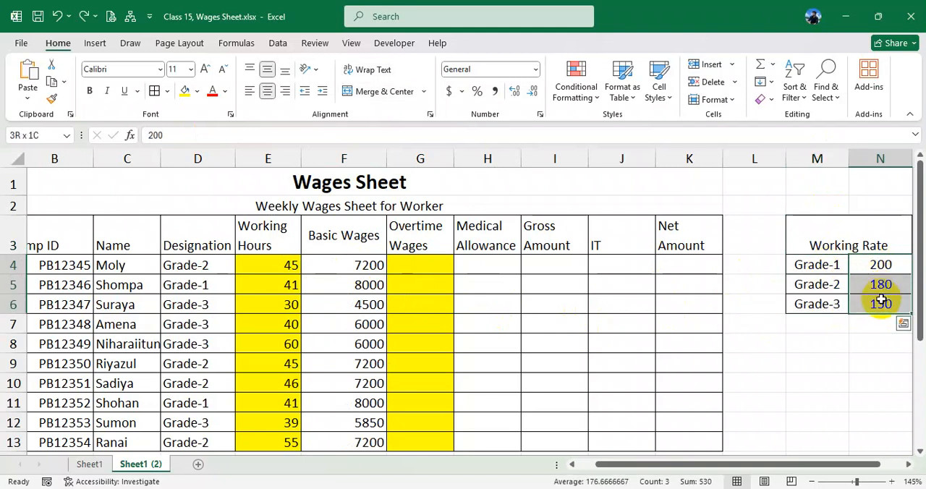
key(Delete)
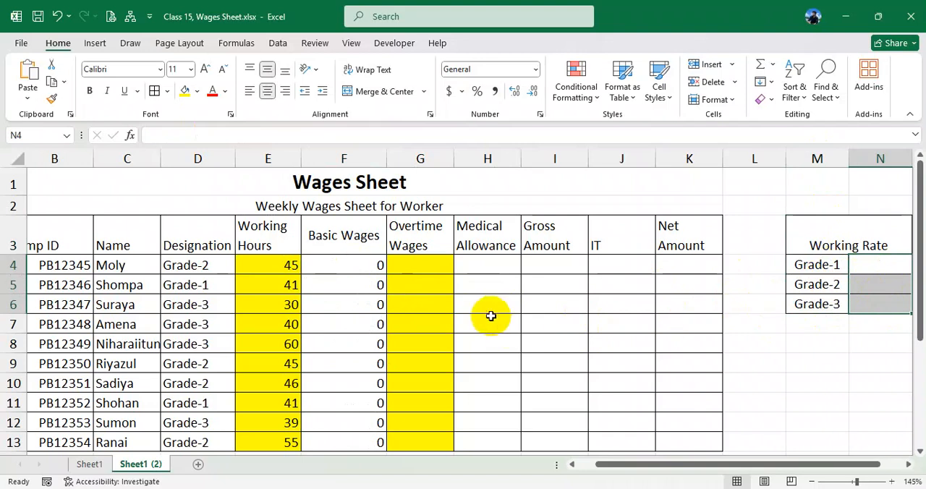
key(ctrl+z)
- Clear only the grade names in M4:M6 to check their effect on Basic Wages, and undo the deletion
drag(822, 267, 820, 310)
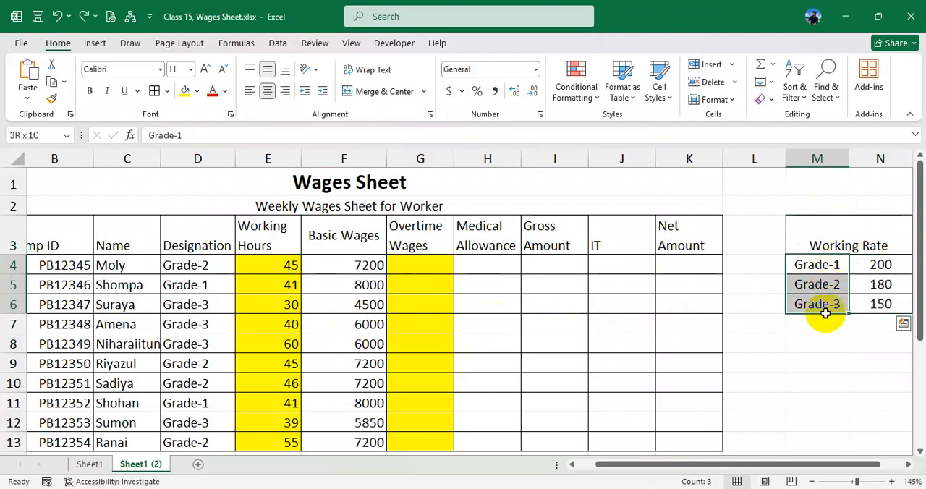
key(Delete)
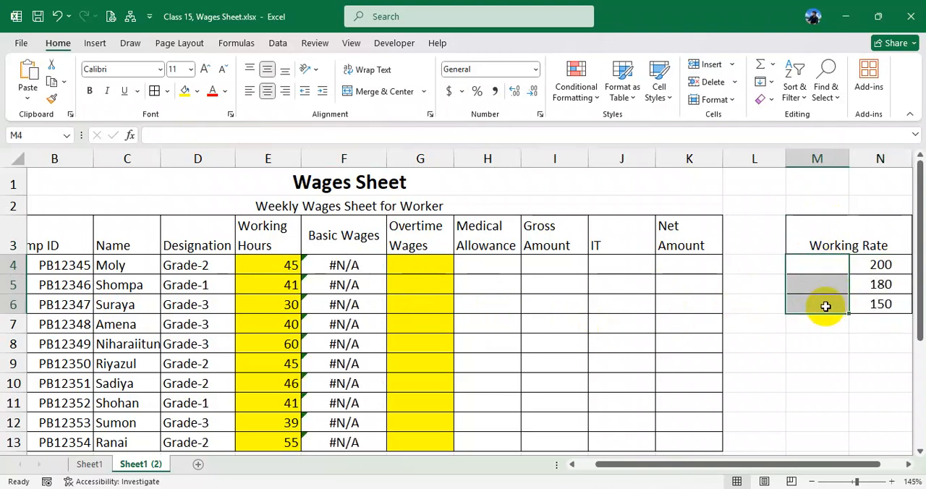
key(ctrl+z)
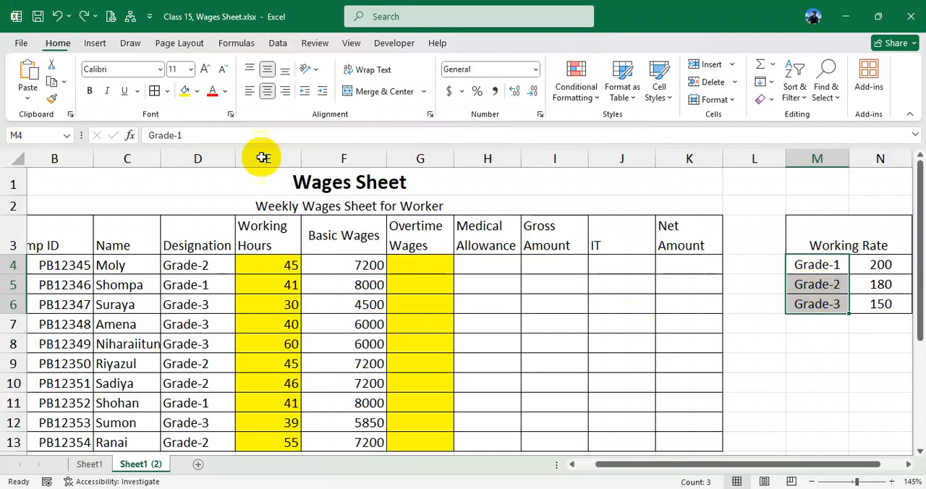
- Review the cell references used by the Basic Wages formula in F4
click(357, 267)
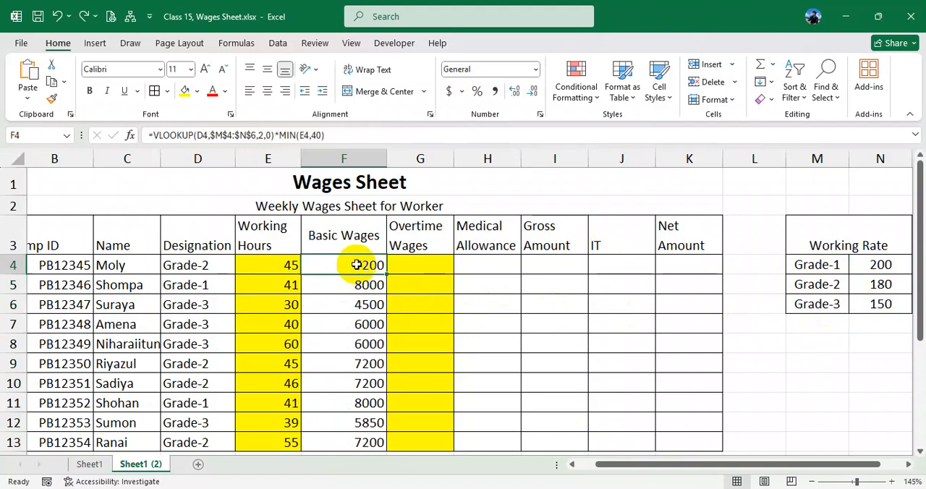
double_click(356, 264)
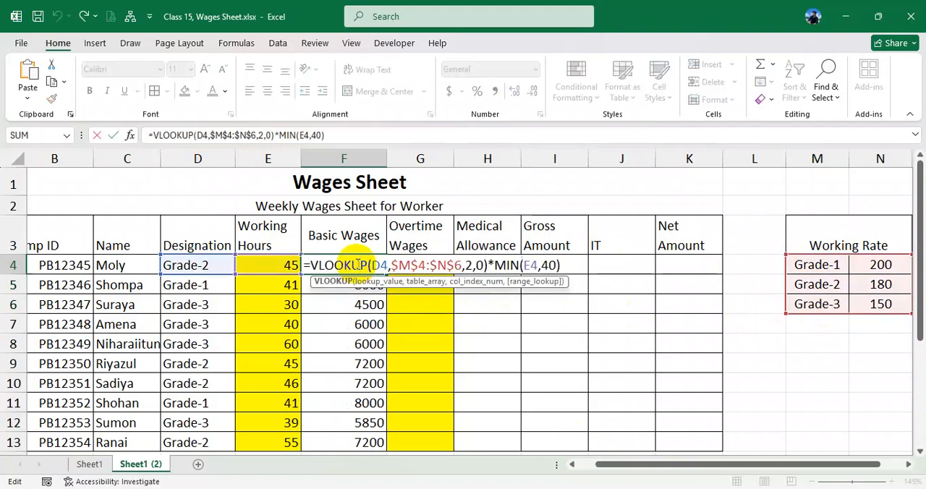
key(Return)
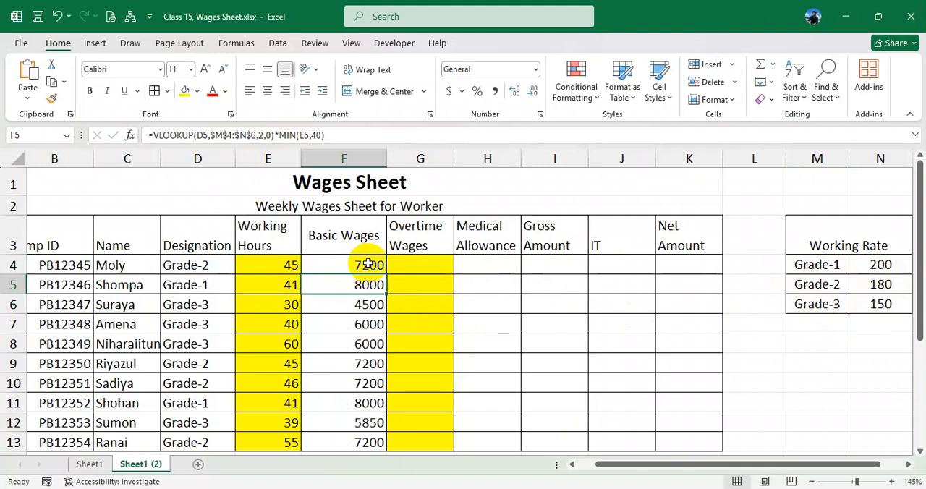
click(368, 264)
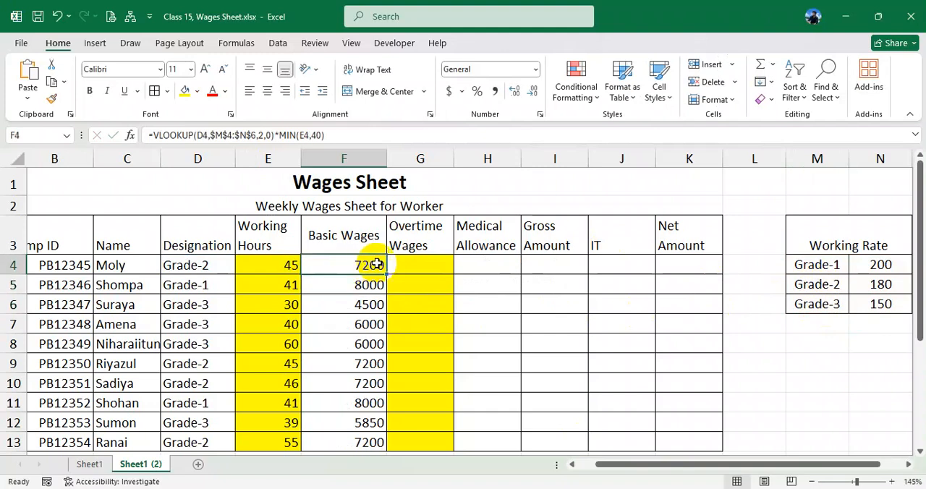
- Calculate Overtime Wages in G4 with =IF(E4>40,(E4-40)*250,"") and fill the formula down to G13
click(415, 264)
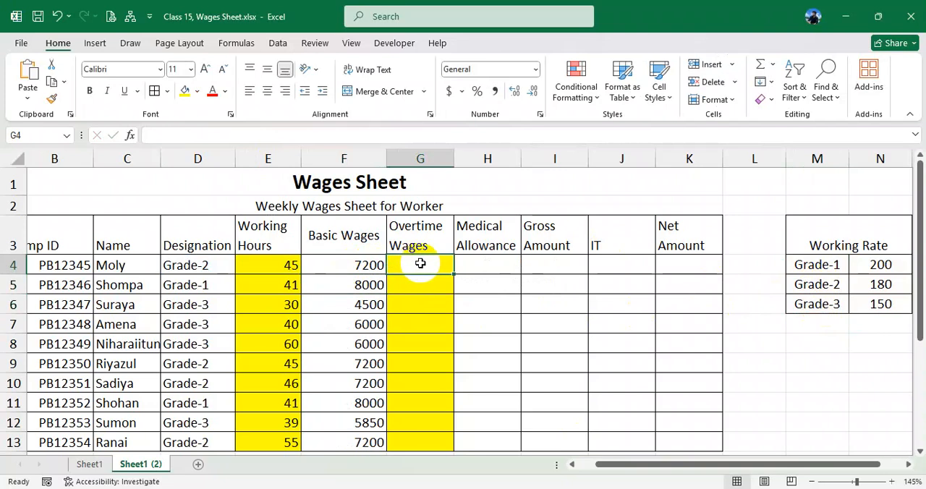
text(=if()
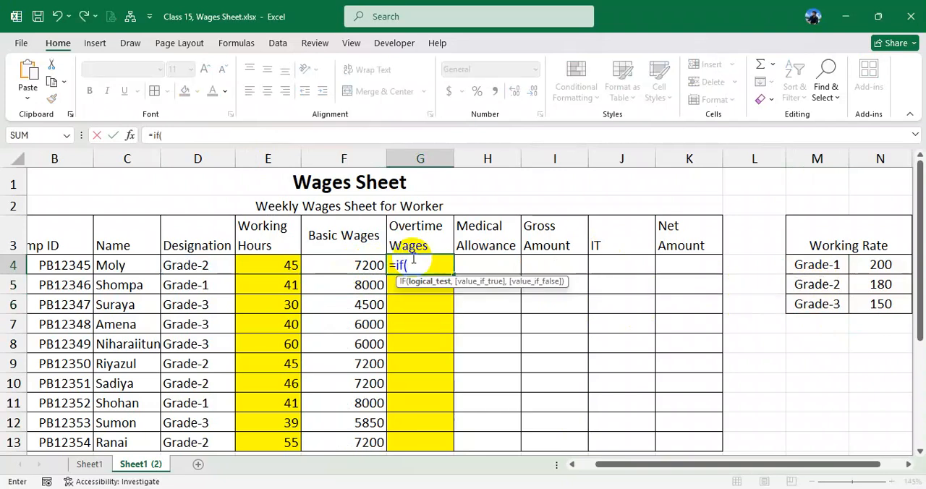
click(288, 263)
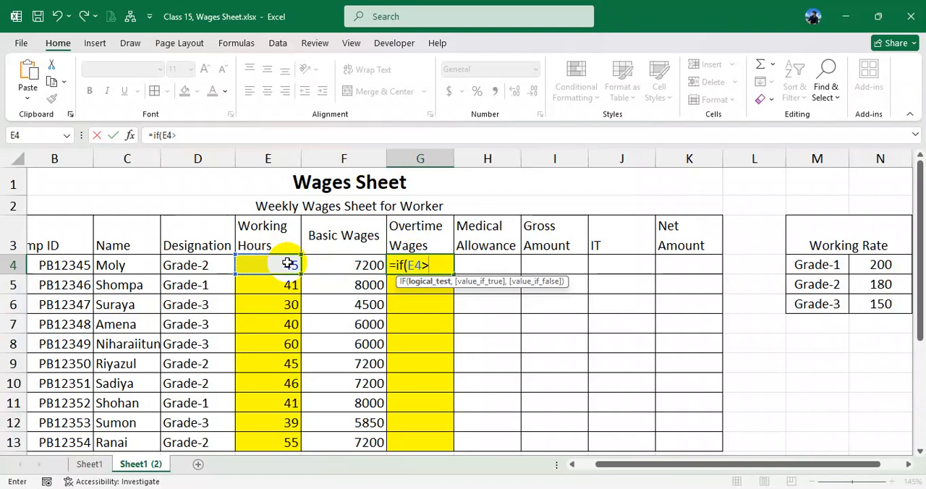
text(>40,)
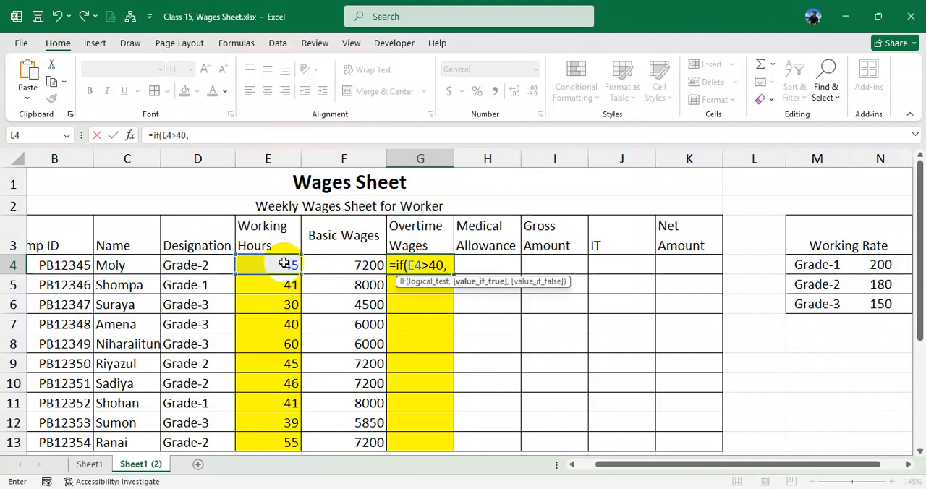
text(()
click(283, 263)
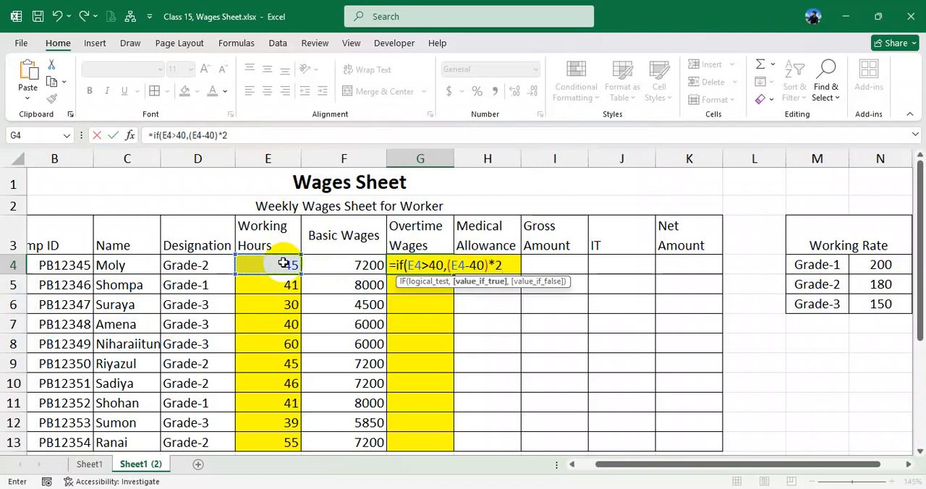
text(,)
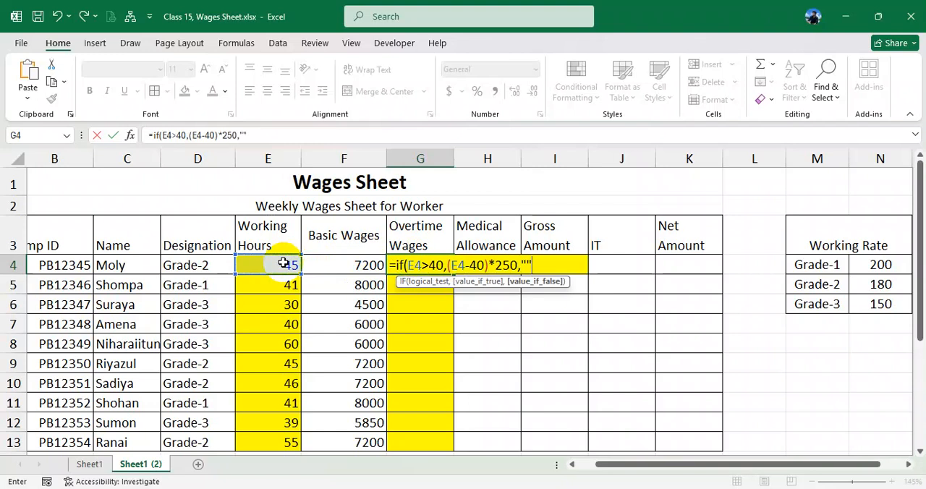
text(""))
key(Return)
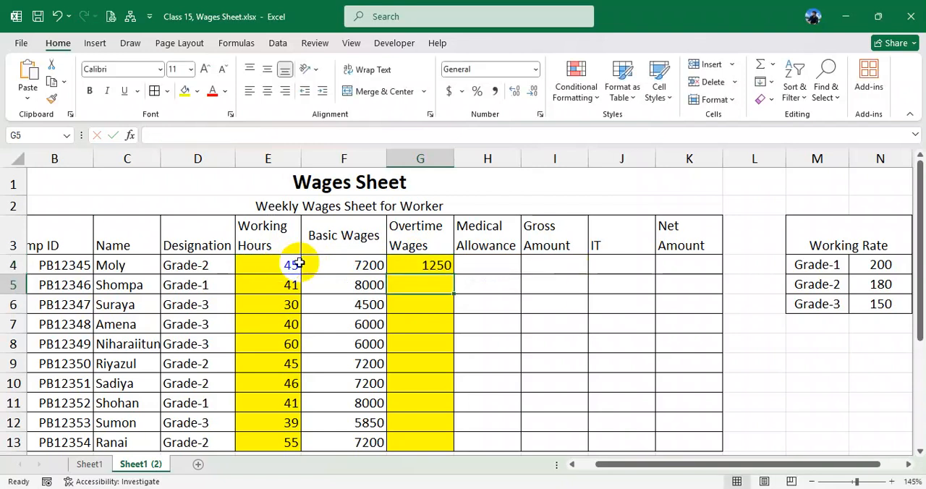
click(440, 264)
drag(454, 275, 448, 445)
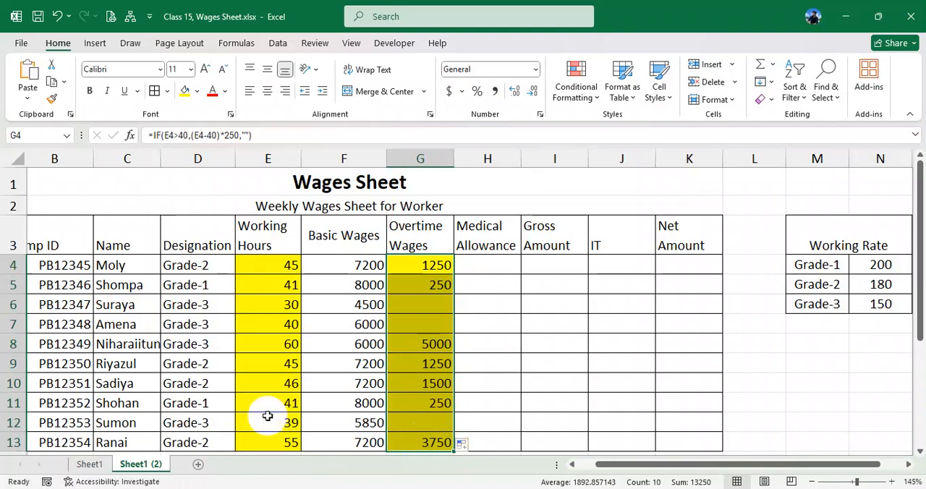
- Compare the Basic and Overtime Wages columns on Sheet1 (2) with the completed wages sheet on Sheet1
click(91, 465)
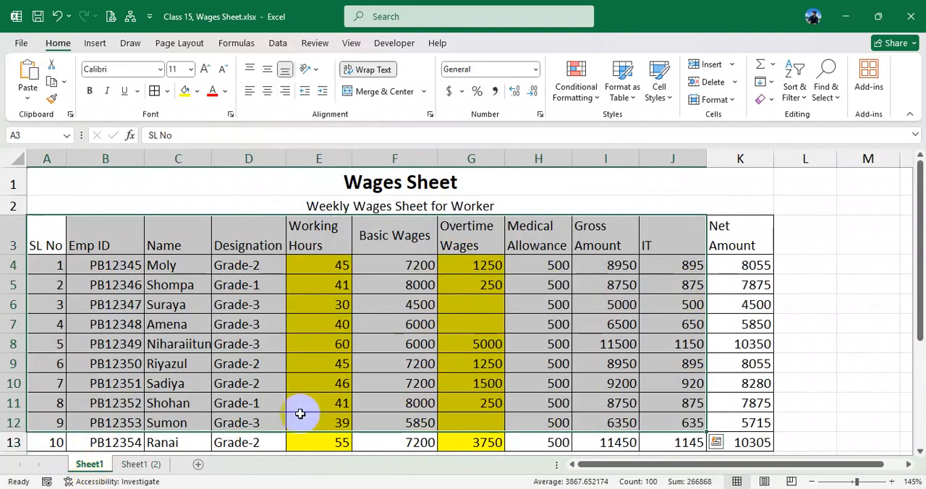
click(149, 463)
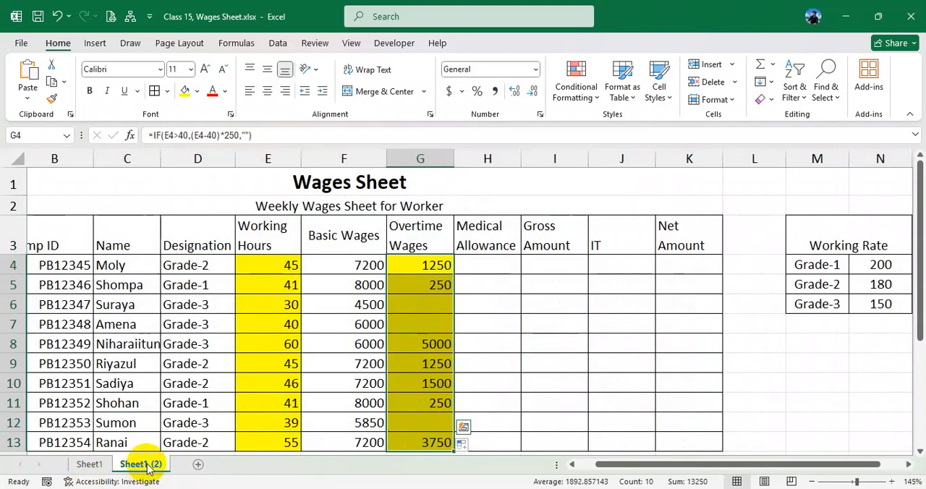
click(89, 464)
click(239, 365)
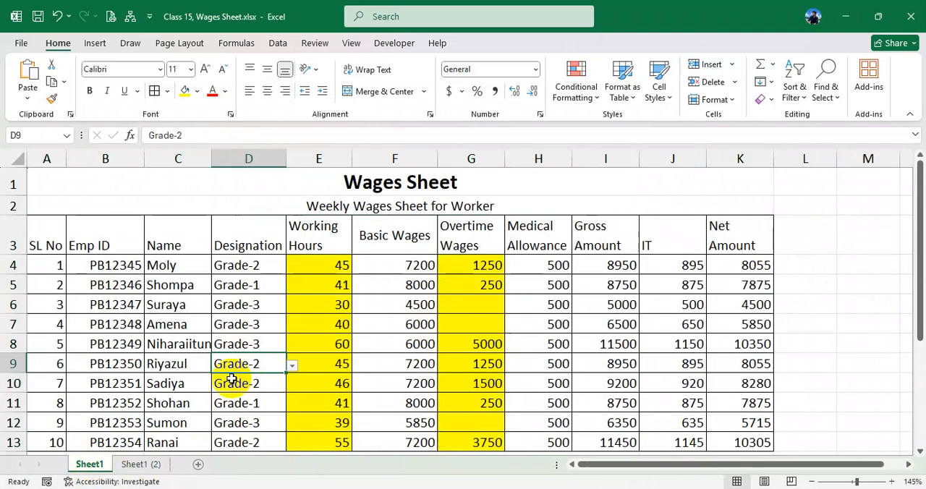
click(149, 465)
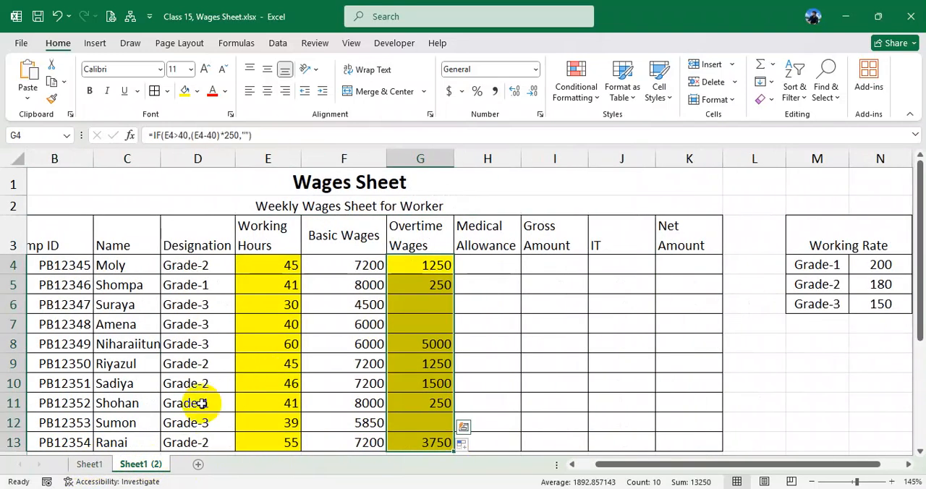
click(90, 465)
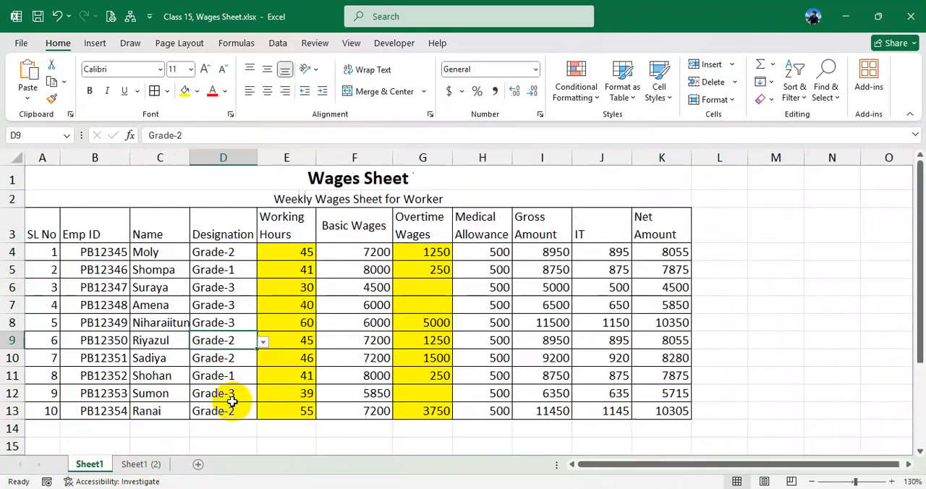
click(149, 464)
scroll(217, 383, down, 1)
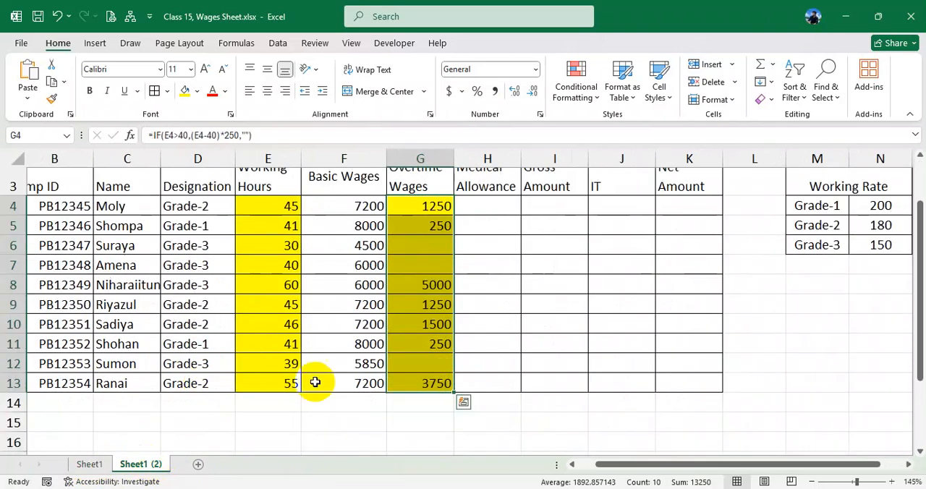
drag(615, 466, 560, 478)
scroll(328, 360, up, 1)
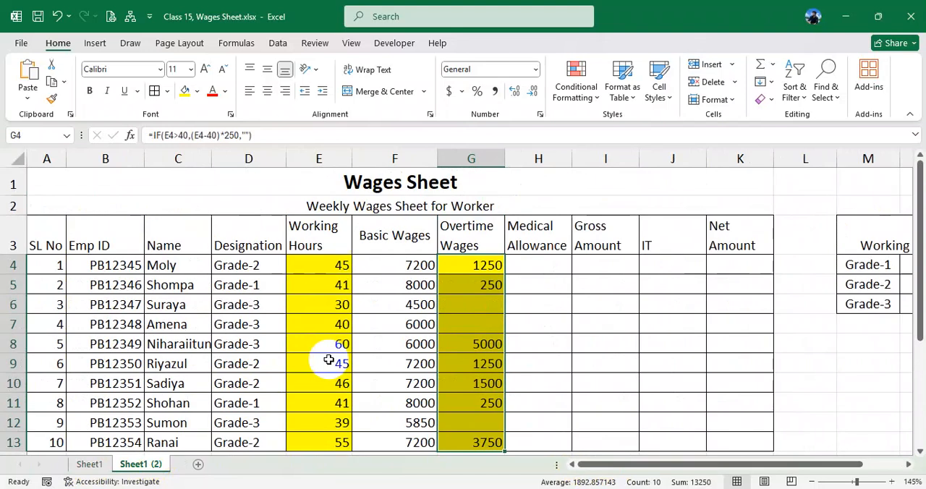
- Examine the VLOOKUP formula for Basic Wages in column F and the Working Rate table in M3:N6 it depends on
double_click(401, 263)
key(Return)
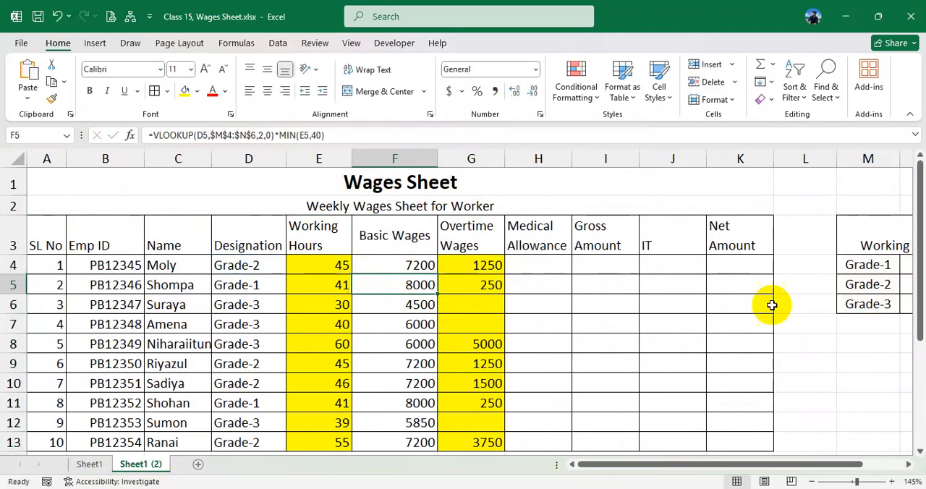
drag(864, 234, 897, 304)
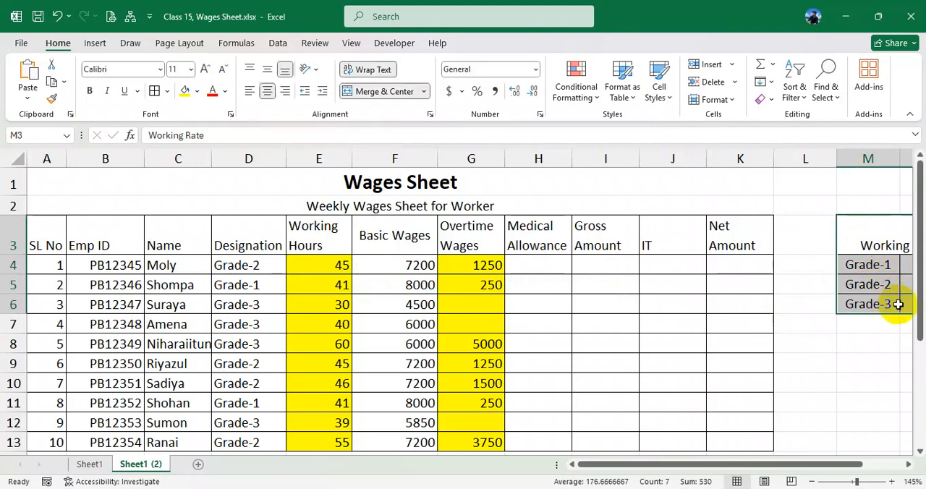
drag(873, 241, 879, 303)
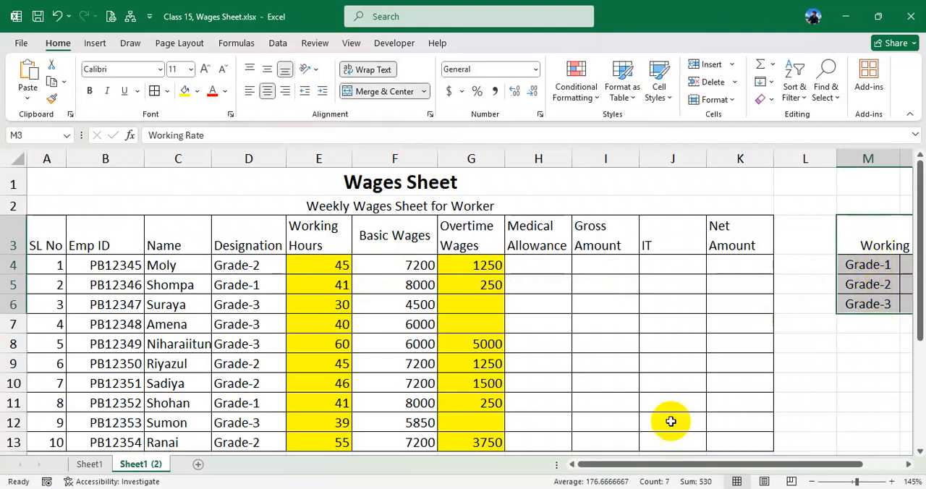
drag(646, 465, 662, 469)
drag(699, 470, 700, 469)
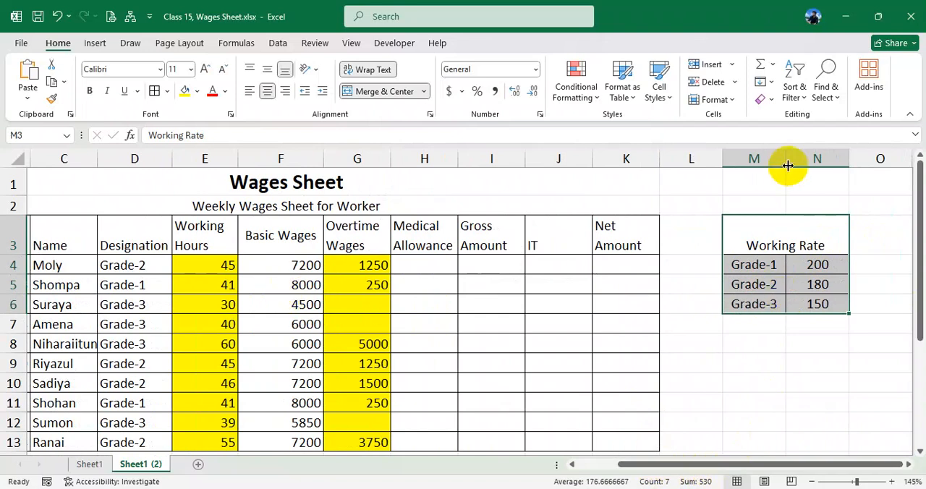
drag(760, 159, 822, 159)
drag(768, 246, 786, 307)
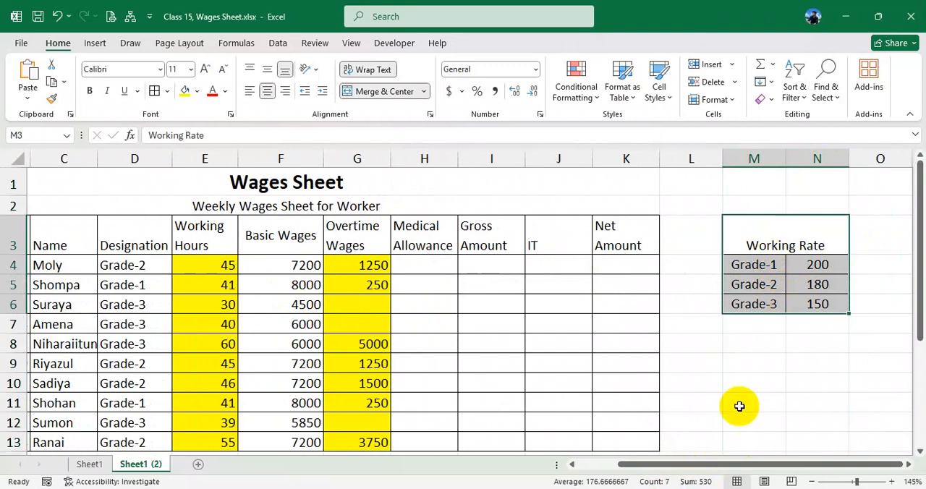
drag(771, 245, 773, 302)
drag(694, 466, 718, 471)
drag(750, 243, 757, 304)
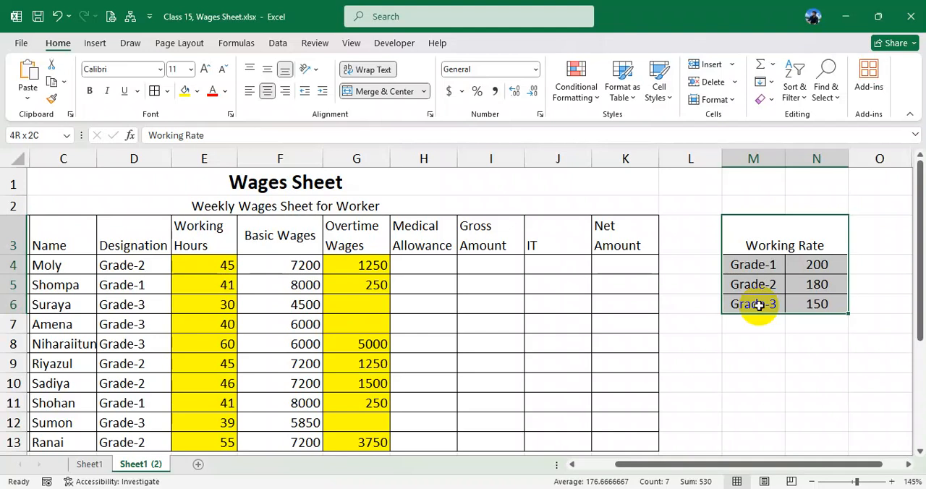
drag(721, 471, 632, 473)
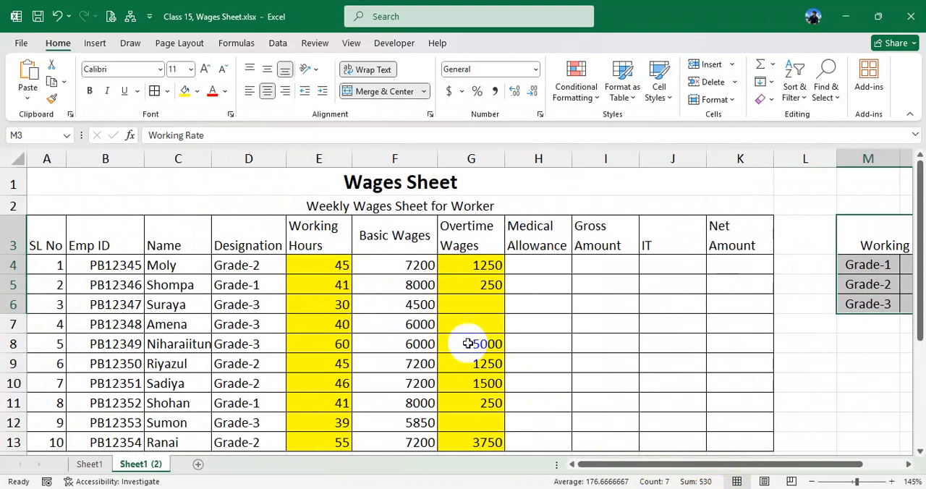
click(408, 267)
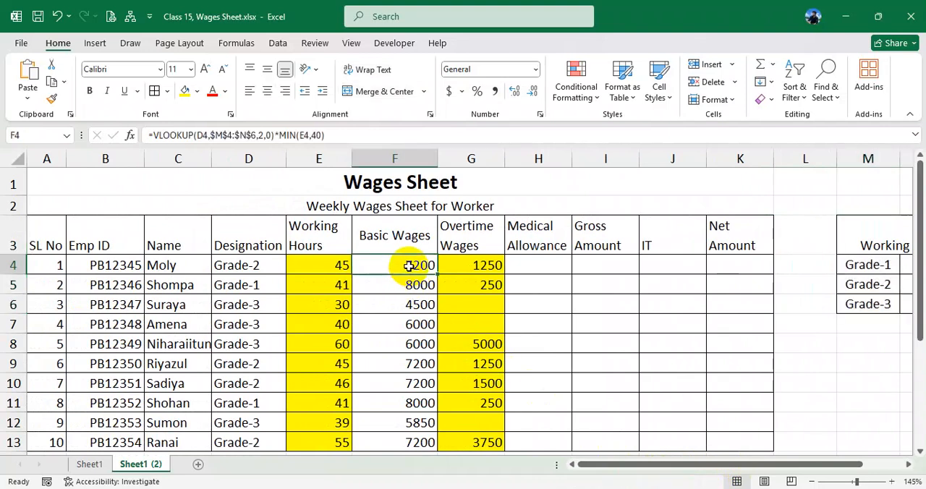
- Clear the existing Basic Wages formulas from F4:F13 on Sheet1
click(90, 464)
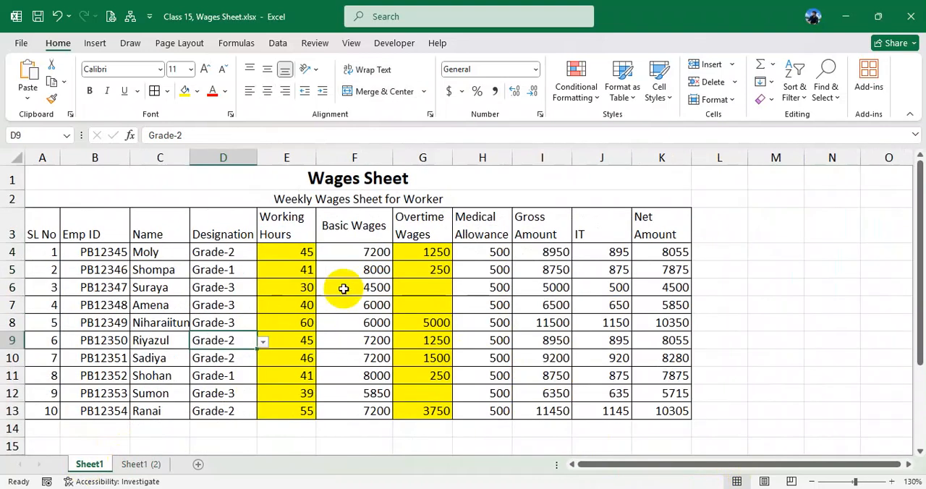
click(354, 258)
ctrl+scroll(356, 282, up, 1)
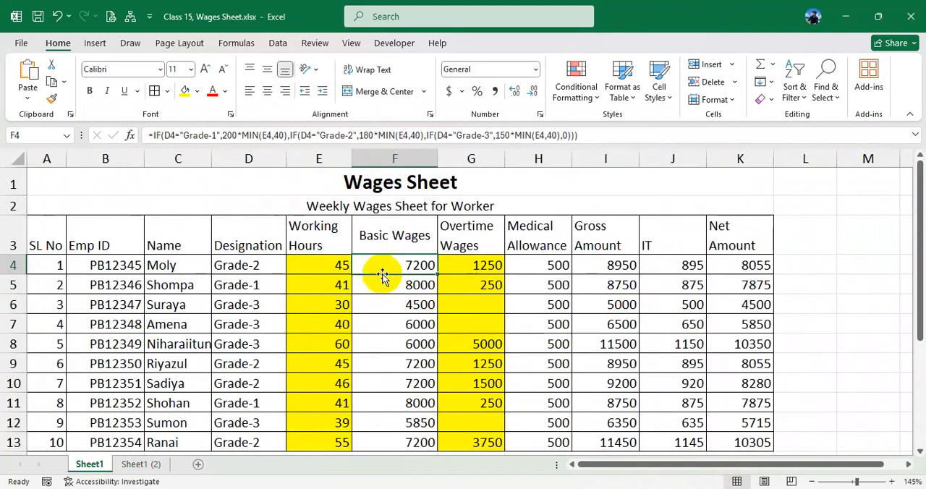
drag(387, 266, 403, 391)
key(Delete)
scroll(398, 389, up, 1)
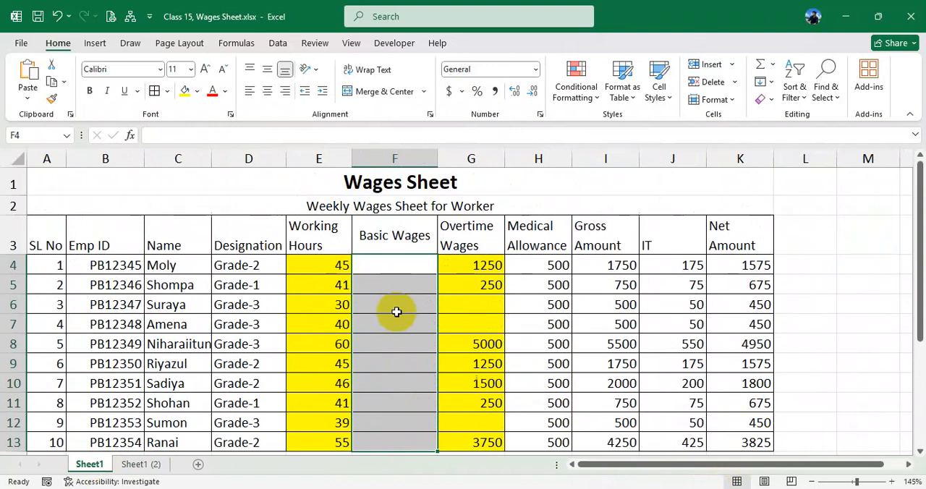
- Start the Basic Wages formula in F4 with an IF testing whether D4 equals "Grade-1"
click(392, 264)
text(=if()
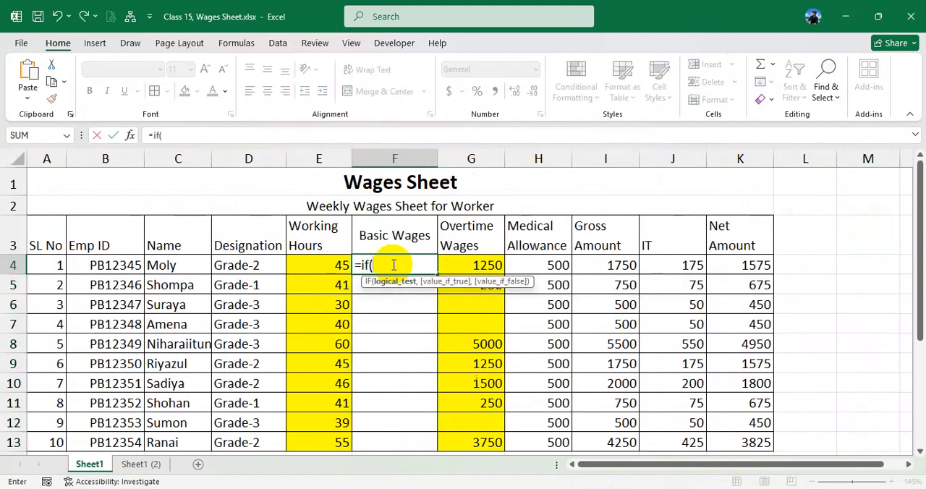
click(265, 265)
text(=)
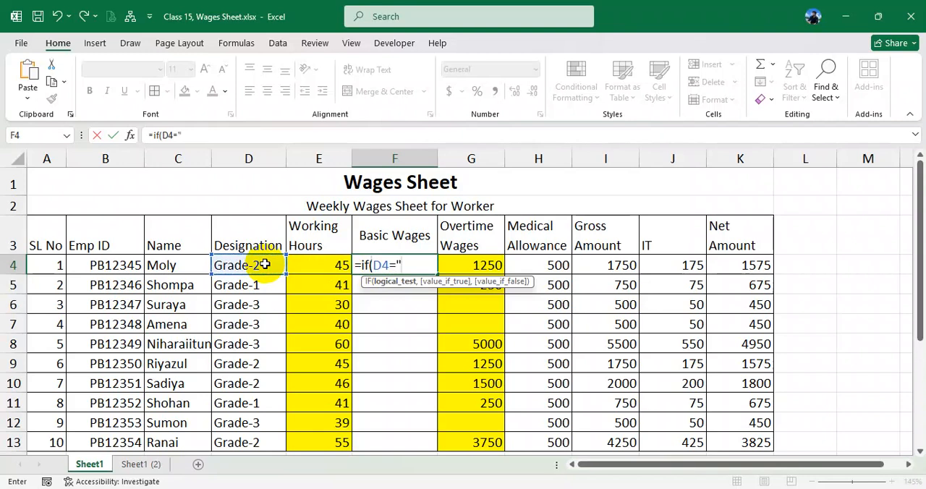
text("Grade- 1)
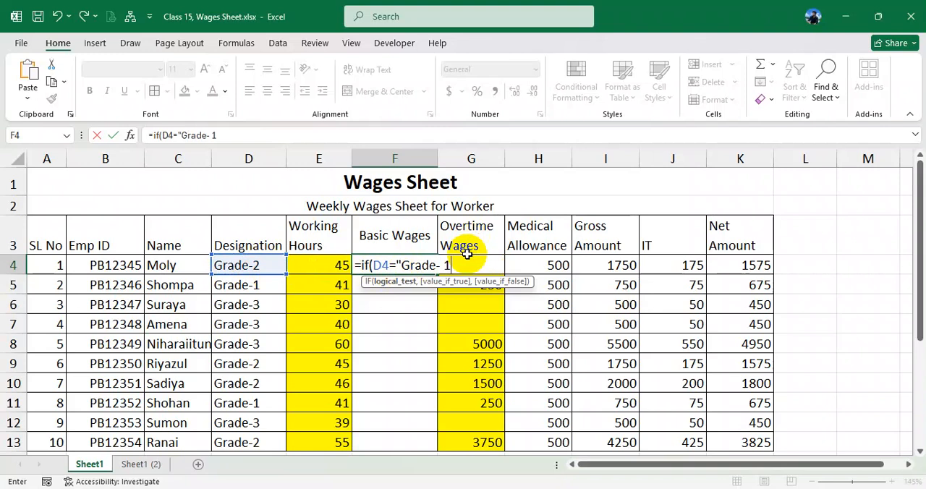
text(,)
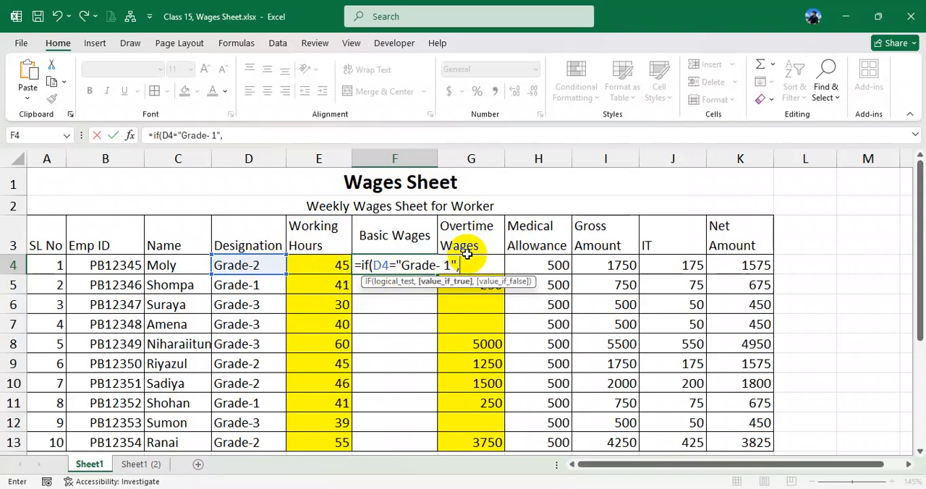
key(BackSpace)
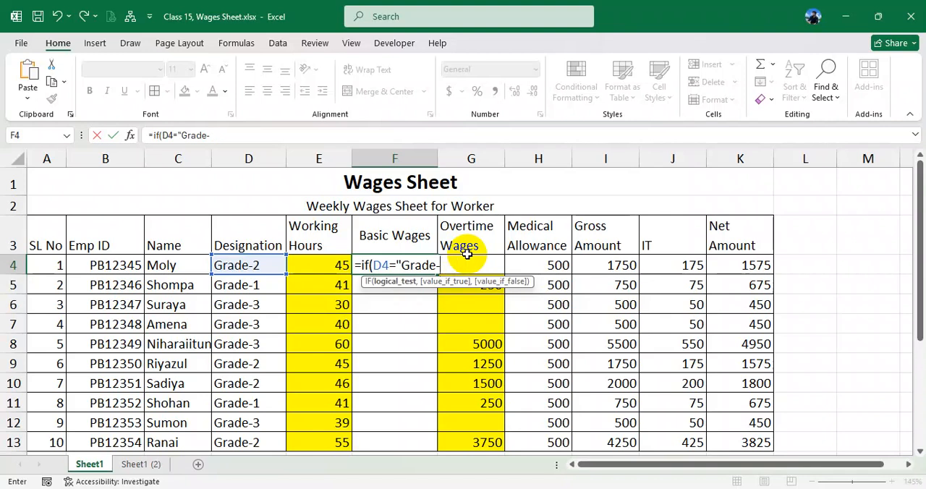
text(,)
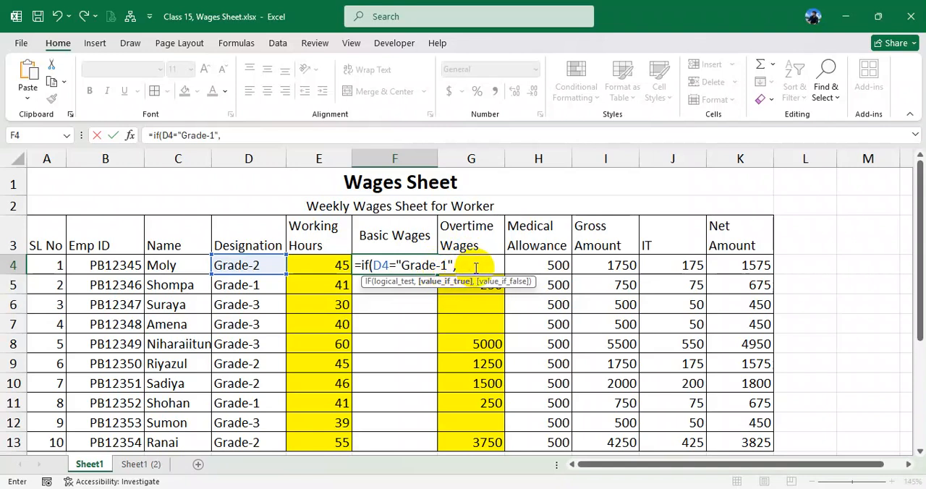
- Set the Grade-1 result in the F4 formula to 200*MIN(E4,40)
text(200*)
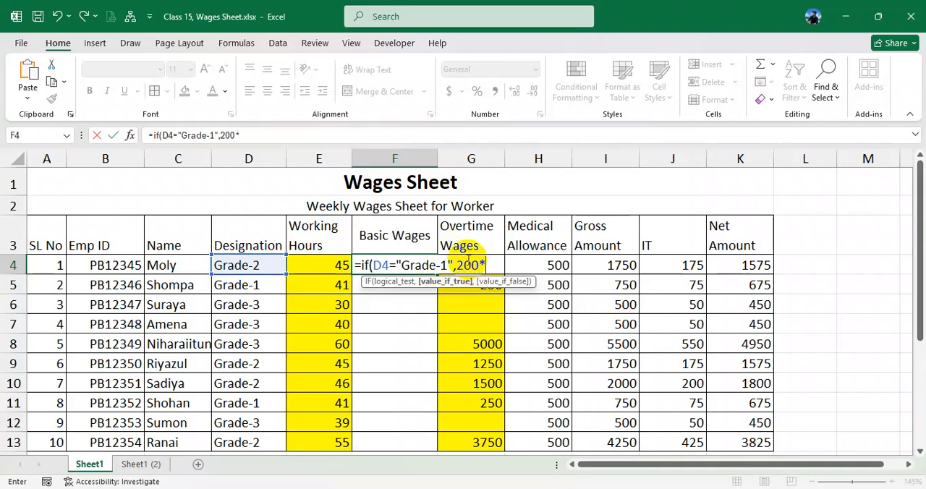
text(min()
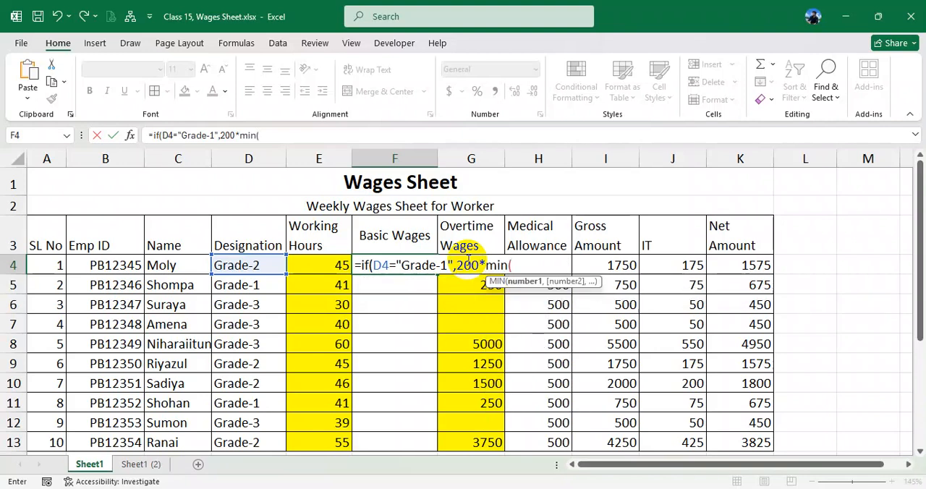
click(337, 266)
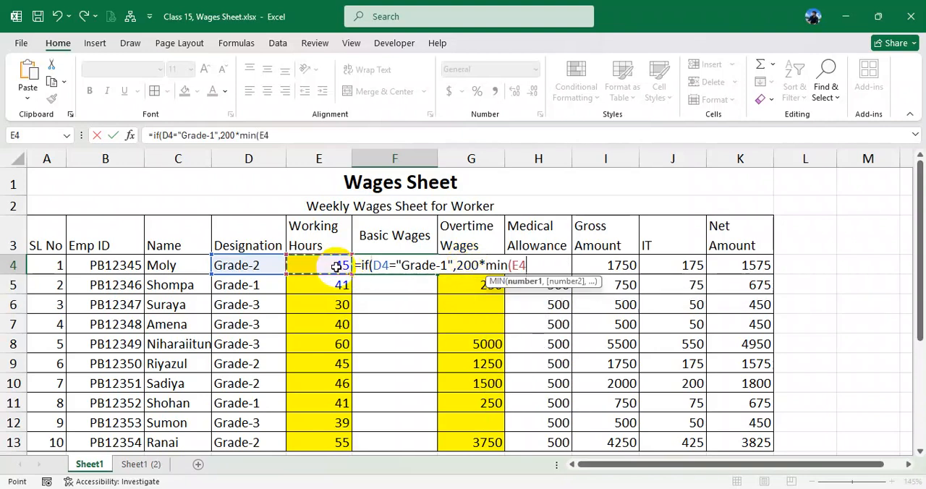
text(,40))
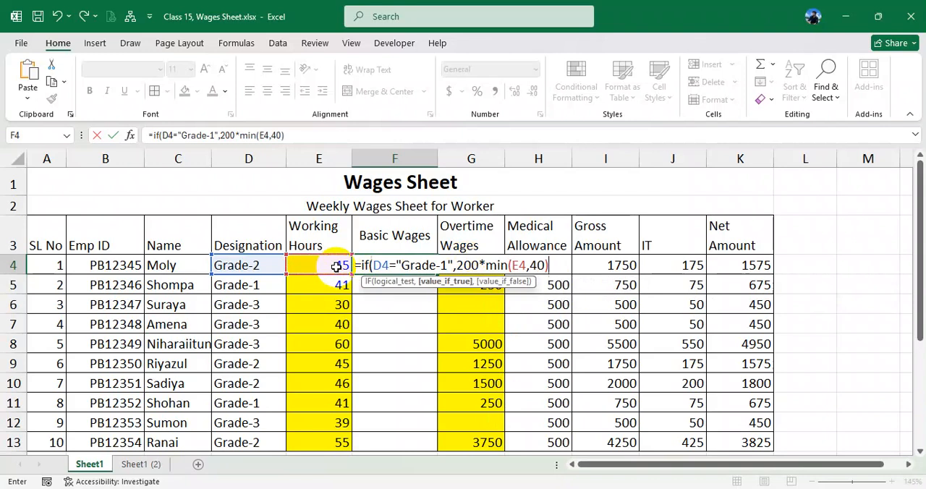
text(,)
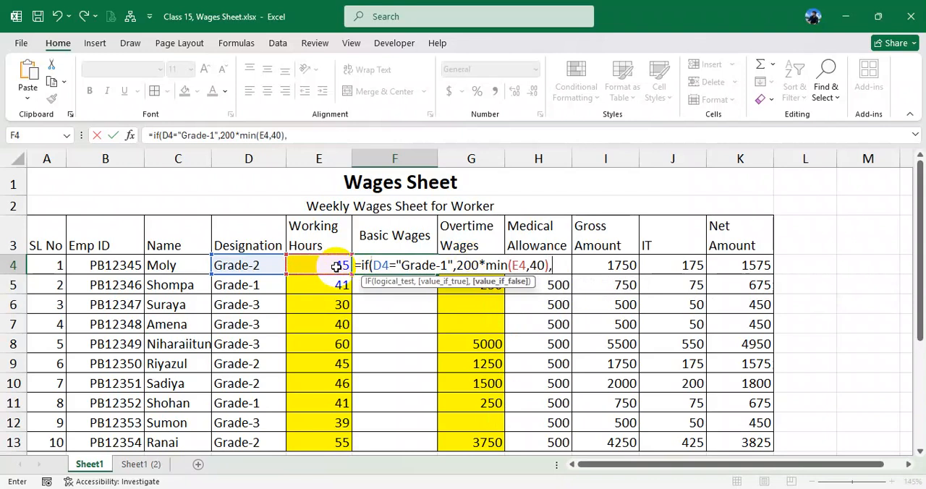
- Nest a second IF on a new line of the F4 formula, testing whether D4 equals "Grade-2"
key(alt+Return)
text(if)
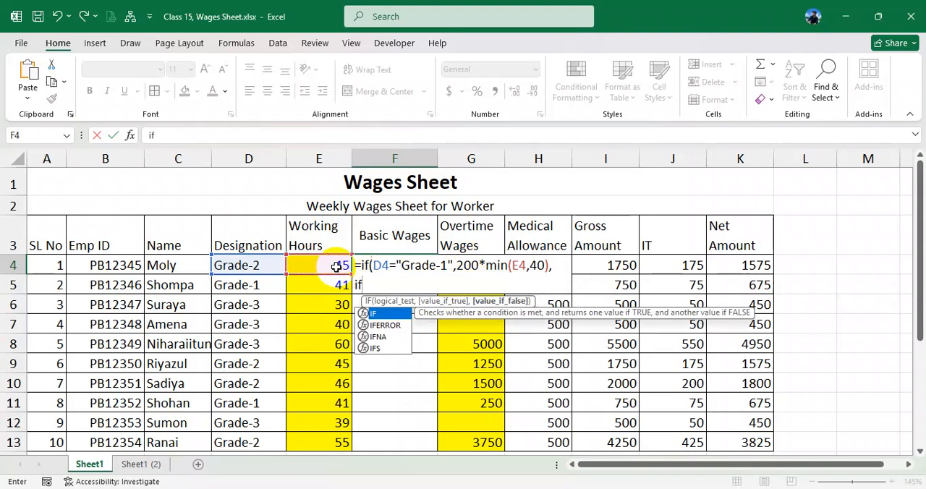
text(()
click(266, 264)
text(="Grade-2)
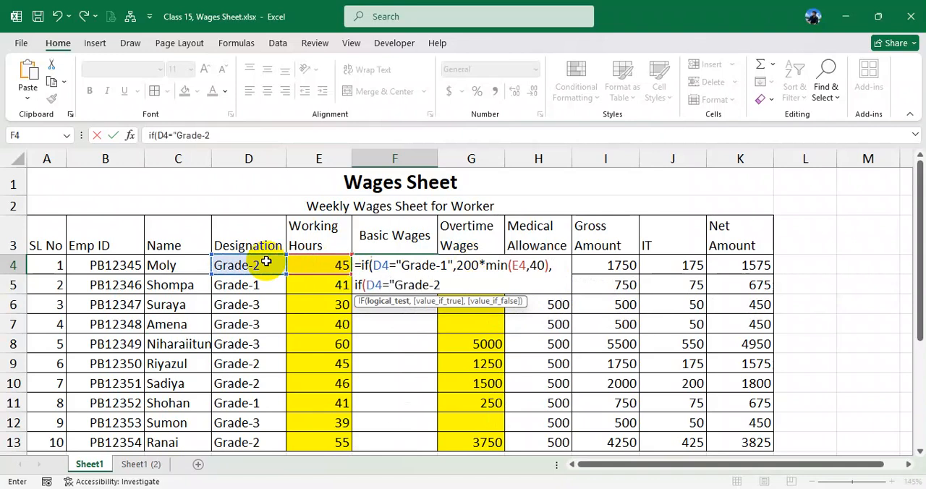
text(",)
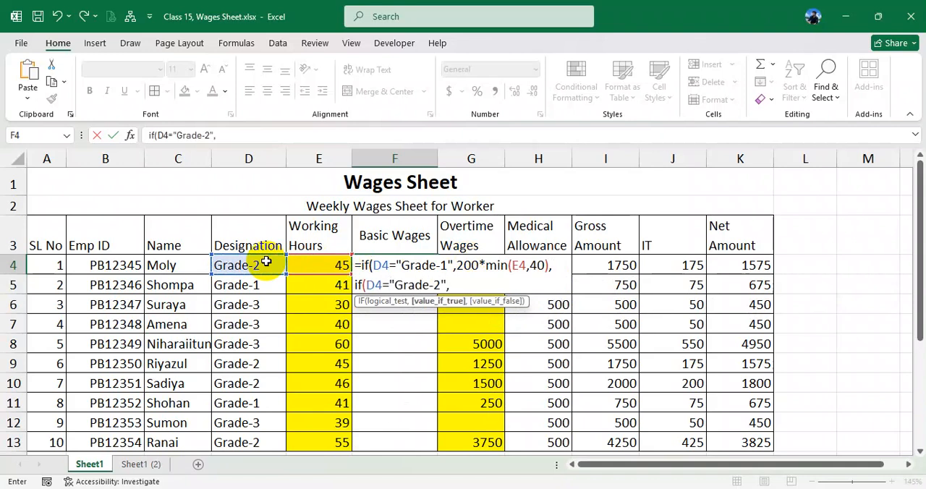
text(180,)
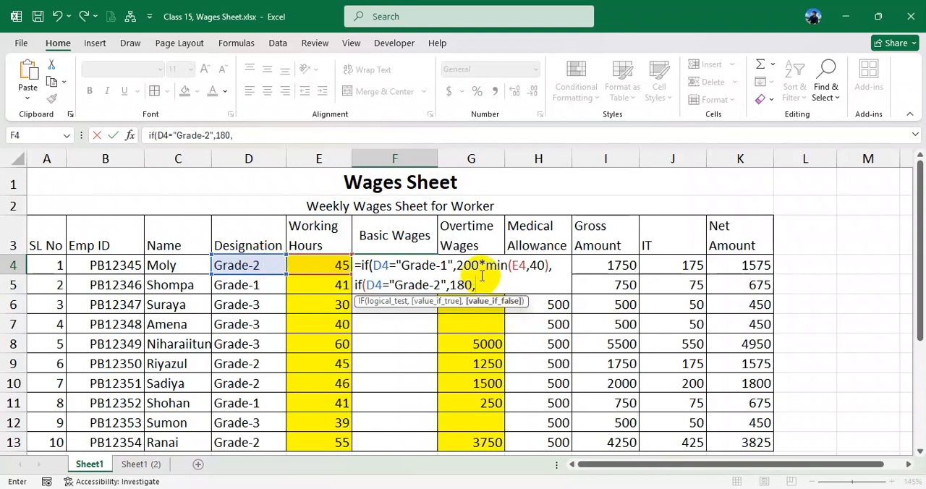
- Set the Grade-2 result to 180*MIN(E4,40), reusing the MIN expression from the Grade-1 line
drag(496, 265, 544, 265)
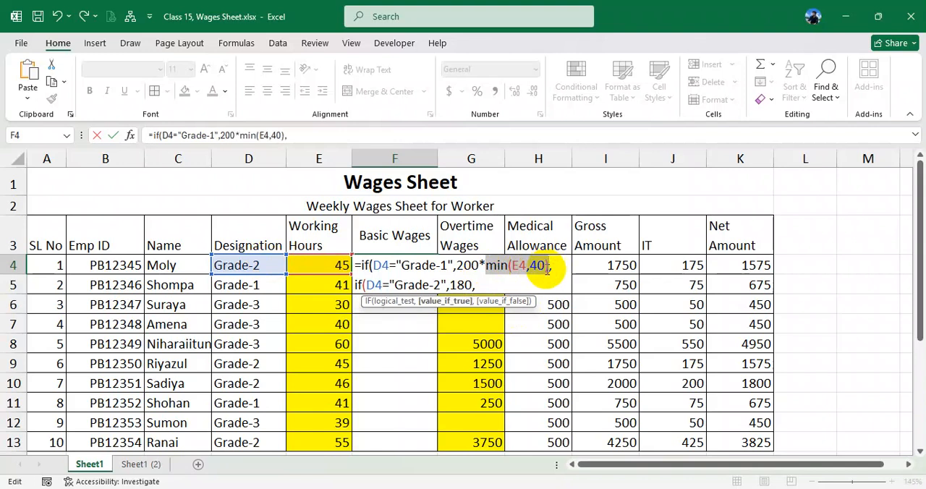
click(495, 284)
key(ctrl+v)
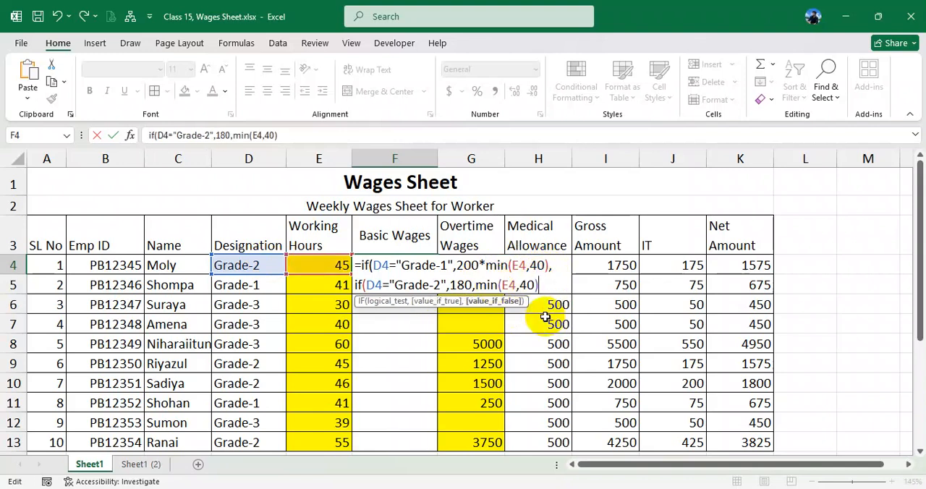
click(472, 285)
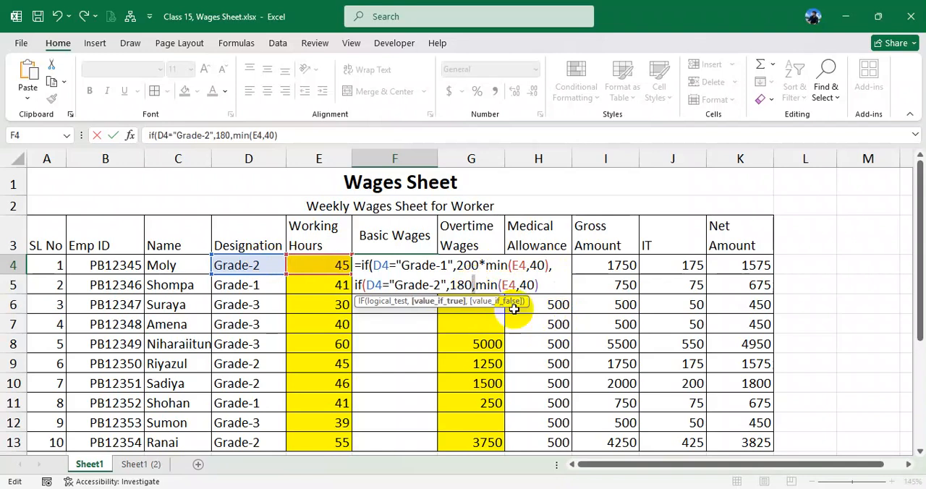
key(Delete)
text(*)
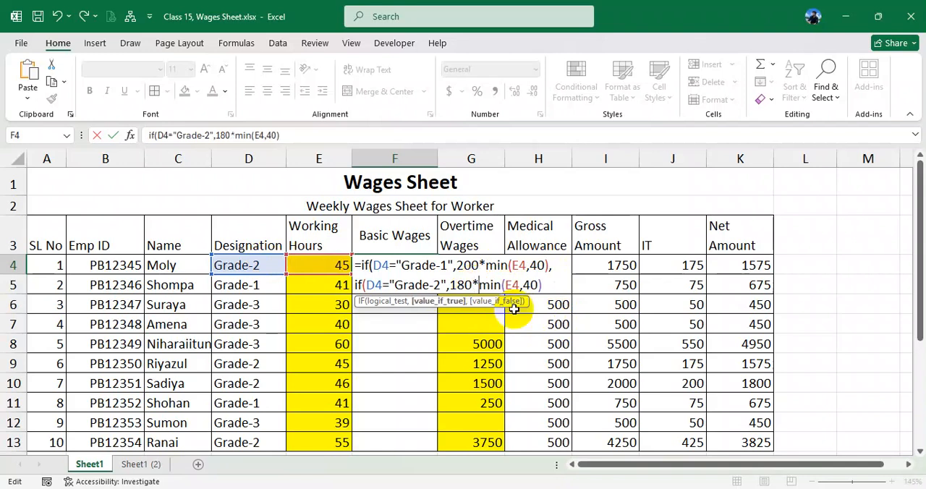
key(End)
text(,)
- Nest a third IF on a new line of the F4 formula, testing whether D4 equals "Grade-3"
key(alt+Return)
text(if()
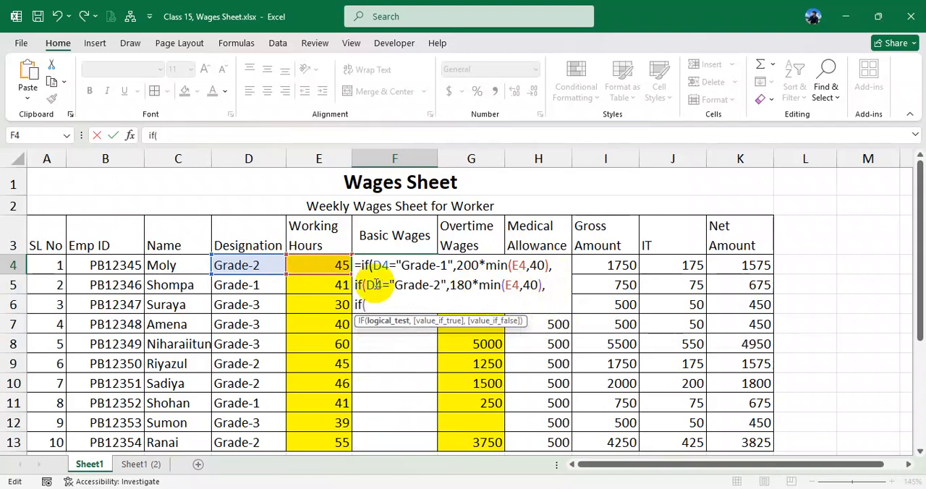
click(320, 264)
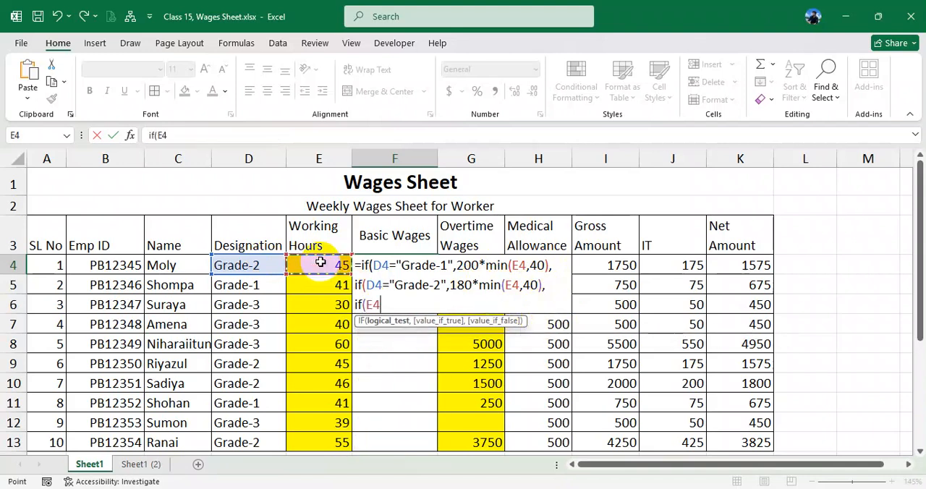
text(=)
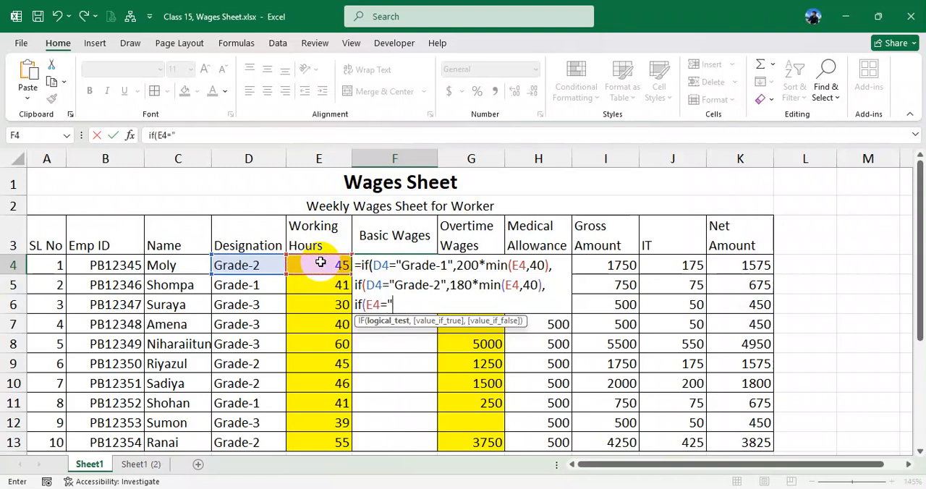
double_click(373, 305)
click(258, 265)
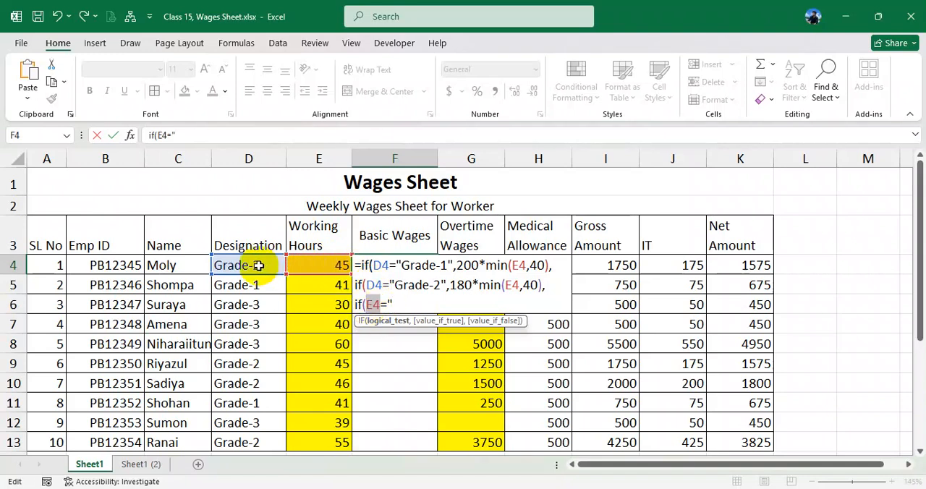
click(408, 304)
click(418, 310)
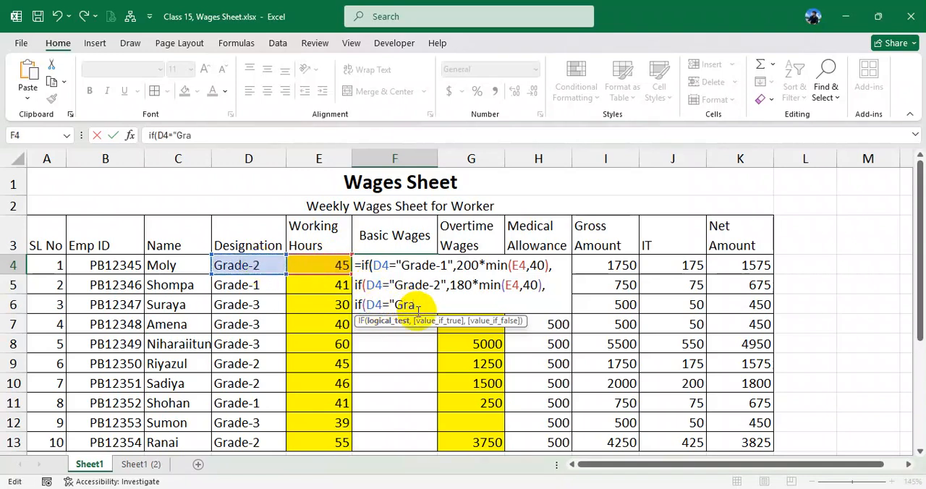
text(Grade-3",)
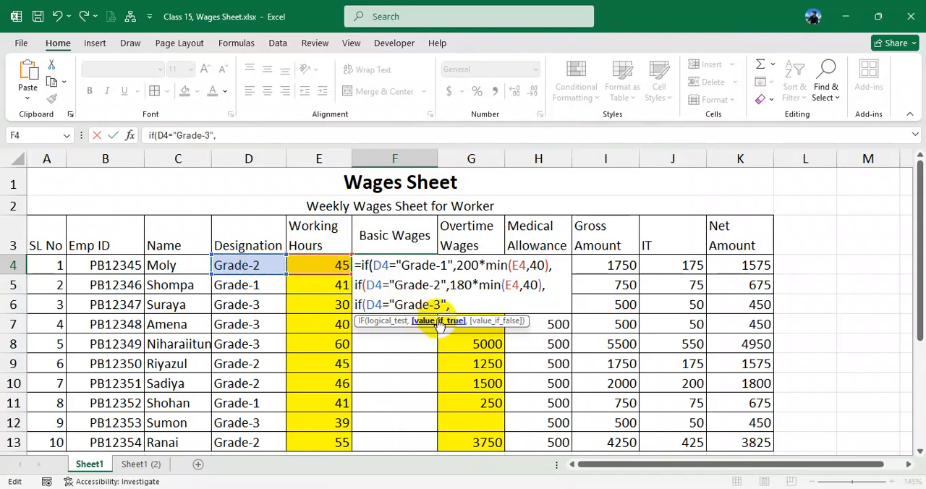
text(150*min(E4,40))
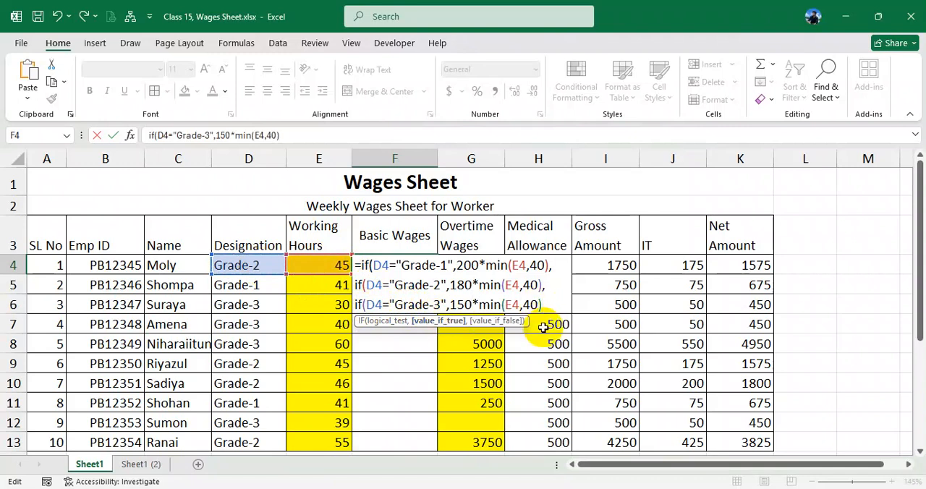
text(,0))))
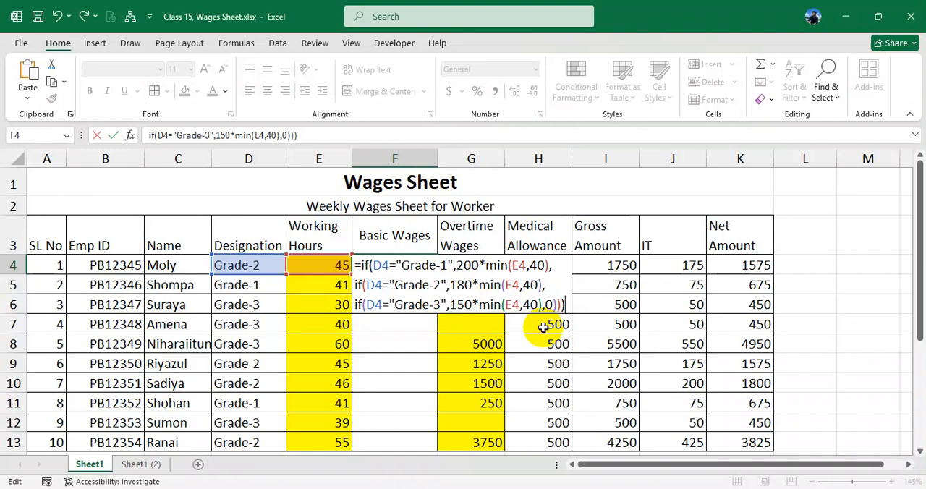
- Set the Grade-3 result to 150*MIN(E4,40) with 0 as the fallback, and complete the nested formula
key(Return)
- Fill the Basic Wages formula from F4 down to F13 and check the formula in F4
click(429, 266)
drag(435, 274, 424, 397)
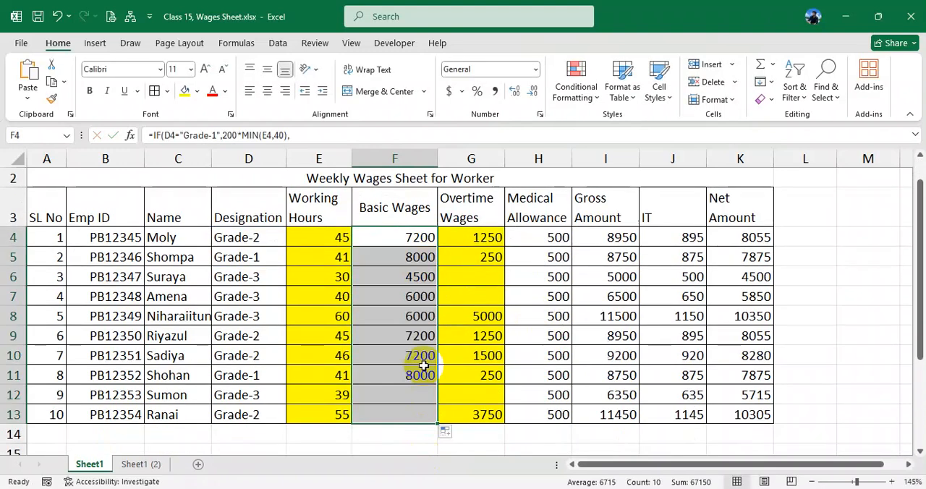
scroll(419, 379, up, 1)
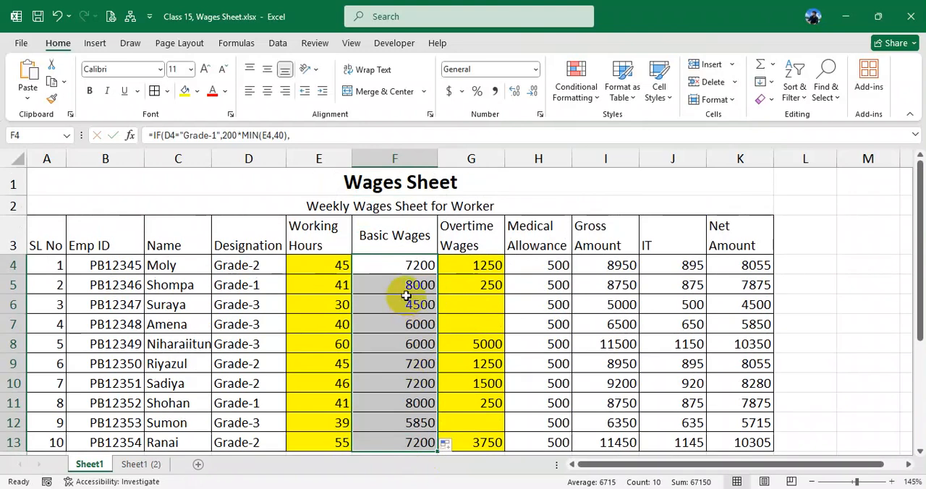
double_click(406, 264)
key(Return)
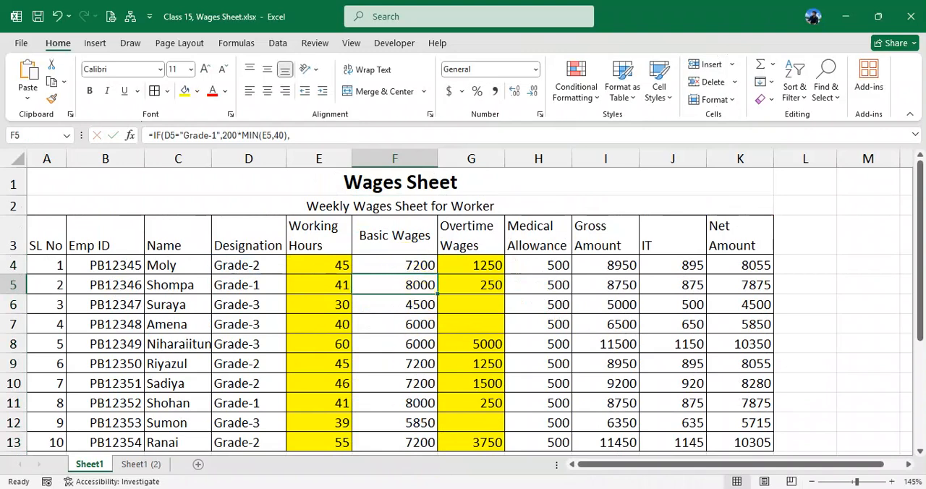
- Switch to the practical suggestion PDF in Edge and review the sample wages sheet and its designation, wage and overtime rules
click(411, 487)
scroll(354, 318, up, 1)
drag(150, 207, 509, 346)
scroll(509, 346, down, 2)
drag(189, 293, 447, 283)
drag(210, 312, 356, 374)
scroll(356, 374, down, 1)
drag(205, 319, 699, 328)
drag(193, 364, 349, 369)
click(214, 374)
- Examine the Sample-2 task in the PDF, including its January to April data table for A to F and the chart
scroll(214, 374, down, 2)
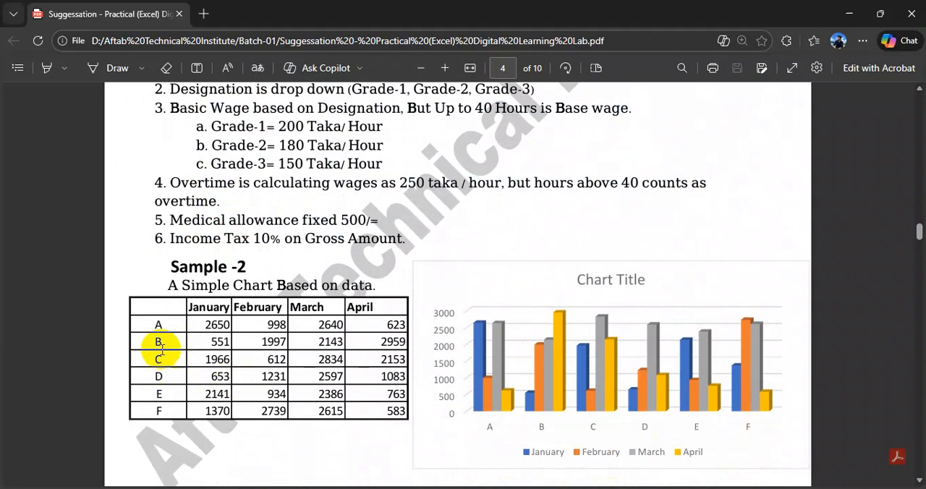
drag(159, 324, 388, 409)
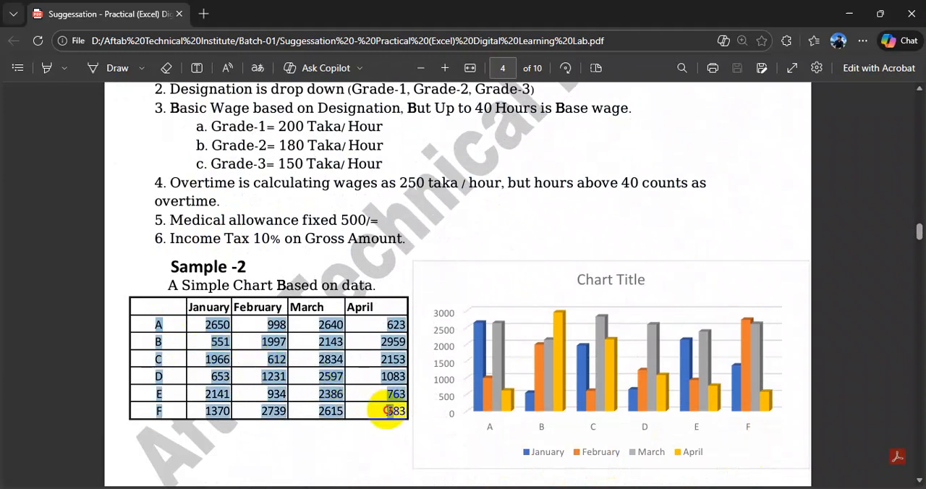
click(282, 369)
scroll(282, 369, down, 1)
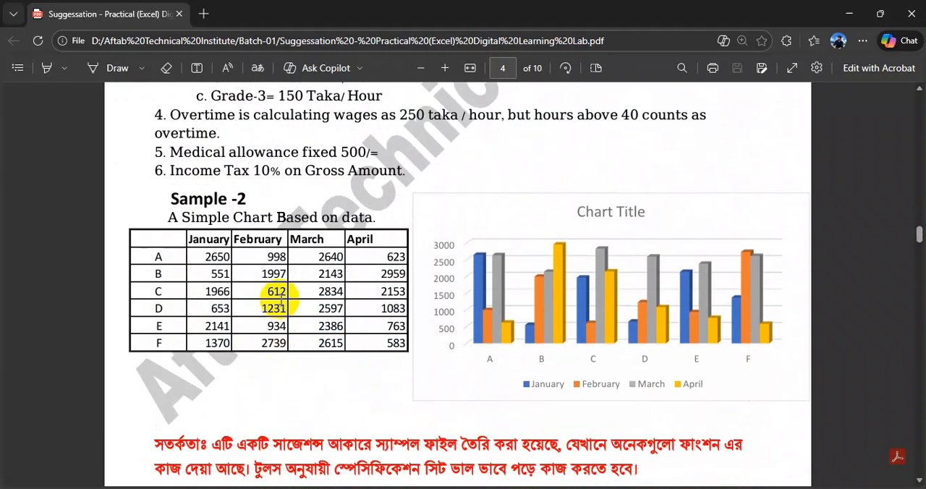
drag(169, 217, 381, 216)
click(212, 253)
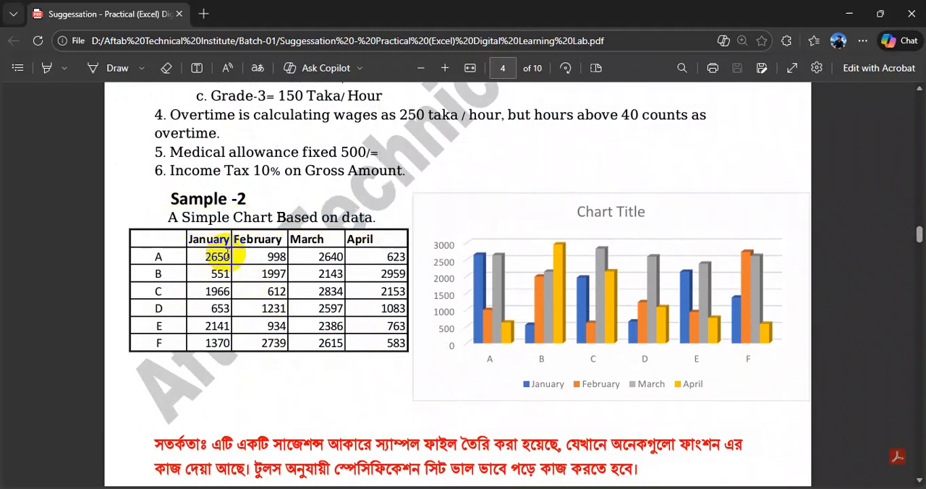
drag(165, 262, 165, 347)
drag(207, 239, 376, 248)
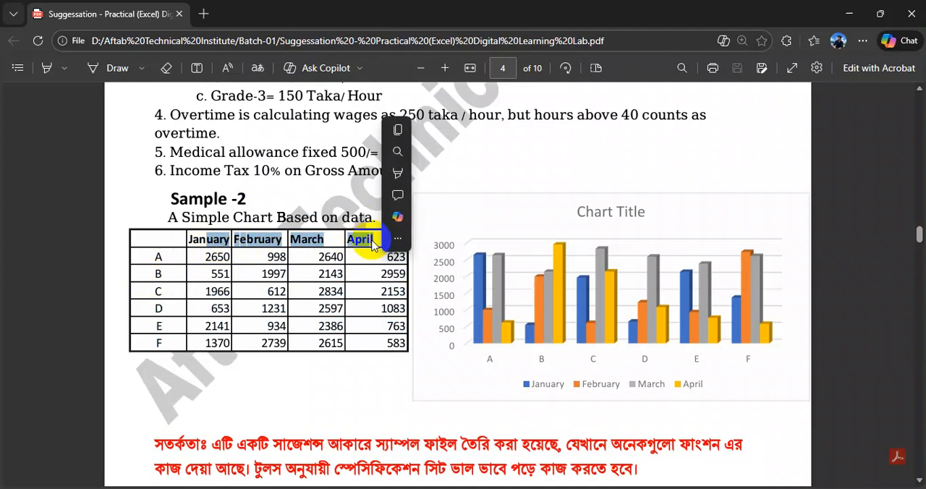
- Review the PDF's Sample-2 data table and switch to the Class 15, Wages Sheet workbook, selecting C17 on Sheet1 below the wages table
click(263, 259)
drag(264, 259, 302, 297)
click(172, 302)
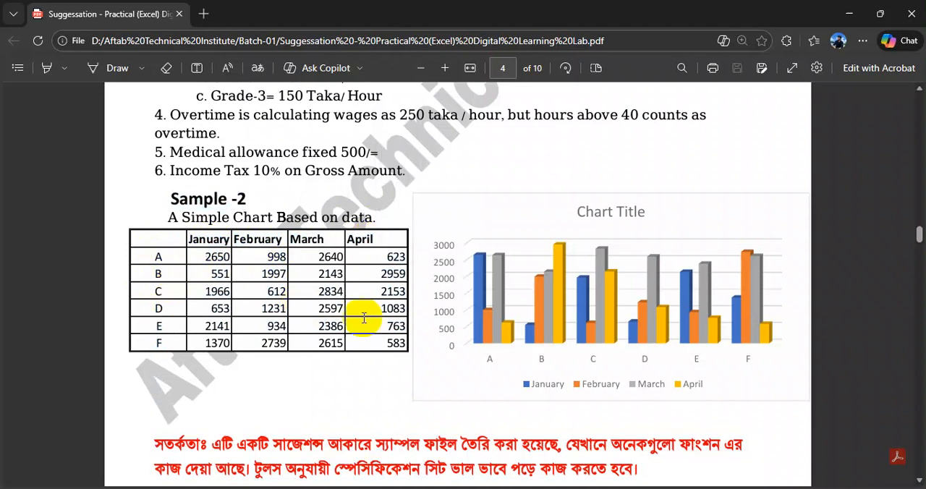
click(533, 488)
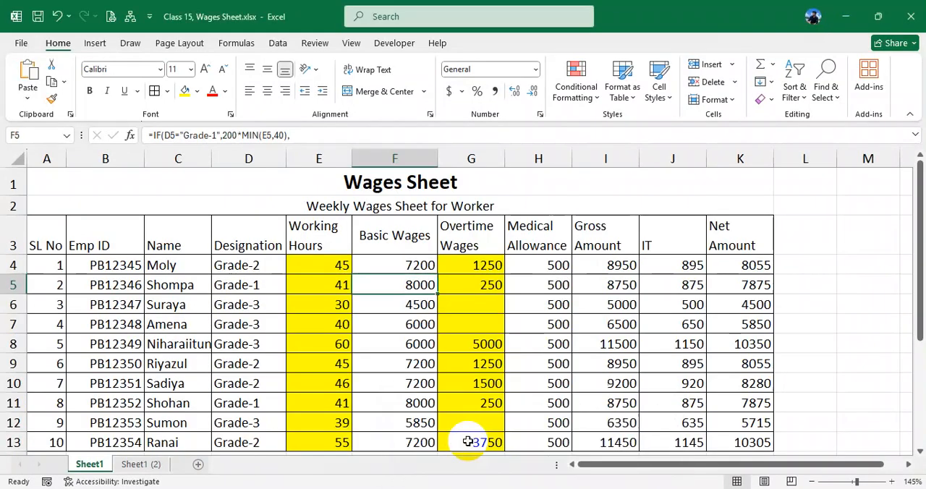
click(475, 438)
scroll(409, 350, down, 3)
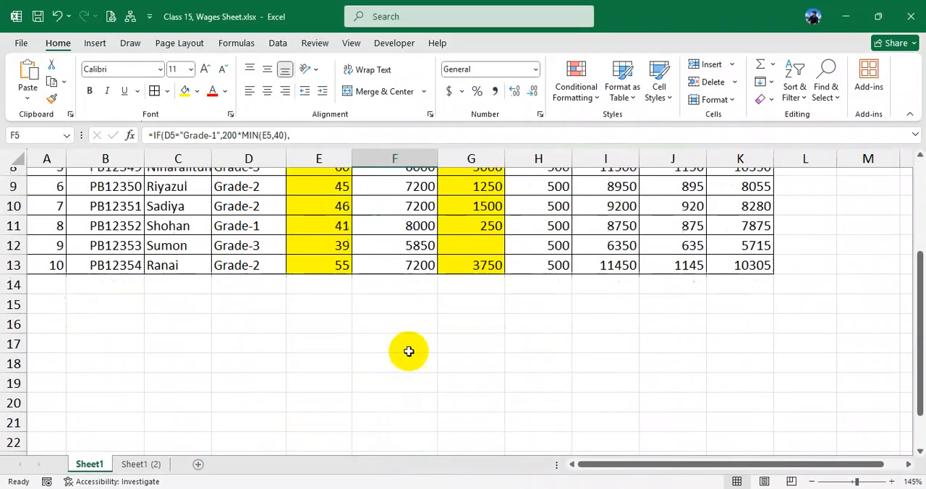
click(194, 344)
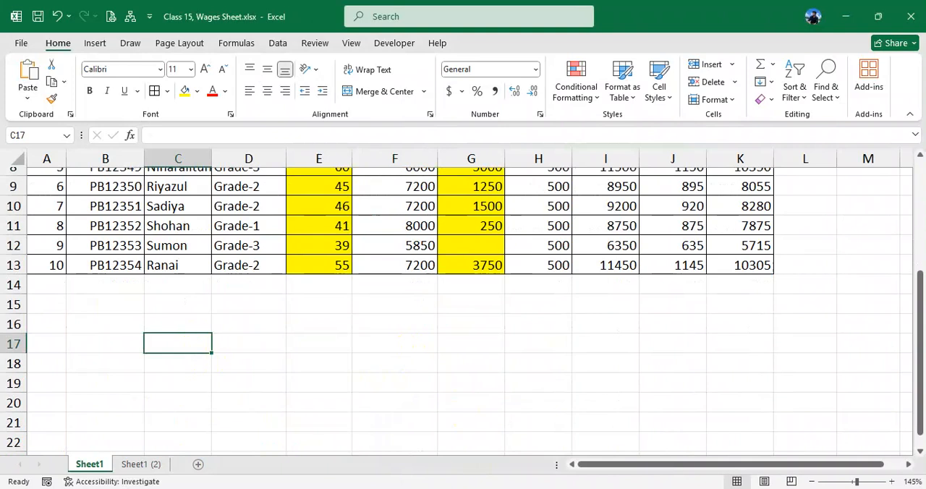
click(462, 441)
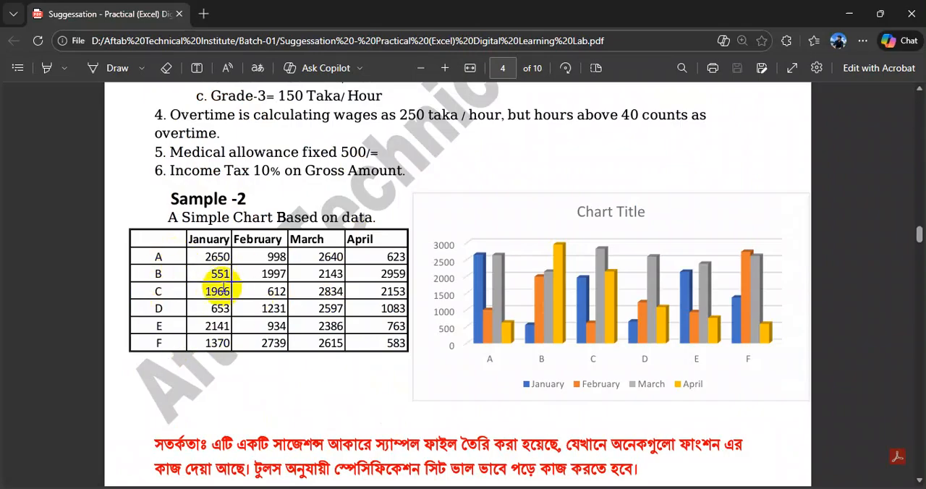
mouse_move(533, 486)
click(485, 445)
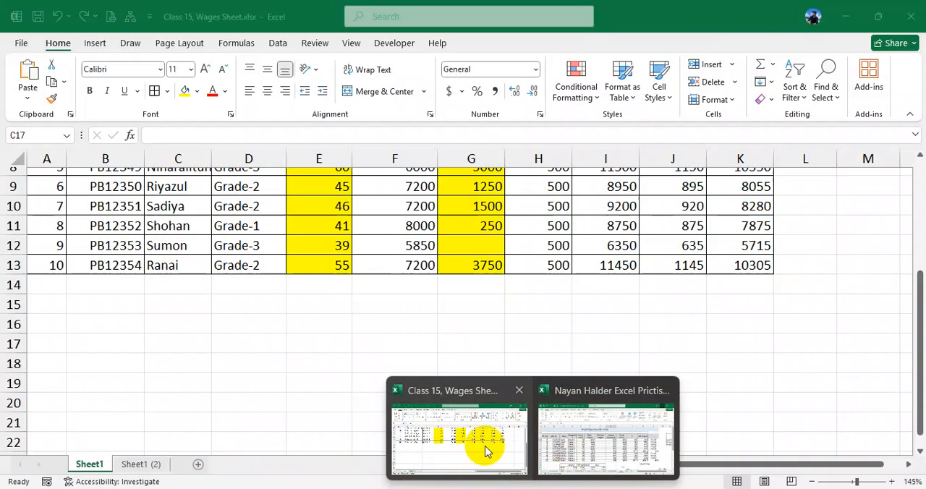
- Enter the row labels A, B and C in cells C17 to C19
text(A)
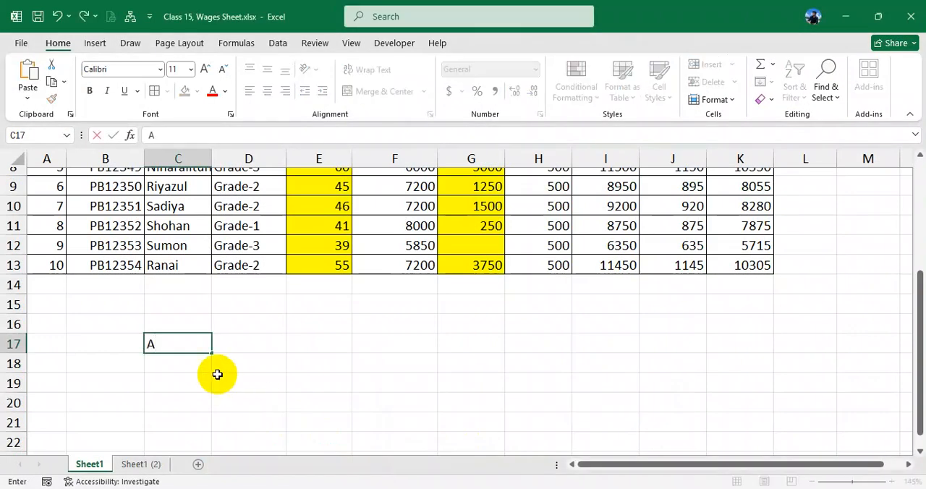
key(Return)
- Extend the labels down column C, setting C20 to D, C21 to E and C22 to F
key(Return)
text(C)
click(217, 373)
drag(198, 350, 212, 433)
scroll(207, 416, down, 1)
click(184, 346)
text(D)
key(Return)
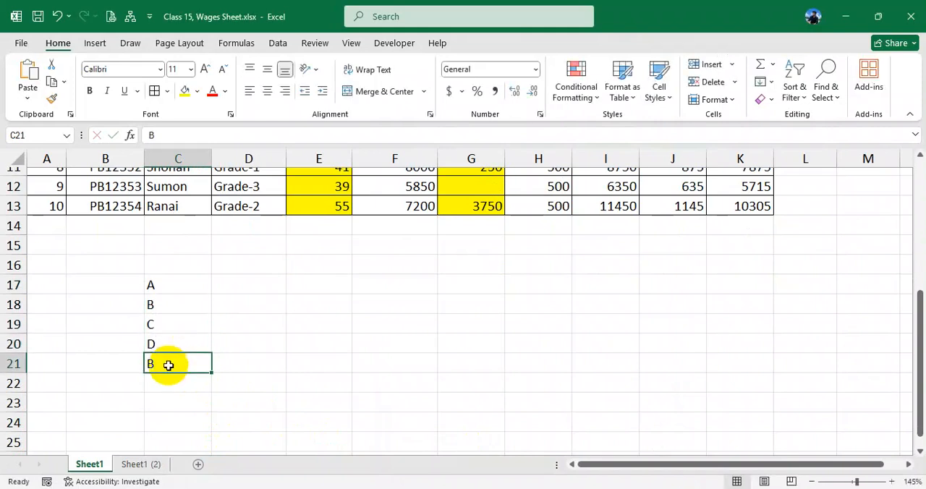
text(E)
key(Return)
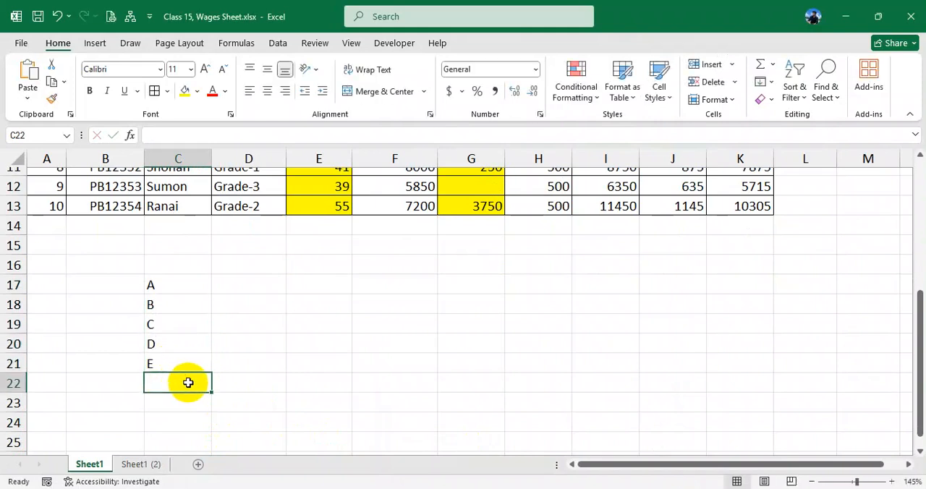
text(F)
- Enter January in D16, correct its spelling, and fill the month headings across to April in G16
click(234, 264)
text(January)
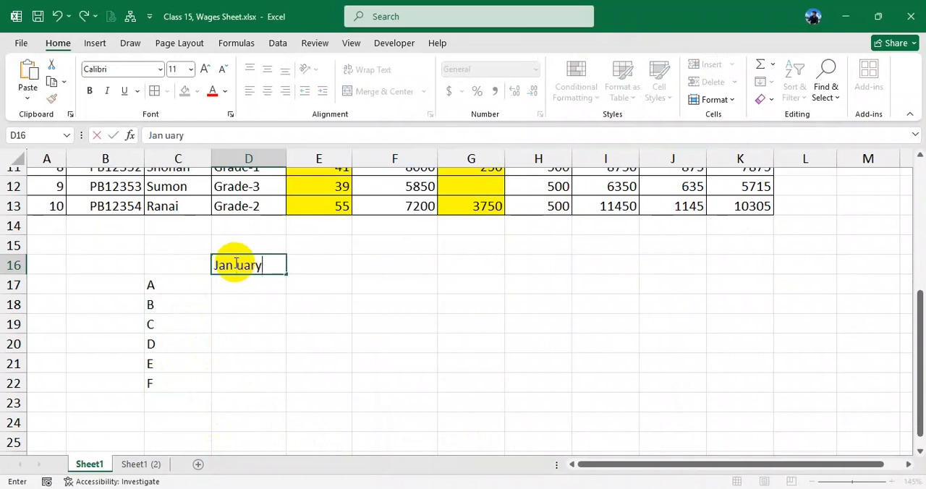
key(Return)
click(269, 261)
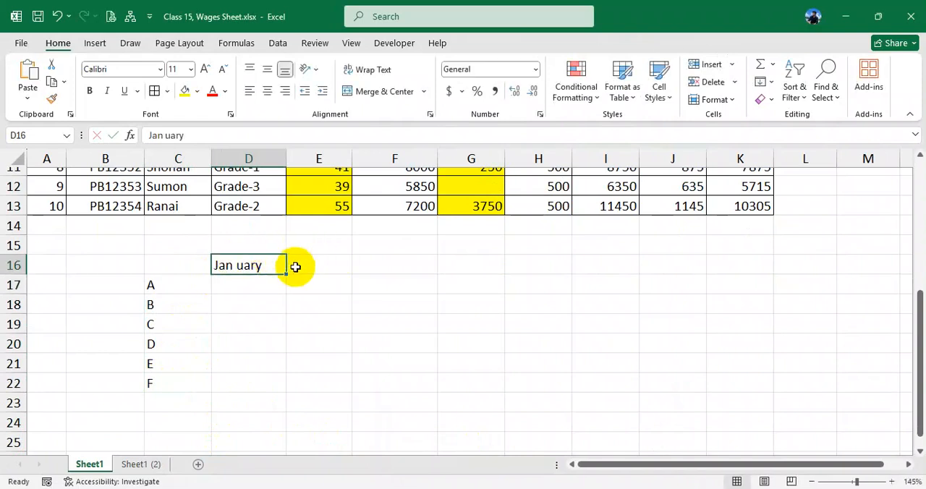
drag(289, 271, 485, 271)
click(256, 265)
double_click(235, 265)
click(236, 265)
key(Return)
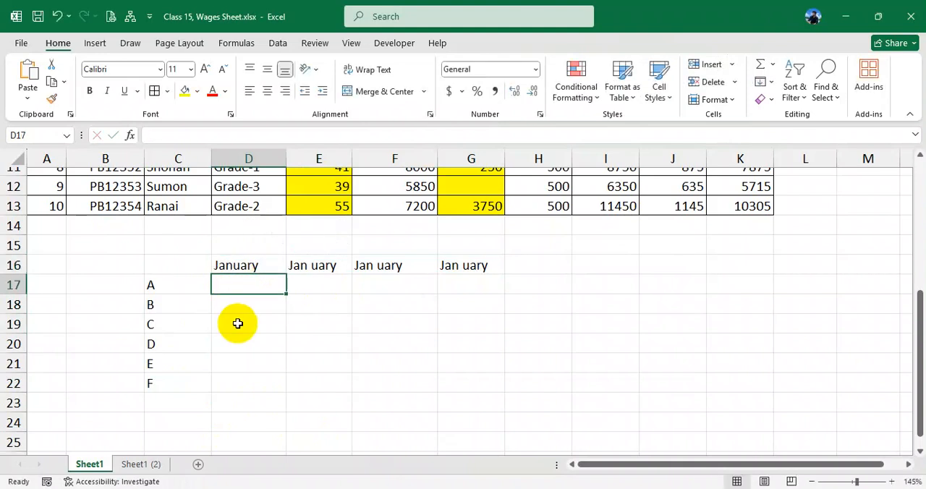
click(254, 262)
drag(288, 274, 481, 285)
- Compare the layout with the PDF table and apply all borders to the range C16:G22
key(alt+Tab)
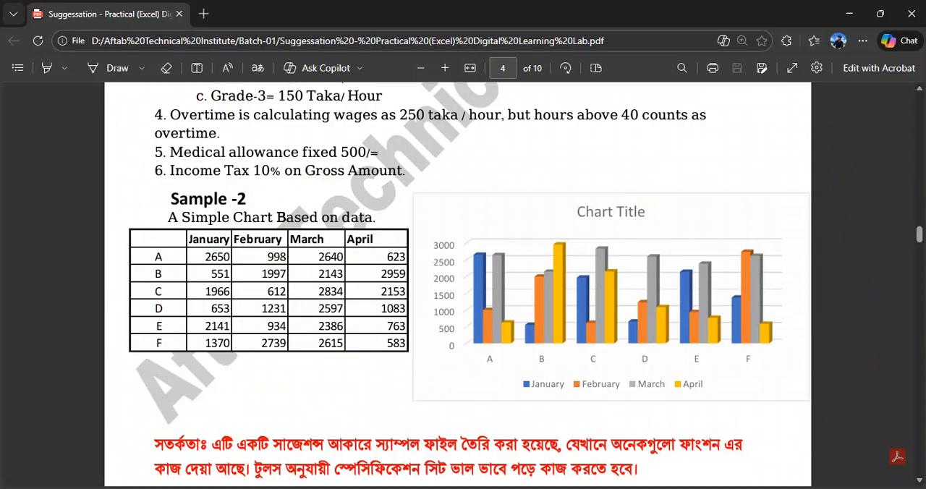
key(alt+Tab)
drag(178, 266, 477, 391)
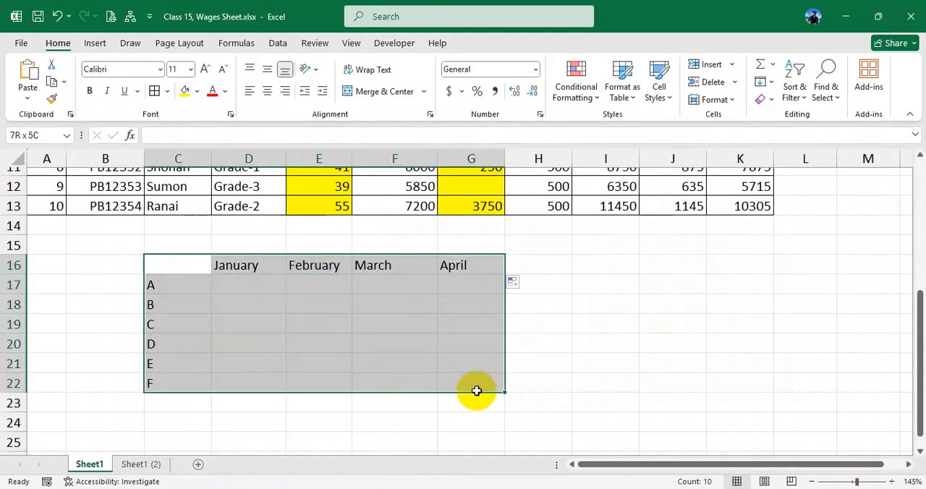
click(154, 91)
- Check row A's figures in the PDF and enter 2650 for January in D17 and 958 for February in E17
click(246, 284)
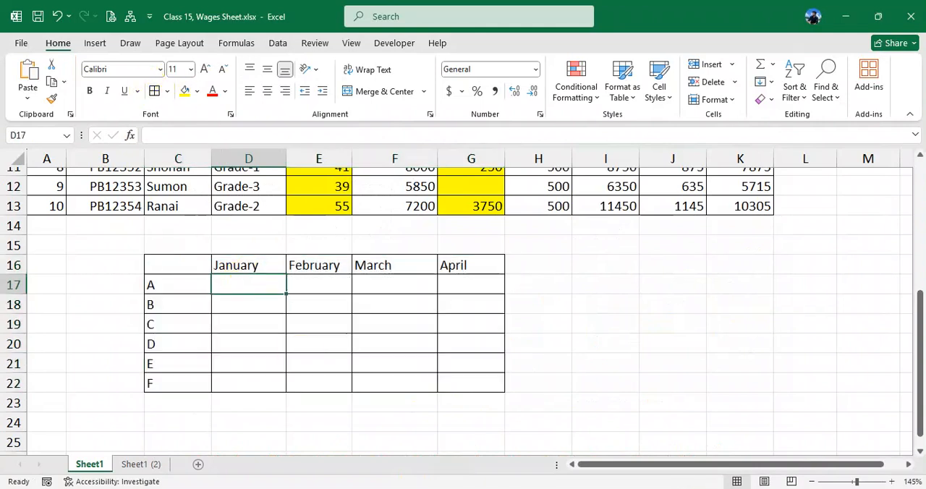
key(alt+Tab)
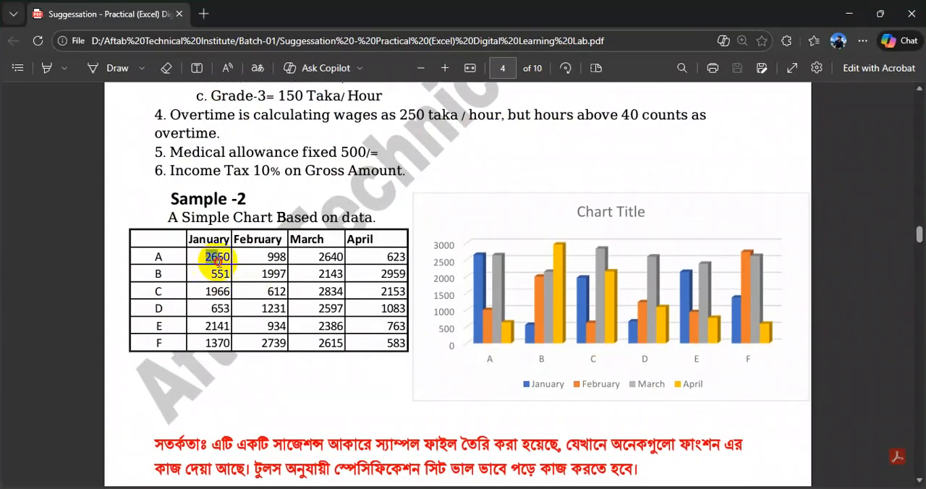
drag(217, 262, 219, 263)
click(277, 334)
double_click(276, 256)
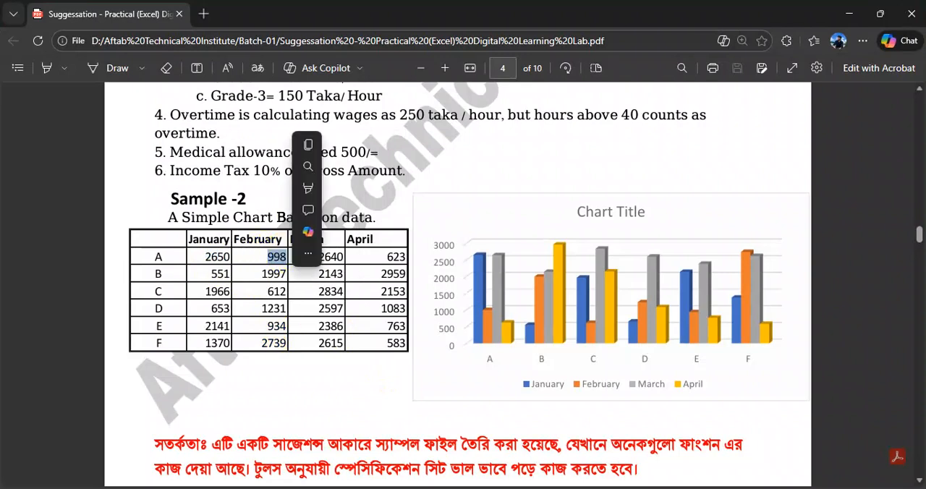
key(alt+Tab)
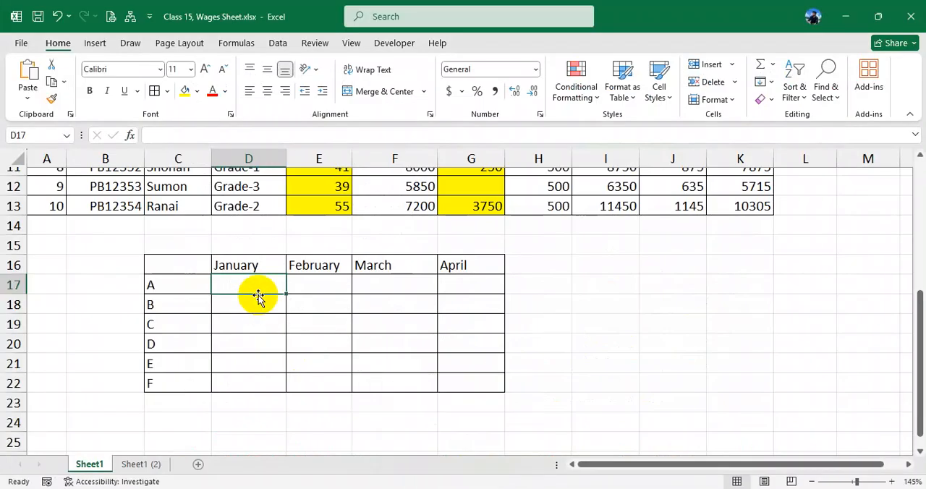
text(2650)
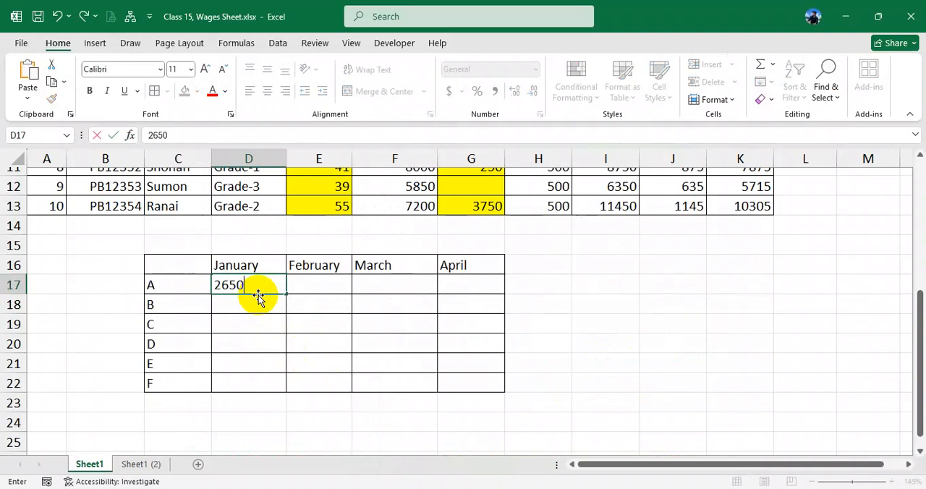
key(Tab)
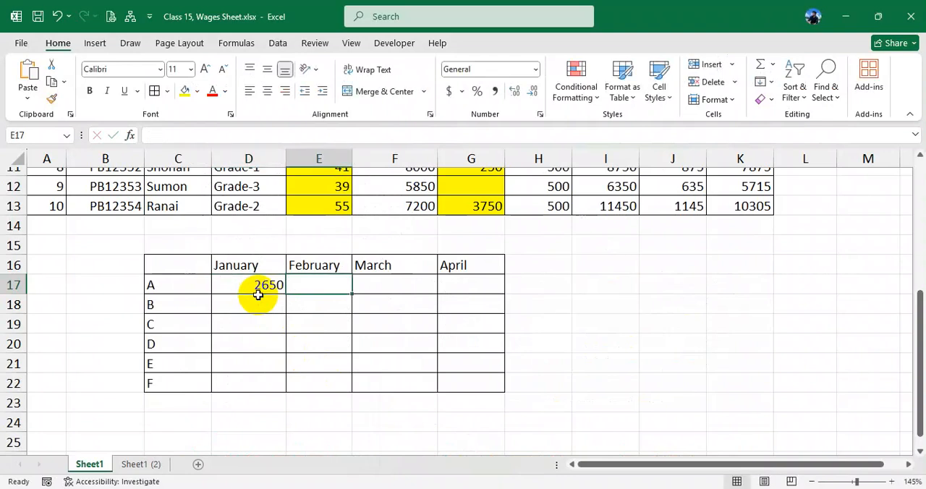
text(958)
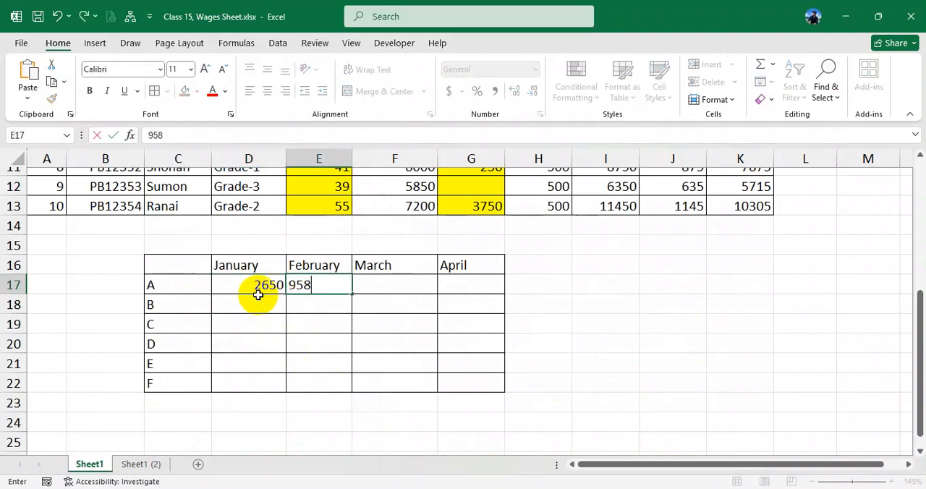
- Recheck the PDF table and enter row A's 2640 for March in F17 and 623 for April in G17
click(443, 488)
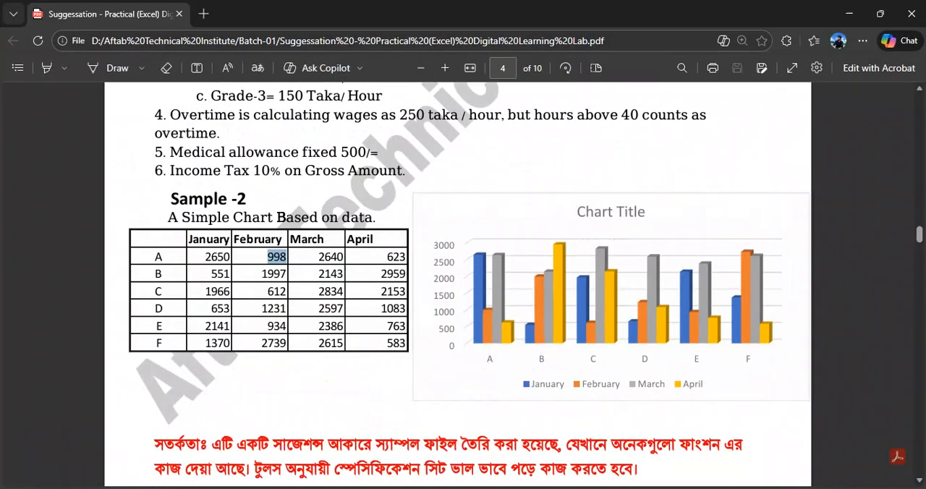
click(433, 488)
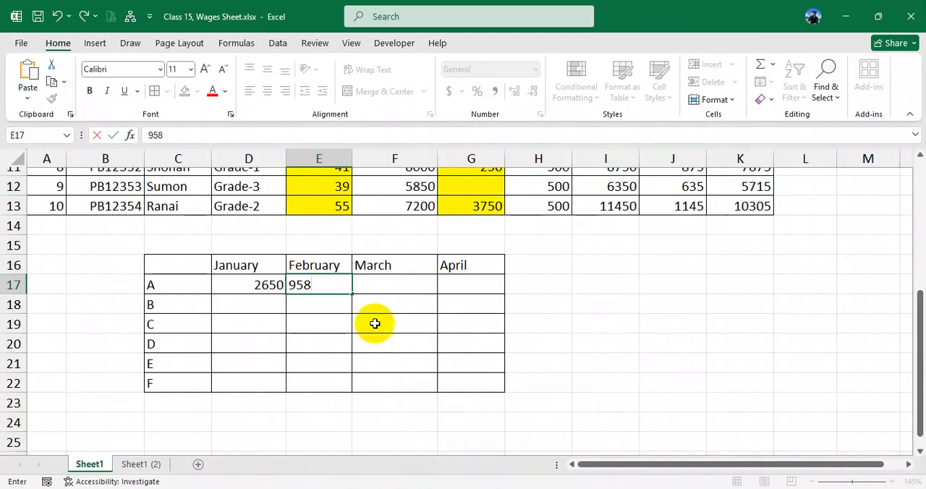
click(387, 282)
text(2640)
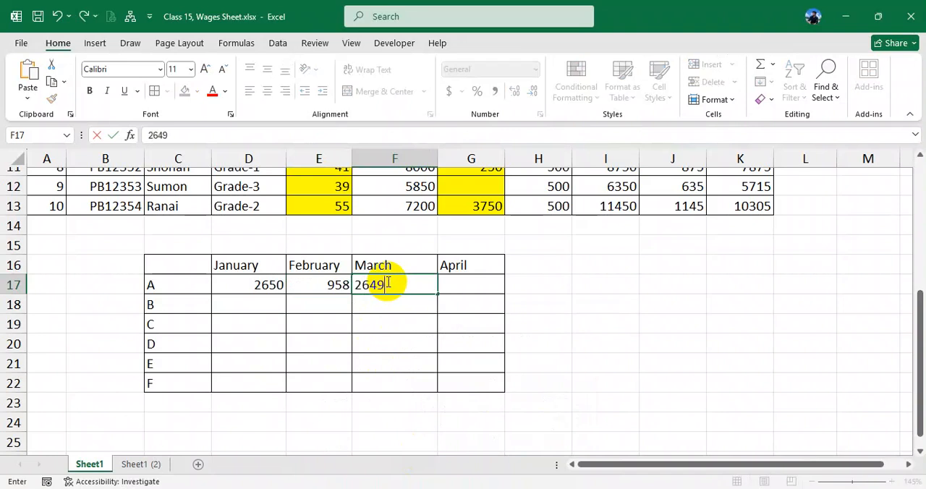
key(Tab)
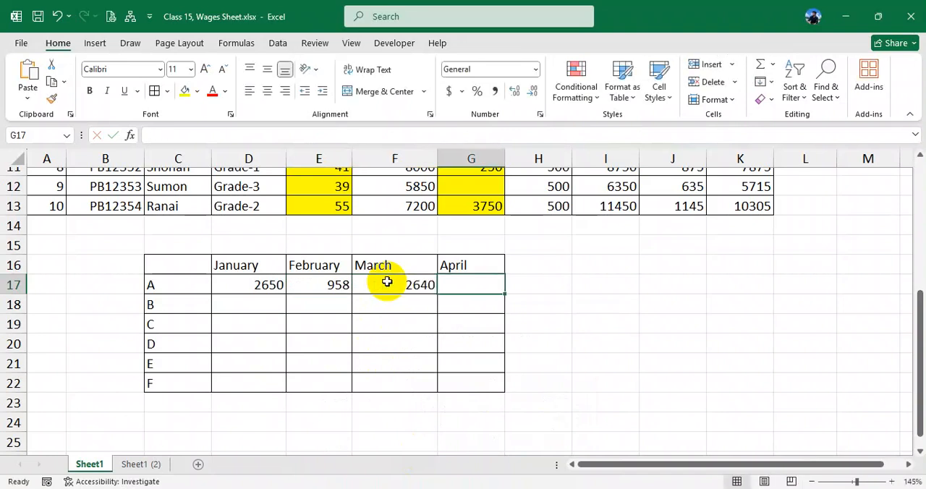
text(623)
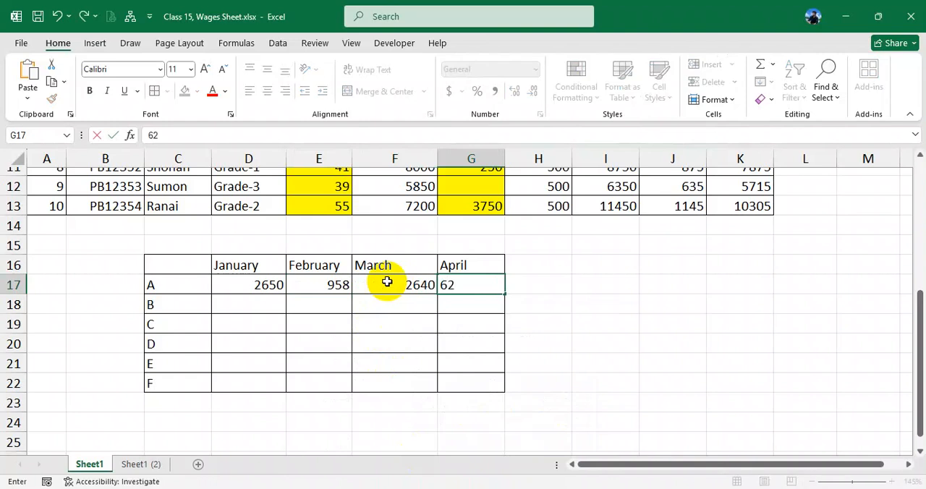
- Correct row A's February value in E17 to 998
double_click(341, 285)
drag(335, 285, 364, 286)
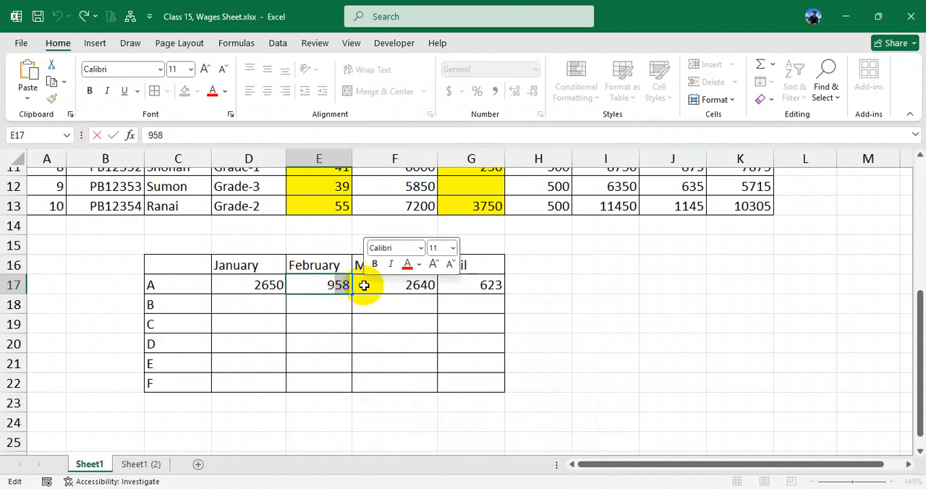
text(98)
key(Return)
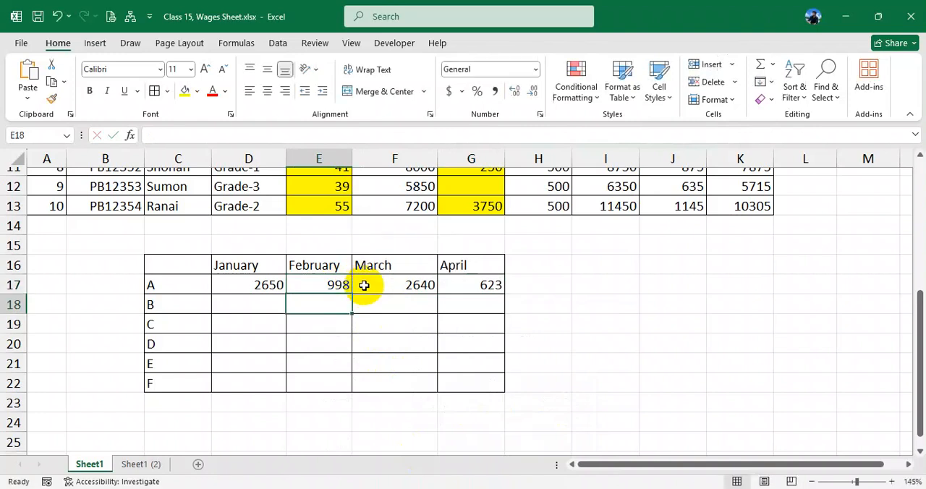
- Copy row B's January value 551 from the PDF table into D18
click(416, 488)
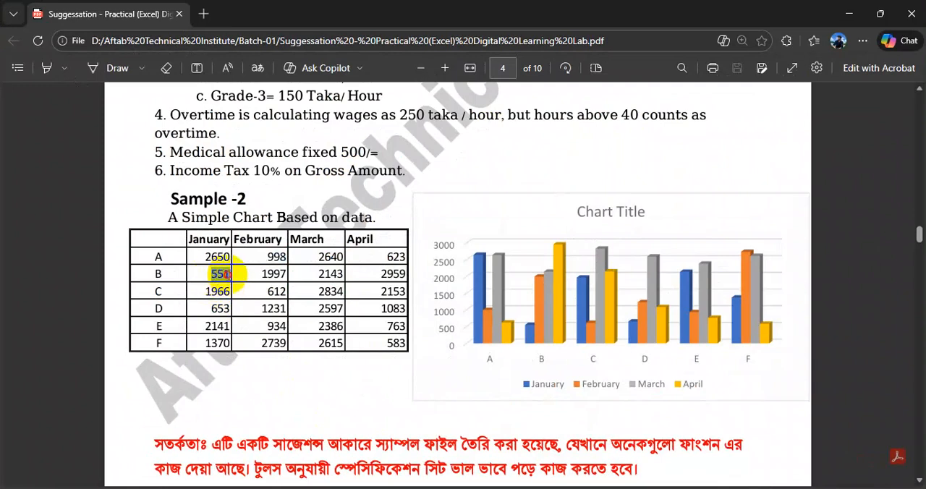
key(alt+Tab)
click(265, 308)
text(551)
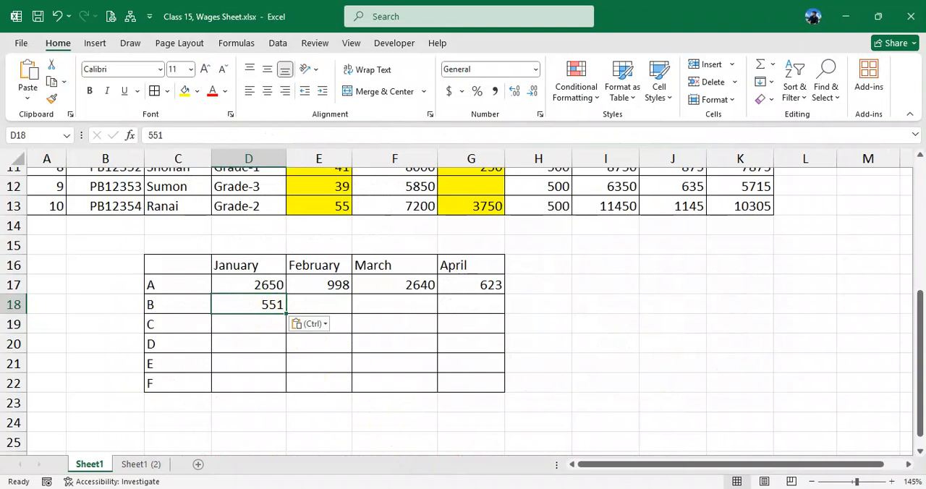
- Copy row B's February to April values 1997, 2143 and 2959 from the PDF and paste them together into E18
key(alt+Tab)
drag(262, 275, 407, 279)
right_click(407, 281)
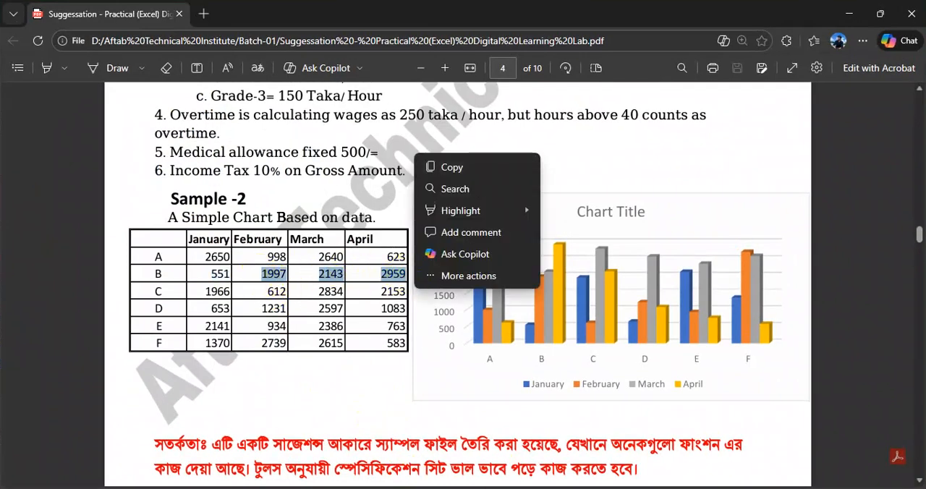
click(452, 167)
key(alt+Tab)
click(325, 305)
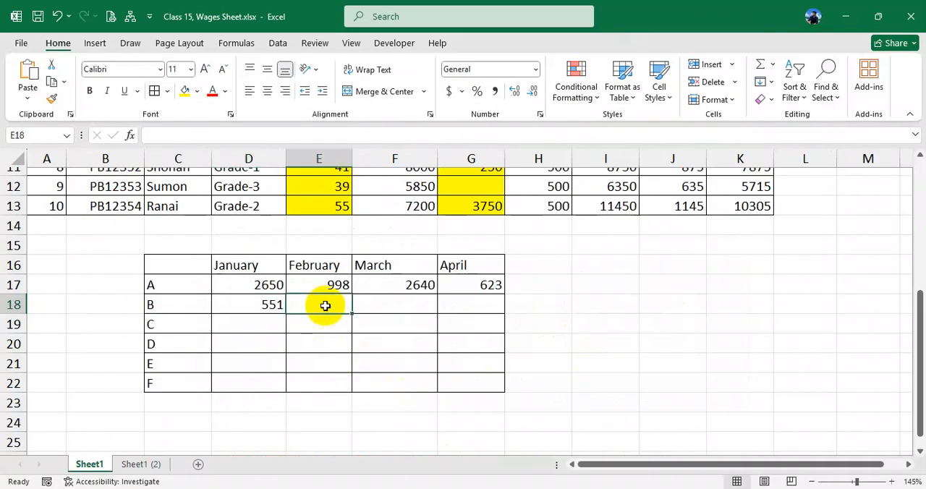
key(ctrl+v)
- Cut 2959 out of the combined text in E18 and paste it into G18 for April
double_click(324, 310)
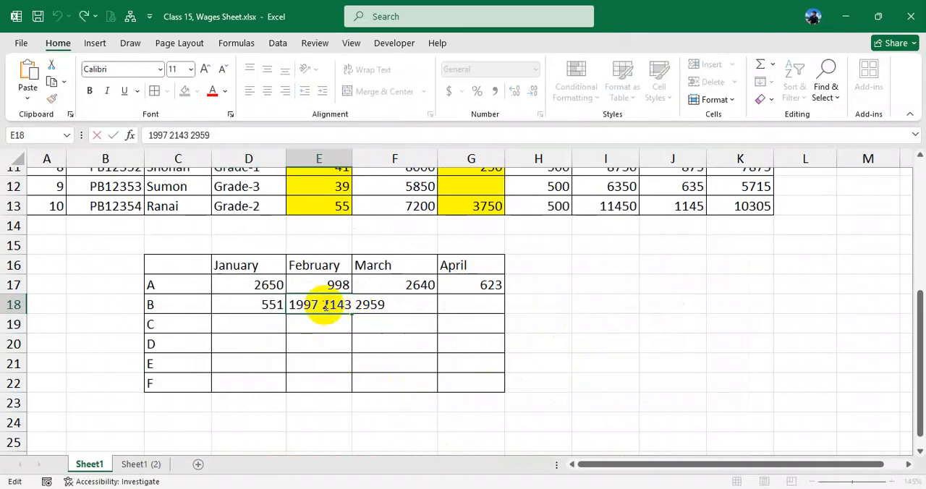
drag(365, 304, 407, 304)
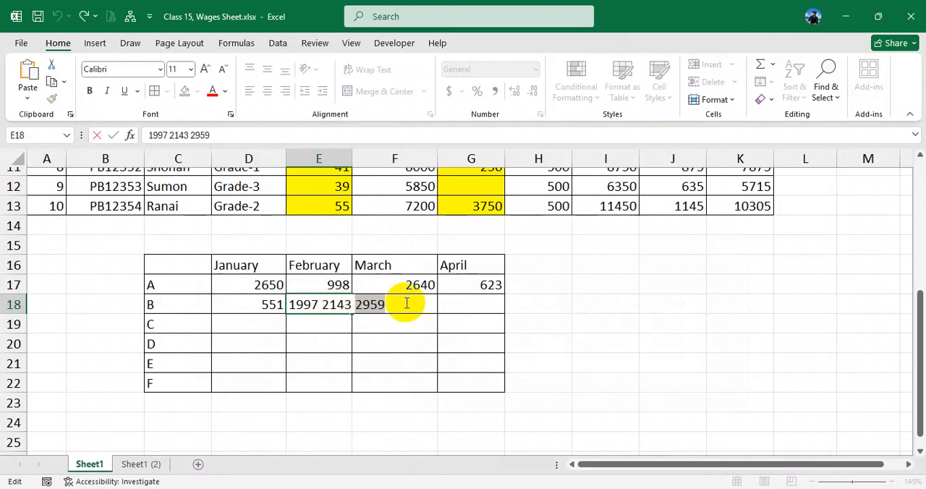
key(ctrl+x)
click(469, 304)
key(ctrl+v)
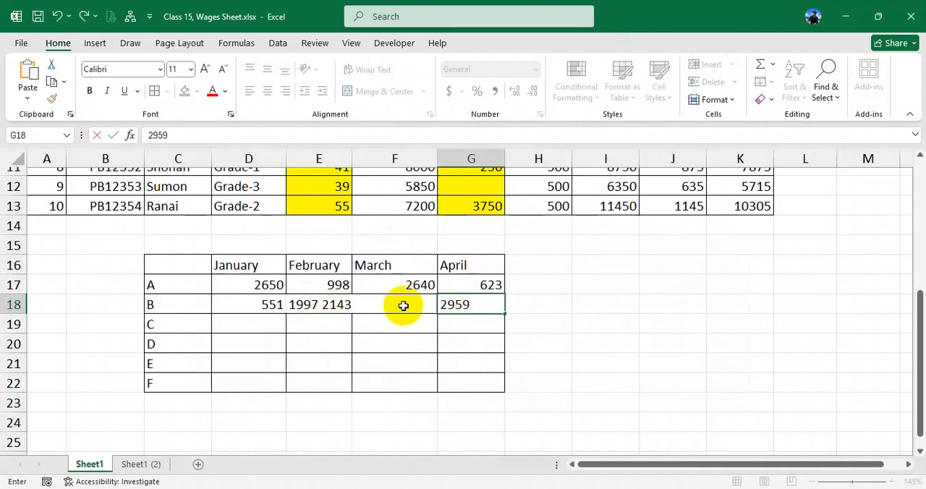
- Cut 2143 out of the combined text in E18 and paste it into F18 for March, leaving February in E18
double_click(312, 304)
drag(323, 304, 368, 306)
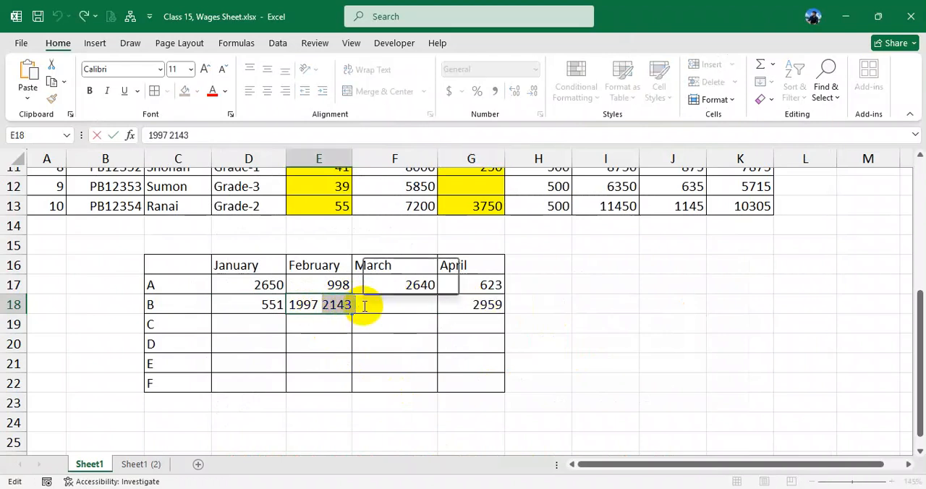
key(ctrl+x)
click(389, 367)
click(382, 304)
key(ctrl+v)
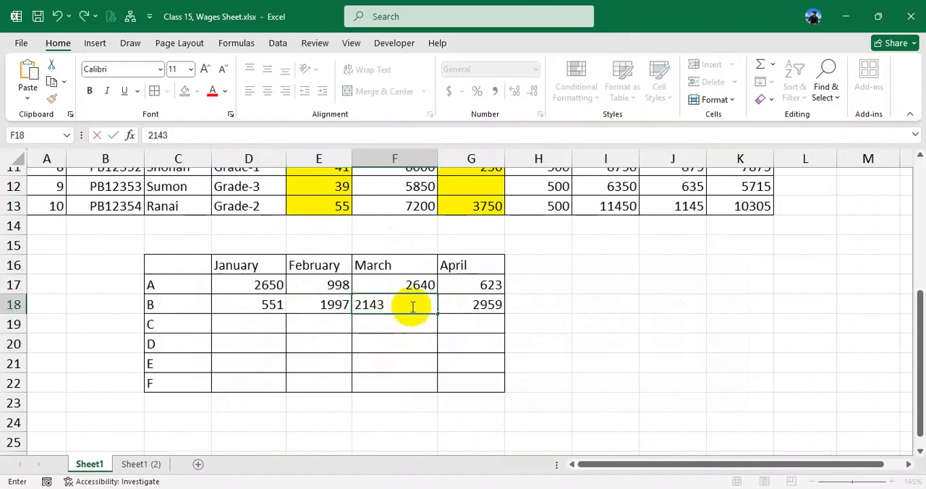
click(337, 304)
double_click(323, 303)
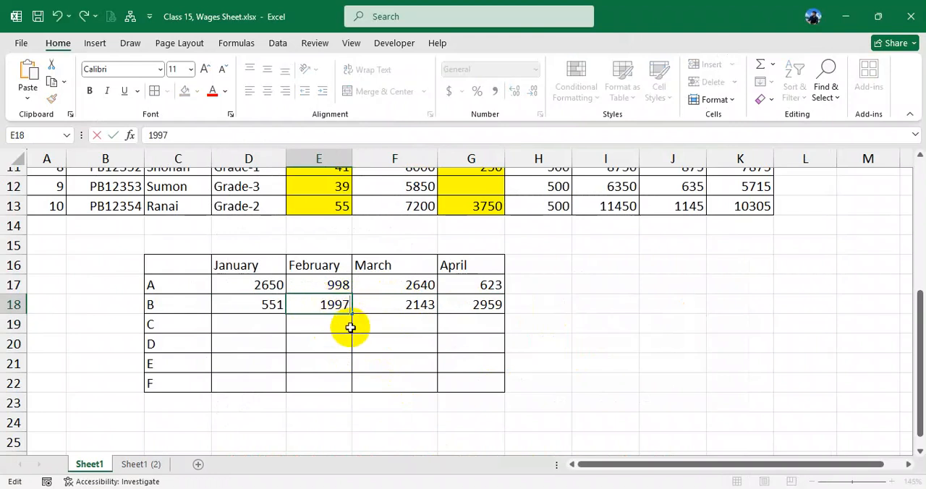
key(Escape)
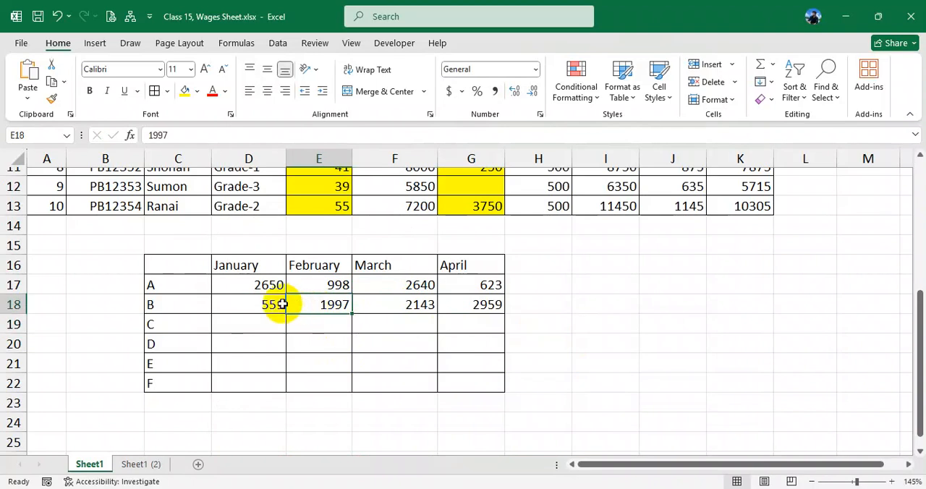
click(315, 344)
click(293, 311)
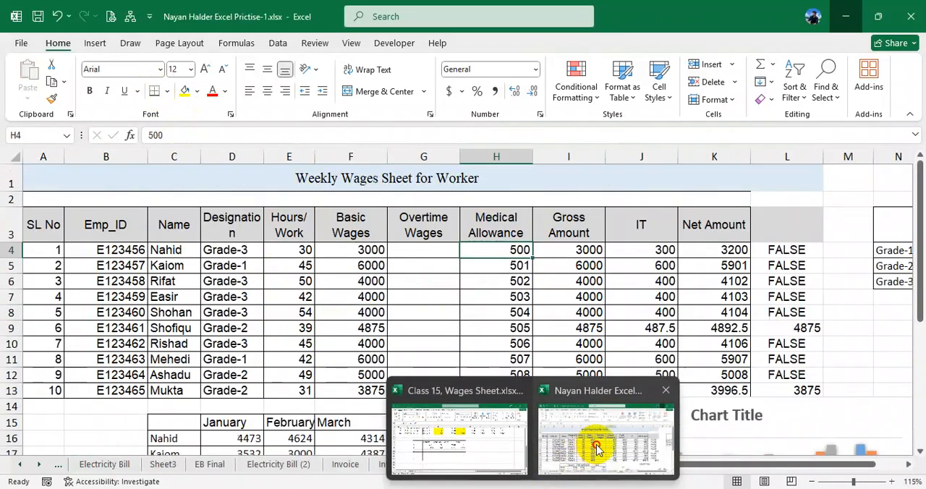
- Copy the January to April figures D16:G21 from the practice workbook's Wages sheet and paste them into Class 15, Wages Sheet.xlsx starting at D17
click(593, 438)
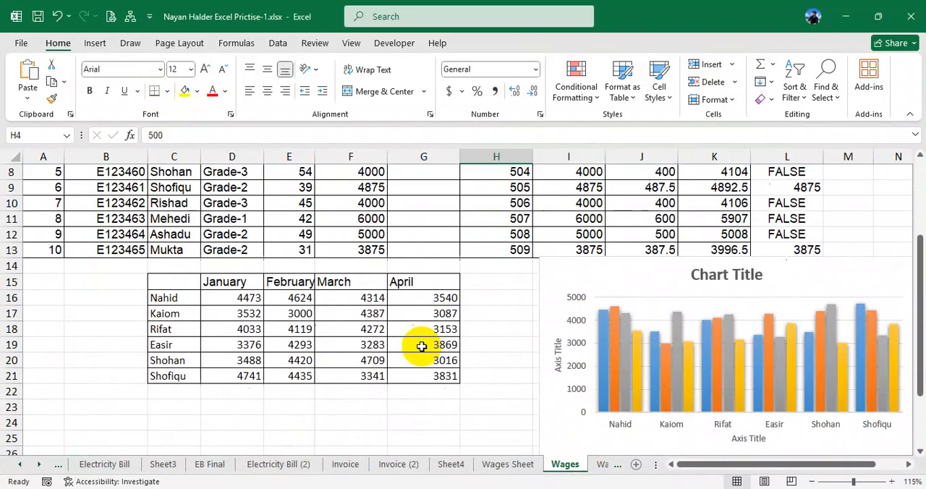
drag(229, 301, 424, 375)
key(ctrl+c)
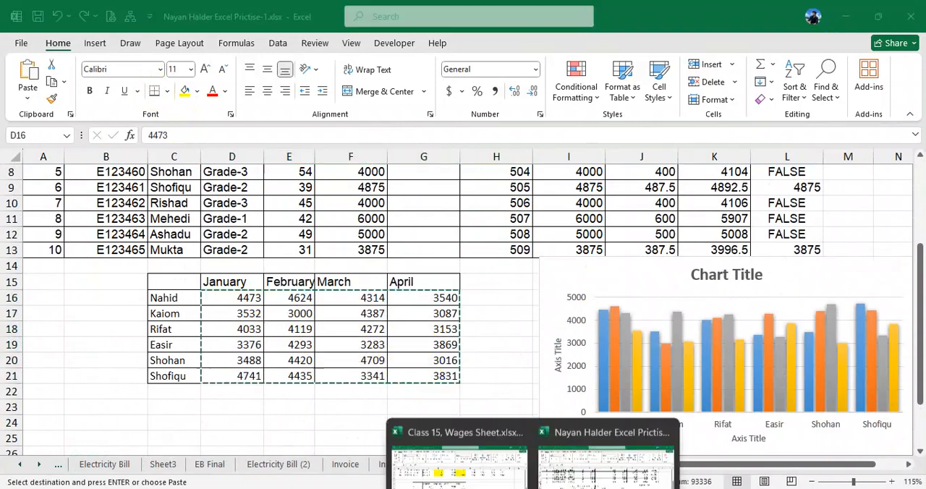
click(480, 463)
click(240, 286)
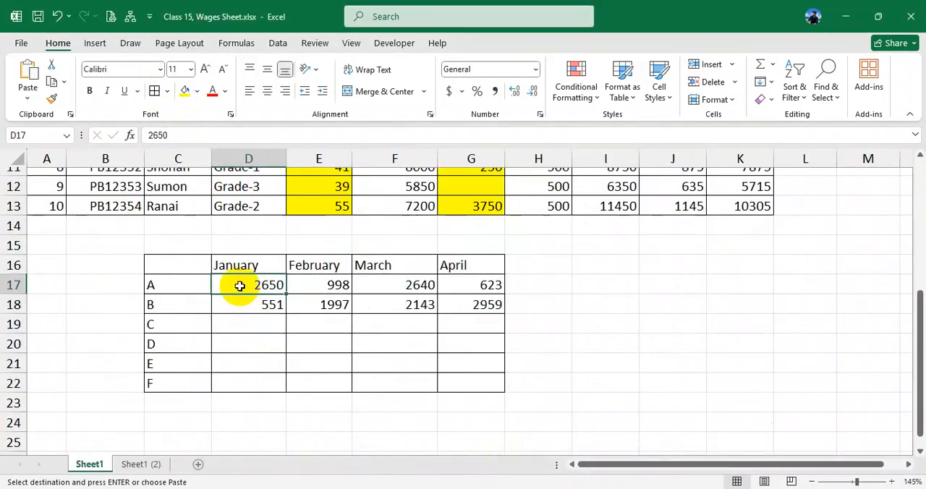
key(ctrl+v)
click(290, 304)
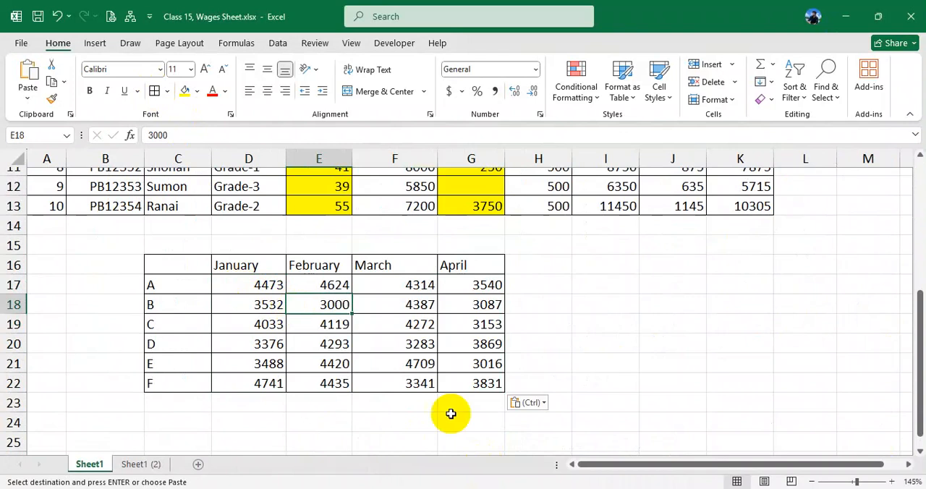
- Switch to the PDF, examine the Sample-2 data table and its chart, and return to the wages workbook
click(477, 488)
drag(205, 259, 355, 308)
click(259, 280)
drag(238, 269, 357, 327)
click(270, 297)
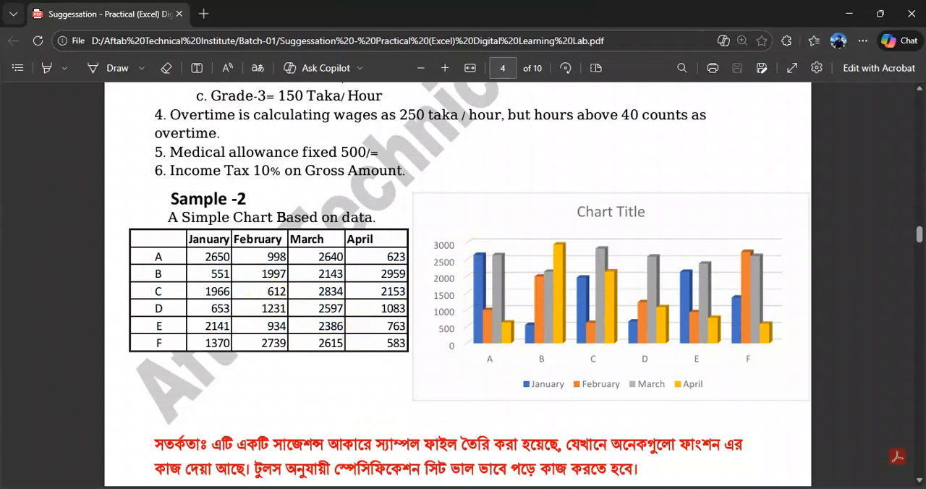
click(482, 450)
- Select the table C16:G22 and preview the available line, hierarchy, pie and column chart types
drag(199, 274, 476, 382)
click(475, 382)
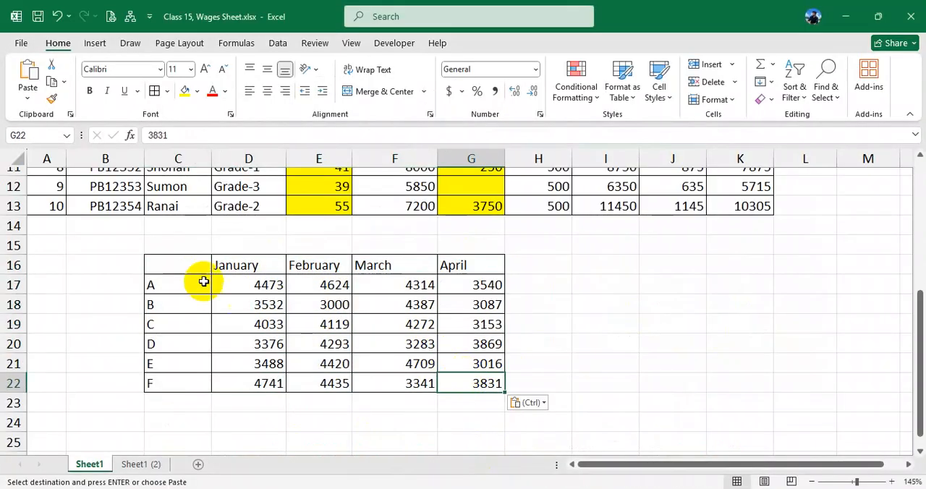
drag(169, 264, 485, 387)
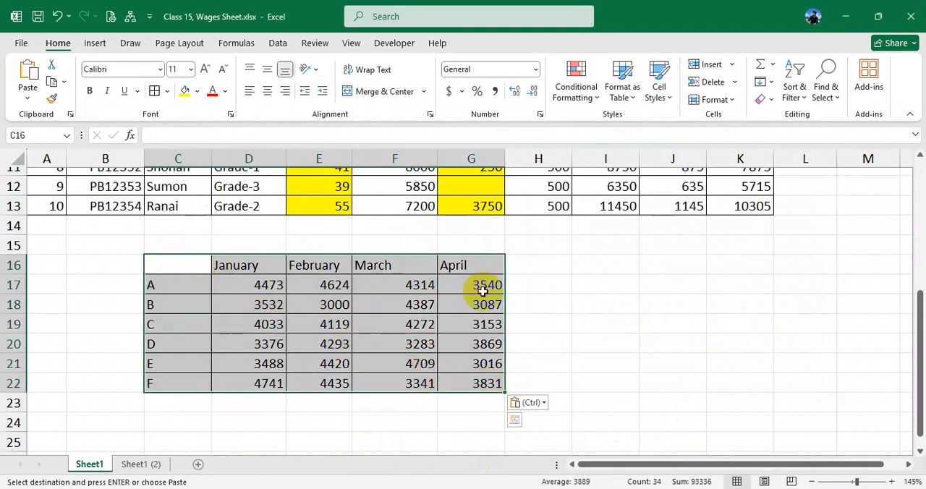
scroll(402, 297, up, 1)
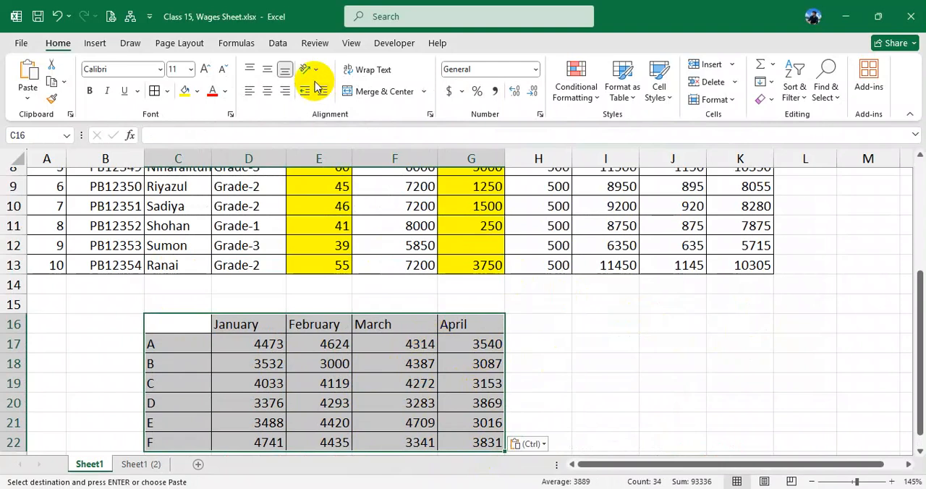
click(96, 43)
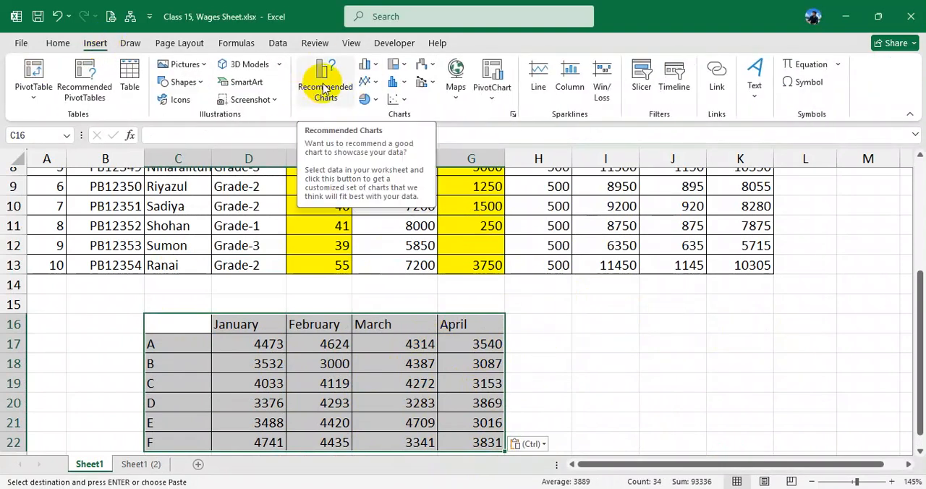
click(369, 69)
click(371, 67)
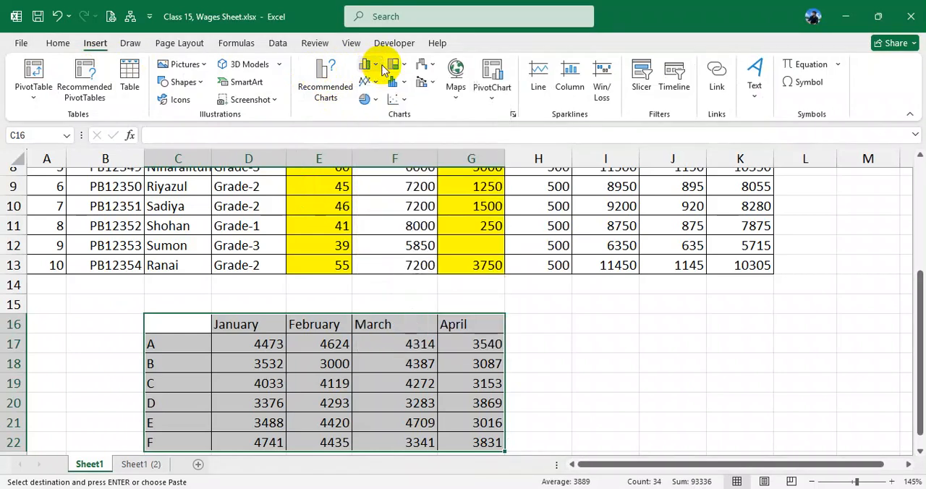
click(366, 81)
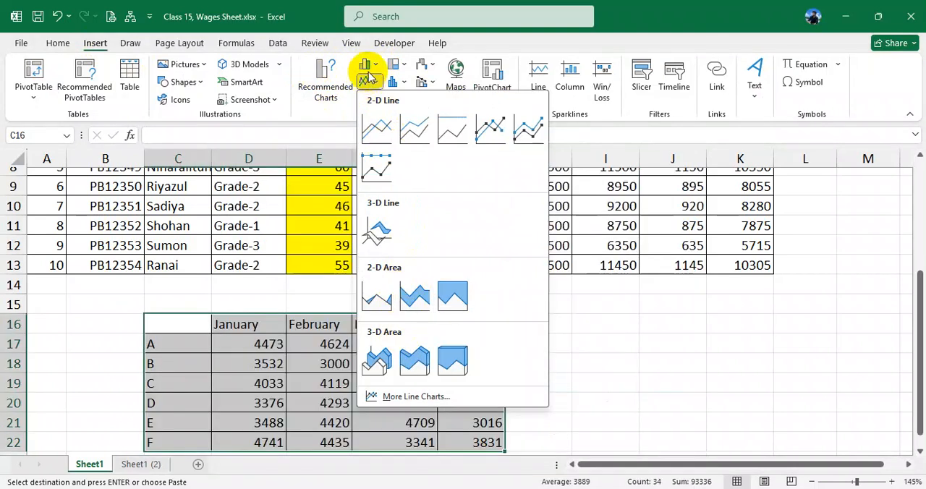
click(402, 65)
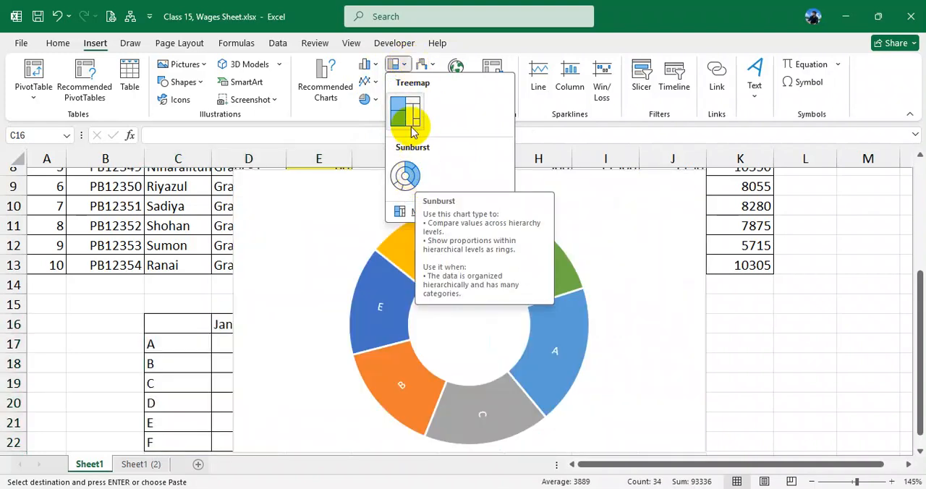
click(374, 101)
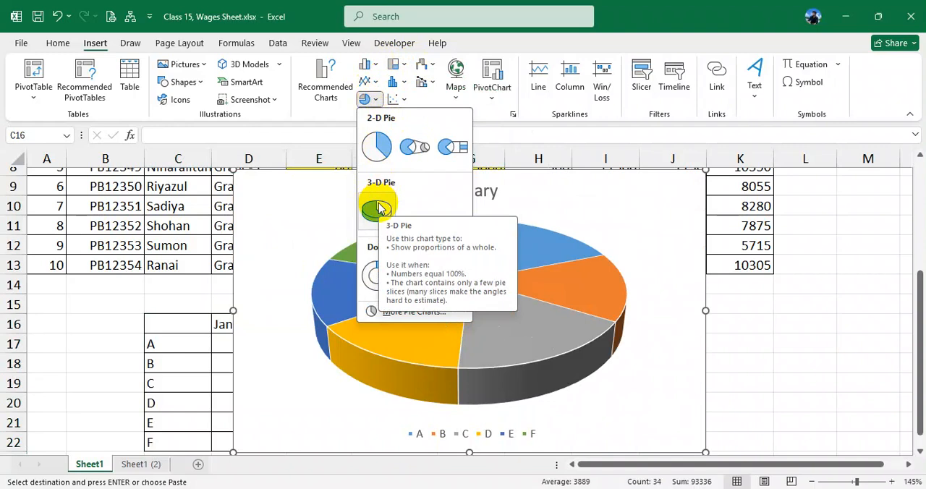
click(367, 65)
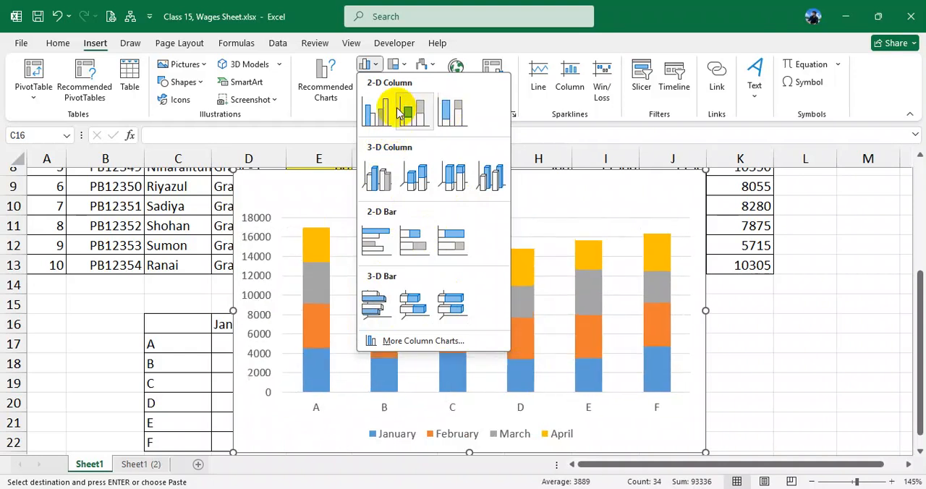
click(337, 116)
key(alt+Tab)
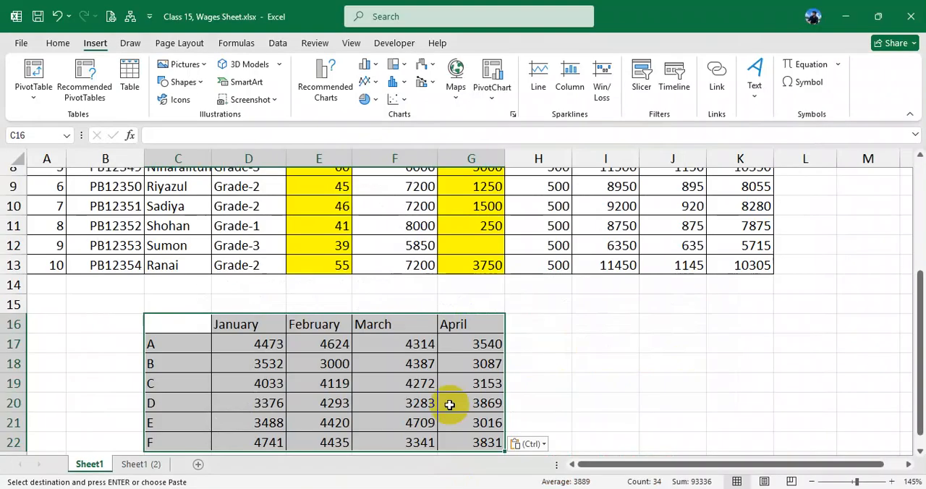
- Insert a 3-D Clustered Column chart from the table range C16:G22
scroll(354, 329, down, 1)
drag(180, 268, 476, 381)
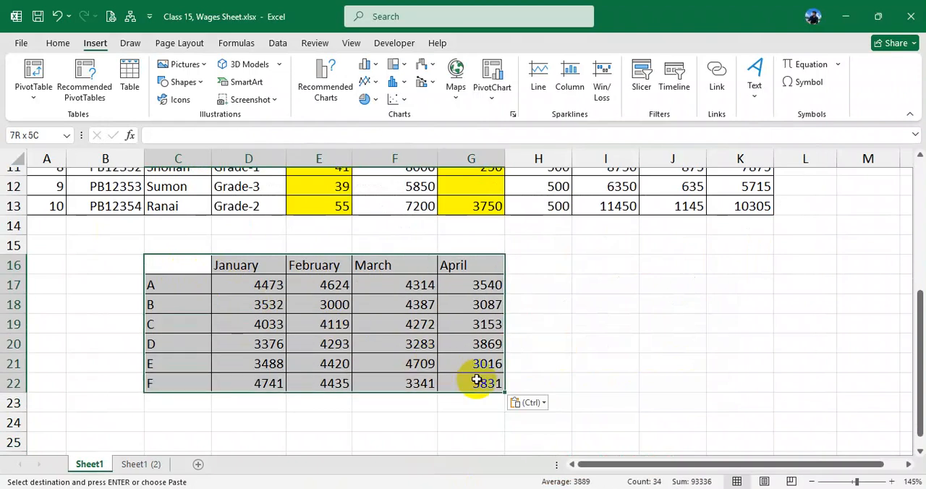
click(373, 68)
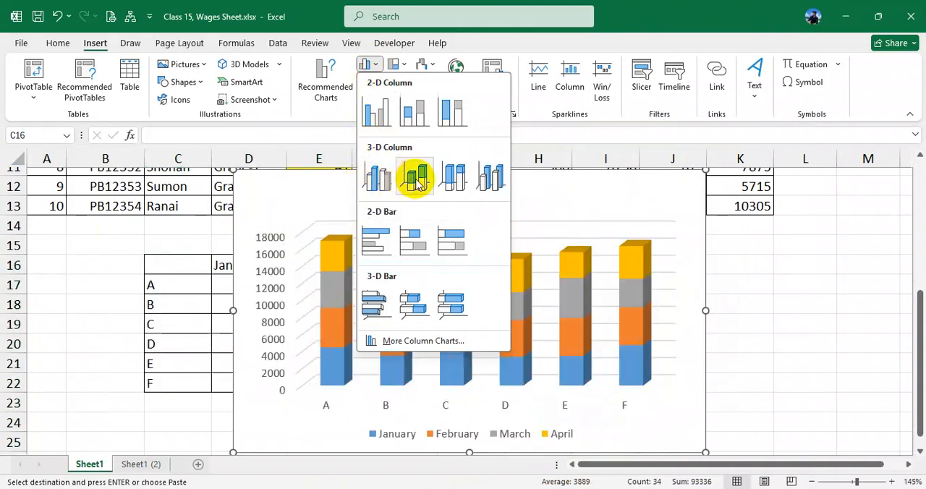
click(374, 181)
- Move the chart beside the data table and resize it to cover about H17 to M28
drag(363, 184, 516, 289)
scroll(499, 289, down, 2)
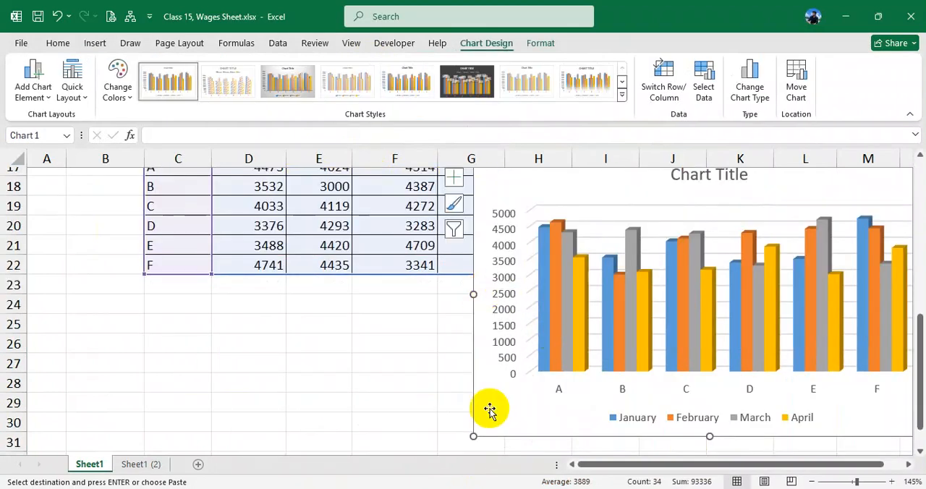
drag(473, 437, 594, 316)
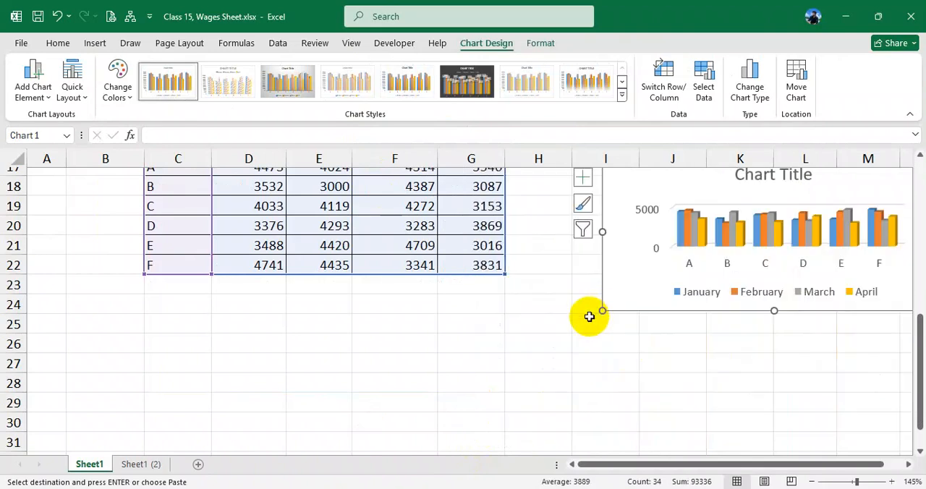
scroll(651, 315, up, 3)
scroll(680, 342, down, 1)
drag(690, 285, 627, 291)
scroll(637, 297, down, 2)
drag(712, 313, 719, 391)
scroll(697, 367, up, 1)
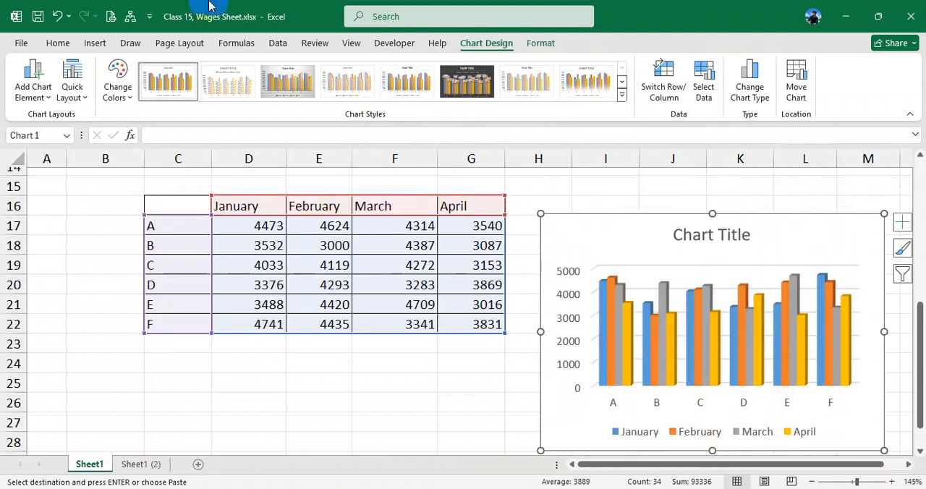
- Examine how the table's A to F labels and January to April values correspond to the chart's columns
click(346, 243)
click(269, 229)
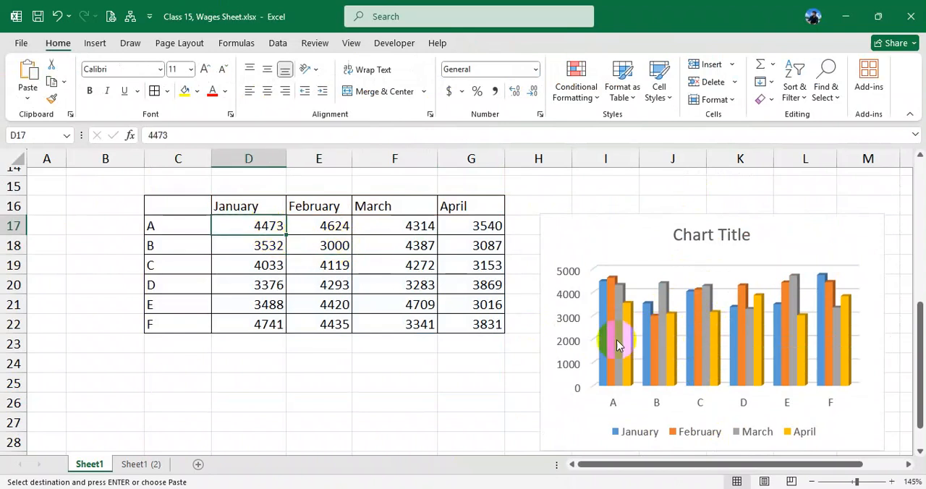
scroll(617, 344, down, 1)
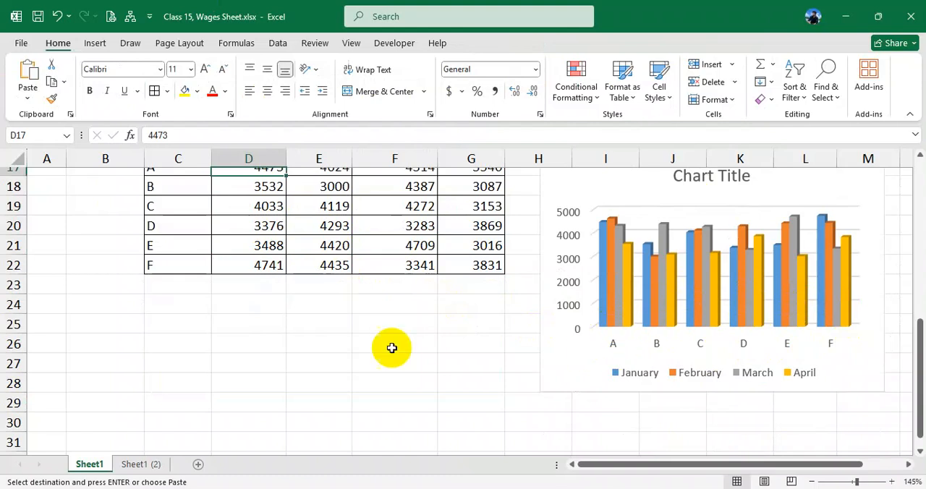
scroll(586, 346, up, 1)
drag(169, 231, 161, 324)
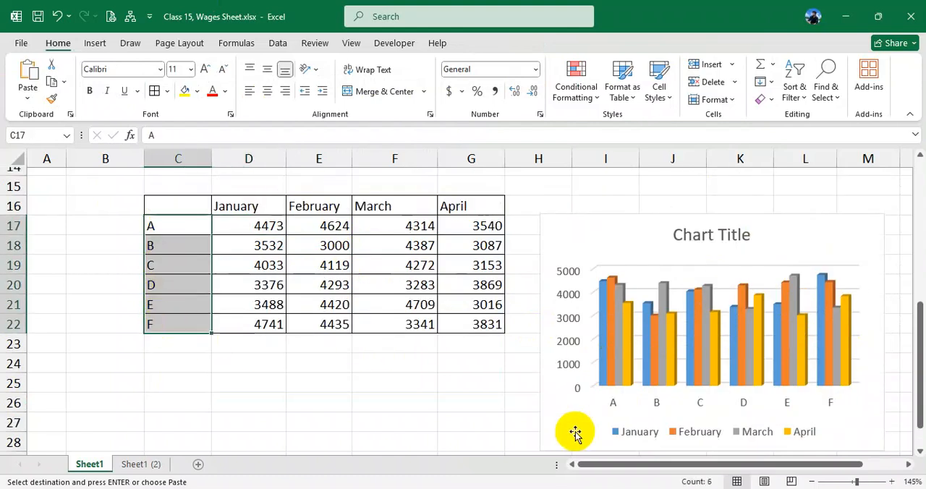
drag(269, 225, 452, 324)
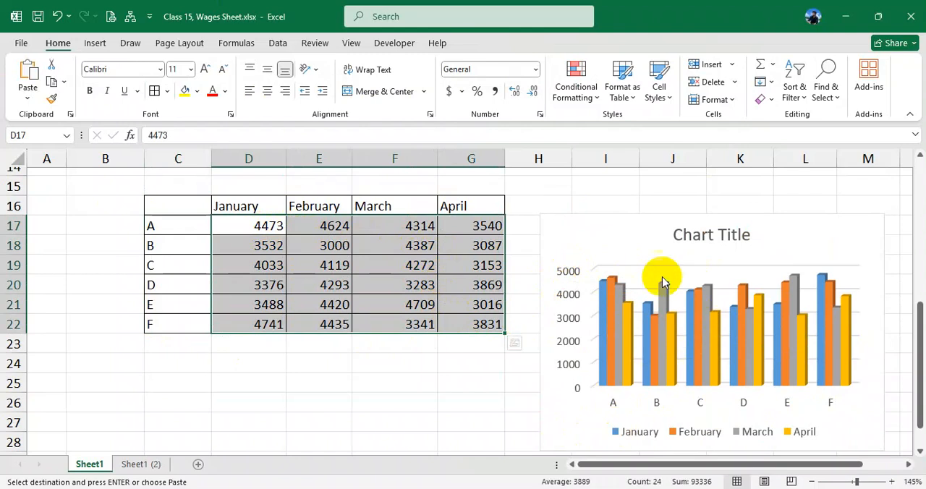
scroll(651, 316, up, 1)
scroll(656, 317, down, 1)
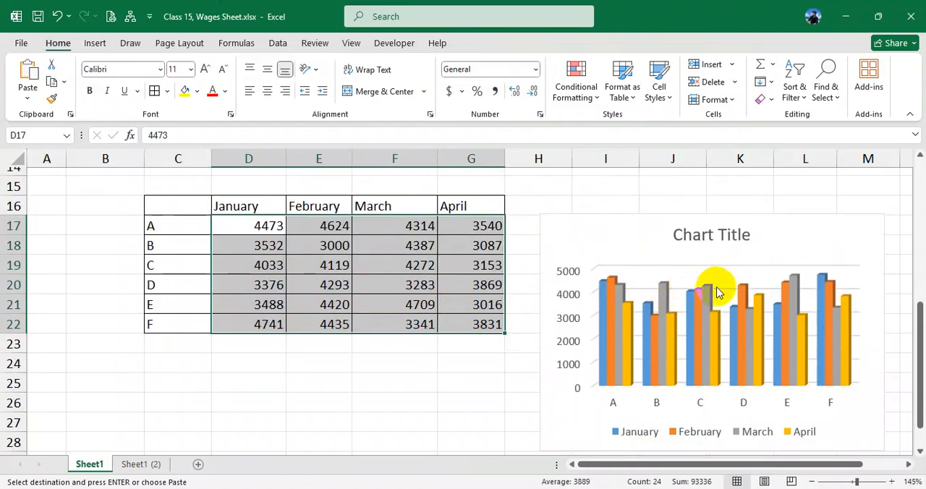
click(485, 226)
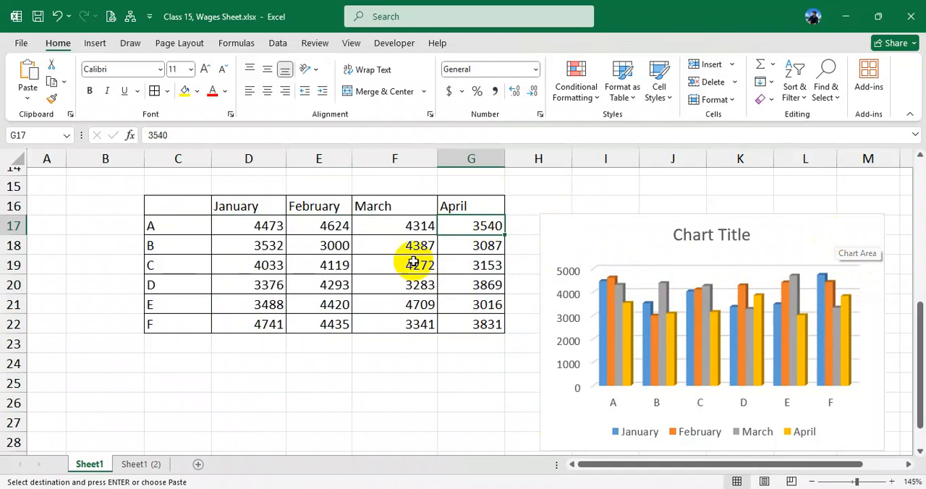
click(190, 205)
text(et)
click(289, 266)
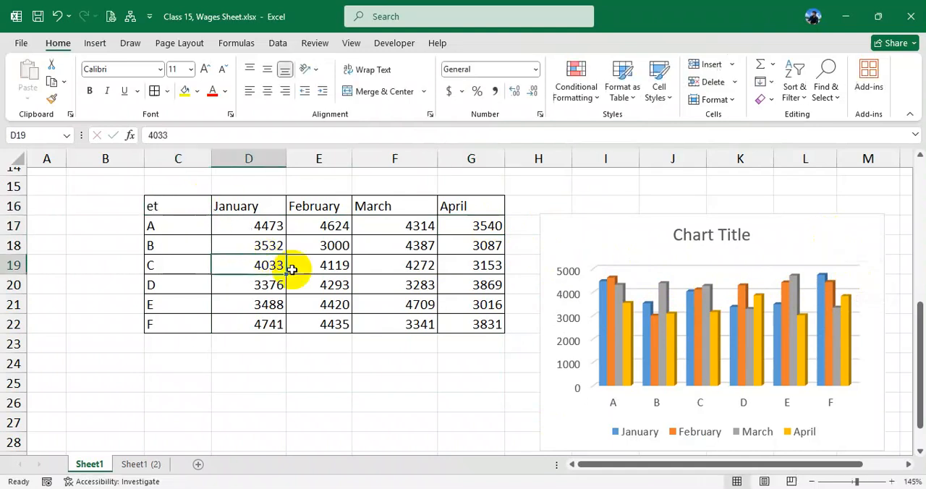
click(164, 205)
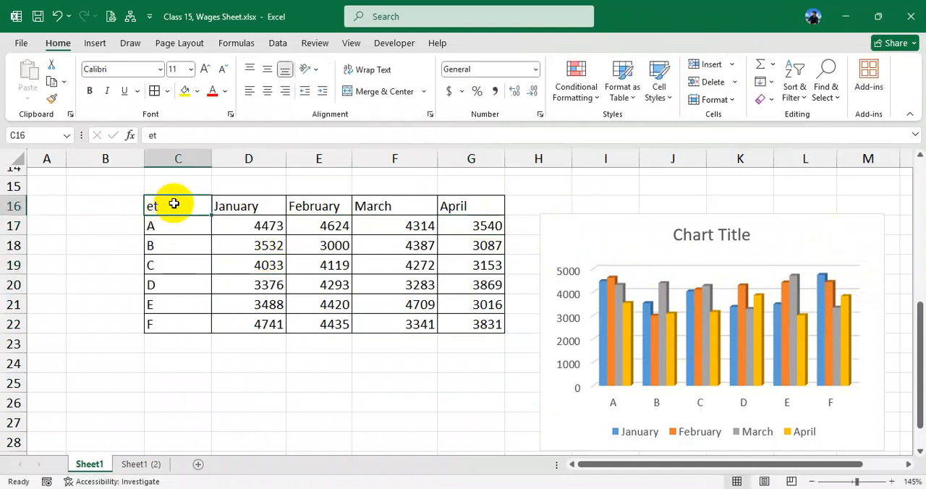
key(Delete)
click(314, 276)
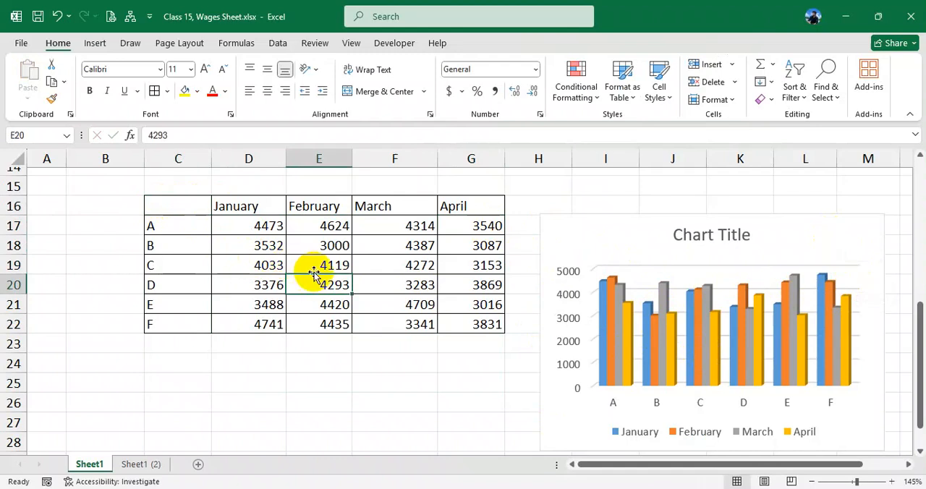
click(184, 204)
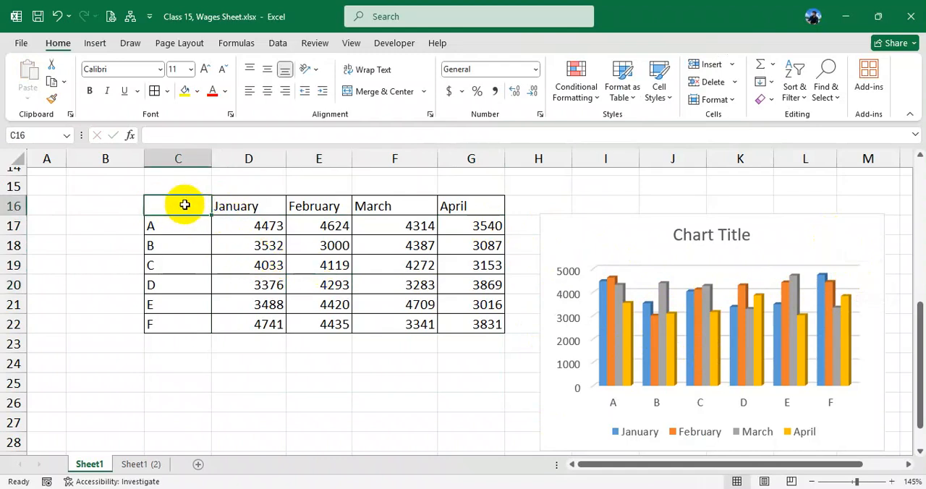
- Enter Name as the header in cell C16 and delete the existing column chart beside the table
text(Nam)
key(Return)
drag(171, 206, 454, 324)
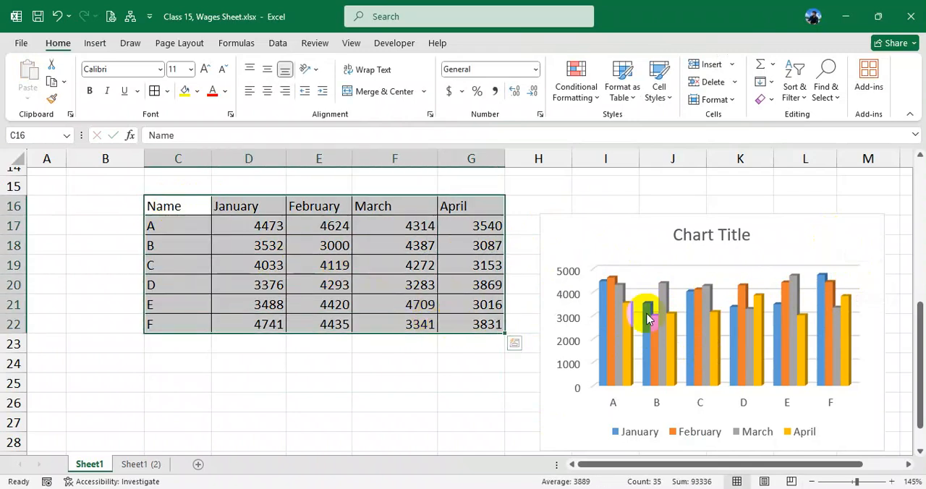
click(683, 306)
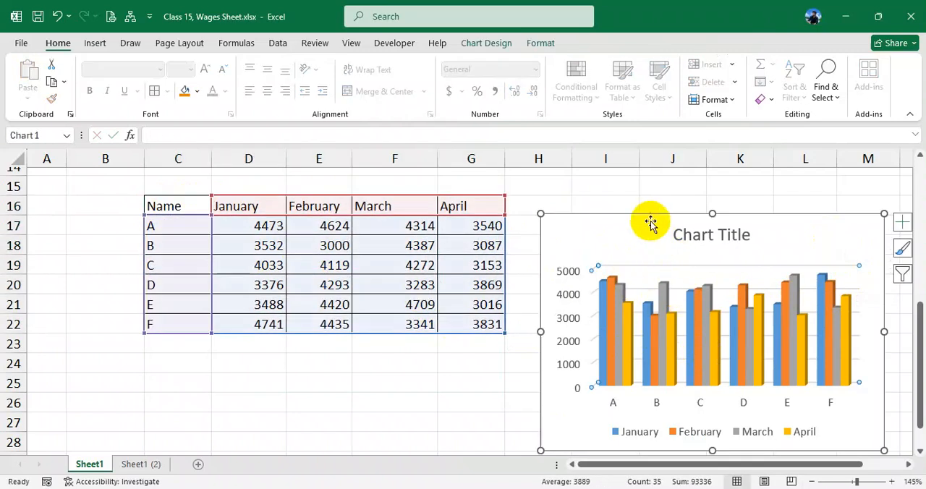
key(Delete)
- Insert a new 3-D Clustered Column chart from the table range C16:G22
click(427, 285)
drag(178, 207, 463, 308)
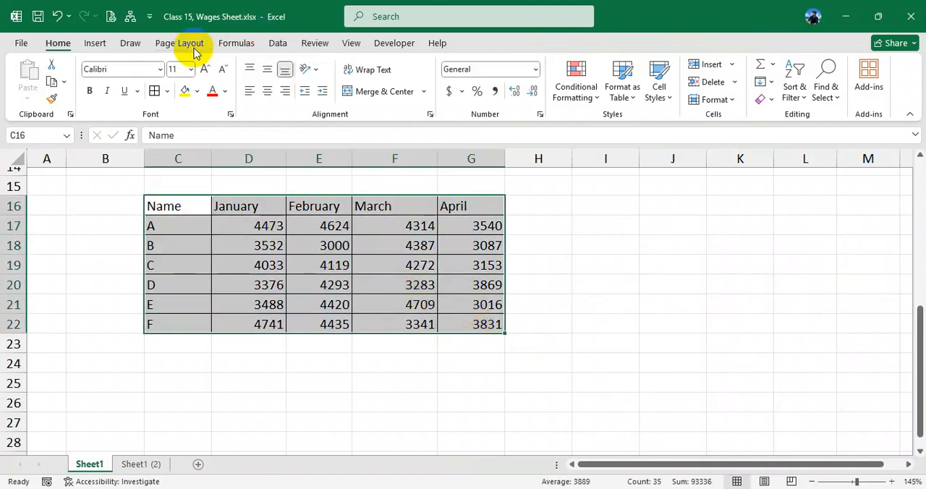
click(95, 42)
click(365, 65)
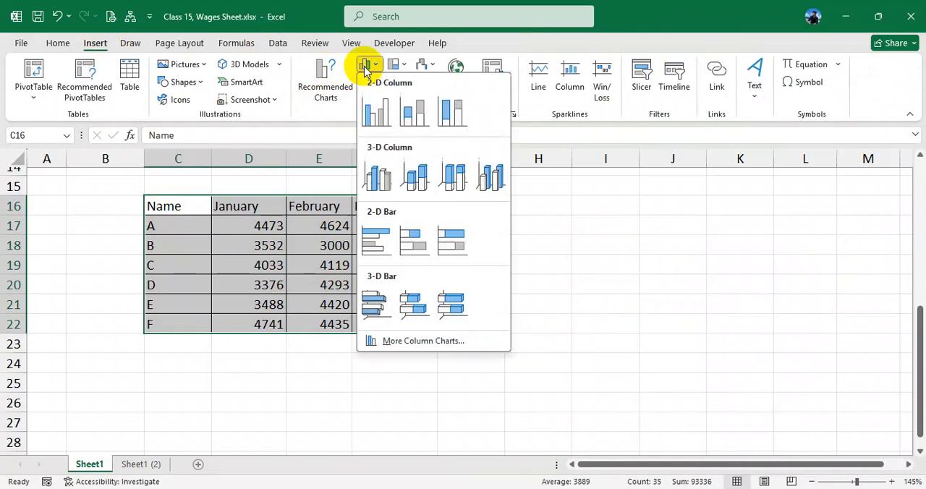
click(382, 177)
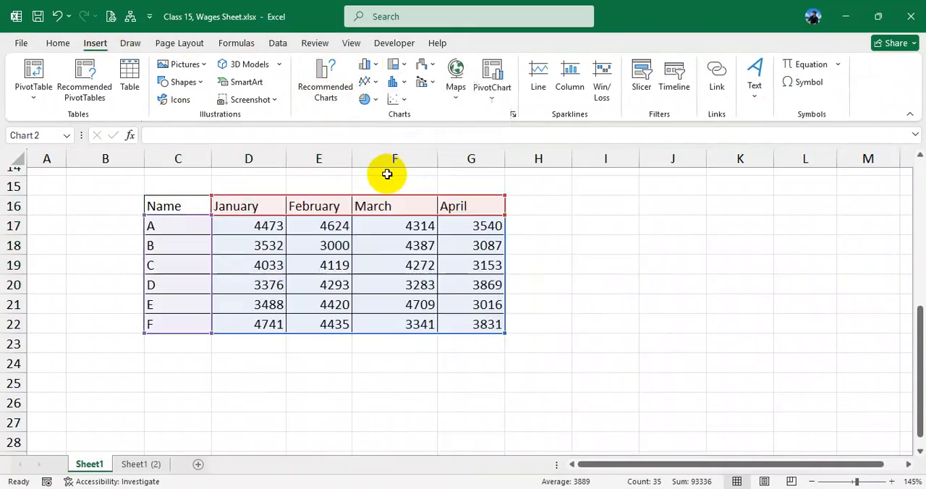
- Move the new chart beside the data table and resize it to cover about I15 to P29
drag(369, 188, 549, 200)
ctrl+scroll(607, 292, down, 2)
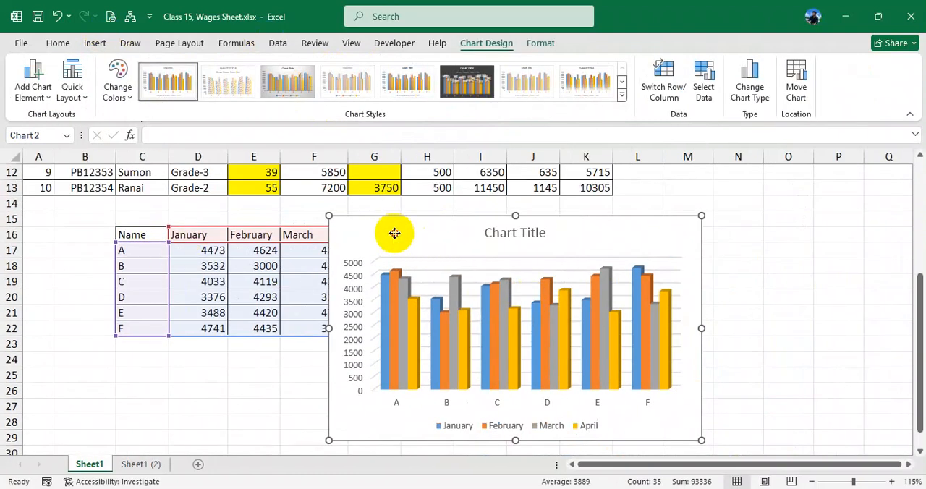
drag(395, 233, 470, 237)
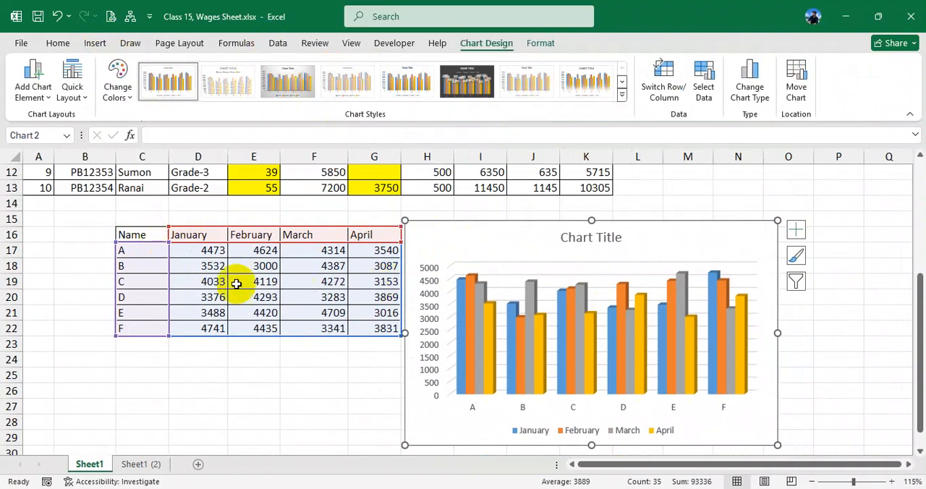
drag(465, 237, 519, 234)
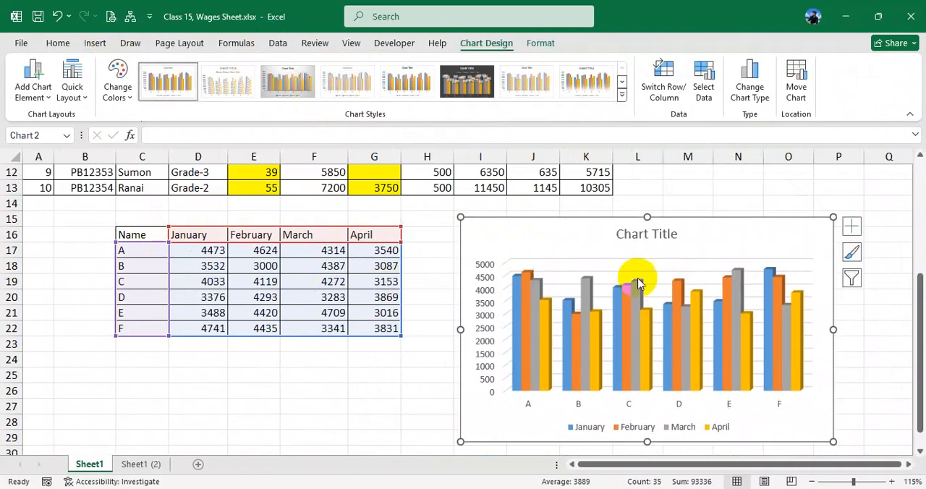
drag(833, 217, 821, 220)
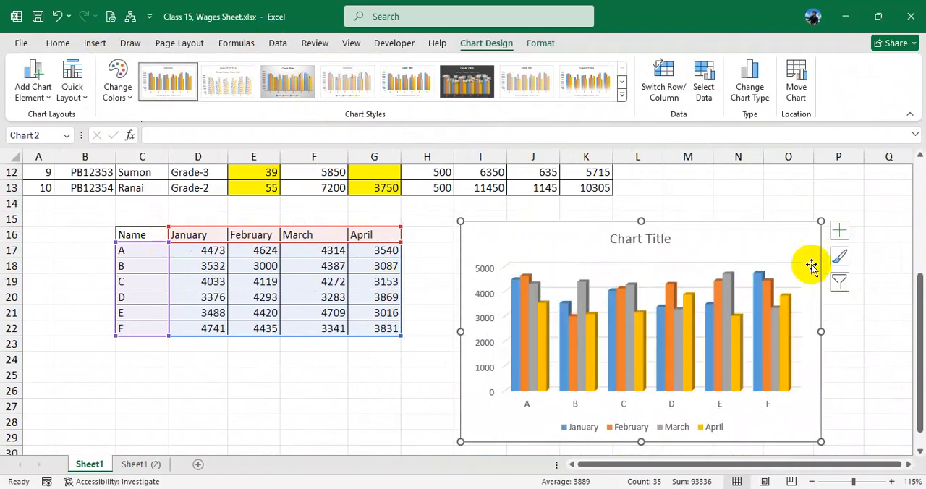
click(680, 344)
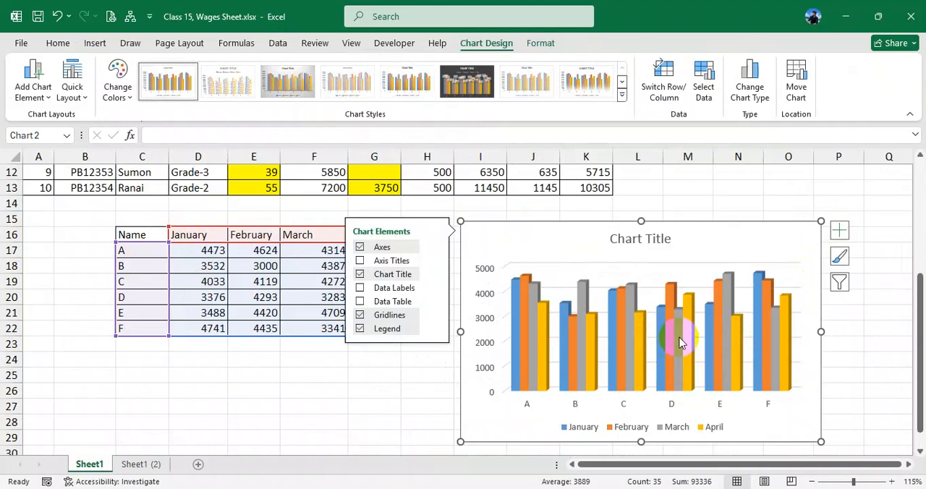
click(866, 343)
click(695, 240)
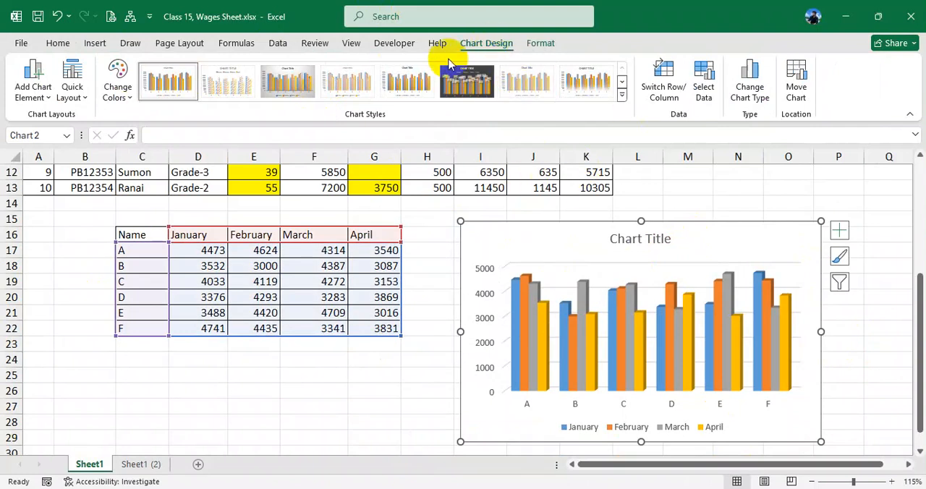
click(402, 44)
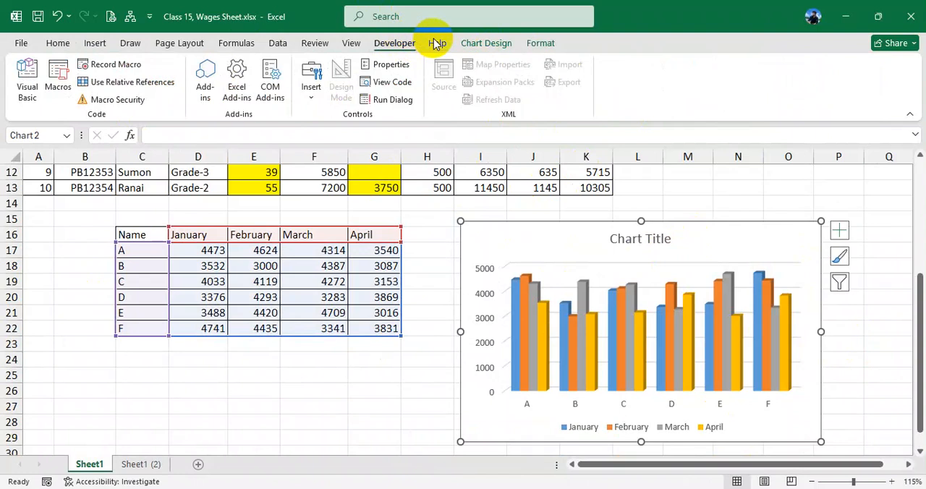
click(437, 44)
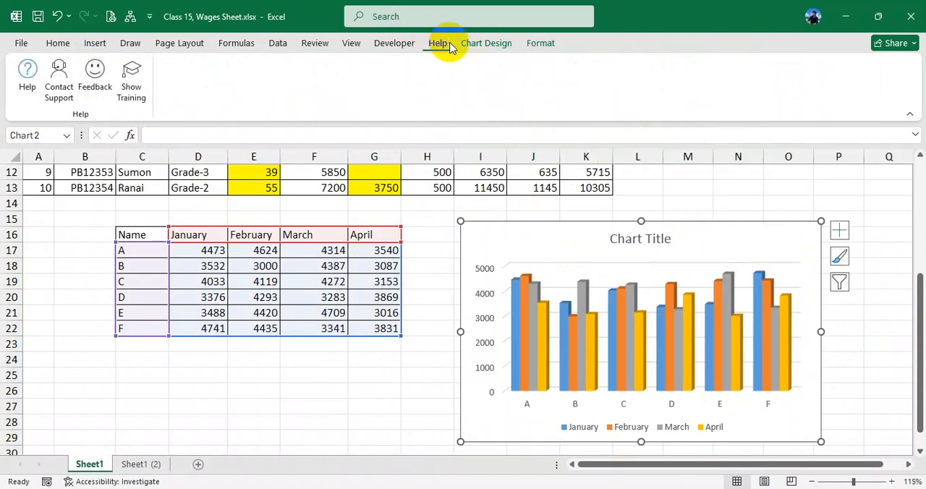
click(337, 386)
- Close the other open practice workbook without saving its changes and restore the Class 15, Wages Sheet.xlsx window to full size
drag(478, 42, 500, 42)
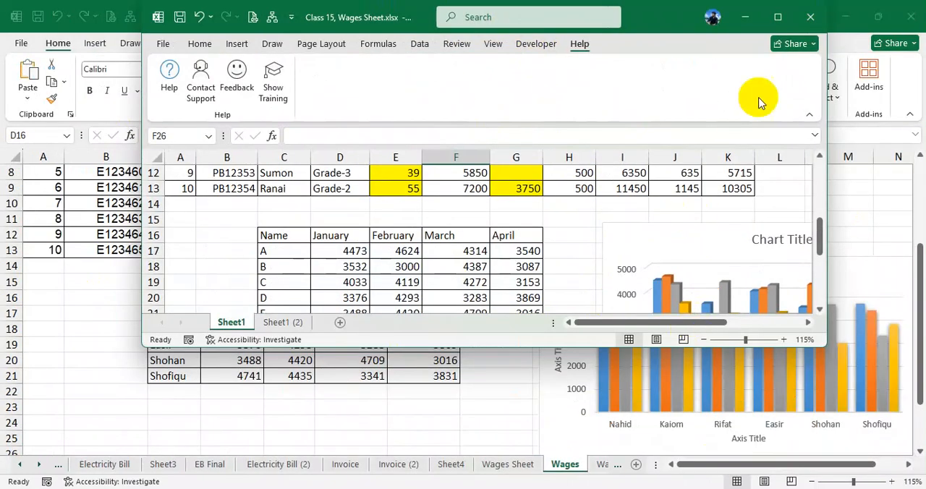
drag(658, 18, 579, 121)
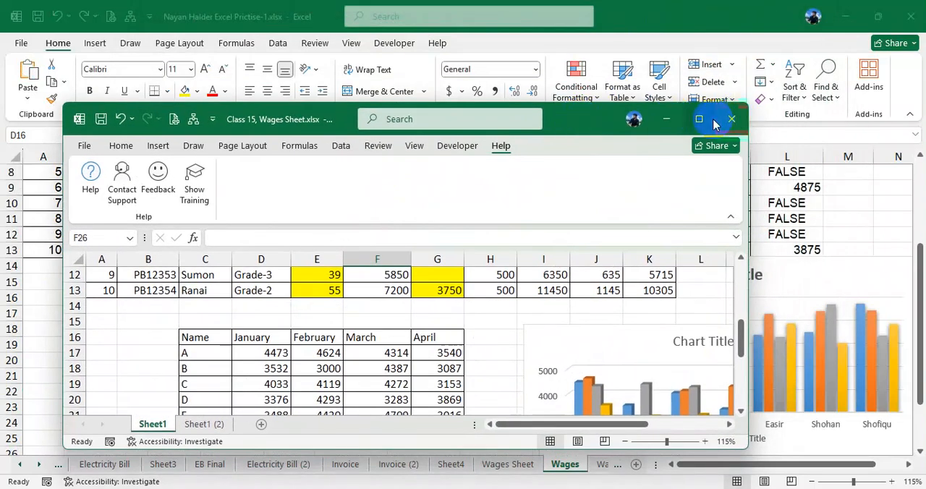
click(660, 16)
click(910, 16)
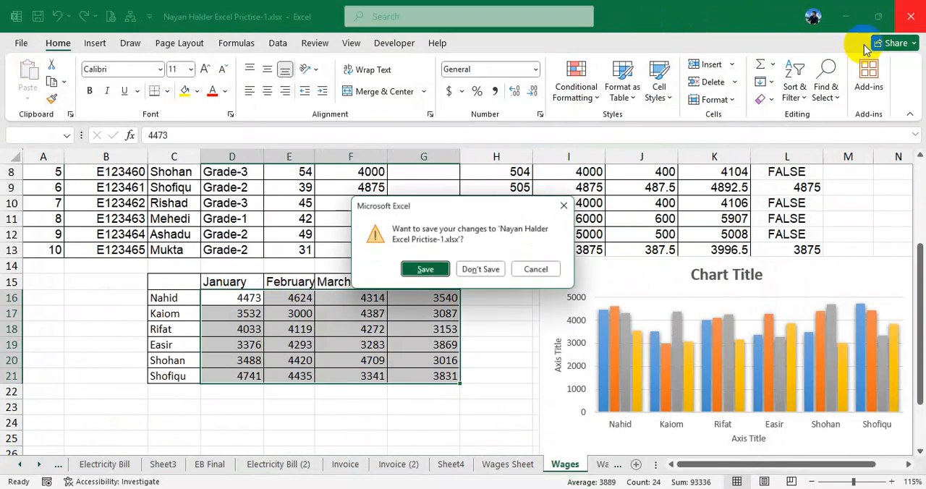
click(494, 270)
click(696, 120)
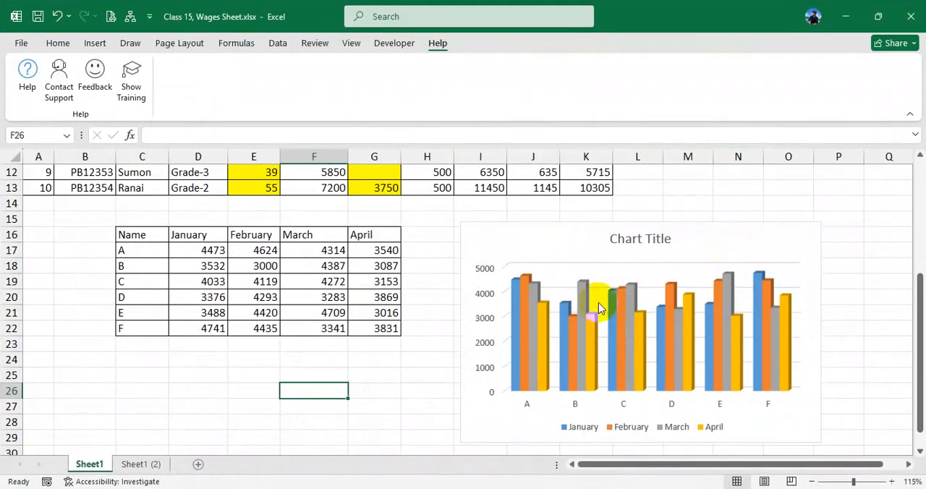
- Select the chart and shift it slightly upward and farther from the data table
click(598, 302)
click(486, 43)
click(540, 42)
click(490, 44)
drag(690, 241, 714, 231)
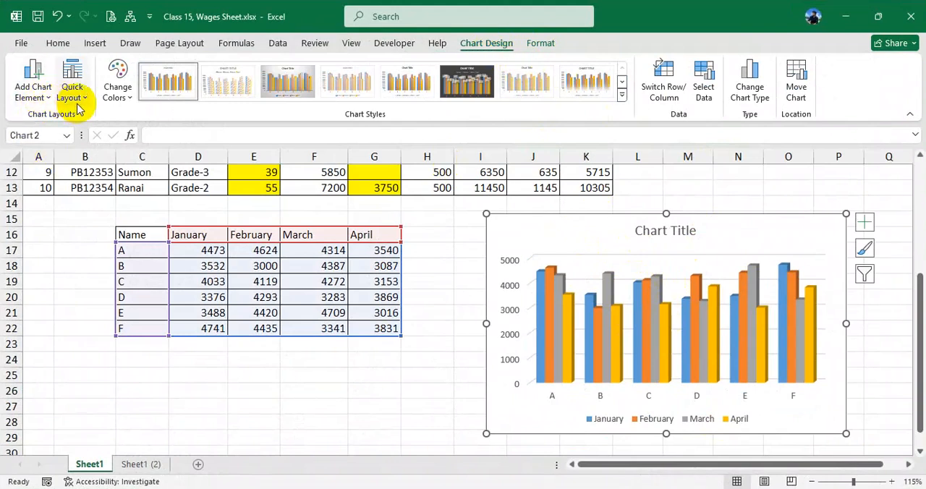
- Look through the chart color palettes and try several chart styles, including the gray-background, hatched and lighter-colored ones
click(125, 101)
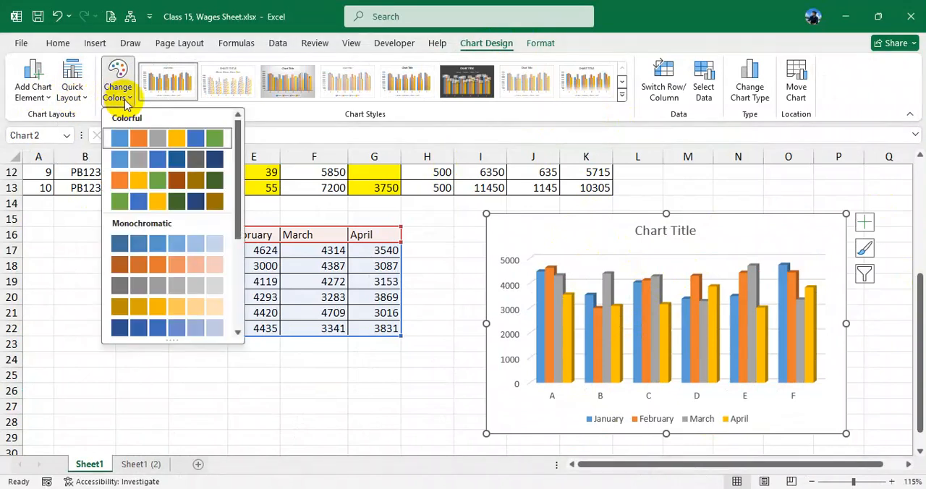
click(118, 94)
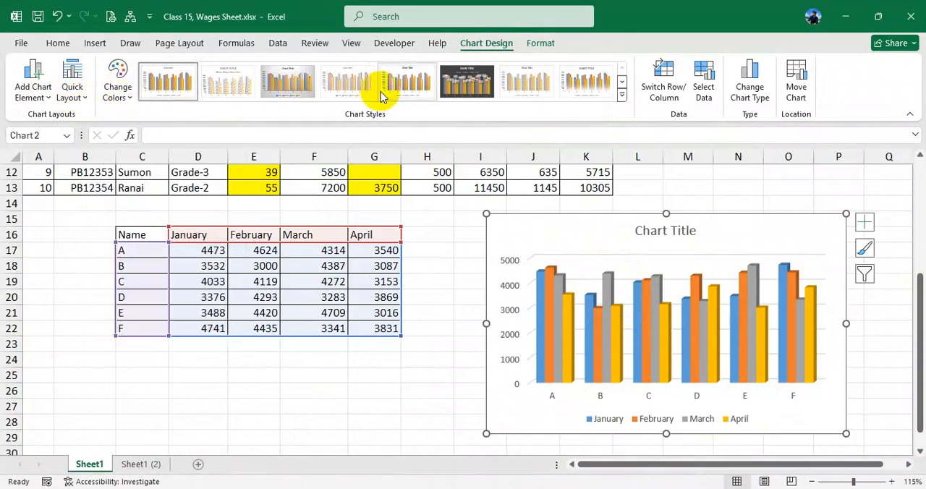
click(298, 82)
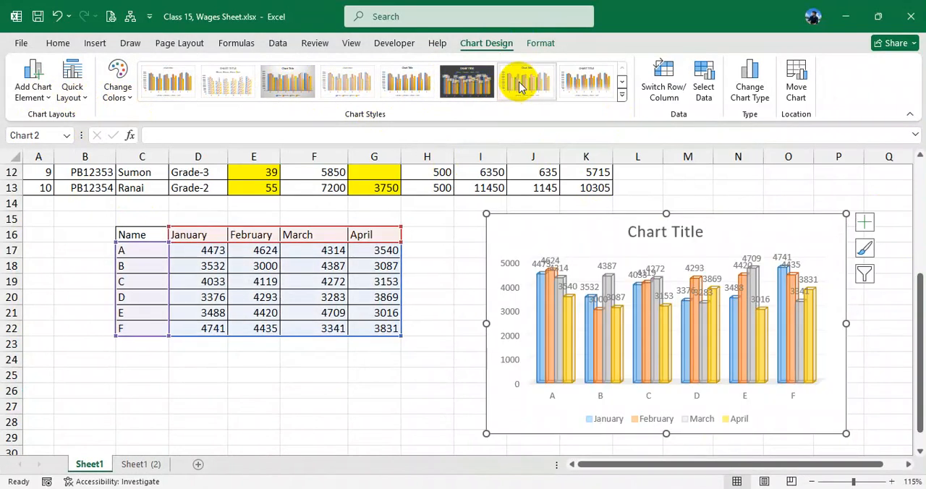
click(181, 86)
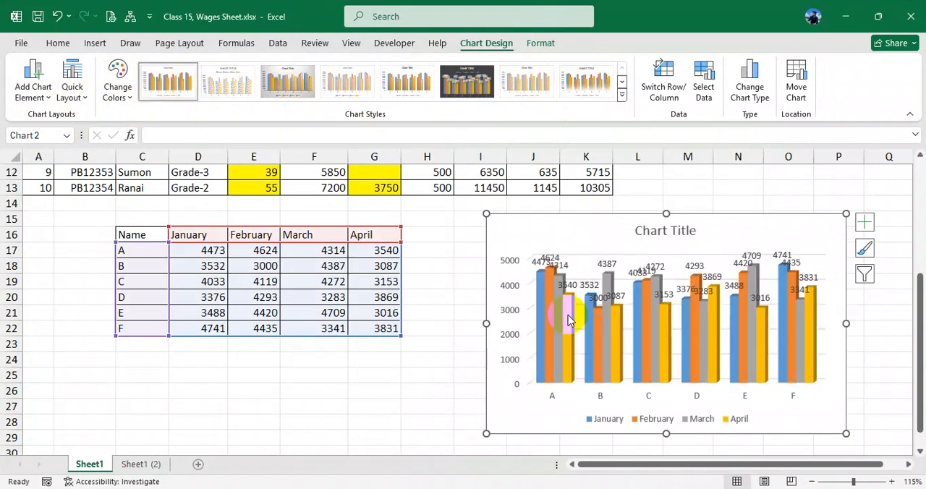
click(226, 88)
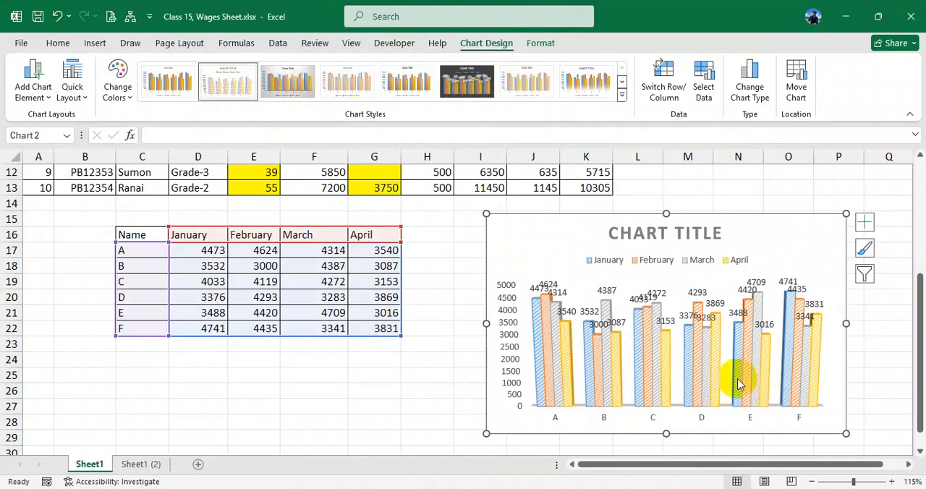
click(290, 88)
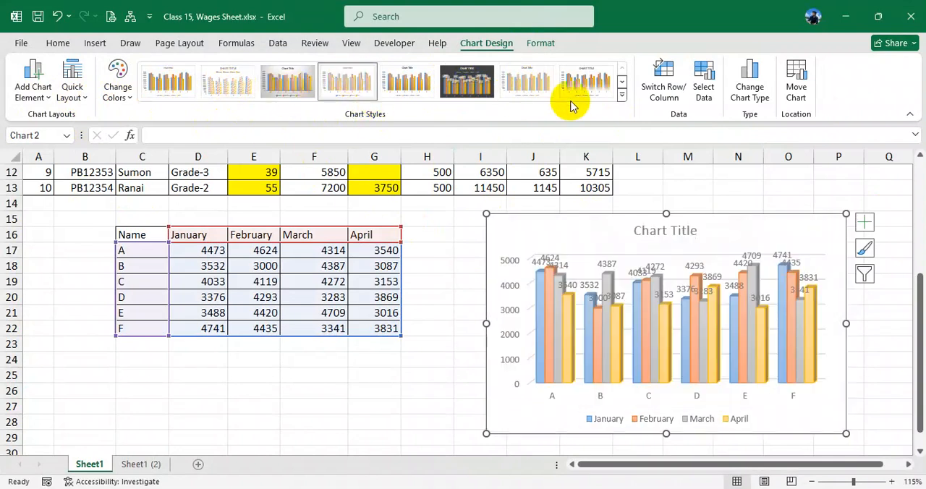
key(ctrl+q)
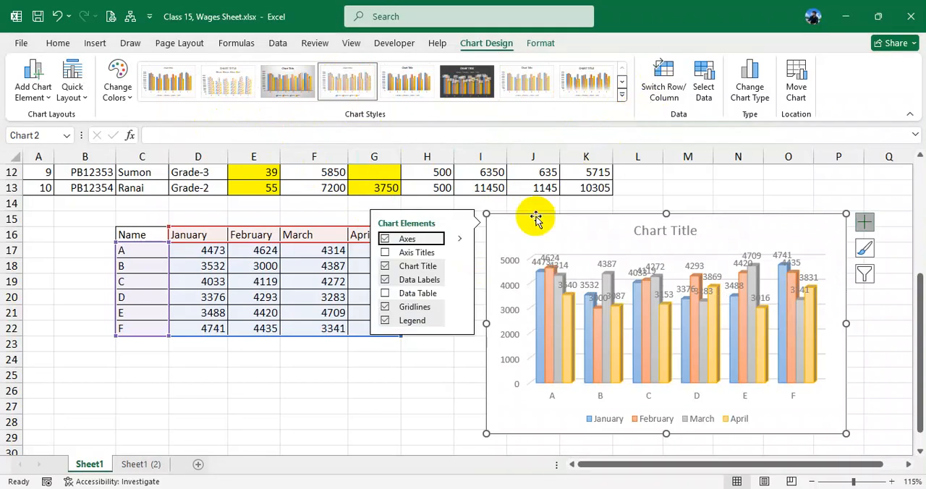
click(417, 380)
- Undo the chart style trials back to the plain white style without data labels
key(ctrl+z)
key(ctrl+z)
key(ctrl+z)
key(ctrl+z)
key(ctrl+z)
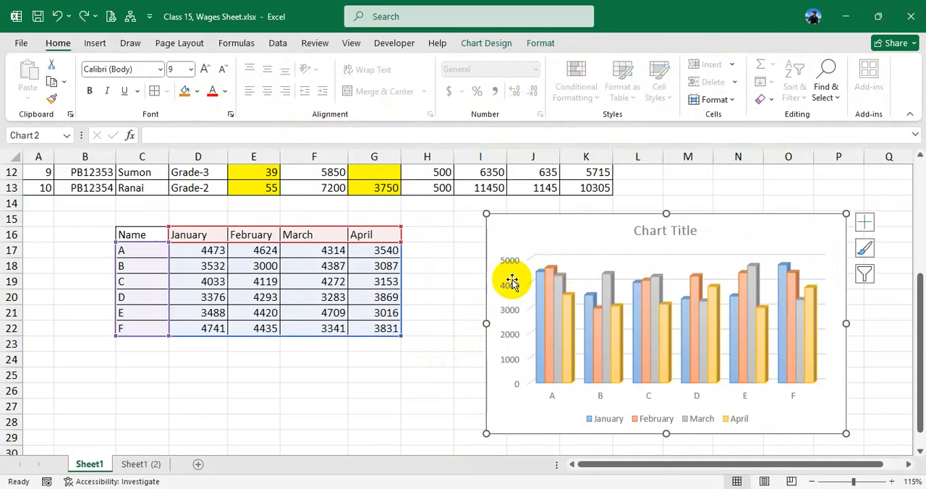
click(450, 360)
key(ctrl+z)
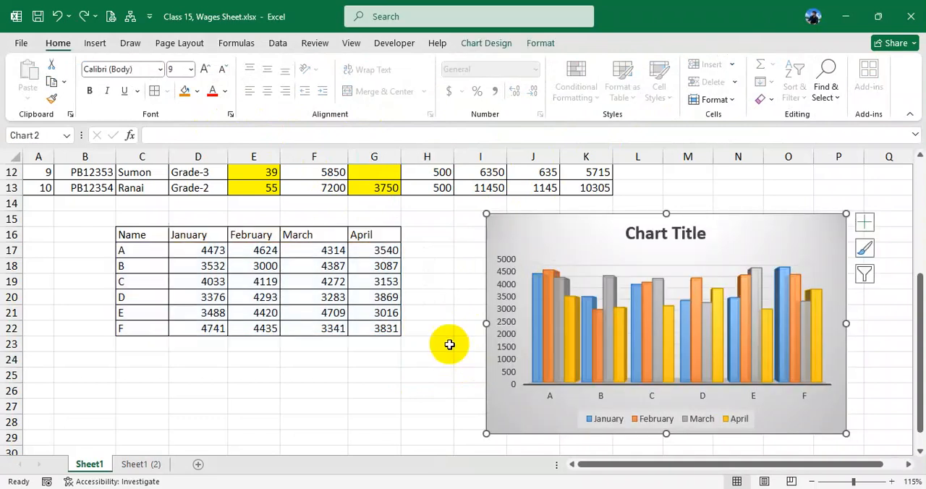
key(ctrl+z)
click(429, 373)
click(577, 244)
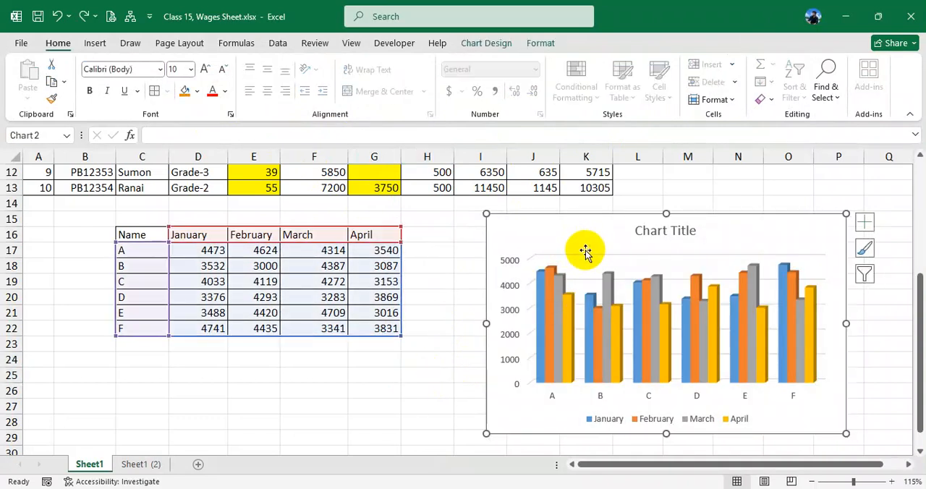
- Try switching the chart's rows and columns to group the values by month, and switch them back to A to F
click(492, 43)
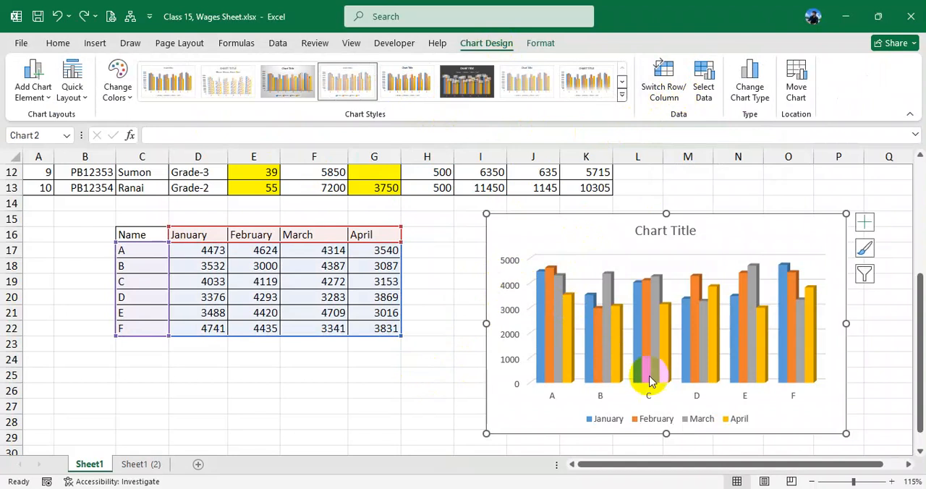
click(663, 86)
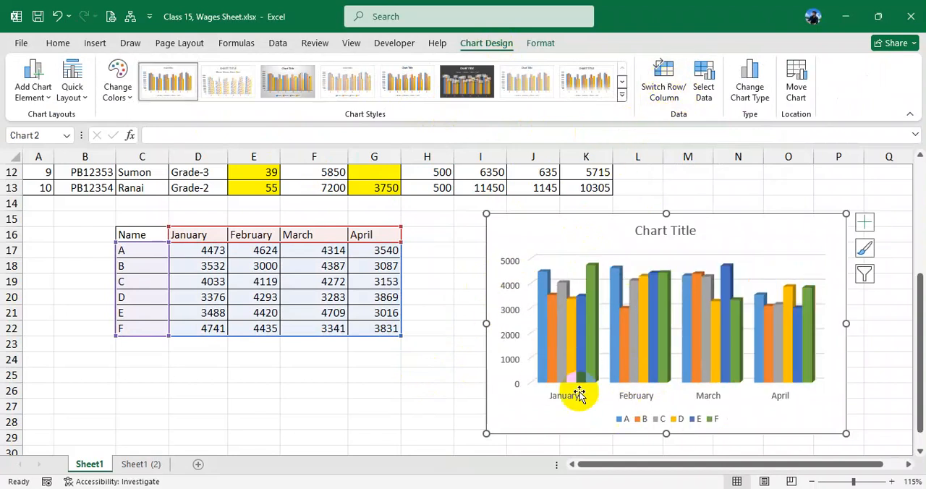
click(654, 76)
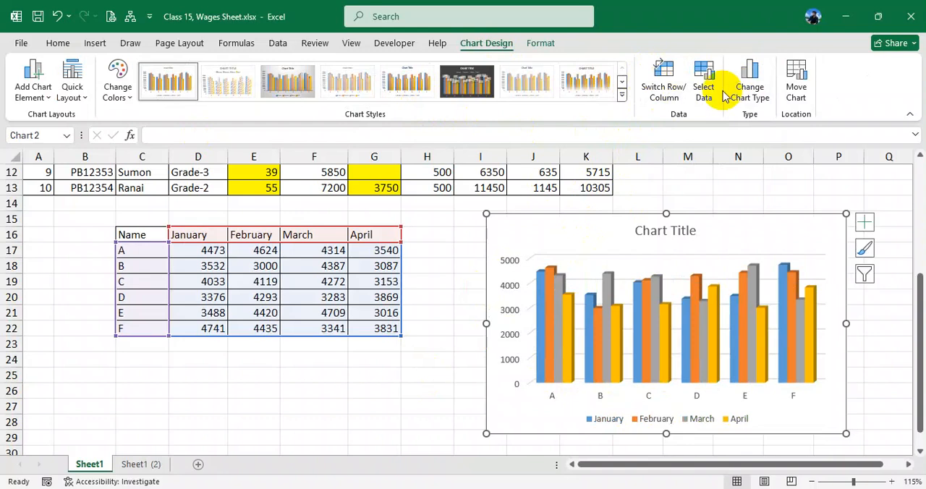
- Examine the chart's data range, legend series and category labels in Select Data Source, and close it without changes
click(705, 83)
drag(254, 335, 690, 146)
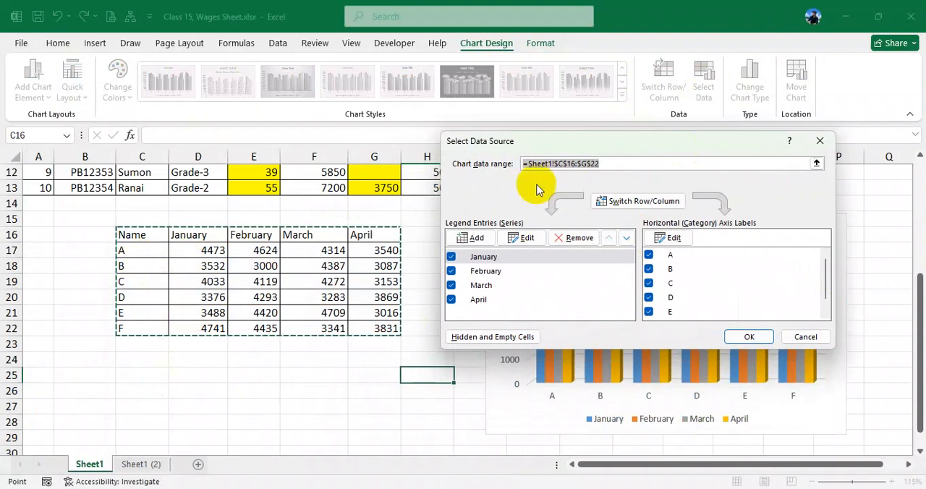
click(804, 336)
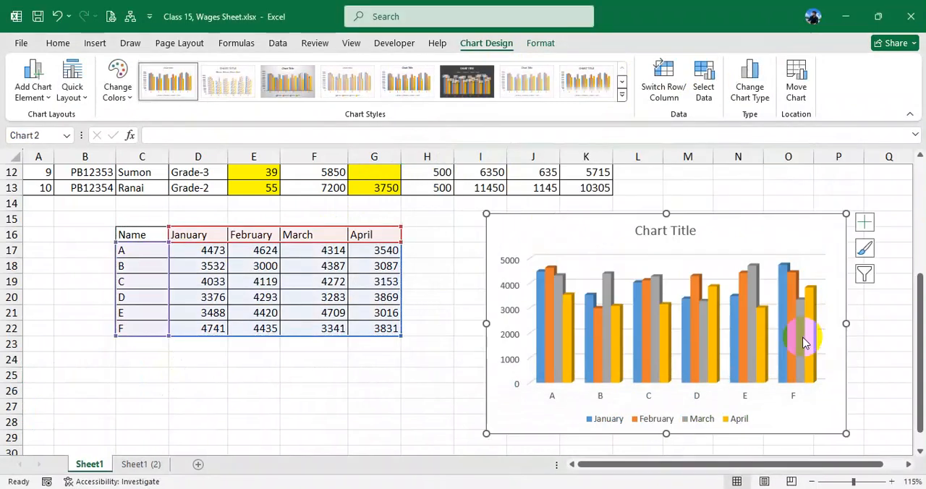
- Preview the Line, Pie, Bar, X Y (Scatter) and Surface options for changing the chart type, leaving the chart unchanged
click(763, 100)
mouse_move(537, 241)
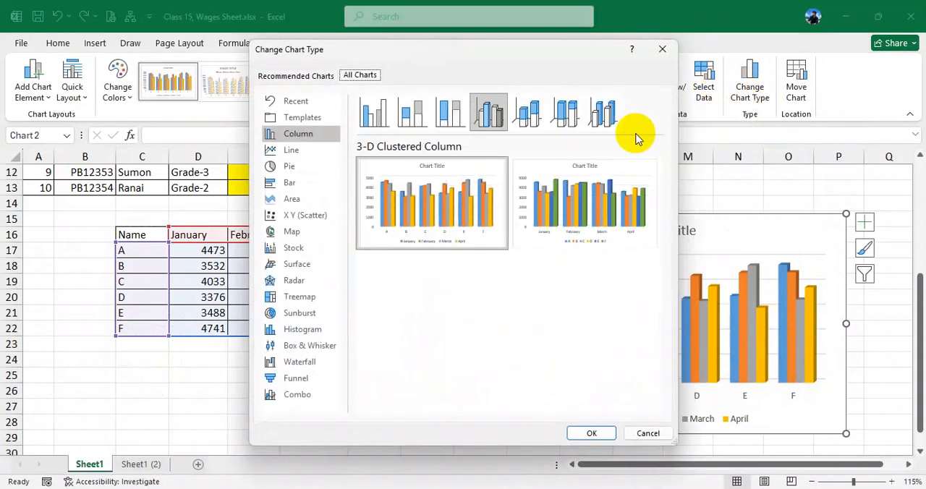
click(293, 150)
click(290, 167)
click(291, 183)
click(304, 215)
click(298, 263)
click(647, 433)
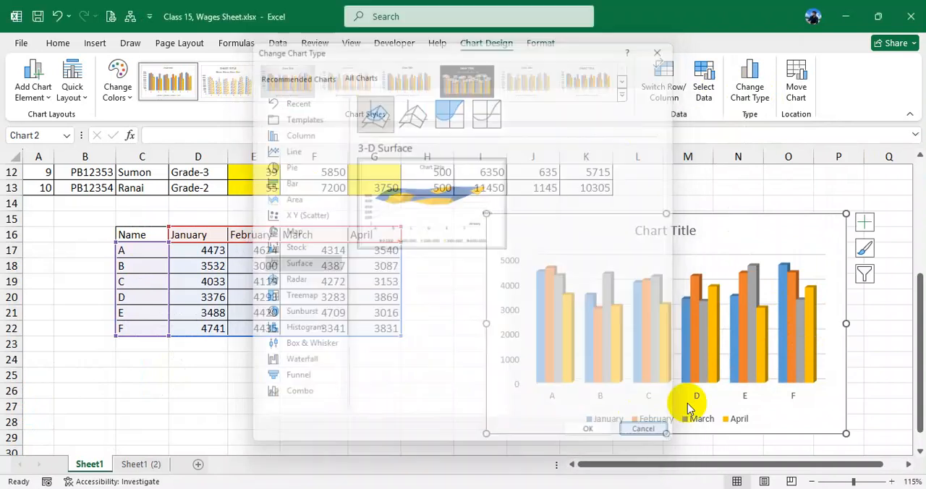
- Examine the new-sheet and existing-sheet destinations offered for moving the chart, and cancel without moving it
click(799, 90)
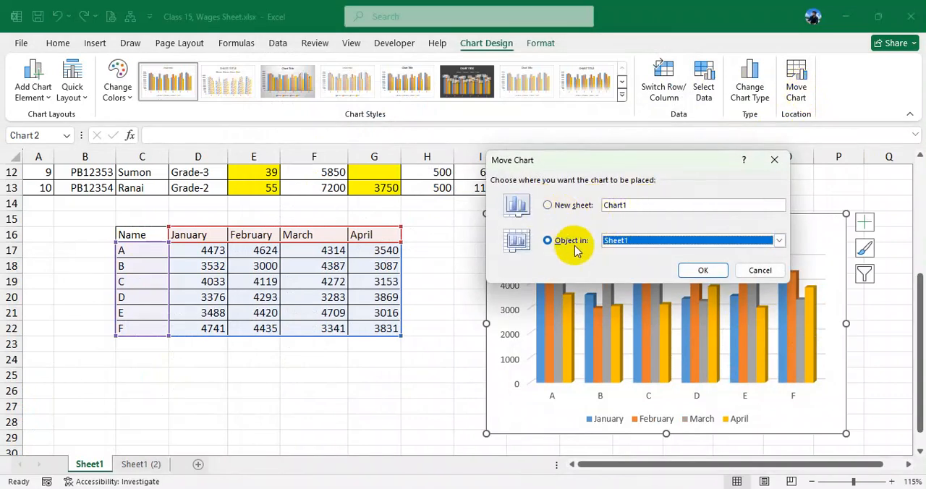
click(647, 245)
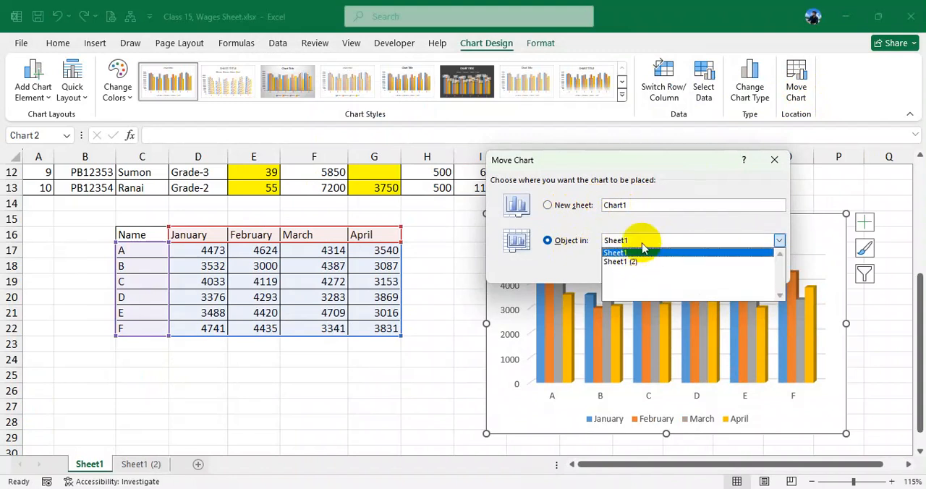
click(635, 253)
click(758, 274)
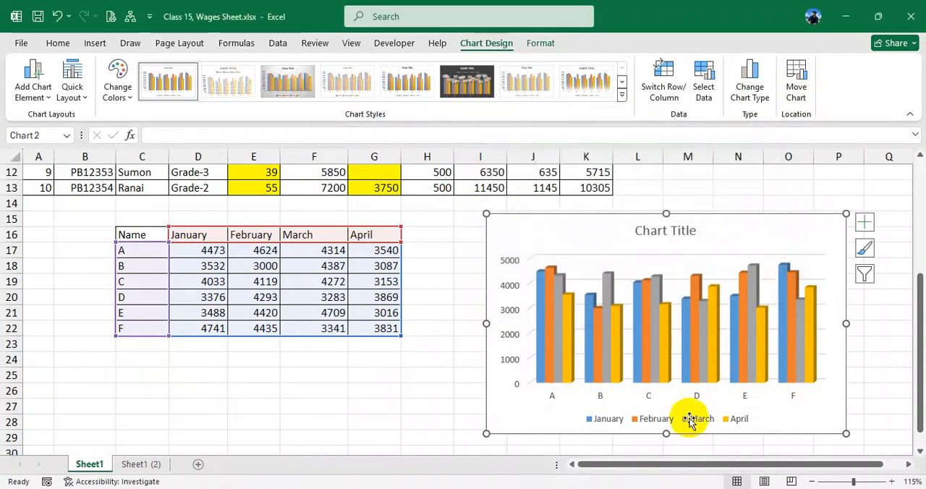
- Fill the April series columns in the chart with standard red
click(539, 43)
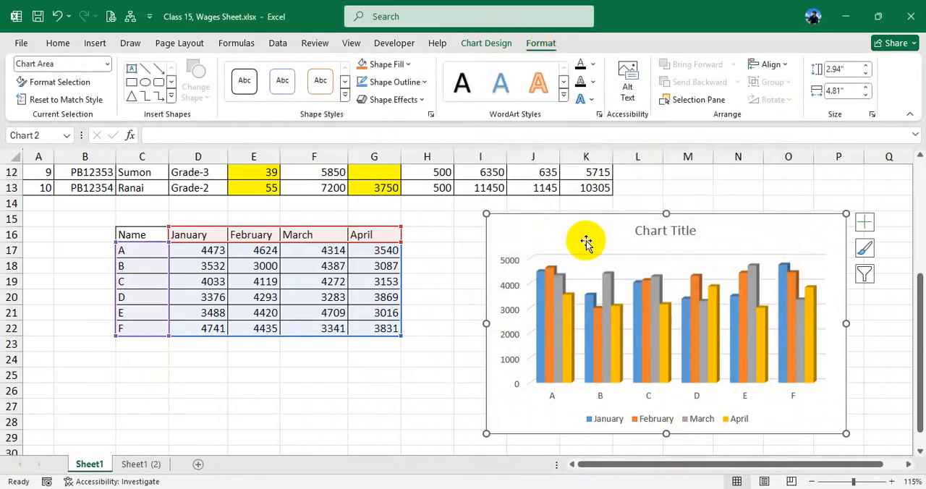
click(567, 312)
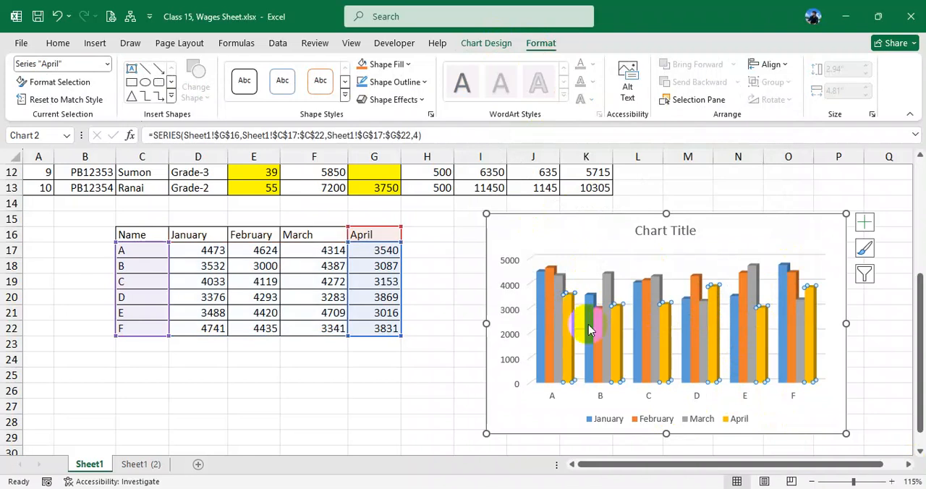
click(411, 65)
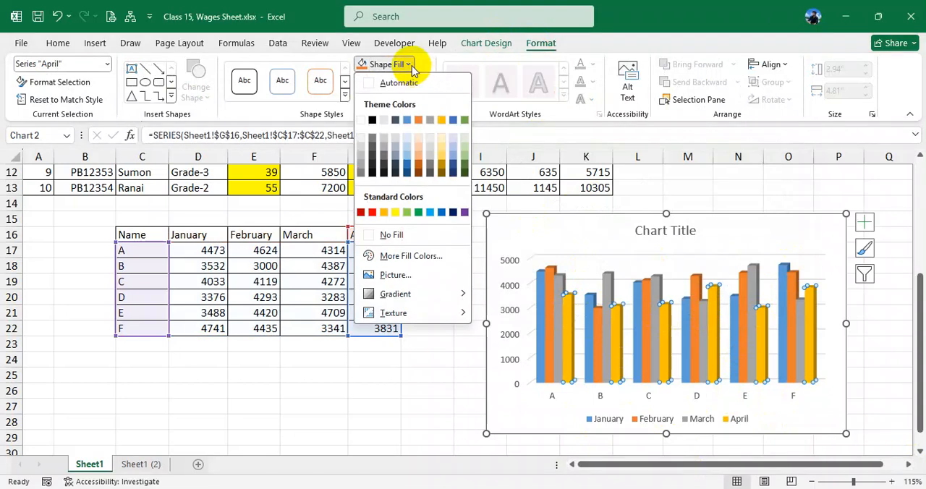
click(374, 214)
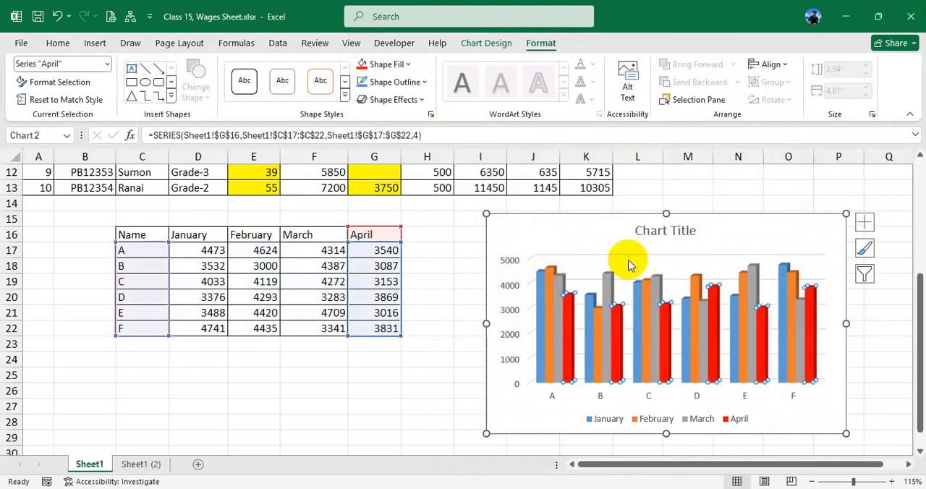
click(606, 258)
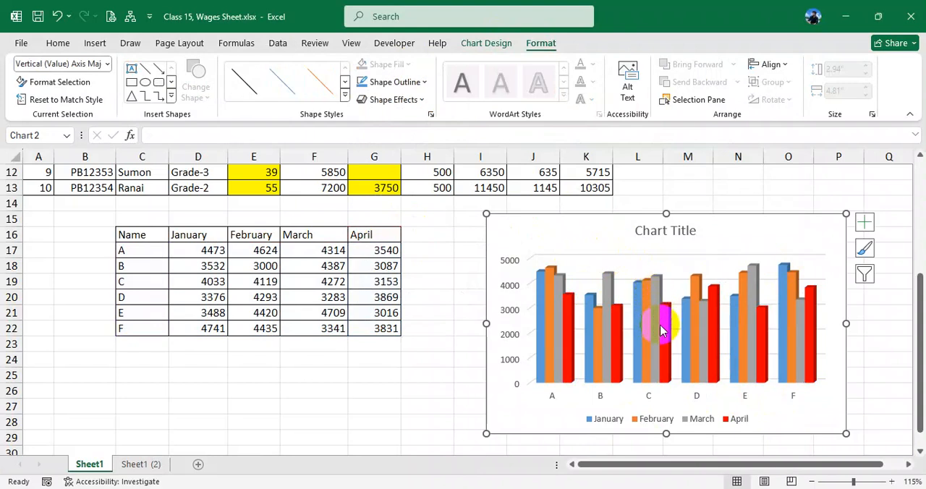
- Change the shape fill of the chart's January series columns to standard yellow
click(637, 301)
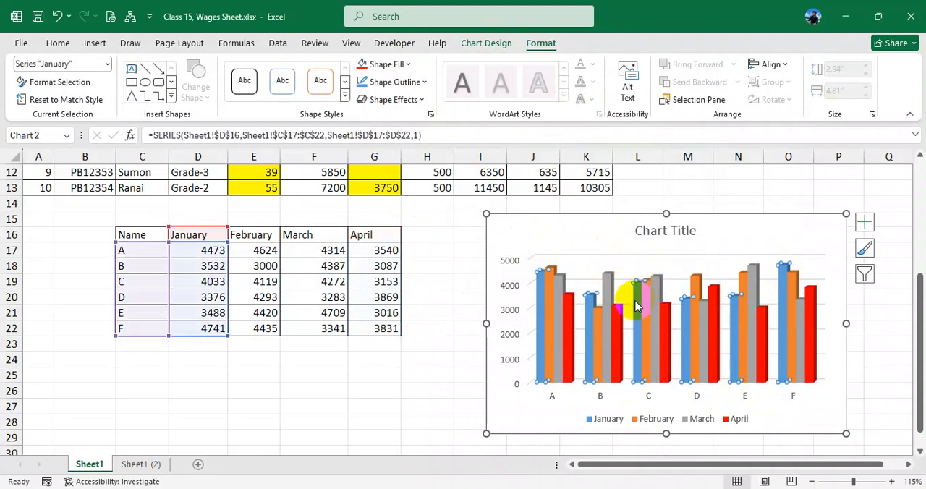
click(408, 65)
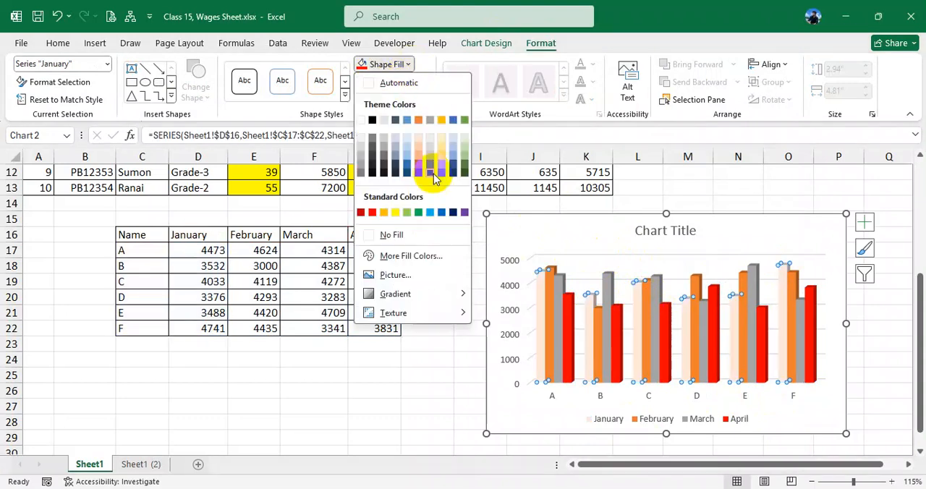
click(395, 214)
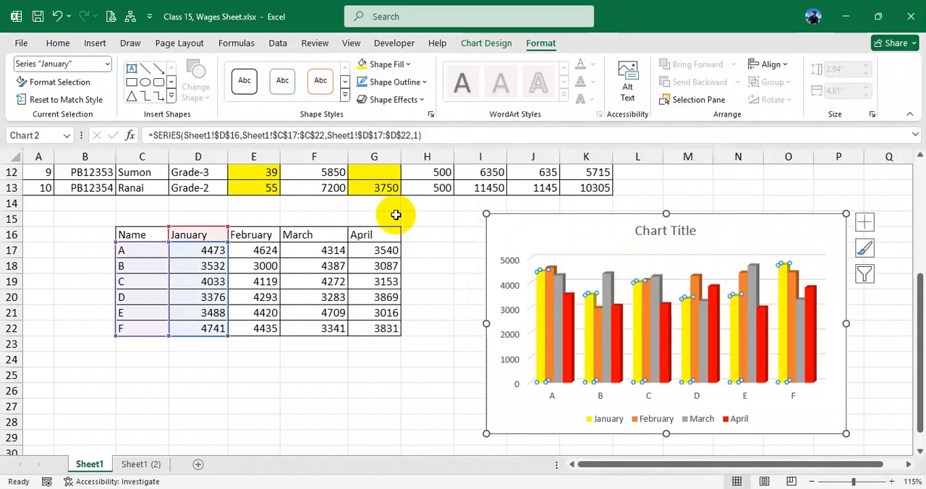
click(565, 242)
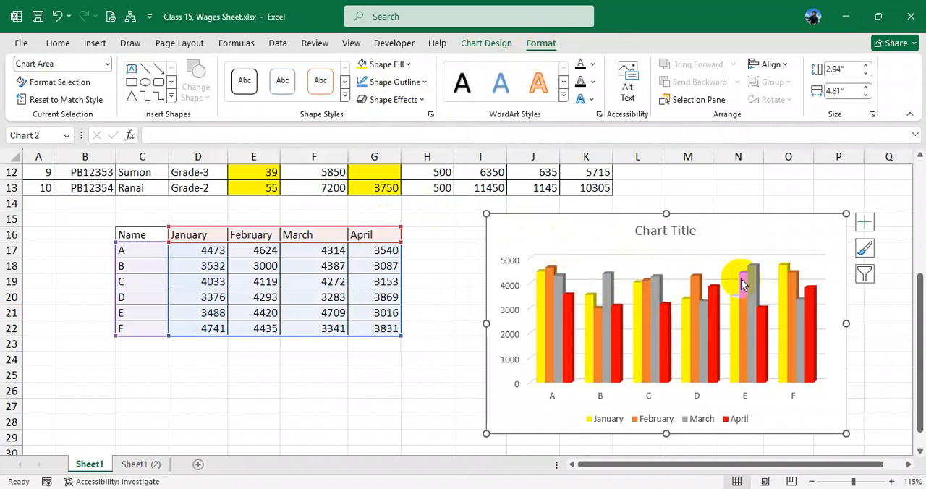
mouse_move(711, 302)
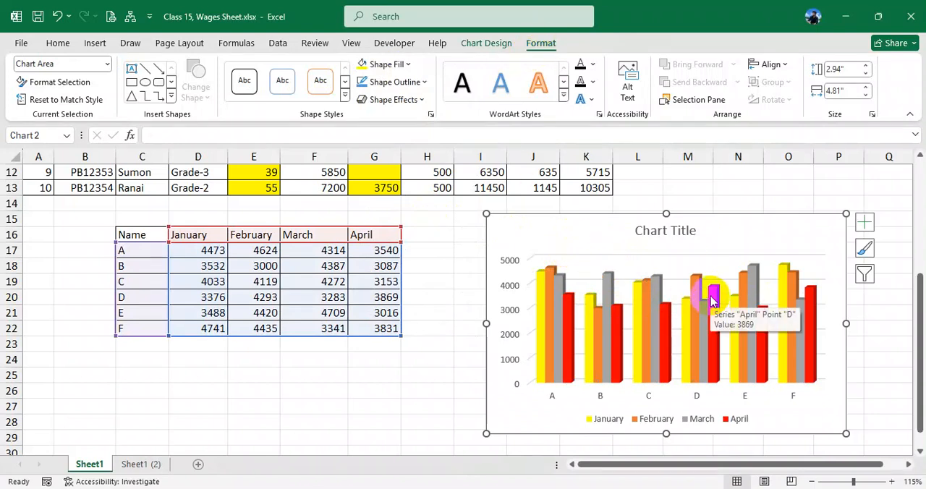
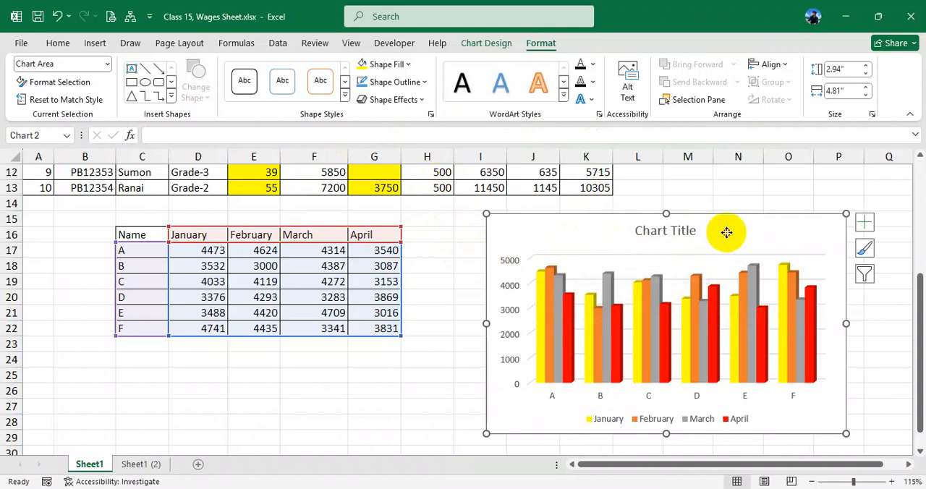
- Shift the column chart slightly closer to the monthly data table
drag(726, 232, 712, 234)
scroll(655, 264, up, 1)
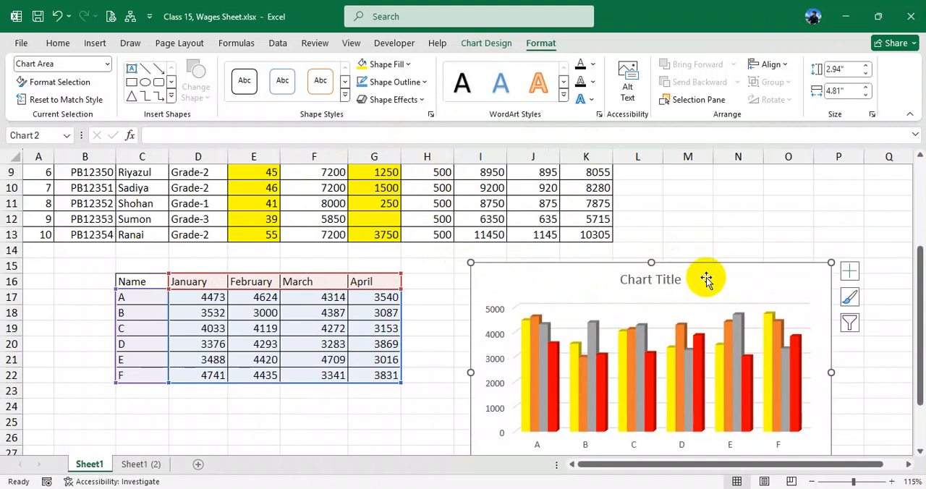
drag(705, 278, 699, 278)
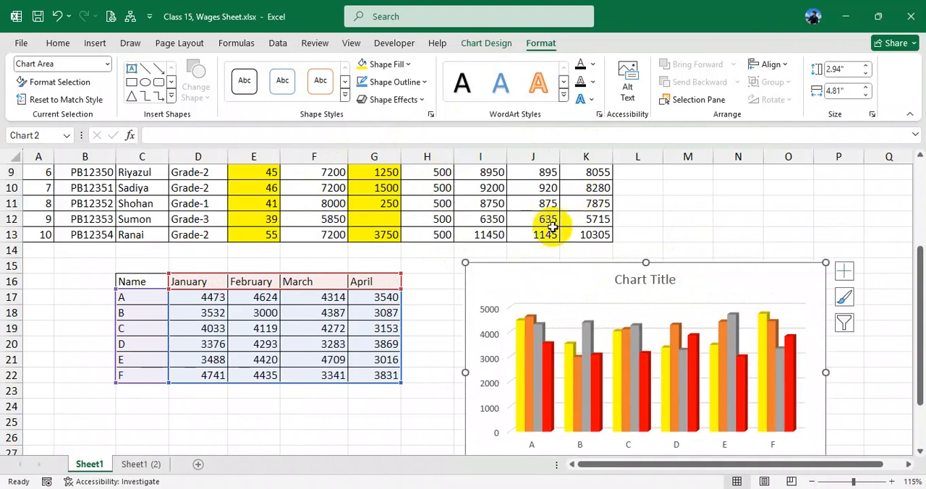
- Switch to the PDF in the browser and examine the wage rules and the Sample -2 table with its column chart
key(alt+Tab)
scroll(440, 310, down, 3)
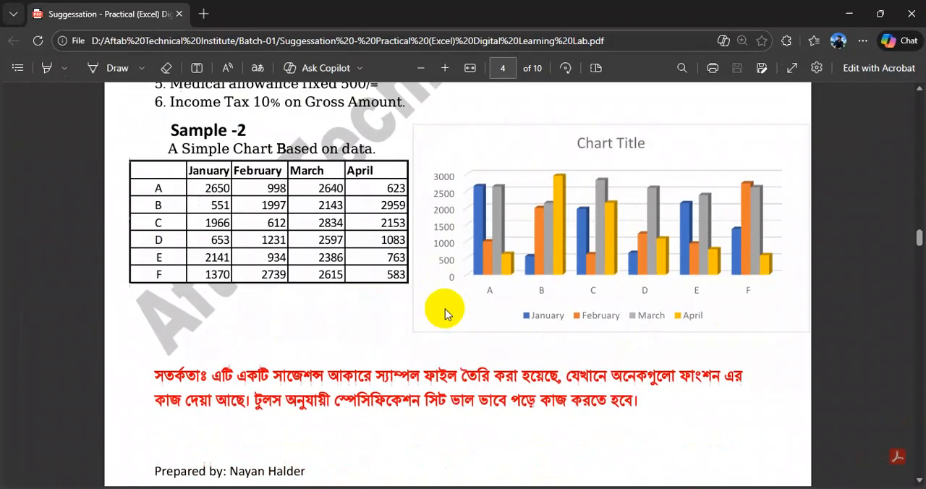
scroll(506, 278, up, 6)
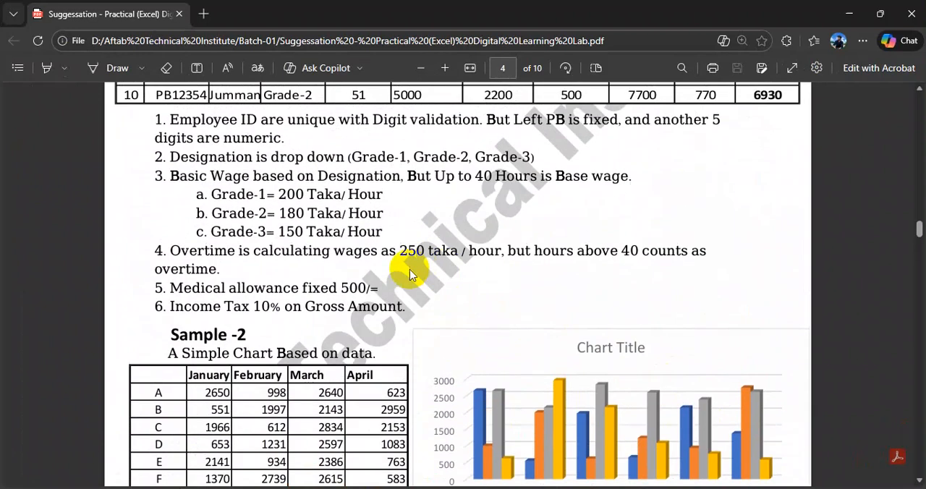
scroll(425, 273, down, 3)
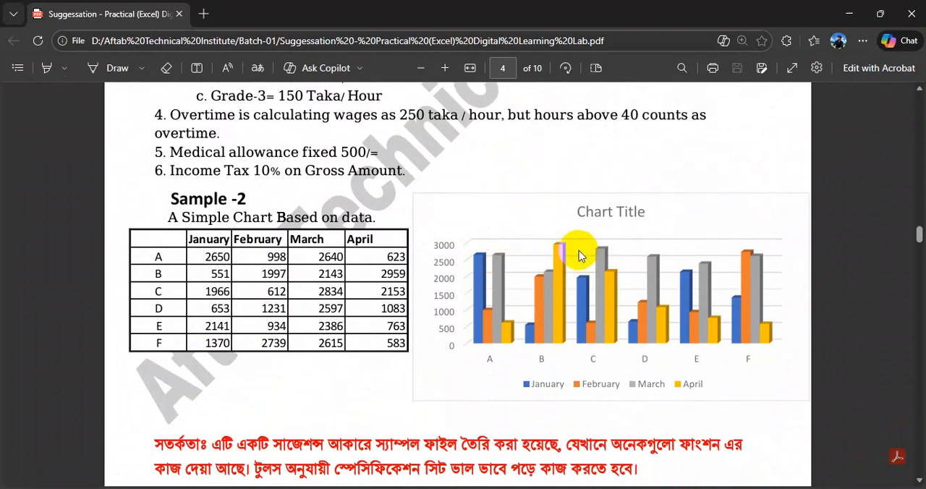
scroll(607, 257, down, 1)
scroll(533, 260, up, 1)
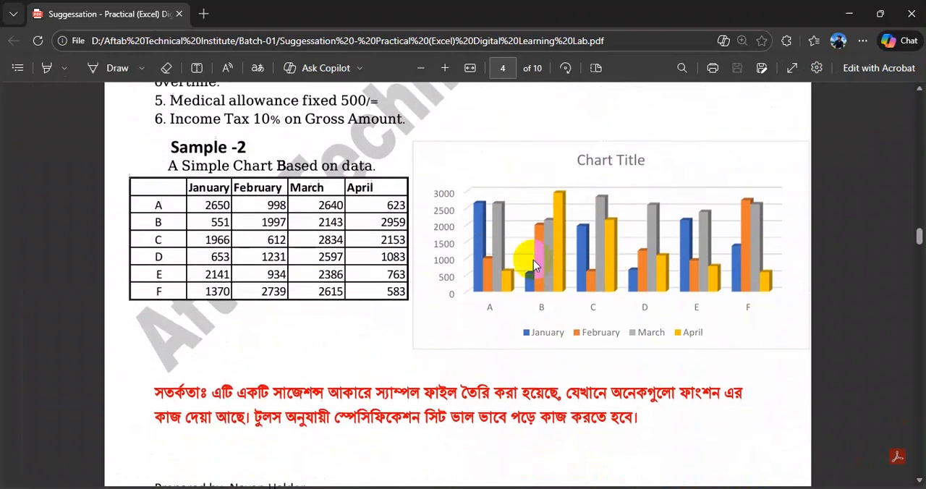
scroll(533, 259, up, 1)
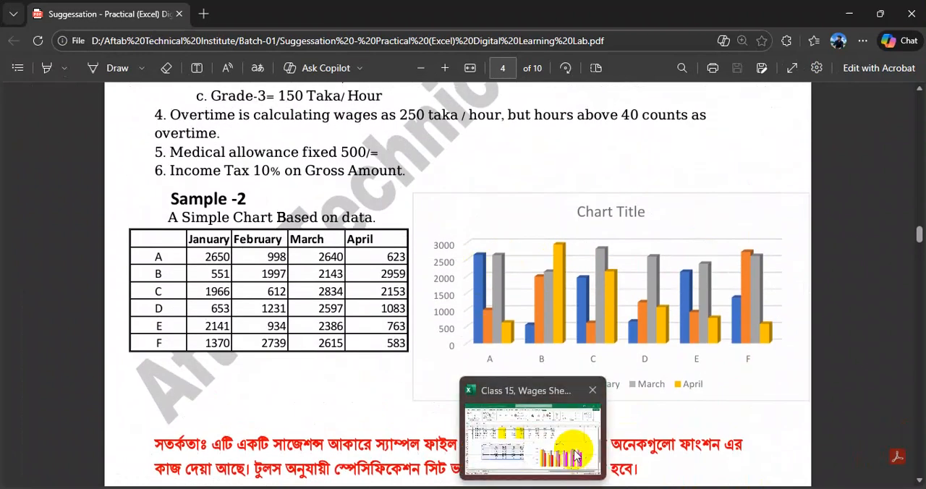
- Return to the Excel workbook and place the chart beside the monthly table, over columns I to P starting at row 14
click(577, 457)
drag(578, 273, 564, 268)
click(687, 218)
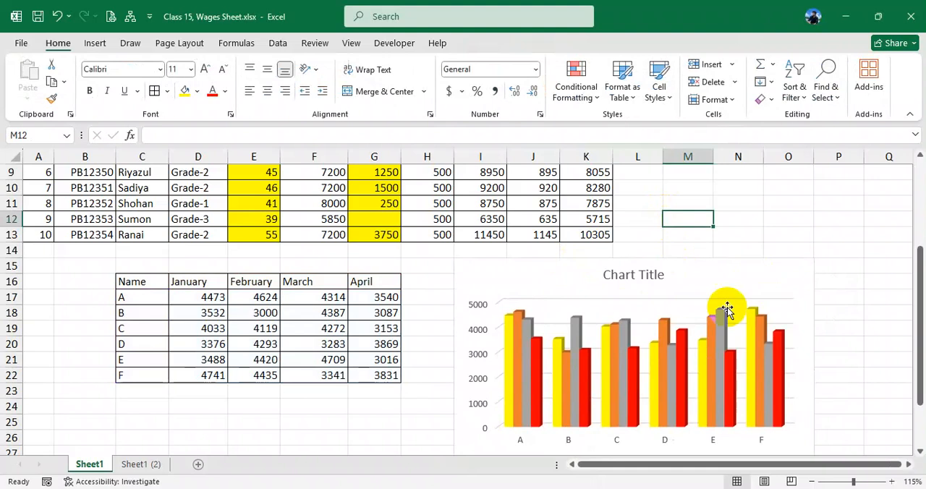
scroll(655, 312, down, 1)
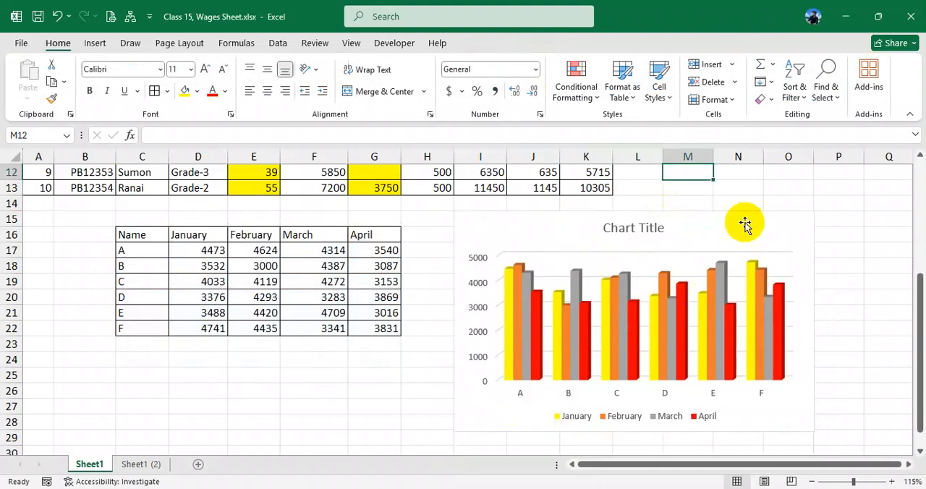
click(745, 225)
drag(744, 225, 775, 219)
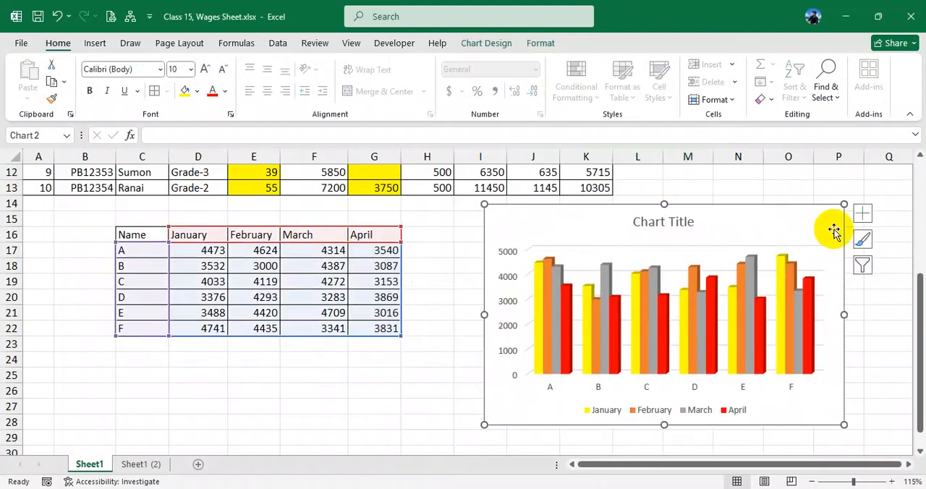
- Bring up the chart's design options and get a closer view of the whole chart
click(500, 44)
click(528, 44)
click(486, 43)
click(535, 44)
click(486, 43)
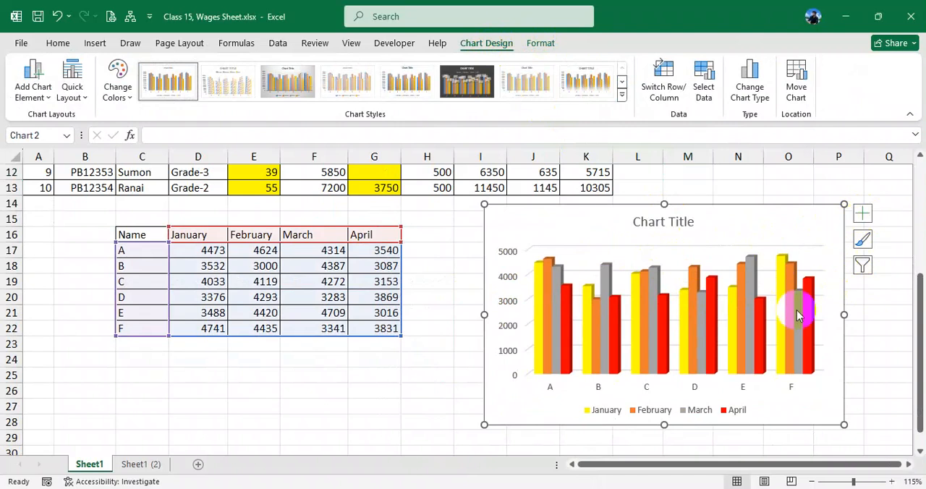
scroll(820, 303, up, 1)
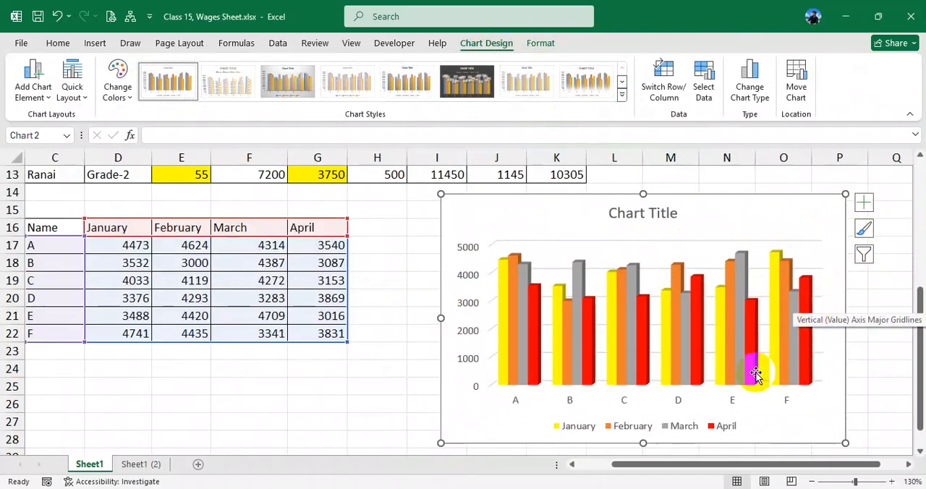
drag(748, 465, 771, 465)
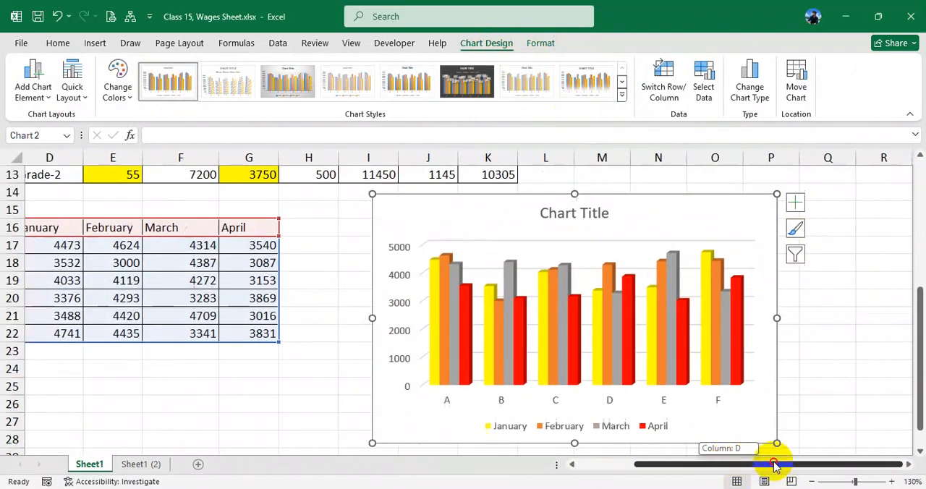
- Review the elements that can be added to the chart, including the horizontal and vertical axes choices
click(794, 203)
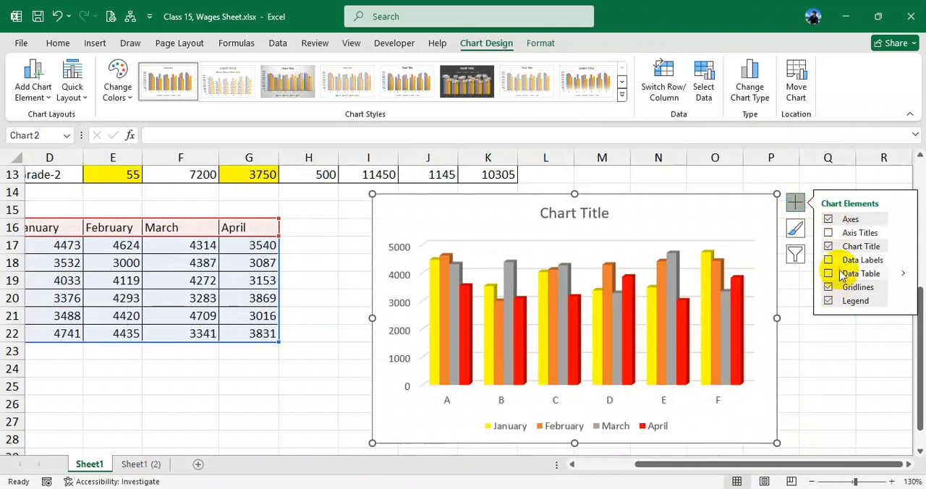
click(795, 203)
click(792, 178)
click(770, 231)
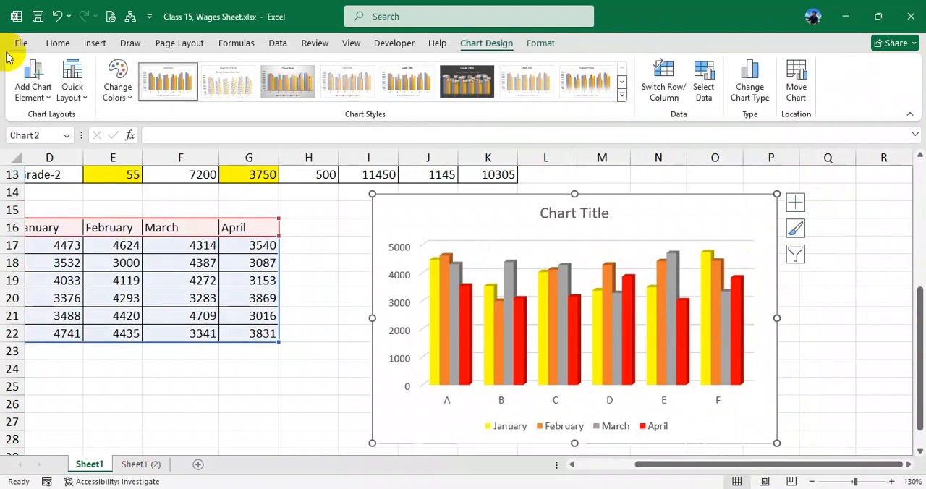
click(29, 80)
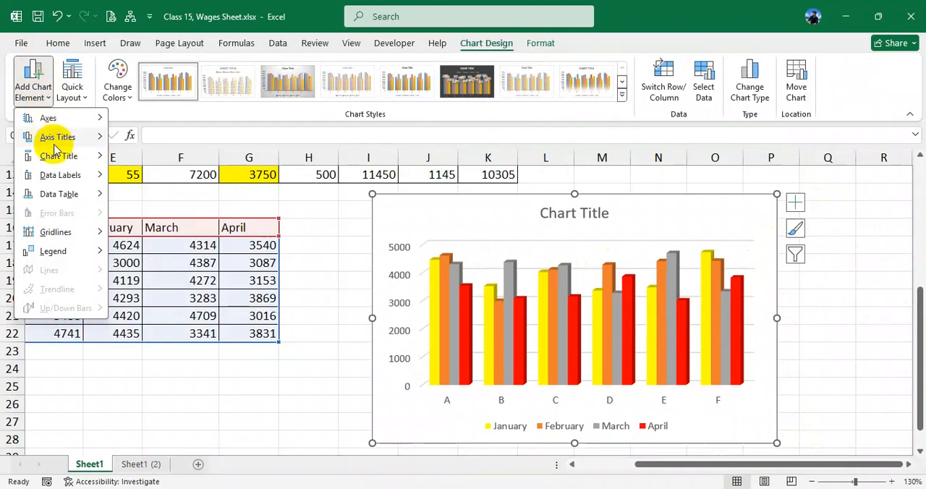
mouse_move(85, 124)
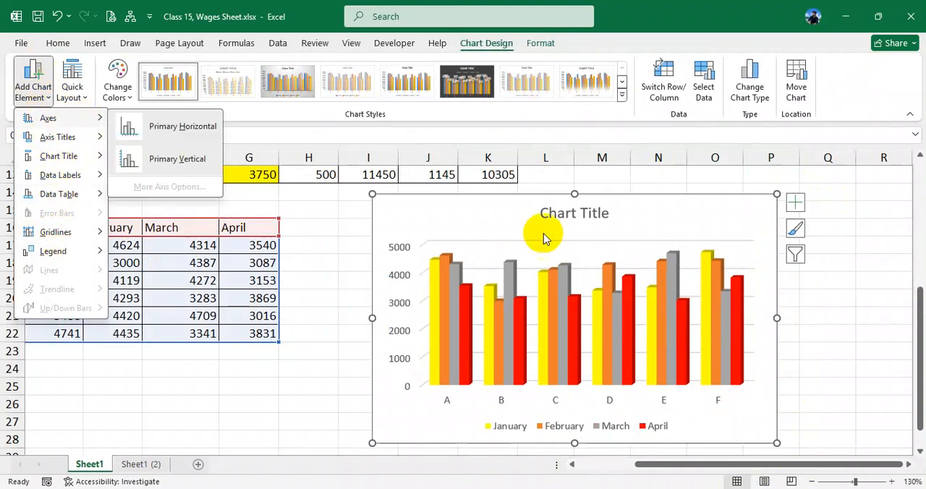
click(691, 224)
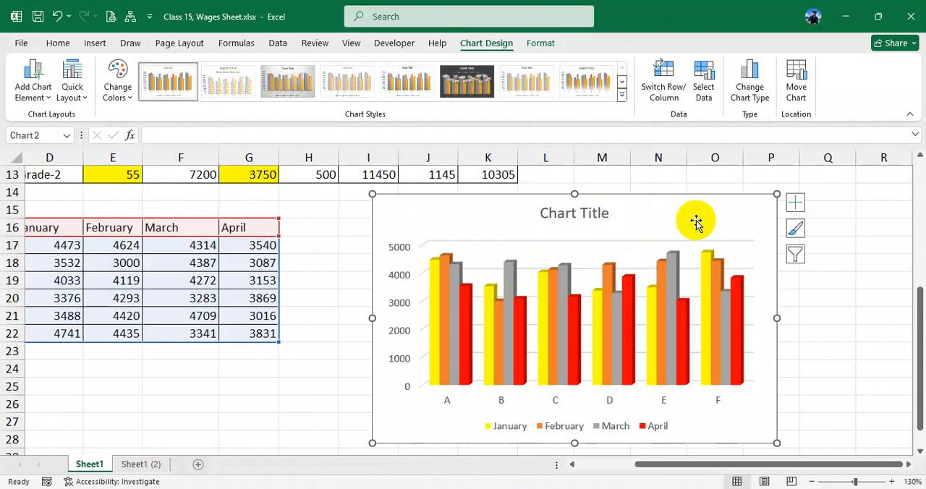
- Turn the chart's axes off and back on twice to compare the effect
click(795, 208)
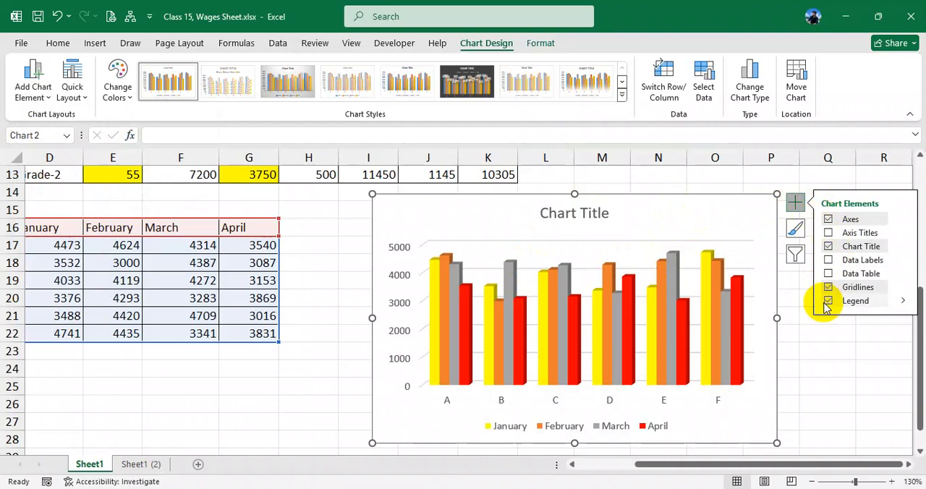
click(828, 220)
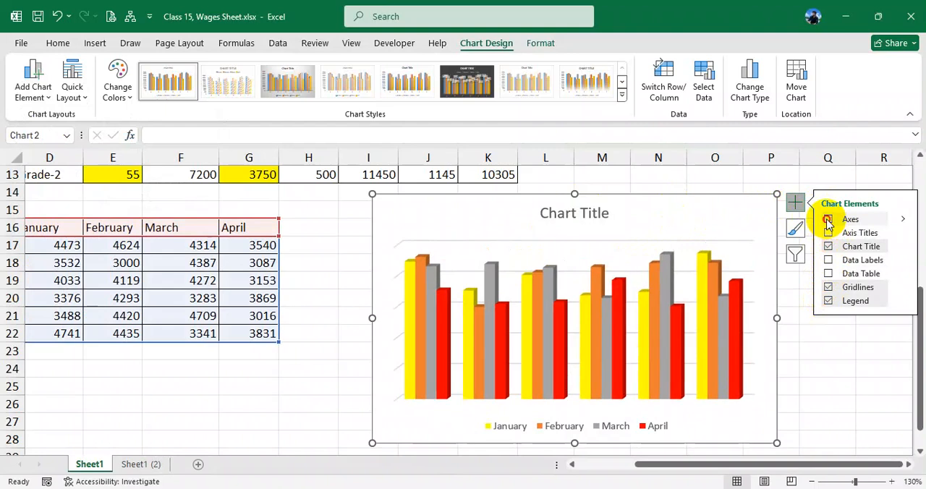
click(828, 221)
click(828, 220)
click(829, 221)
- Try axis titles on the chart, toggling them on and off repeatedly, and leave them off
click(828, 233)
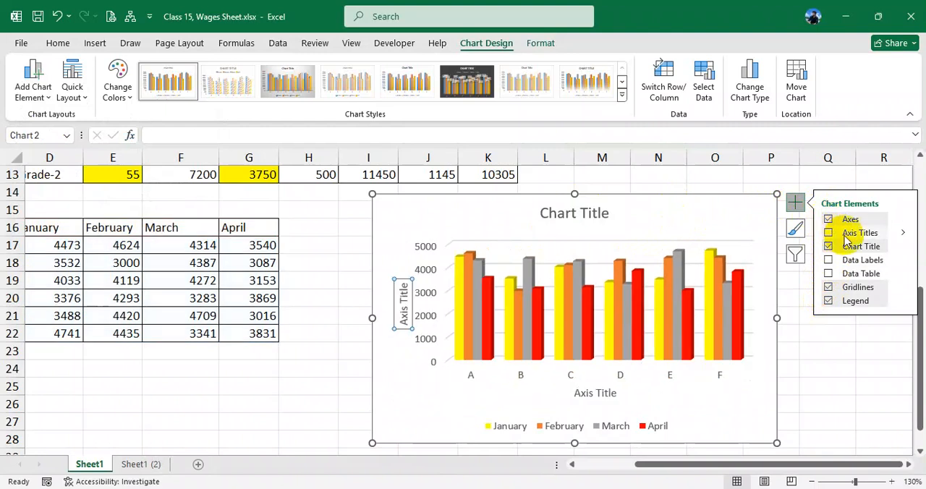
click(829, 233)
click(828, 233)
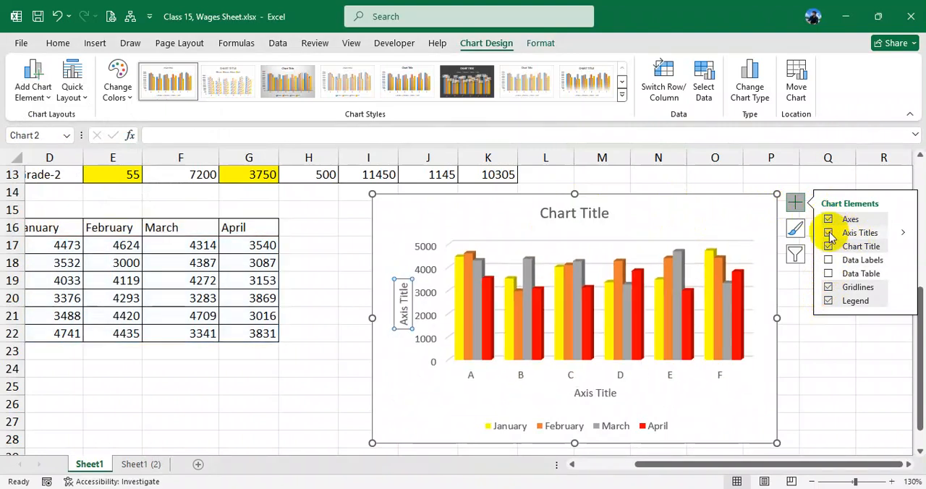
click(828, 233)
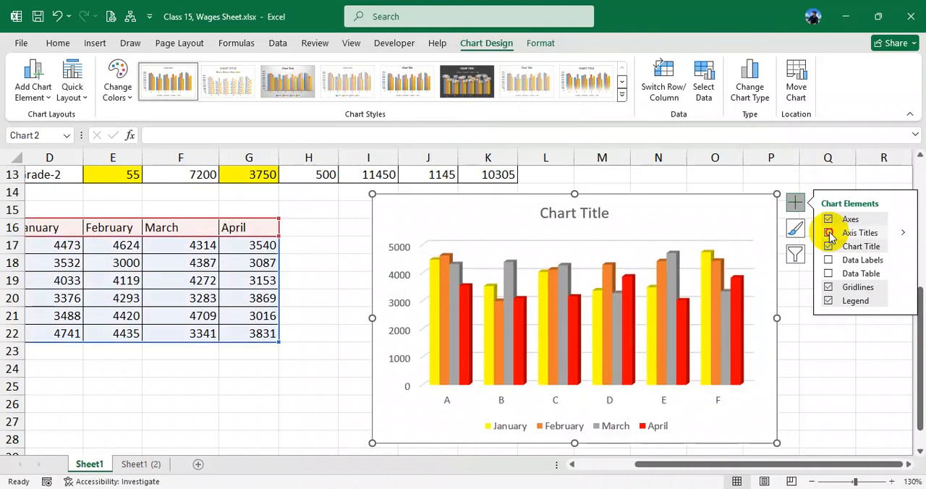
click(828, 233)
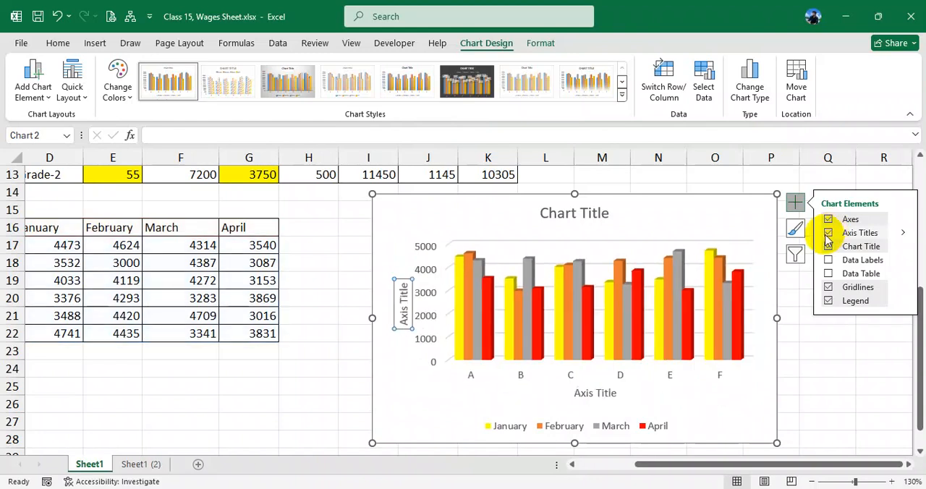
click(828, 233)
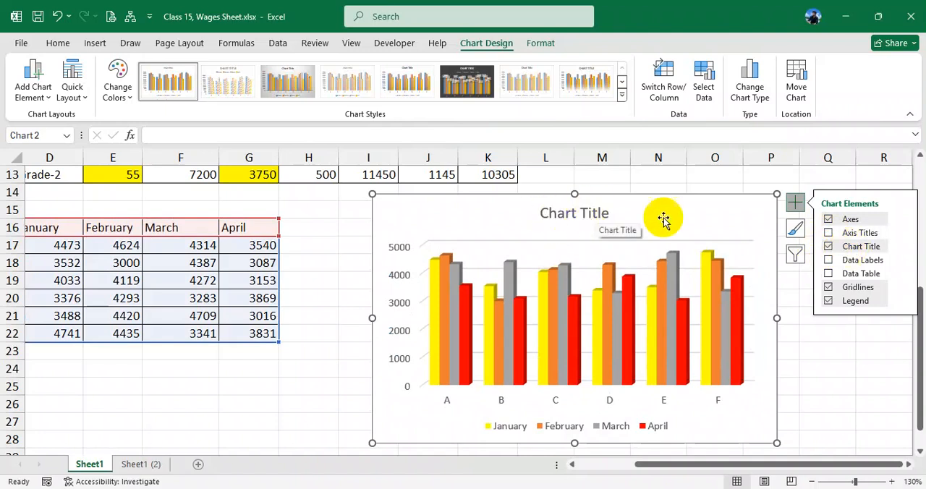
- Hide and restore the chart title, and try data labels on the columns before removing them
click(828, 247)
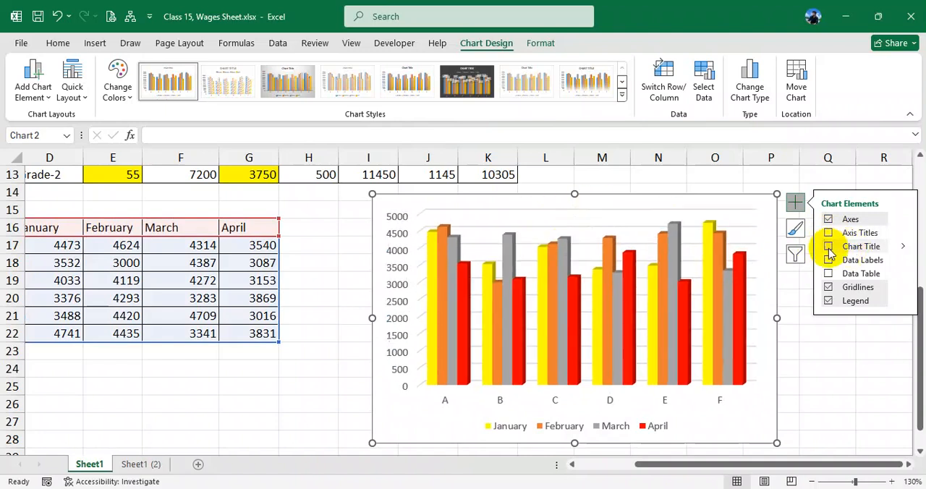
click(829, 246)
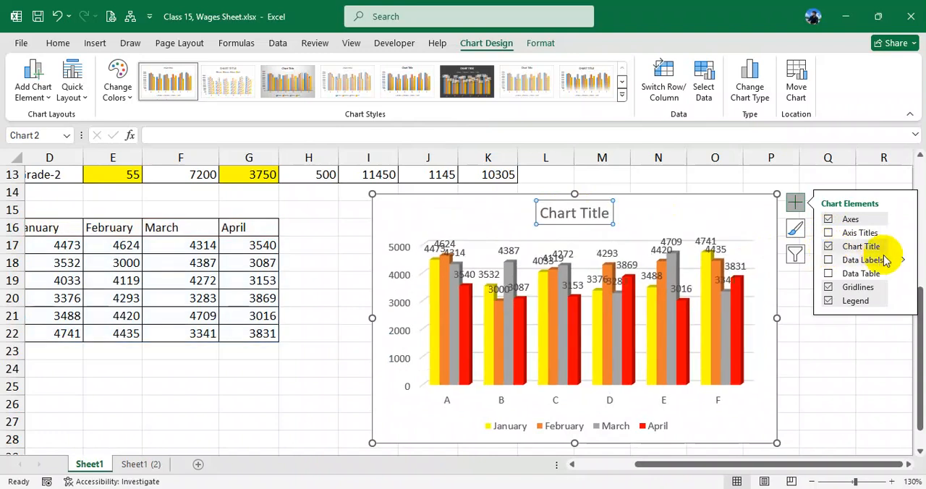
click(829, 260)
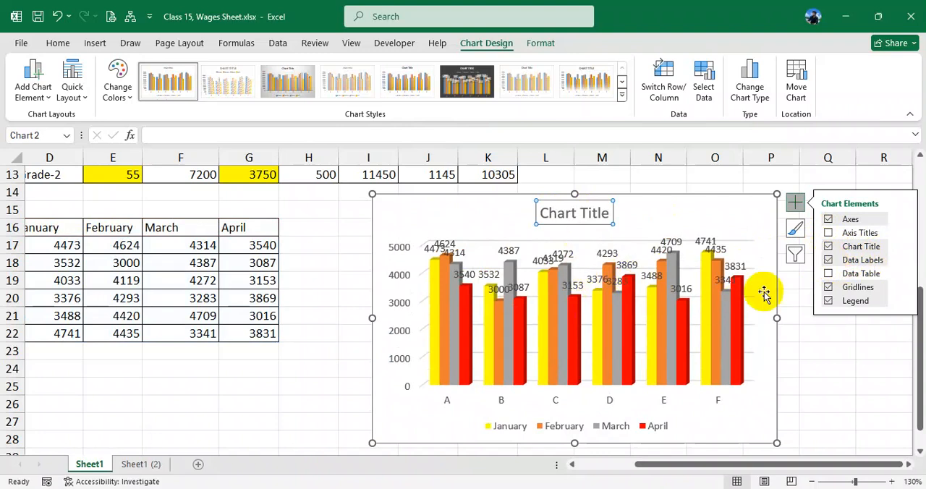
click(829, 260)
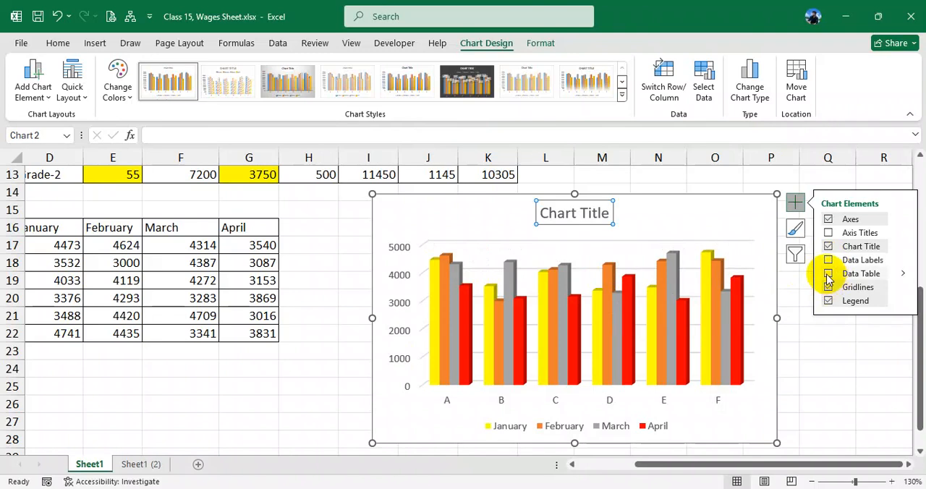
- Try a data table under the chart and remove it, and turn the gridlines off and back on
click(828, 274)
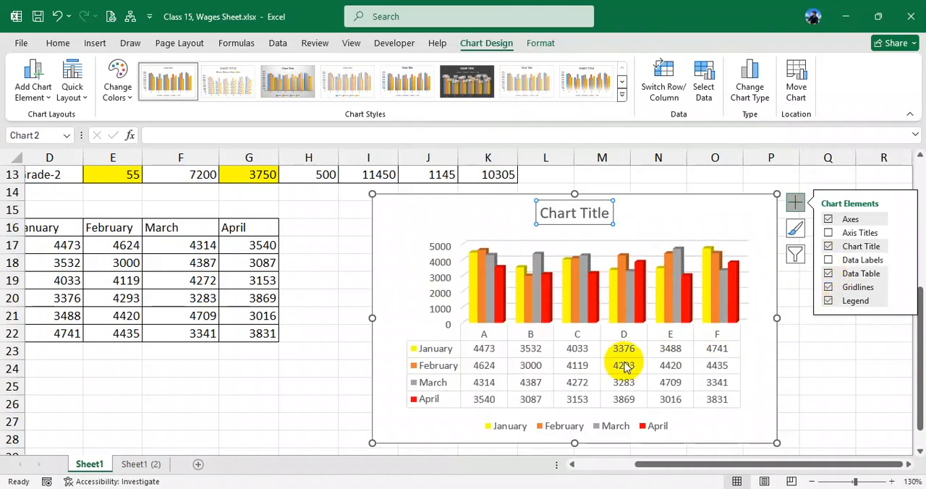
click(828, 274)
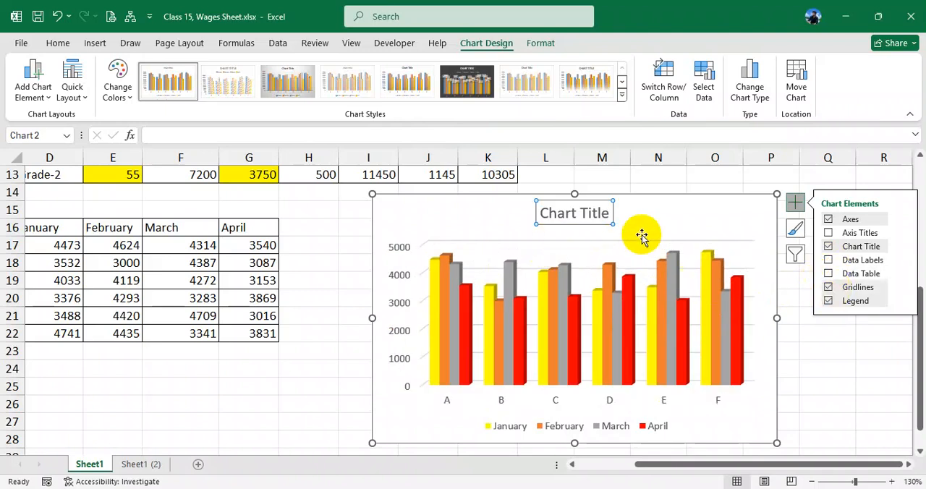
click(828, 288)
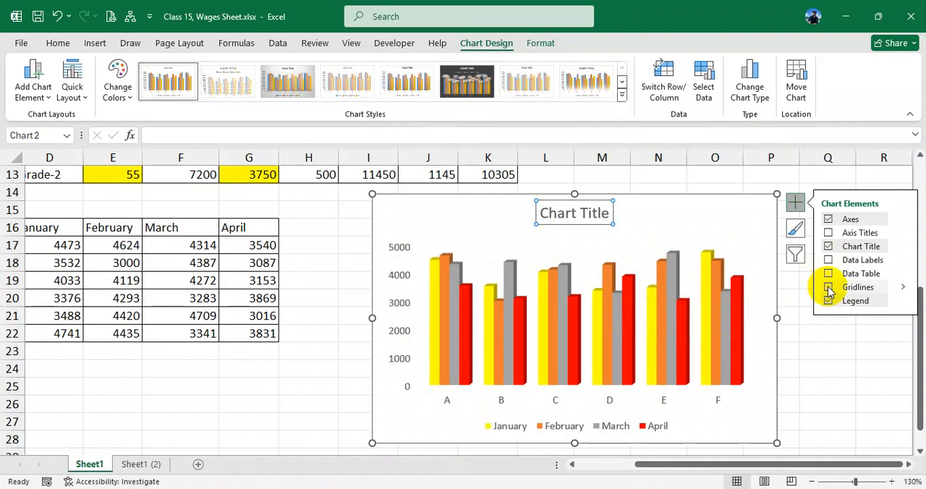
click(829, 288)
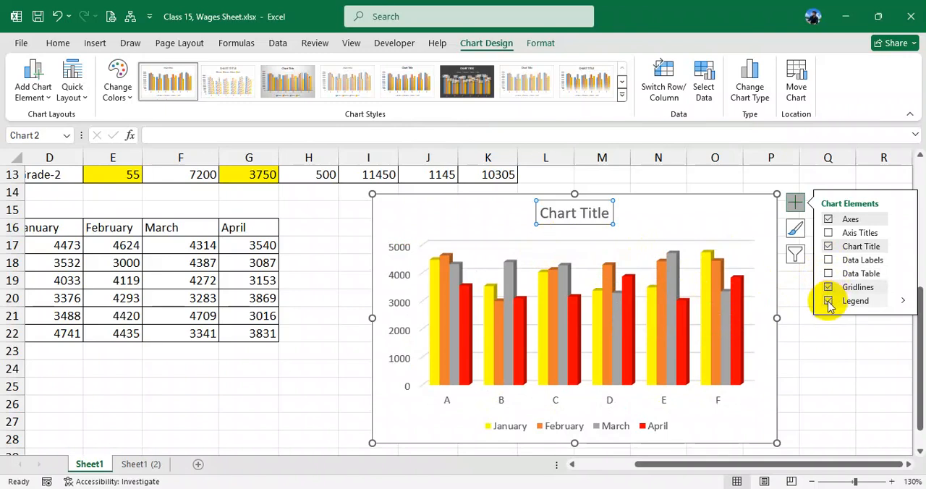
- Toggle the chart's legend off, on and off again, leaving it hidden
click(829, 302)
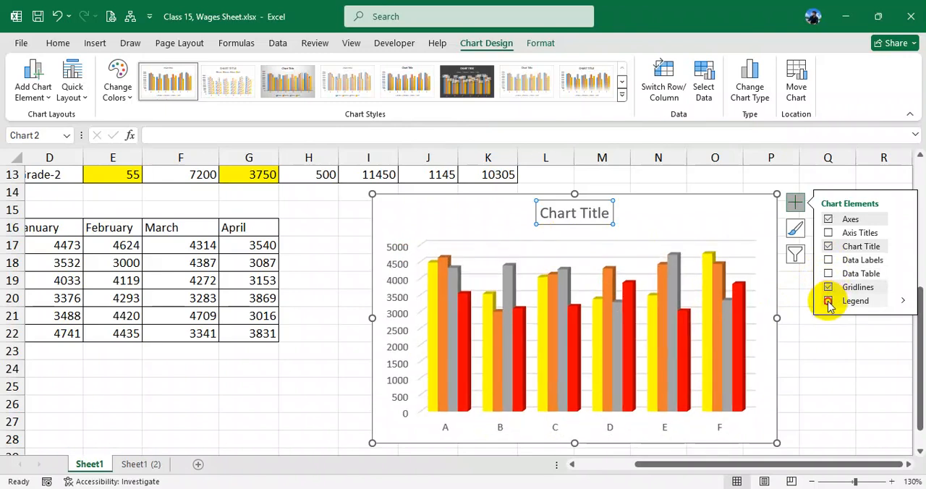
click(829, 301)
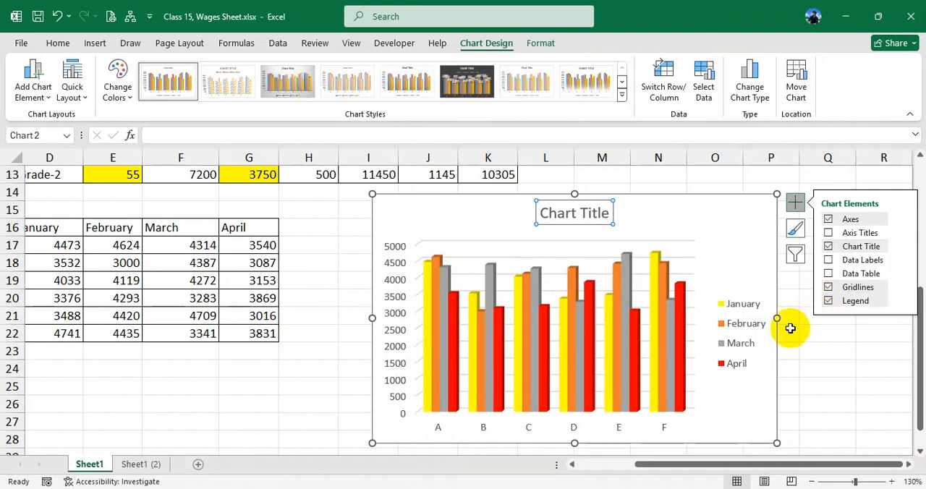
click(829, 302)
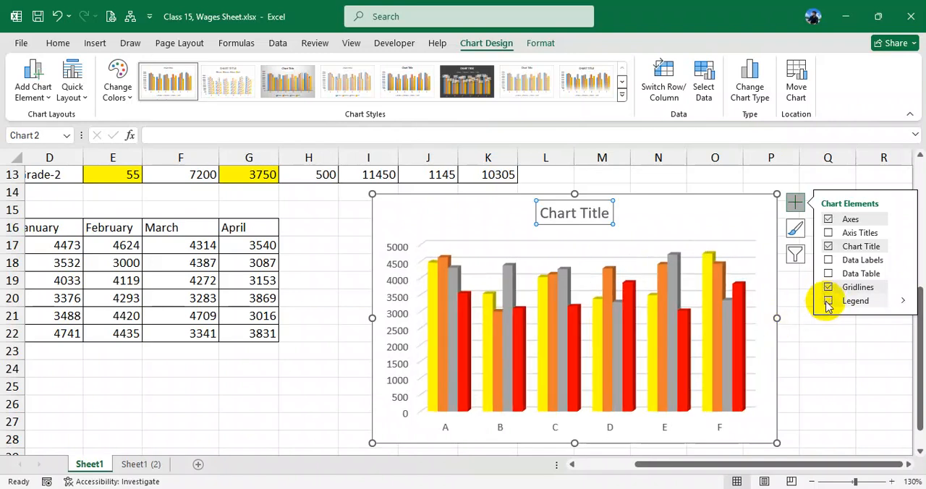
- Show the chart's legend again after toggling it off and on, and place it at the bottom of the chart
click(829, 303)
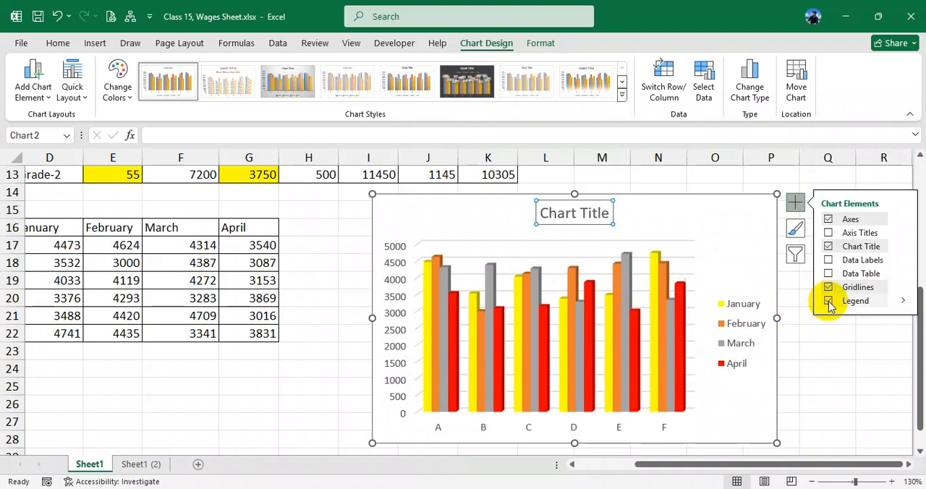
click(829, 303)
click(829, 302)
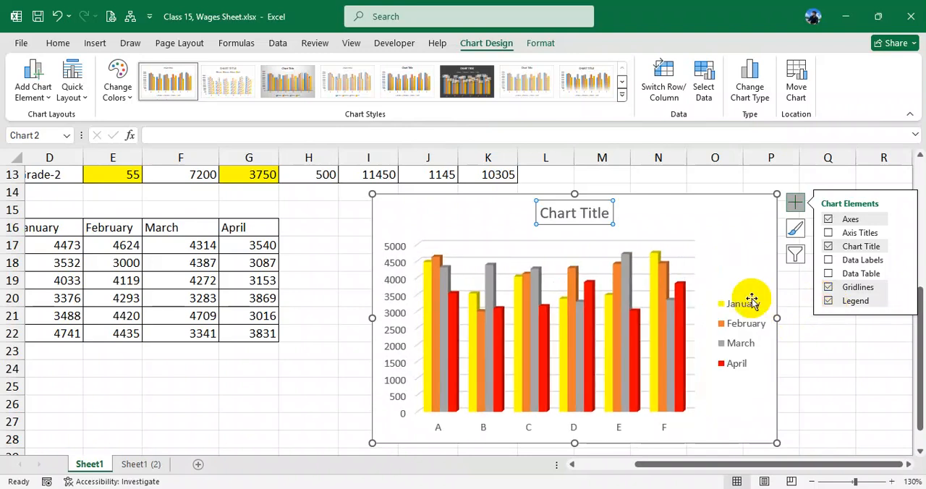
click(829, 302)
click(829, 303)
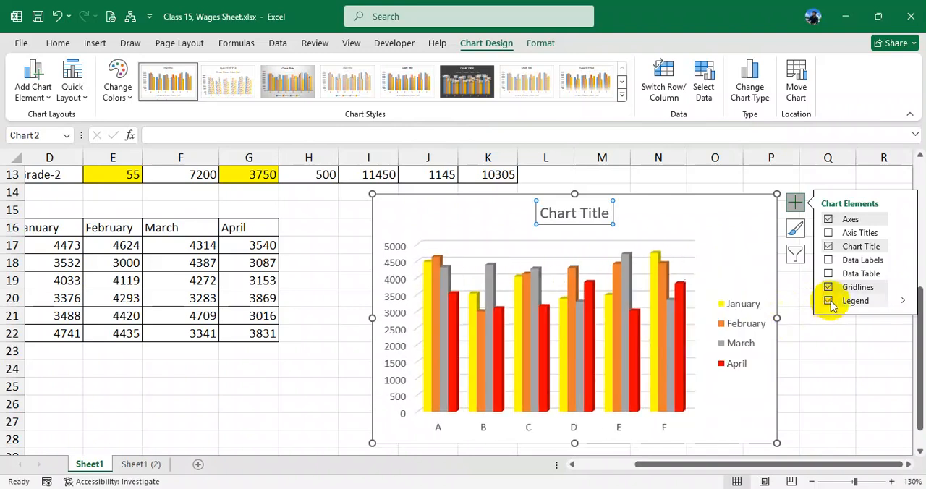
mouse_move(902, 302)
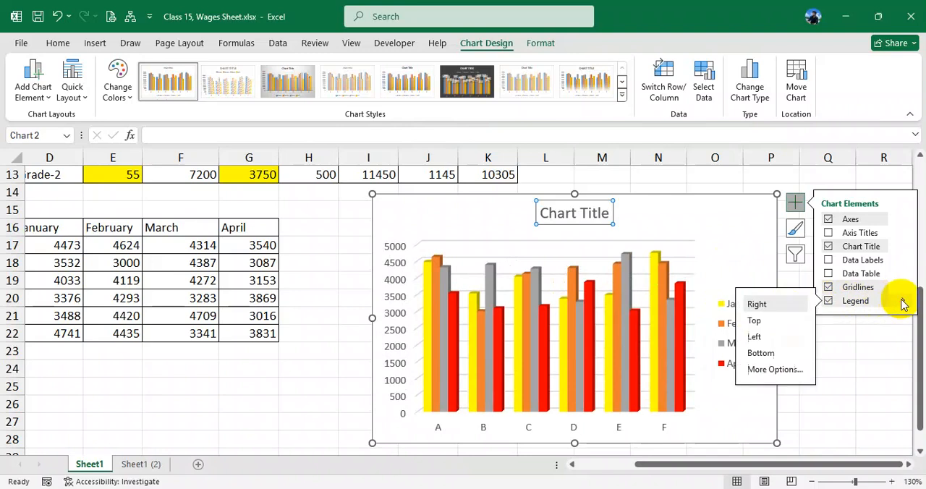
click(766, 354)
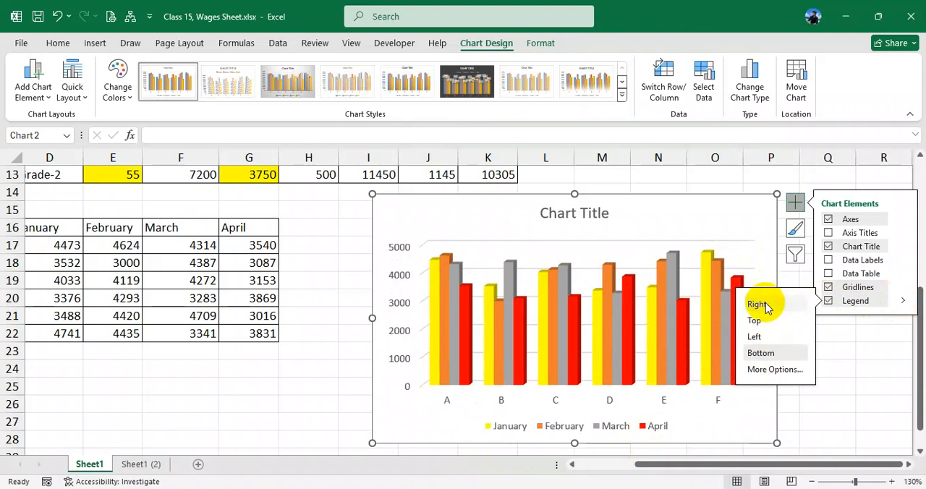
click(829, 383)
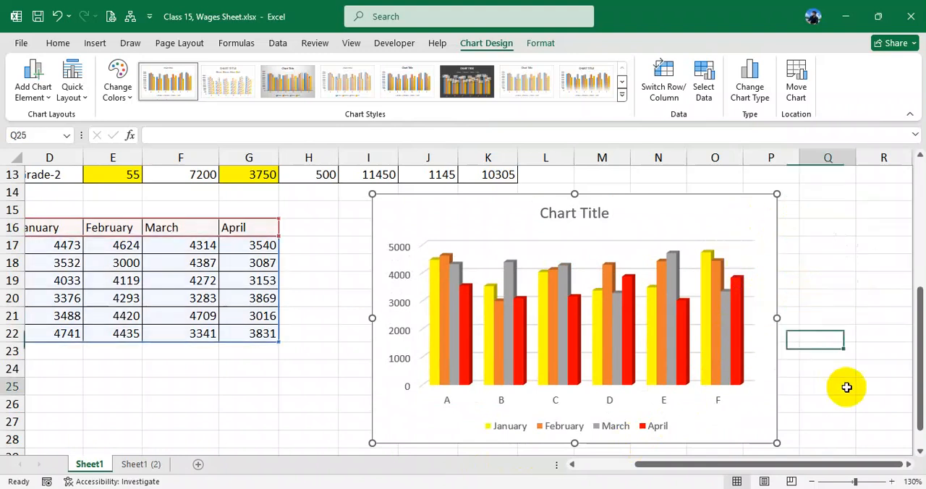
- Try axis titles on the chart, selecting the vertical and the horizontal one, and remove them again
click(713, 331)
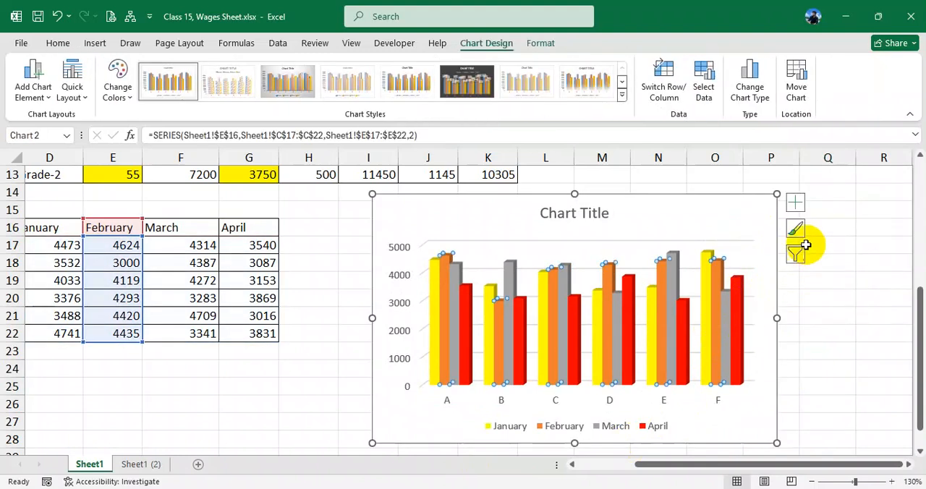
click(795, 202)
click(848, 237)
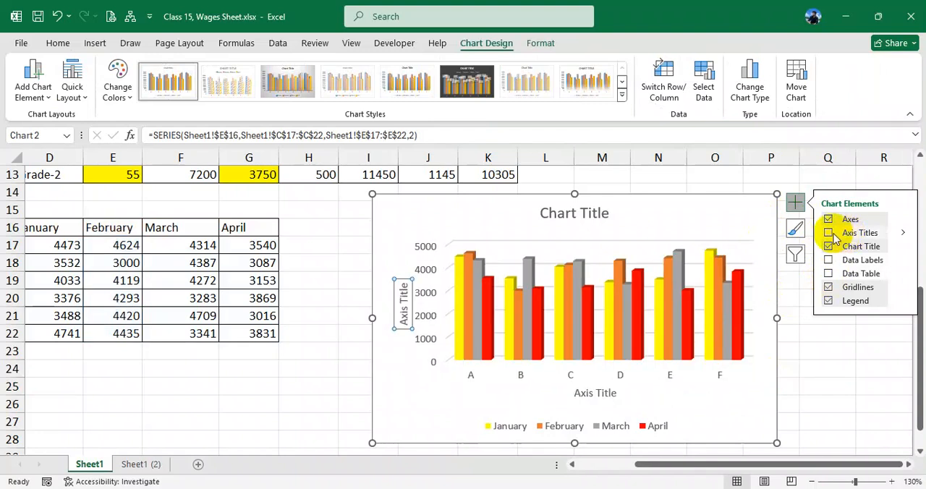
click(399, 304)
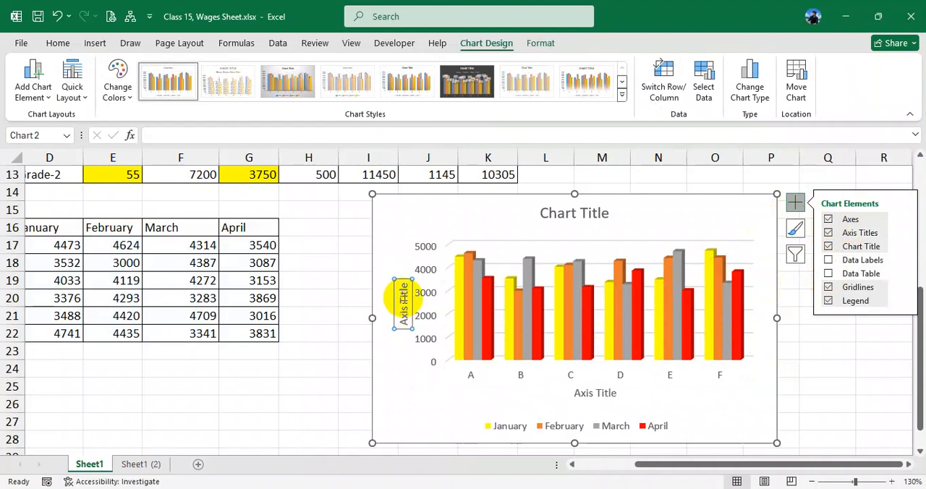
click(588, 393)
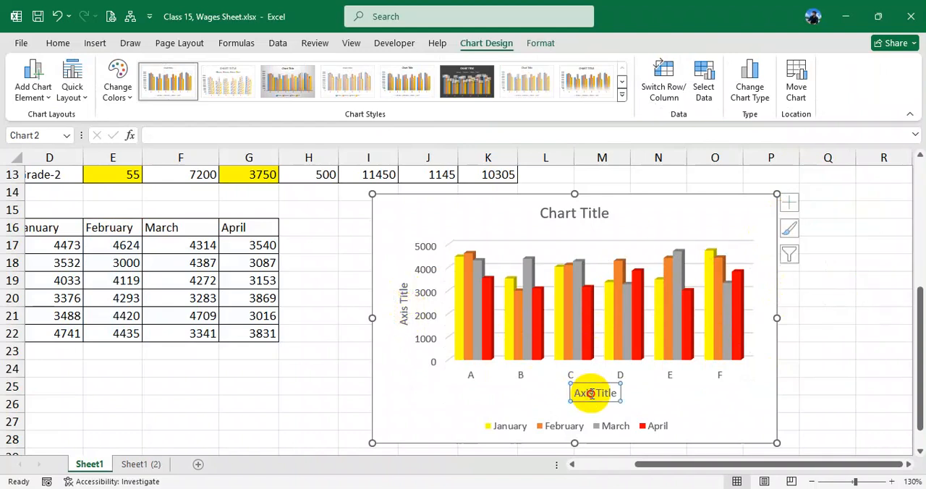
click(795, 205)
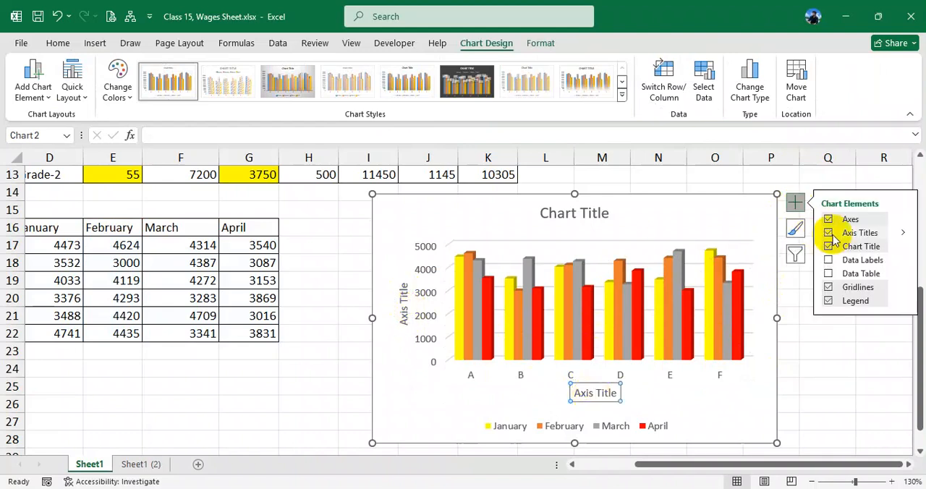
click(829, 233)
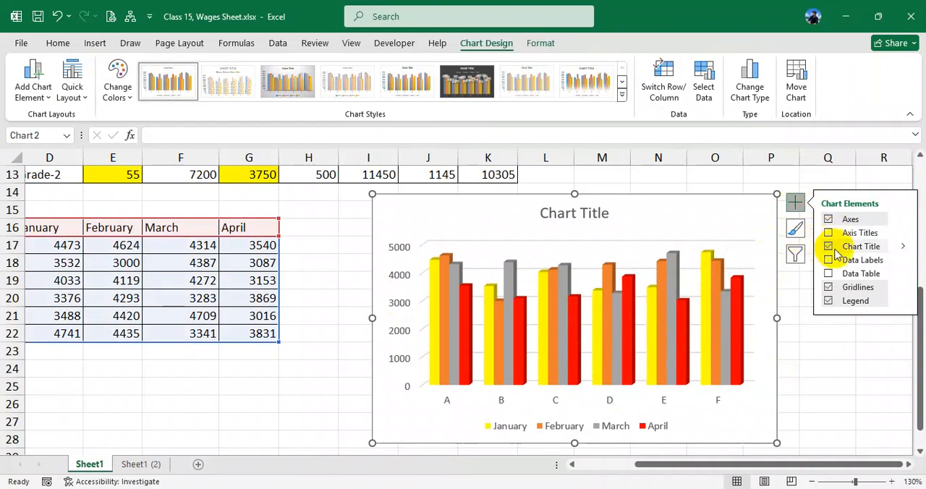
- Hide and restore the chart title, and switch data labels and axis titles on and off again
click(828, 247)
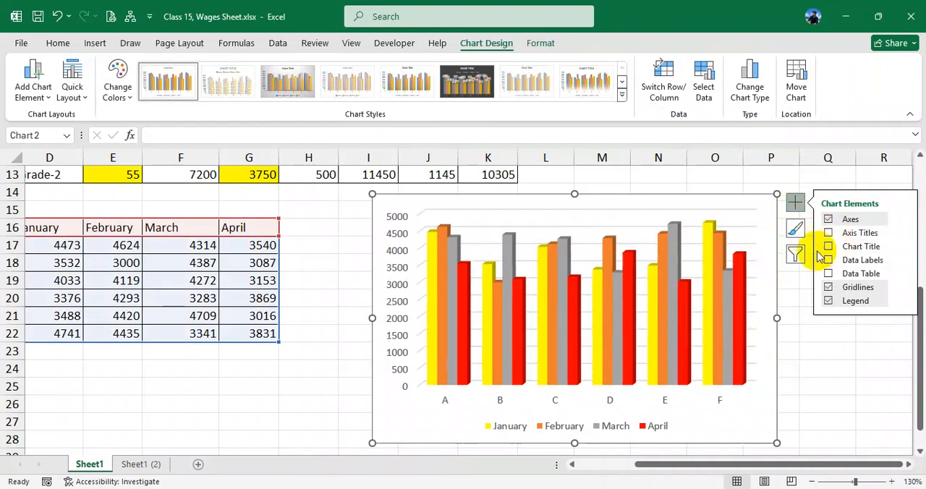
click(585, 209)
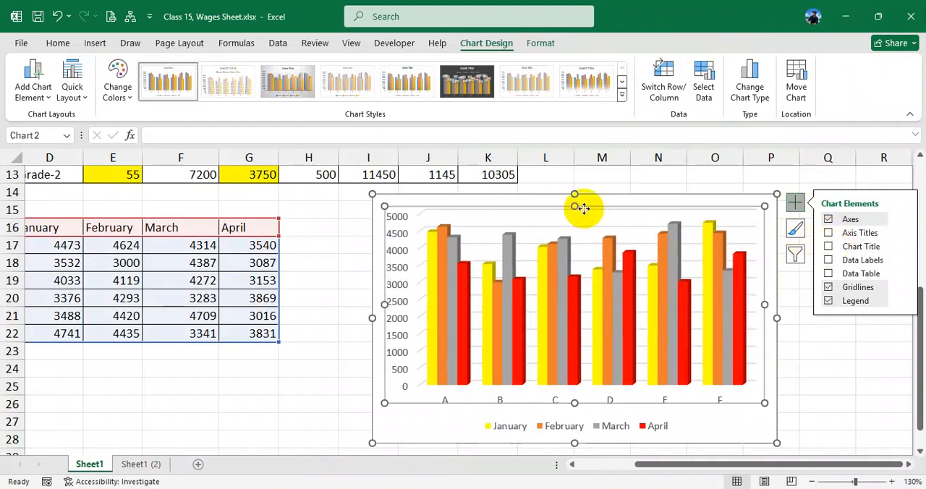
click(828, 261)
click(828, 261)
click(828, 247)
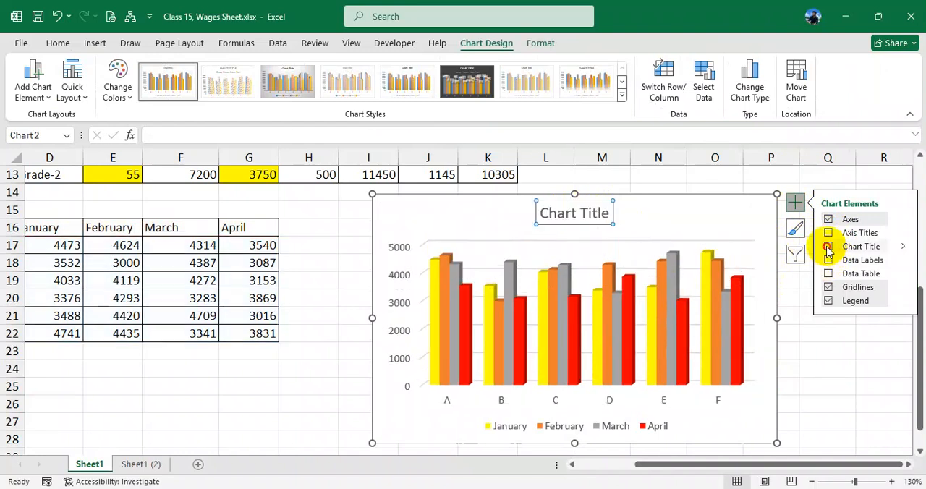
click(828, 232)
click(828, 233)
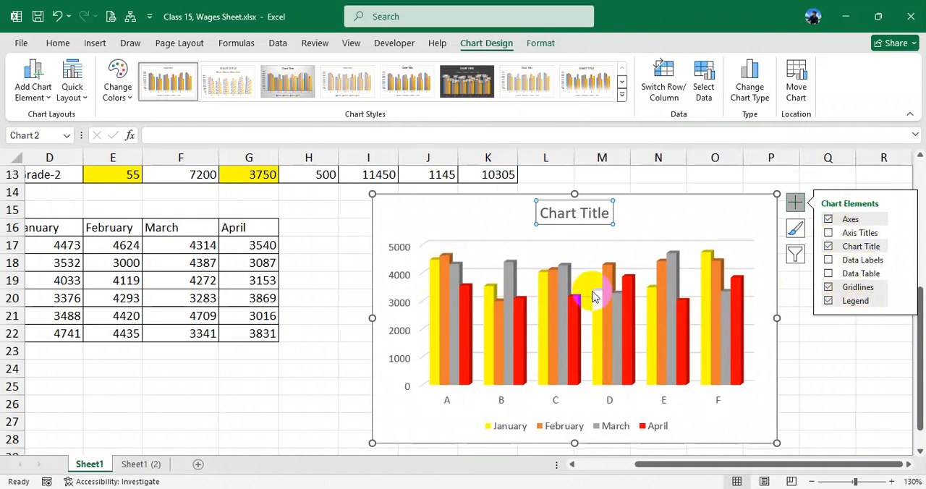
click(760, 211)
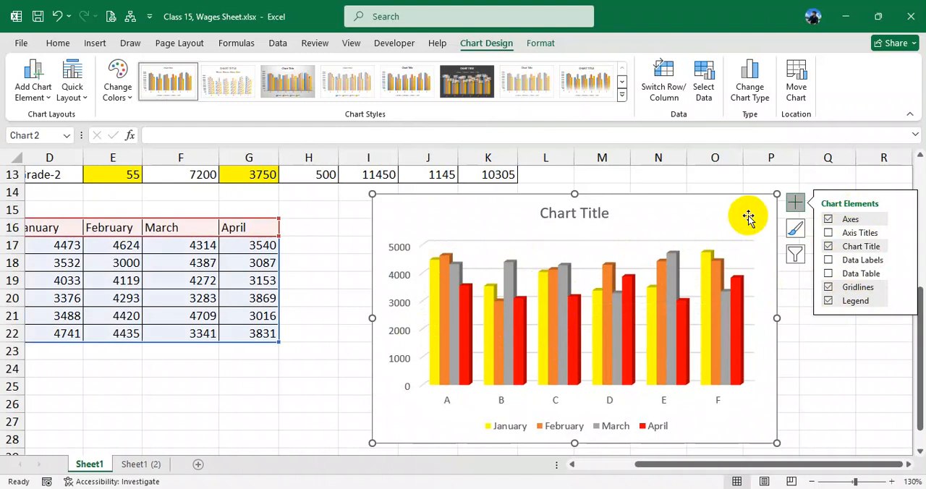
click(826, 368)
- Browse the chart's styles and color palettes, and apply the fourth Colorful palette, which starts with green, blue and gold
click(767, 217)
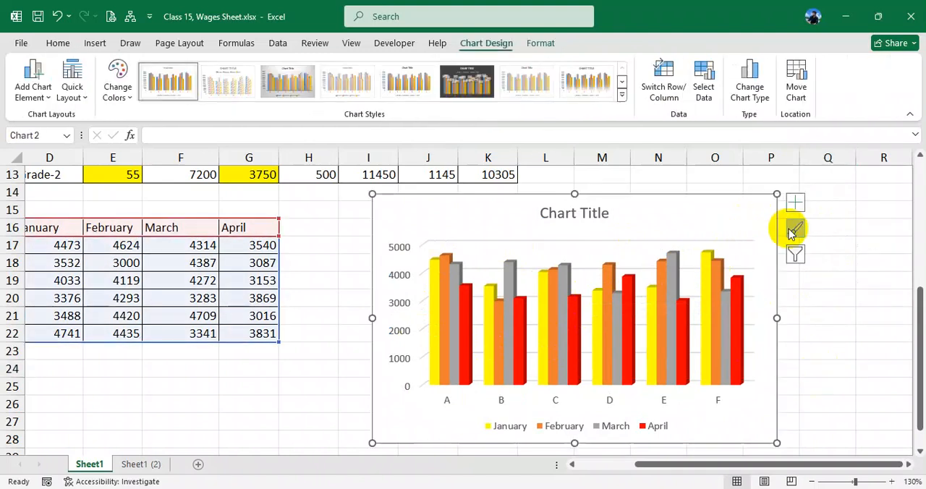
click(796, 232)
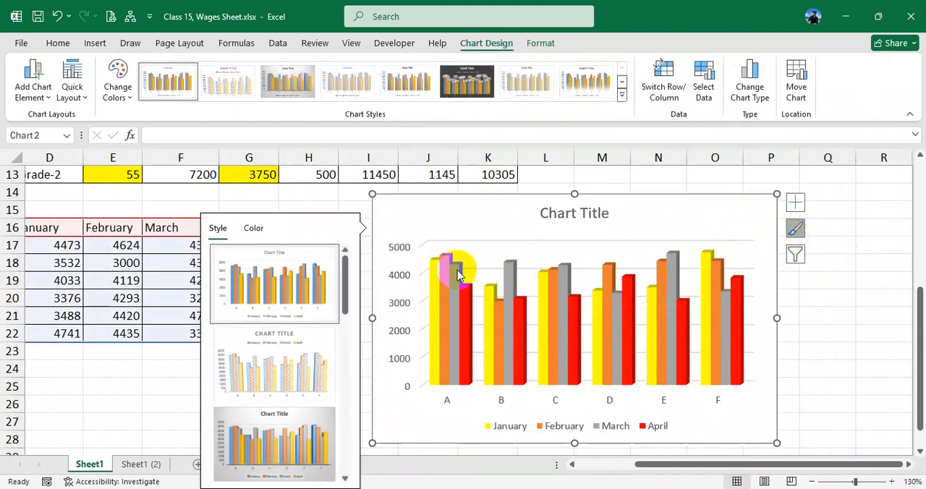
click(253, 229)
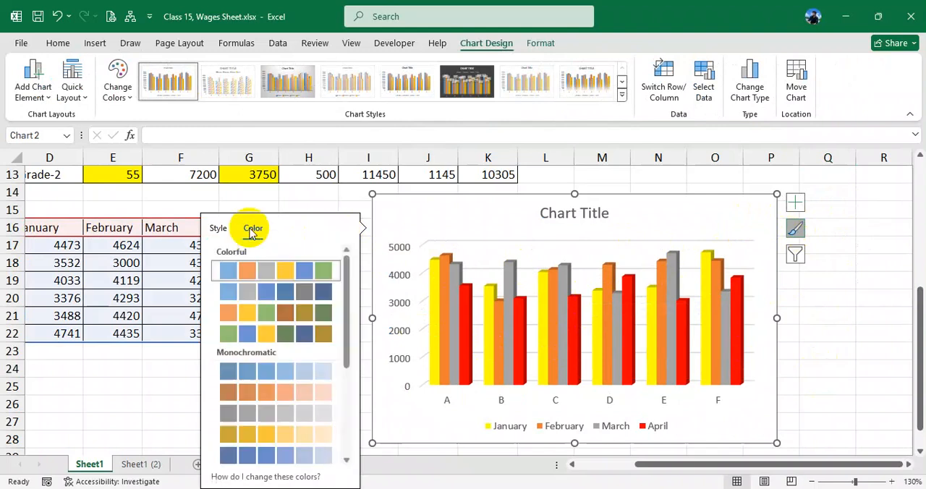
scroll(296, 318, down, 3)
scroll(278, 329, up, 3)
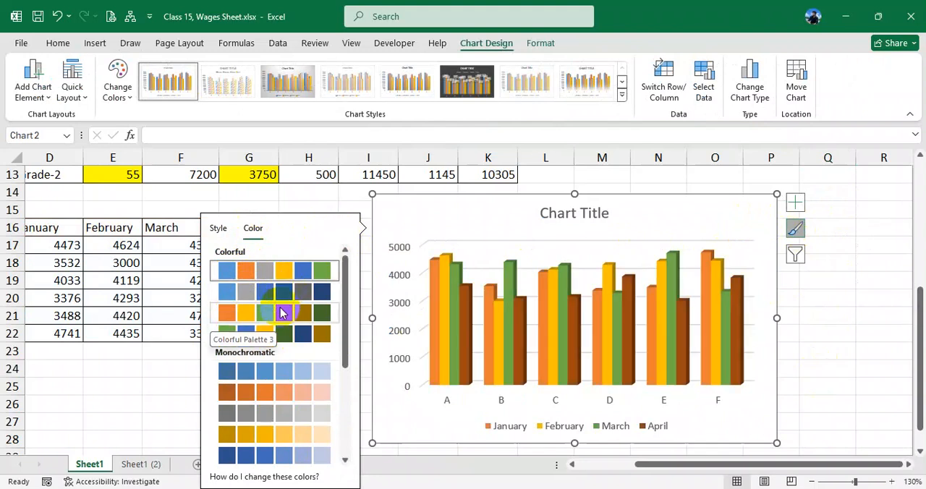
click(303, 334)
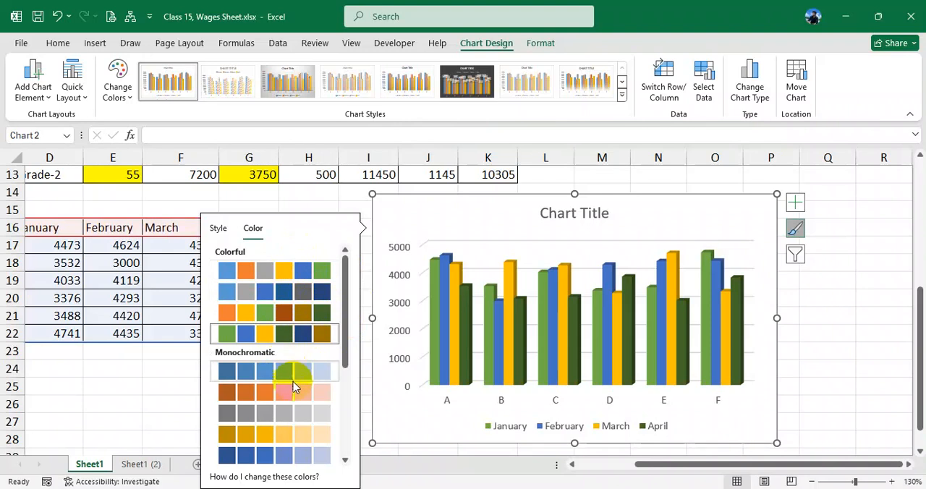
scroll(295, 394, down, 1)
click(794, 229)
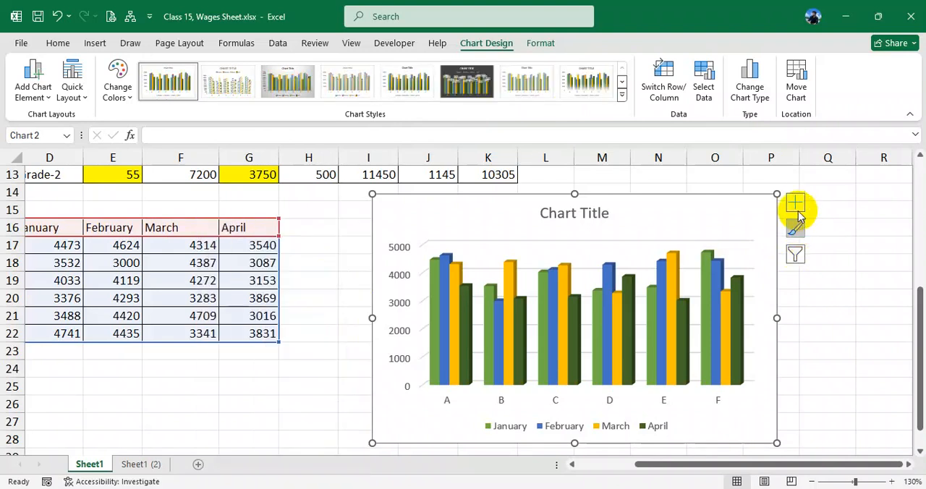
- Filter category F out of the chart and apply the filter
click(796, 255)
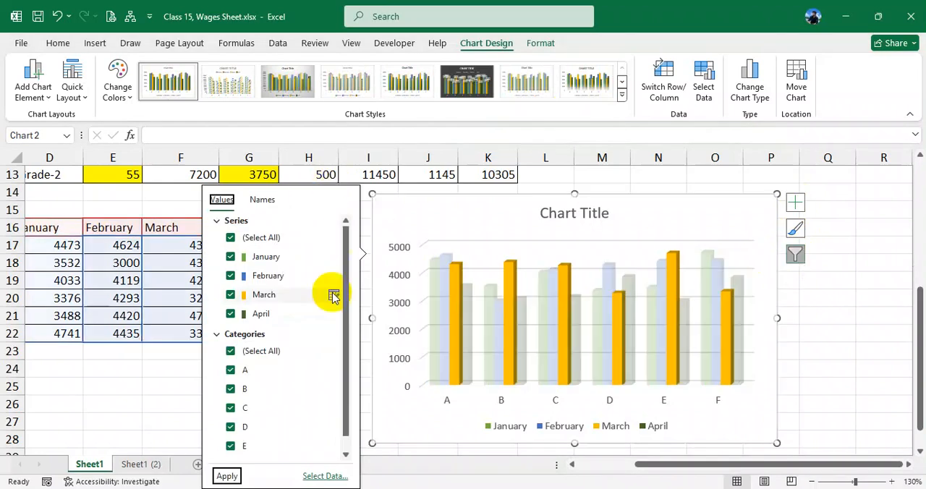
scroll(341, 293, down, 1)
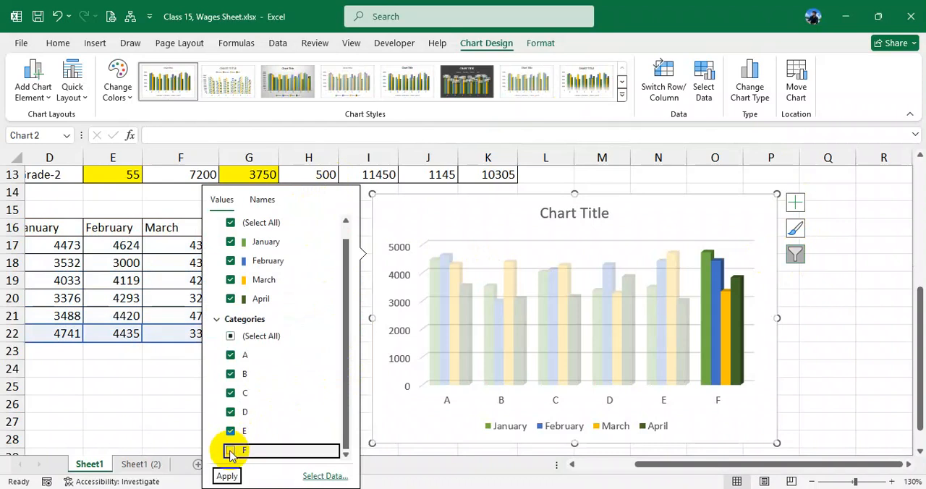
click(231, 451)
click(226, 476)
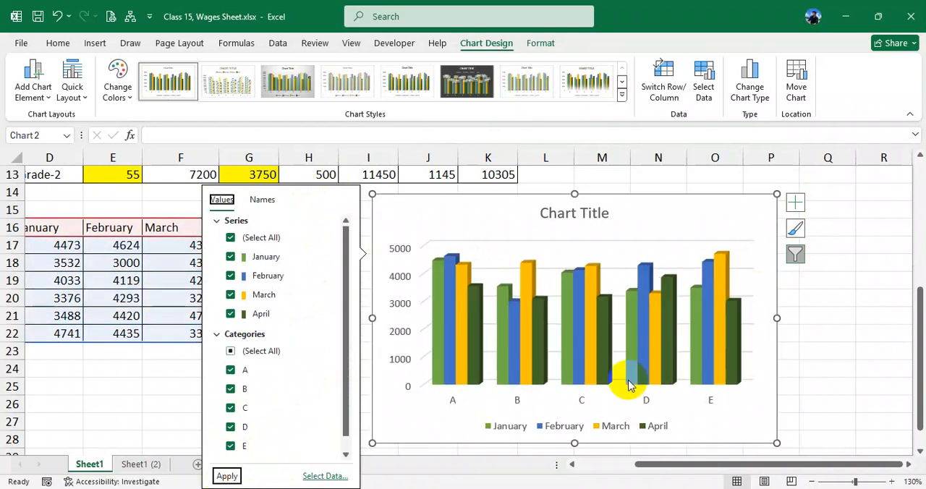
click(711, 343)
click(755, 269)
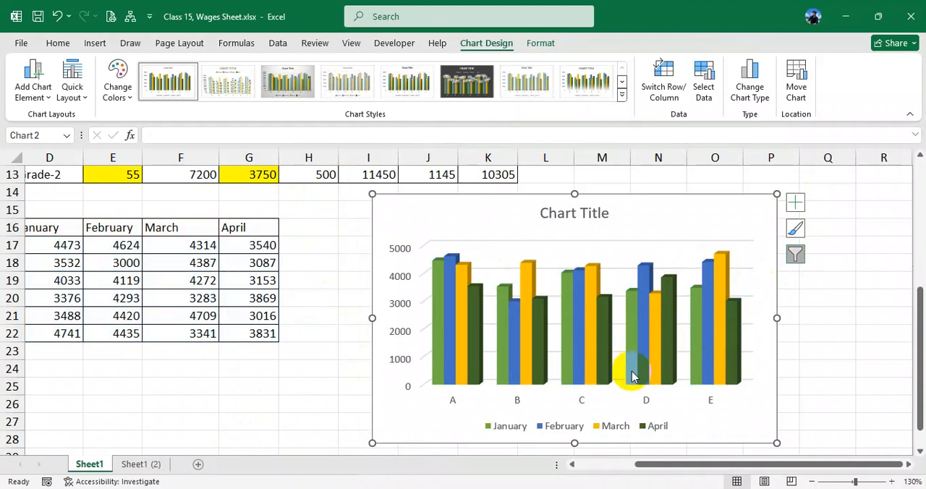
- Filter the April series out of the chart and apply the filter
click(795, 254)
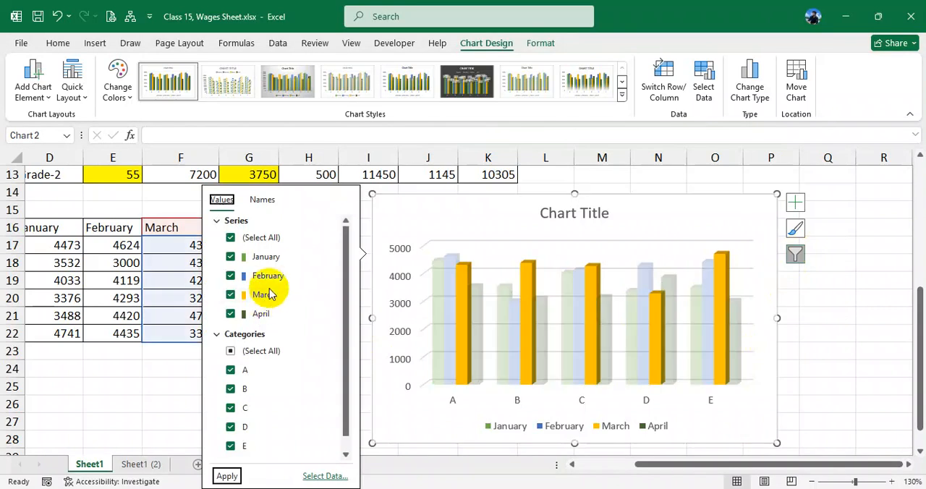
click(230, 314)
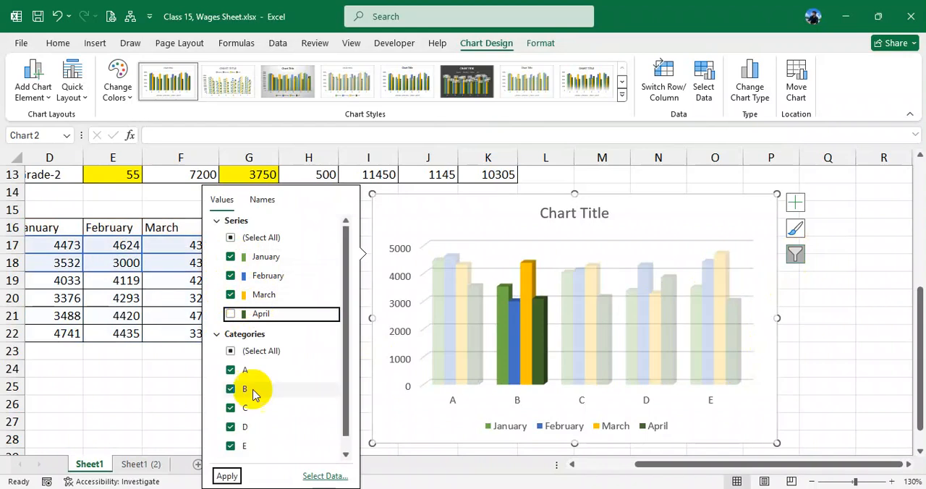
click(238, 470)
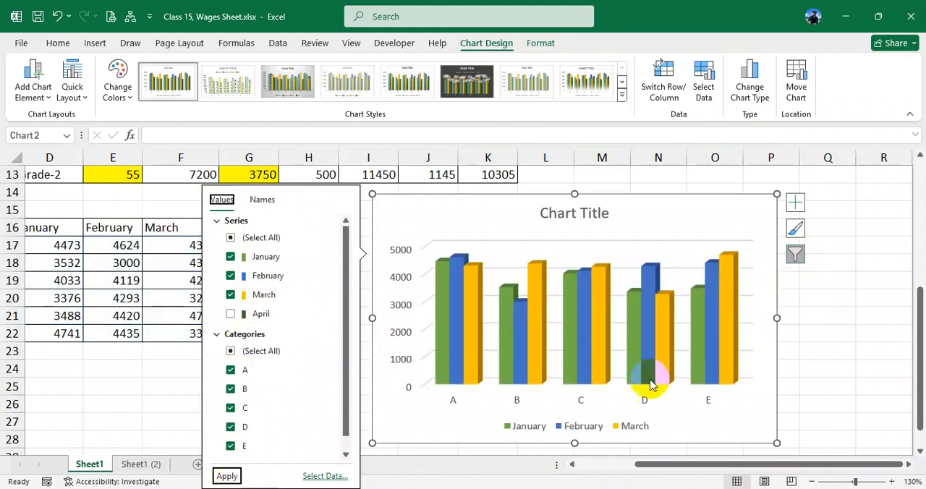
click(734, 420)
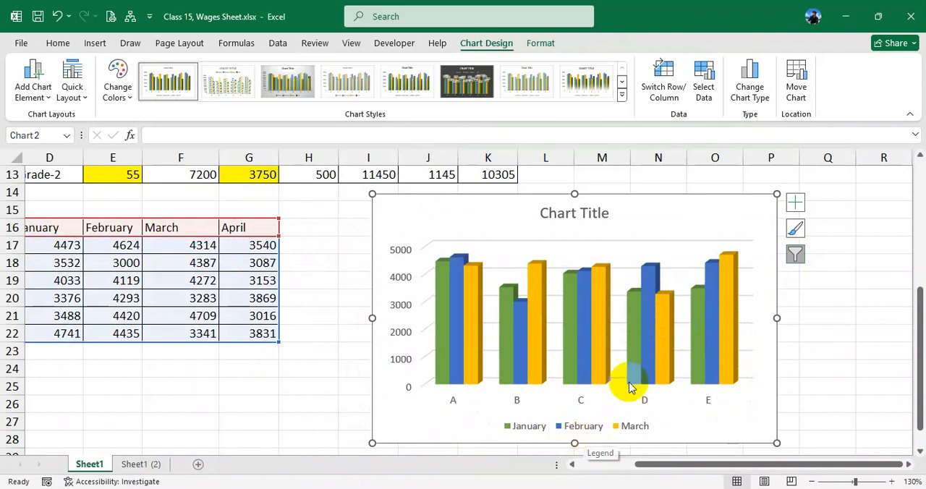
click(795, 257)
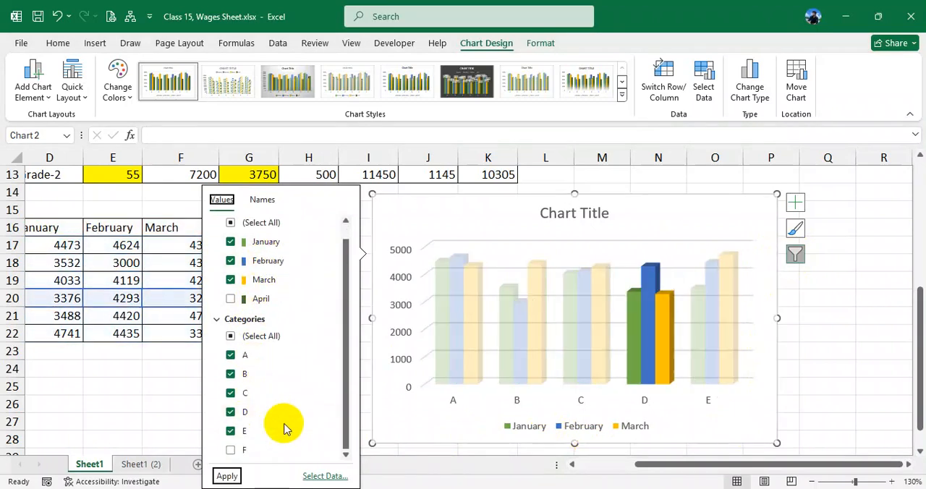
click(161, 402)
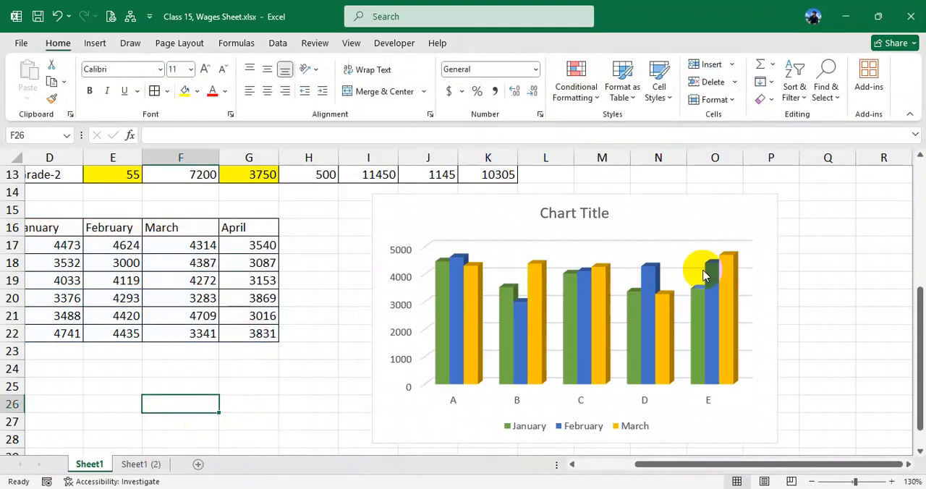
click(649, 215)
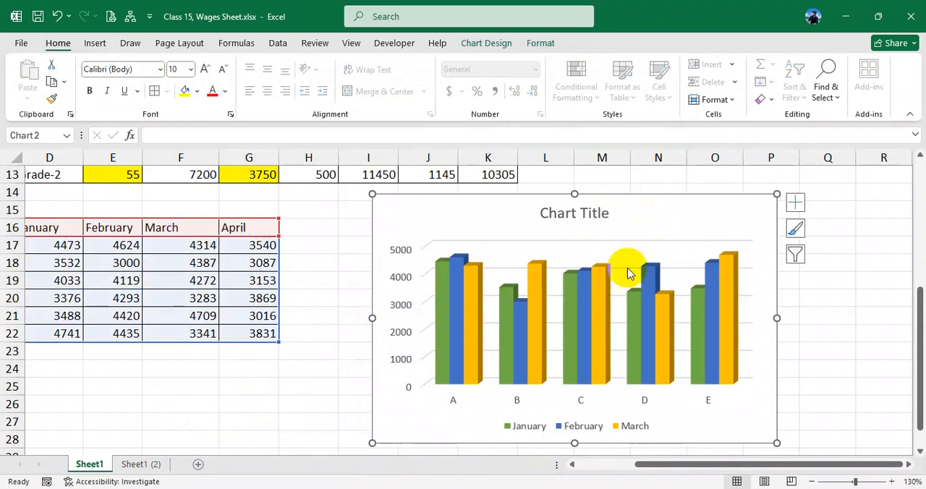
click(33, 264)
drag(641, 466, 586, 467)
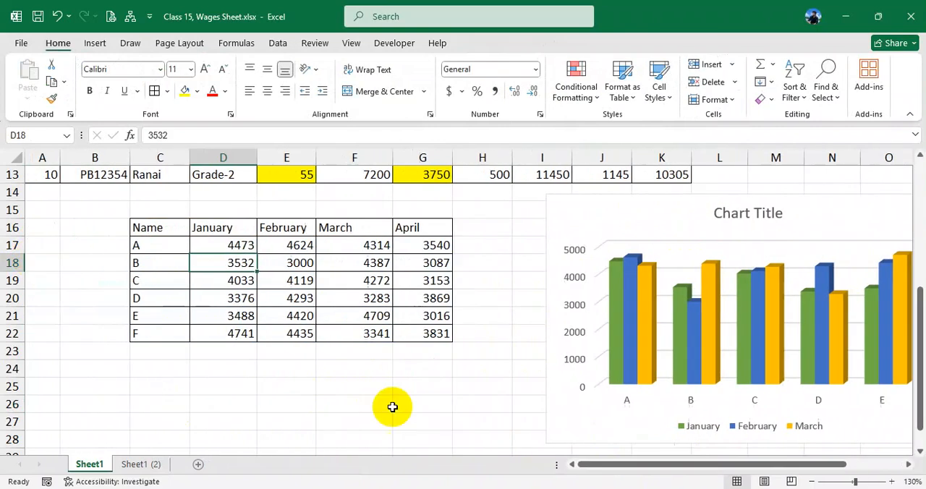
- Move the 3-D column chart slightly closer to the monthly data table
drag(159, 245, 277, 280)
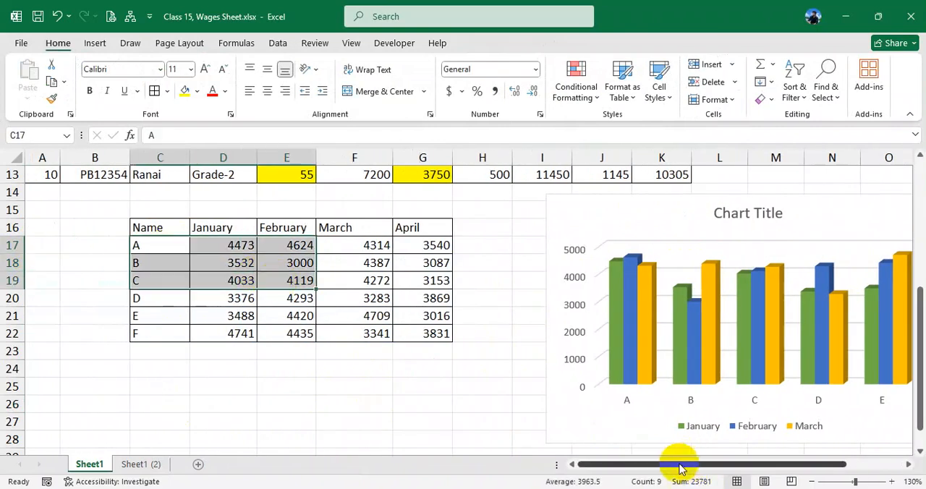
scroll(677, 469, right, 3)
click(486, 264)
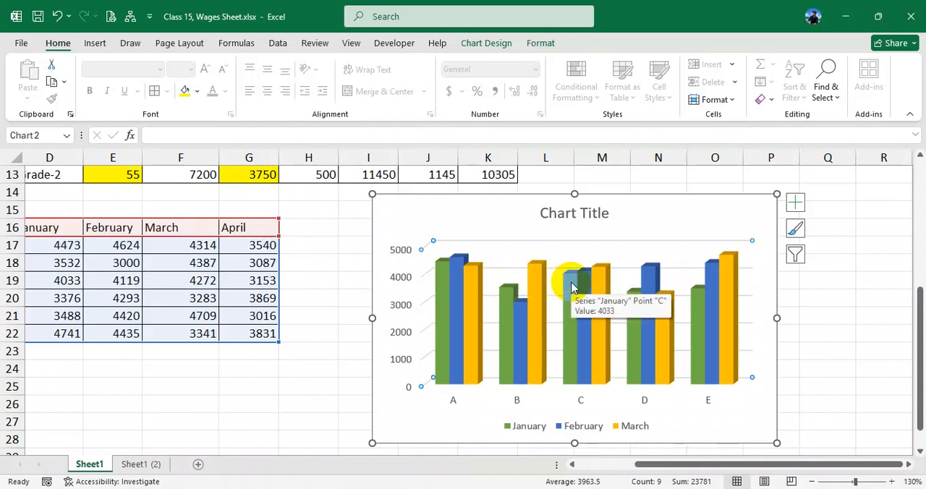
scroll(579, 286, up, 1)
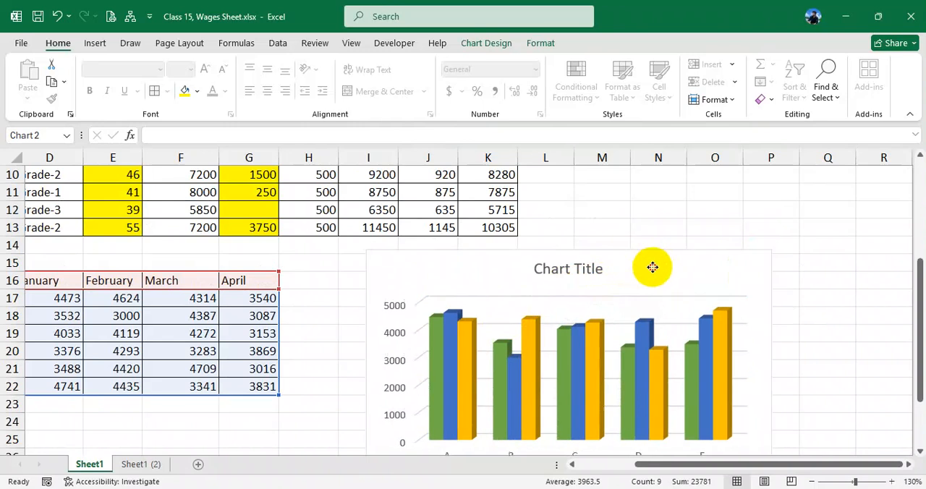
drag(651, 266, 621, 278)
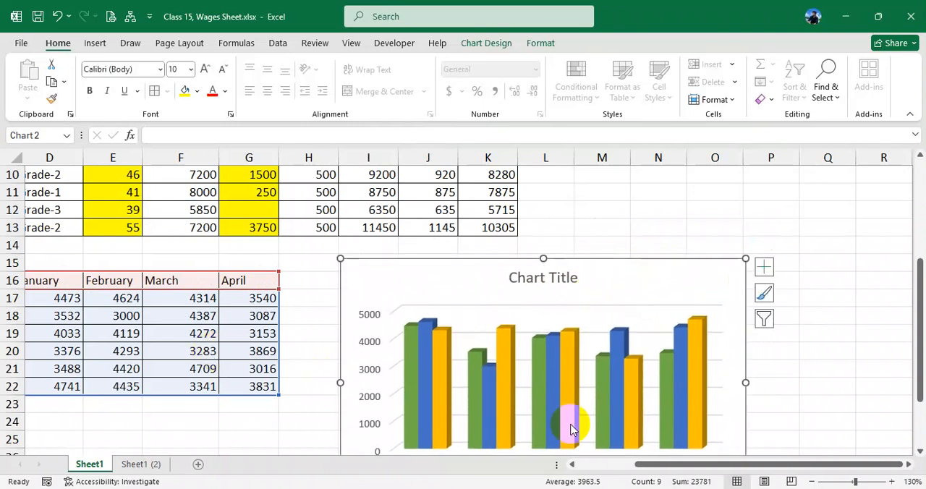
drag(673, 467, 624, 469)
drag(176, 286, 437, 384)
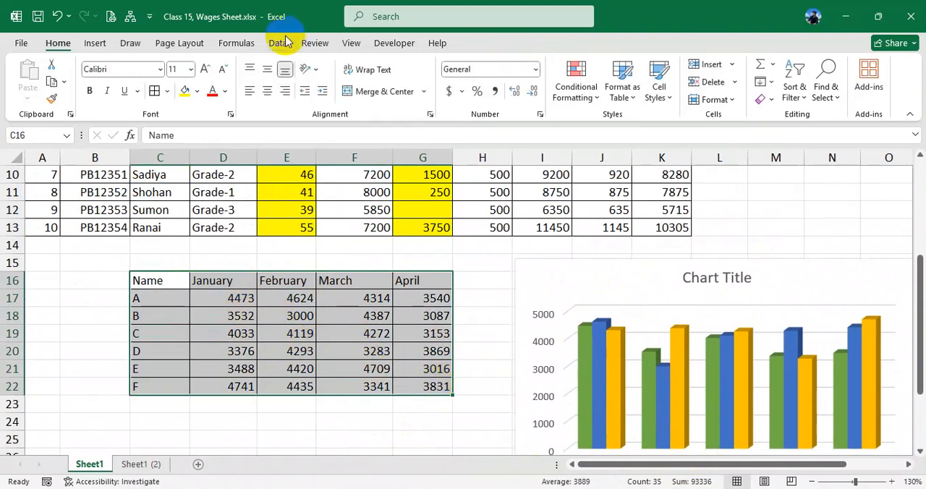
click(829, 299)
scroll(676, 370, up, 3)
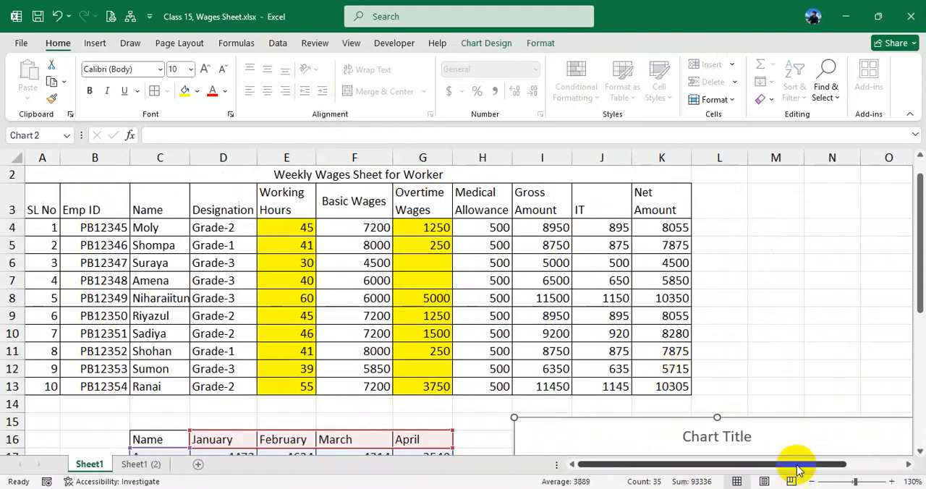
- Examine the Basic Wages and Overtime Wages formulas in the first rows of the weekly wages table
click(353, 227)
drag(352, 226, 362, 350)
click(376, 227)
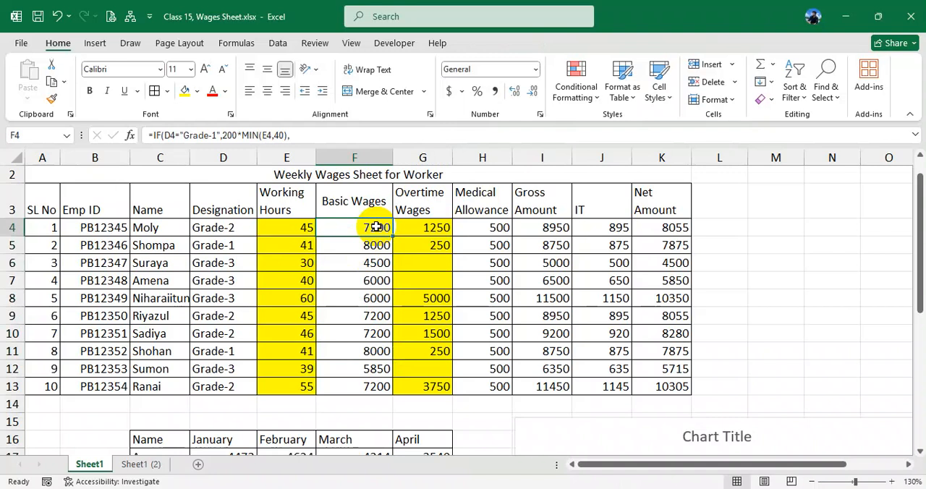
click(382, 245)
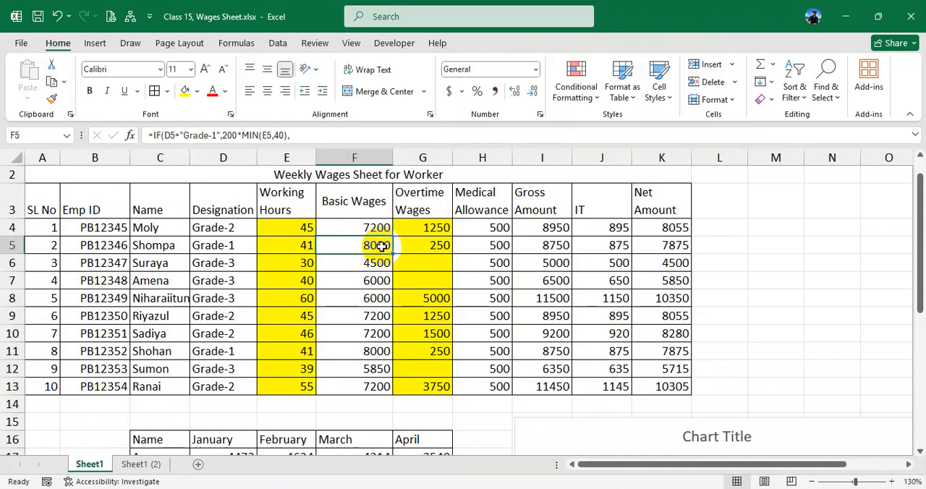
scroll(446, 279, down, 2)
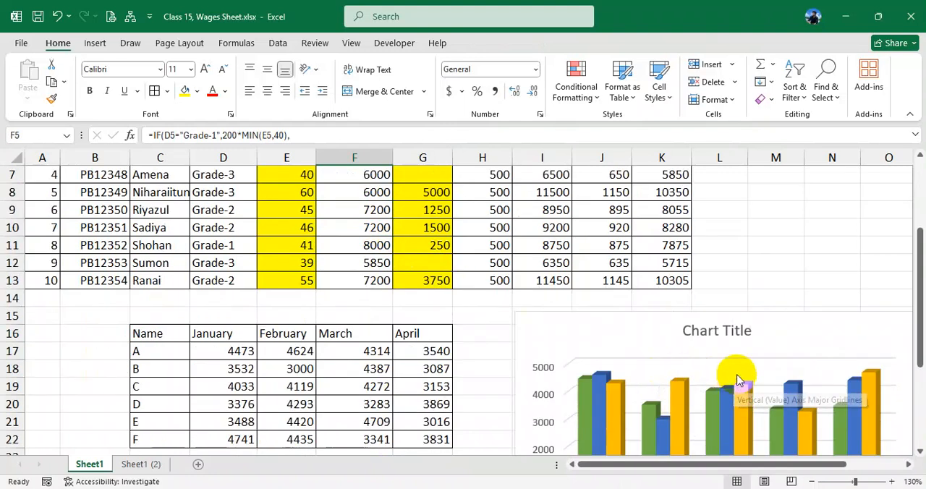
scroll(731, 373, up, 2)
click(371, 227)
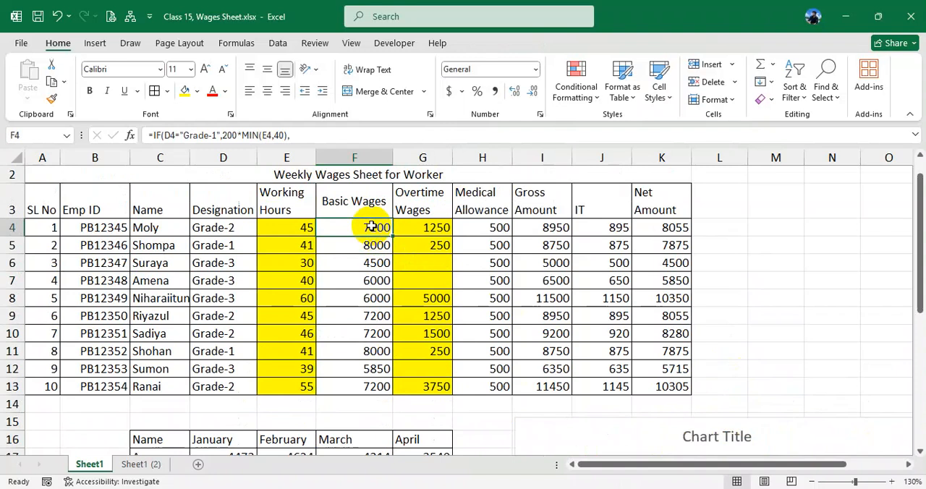
click(375, 248)
click(372, 227)
click(421, 229)
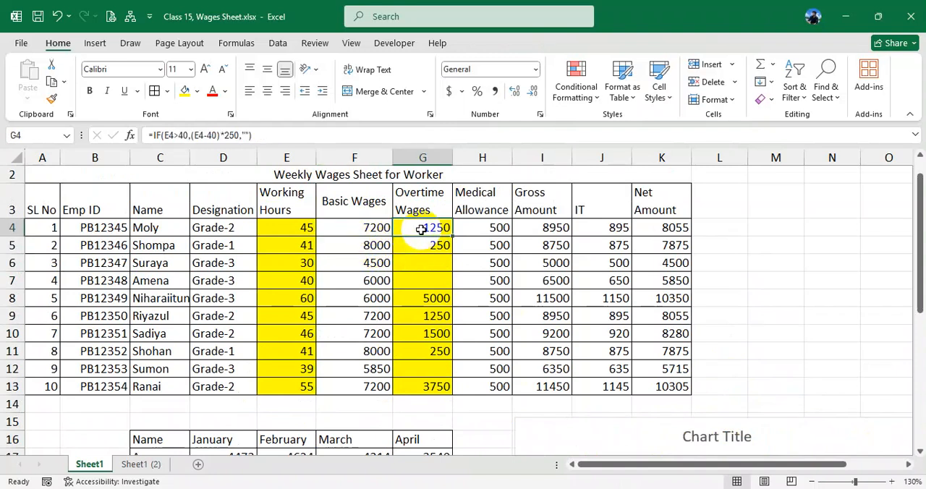
click(363, 261)
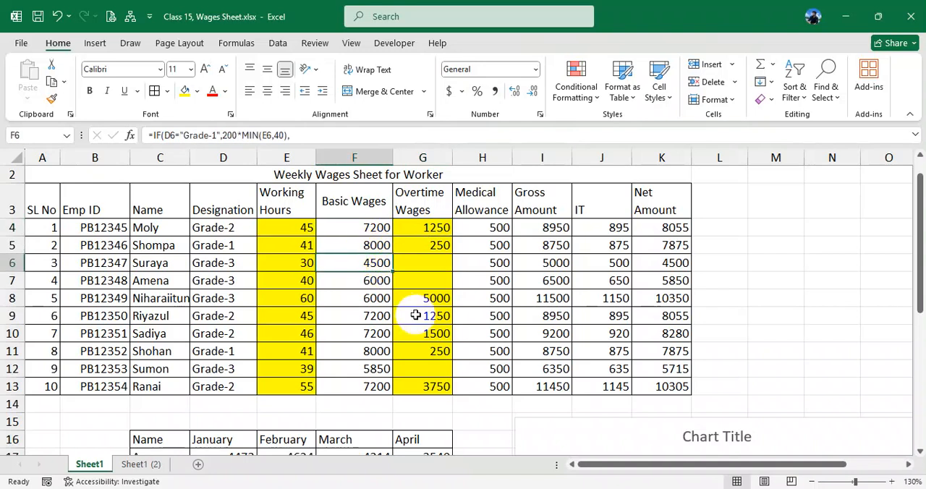
scroll(416, 315, down, 3)
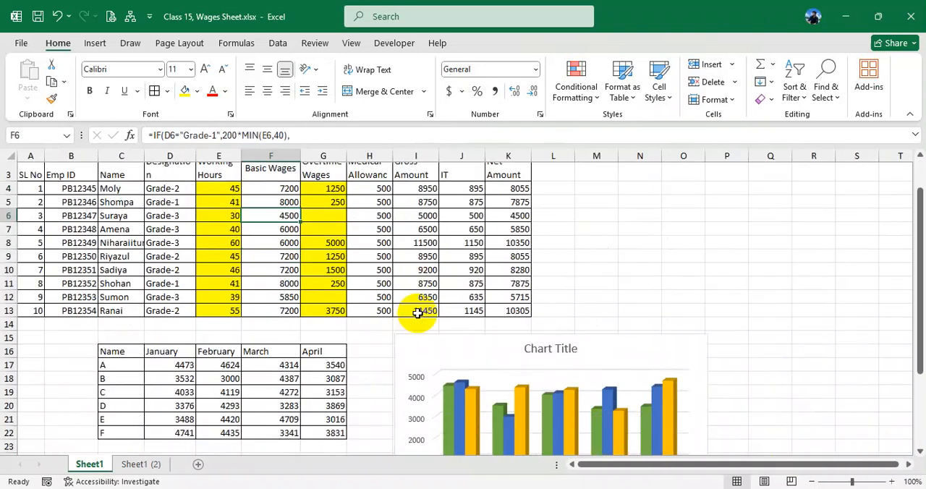
scroll(381, 318, up, 1)
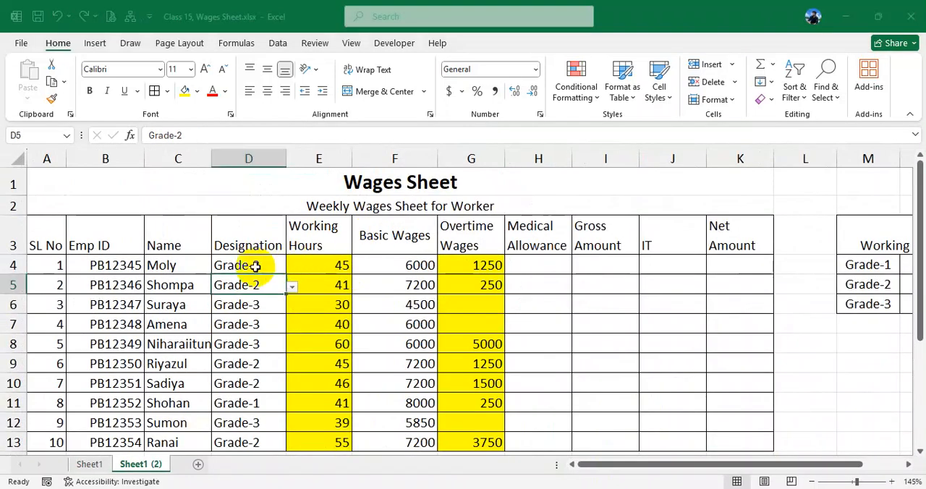
- On Sheet1 (2), choose Grade-1 from the list of allowed designations for cell D6
click(265, 269)
click(277, 267)
drag(269, 262, 248, 440)
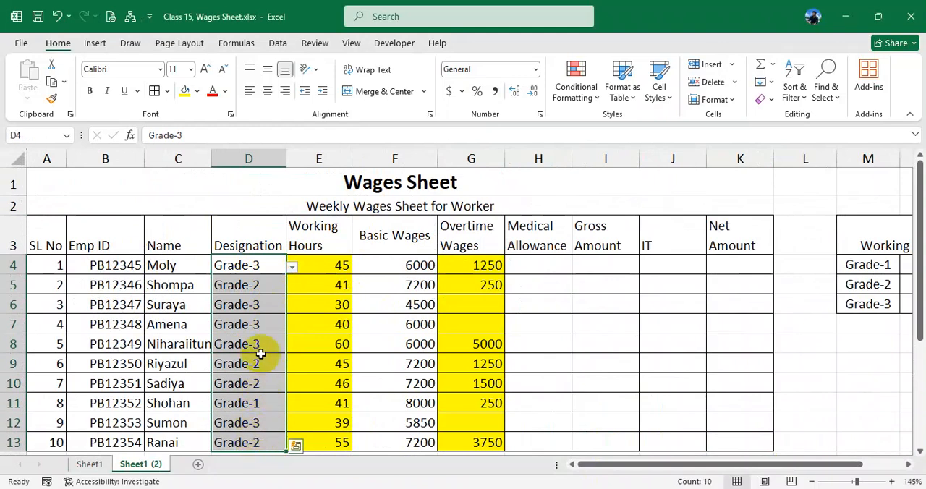
click(248, 306)
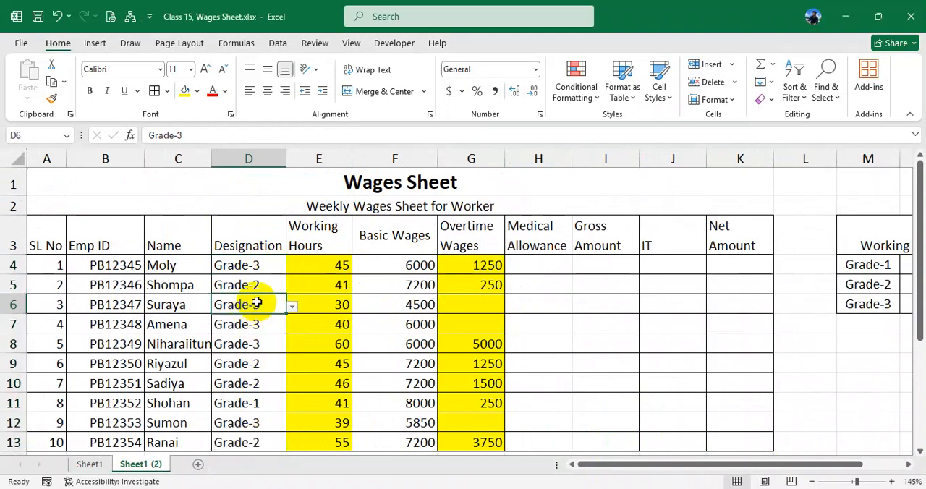
click(291, 306)
click(248, 320)
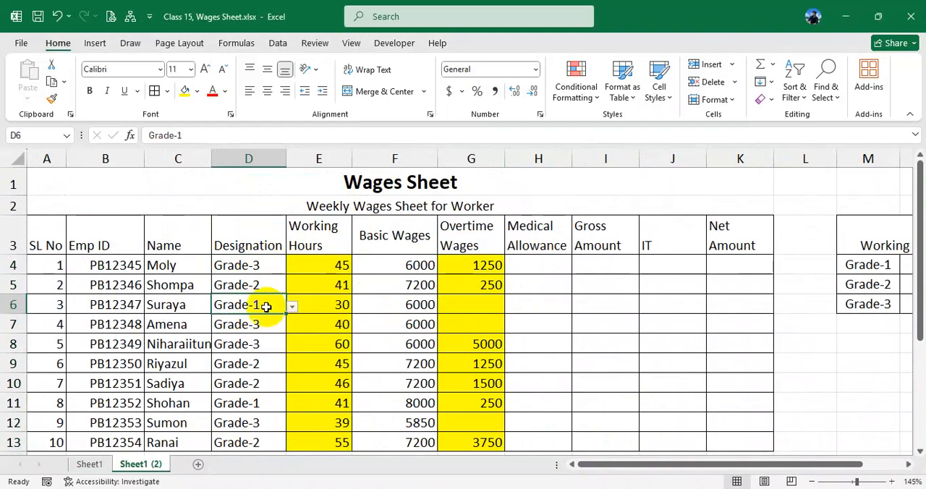
- Clear the designation in cell D6 and enter Grade-1 manually
click(258, 360)
click(254, 304)
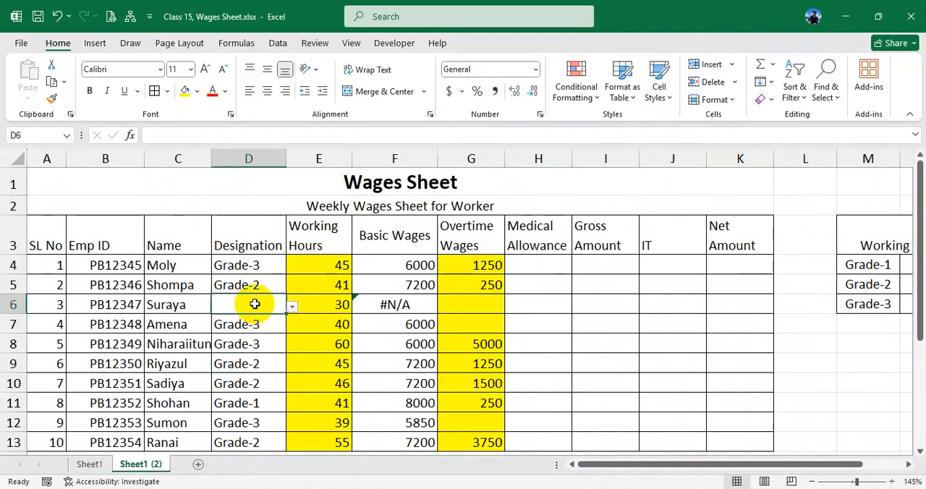
text(Grad)
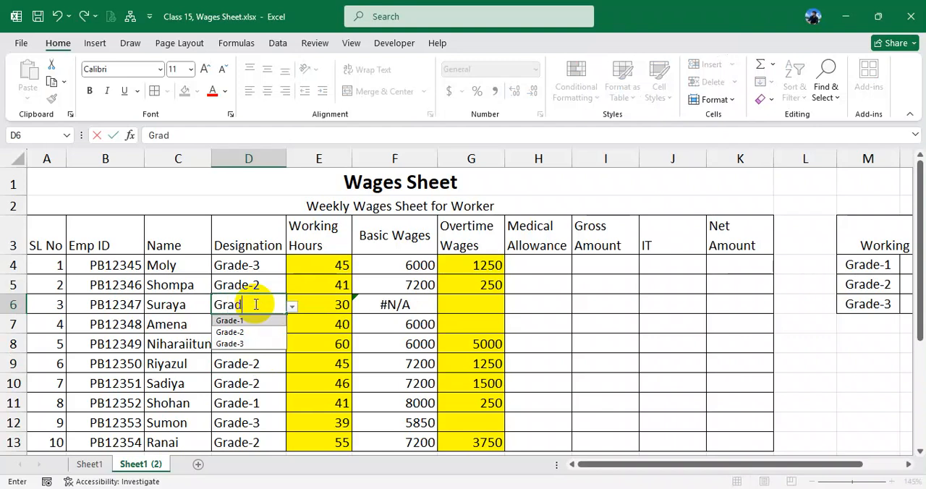
text(e-1)
key(Return)
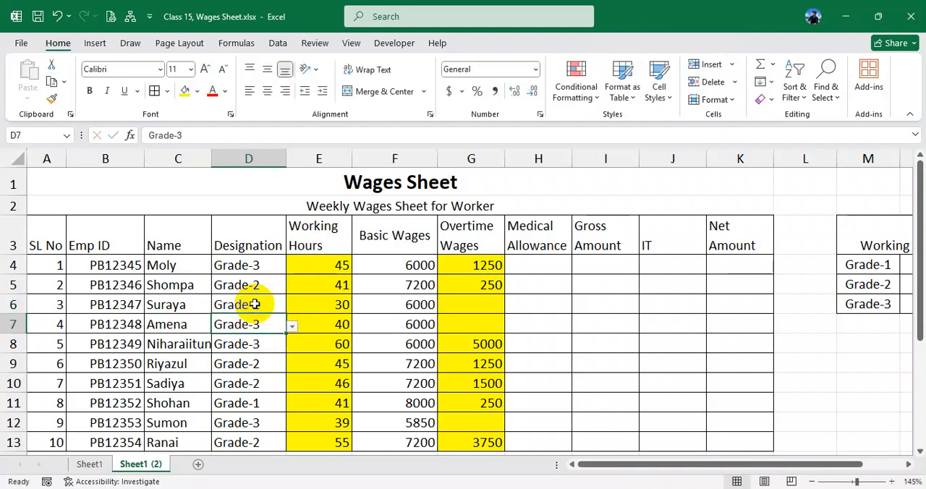
click(256, 305)
- Clear designations D8:D10, and choose Grade-3 for D8 and Grade-2 for D9 from the allowed values
drag(268, 340, 264, 382)
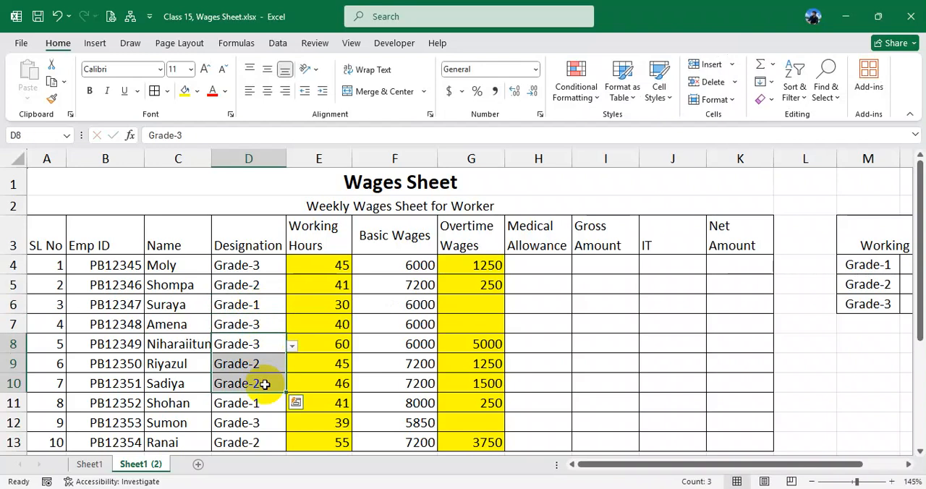
key(Delete)
click(260, 343)
click(292, 346)
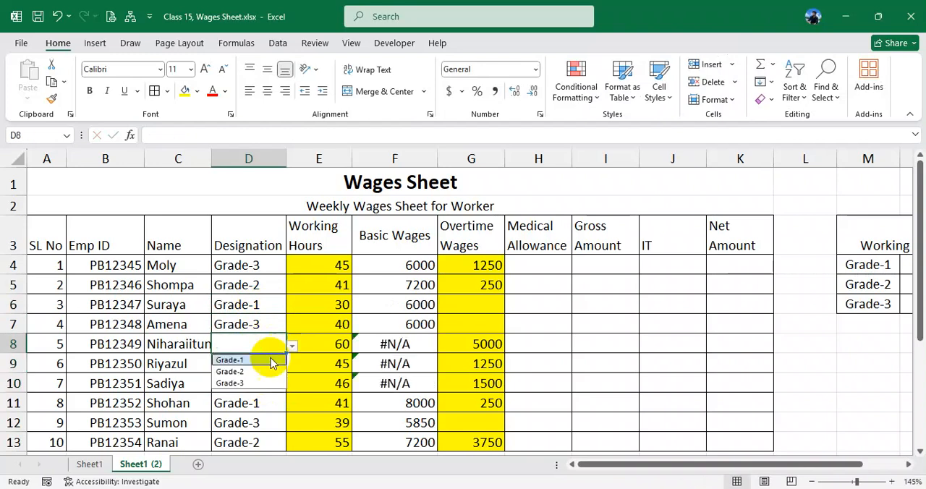
click(258, 383)
click(267, 361)
click(291, 365)
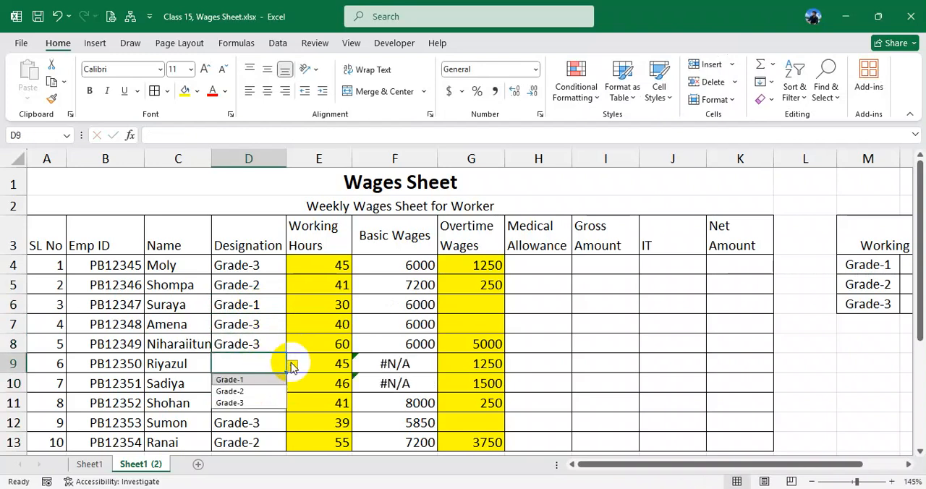
click(249, 391)
- Try to enter the unlisted text Nkfkusdhgj as the designation in cell D10
click(260, 382)
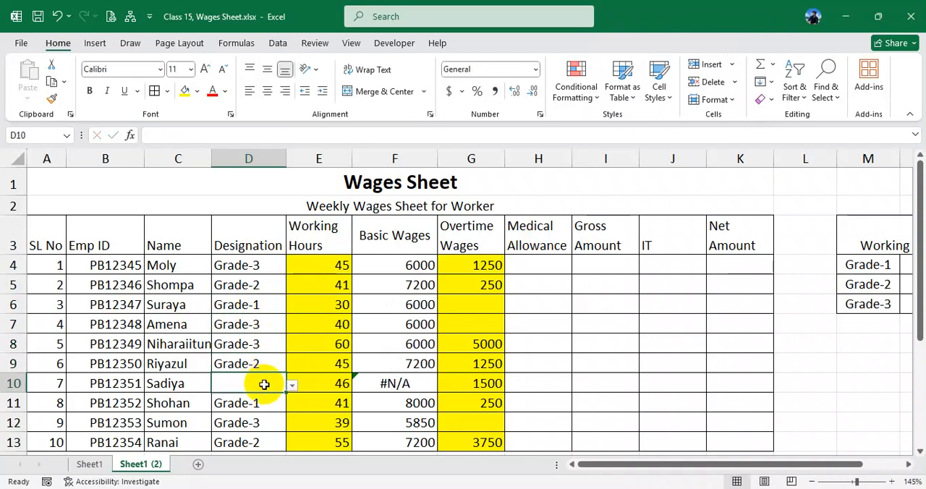
text(Nkfkusdhgj)
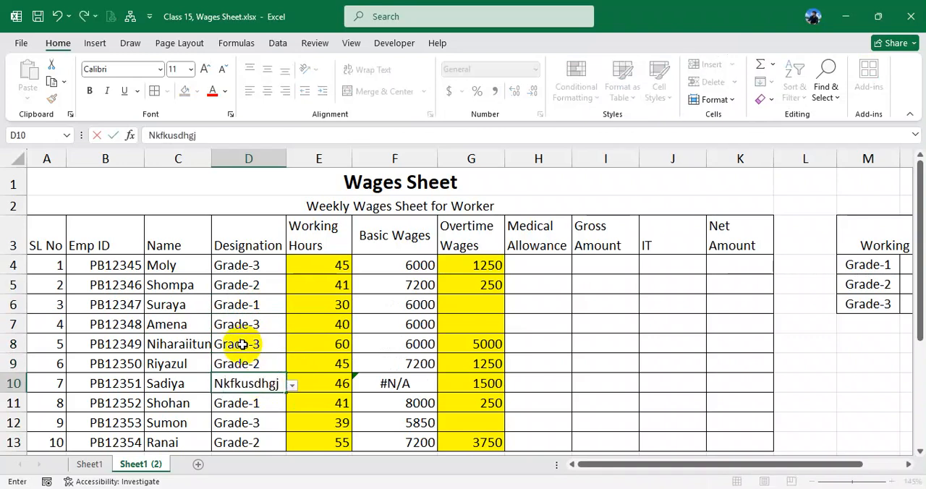
key(Return)
key(Return)
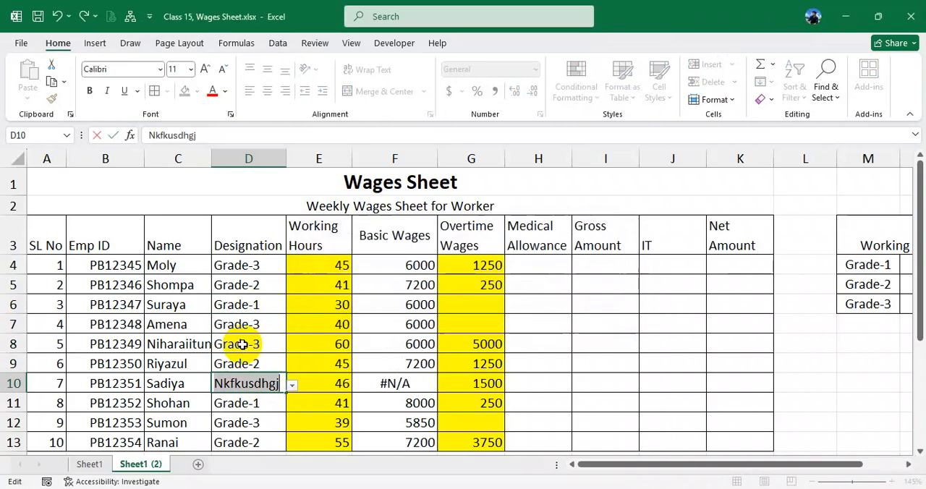
key(BackSpace)
- Try to enter the unlisted grade Grade-4 as the designation in cell D10
key(alt+Down)
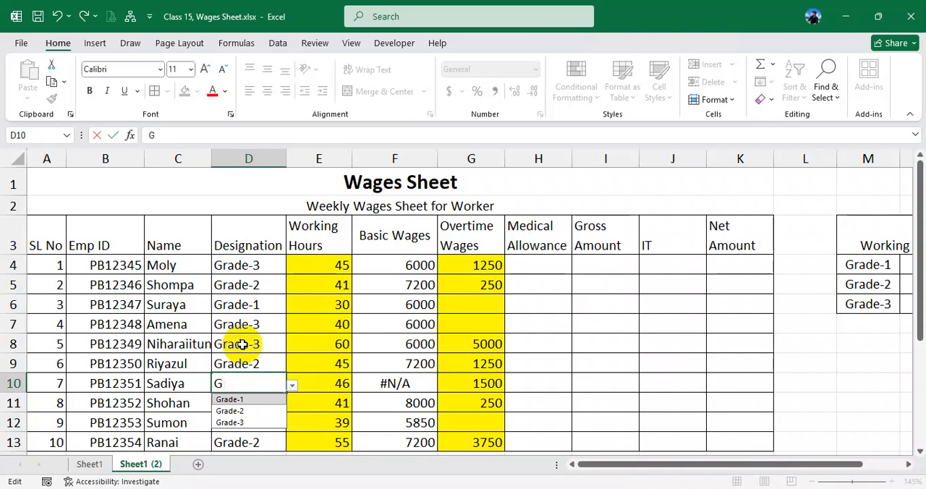
text(e)
key(BackSpace)
text(rade-4)
key(Return)
key(Return)
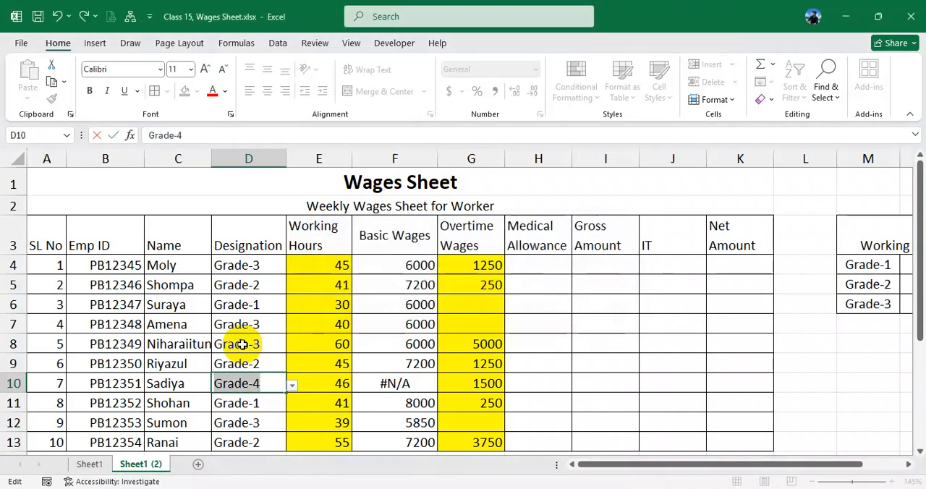
- Discard the rejected entry in cell D10 and set its designation to Grade-1
key(BackSpace)
key(Escape)
click(239, 327)
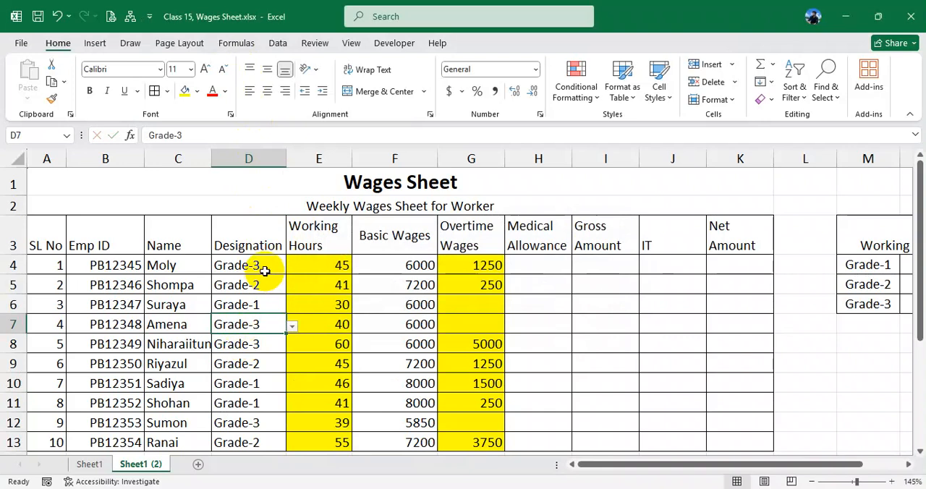
- Select the designations D4:D13 and choose Grade-2 for cell D4 from the allowed values
drag(262, 269, 251, 442)
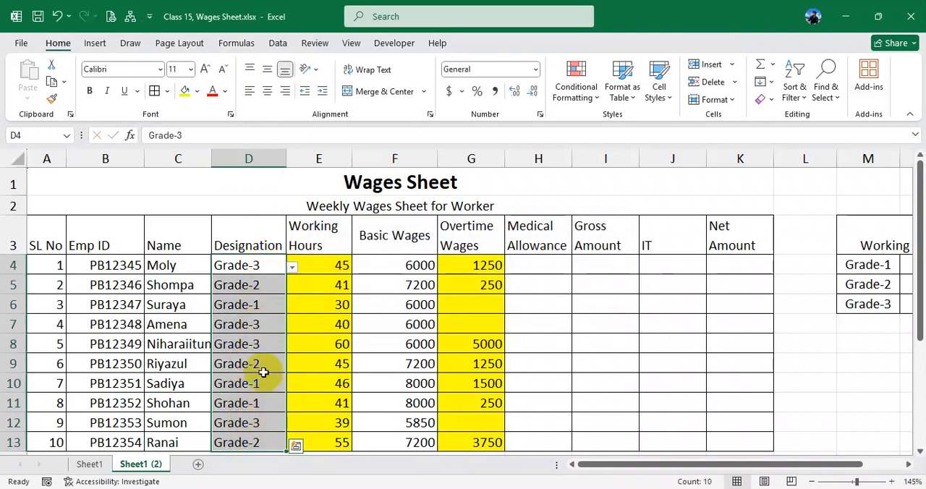
click(293, 269)
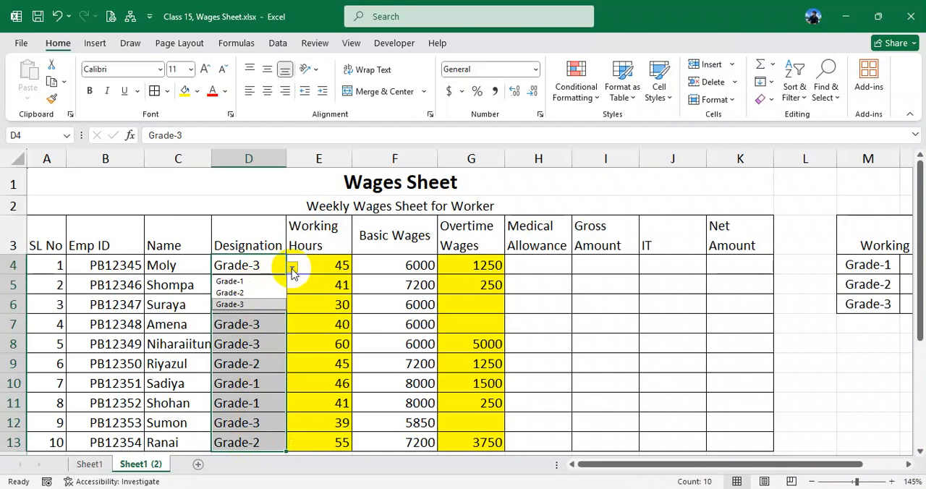
click(253, 291)
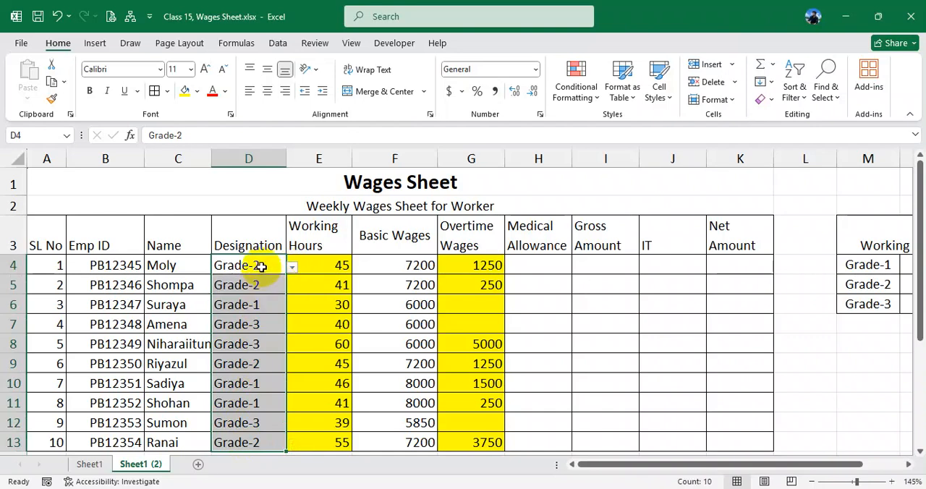
- Choose Grade-3 for the designation in cell D4 from the allowed values
scroll(261, 267, down, 1)
drag(246, 209, 253, 383)
click(252, 285)
click(284, 211)
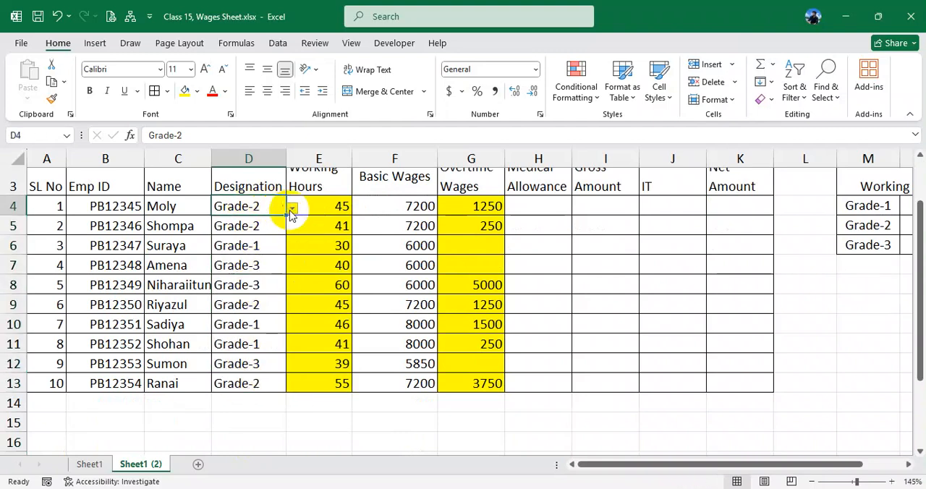
click(292, 209)
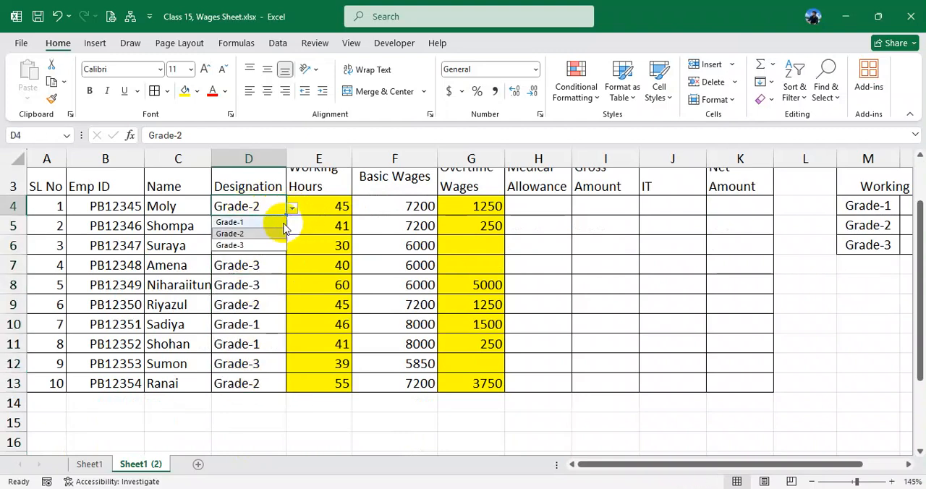
click(236, 244)
click(265, 227)
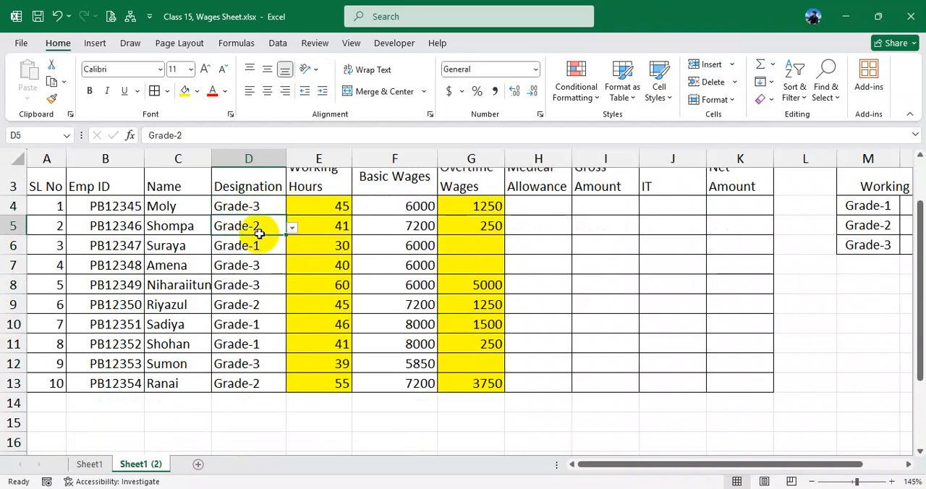
- Choose Grade-2 as the designation in cells D6 and D4 from the allowed values, and select the designations D4:D13
click(278, 245)
click(292, 246)
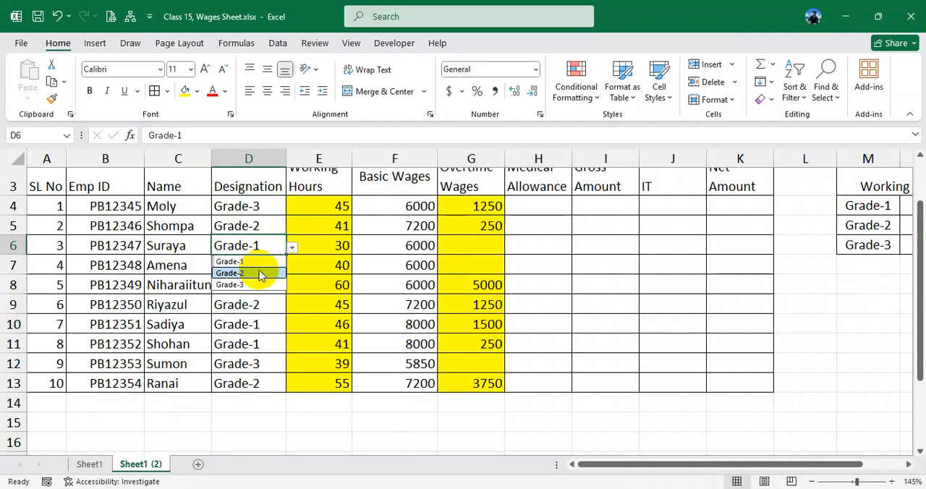
click(262, 273)
click(263, 224)
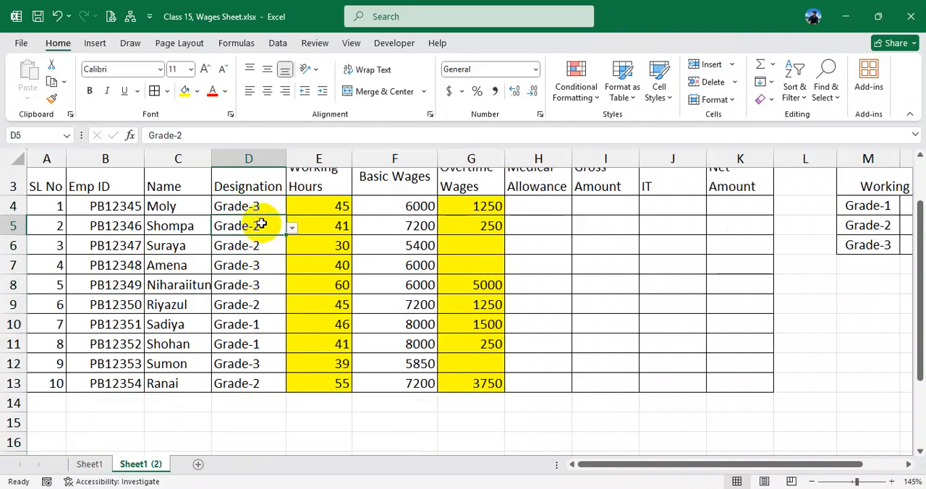
click(260, 207)
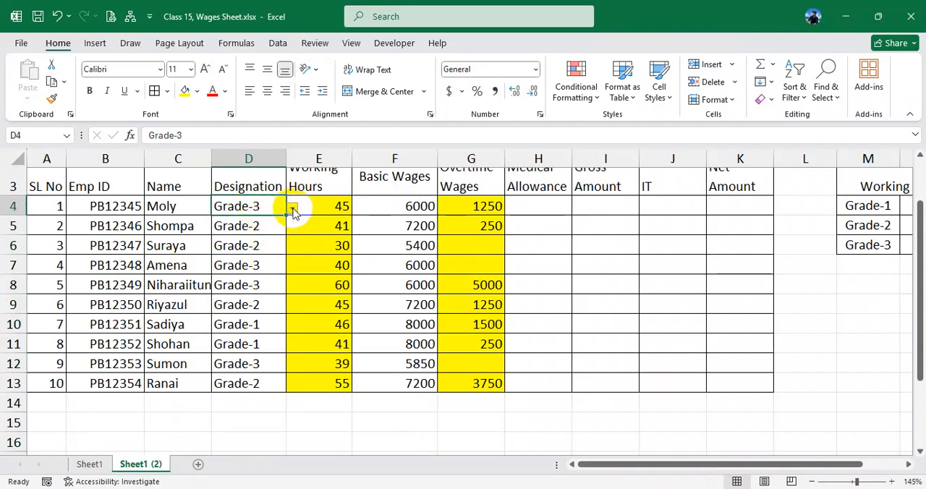
click(292, 207)
click(268, 232)
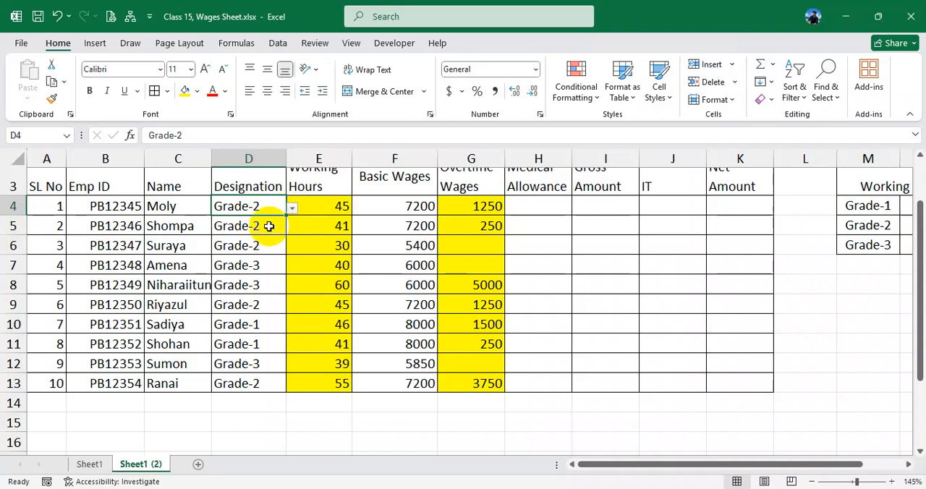
click(269, 225)
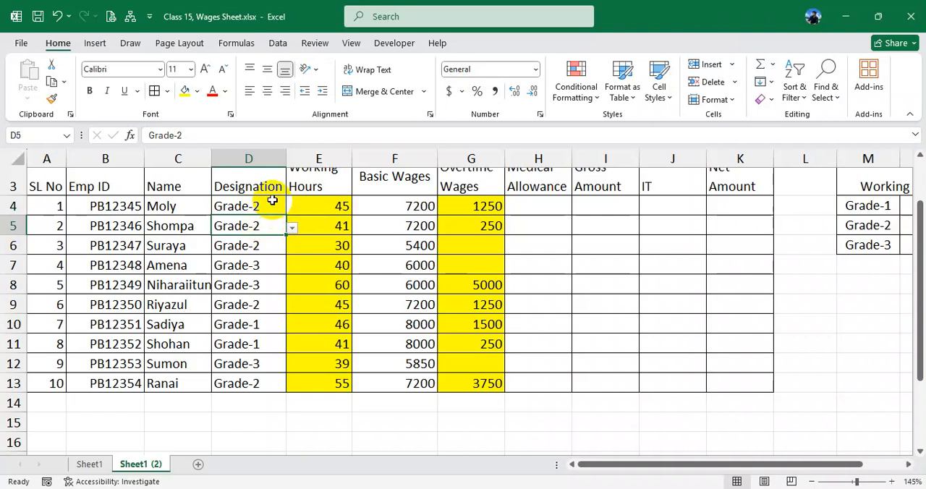
drag(267, 206, 262, 380)
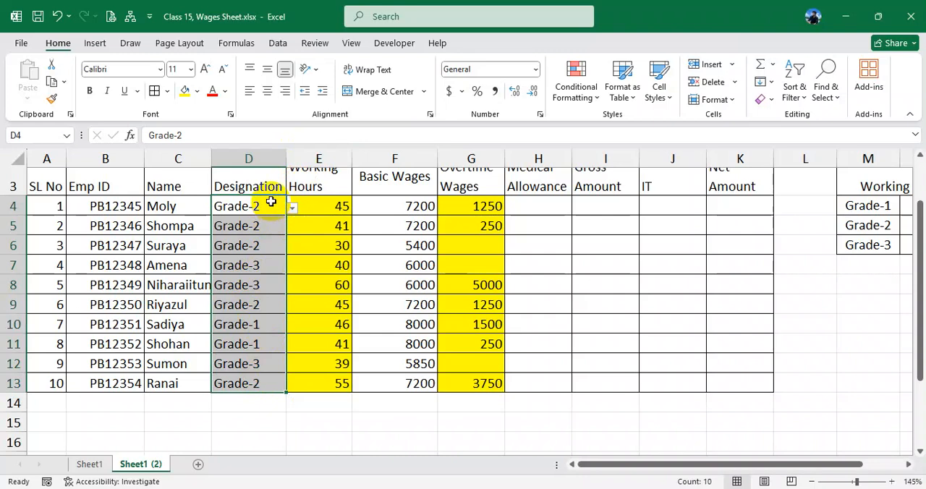
- Examine the custom data validation formula applied to the Emp ID cells B4:B13, and leave its settings unchanged
drag(122, 208, 129, 382)
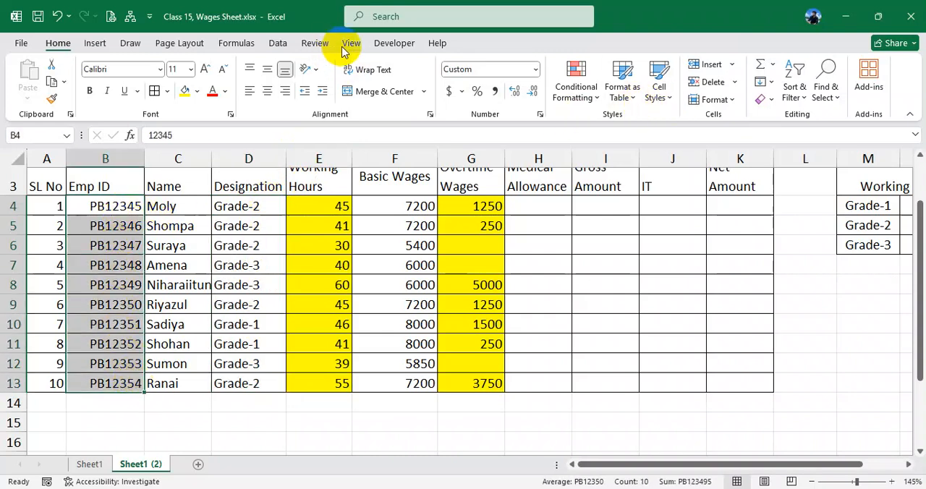
click(284, 43)
click(592, 100)
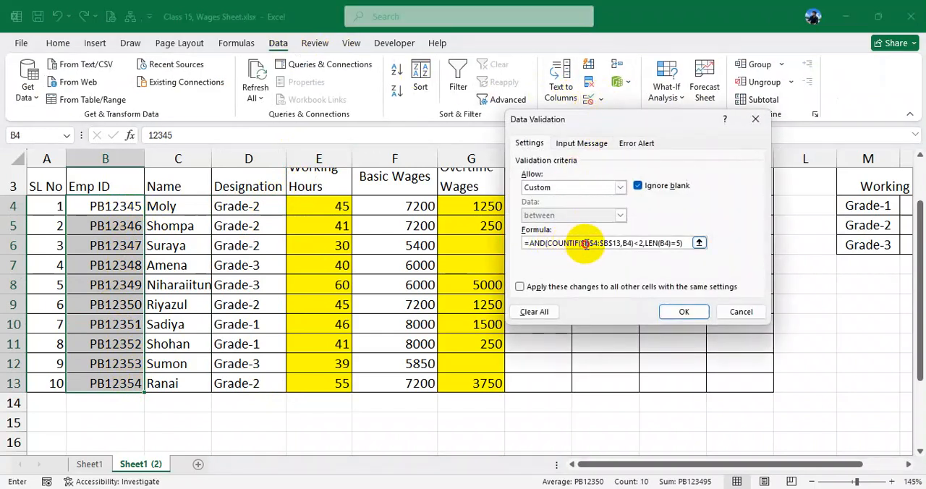
click(655, 241)
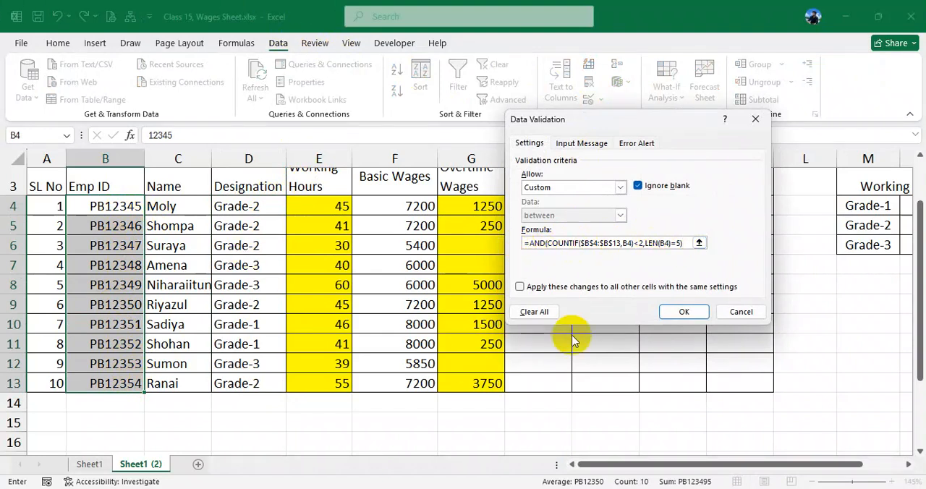
click(636, 243)
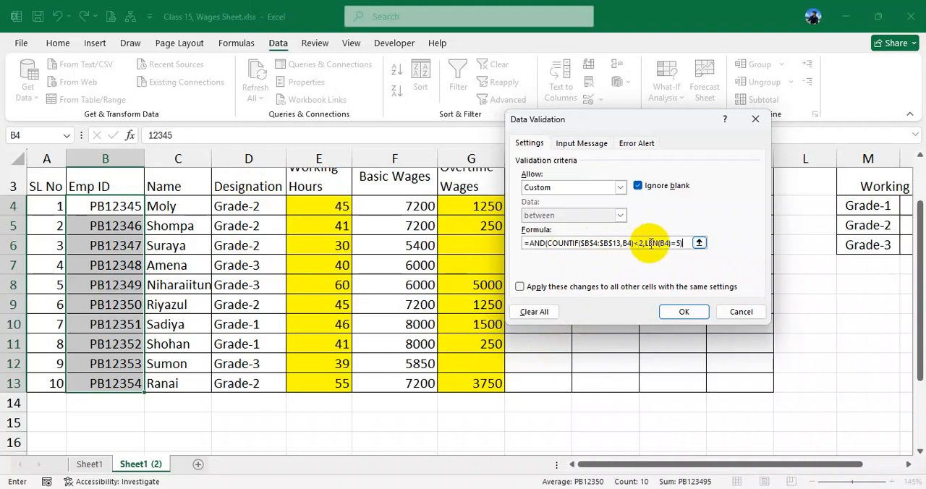
click(696, 243)
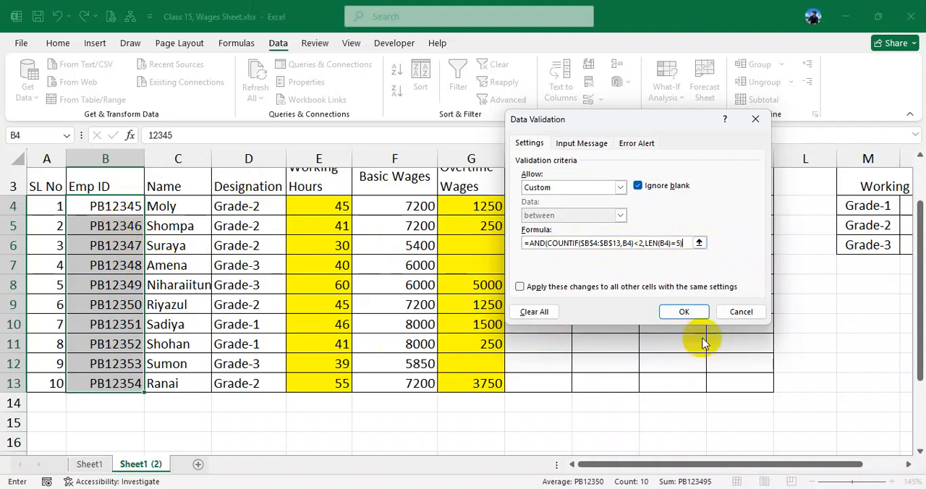
click(741, 312)
- Clear everything from the Designation cells D4:D13, including their contents and validation rule
drag(260, 207, 255, 385)
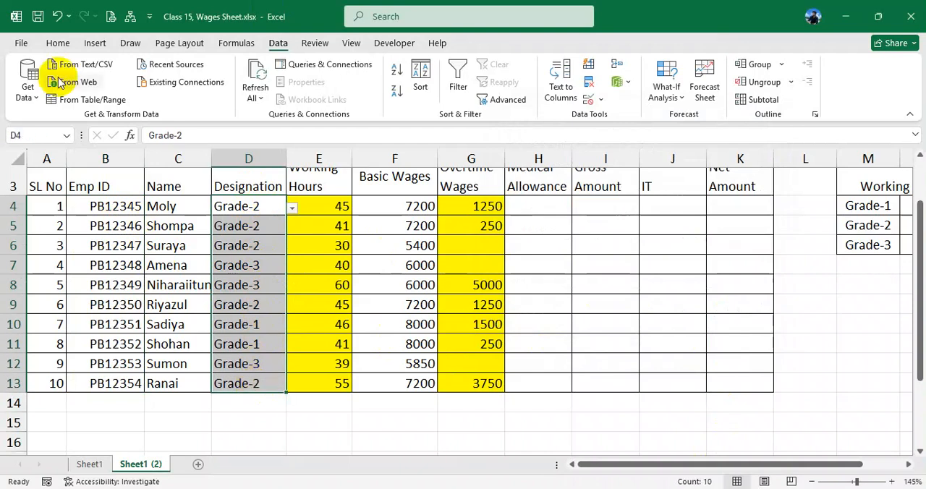
click(58, 42)
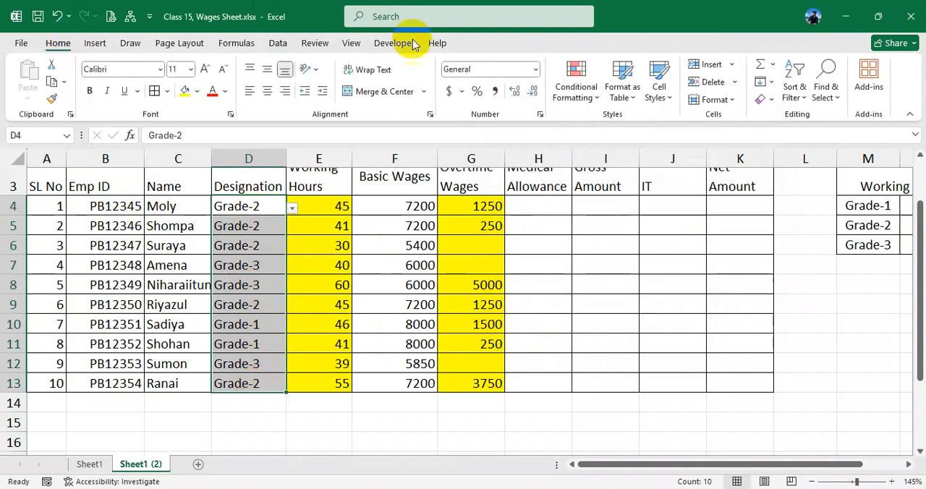
click(766, 99)
click(792, 117)
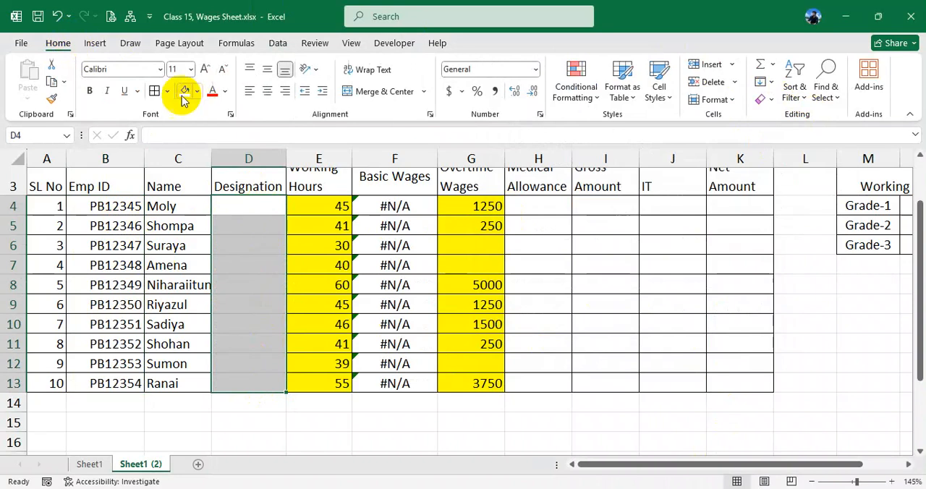
click(263, 206)
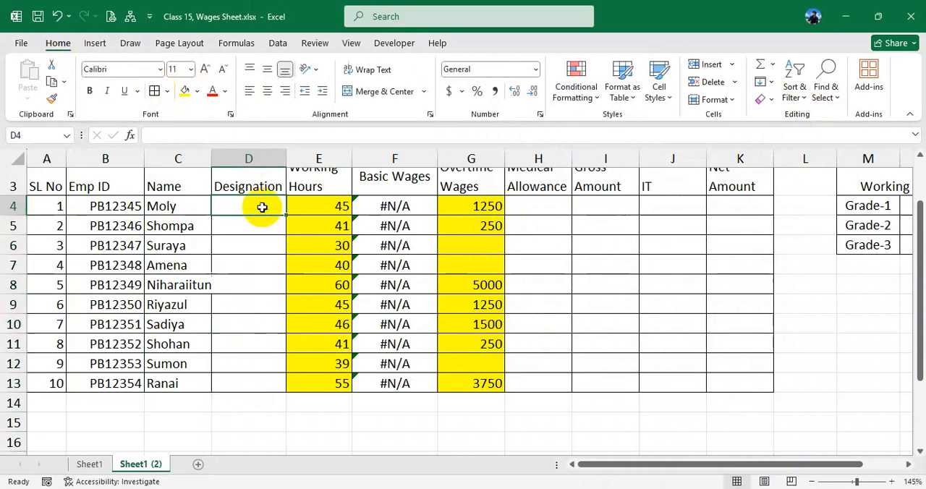
click(268, 225)
- Widen the Designation column slightly and select its empty cells D4:D13
drag(286, 160, 292, 159)
click(270, 205)
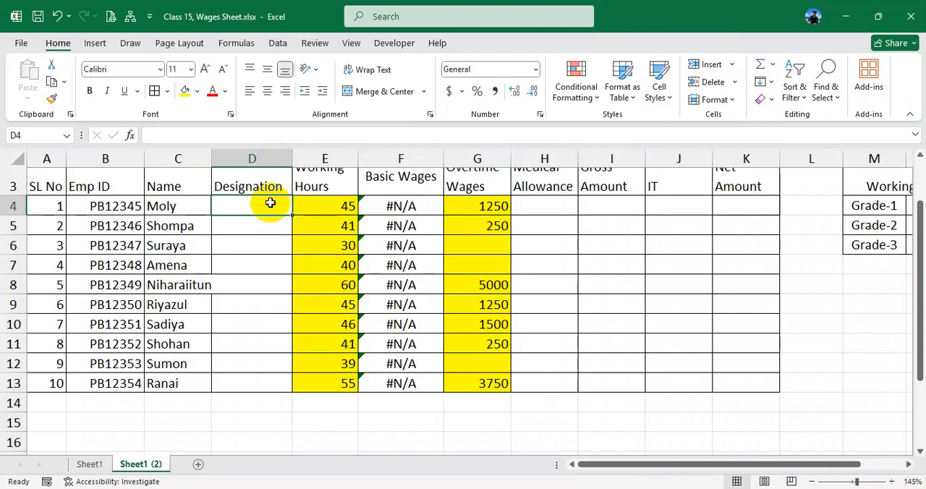
drag(270, 203, 245, 376)
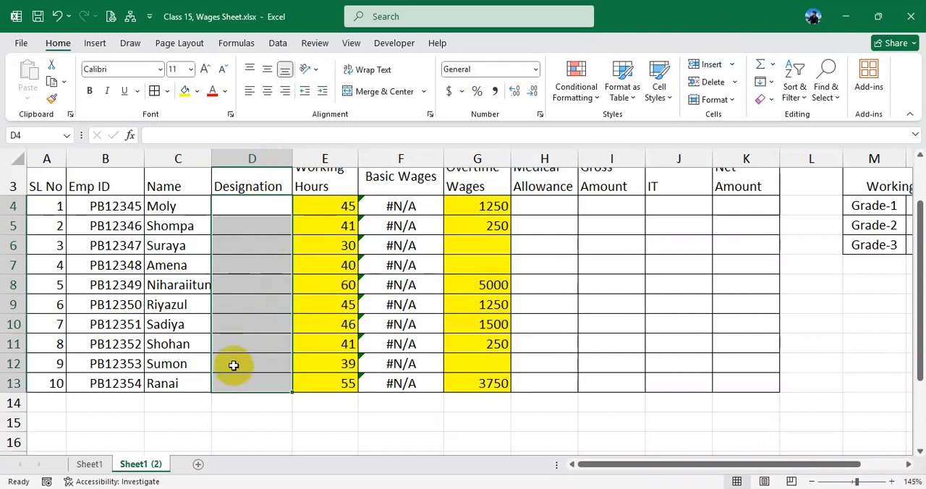
click(258, 204)
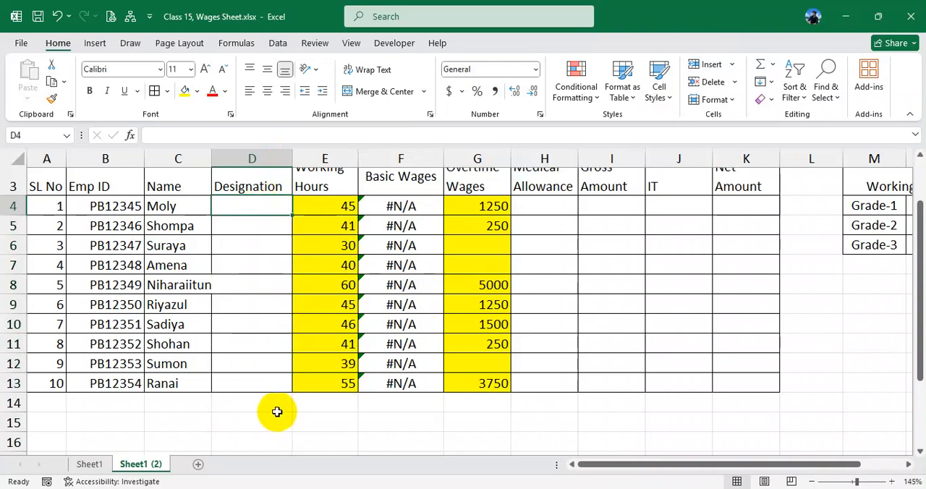
click(274, 420)
text(=or)
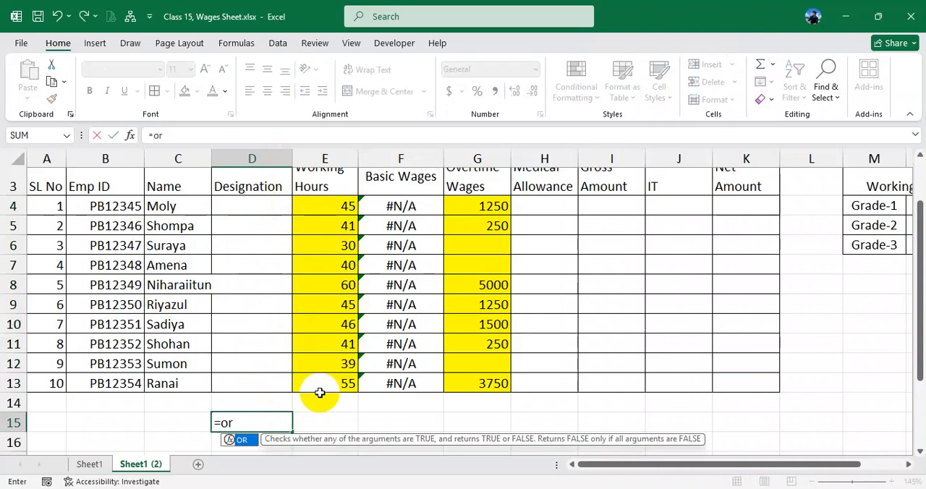
text(()
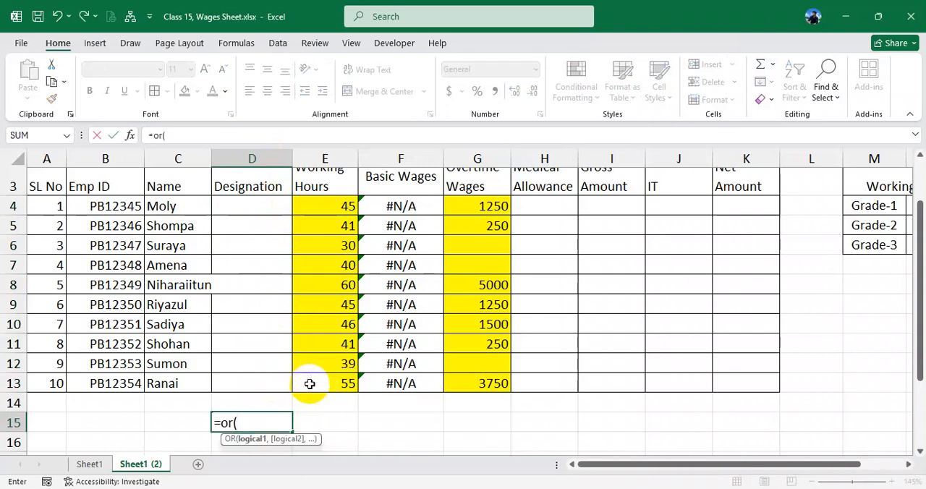
scroll(307, 372, down, 1)
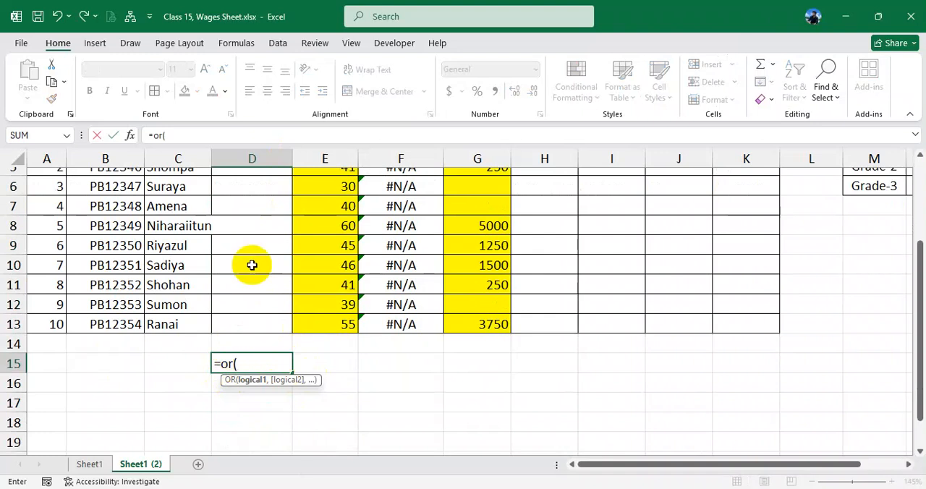
scroll(248, 265, up, 1)
click(257, 204)
text(="G)
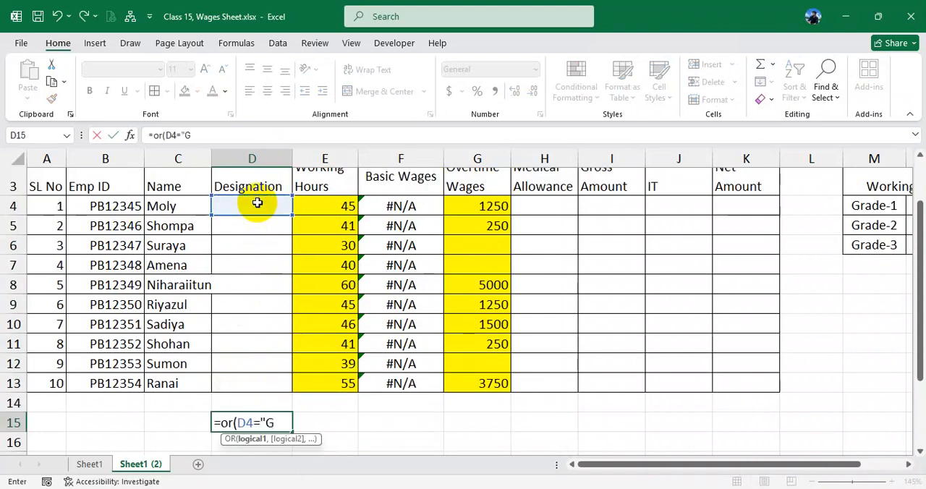
key(BackSpace)
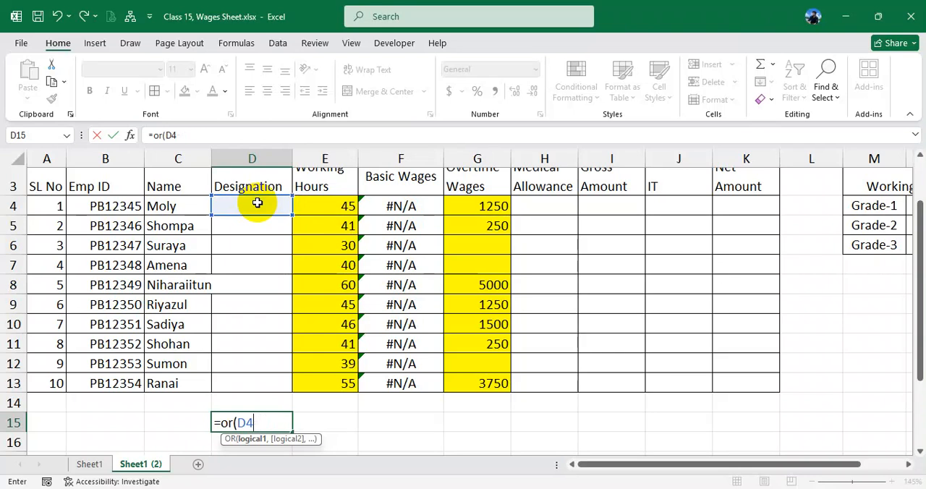
key(BackSpace)
key(BackSpace)
key(BackSpace)
key(BackSpace)
key(BackSpace)
key(BackSpace)
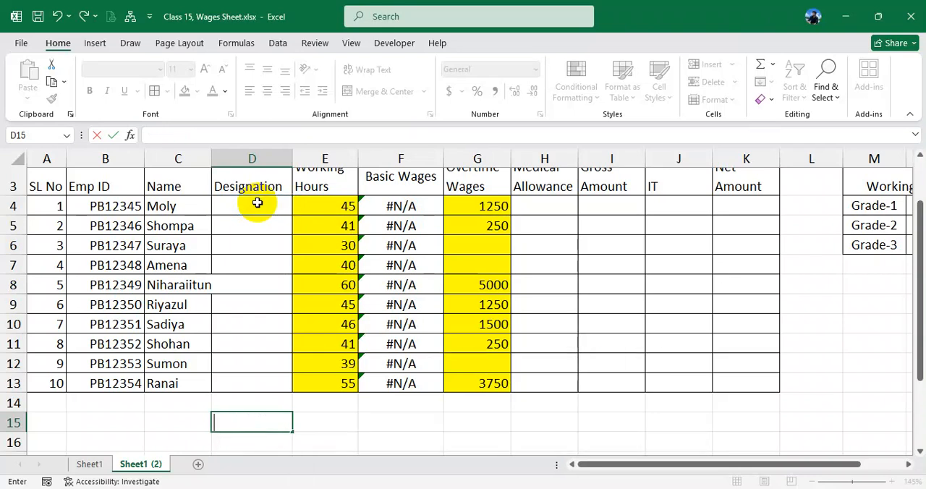
- Enter the formula =D4="Grade-1" in cell D15 to compare the first designation with Grade-1
text(=)
click(253, 206)
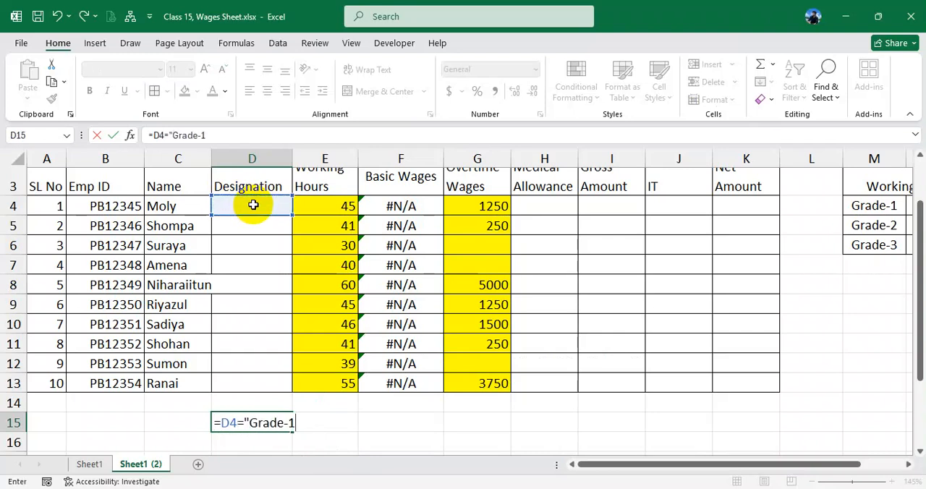
key(Return)
click(251, 423)
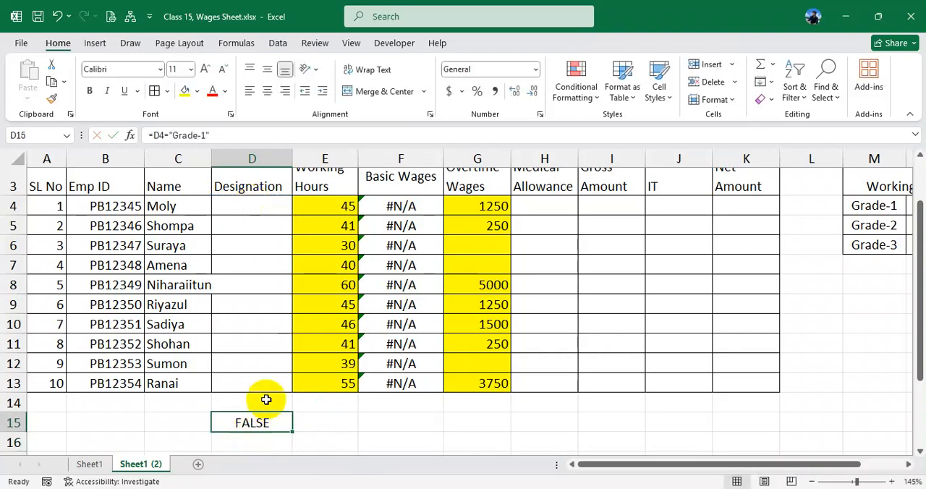
- Enter Grade-1 as the designation in cell D4 and check the comparison in cell D15
click(261, 208)
text(Grade-1)
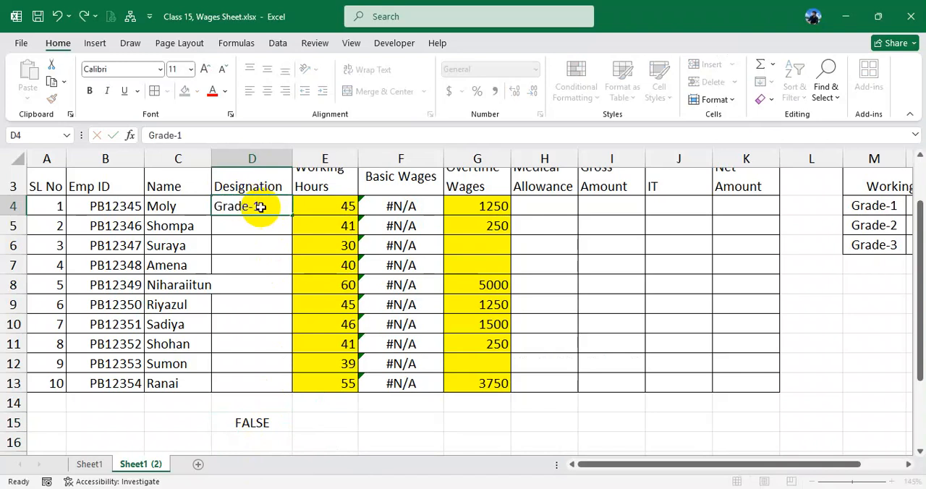
key(Return)
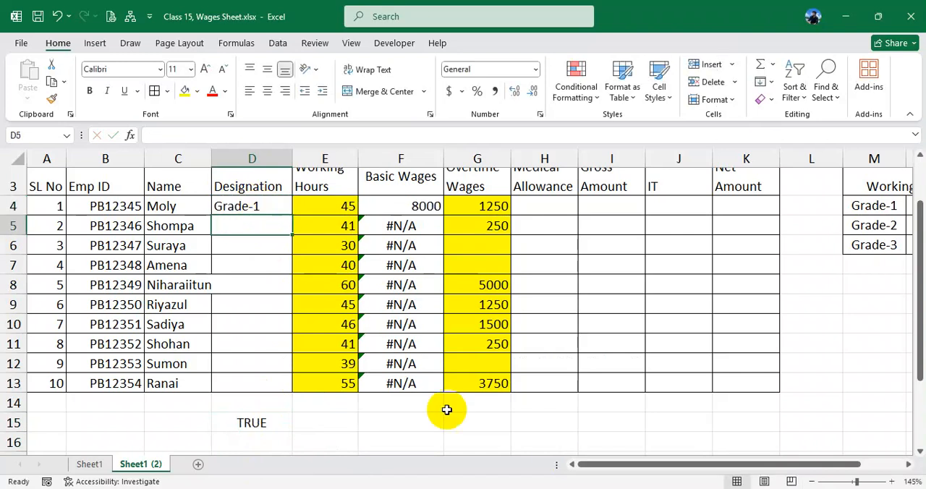
click(270, 425)
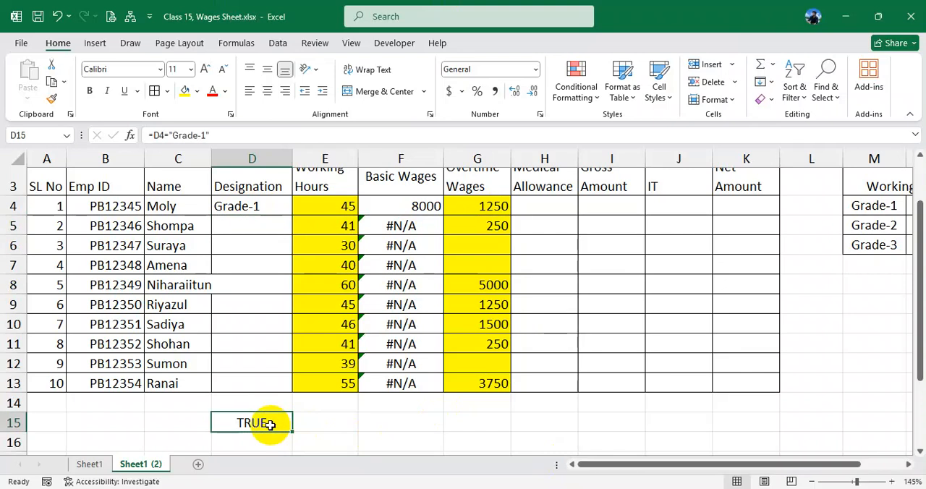
- Change the designation in cell D4 to Grade-2 and review the comparison formula in cell D15
double_click(265, 206)
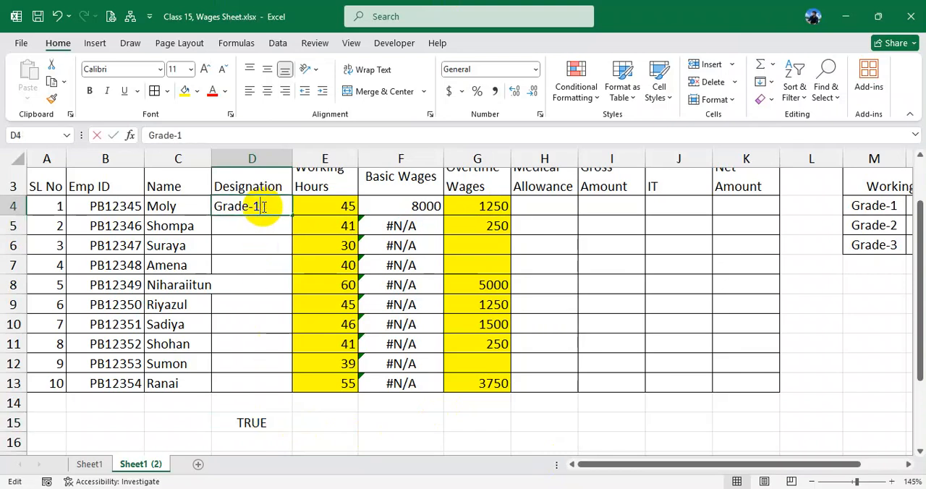
key(Return)
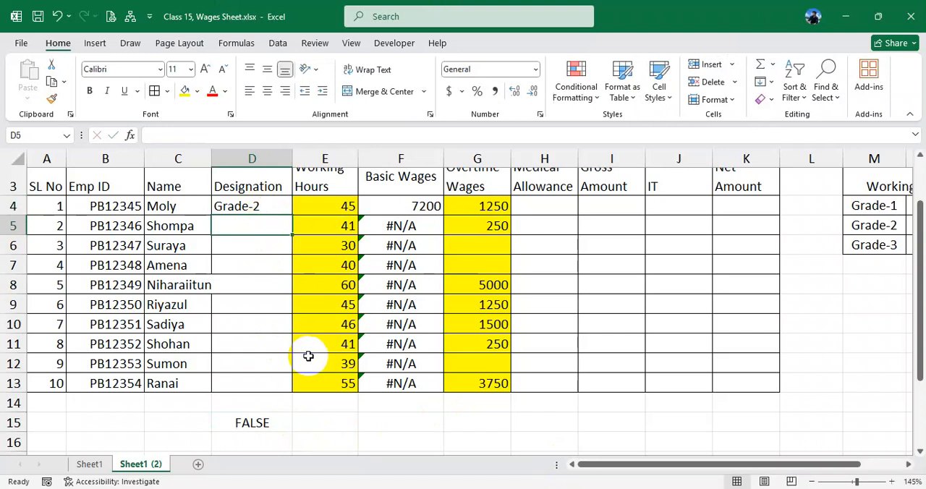
click(253, 423)
double_click(269, 422)
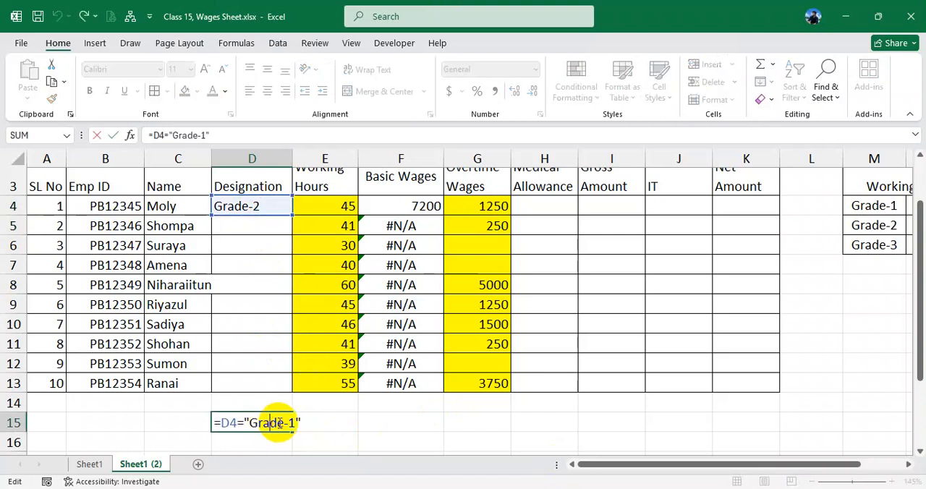
key(Return)
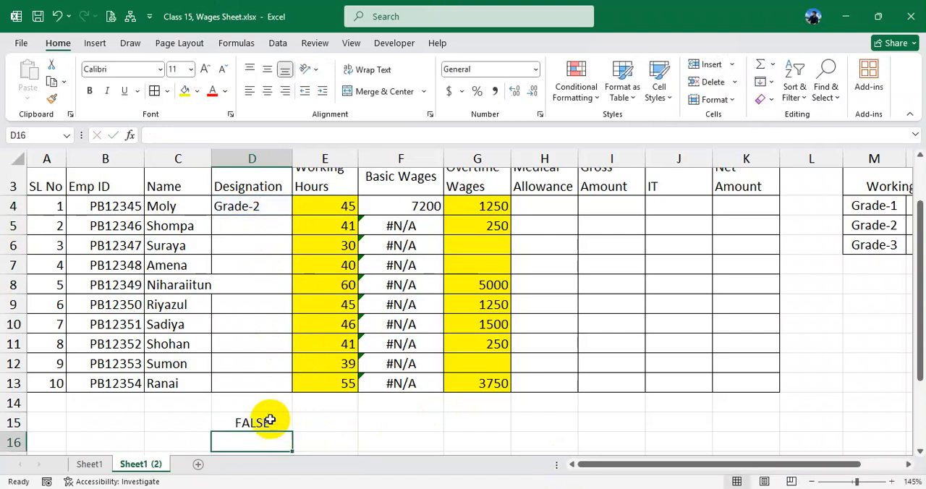
- Change the comparison formula in cell D15 to =D4="Grade-2"
click(268, 421)
double_click(291, 425)
click(293, 425)
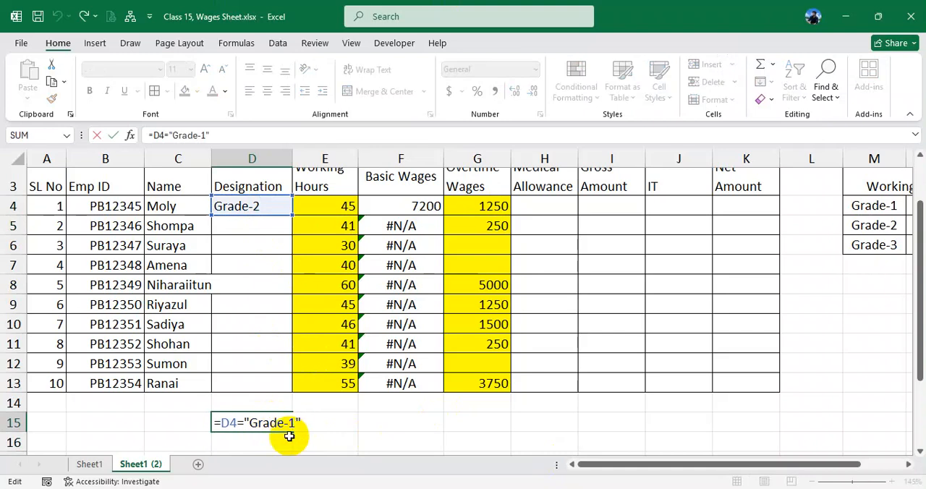
key(Return)
click(275, 424)
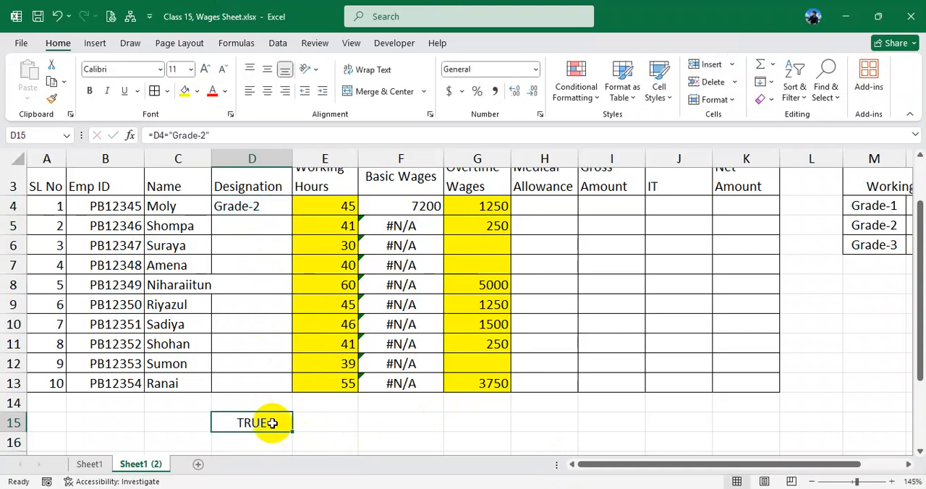
- Review the comparison formula in cell D15 and clear the cell
double_click(271, 423)
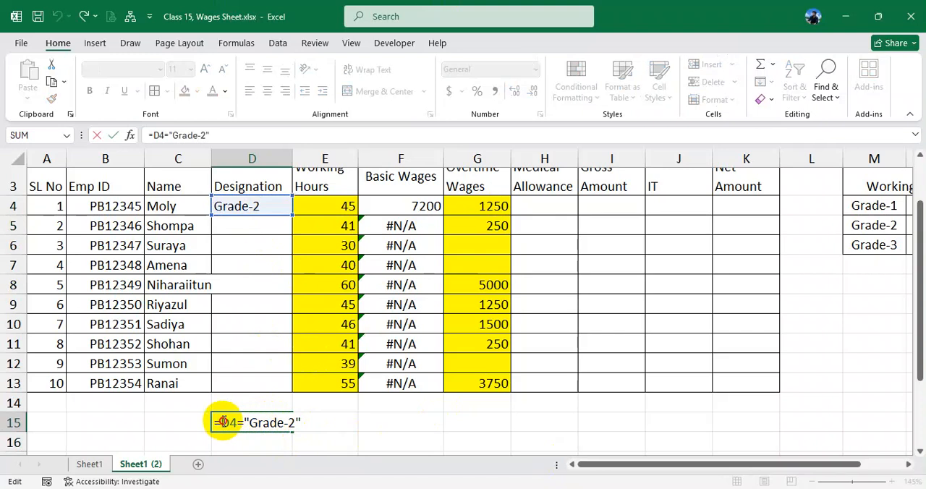
drag(219, 423, 305, 424)
key(Return)
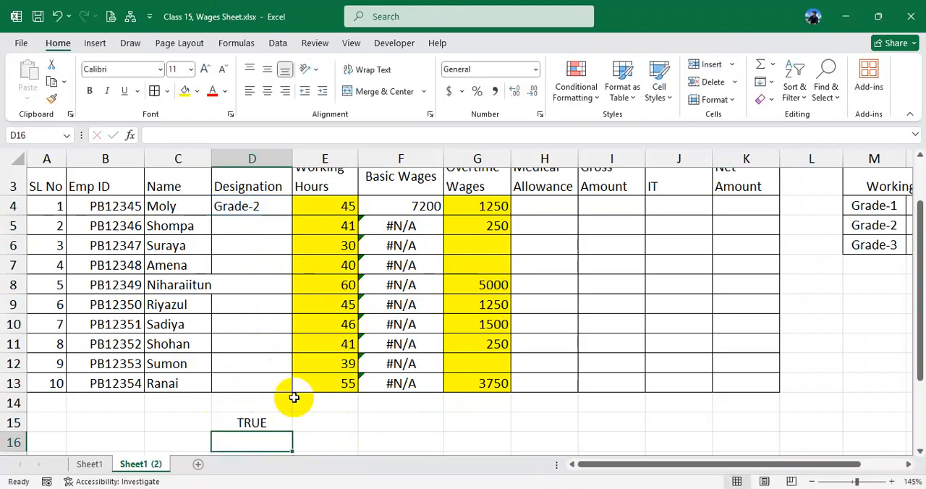
click(255, 423)
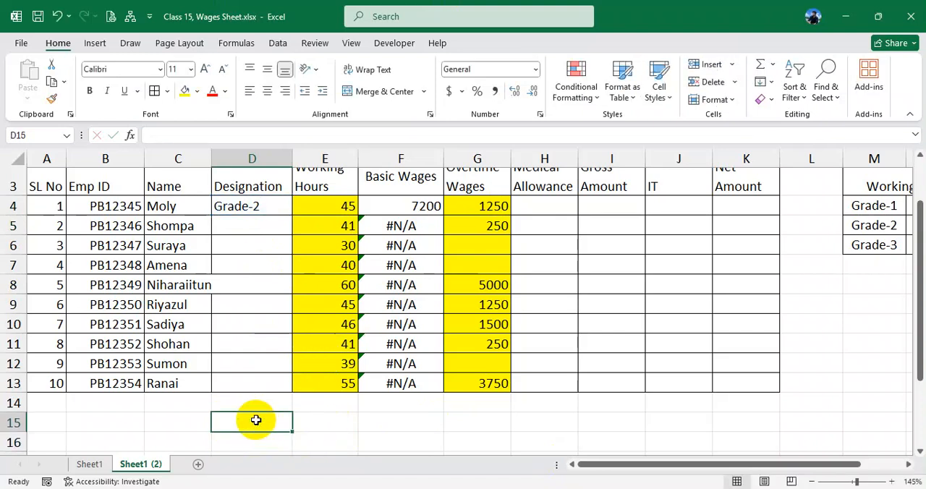
- Enter =OR(D4="Grade-1",D4="Grade=2",D4="Grade-3") in cell D15 to compare the first designation with three grades
text(=or()
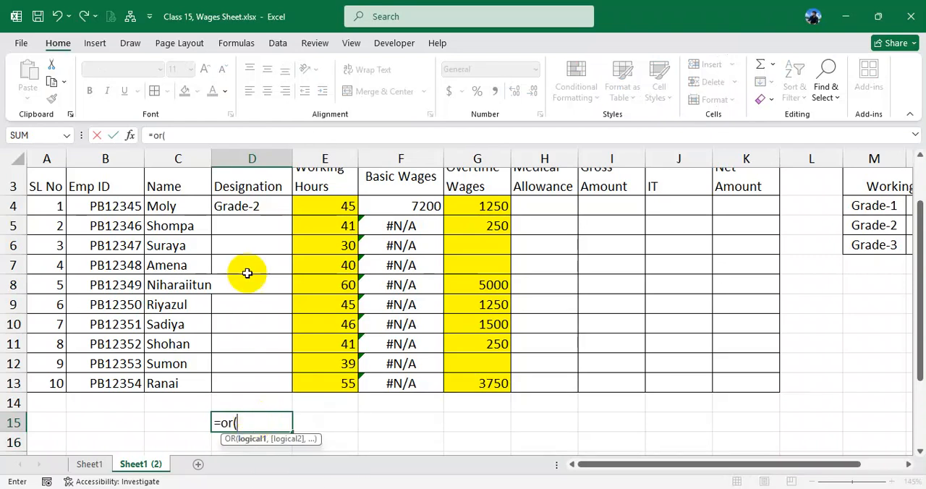
click(253, 202)
text(="Grad)
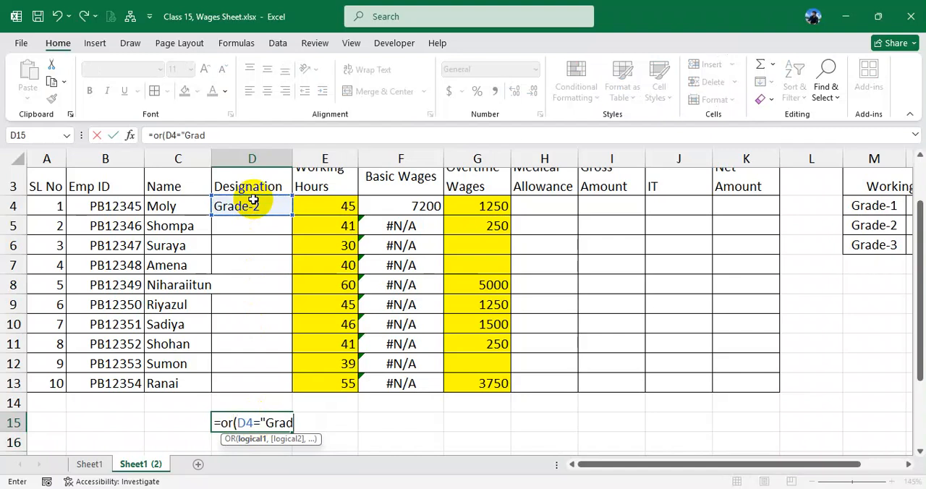
text(e-1",)
click(251, 205)
text(="Gra)
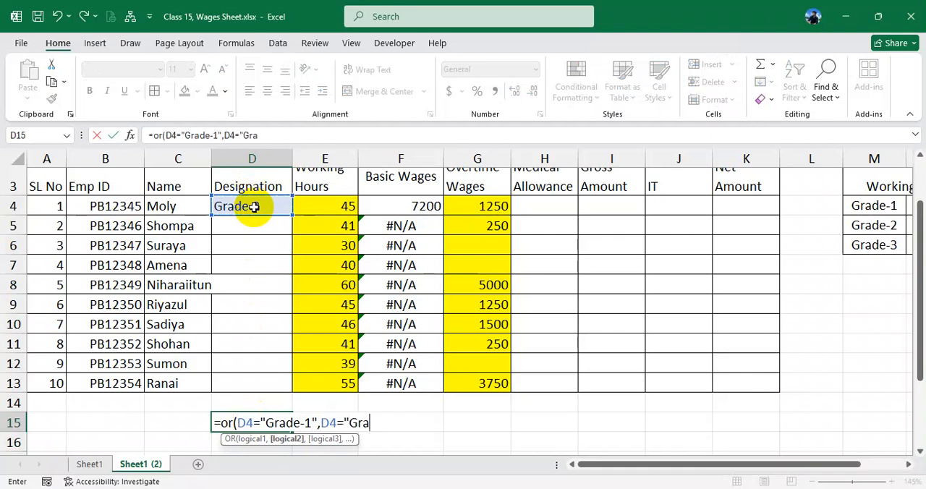
text(de-2",)
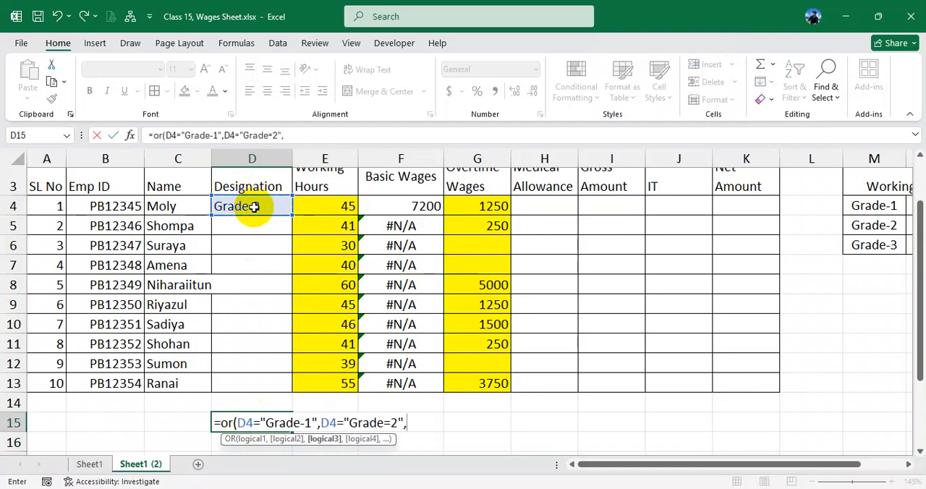
click(264, 206)
text(="Gra)
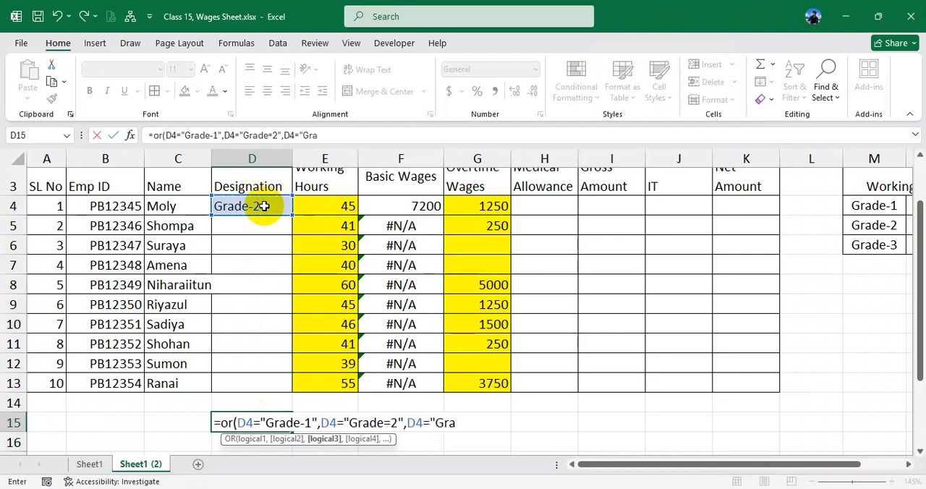
text(de-3"))
key(Return)
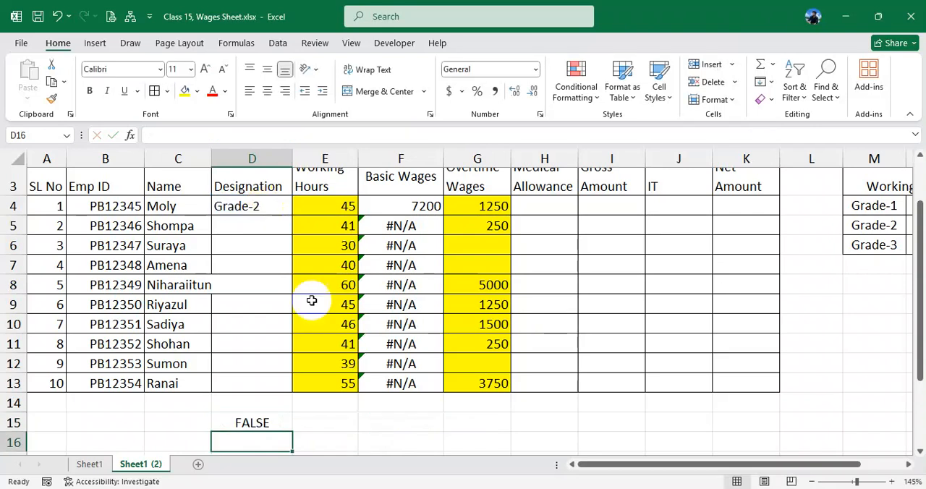
- Inspect the OR formula in cell D15 and correct its second condition to D4="Grade-2"
double_click(268, 421)
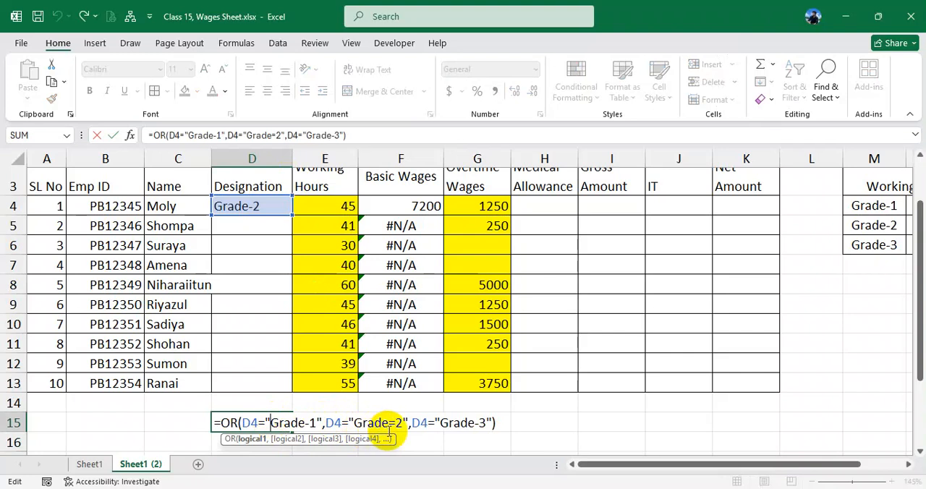
key(Return)
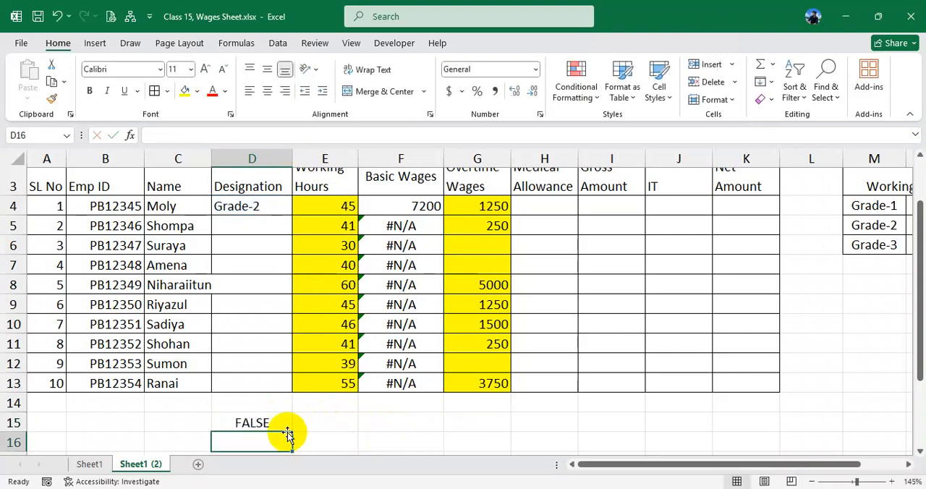
click(275, 423)
double_click(275, 423)
key(Return)
click(275, 422)
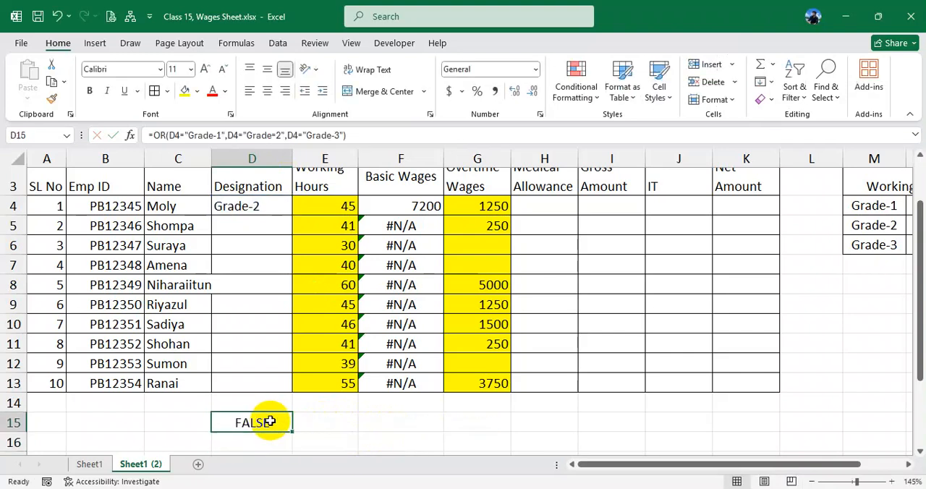
double_click(275, 423)
click(397, 422)
key(BackSpace)
text(-)
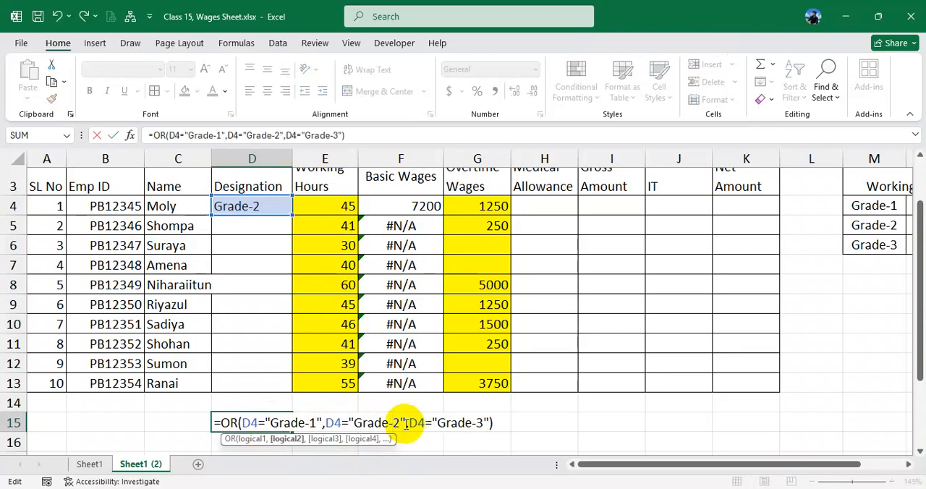
key(Return)
click(274, 425)
- Test the OR formula by changing the designation in cell D4 to Grade-1 and to Grade-3
click(266, 205)
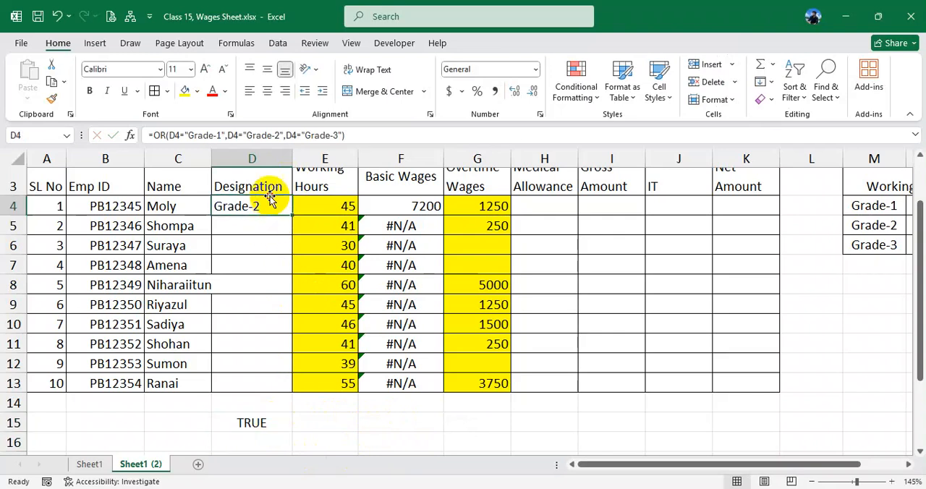
double_click(271, 202)
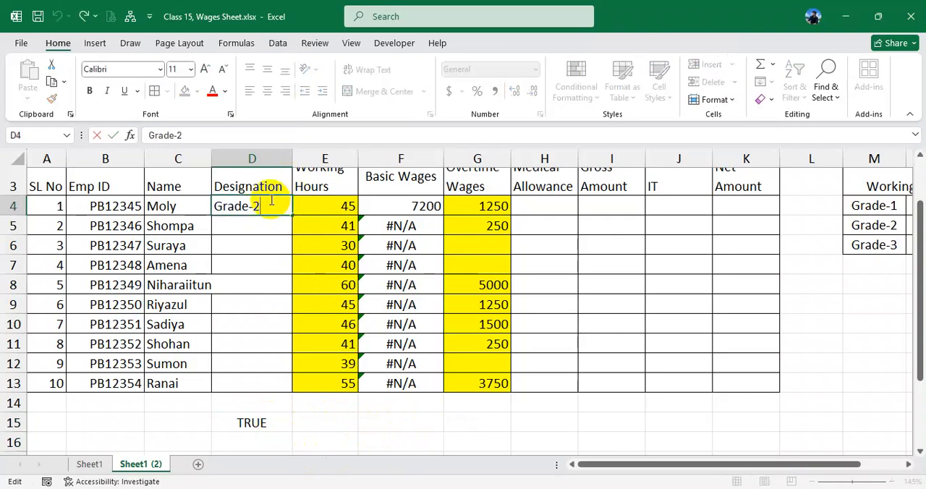
key(Return)
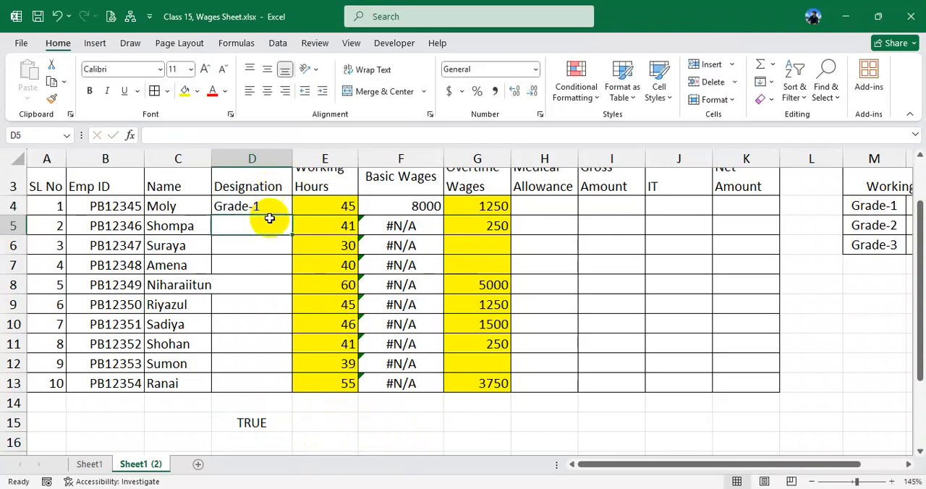
double_click(274, 210)
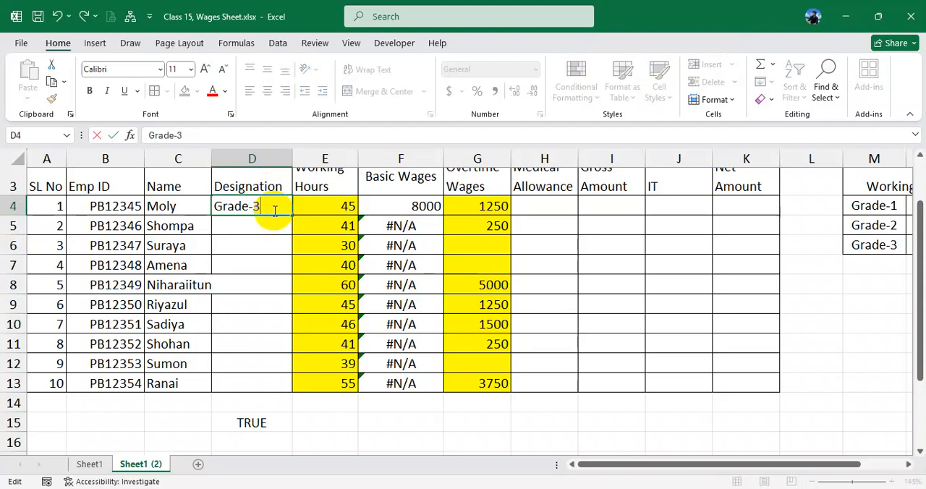
text(3)
key(Return)
- Change the designation in cell D4 to Grade-4 and check the OR formula in cell D15
click(270, 207)
double_click(269, 206)
key(BackSpace)
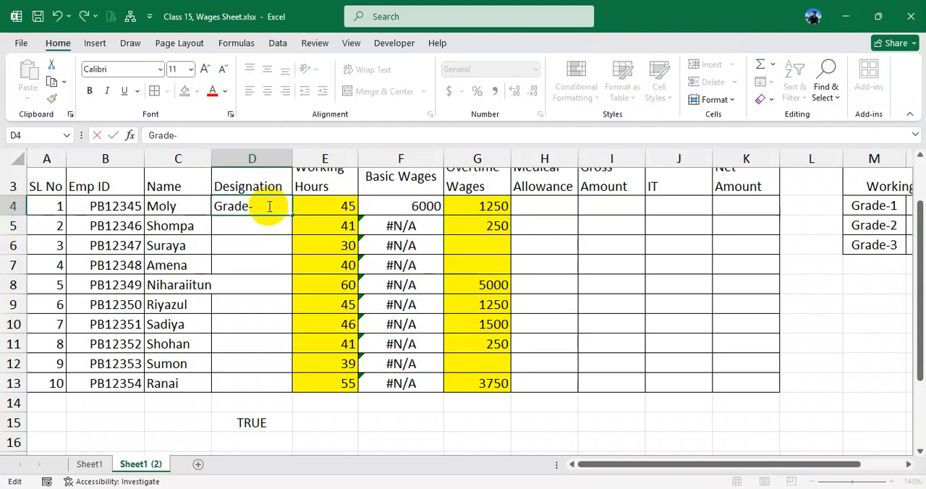
text(4)
key(Return)
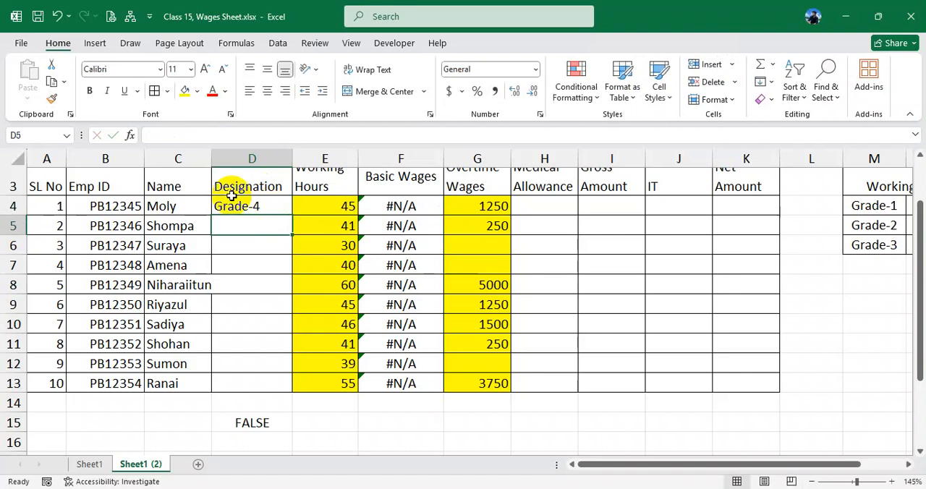
click(260, 423)
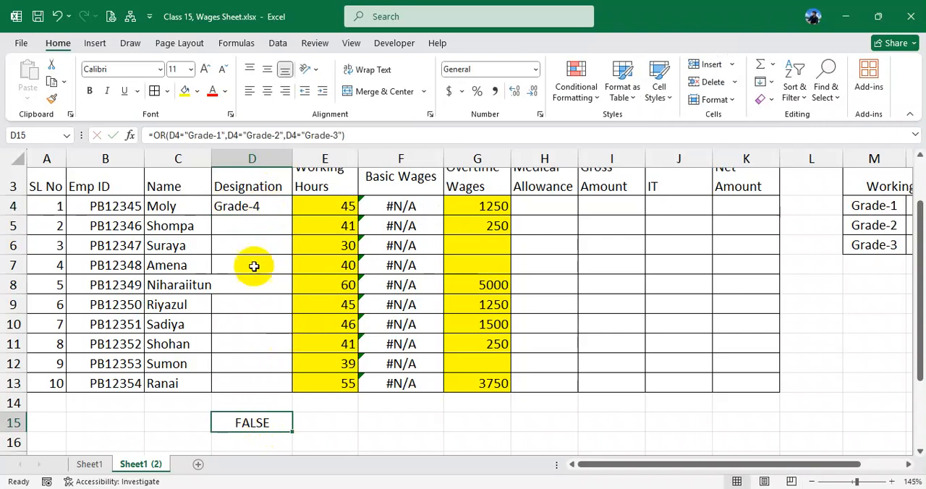
- Set the designation in cell D4 back to Grade-1
click(260, 207)
double_click(260, 206)
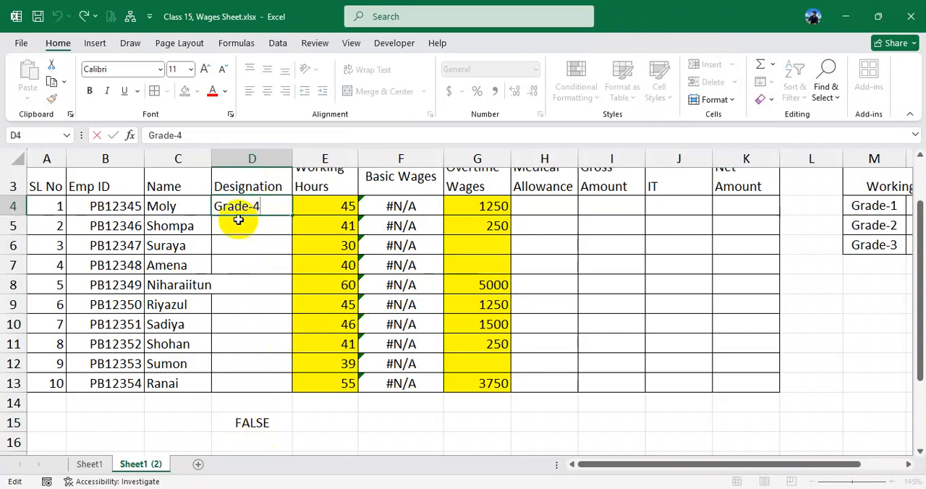
text(1)
key(Return)
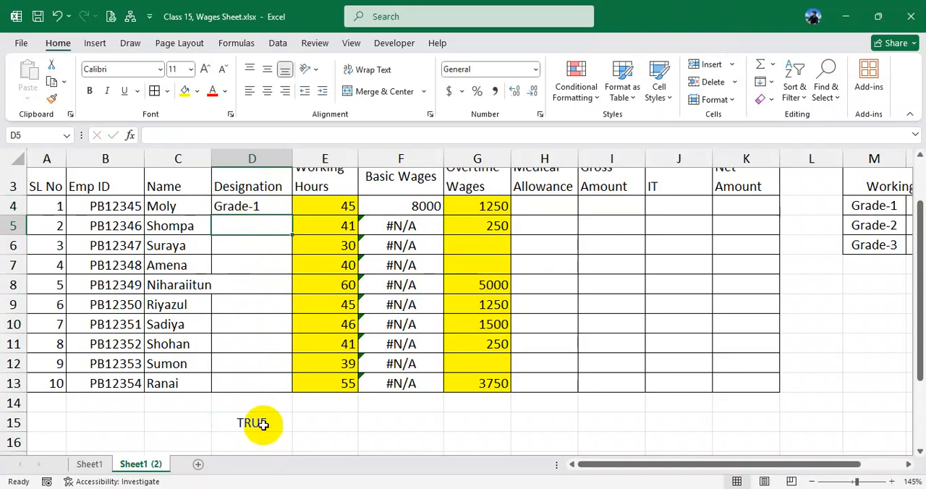
- Examine the three grade conditions of the OR formula in cell D15 against the designation in cell D4
double_click(254, 424)
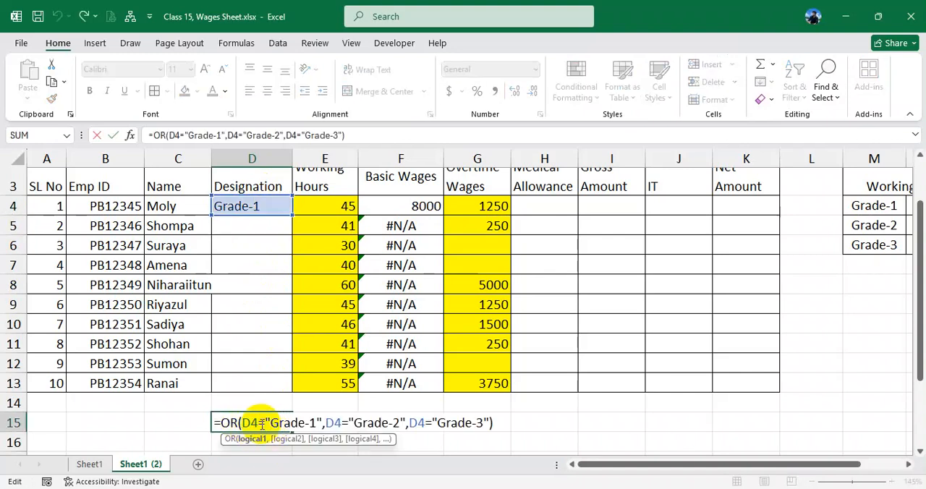
drag(248, 421, 273, 423)
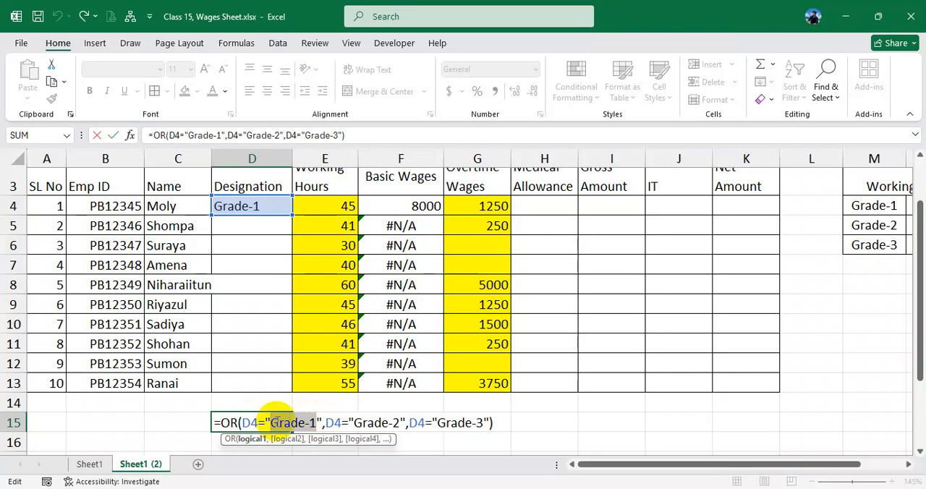
drag(389, 423, 353, 422)
drag(436, 423, 478, 421)
key(Return)
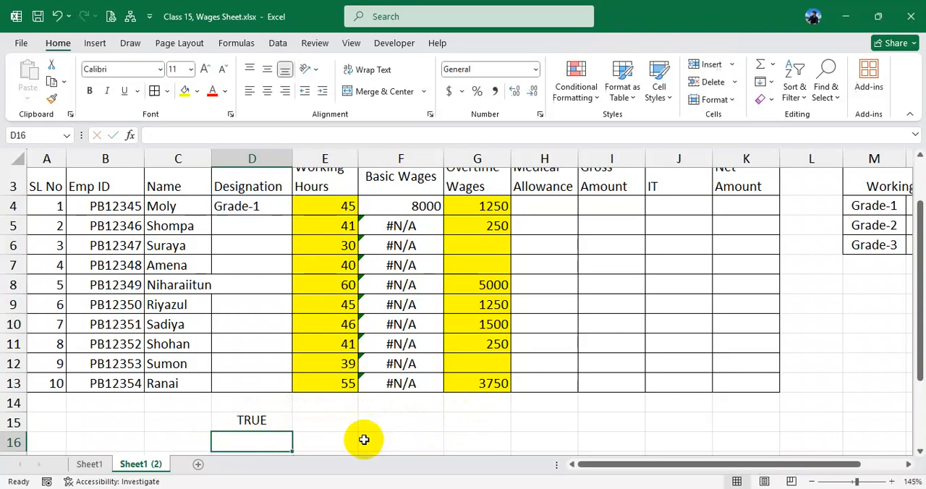
click(274, 426)
double_click(274, 423)
key(Return)
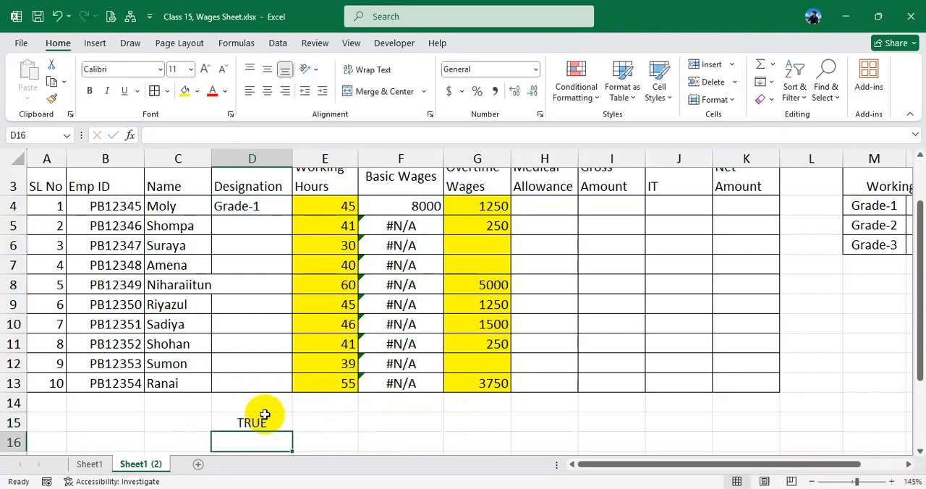
click(260, 207)
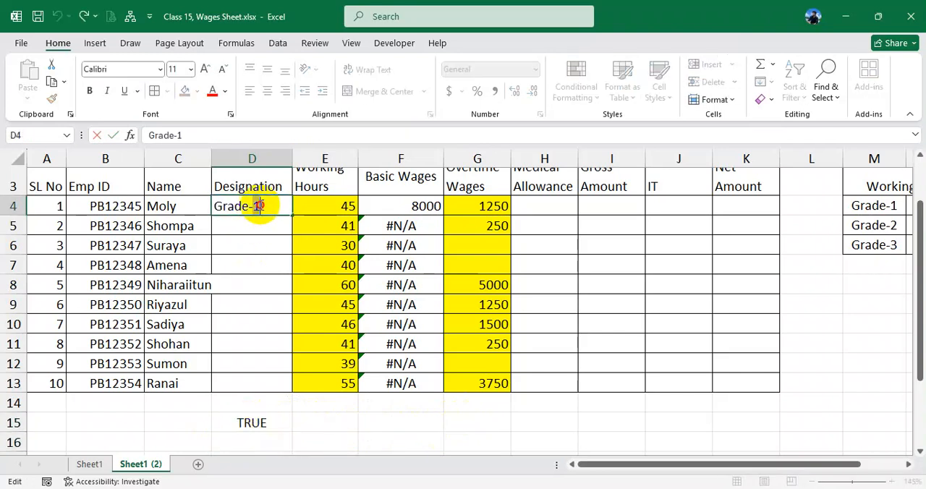
click(269, 219)
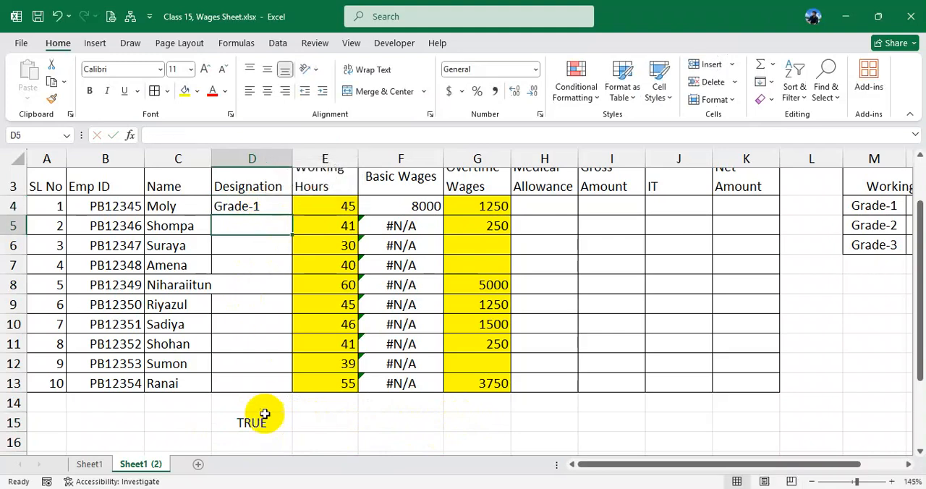
click(246, 207)
double_click(264, 423)
key(Return)
double_click(264, 424)
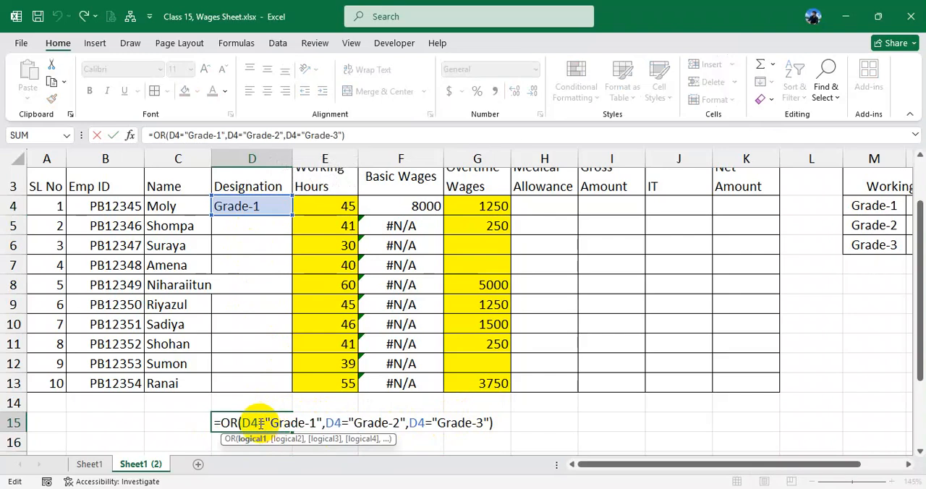
key(Return)
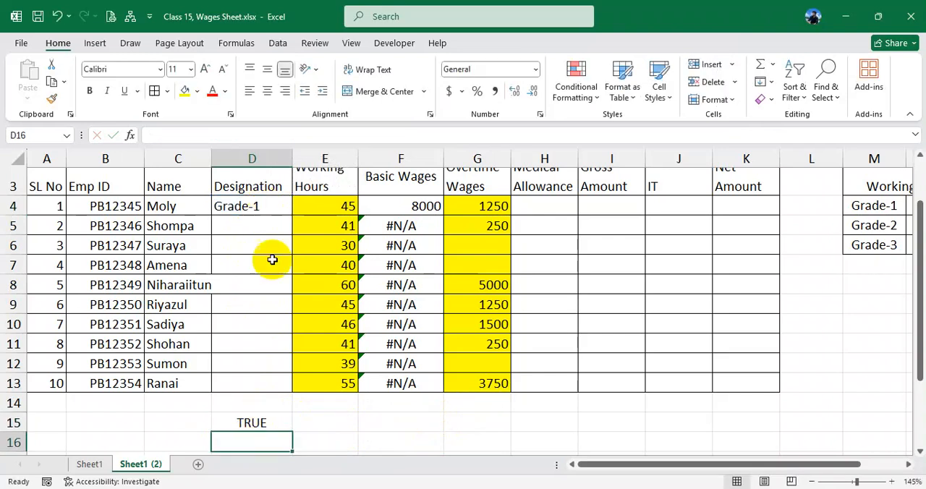
- Clear the test formula in cell D15 and the designation in cell D4
click(273, 425)
key(Delete)
click(238, 207)
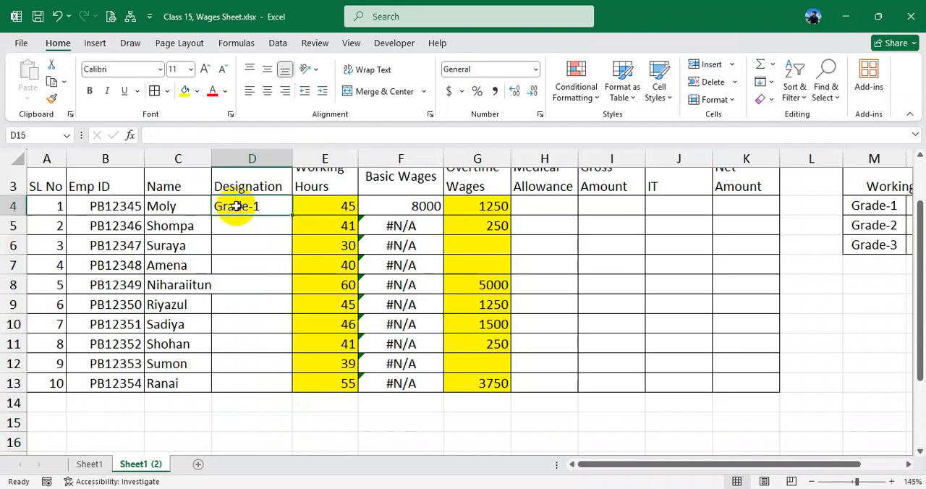
key(Delete)
drag(277, 303, 277, 285)
- Start a data validation rule for the Designation cells D4:D13 with Custom as the allowed criteria
click(249, 206)
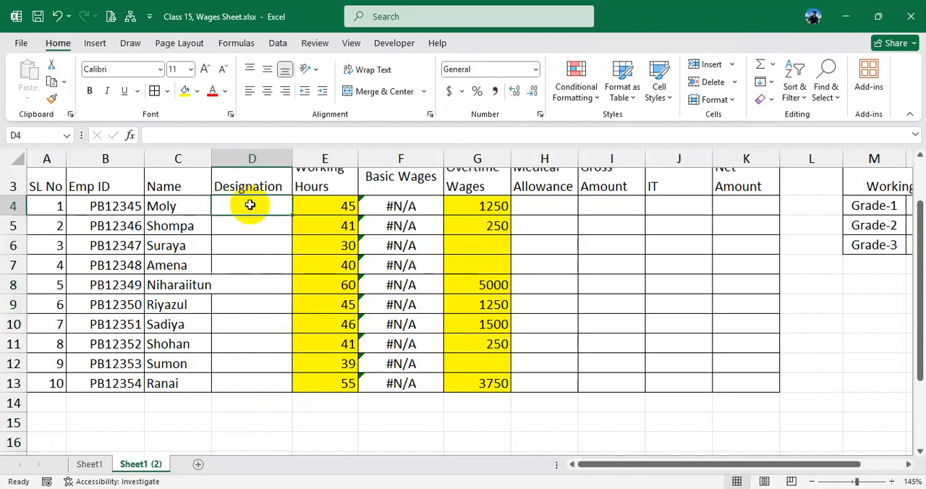
drag(249, 205, 263, 384)
click(278, 42)
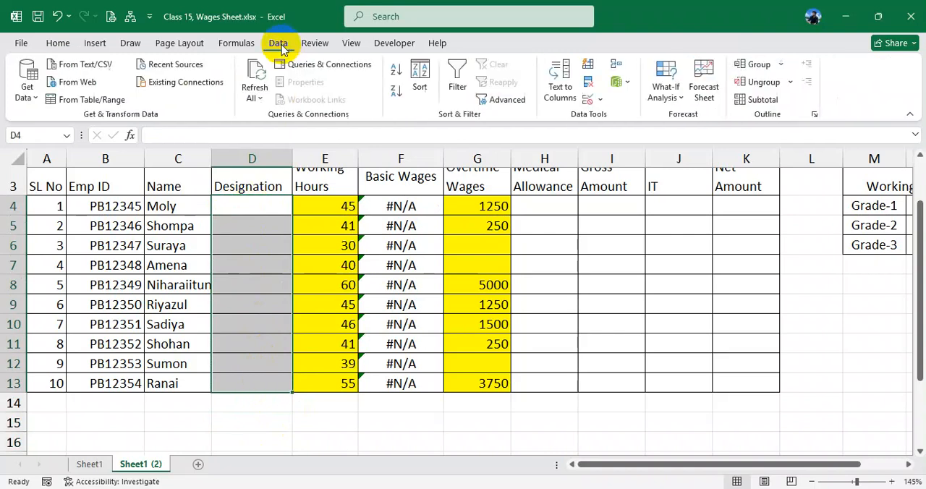
click(589, 100)
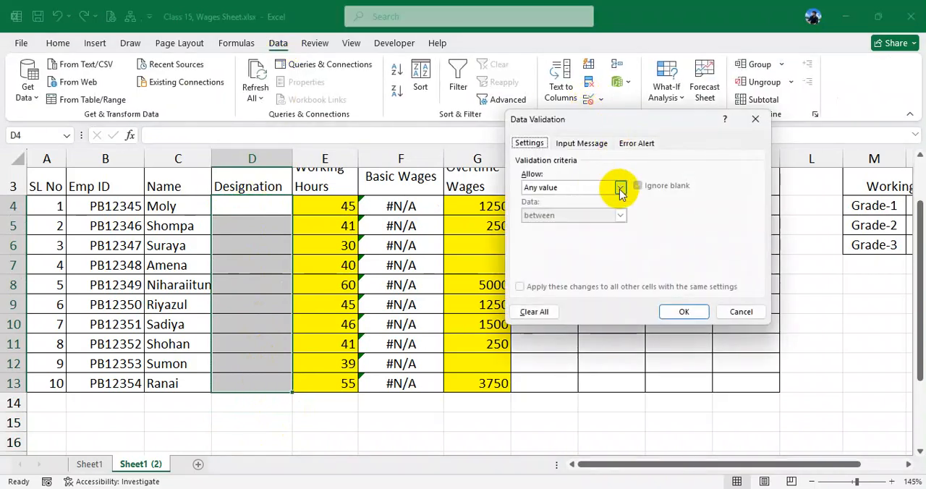
click(620, 187)
click(550, 261)
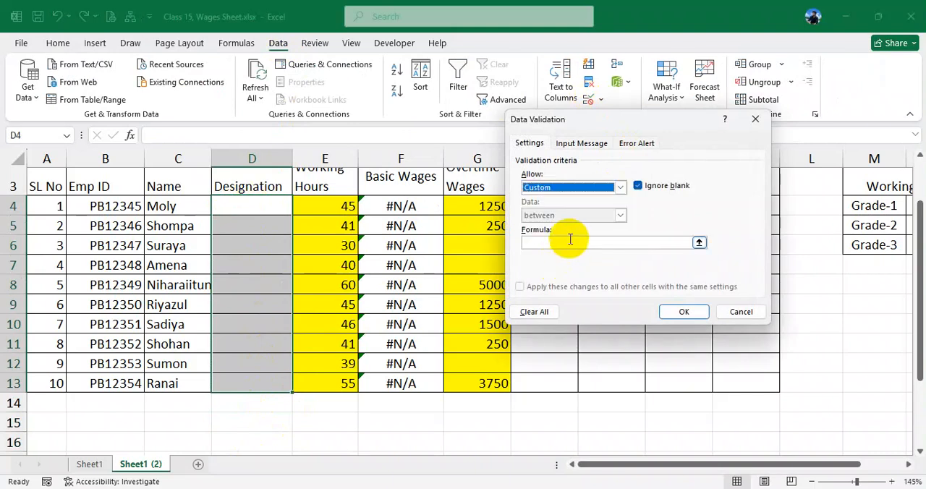
click(568, 240)
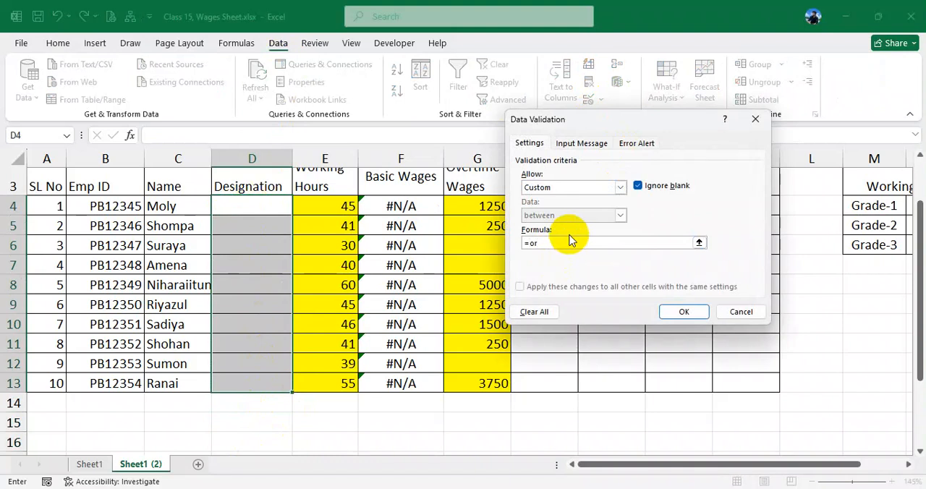
- Enter the validation formula =or(D4="Grade-1",D4="Grade=2",D4="Grade-3")
text(=or()
click(278, 208)
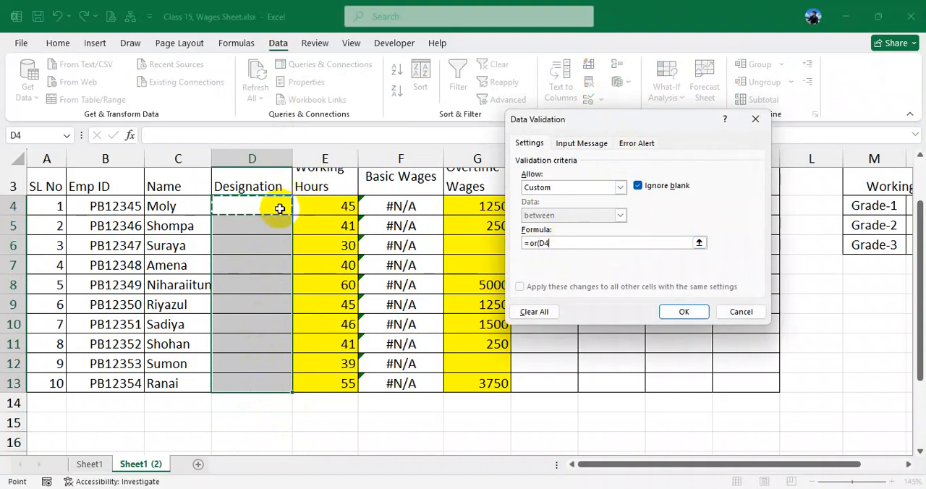
text(="Grade)
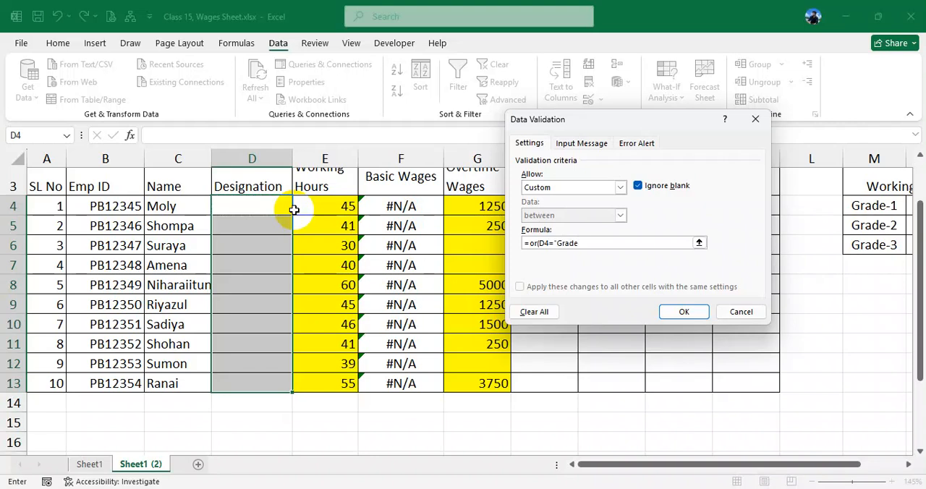
text(-1",)
click(269, 203)
text(="Grade=2",)
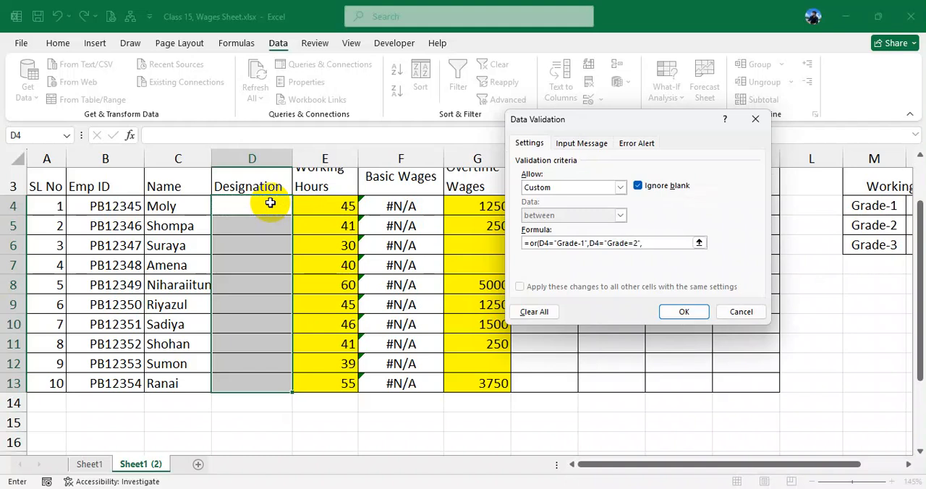
click(253, 200)
text(="Grade)
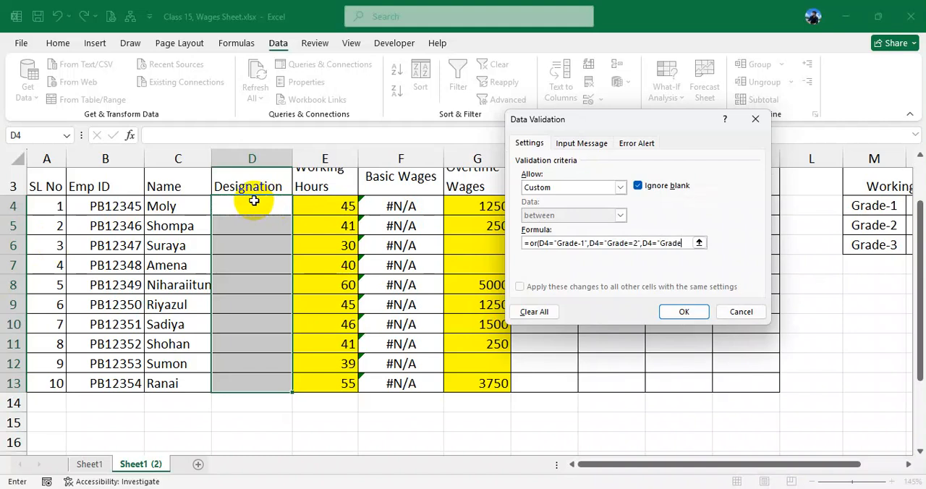
text("))
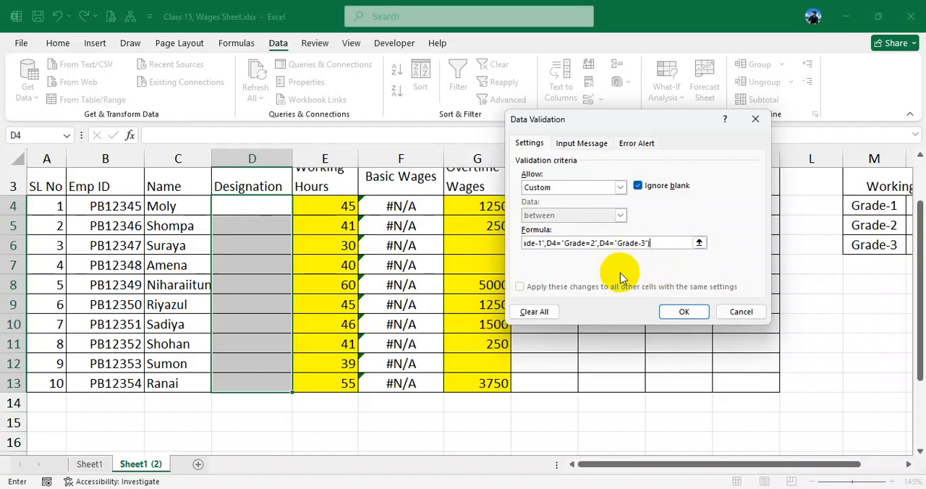
- Correct the formula's second condition to D4="Grade-2", re-enter the D4="Grade-3" condition and apply the validation
key(BackSpace)
key(BackSpace)
key(BackSpace)
key(BackSpace)
key(BackSpace)
key(BackSpace)
key(BackSpace)
key(BackSpace)
key(BackSpace)
key(BackSpace)
key(BackSpace)
key(BackSpace)
key(BackSpace)
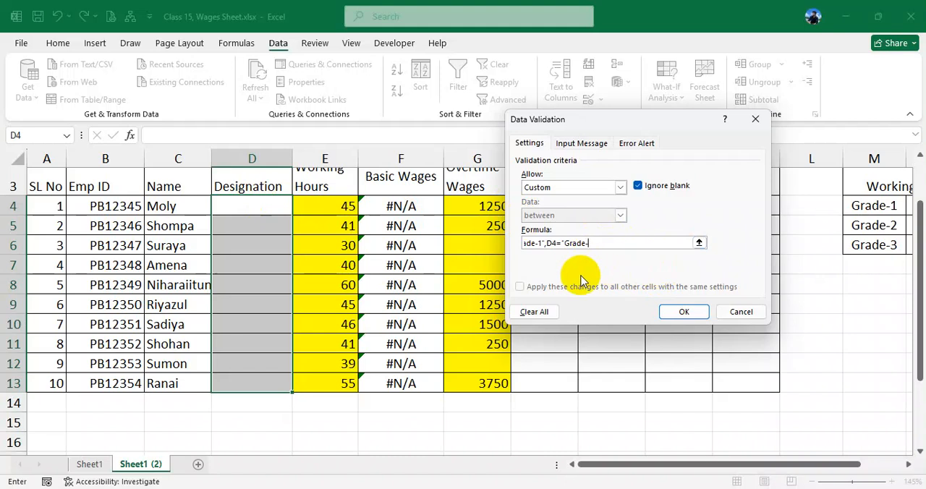
text(,)
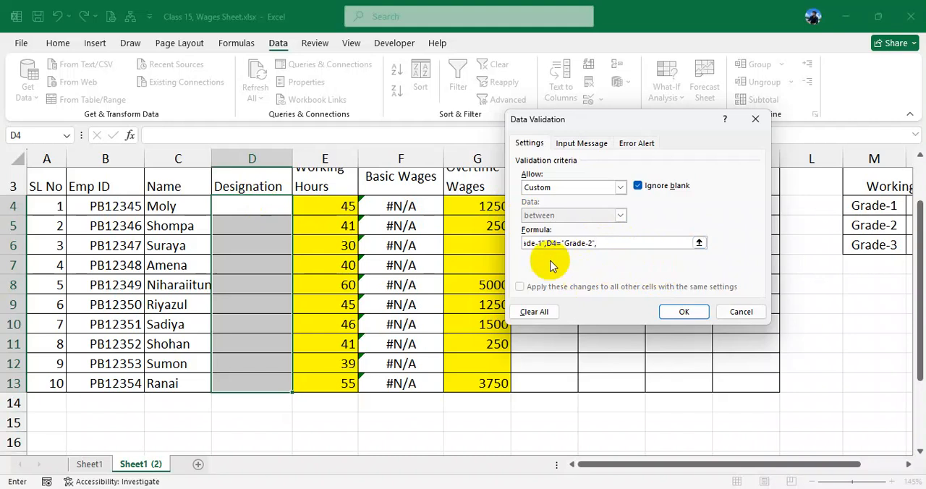
click(268, 205)
text(="Grade-3"))
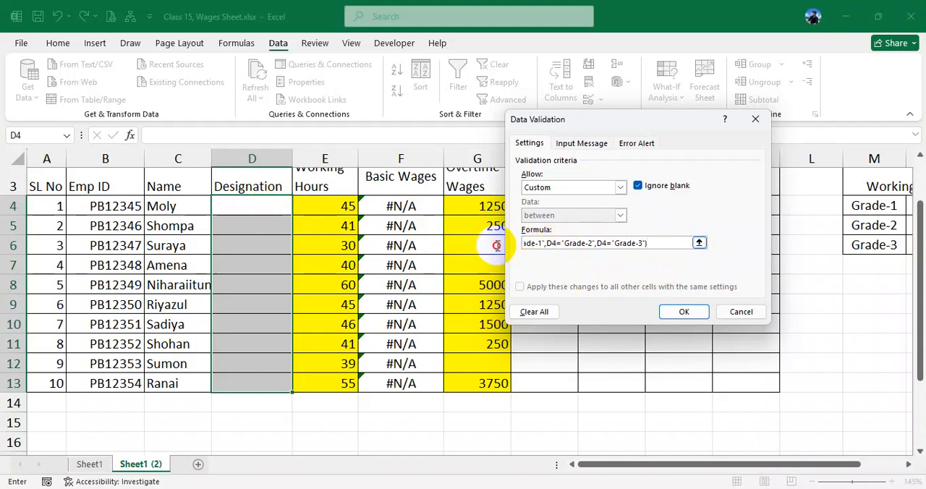
click(694, 313)
- Enter Grade-1 as the designation in cell D4
click(262, 208)
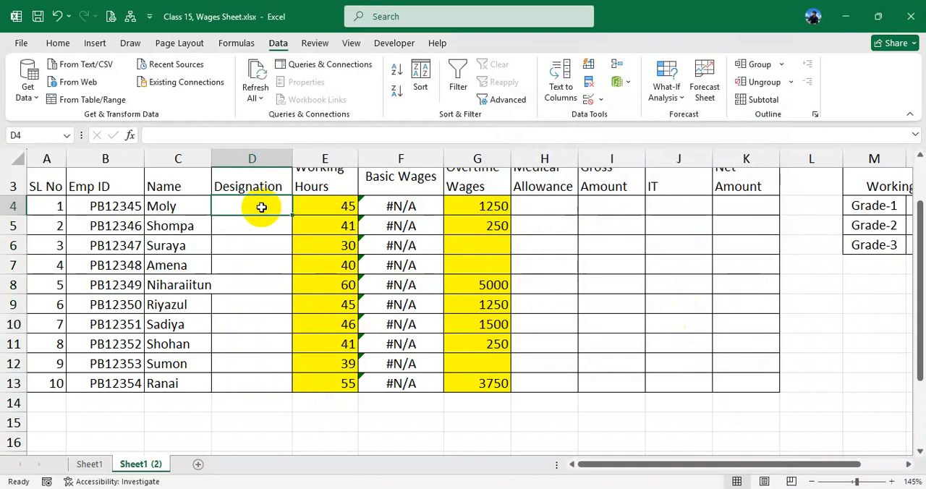
text(Grade)
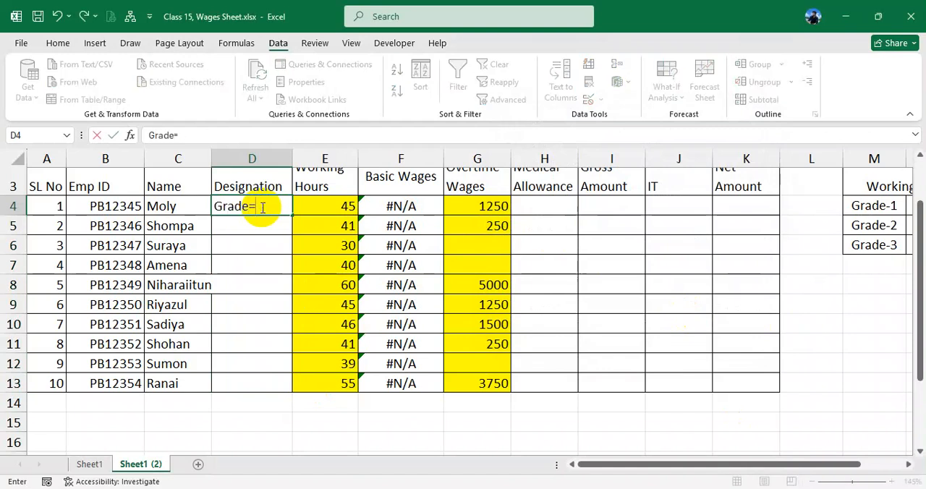
text(-1)
key(Return)
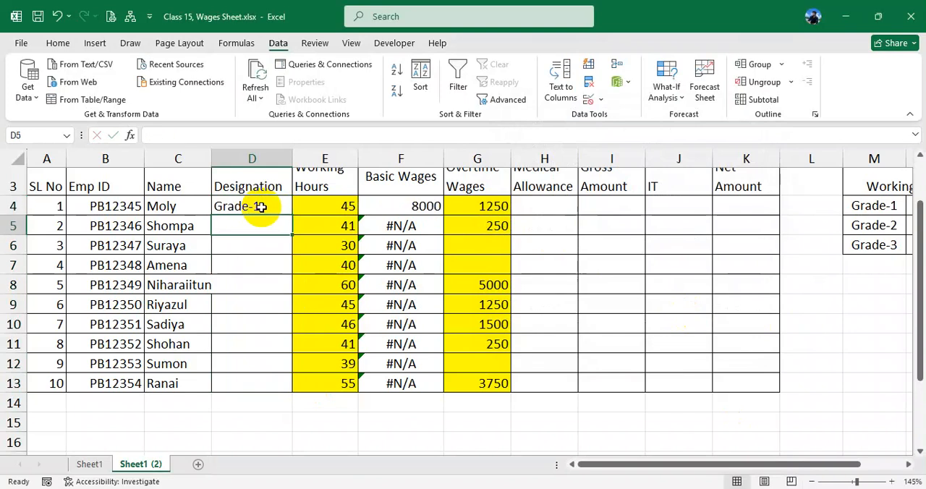
- Enter Grade-2 as the designation in cell D5
text(Grd)
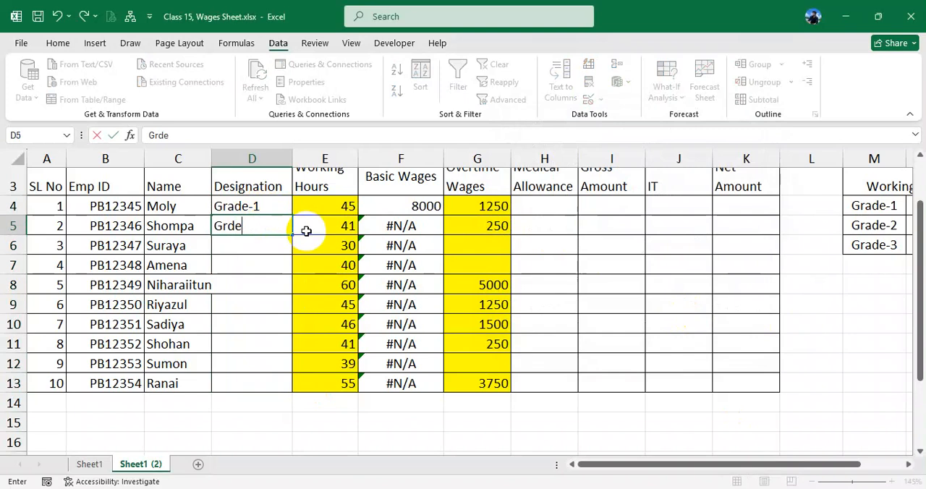
text(e)
key(BackSpace)
key(BackSpace)
text(da)
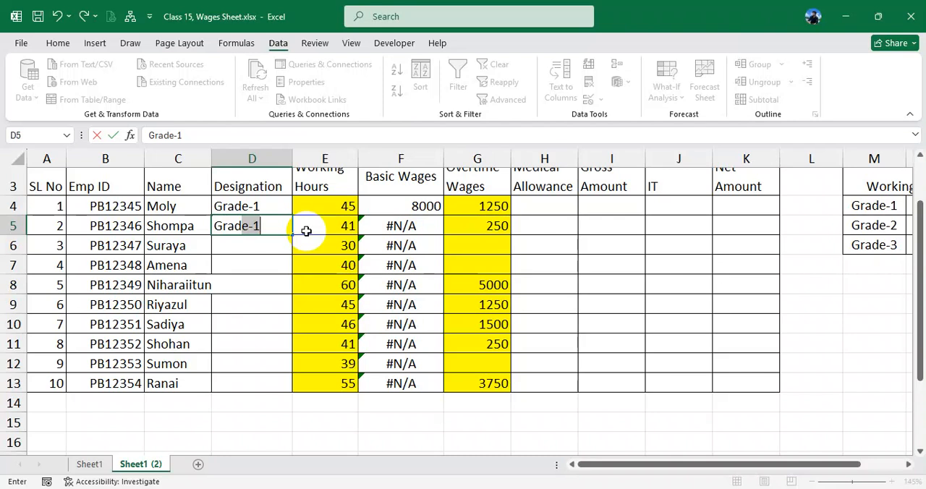
text(de-2)
key(Return)
- Enter Grade-3 as the designation in cell D6
text(Grade)
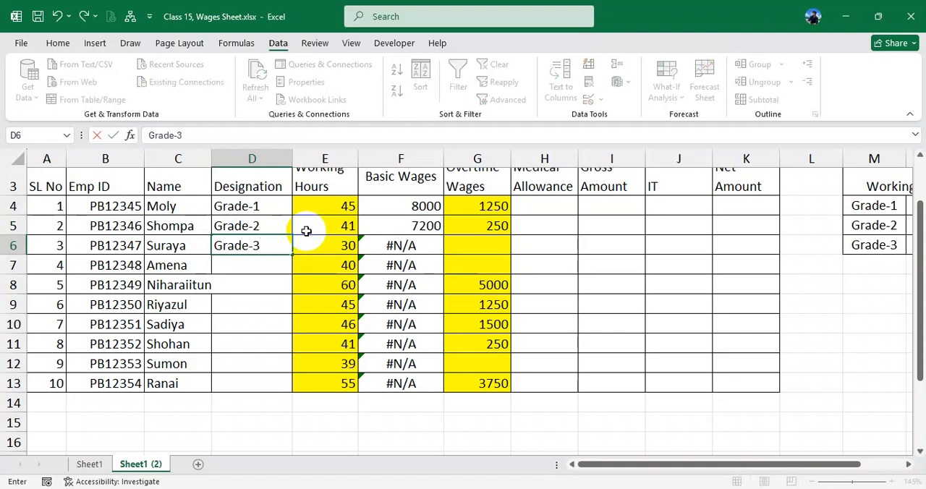
text(-3)
key(Return)
- Try to enter the disallowed designation Grade-4 in cell D7, then empty the cell
text(Gr)
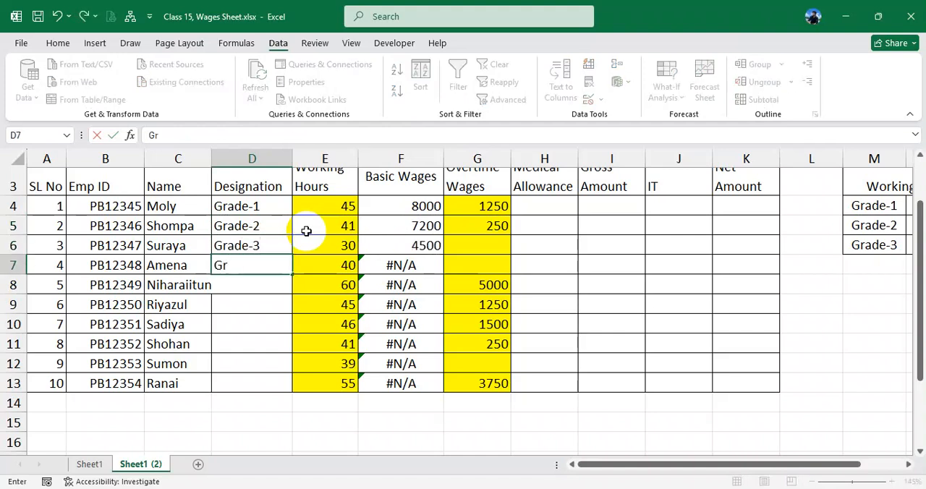
text(ade-4)
key(Return)
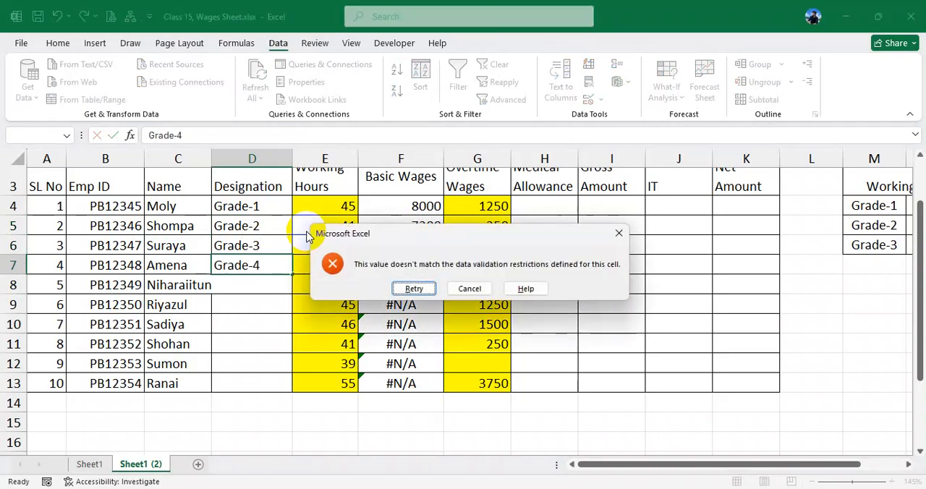
key(Return)
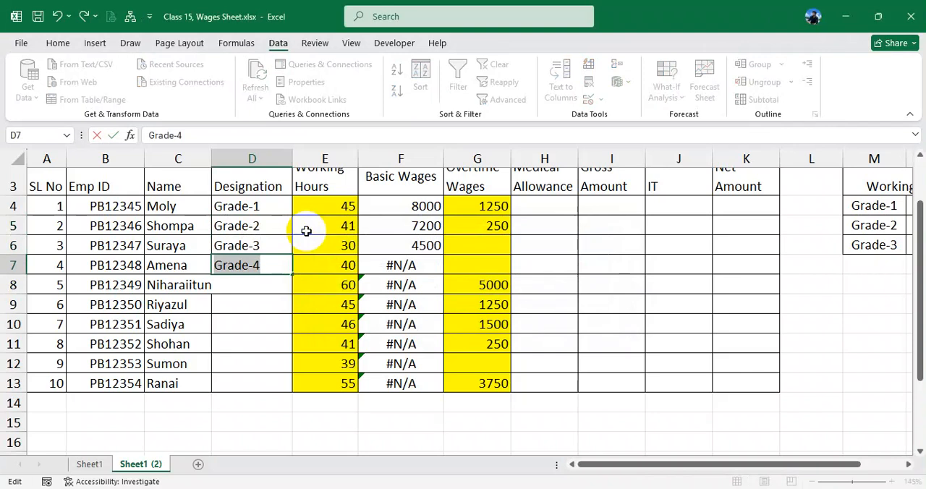
key(BackSpace)
key(Return)
click(260, 259)
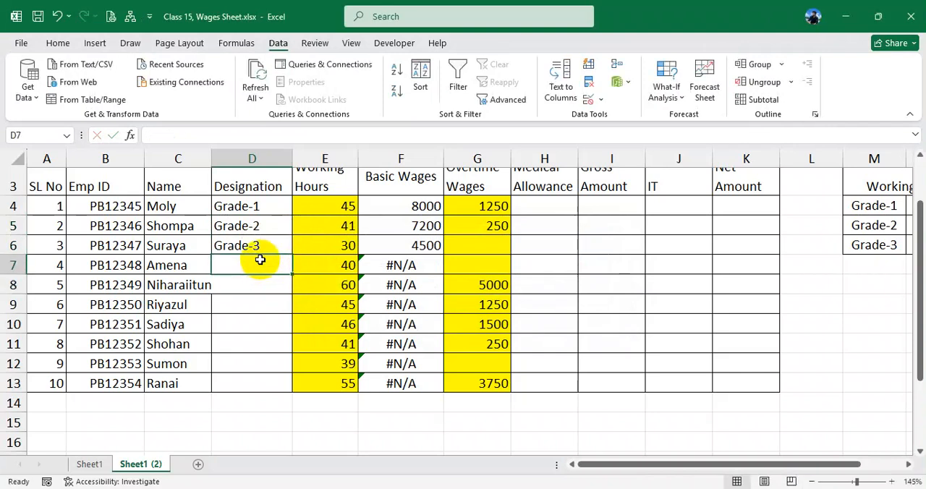
- Examine the filled and empty Designation cells that the custom validation covers, D4:D13
click(261, 204)
click(276, 251)
click(280, 263)
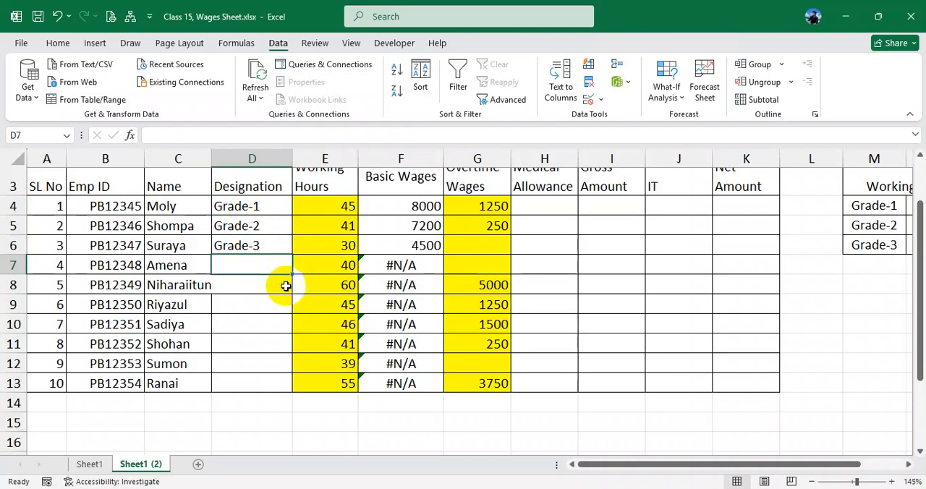
click(279, 285)
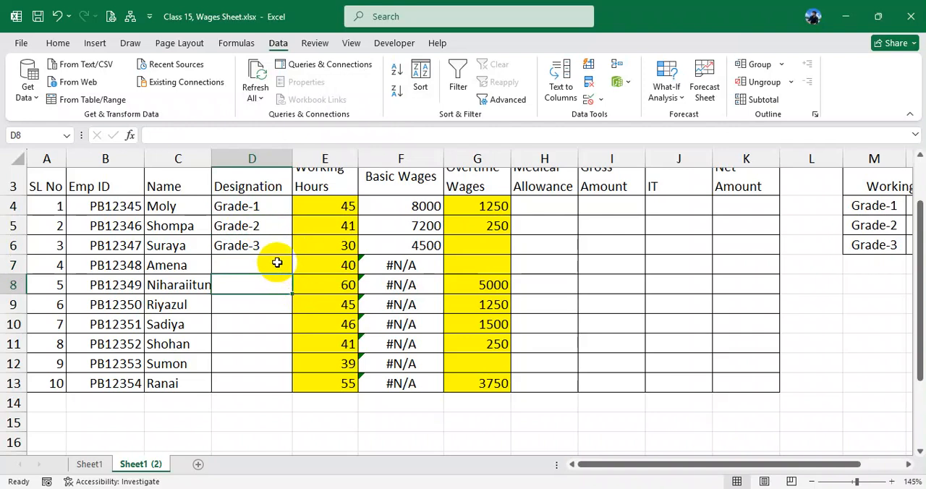
click(277, 263)
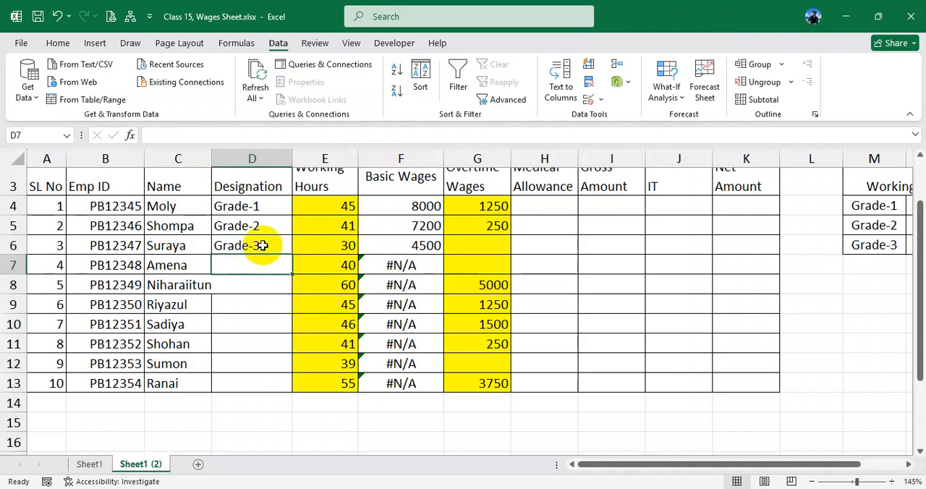
drag(265, 212, 265, 248)
click(269, 264)
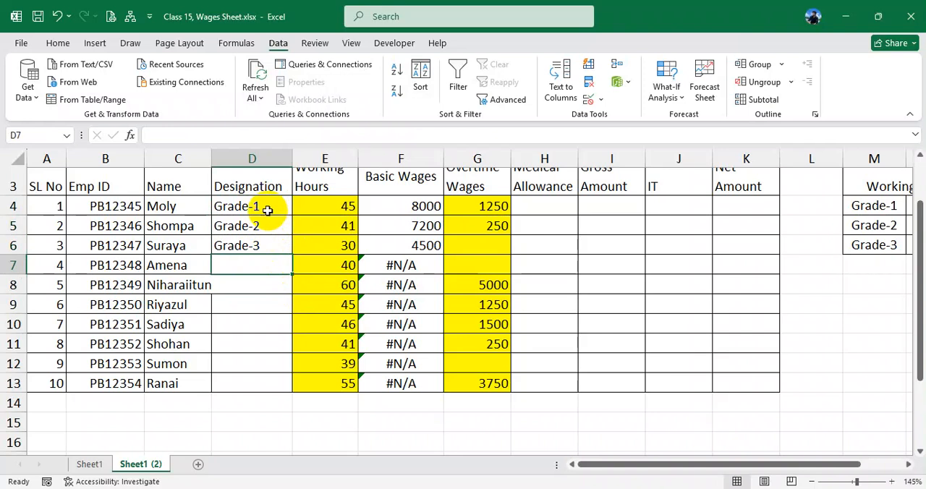
drag(269, 210, 273, 374)
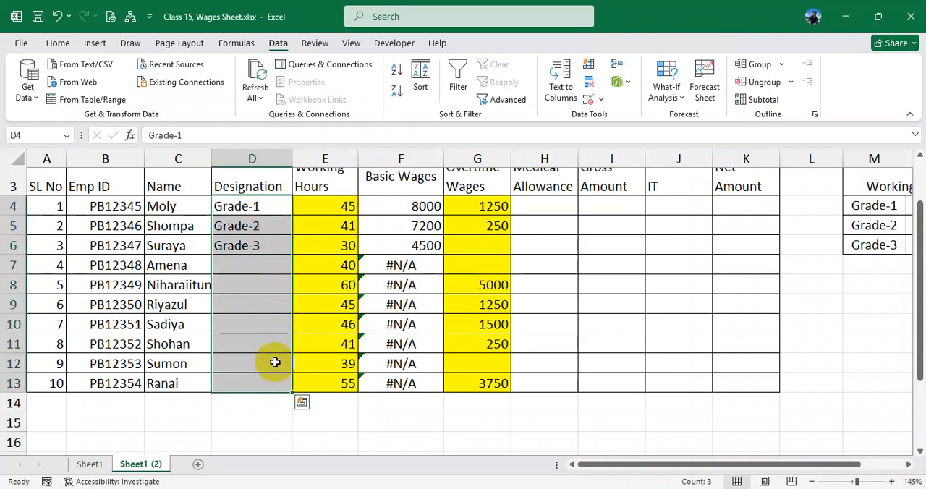
- Clear the three grades in cells D4:D6 of the Designation column
click(275, 267)
drag(262, 216, 258, 245)
key(Delete)
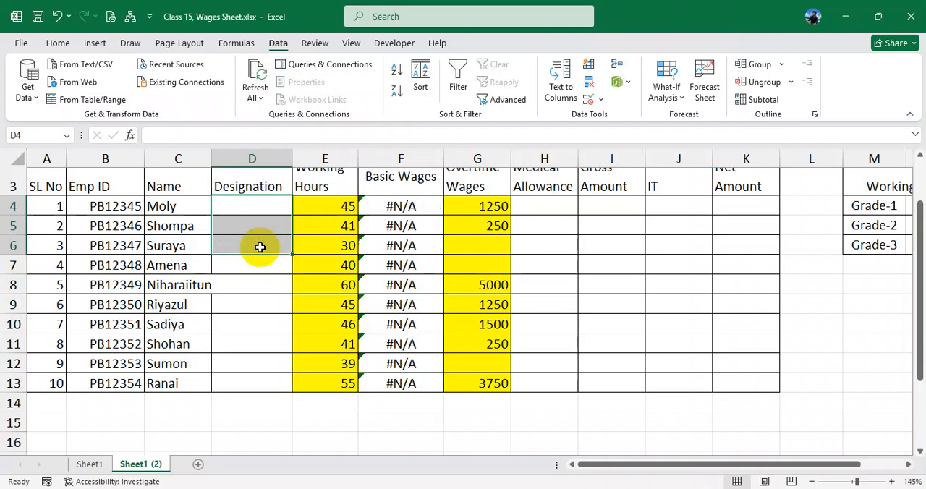
drag(264, 208, 263, 385)
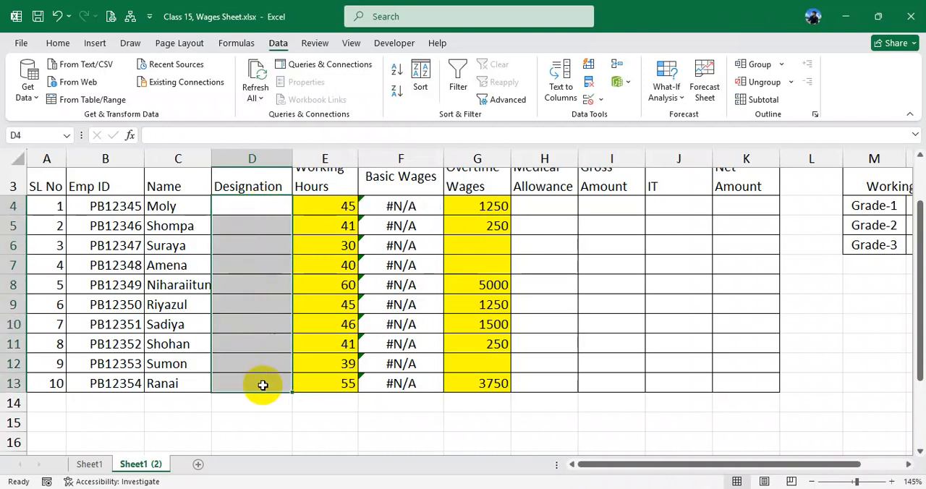
- Undo the grade entries, the custom validation and the D15 test formulas back to the empty Designation column, and select D4:D13
key(ctrl+z)
key(ctrl+z)
key(ctrl+z)
key(ctrl+z)
key(ctrl+z)
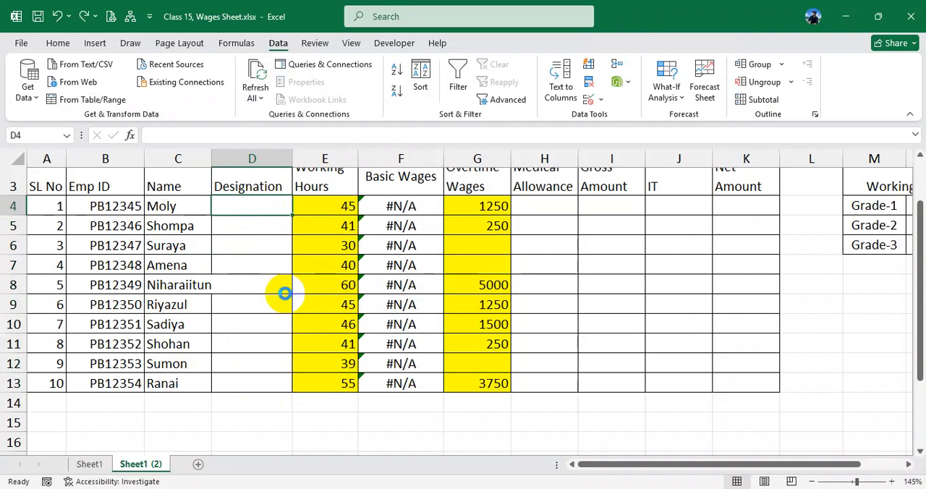
key(ctrl+z)
key(ctrl+z)
key(ctrl+z)
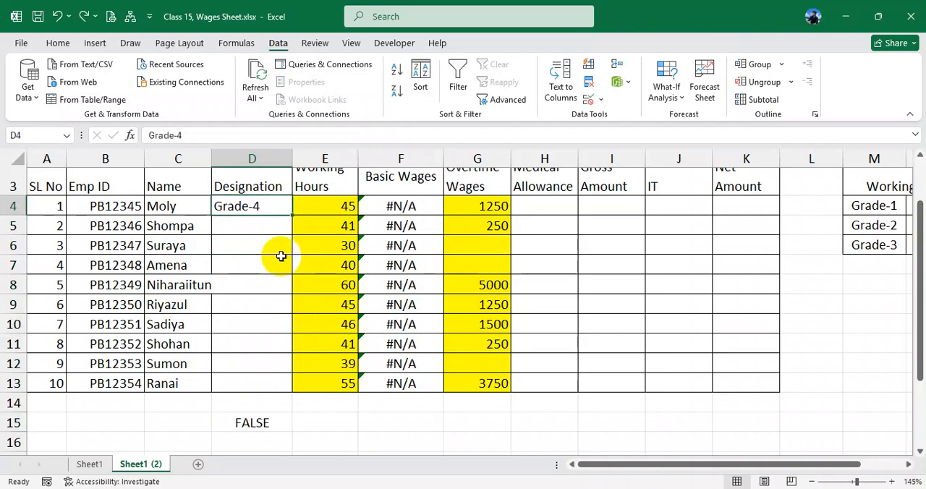
key(ctrl+z)
key(ctrl+z)
key(ctrl+z)
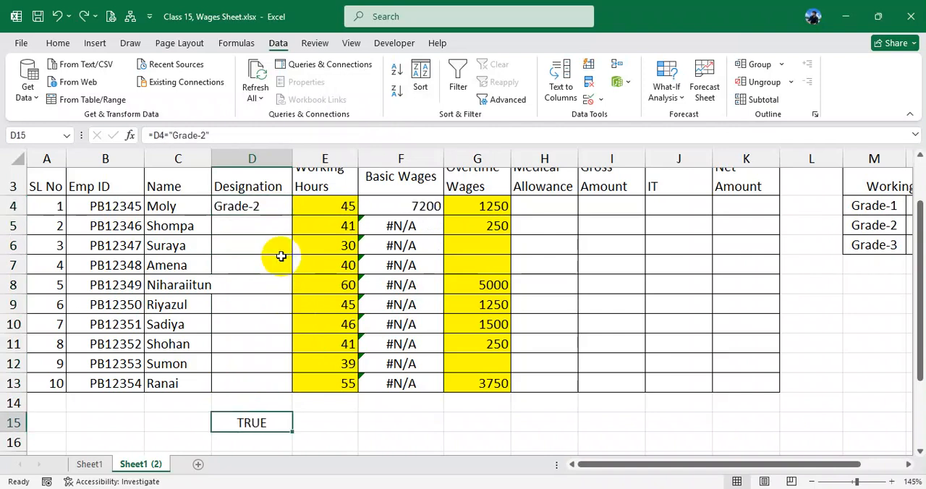
key(ctrl+z)
key(ctrl+z)
key(ctrl+z)
key(ctrl+z)
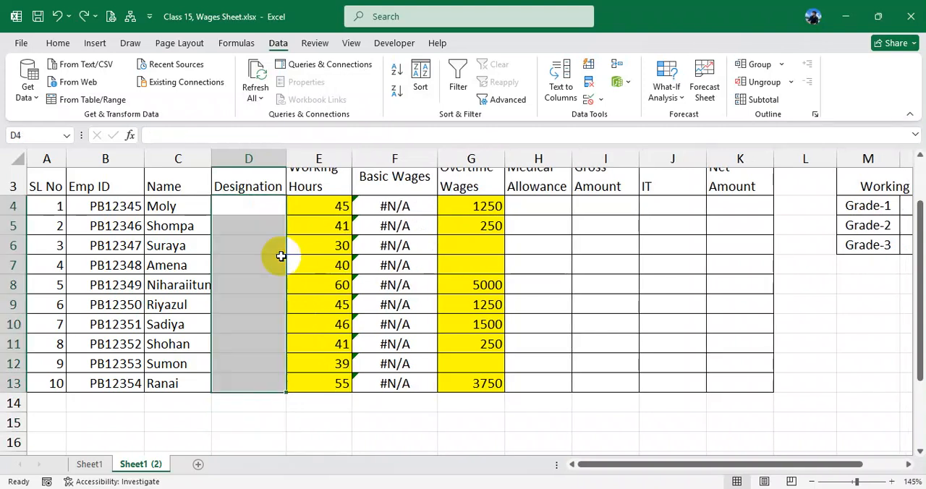
drag(250, 209, 252, 380)
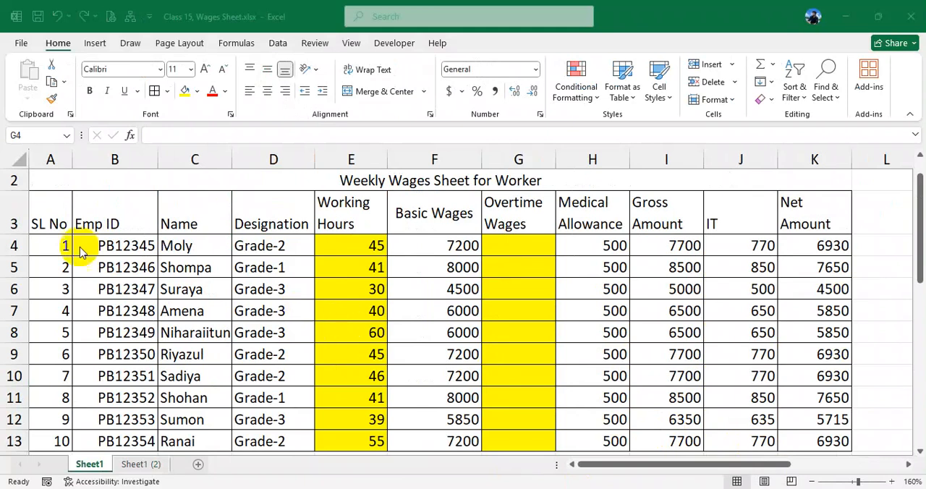
- Examine the empty Overtime Wages cells G4:G13 of the weekly wages sheet
drag(519, 245, 500, 450)
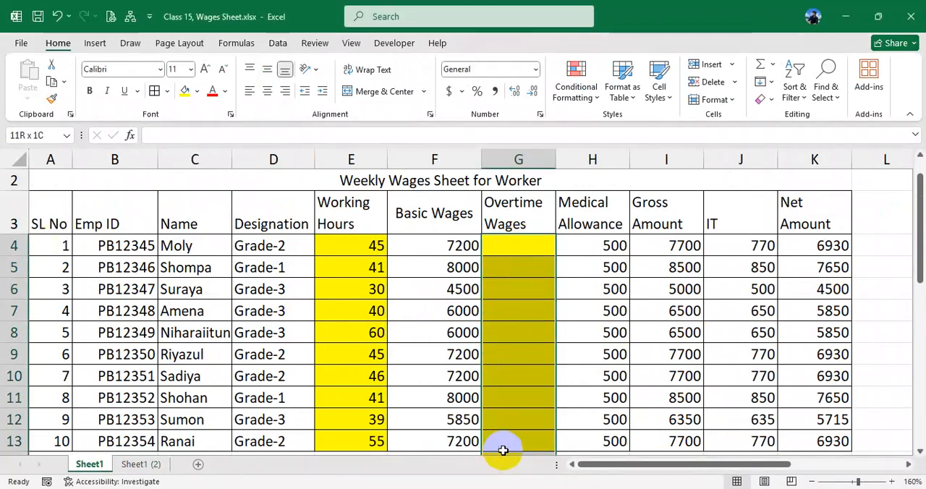
click(513, 251)
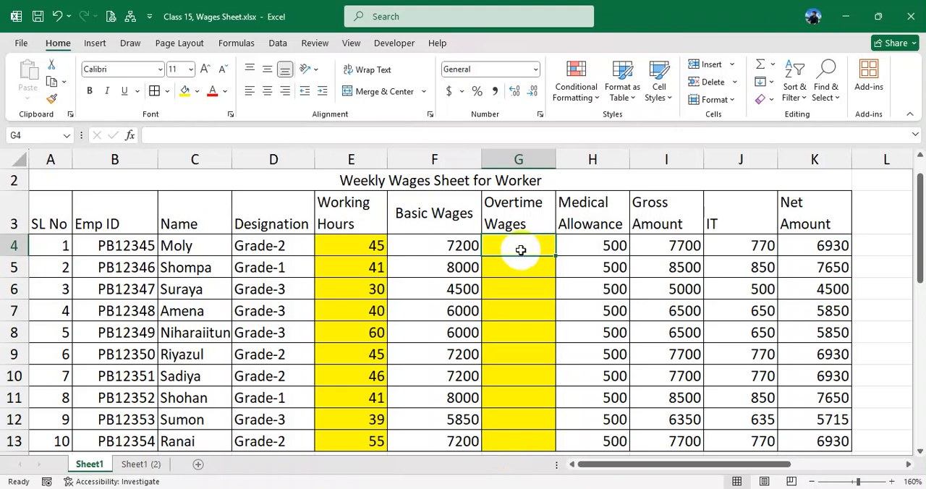
drag(523, 246, 516, 439)
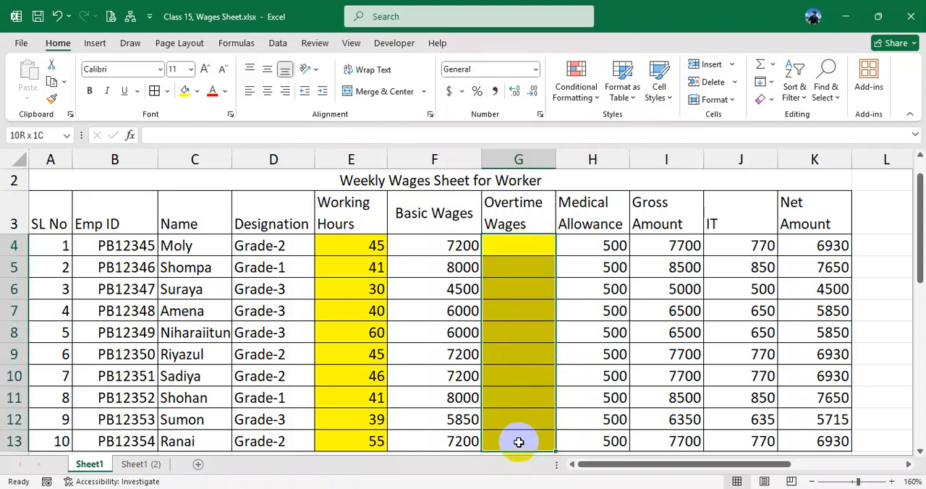
scroll(529, 318, down, 1)
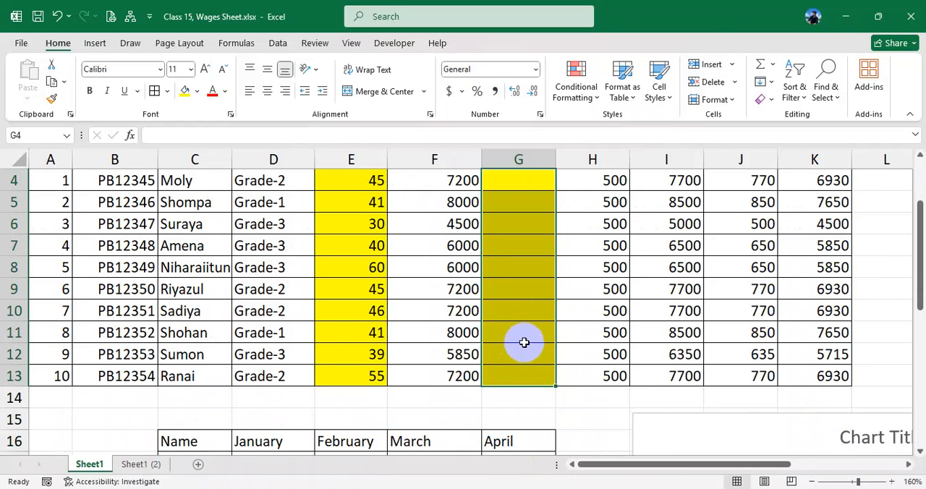
scroll(526, 338, up, 1)
drag(520, 246, 515, 375)
scroll(514, 374, up, 1)
scroll(515, 374, up, 1)
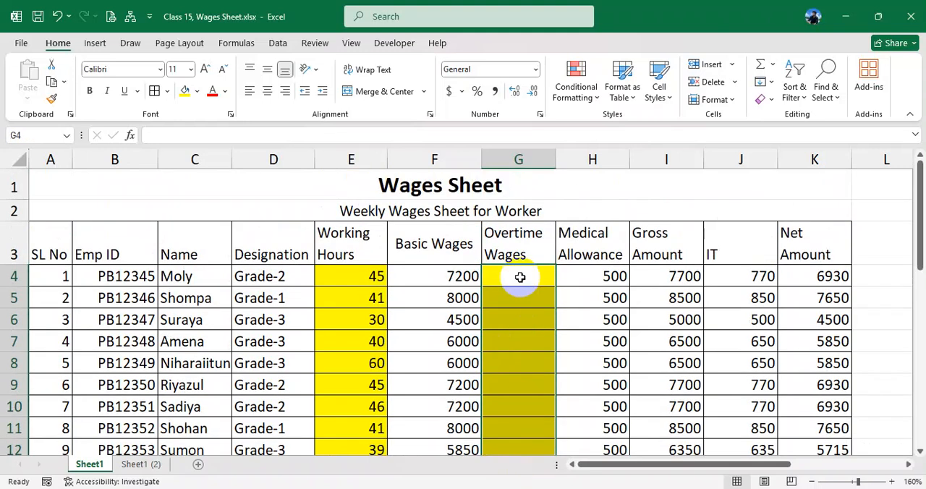
- Begin an IF formula in cell G4 with the logical test E4>40 on the working hours
click(520, 277)
text(=i)
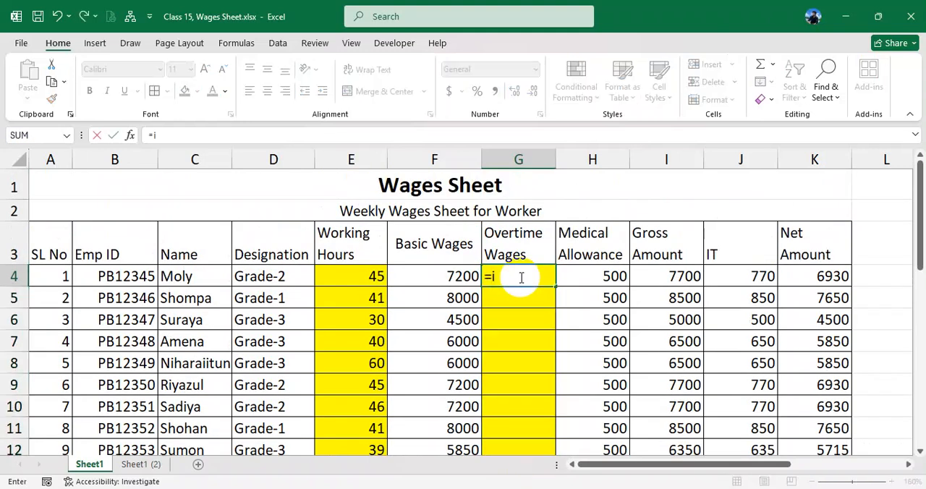
text(f()
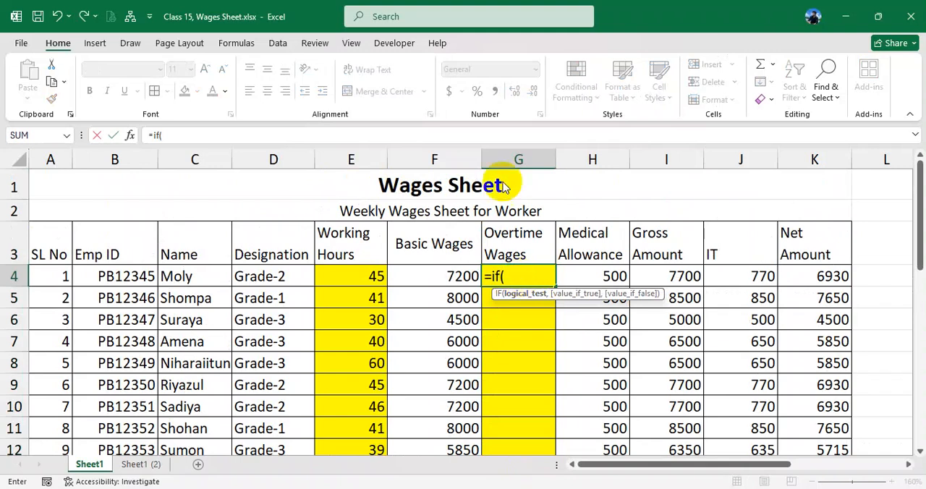
click(365, 277)
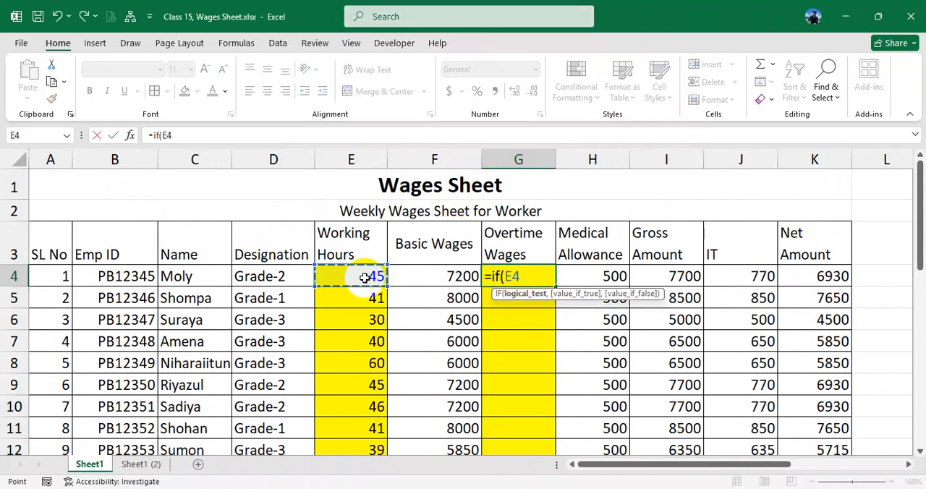
text(>)
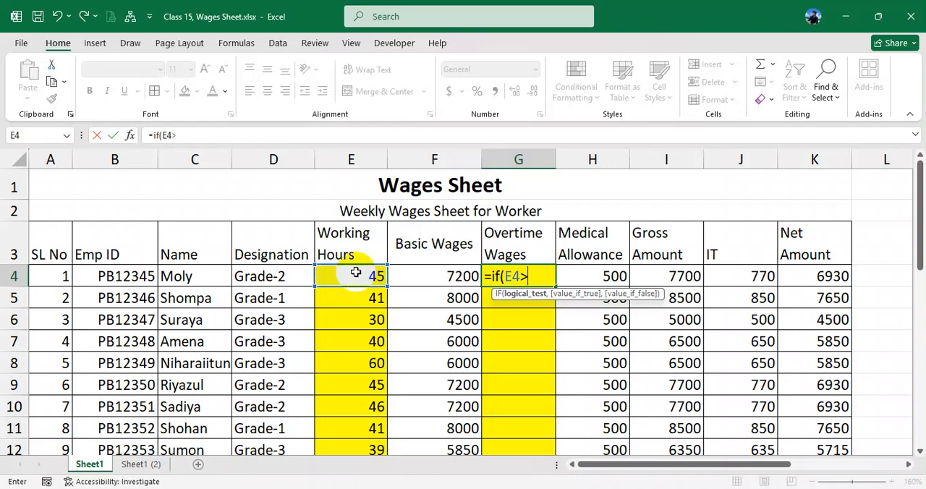
text(40)
text(,)
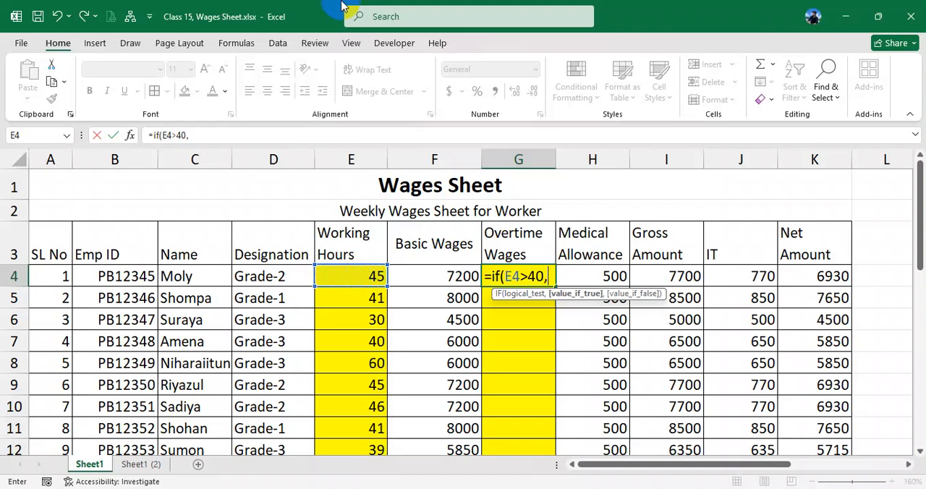
- Add (E4-40)*250 as the value-if-true argument of the IF formula in G4, followed by a comma for the next argument
click(358, 276)
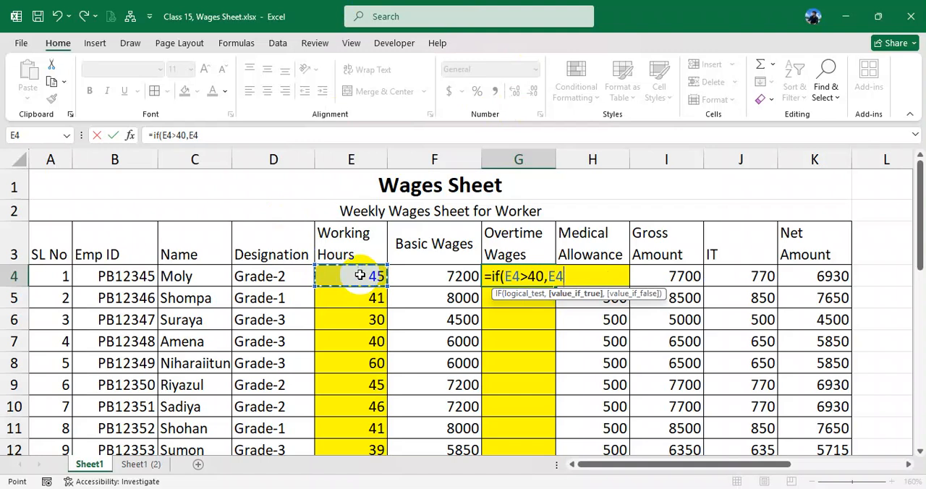
text(-40*25)
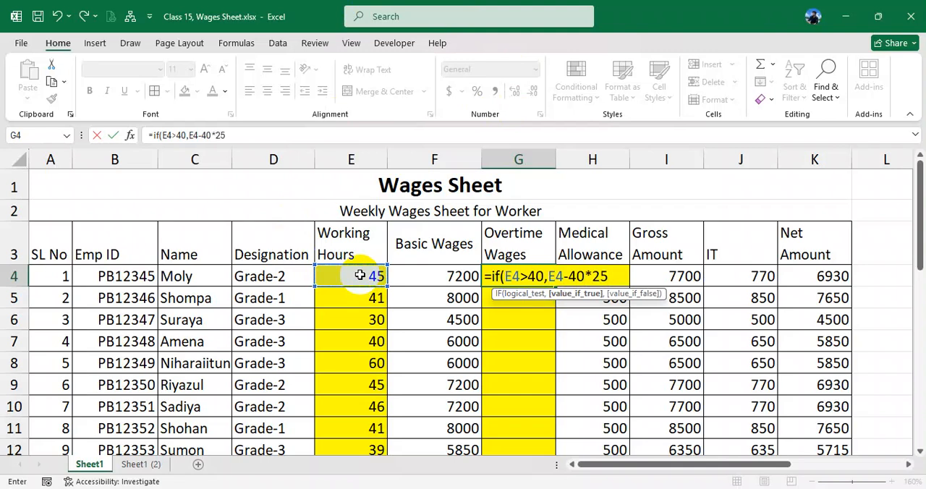
text(0,)
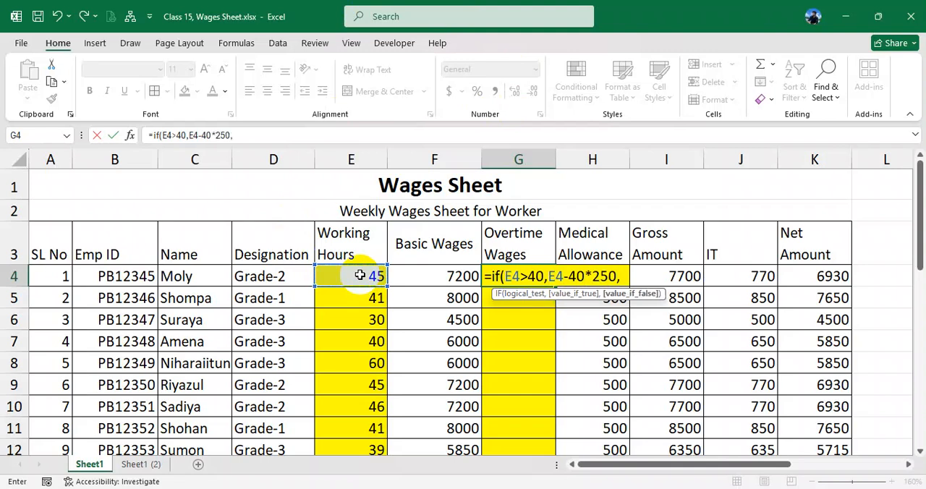
double_click(554, 276)
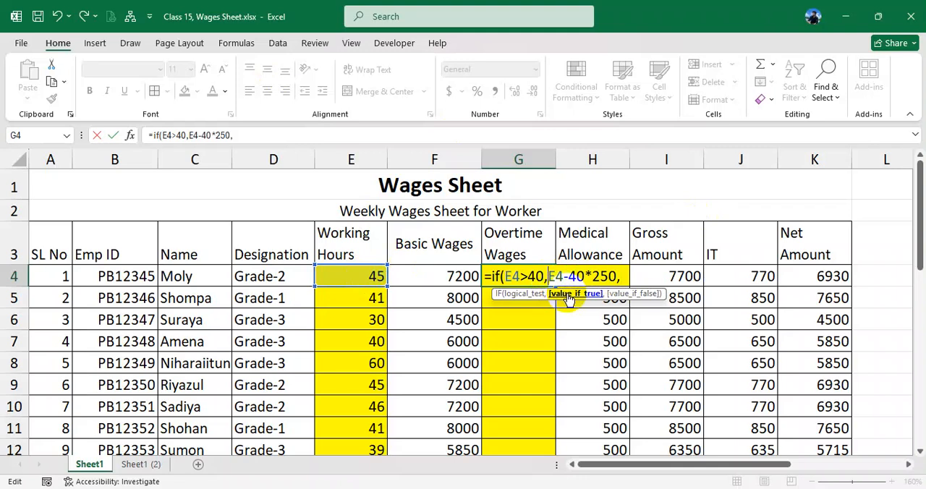
text(()
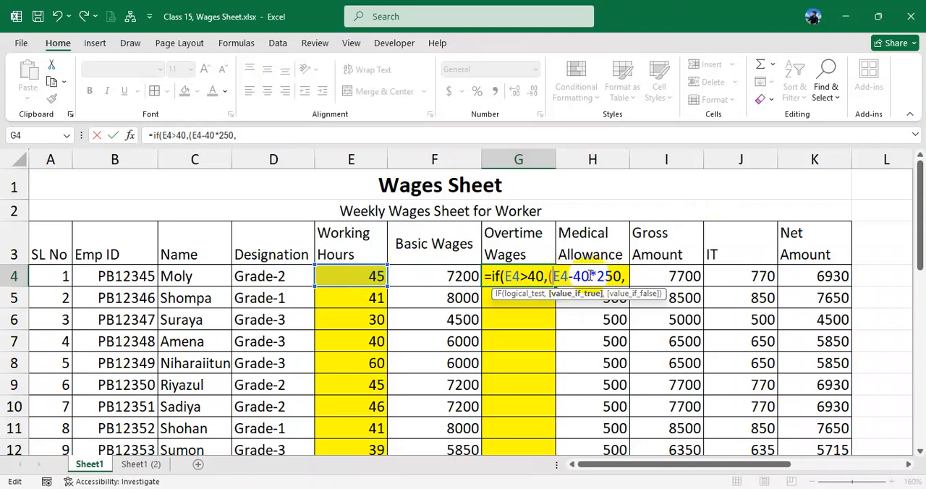
text())
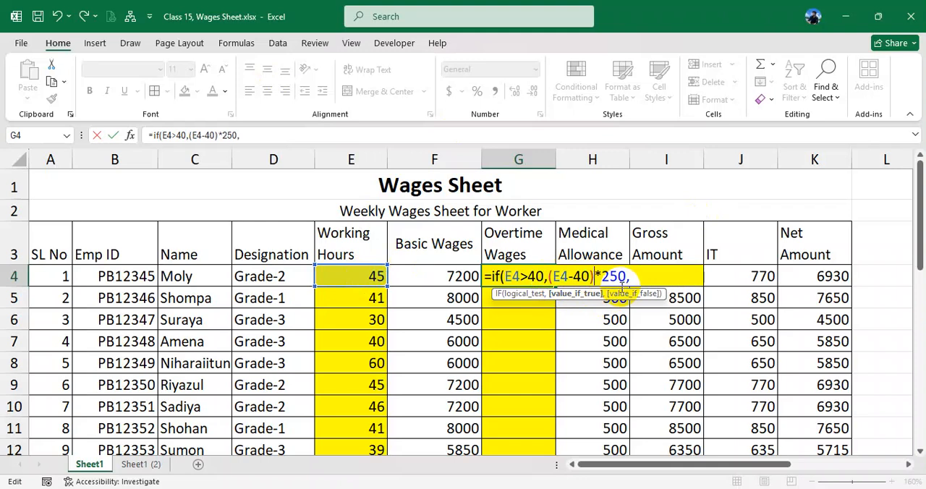
click(643, 278)
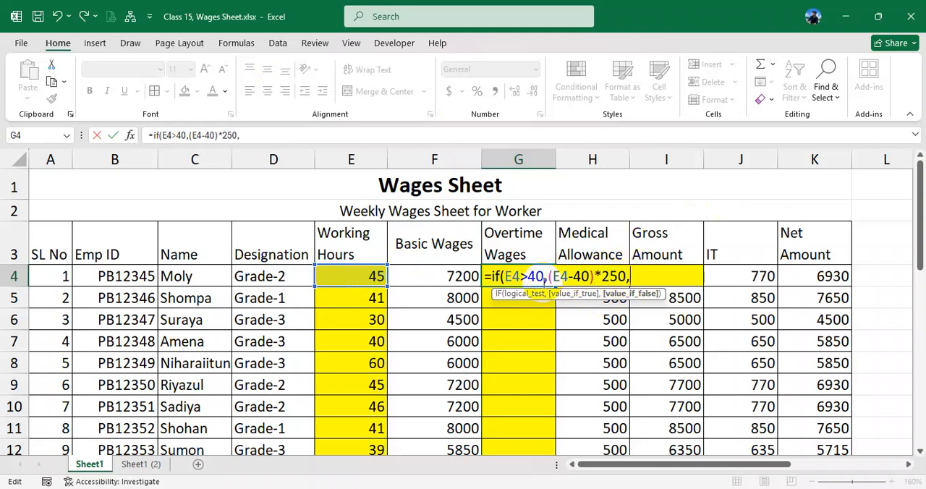
drag(548, 276, 634, 277)
click(640, 278)
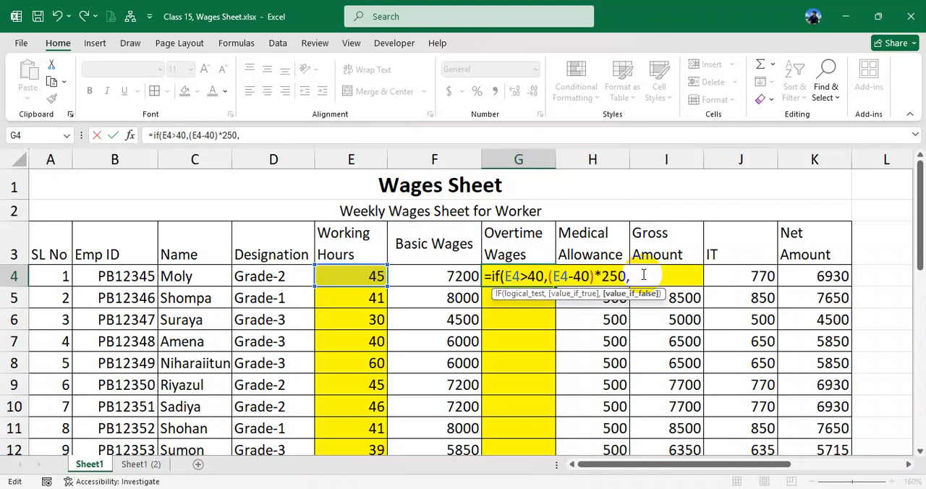
- Insert the loudly crying face and the sad face with a tear from the emoji picker as the IF formula's value-if-false argument
key(super+period)
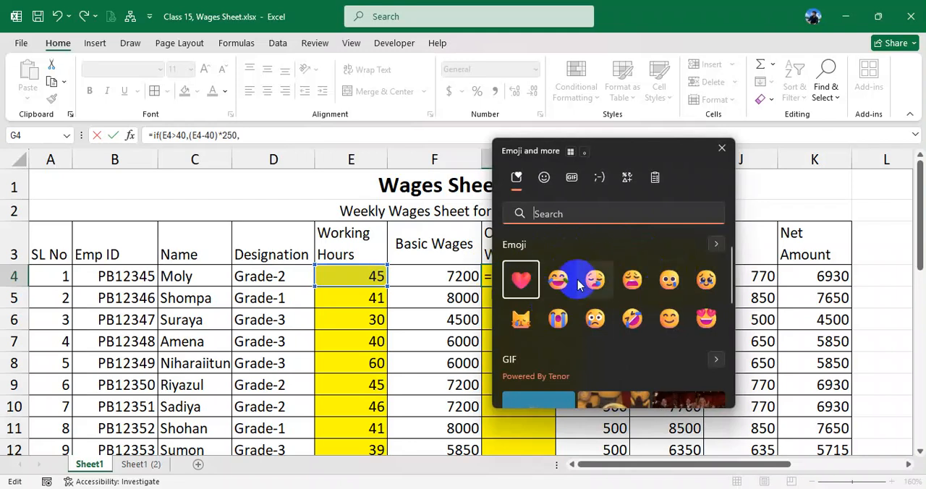
scroll(554, 305, down, 3)
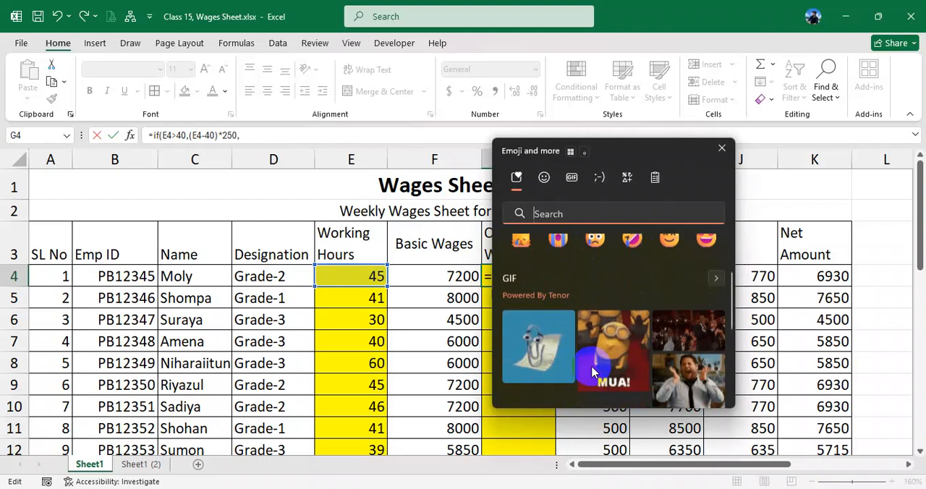
scroll(600, 369, down, 5)
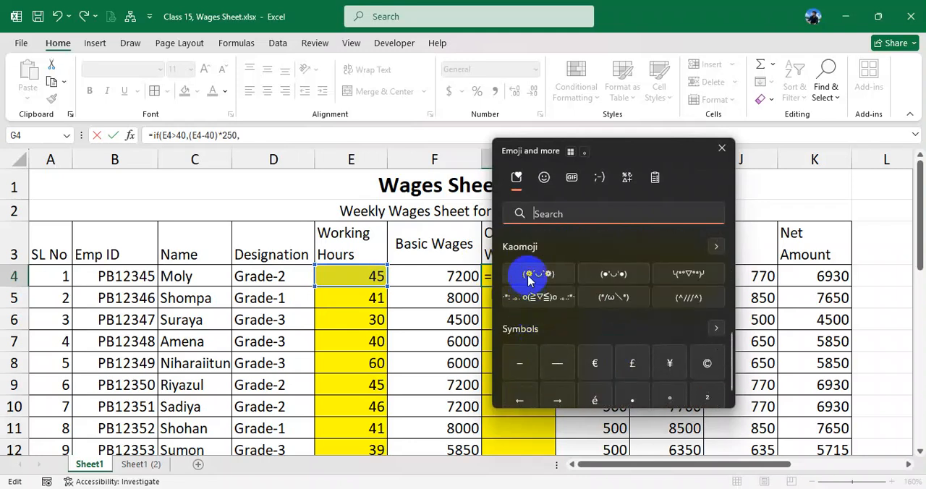
scroll(553, 289, down, 1)
scroll(613, 344, up, 2)
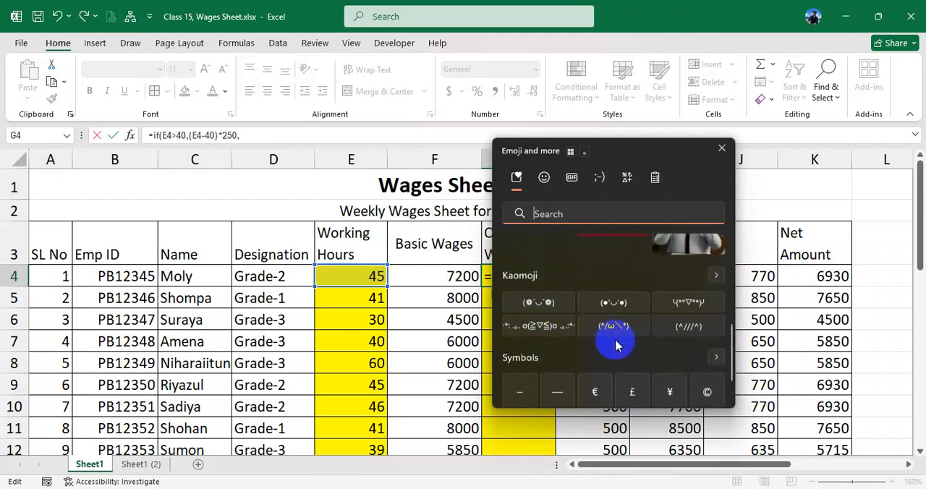
scroll(613, 344, up, 5)
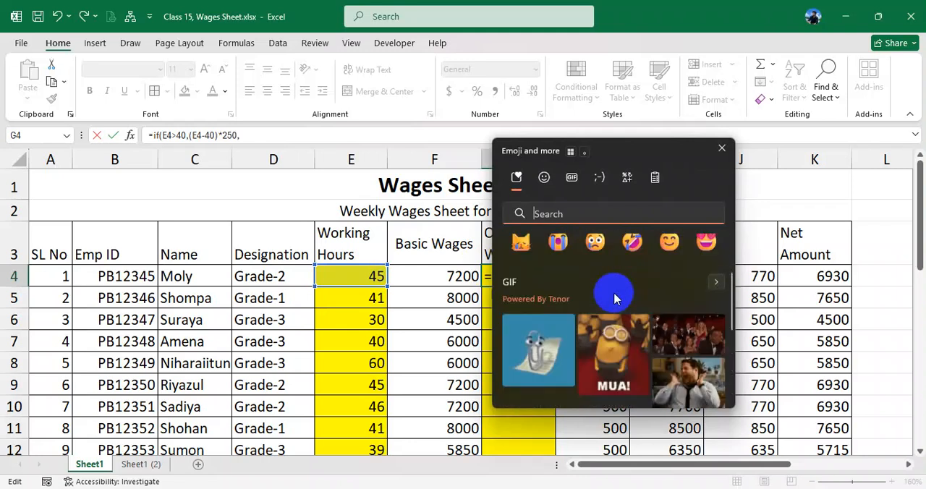
click(544, 180)
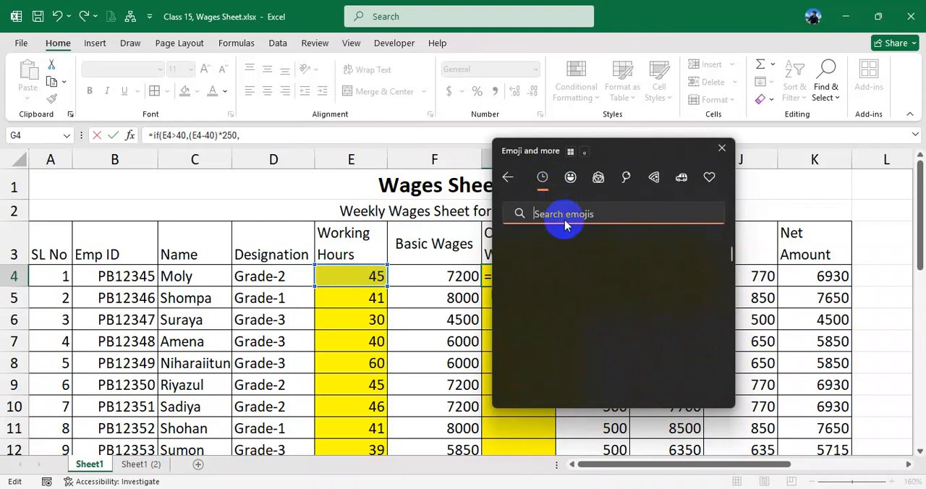
click(570, 179)
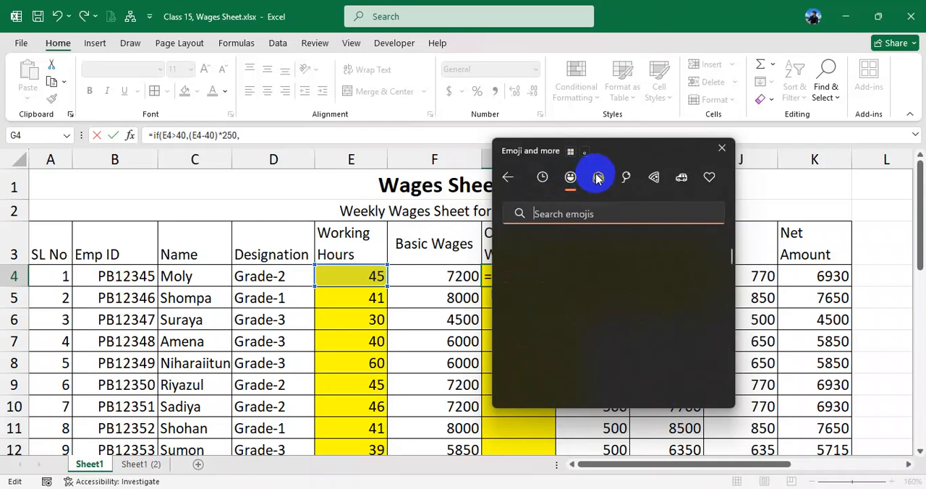
click(598, 178)
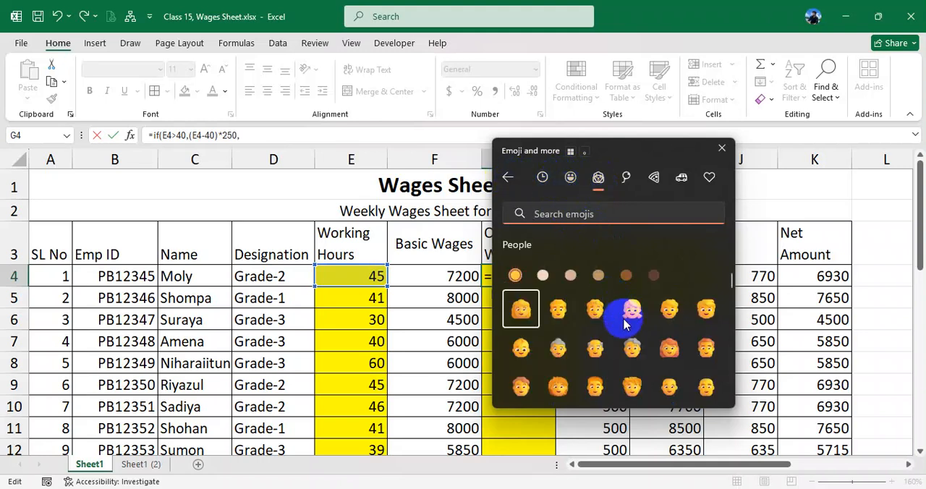
click(569, 179)
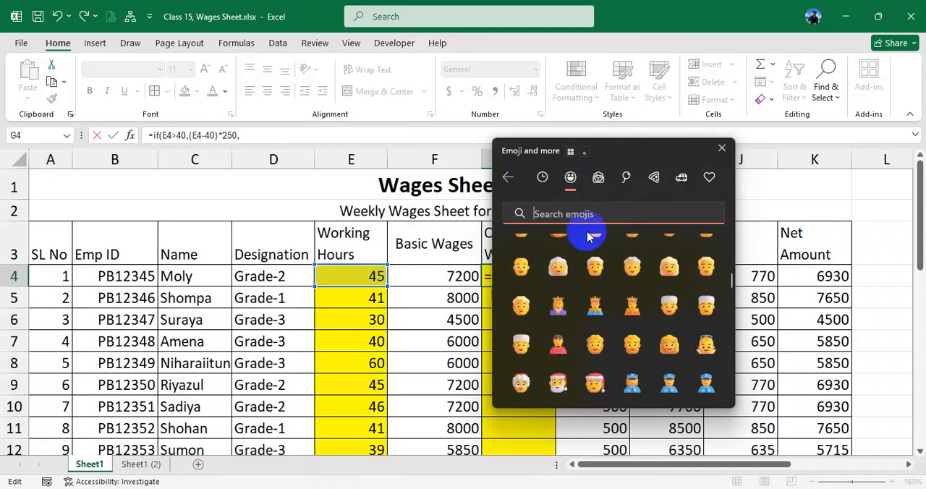
scroll(606, 271, up, 2)
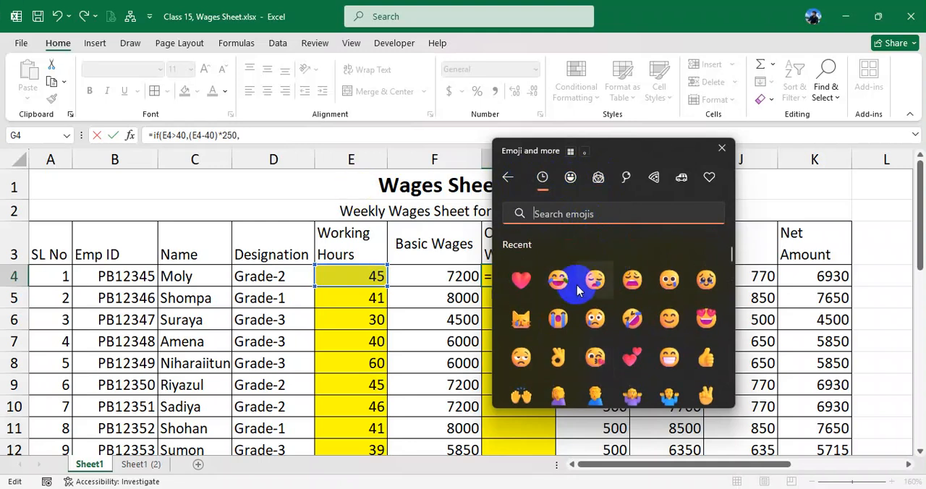
click(558, 323)
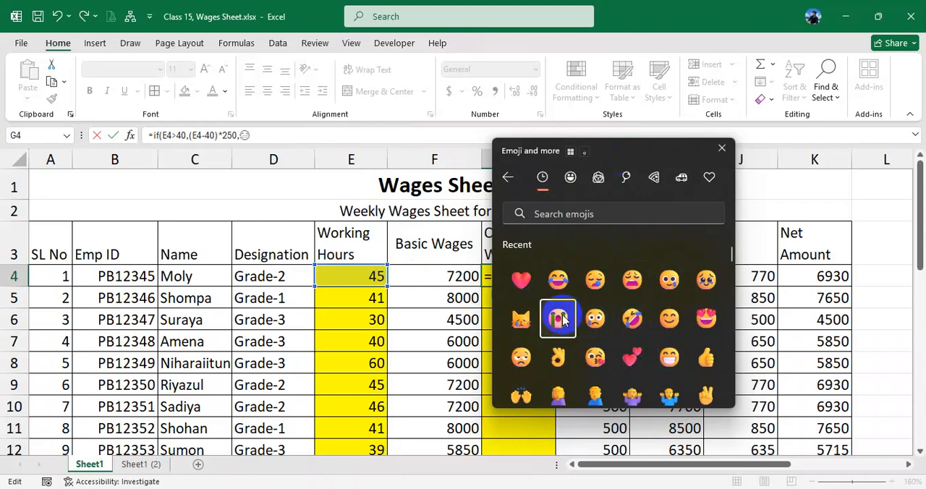
click(596, 321)
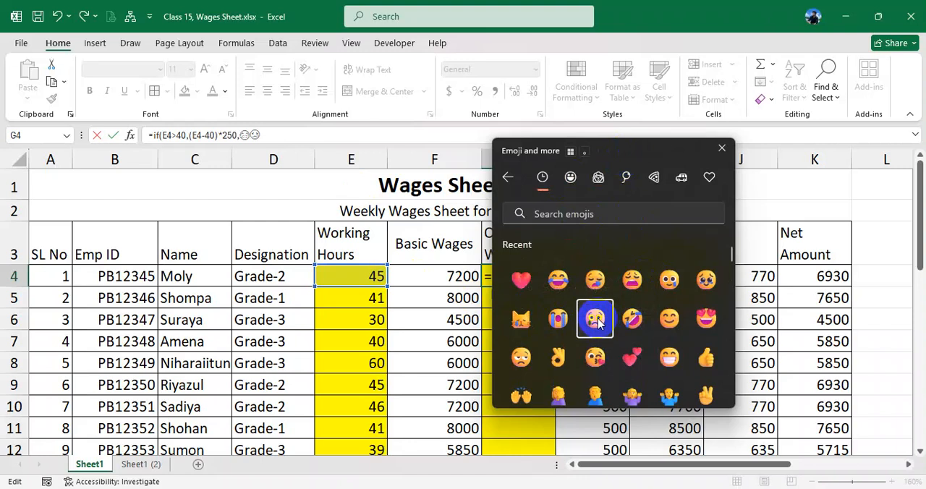
click(722, 148)
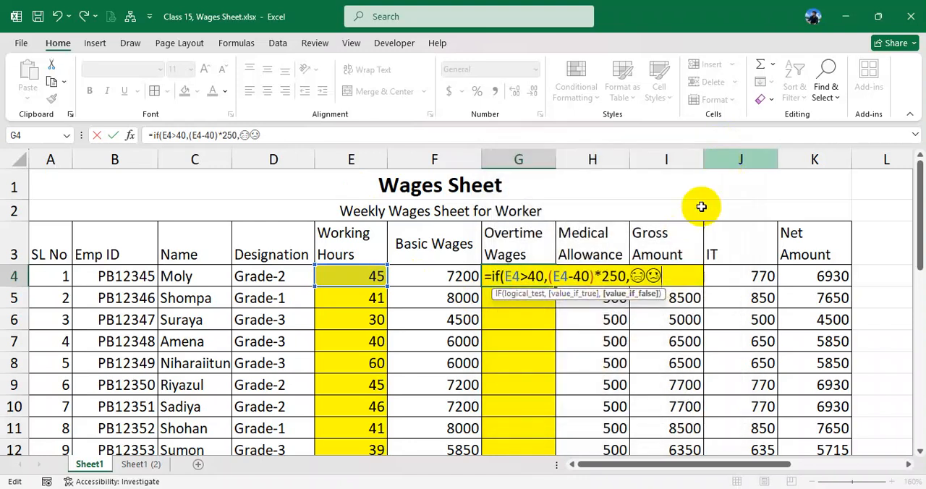
- Enclose the two emojis in double quotation marks, close the IF formula's parenthesis and enter it in G4
drag(658, 276, 635, 276)
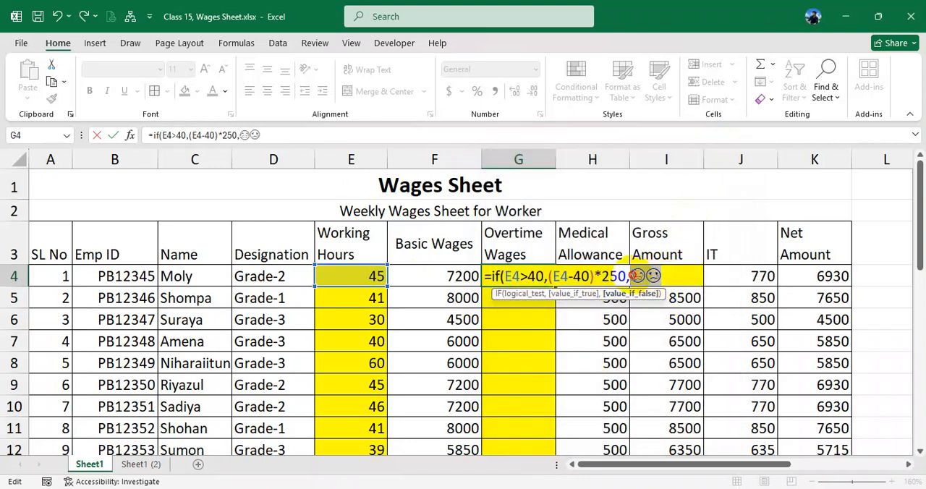
click(669, 275)
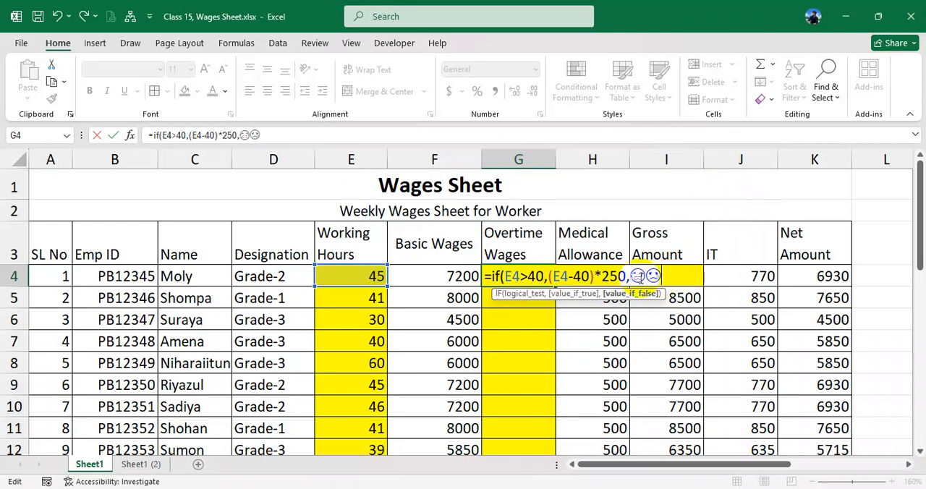
click(635, 275)
text(")
click(681, 276)
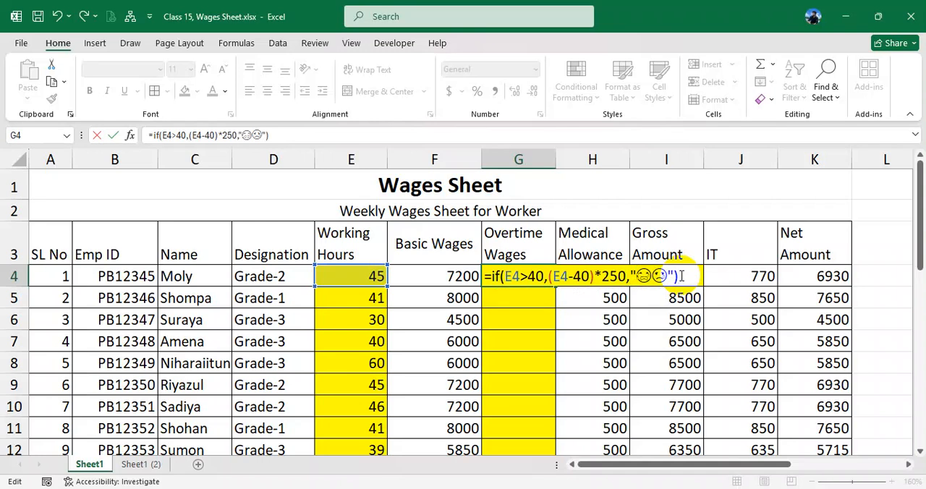
key(Return)
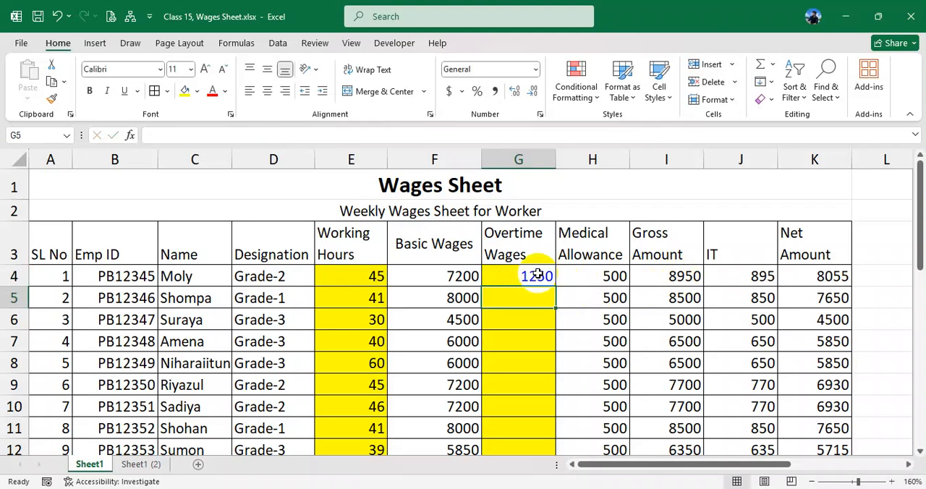
- Try to change the font colour of the two emojis inside the IF formula in G4
double_click(539, 276)
click(673, 276)
click(225, 91)
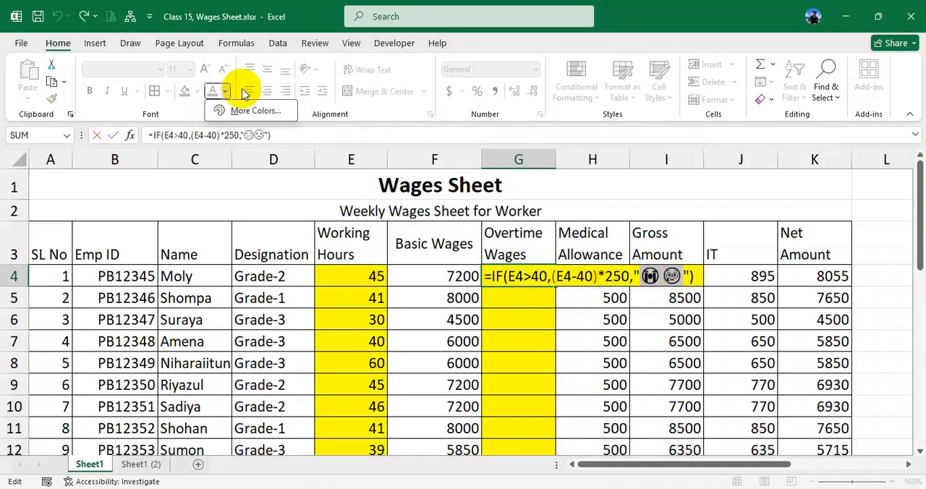
click(226, 91)
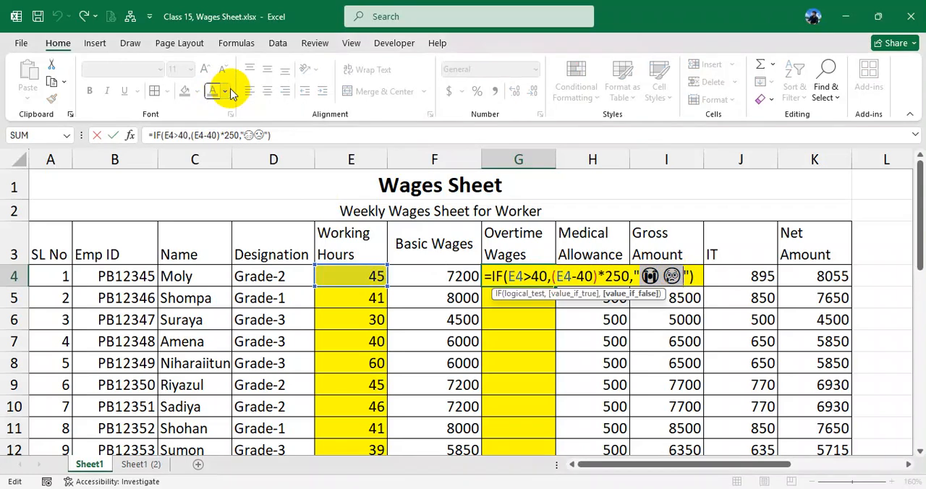
key(Return)
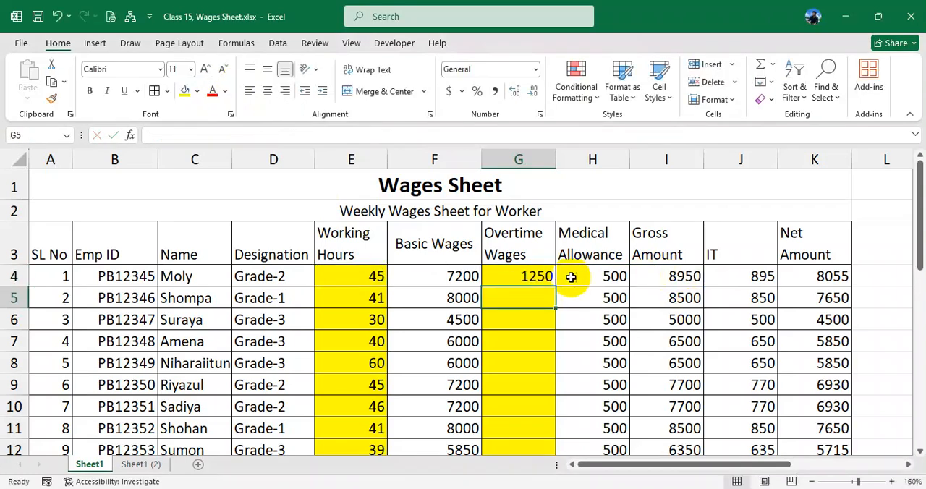
- Copy the IF formula from G4 down through G13 and inspect the copied formula in G6
click(541, 277)
drag(554, 288, 546, 431)
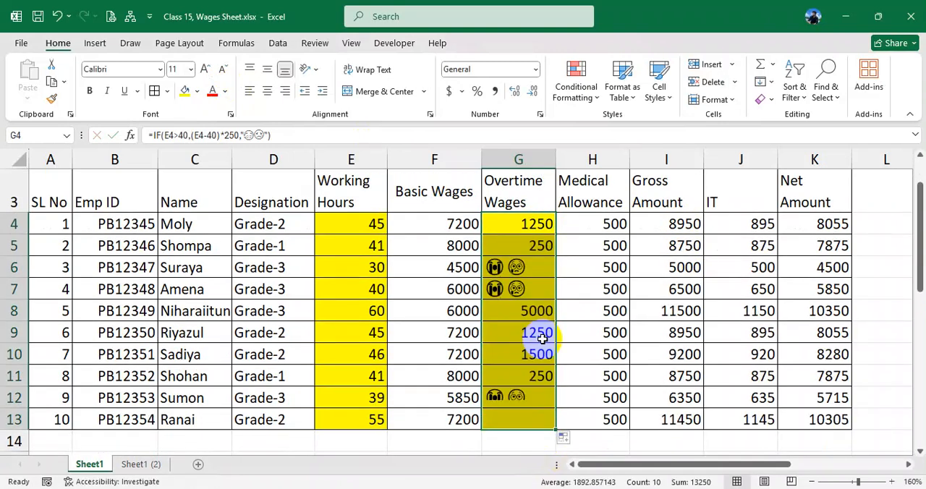
click(525, 266)
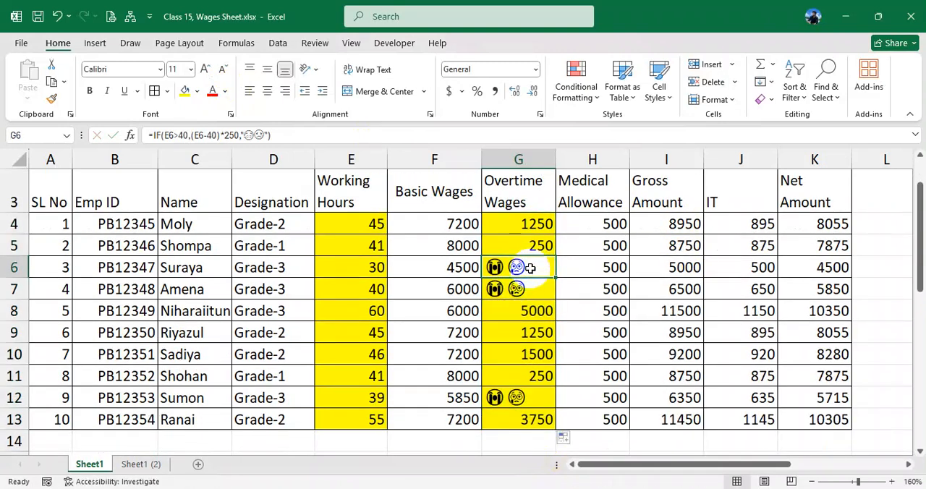
drag(527, 269, 522, 288)
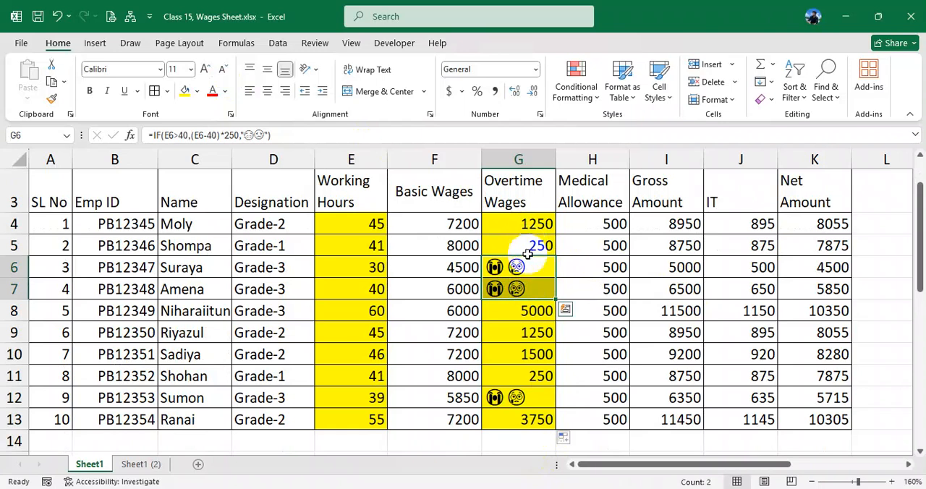
double_click(528, 267)
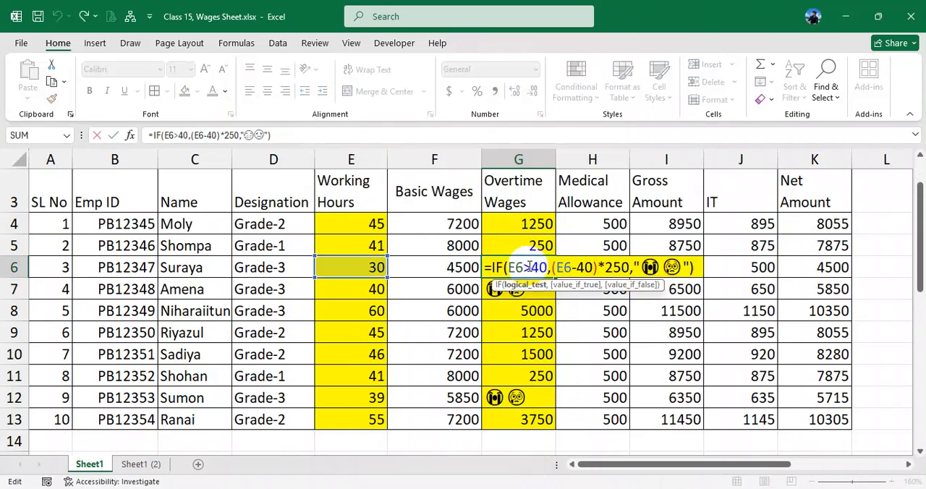
key(Return)
- Set the font colour of the overtime wages in G4:G13 to red
drag(533, 221, 522, 422)
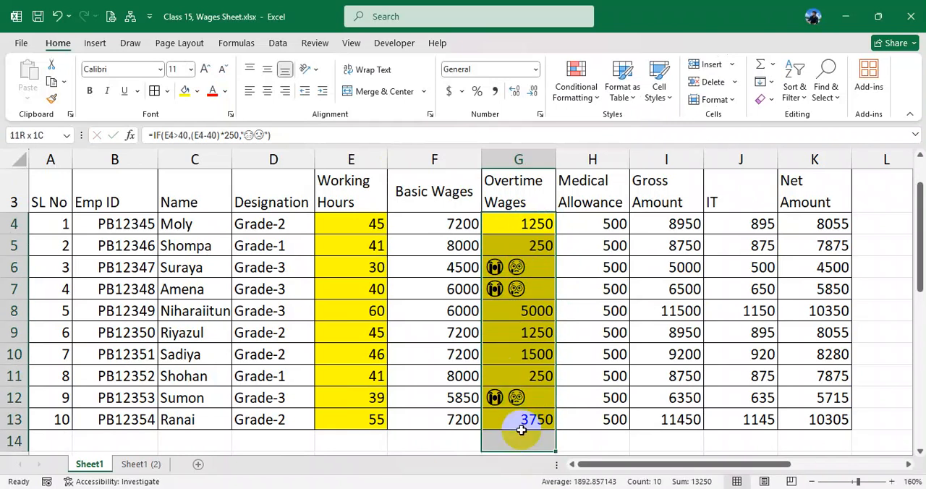
click(213, 96)
click(529, 285)
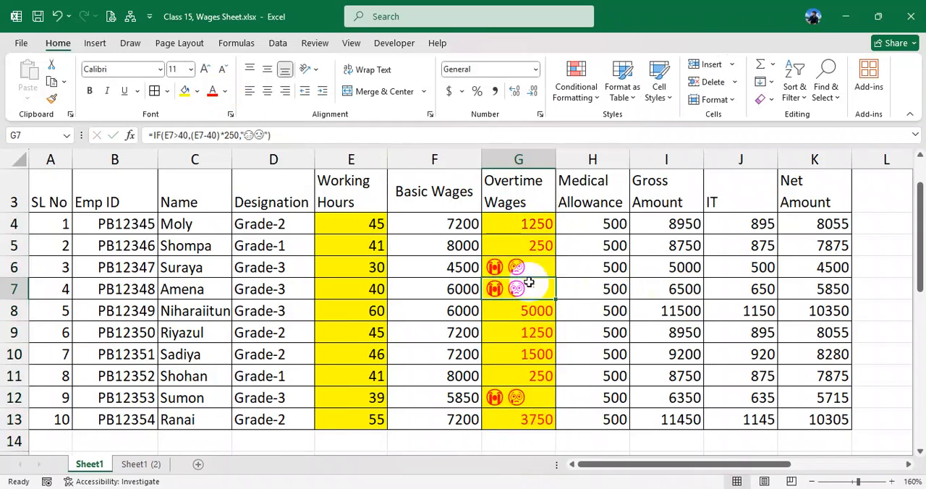
drag(523, 224, 535, 416)
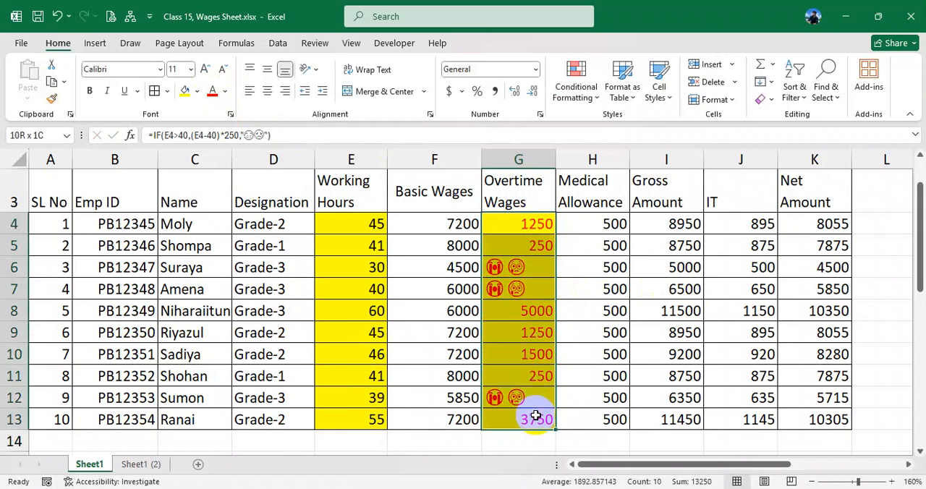
- Replace the emojis in G4's IF formula with an empty text ("") and copy the formula down through G13
click(533, 227)
double_click(533, 225)
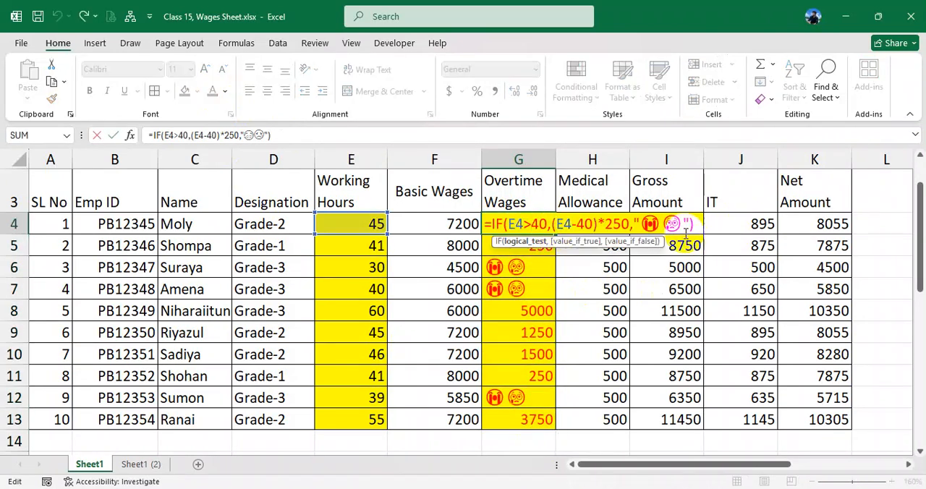
drag(683, 226, 650, 224)
key(Delete)
key(Return)
click(544, 227)
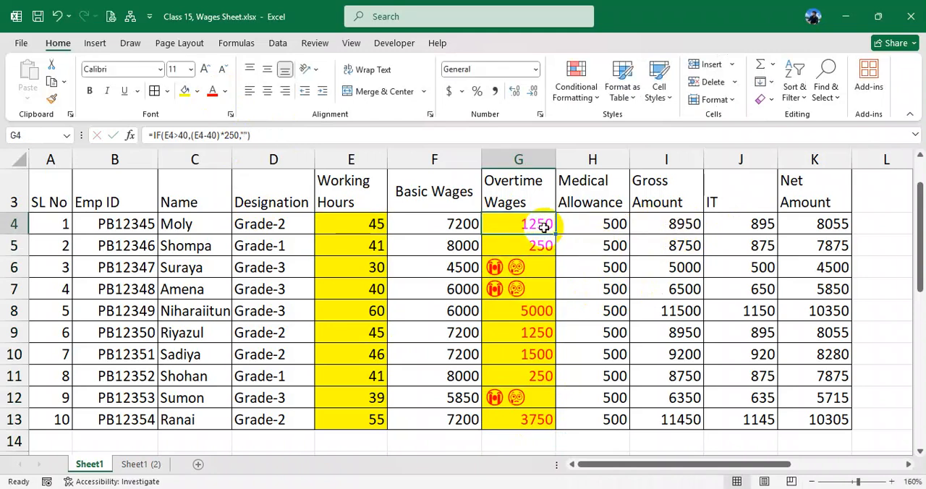
drag(554, 231, 543, 425)
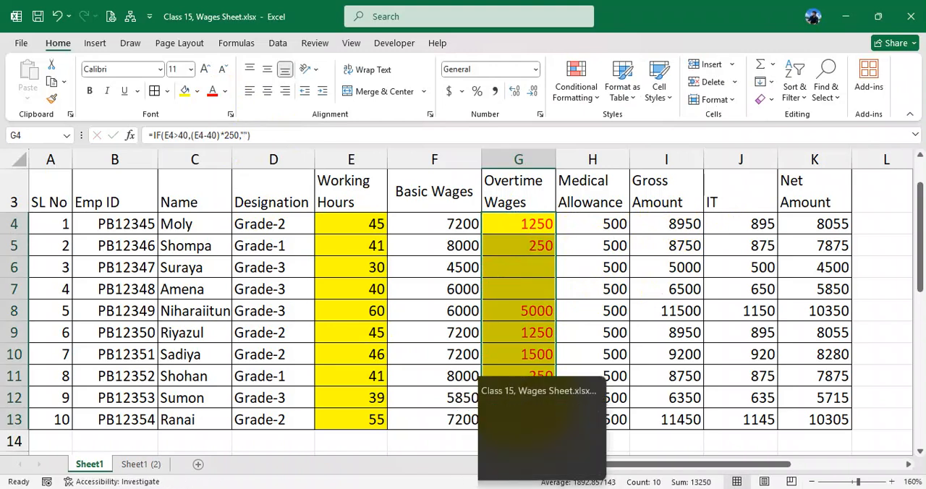
- Switch to the Chrome browser window with the Facebook page
click(552, 487)
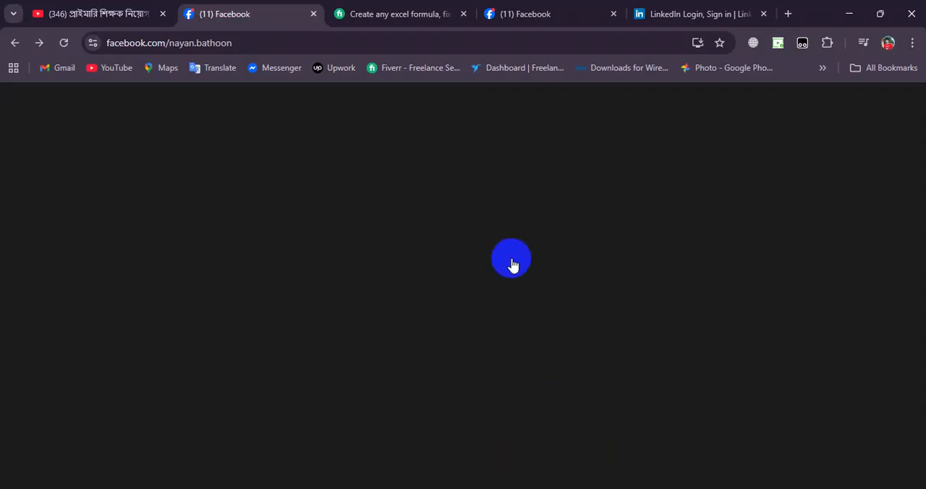